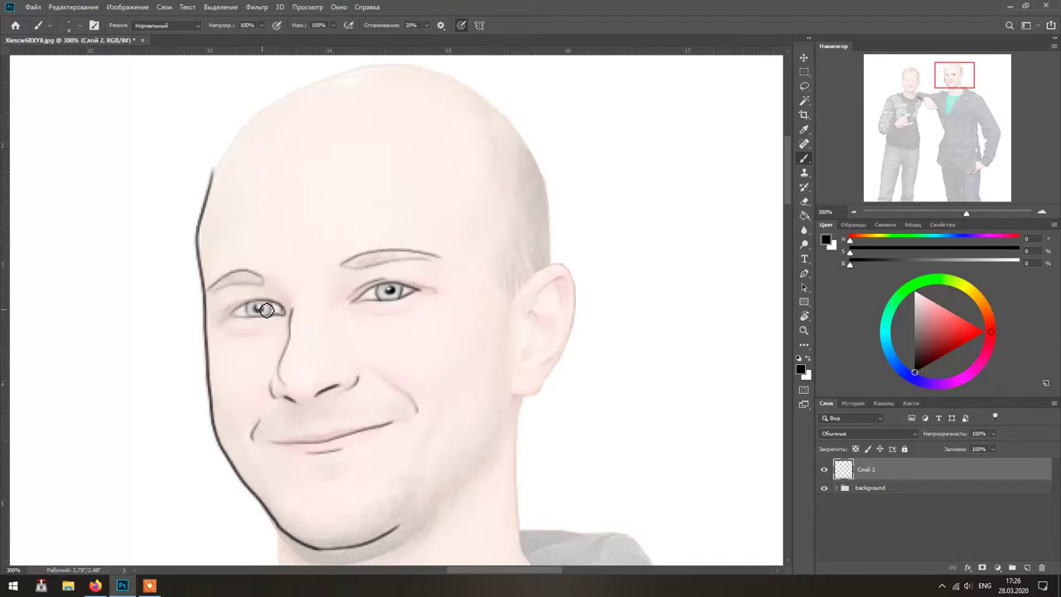
- Trace the bald man's eye details, skull outline, ear, neck and cheek lines on Слой 2
left_click_drag(385, 287, 424, 282)
mouse_move(213, 170)
left_mouse_down()
mouse_move(446, 78)
mouse_move(534, 175)
mouse_move(515, 125)
mouse_move(532, 287)
mouse_move(512, 407)
left_mouse_up()
mouse_move(519, 286)
left_mouse_down()
mouse_move(550, 289)
mouse_move(559, 357)
left_mouse_up()
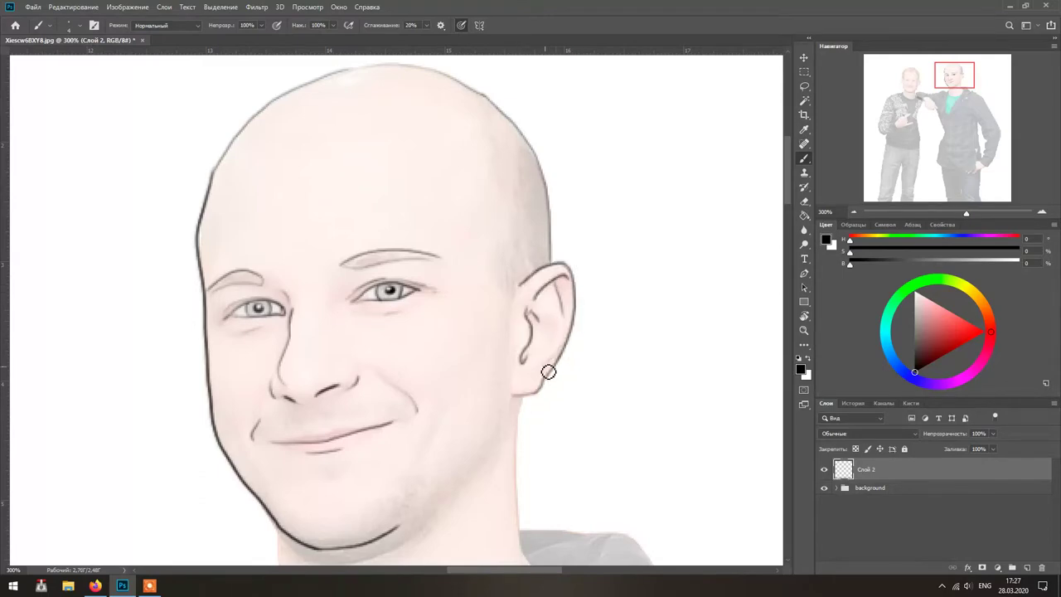
left_click_drag(476, 503, 522, 334)
left_click_drag(564, 232, 567, 365)
left_click_drag(323, 373, 330, 440)
- Place the white layer Слой 1 beneath the background group and show the group again
left_click(824, 487)
left_click(1026, 568, "ctrl")
key("ctrl+BackSpace")
left_click(824, 487)
- Add further jaw, cheek and neck strokes to the bald man
scroll(414, 290, "down", 3)
scroll(367, 395, "up", 3)
mouse_move(368, 398)
left_mouse_down()
mouse_move(497, 357)
mouse_move(564, 319)
left_mouse_up()
left_click_drag(589, 290, 596, 91)
left_click_drag(539, 332, 495, 403)
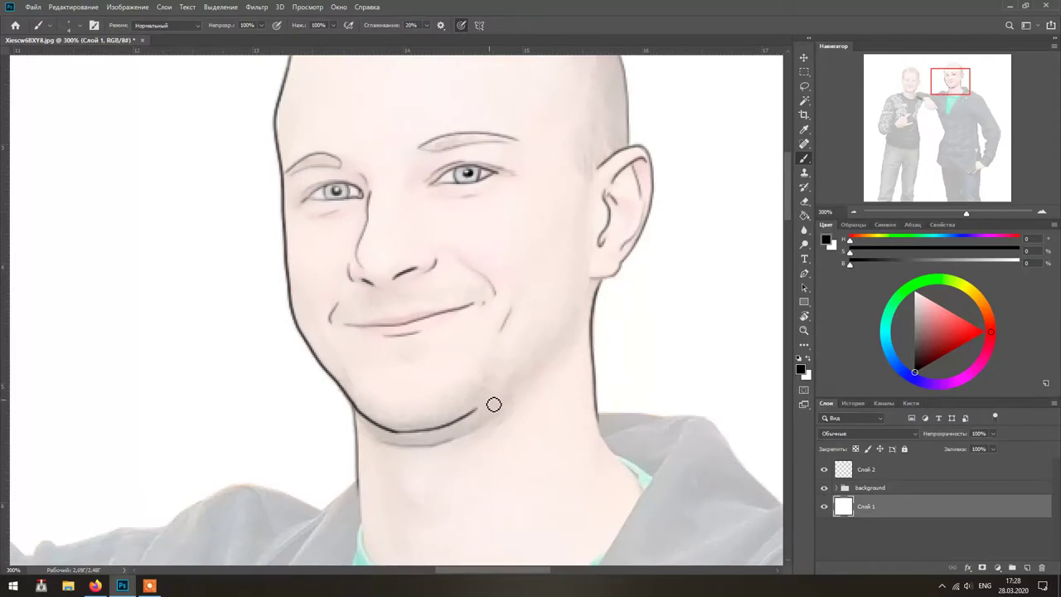
scroll(632, 240, "down", 4)
left_click_drag(581, 248, 588, 290)
- Trace the blond man's eyes and one eyebrow
scroll(427, 257, "left", 10)
mouse_move(427, 257)
left_mouse_down()
mouse_move(414, 240)
mouse_move(429, 244)
mouse_move(459, 216)
left_mouse_up()
left_click_drag(273, 234, 325, 238)
- Expand the background group and lower its opacity to fade the photo
left_click(870, 487)
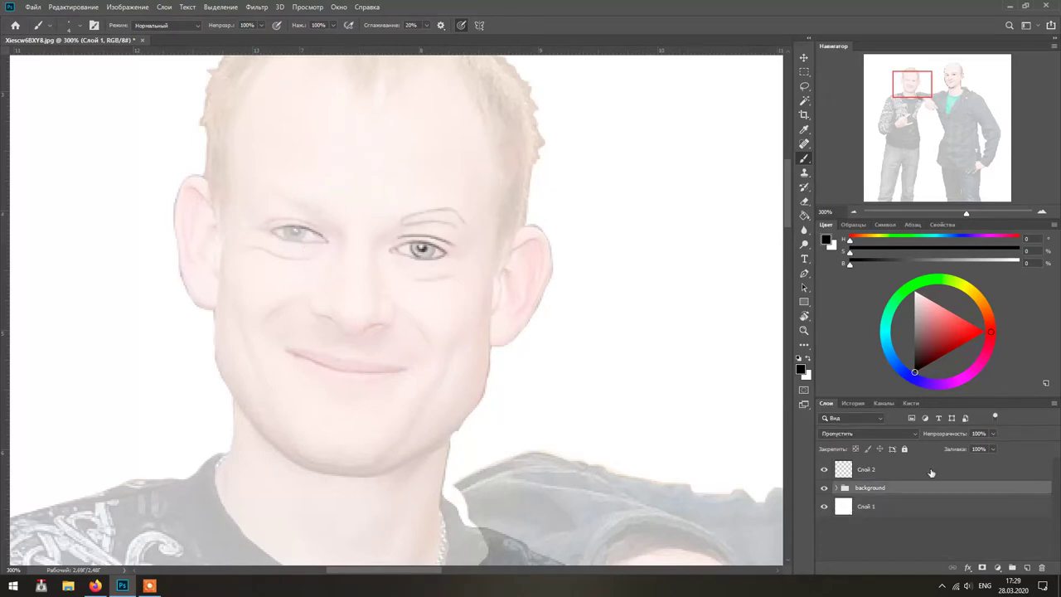
left_click(836, 488)
left_click(993, 434)
left_click_drag(957, 448, 956, 450)
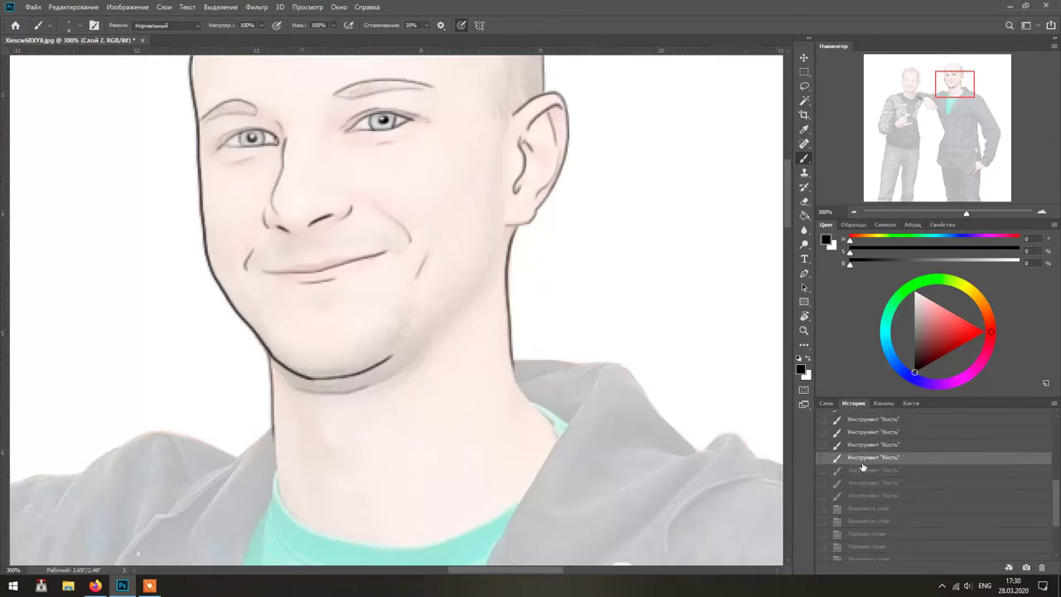
- Revert the drawing to an earlier brush stroke made on Слой 2, before the layer changes
scroll(862, 466, "up", 1)
left_click(863, 460)
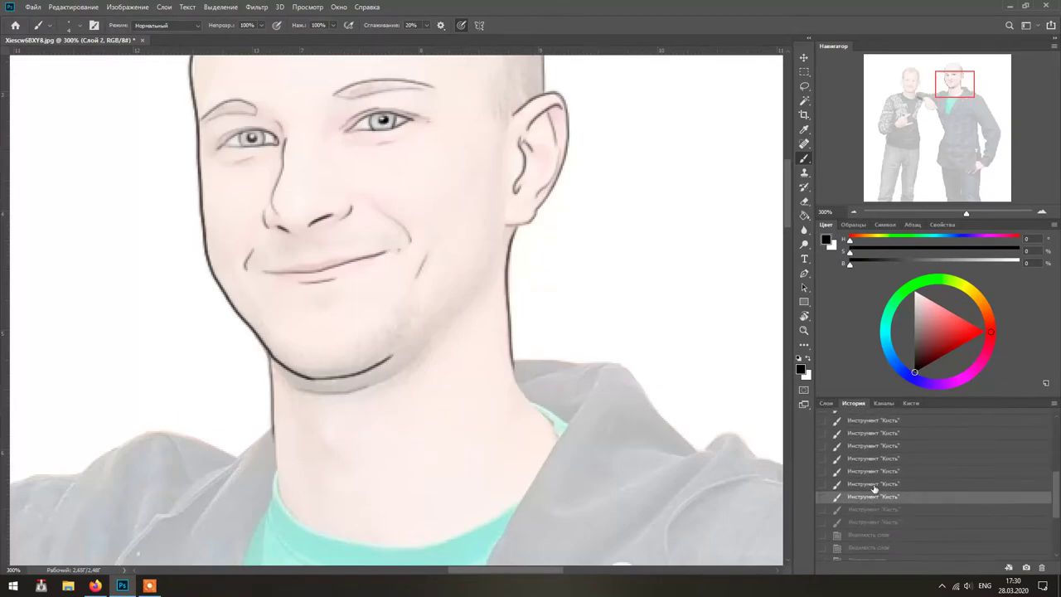
left_click(882, 506)
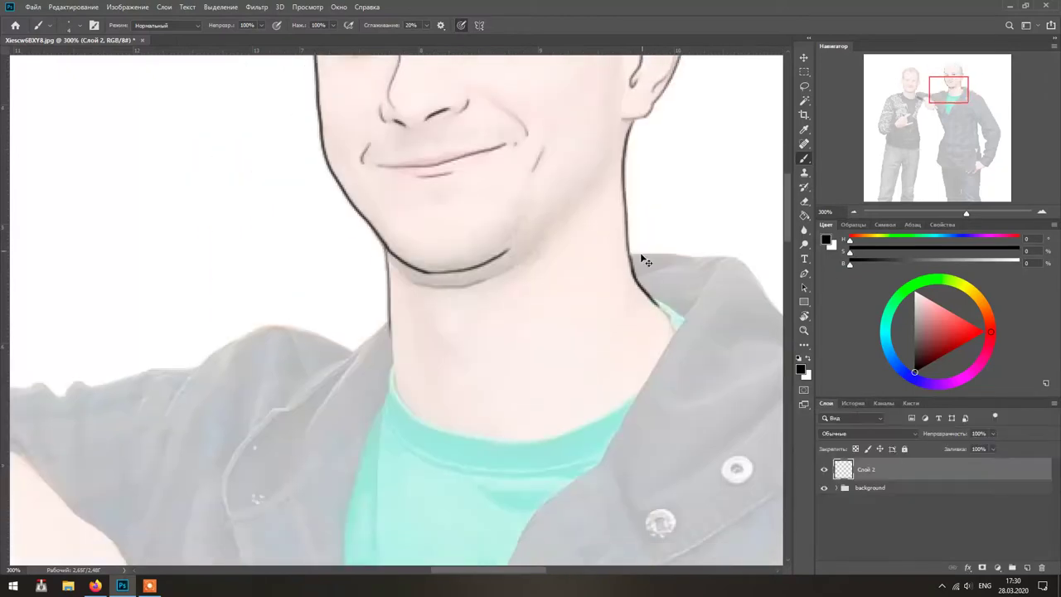
- Trace the bald man's neck edge beside the collar, plus the blond man's first eye and eyebrow
left_click_drag(395, 332, 393, 386)
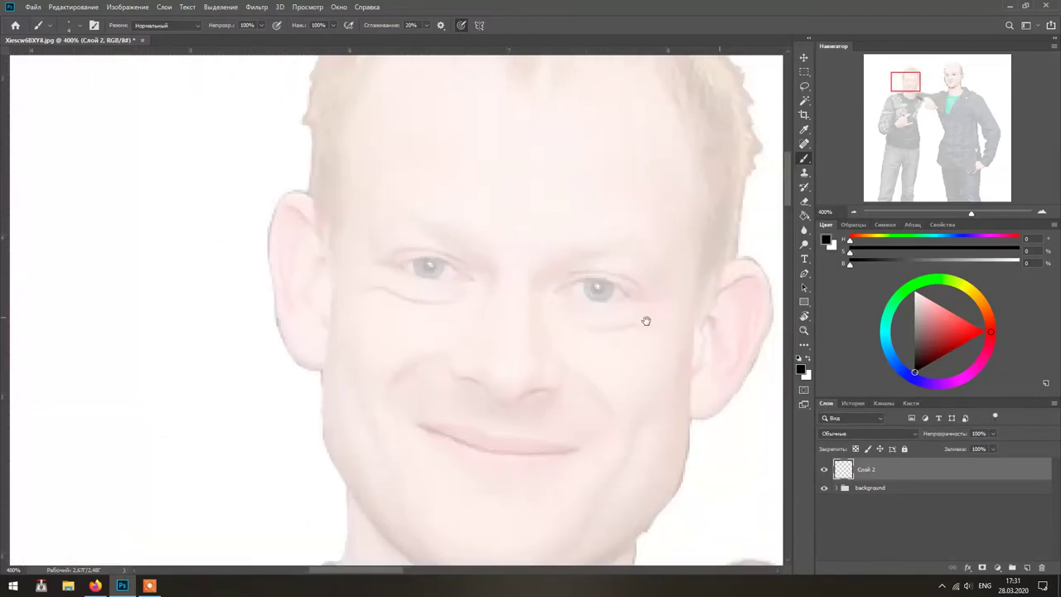
mouse_move(592, 295)
left_mouse_down()
mouse_move(559, 298)
mouse_move(606, 303)
mouse_move(531, 278)
left_mouse_up()
left_click_drag(531, 276, 615, 265)
- Place Слой 1 beneath the background group, set the group's opacity to 30%, and make Слой 2 active
left_click(836, 488)
left_click_drag(866, 537, 882, 481)
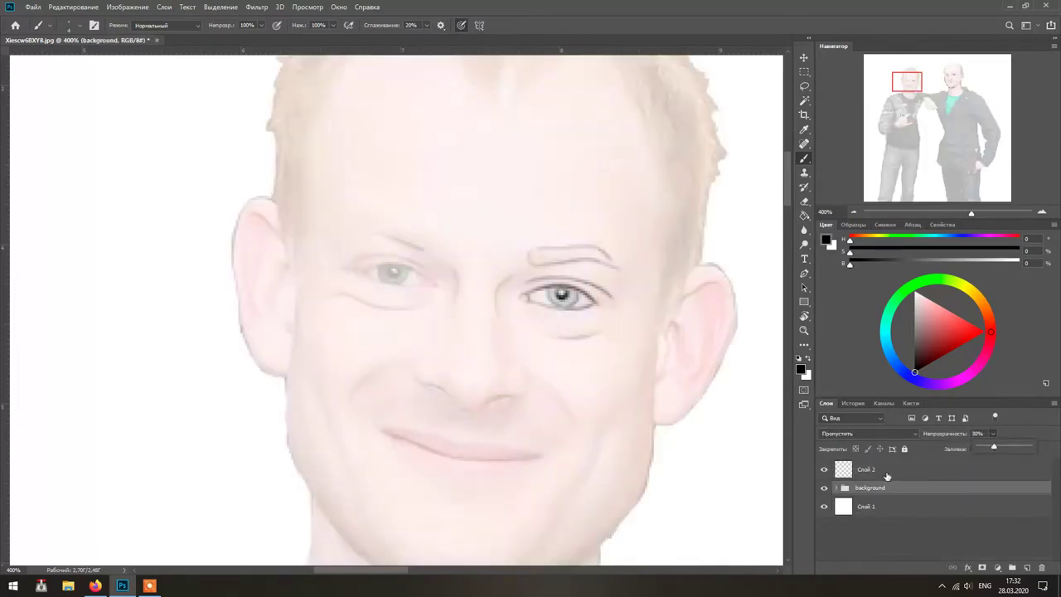
left_click(887, 476)
- Trace the blond man's second eyebrow, the eye below it, its eyelid crease and the line beneath the eye
mouse_move(388, 237)
left_mouse_down()
mouse_move(362, 229)
mouse_move(440, 243)
left_mouse_up()
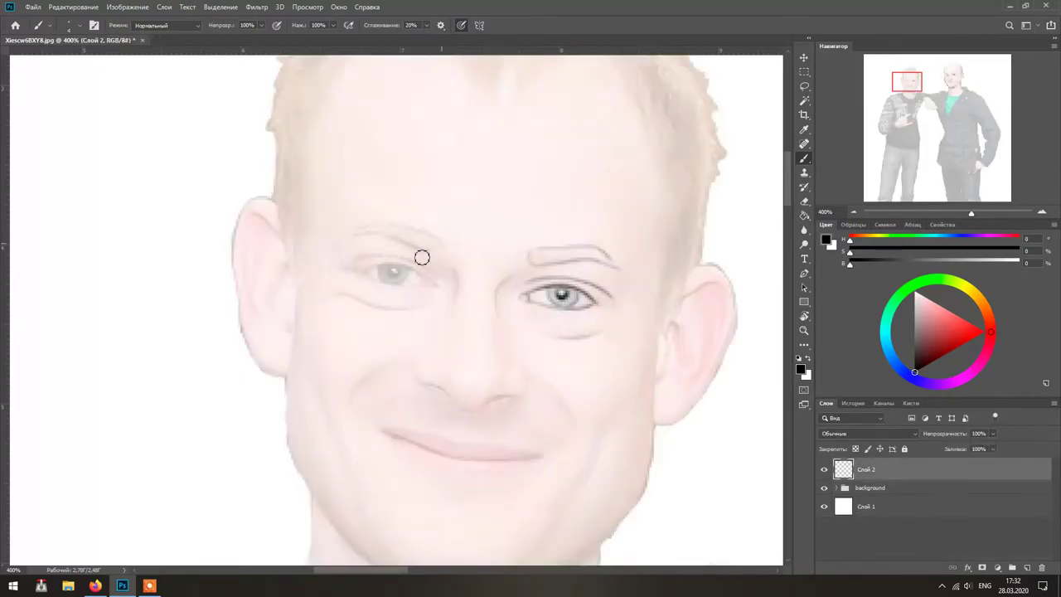
mouse_move(368, 280)
left_mouse_down()
mouse_move(419, 277)
mouse_move(400, 277)
left_mouse_up()
left_click_drag(332, 263, 426, 274)
left_click_drag(335, 295, 401, 311)
- Trace the blond man's smiling mouth, lower lip, nostrils and the folds on both sides of the smile
scroll(464, 398, "down", 2)
scroll(464, 398, "right", 1)
mouse_move(352, 354)
left_mouse_down()
mouse_move(393, 373)
mouse_move(509, 380)
left_mouse_up()
left_click_drag(419, 399, 441, 401)
left_click_drag(381, 292, 406, 312)
left_click_drag(456, 325, 488, 318)
left_click_drag(340, 298, 320, 324)
left_click_drag(531, 320, 544, 343)
- Outline the blond man's jaw on both sides, his chin and both edges of his neck
left_click_drag(632, 264, 581, 456)
mouse_move(263, 237)
left_mouse_down()
mouse_move(260, 373)
mouse_move(280, 413)
left_mouse_up()
left_click_drag(357, 489, 495, 493)
left_click_drag(581, 456, 564, 539)
left_click_drag(280, 413, 278, 483)
- Trace the outer contours and inner folds of both of the blond man's ears
mouse_move(663, 184)
left_mouse_down()
mouse_move(705, 241)
mouse_move(629, 342)
left_mouse_up()
left_click_drag(647, 238, 638, 274)
left_click_drag(662, 188, 651, 205)
left_click_drag(213, 132, 266, 199)
left_click_drag(258, 313, 227, 240)
scroll(339, 370, "up", 3)
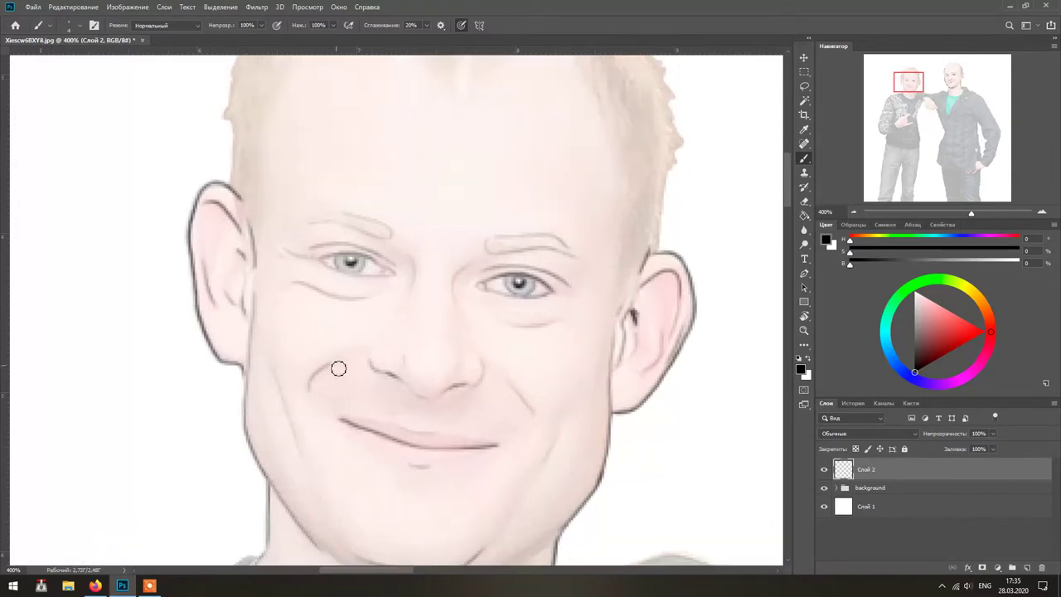
- Hide and show the background group to check the traced face line art
scroll(339, 370, "down", 4)
left_click(824, 487)
left_click(824, 487)
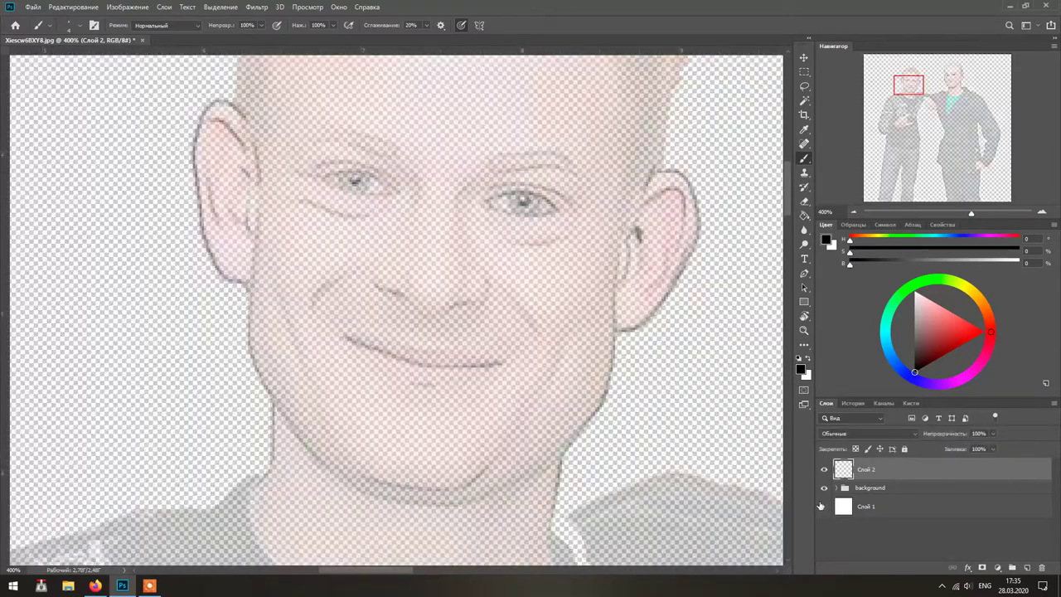
scroll(638, 241, "up", 5)
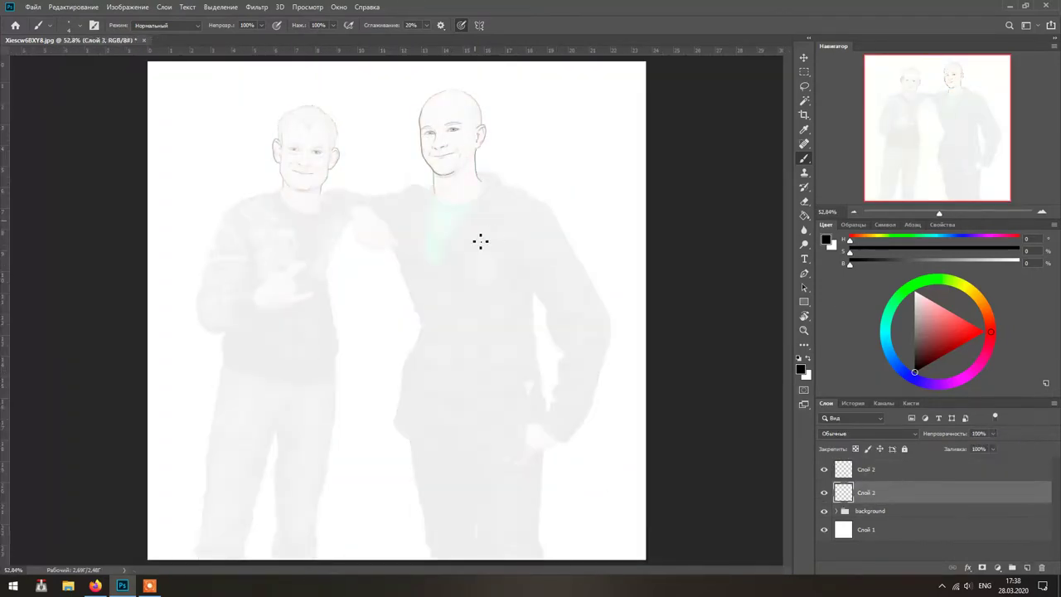
- Sketch the bald figure's collar, shoulder armour, outer upper arm and chest muscles on Слой 3, redoing one chest stroke
mouse_move(433, 182)
left_mouse_down()
mouse_move(482, 176)
mouse_move(468, 209)
left_mouse_up()
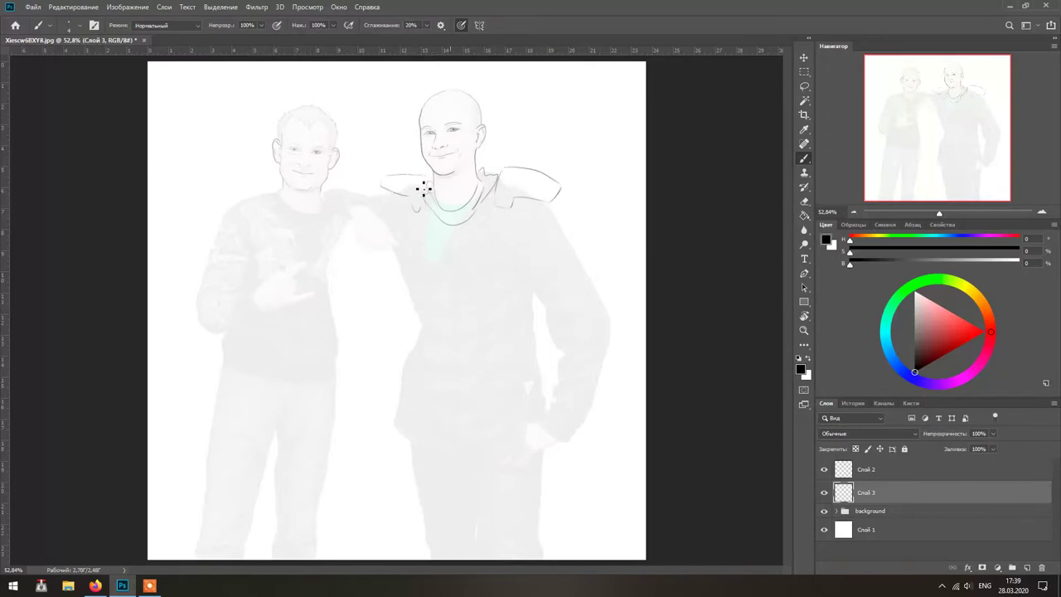
mouse_move(519, 172)
left_mouse_down()
mouse_move(549, 179)
mouse_move(610, 286)
left_mouse_up()
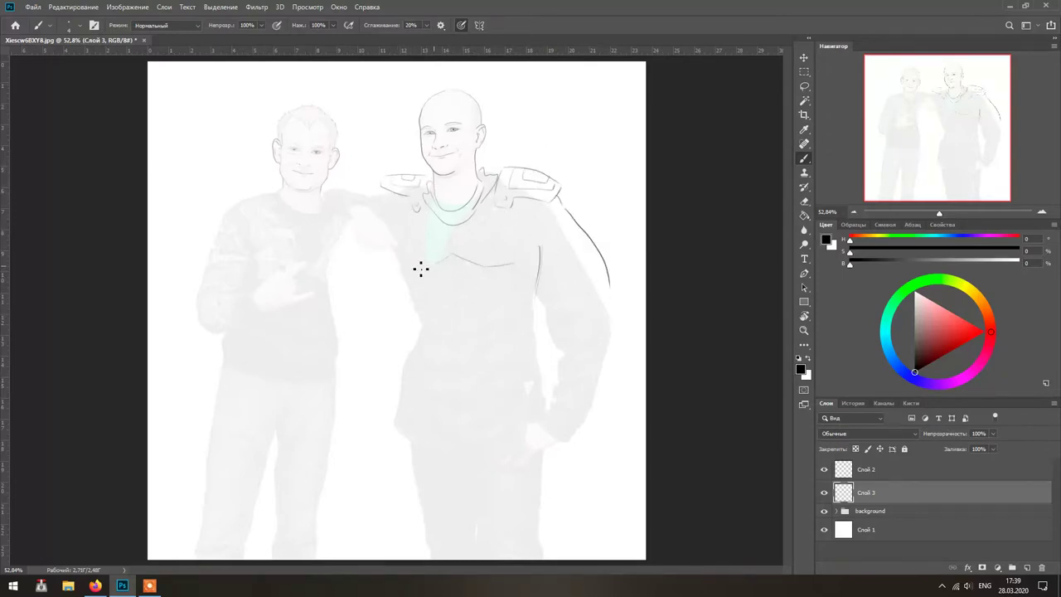
key("ctrl+z")
left_click_drag(417, 262, 500, 287)
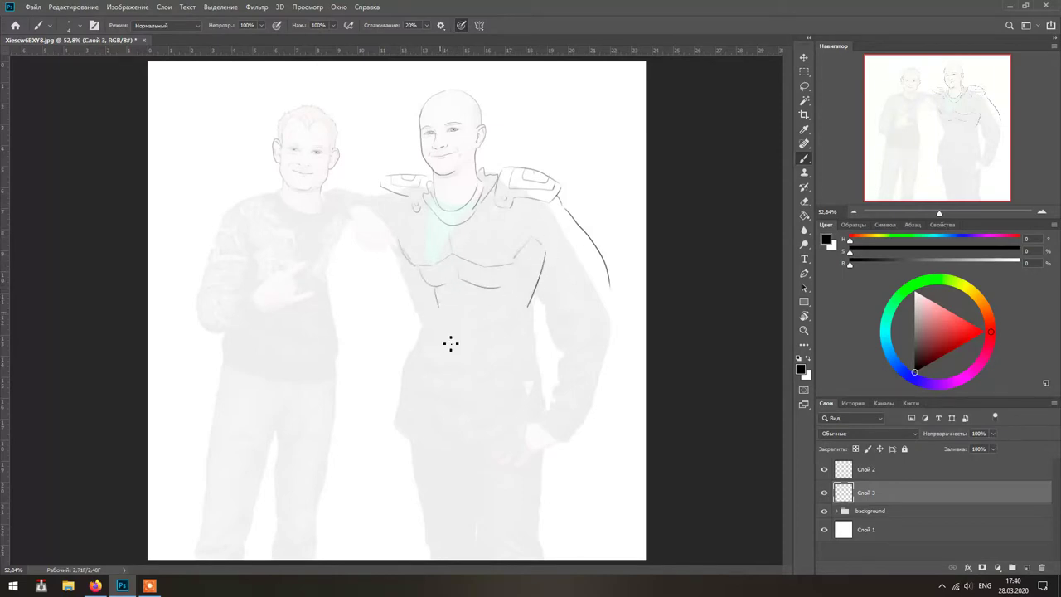
- Reshape the bald figure's torso sketch with Free Transform, apply it and return to the Brush
key("ctrl+t")
right_click(515, 348)
key("Escape")
right_click(515, 371)
left_click(543, 426)
left_click_drag(364, 208, 374, 202)
left_click_drag(499, 471, 504, 405)
key("Return")
key("b")
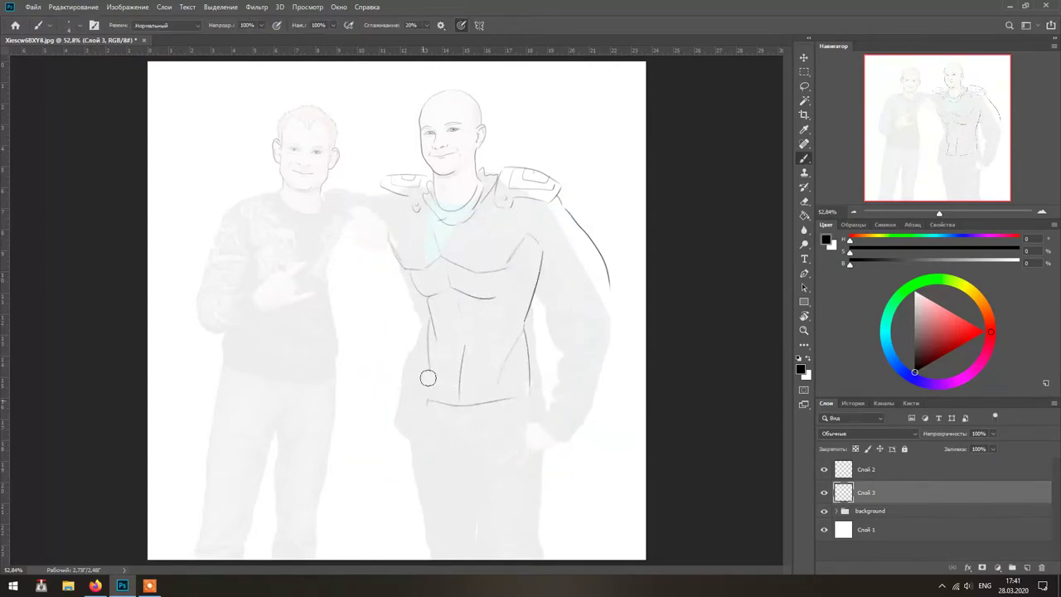
- Lasso the bald figure's chest lines, skew them with Free Transform, apply the change and return to the Brush
key("l")
mouse_move(398, 217)
left_mouse_down()
mouse_move(564, 291)
mouse_move(387, 215)
left_mouse_up()
key("ctrl+t")
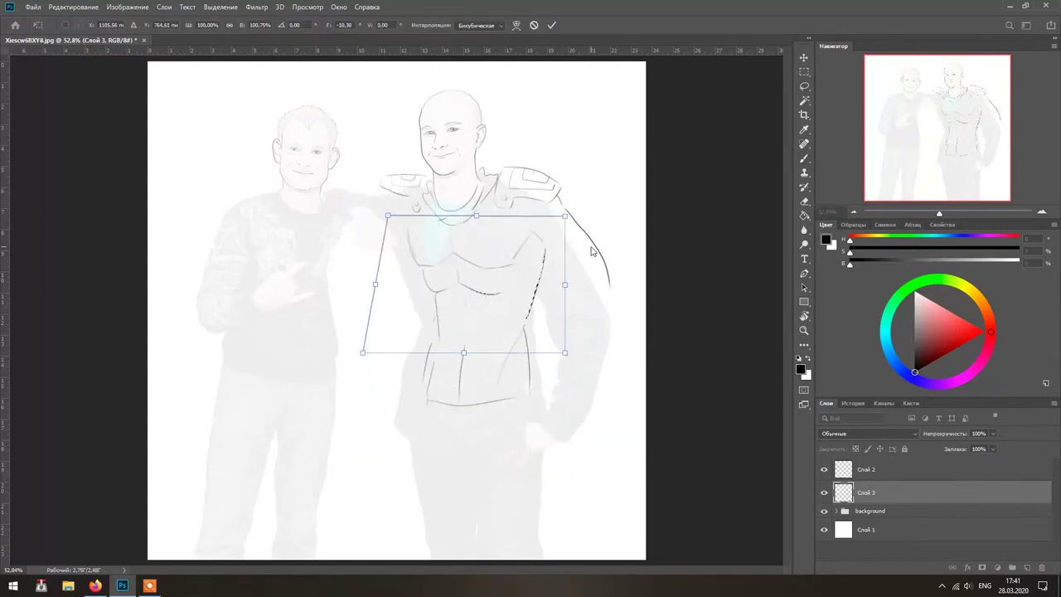
key("Return")
key("b")
- Sketch the bald figure's draped loincloth, the round disc at his hip and the wavy edges across his chest
mouse_move(486, 430)
left_mouse_down()
mouse_move(448, 491)
mouse_move(504, 537)
mouse_move(484, 448)
mouse_move(447, 465)
mouse_move(434, 524)
left_mouse_up()
left_click_drag(530, 412, 541, 417)
left_click_drag(437, 222, 429, 263)
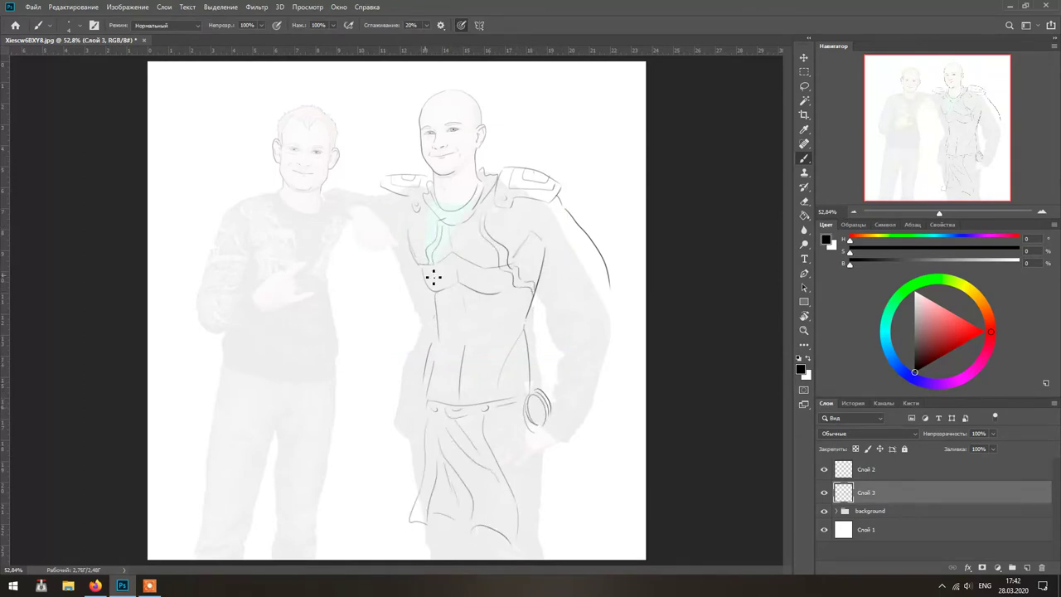
- Sketch a headband and long flame-like strands of hair rising from the bald figure's head
left_click_drag(446, 122, 423, 131)
mouse_move(477, 94)
left_mouse_down()
mouse_move(500, 80)
mouse_move(437, 110)
left_mouse_up()
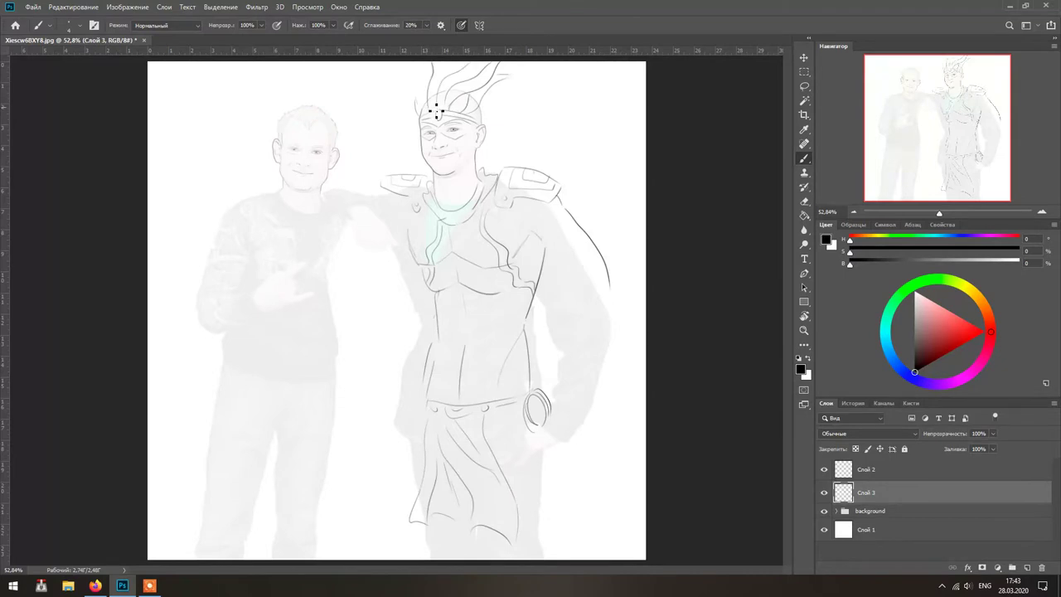
left_click_drag(512, 125, 500, 126)
left_click_drag(421, 137, 412, 88)
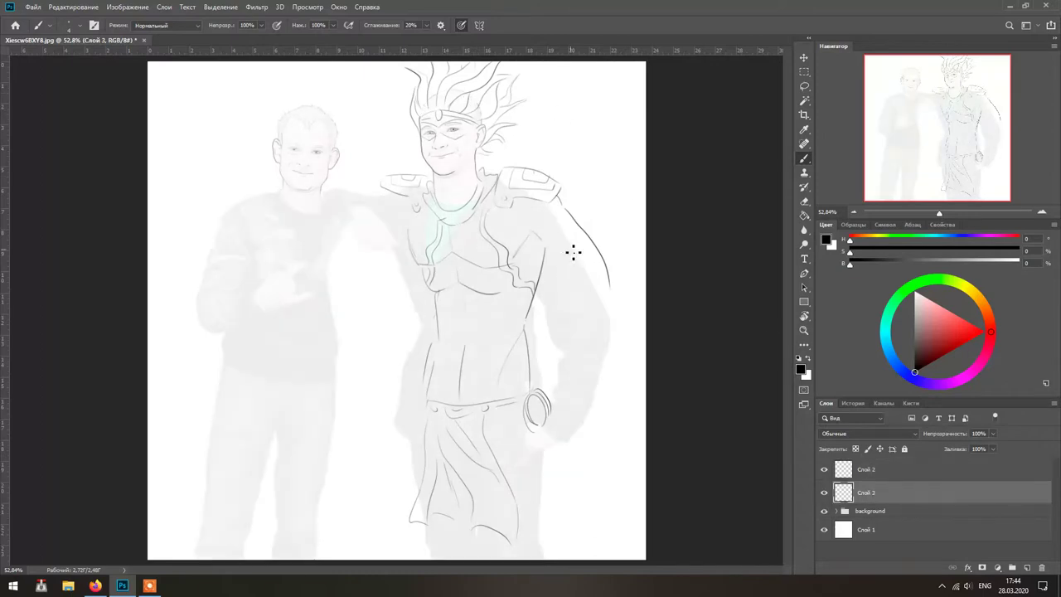
- Sketch the same figure's bent arm with shoulder and upper-arm muscles, elbow disc, forearm and glove edge
mouse_move(547, 218)
left_mouse_down()
mouse_move(576, 230)
mouse_move(611, 296)
mouse_move(621, 293)
mouse_move(576, 341)
left_mouse_up()
left_click_drag(588, 304, 607, 343)
left_click_drag(620, 306, 604, 350)
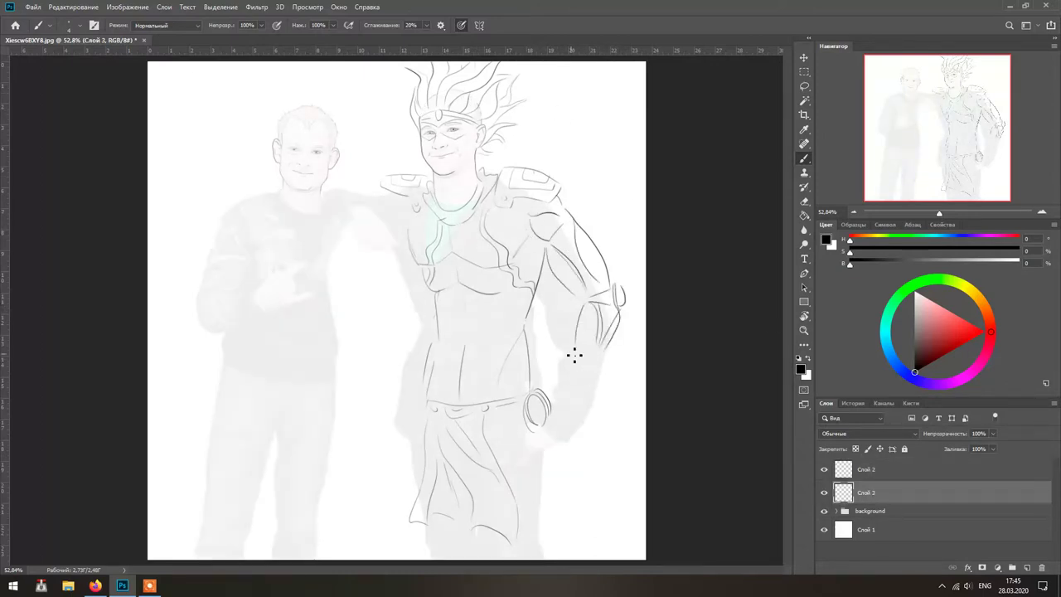
left_click_drag(585, 413, 608, 366)
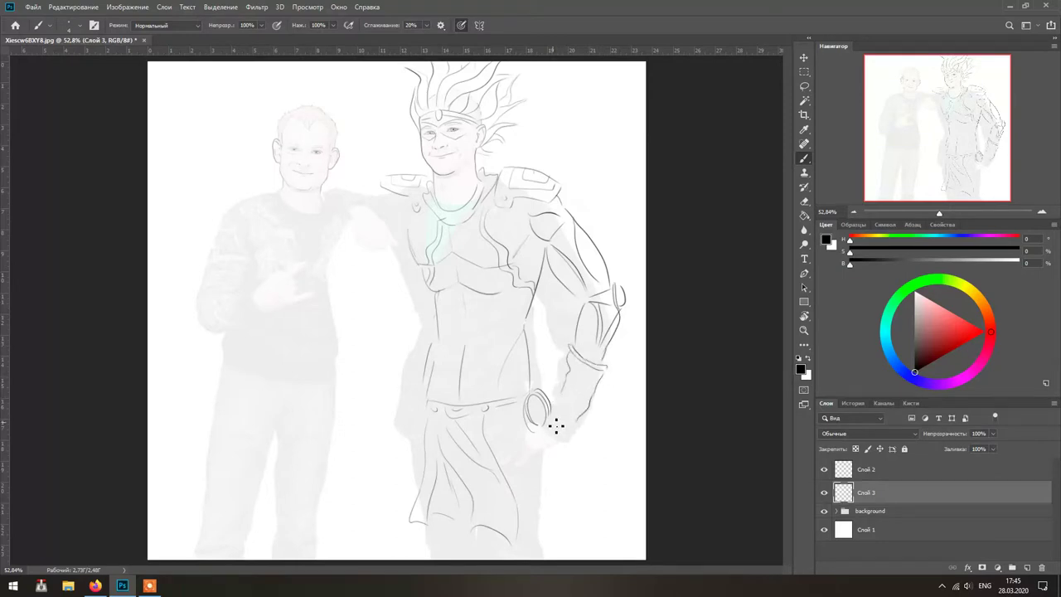
- Enlarge the selected bent-arm lines with Free Transform, apply the change and deselect
key("ctrl+t")
mouse_move(569, 450)
left_mouse_down()
mouse_move(581, 474)
mouse_move(584, 431)
left_mouse_up()
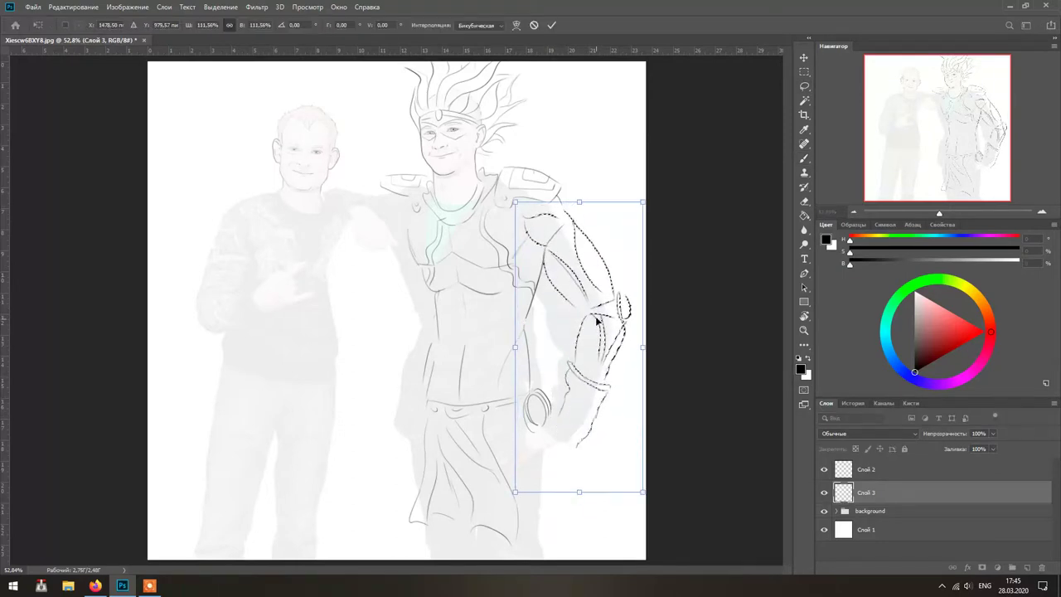
key("Return")
key("ctrl+d")
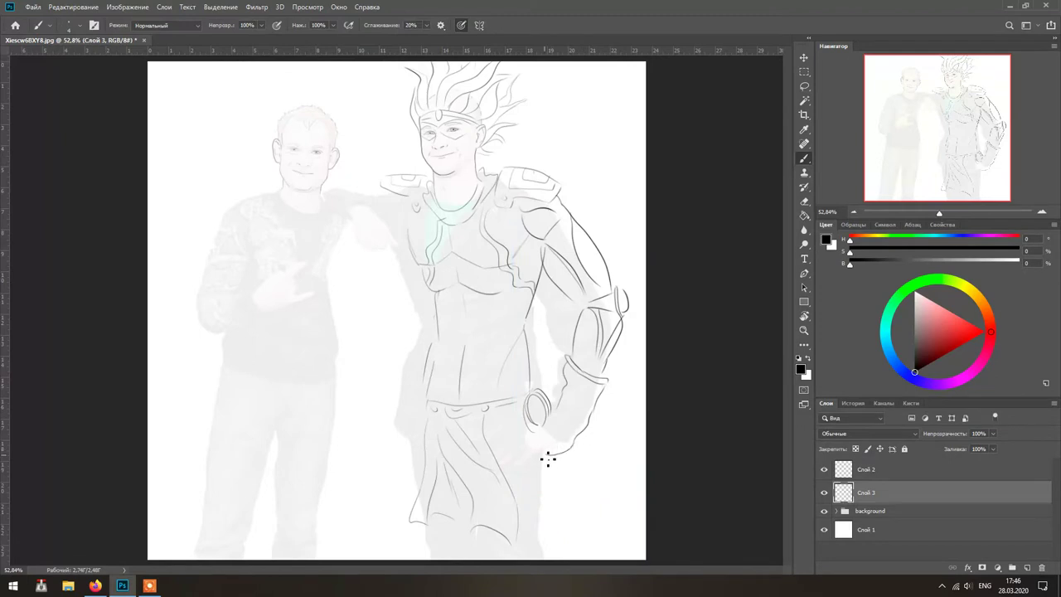
- Sketch the flame-haired figure's glove cuff, studded hands, outstretched arm and legs, and check the lines without the background
left_click_drag(580, 440, 554, 428)
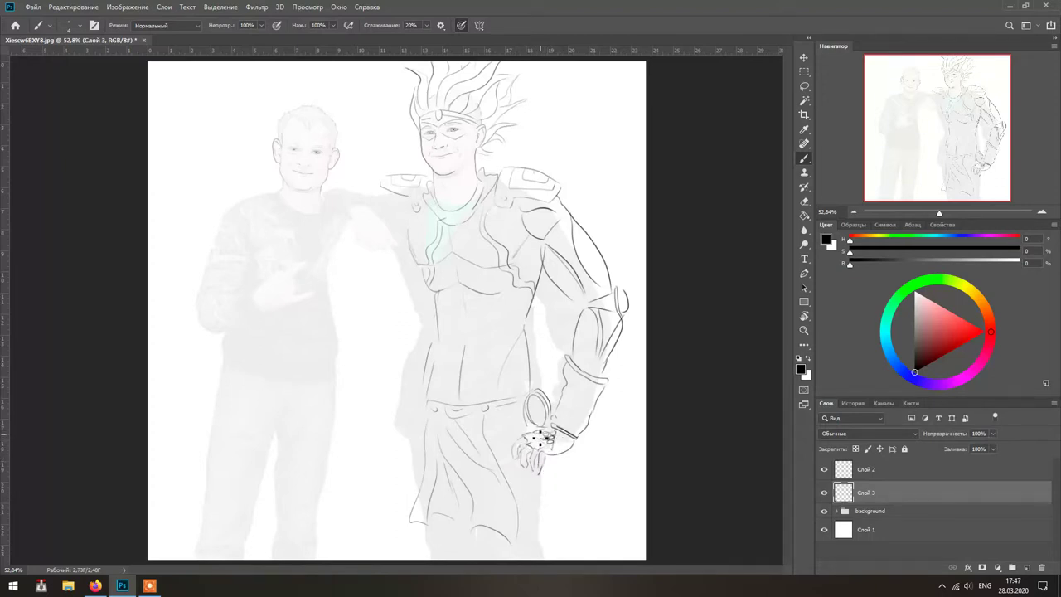
mouse_move(542, 465)
left_mouse_down()
mouse_move(539, 555)
mouse_move(531, 544)
left_mouse_up()
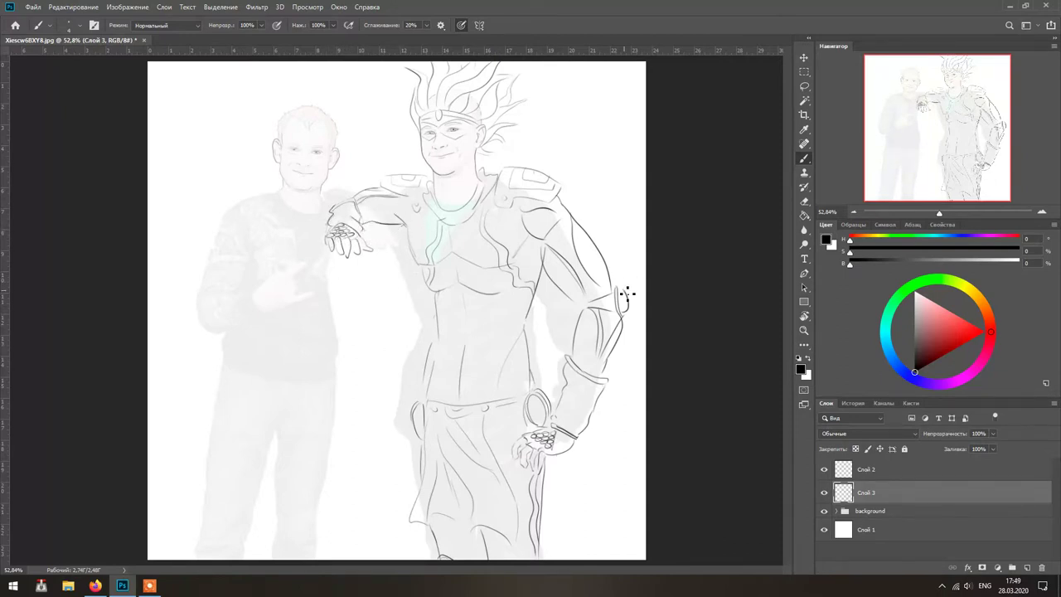
left_click(824, 511)
left_click(824, 511)
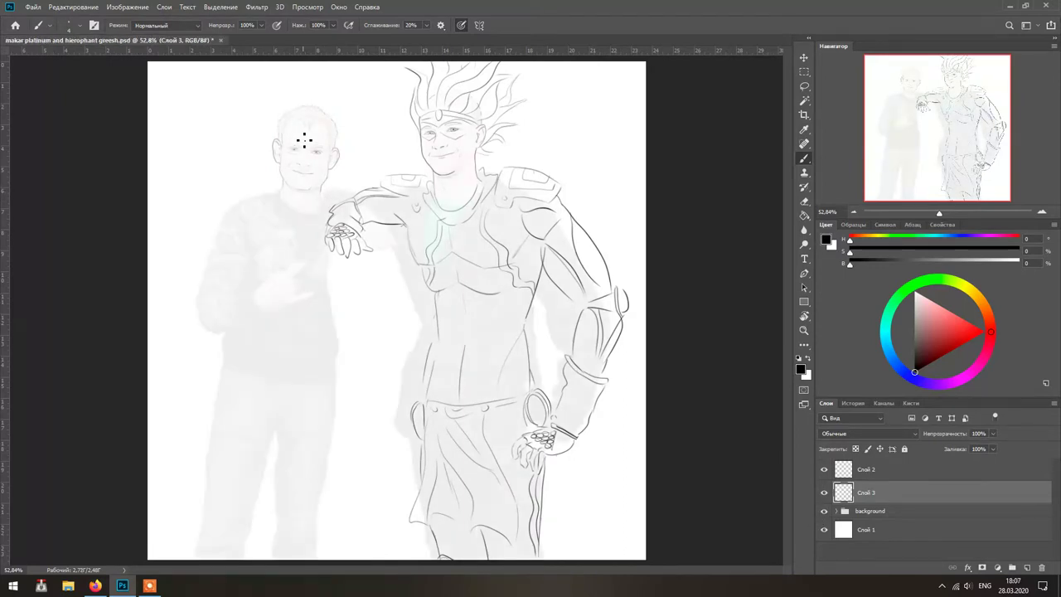
- Sketch the blond figure's forehead ornament, helmet lines and eye frames, undoing the trial strokes inside the eyes
left_click_drag(295, 124, 308, 112)
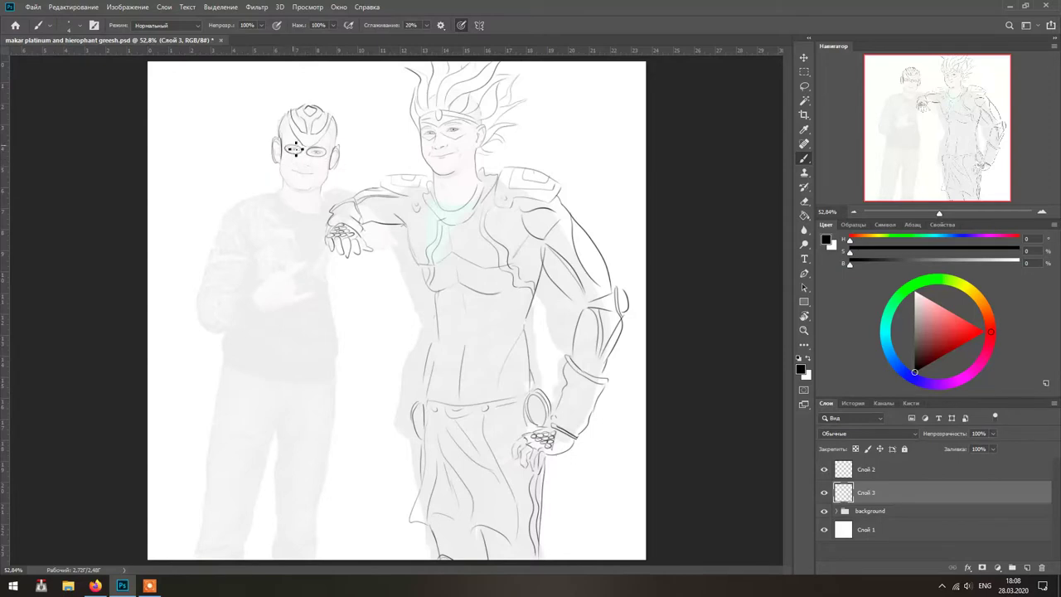
left_click(293, 149)
left_click_drag(292, 149, 323, 153)
key("ctrl+z")
key("ctrl+z")
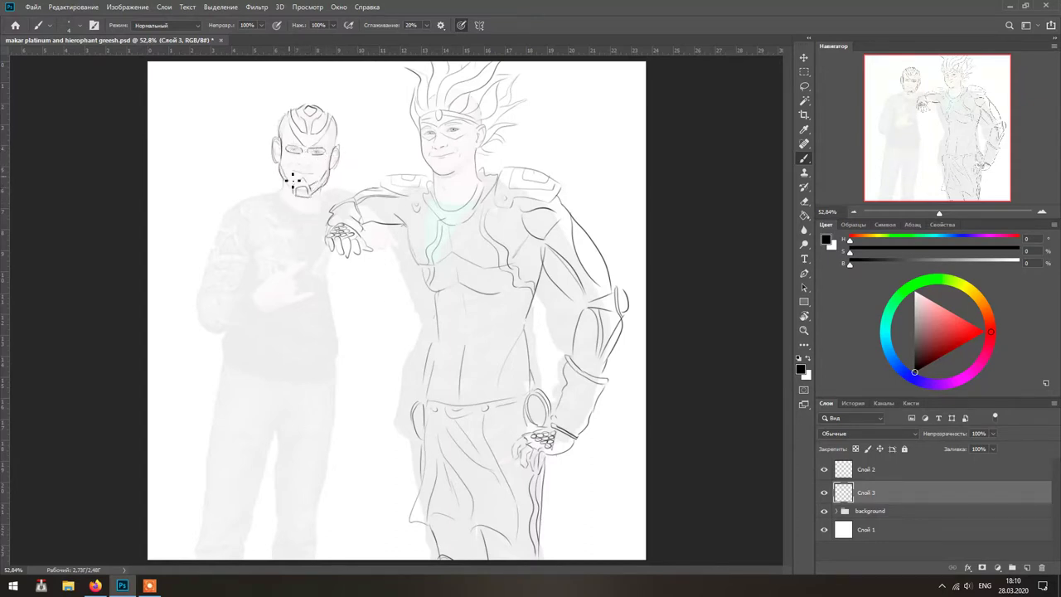
- Sketch the blond figure's high collar, neckline and chest armour lines
left_click_drag(330, 192, 294, 226)
left_click_drag(270, 177, 321, 229)
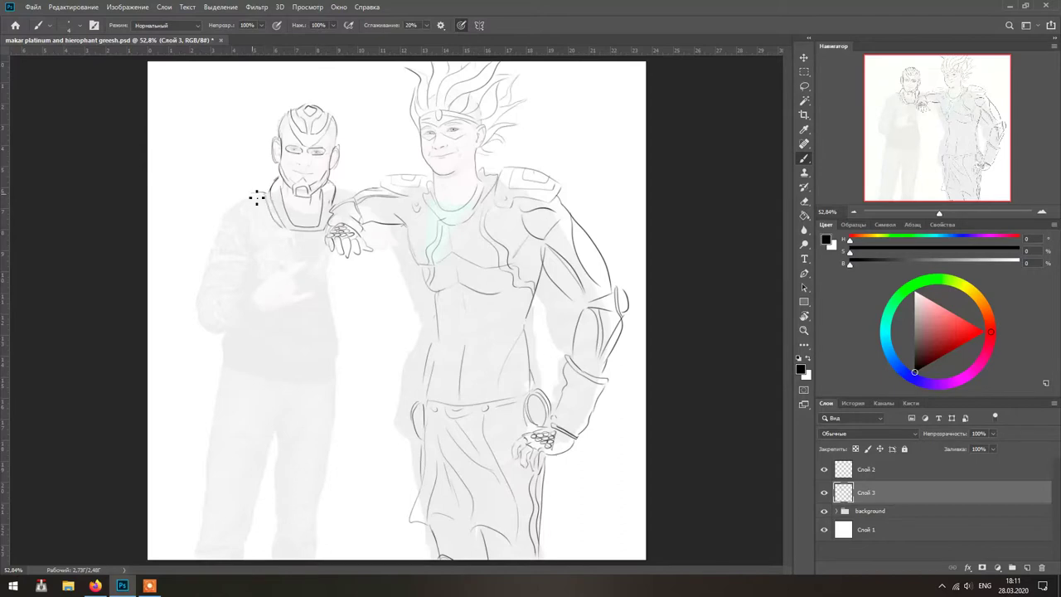
left_click_drag(289, 240, 304, 258)
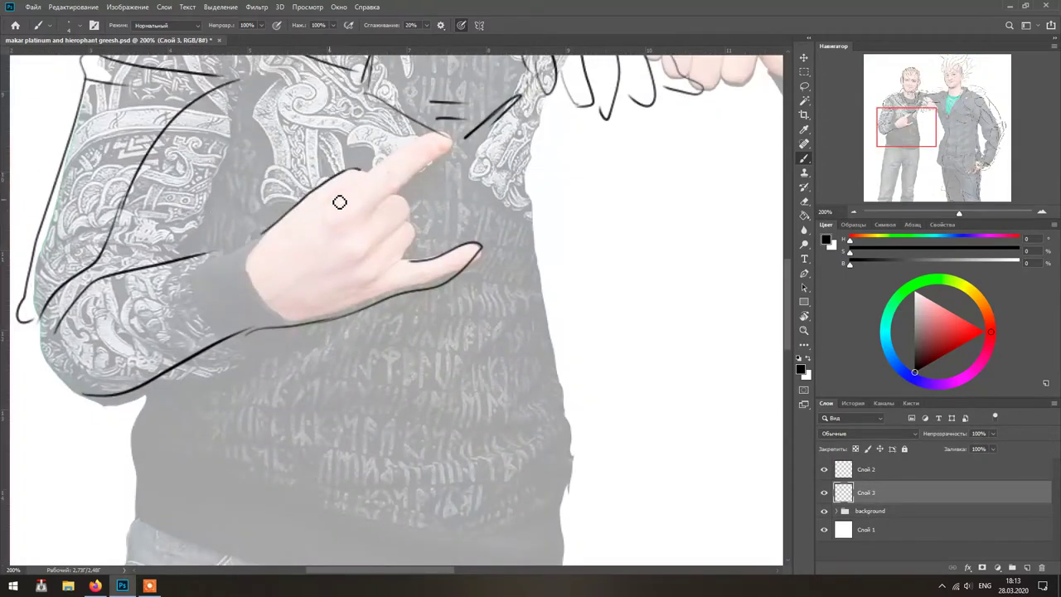
- Trace the blond figure's hand with its extended index and little fingers, and add the wrist and forearm armour lines
left_click_drag(338, 203, 452, 141)
left_click_drag(409, 219, 380, 267)
mouse_move(480, 249)
left_mouse_down()
mouse_move(91, 398)
mouse_move(477, 250)
mouse_move(365, 298)
left_mouse_up()
left_click_drag(402, 270, 479, 247)
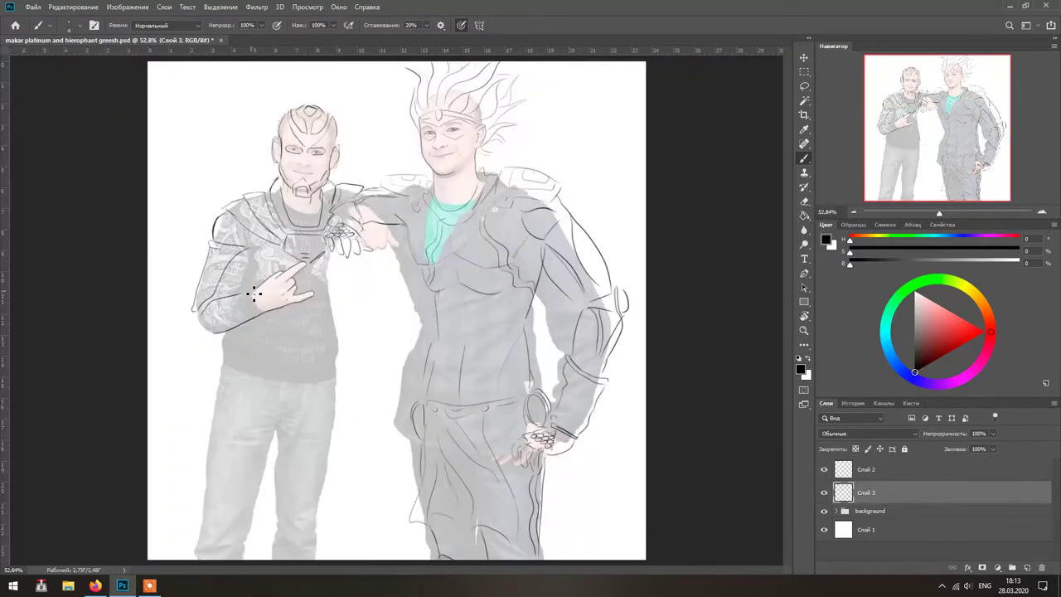
mouse_move(241, 308)
left_mouse_down()
mouse_move(199, 331)
mouse_move(217, 333)
left_mouse_up()
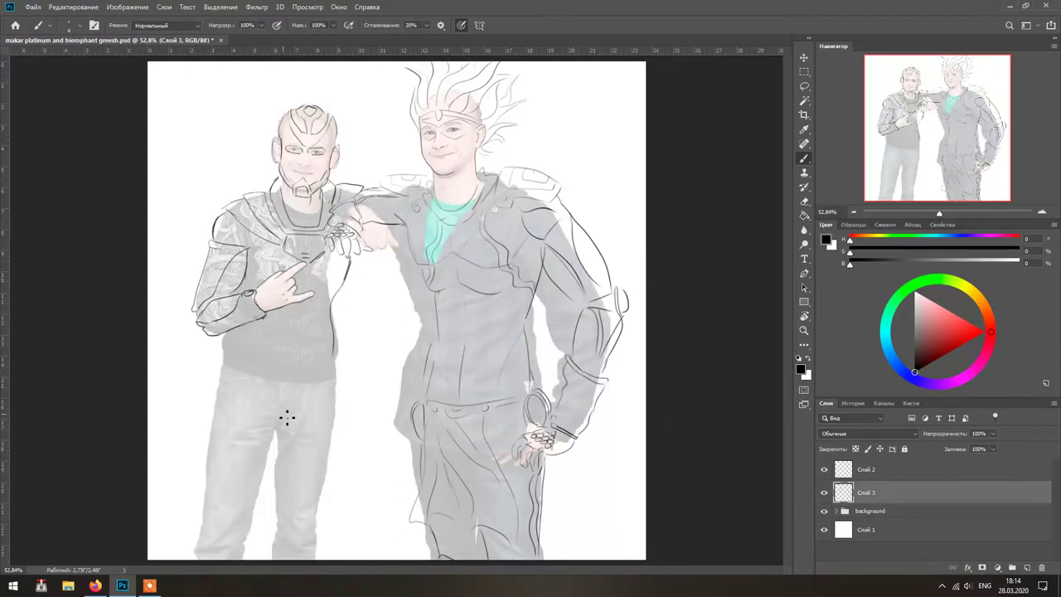
- Sketch the blond figure's pointed waist armour, round belly emblem and the side contour of his torso
left_click_drag(333, 365, 286, 390)
mouse_move(229, 349)
left_mouse_down()
mouse_move(336, 355)
mouse_move(290, 352)
mouse_move(305, 309)
mouse_move(314, 310)
left_mouse_up()
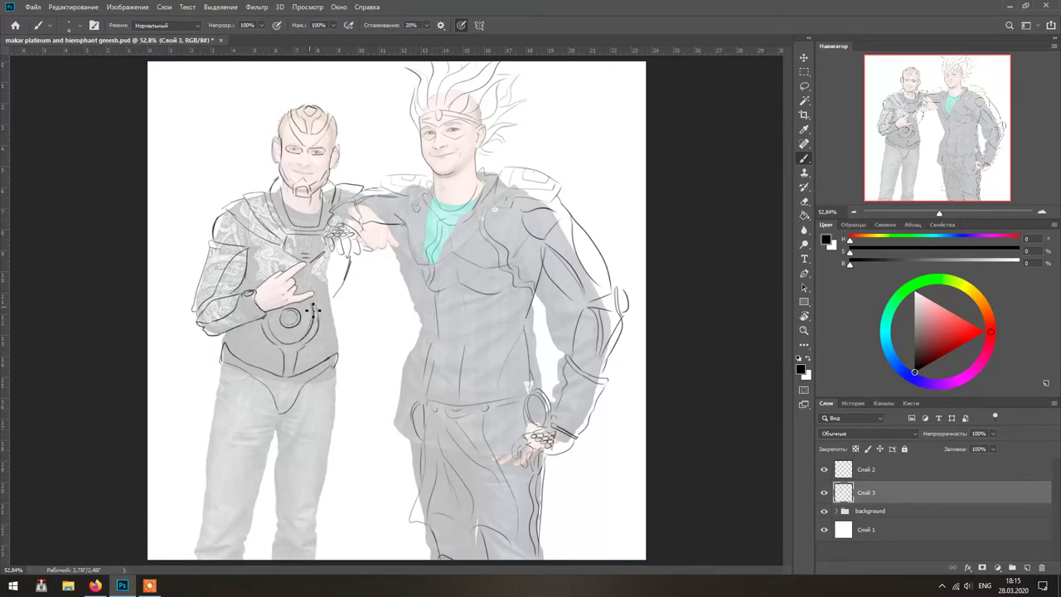
left_click_drag(337, 365, 333, 297)
- Sketch the shoulder edge and first upper-arm lines of the blond figure's hanging arm, undoing the last stroke
left_click_drag(385, 253, 353, 265)
left_click_drag(365, 265, 347, 312)
key("ctrl+z")
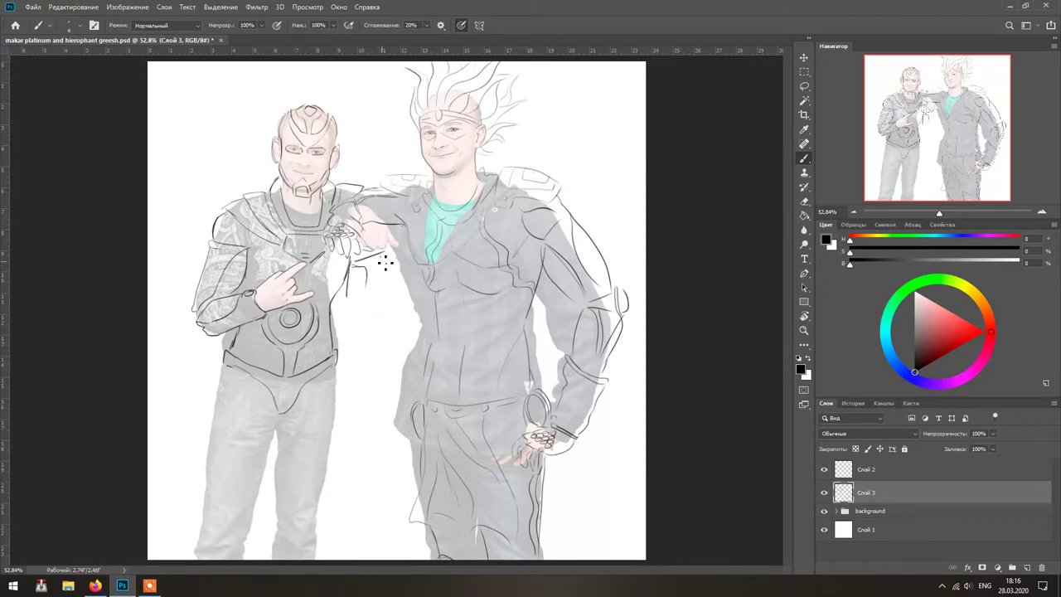
- Sketch the blond figure's thigh armour, leg contours and rounded knee plates on both legs
left_click_drag(273, 436, 256, 506)
mouse_move(224, 386)
left_mouse_down()
mouse_move(220, 516)
mouse_move(239, 539)
left_mouse_up()
left_click_drag(245, 553, 257, 489)
left_click_drag(217, 415, 204, 522)
left_click_drag(225, 366, 221, 386)
mouse_move(290, 429)
left_mouse_down()
mouse_move(281, 531)
mouse_move(336, 406)
mouse_move(290, 429)
left_mouse_up()
left_click_drag(335, 368, 337, 404)
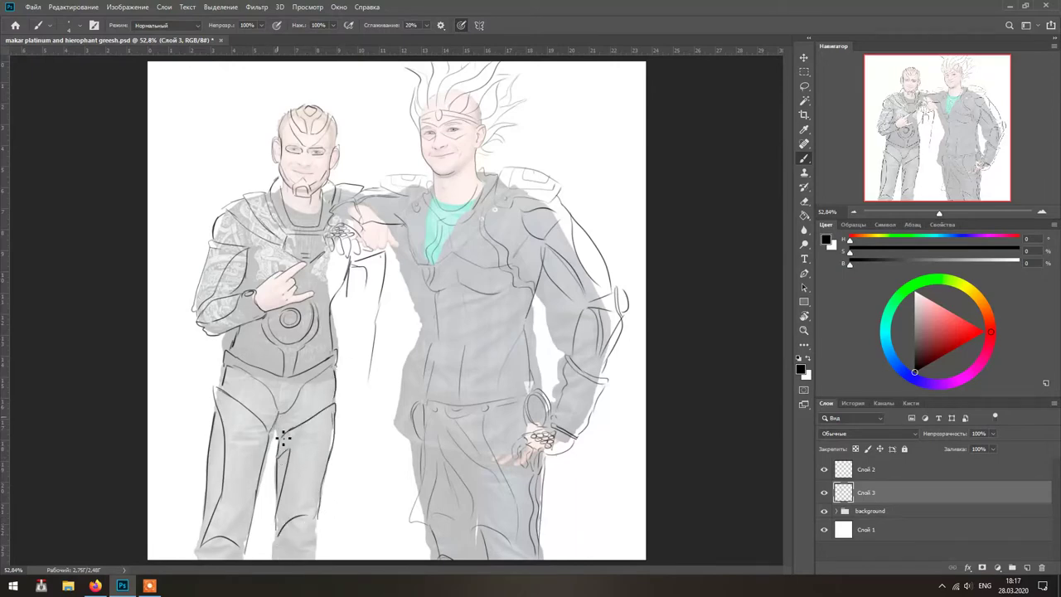
left_click_drag(318, 515, 319, 532)
left_click_drag(203, 554, 247, 549)
- Hide the background photo group and sketch the blond figure's hanging forearm with its round wrist joint and hand
left_click(824, 511)
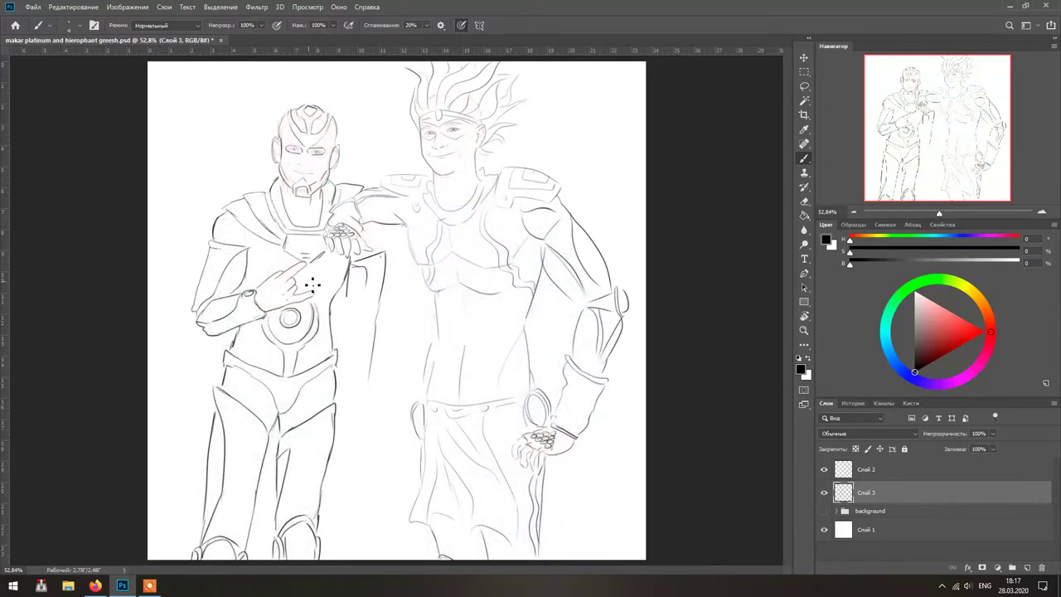
left_click_drag(283, 377, 289, 377)
key("b")
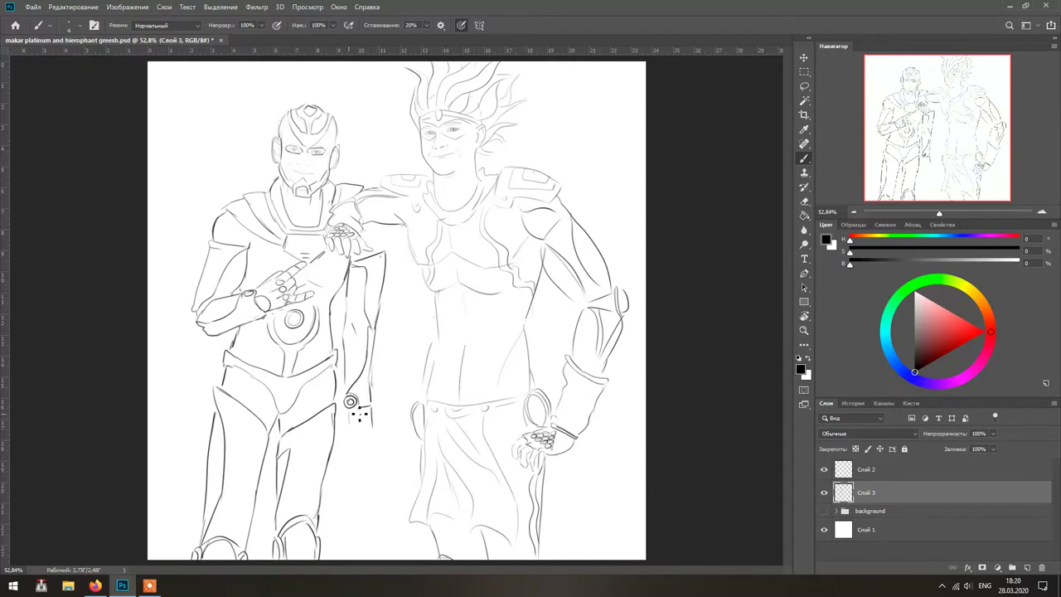
left_click_drag(372, 436, 376, 423)
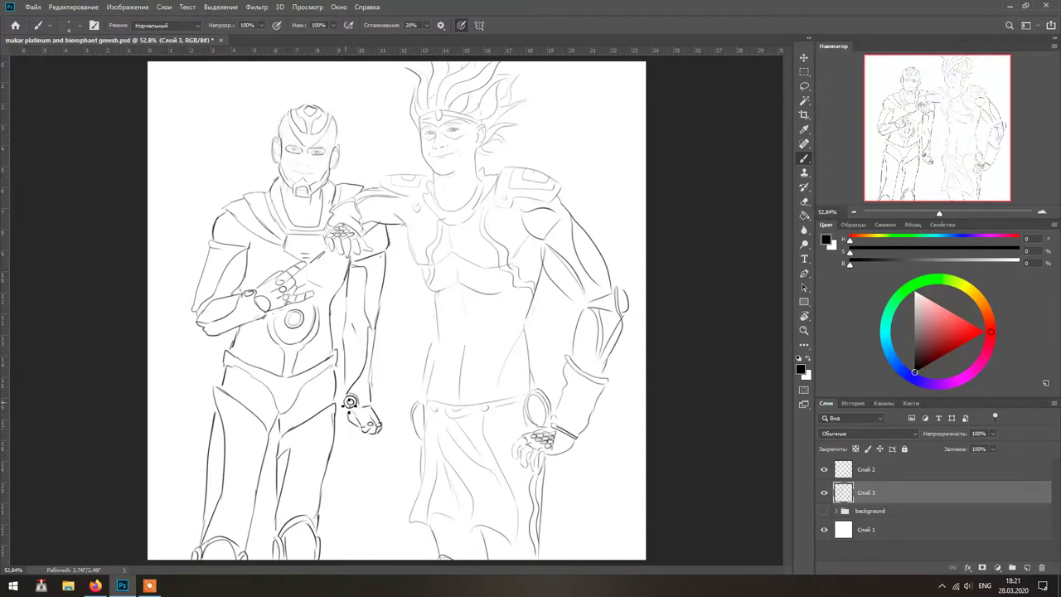
- Lower the opacity of Слой 2 and Слой 3 together, and make the new Слой 4 active for inking
left_click(872, 477, "ctrl")
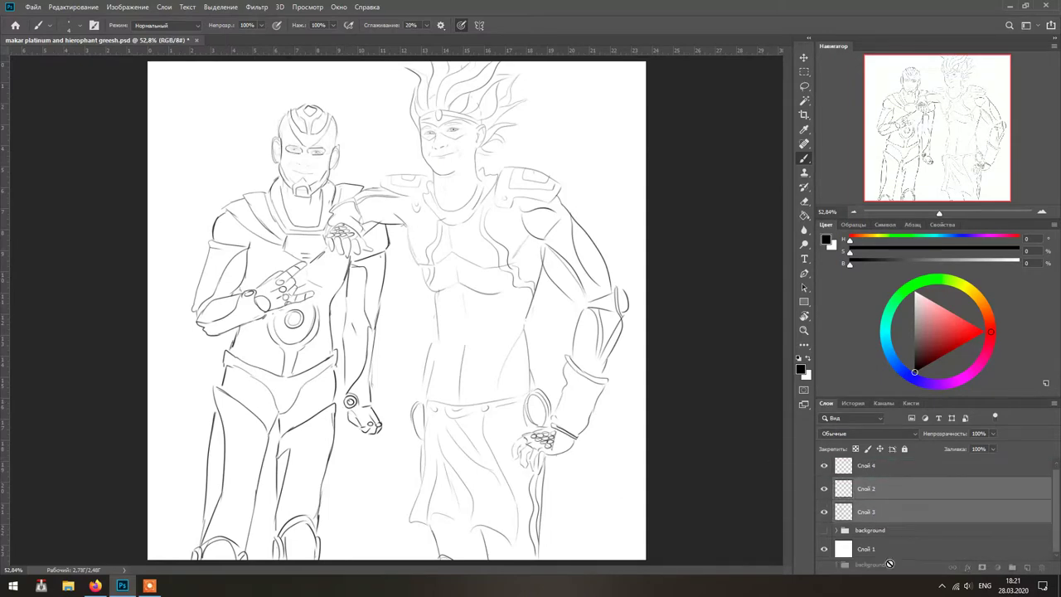
left_click_drag(992, 434, 974, 446)
left_click(867, 465)
- Ink the wild-haired figure's eyes, nose and smiling mouth on Слой 4, undoing the trial eyebrow stroke
scroll(454, 111, "up", 5)
left_click_drag(462, 246, 473, 246)
left_click_drag(369, 257, 409, 254)
left_click_drag(391, 250, 387, 258)
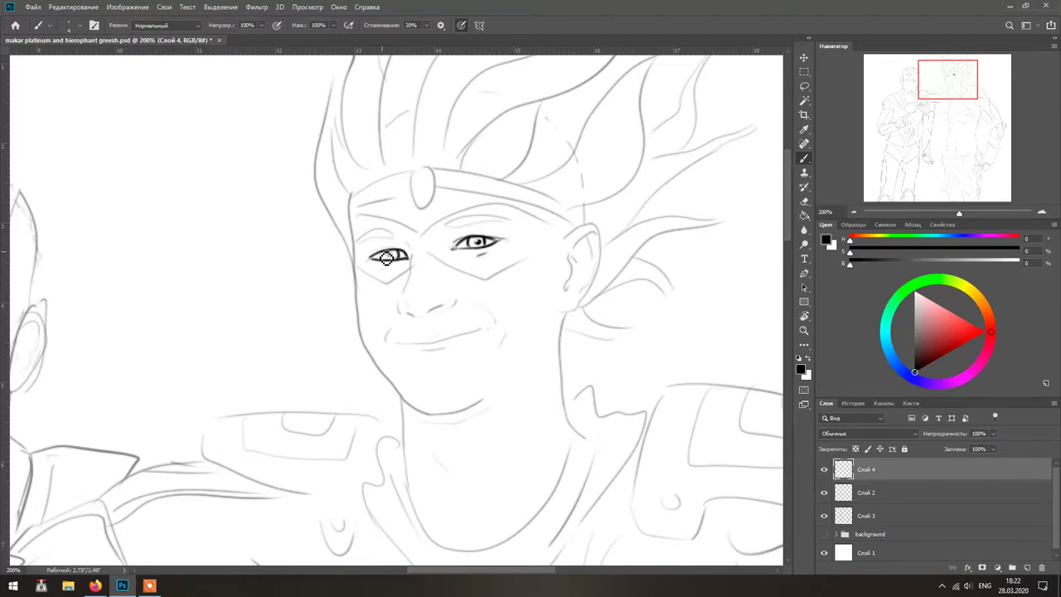
left_click_drag(436, 224, 522, 212)
key("ctrl+z")
left_click_drag(409, 264, 405, 292)
left_click_drag(406, 313, 484, 329)
left_click_drag(424, 352, 440, 350)
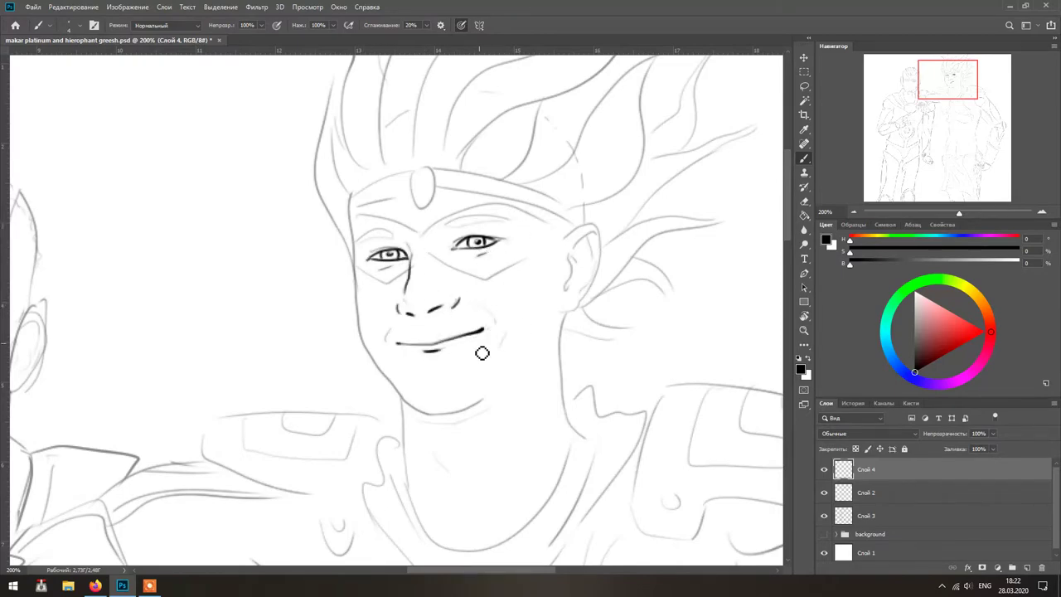
- Ink the wild-haired figure's face contour, chin and neck sides, and start the outline of the ear
left_click_drag(350, 194, 411, 412)
mouse_move(412, 415)
left_mouse_down()
mouse_move(496, 400)
mouse_move(404, 460)
left_mouse_up()
key("ctrl+z")
mouse_move(564, 314)
left_mouse_down()
mouse_move(560, 355)
mouse_move(599, 441)
left_mouse_up()
left_click_drag(565, 239, 578, 226)
mouse_move(567, 317)
left_mouse_down()
mouse_move(571, 237)
mouse_move(602, 299)
left_mouse_up()
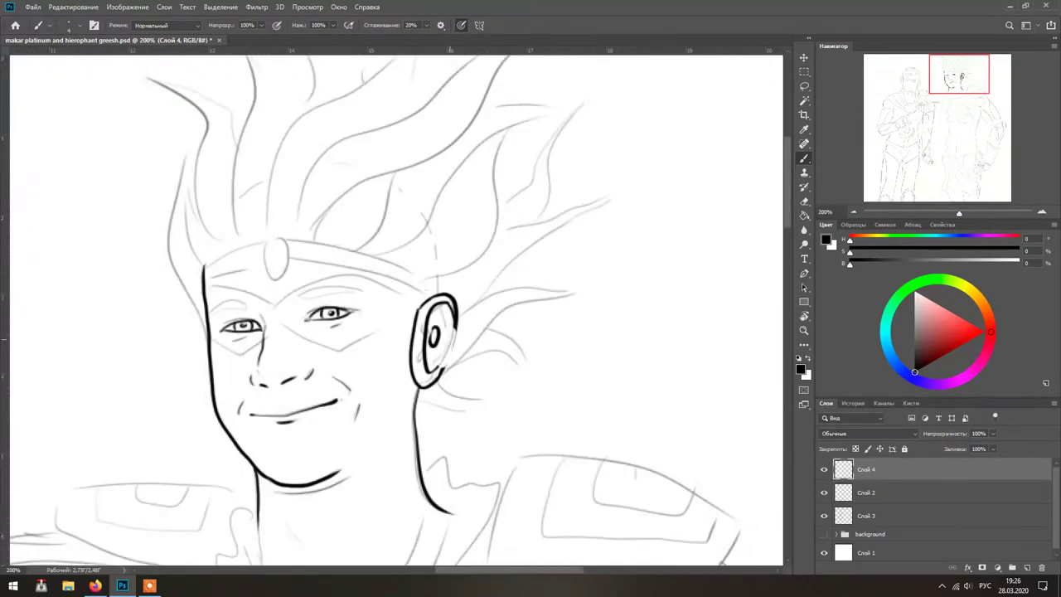
- Undo the ear strokes and redraw the ear as a round earpiece of nested ovals
key("ctrl+z")
left_click_drag(454, 306, 436, 383)
key("ctrl+z")
key("ctrl+z")
key("ctrl+z")
mouse_move(432, 292)
left_mouse_down()
mouse_move(417, 380)
mouse_move(428, 366)
left_mouse_up()
left_click_drag(427, 325, 429, 346)
- Ink the angular mask around both eyes, connecting it across the nose to the earpiece
left_click_drag(211, 340, 414, 315)
mouse_move(262, 317)
left_mouse_down()
mouse_move(293, 315)
mouse_move(436, 314)
left_mouse_up()
key("ctrl+z")
left_click_drag(323, 303, 422, 305)
left_click_drag(260, 317, 207, 314)
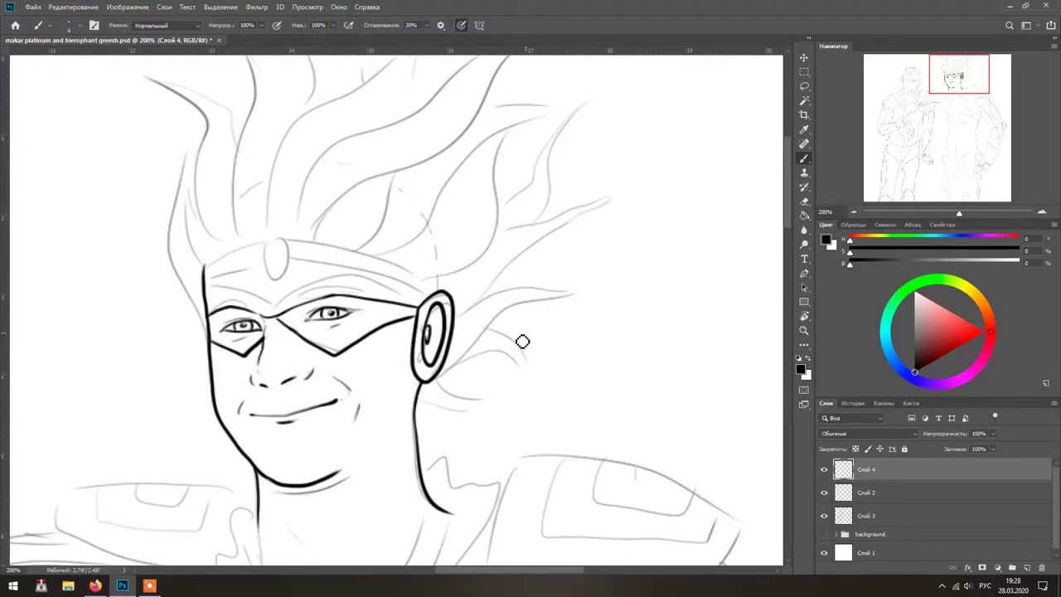
- Rework the mask's lower eye edges as separate pointed frames and draw the line down the nose
mouse_move(266, 330)
left_mouse_down()
mouse_move(249, 367)
mouse_move(373, 332)
mouse_move(331, 343)
left_mouse_up()
mouse_move(213, 340)
left_mouse_down()
mouse_move(249, 361)
mouse_move(242, 355)
left_mouse_up()
left_click_drag(280, 324, 336, 346)
left_click_drag(286, 311, 418, 305)
left_click_drag(266, 340, 270, 387)
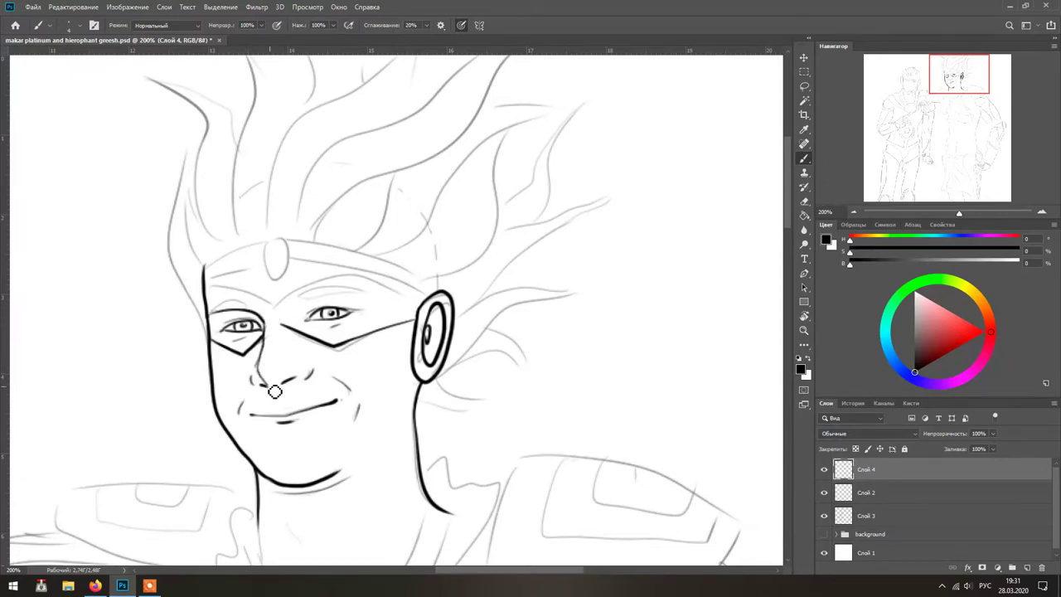
- Undo the trial nose lines, then redraw the narrow nose bridge and the mask's upper edge out to the earpiece
key("ctrl+z")
key("ctrl+z")
left_click_drag(264, 331, 271, 386)
key("ctrl+z")
key("ctrl+z")
key("ctrl+z")
mouse_move(263, 330)
left_mouse_down()
mouse_move(266, 365)
mouse_move(337, 292)
mouse_move(418, 306)
left_mouse_up()
- Draw the oval gem at the centre of the forehead, undoing the misplaced ovals and checking it without Слой 2
mouse_move(262, 245)
left_mouse_down()
mouse_move(260, 259)
mouse_move(290, 273)
mouse_move(263, 248)
left_mouse_up()
key("ctrl+z")
left_click(825, 501)
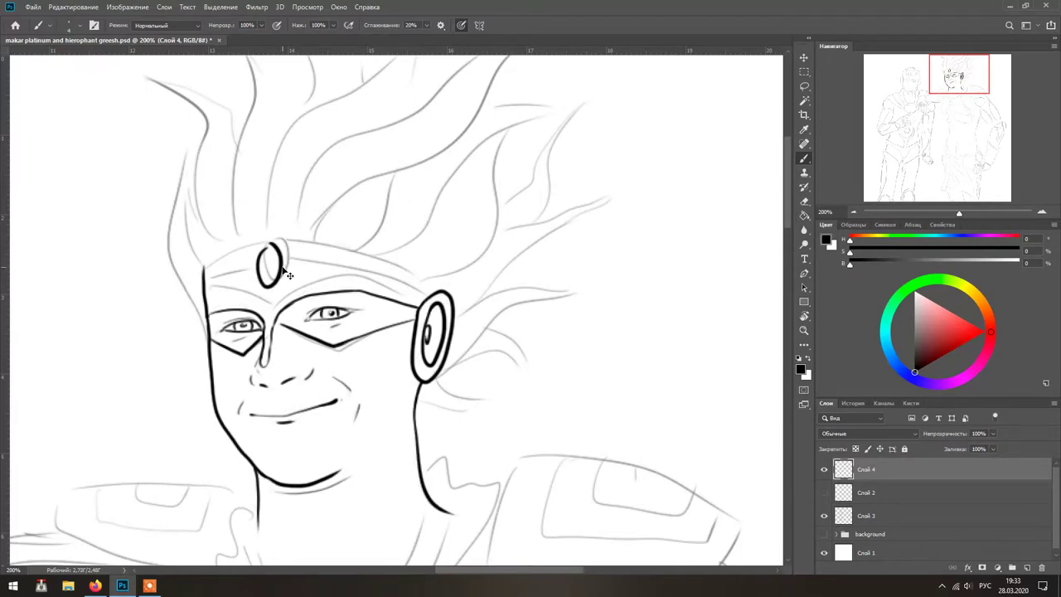
key("ctrl+z")
left_click_drag(313, 295, 280, 321)
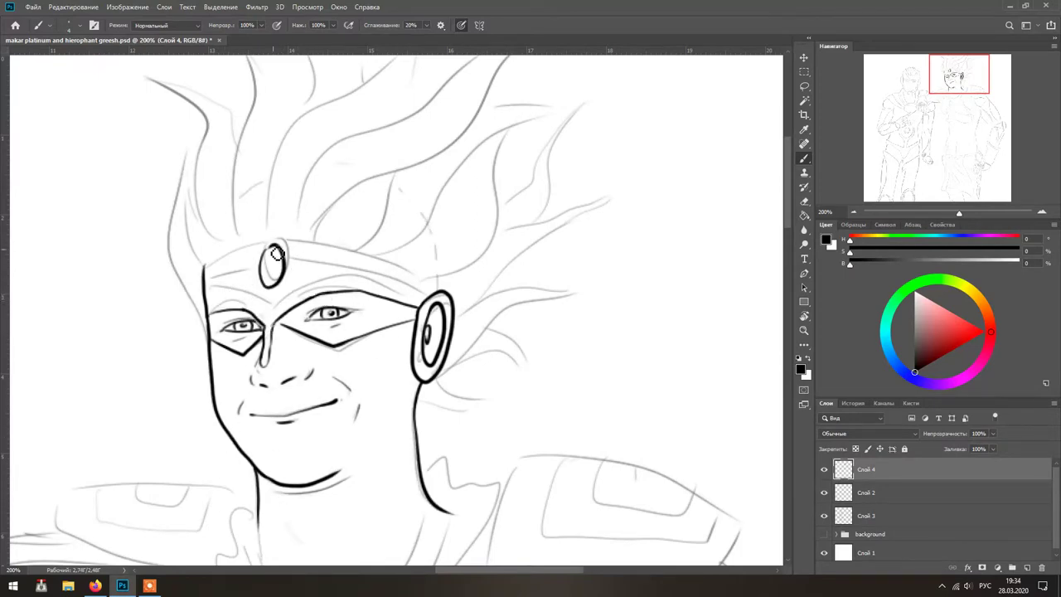
key("ctrl+z")
key("ctrl+z")
key("ctrl+shift+z")
key("ctrl+z")
- Ink the rim around the forehead gem and the headband segments on both sides of it
key("ctrl+shift+z")
key("ctrl+shift+z")
key("ctrl+shift+z")
key("ctrl+shift+z")
key("ctrl+z")
key("ctrl+shift+z")
key("ctrl+shift+z")
key("ctrl+z")
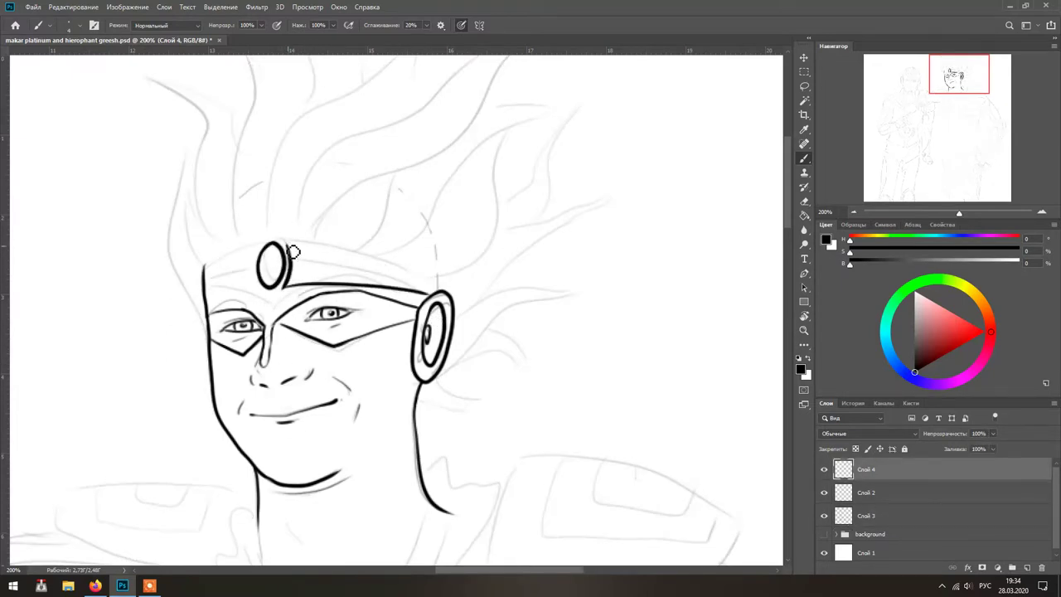
key("ctrl+shift+z")
key("ctrl+shift+z")
key("ctrl+shift+z")
key("ctrl+z")
key("ctrl+shift+z")
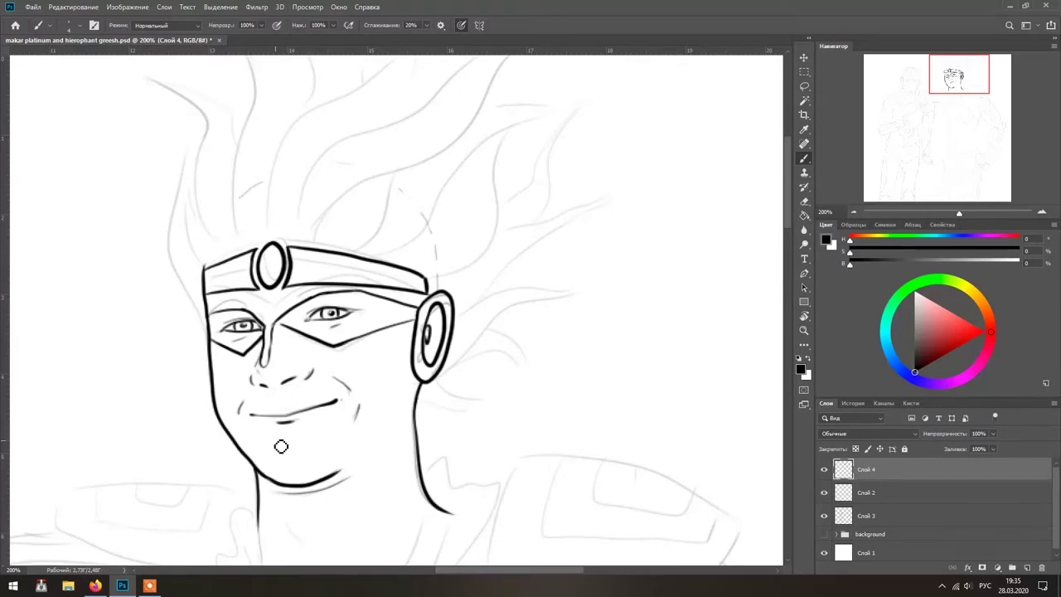
- Ink the cheek panel lines, the rounded chin plate and the jawline, briefly showing the background photo as reference
left_click_drag(344, 478, 358, 404)
key("ctrl+z")
key("ctrl+shift+z")
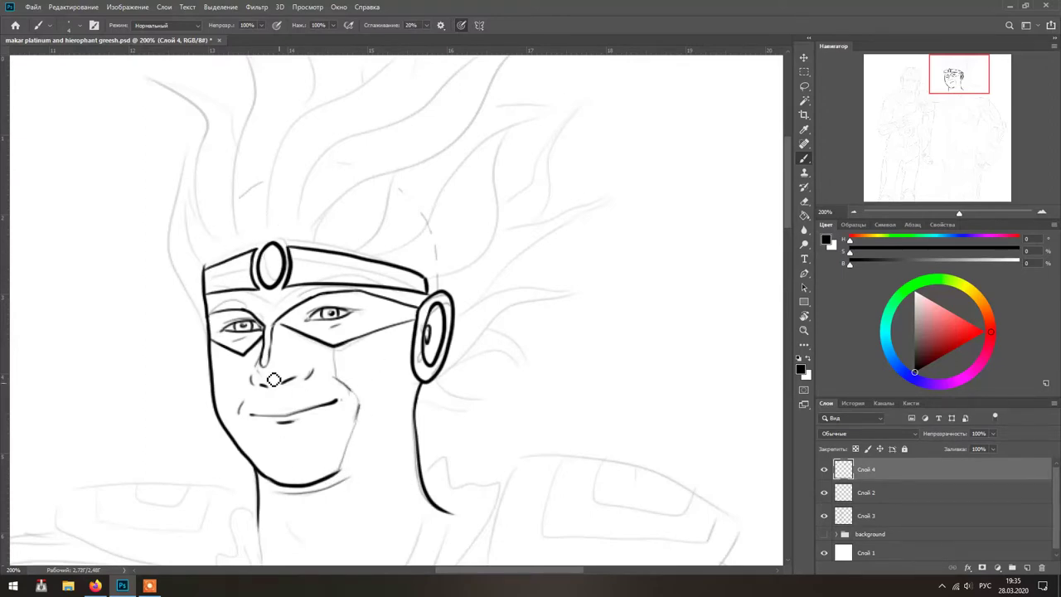
left_click_drag(270, 476, 326, 474)
key("ctrl+comma")
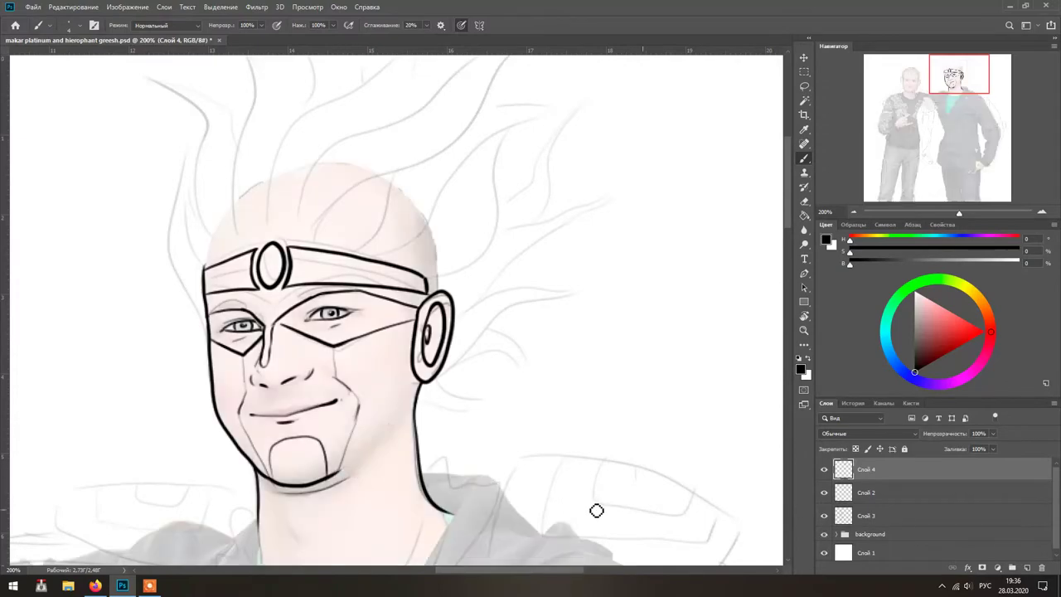
key("ctrl+comma")
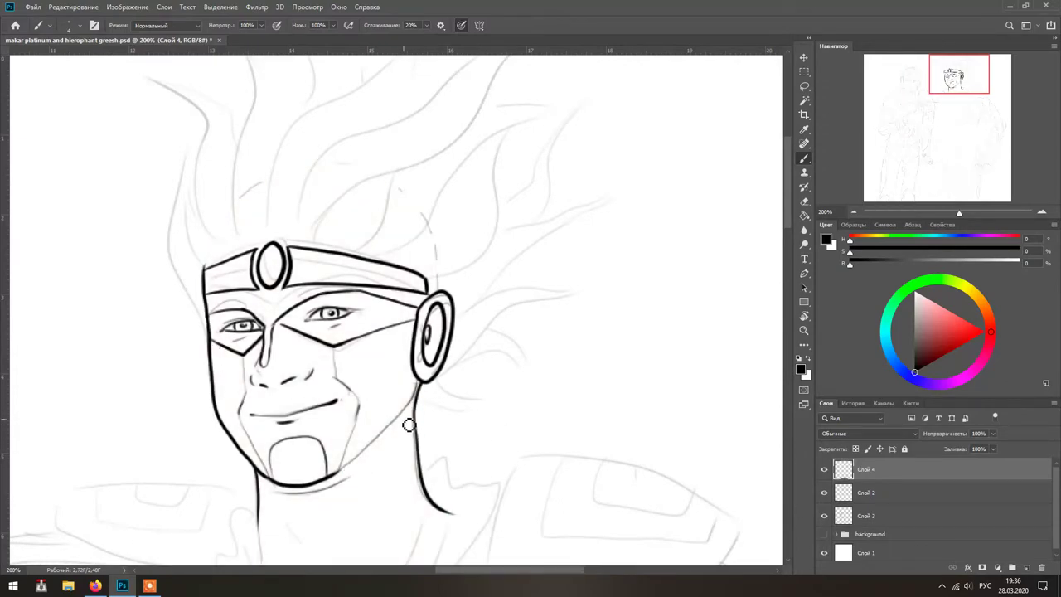
- Ink the first hair strands above the gem, behind the earpiece and beside the far temple
left_click_drag(267, 236, 230, 104)
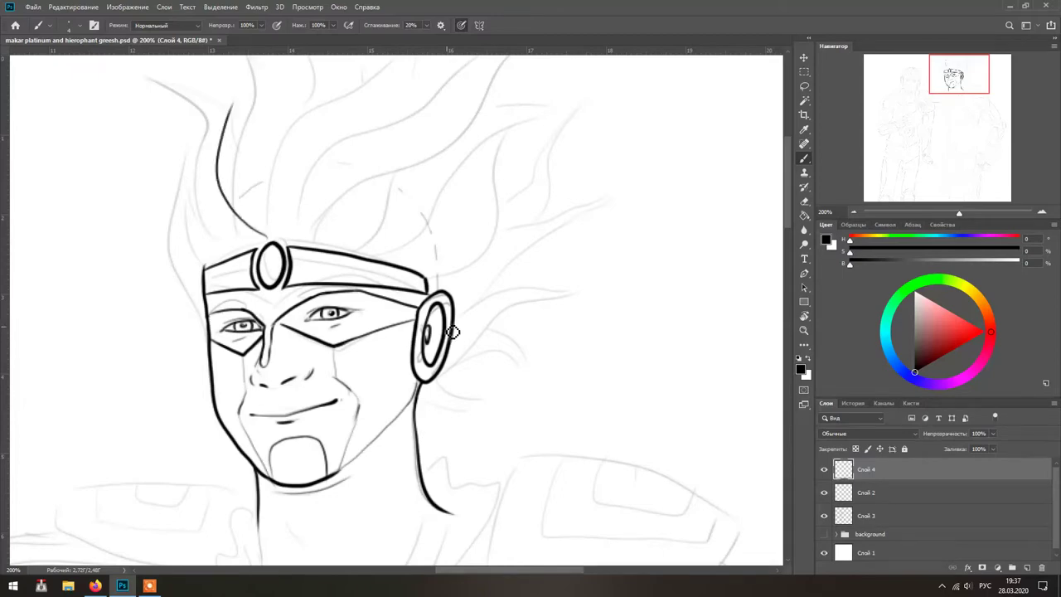
left_click_drag(452, 297, 530, 270)
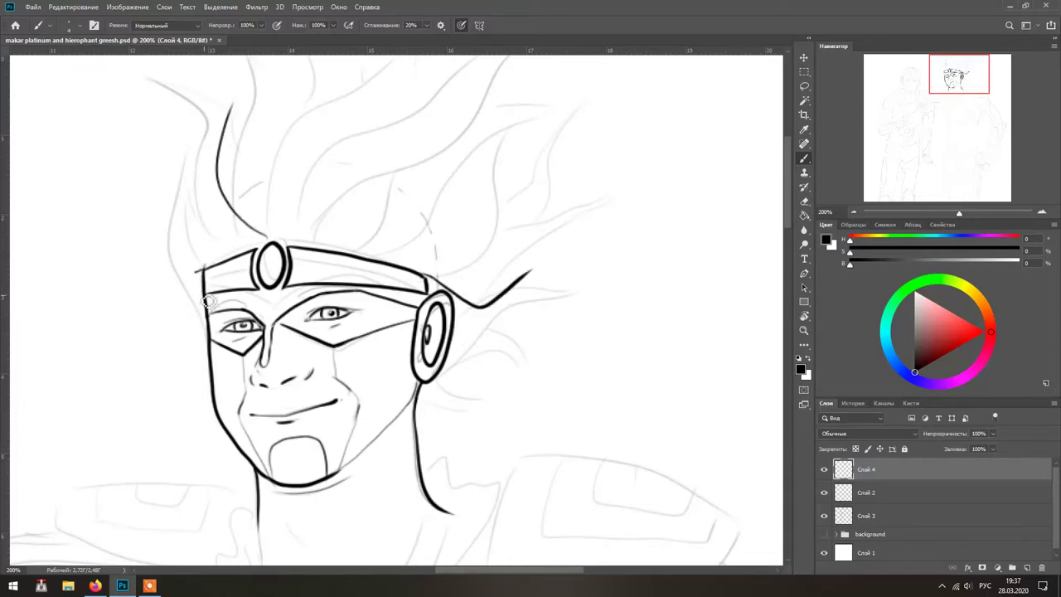
left_click_drag(204, 269, 203, 328)
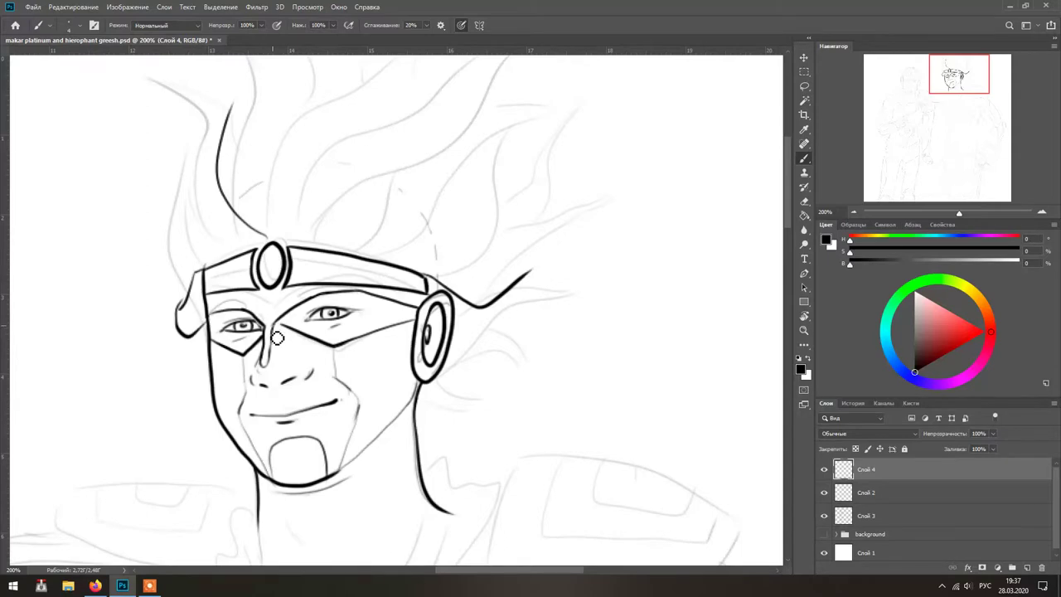
- Ink the wavy hair locks rising from the far temple and forehead with their inner strands, undoing trial strokes
left_click_drag(206, 267, 149, 224)
key("ctrl+z")
mouse_move(220, 253)
left_mouse_down()
mouse_move(147, 222)
mouse_move(154, 240)
mouse_move(208, 265)
mouse_move(161, 201)
left_mouse_up()
key("ctrl+z")
key("ctrl+z")
left_click_drag(204, 296, 182, 330)
mouse_move(207, 264)
left_mouse_down()
mouse_move(187, 152)
mouse_move(252, 256)
mouse_move(244, 261)
mouse_move(249, 253)
left_mouse_up()
key("ctrl+z")
key("ctrl+z")
key("ctrl+shift+z")
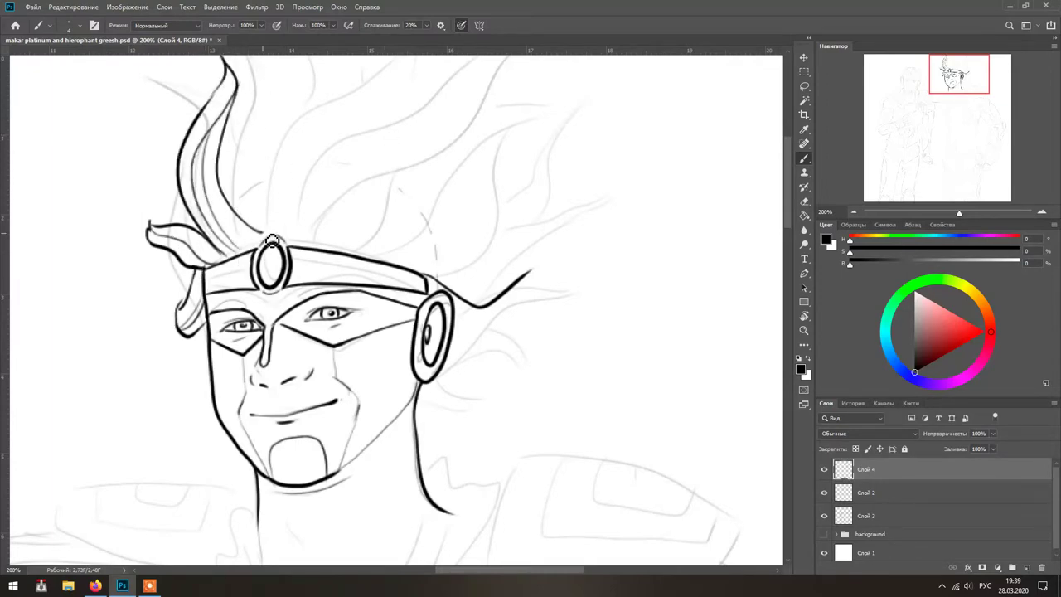
left_click_drag(188, 218, 170, 60)
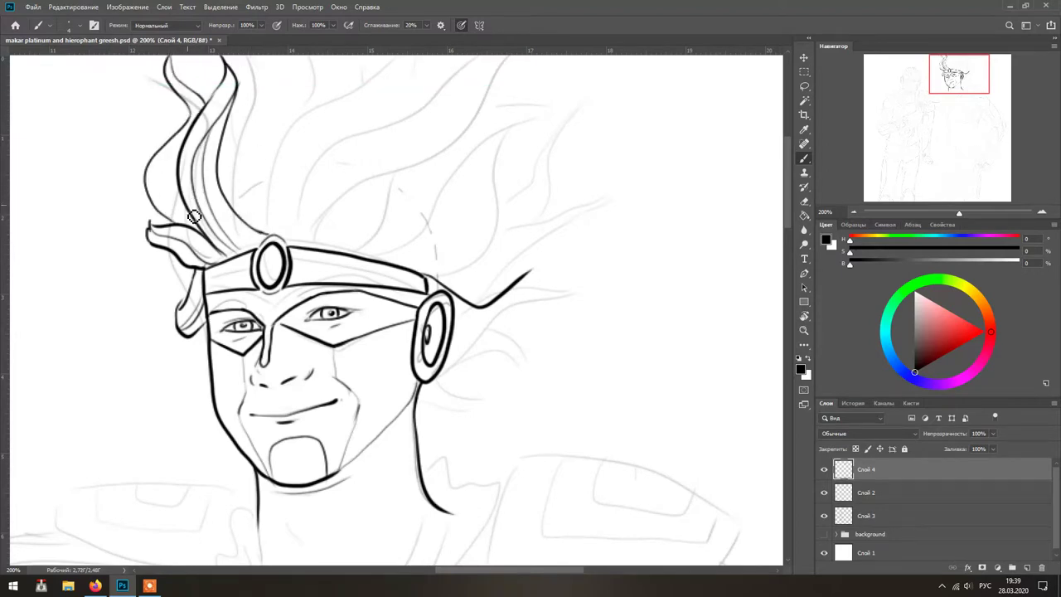
- Ink the curved hair locks flowing back from beneath the earpiece and outline the wavy lock above it
mouse_move(421, 395)
left_mouse_down()
mouse_move(516, 405)
mouse_move(498, 388)
left_mouse_up()
left_click_drag(446, 362, 547, 340)
mouse_move(470, 314)
left_mouse_down()
mouse_move(524, 308)
mouse_move(554, 352)
mouse_move(457, 345)
left_mouse_up()
mouse_move(476, 234)
left_mouse_down()
mouse_move(382, 254)
mouse_move(551, 277)
left_mouse_up()
key("ctrl+z")
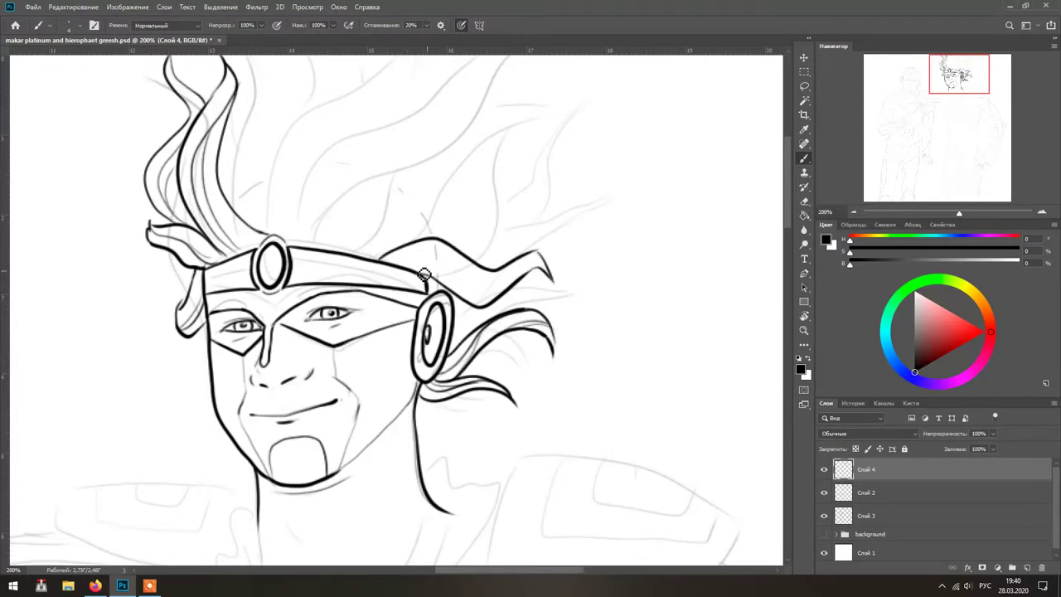
- Add inner strands and pointed tips to the wavy hair locks beside the earpiece
mouse_move(402, 259)
left_mouse_down()
mouse_move(485, 286)
mouse_move(526, 259)
mouse_move(558, 272)
left_mouse_up()
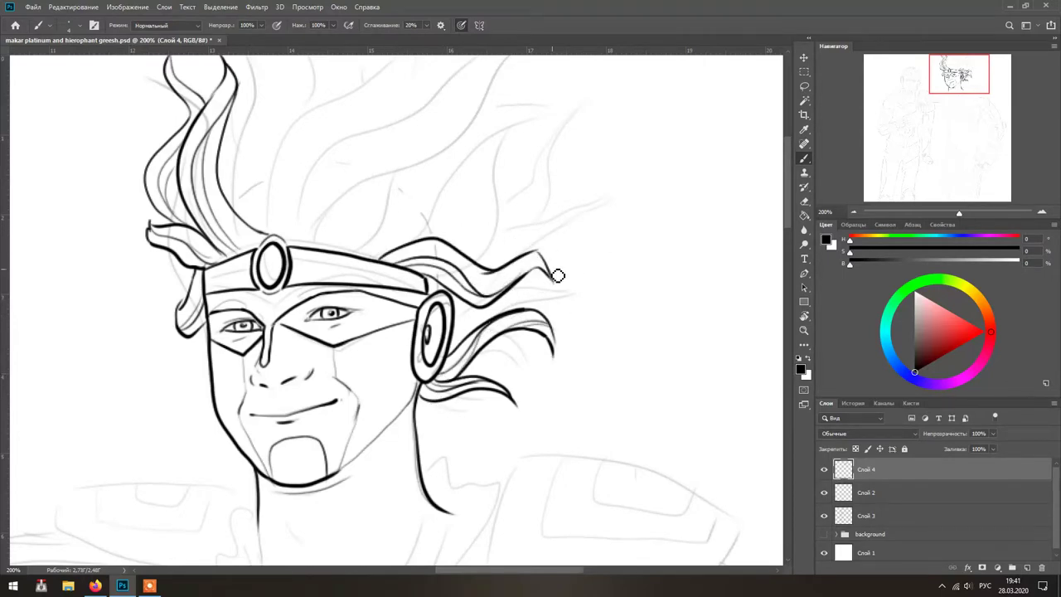
left_click_drag(464, 313, 554, 283)
left_click_drag(498, 308, 580, 280)
mouse_move(464, 325)
left_mouse_down()
mouse_move(551, 290)
mouse_move(457, 325)
left_mouse_up()
- Show Слой 2 again and ink the large lock sweeping back from the headband, undoing the trial curves
scroll(576, 301, "left", 2)
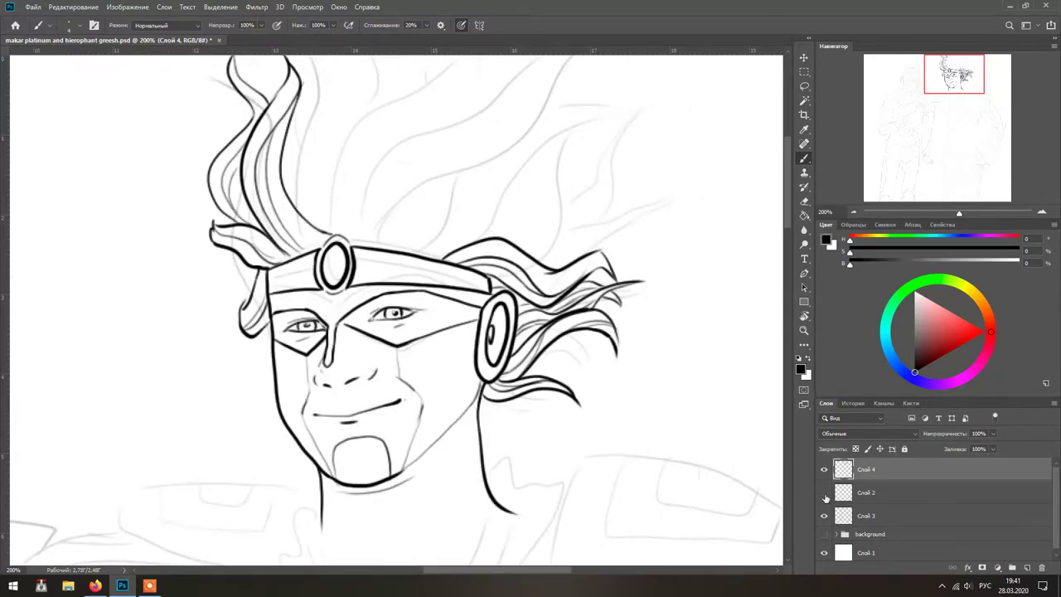
left_click(825, 494)
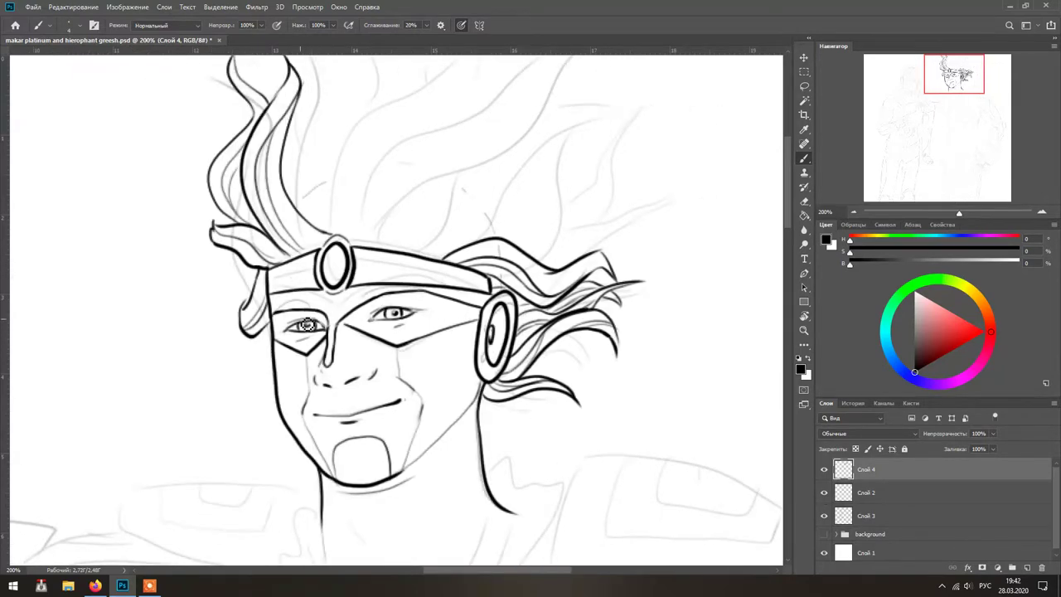
left_click_drag(390, 240, 572, 145)
key("ctrl+z")
mouse_move(383, 243)
left_mouse_down()
mouse_move(659, 104)
mouse_move(448, 248)
mouse_move(558, 190)
mouse_move(495, 152)
left_mouse_up()
key("ctrl+z")
key("ctrl+z")
key("ctrl+z")
left_click_drag(383, 234, 524, 148)
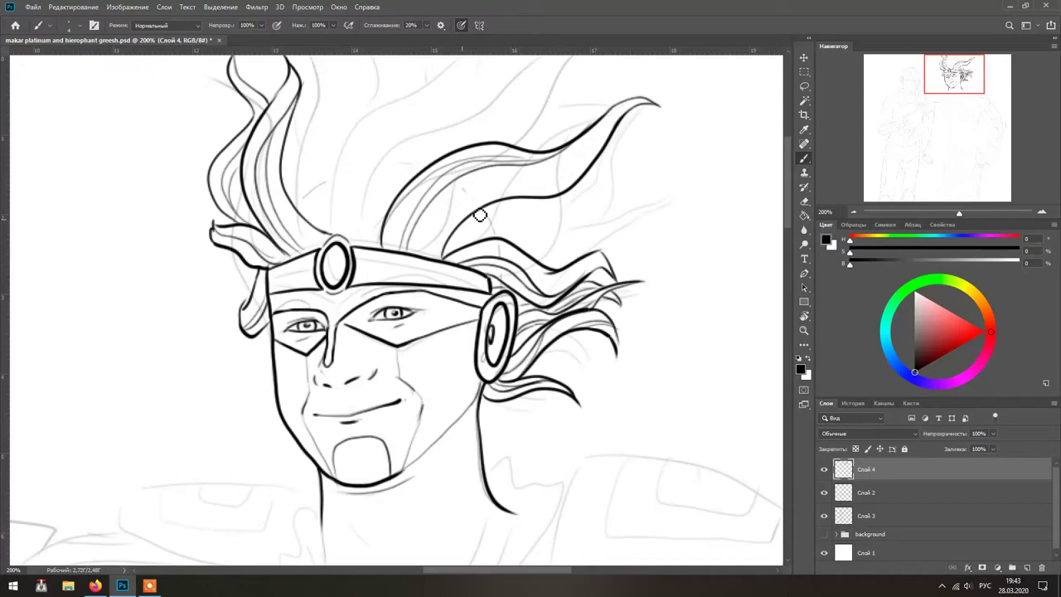
left_click_drag(603, 138, 465, 236)
- Ink the wavy locks and strands between the large swept lock and the earpiece hair, undoing trial strokes
left_click_drag(609, 199, 508, 250)
key("ctrl+z")
left_click_drag(495, 205, 659, 209)
key("ctrl+z")
left_click_drag(465, 240, 658, 218)
key("ctrl+z")
left_click_drag(621, 183, 583, 224)
key("ctrl+z")
mouse_move(654, 211)
left_mouse_down()
mouse_move(580, 178)
mouse_move(531, 199)
mouse_move(551, 202)
left_mouse_up()
mouse_move(581, 236)
left_mouse_down()
mouse_move(675, 228)
mouse_move(673, 236)
left_mouse_up()
left_click(824, 516)
left_click(824, 516)
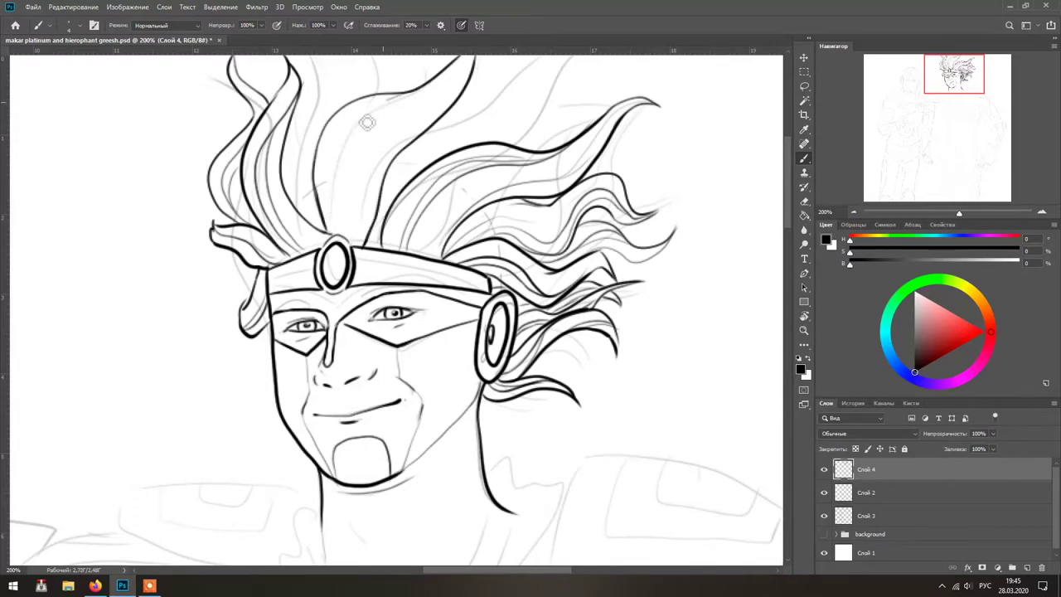
- Add strands to the upright lock above the gem and ink the locks streaming back beside it
left_click_drag(367, 122, 378, 233)
left_click_drag(461, 60, 352, 211)
key("ctrl+z")
mouse_move(441, 120)
left_mouse_down()
mouse_move(555, 97)
mouse_move(624, 55)
left_mouse_up()
mouse_move(536, 108)
left_mouse_down()
mouse_move(421, 173)
mouse_move(494, 118)
left_mouse_up()
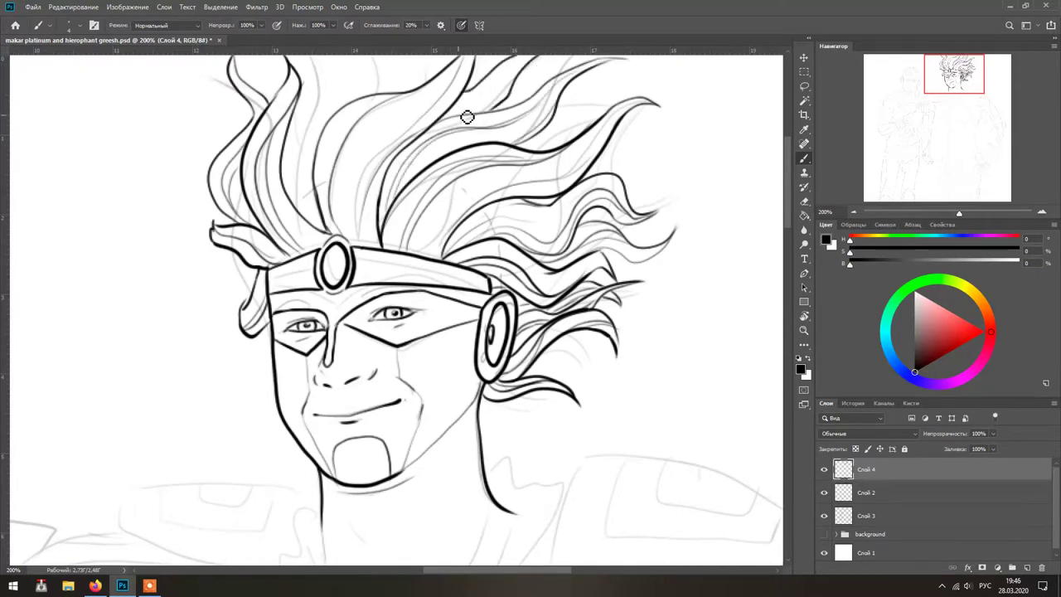
- Hide Слой 3 and ink the remaining locks and small tufts at the top of the hair
left_click(824, 516)
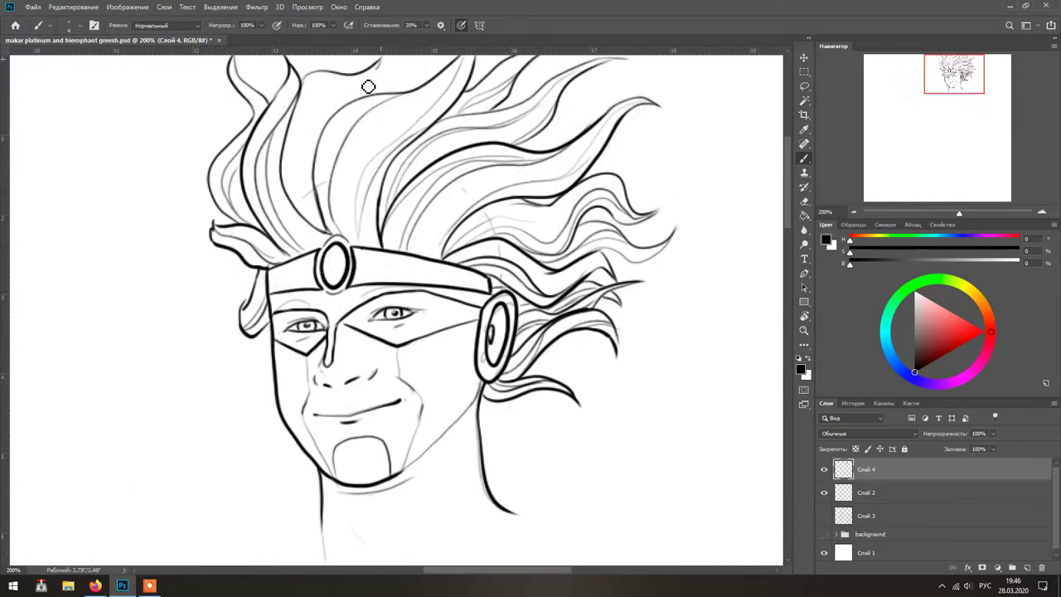
key("ctrl+z")
key("ctrl+z")
left_click_drag(315, 186, 302, 77)
key("ctrl+z")
left_click_drag(440, 60, 402, 81)
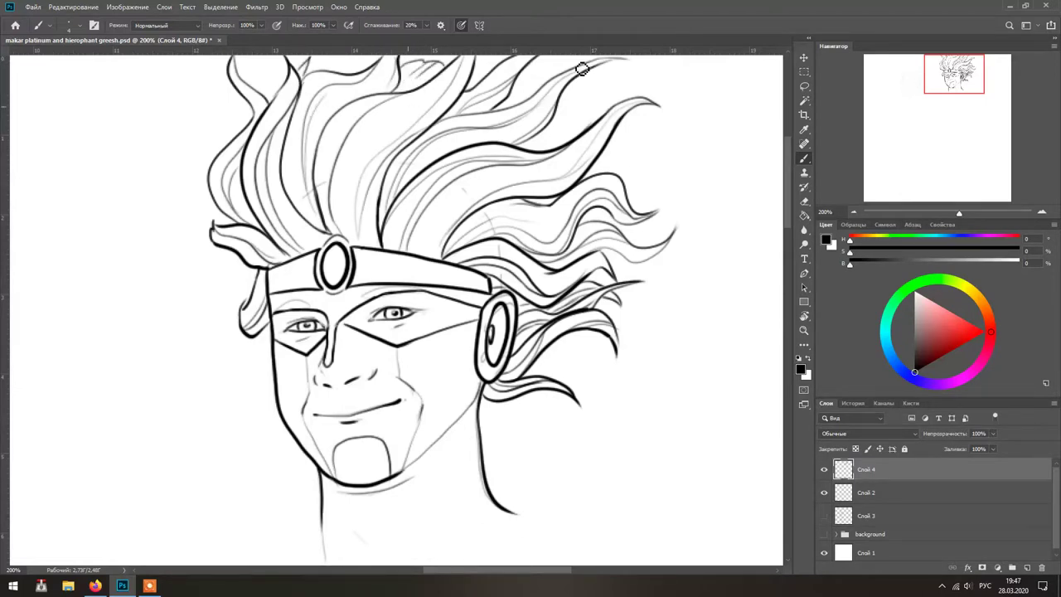
- Show Слой 3 again and ink the outline of the V-shaped collar around the neck, undoing trial strokes
left_click(824, 515)
left_click_drag(373, 547, 402, 336)
mouse_move(340, 298)
left_mouse_down()
mouse_move(393, 397)
mouse_move(460, 415)
mouse_move(436, 424)
mouse_move(544, 267)
mouse_move(520, 398)
left_mouse_up()
key("ctrl+z")
mouse_move(340, 275)
left_mouse_down()
mouse_move(325, 363)
mouse_move(535, 267)
left_mouse_up()
left_click_drag(324, 313, 393, 444)
mouse_move(572, 261)
left_mouse_down()
mouse_move(440, 448)
mouse_move(517, 398)
left_mouse_up()
key("ctrl+z")
mouse_move(330, 377)
left_mouse_down()
mouse_move(398, 445)
mouse_move(555, 316)
left_mouse_up()
key("ctrl+z")
- Ink the collar's inner fold lines along the far side of the neck, undoing the unsuccessful strokes
left_click_drag(340, 332, 380, 416)
key("ctrl+z")
left_click_drag(338, 352, 383, 419)
key("ctrl+z")
mouse_move(350, 310)
left_mouse_down()
mouse_move(484, 379)
mouse_move(496, 349)
left_mouse_up()
key("ctrl+z")
left_click_drag(348, 281, 360, 365)
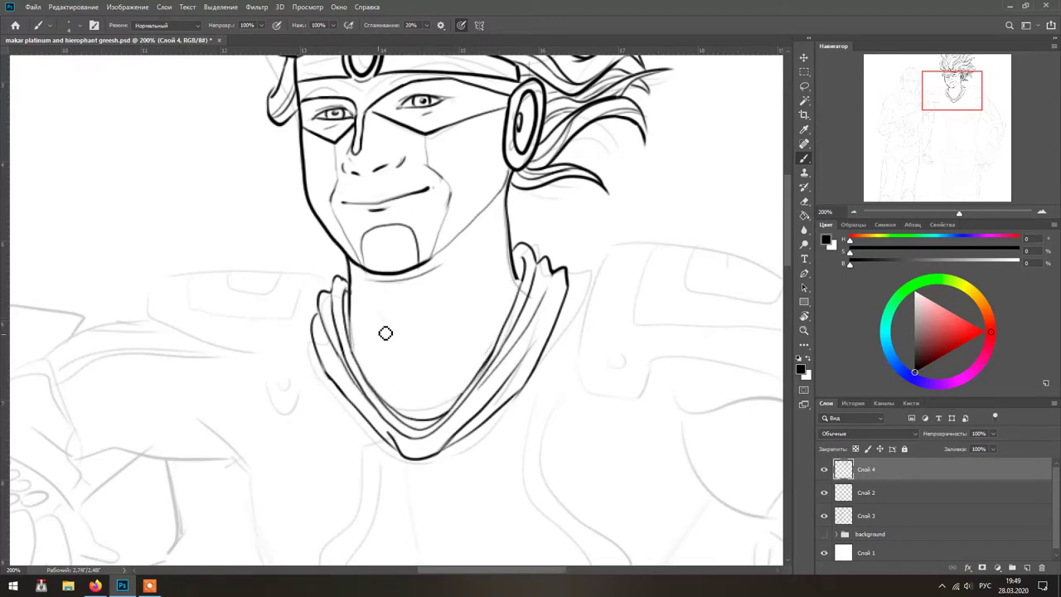
- Ink the outline of the large shoulder pad beside the collar, including its lower tab and round rivet
left_click_drag(523, 284, 333, 268)
left_click_drag(398, 234, 370, 364)
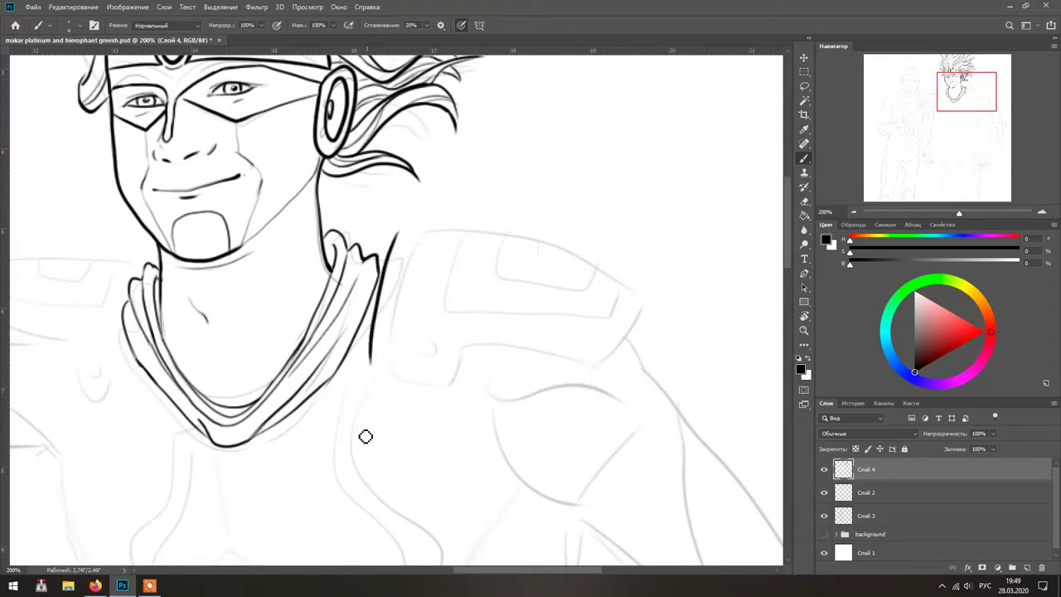
left_click_drag(647, 314, 438, 346)
mouse_move(371, 365)
left_mouse_down()
mouse_move(436, 348)
mouse_move(401, 341)
left_mouse_up()
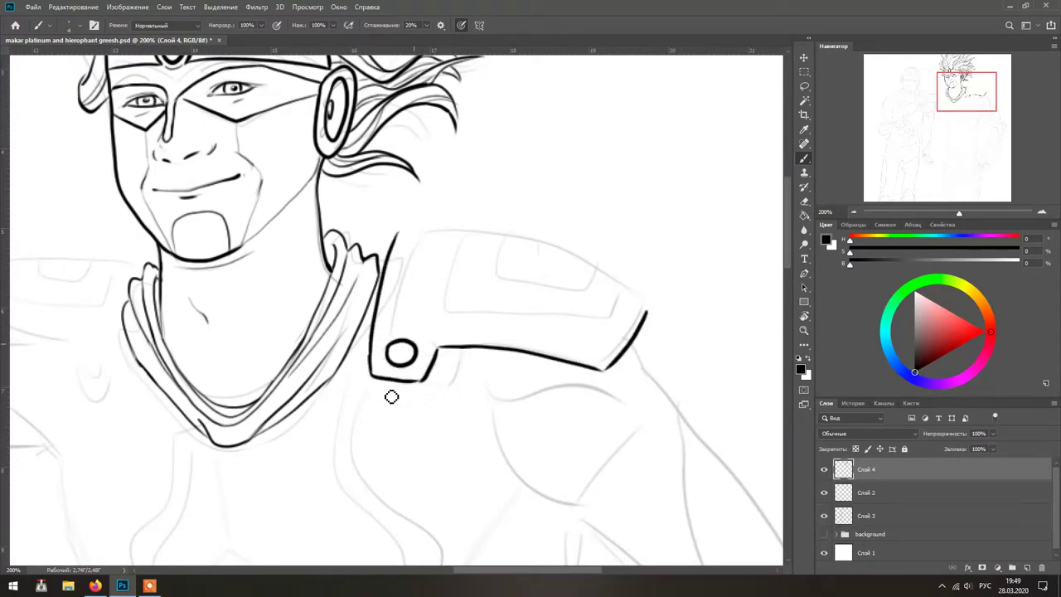
mouse_move(648, 309)
left_mouse_down()
mouse_move(398, 230)
mouse_move(399, 323)
left_mouse_up()
key("ctrl+z")
- Ink the double-lined inner border of the large shoulder pad and erase the overshoot at its outer corner
left_click_drag(424, 233, 405, 318)
left_click_drag(630, 300, 596, 351)
mouse_move(407, 334)
left_mouse_down()
mouse_move(594, 356)
mouse_move(493, 341)
left_mouse_up()
left_click_drag(424, 228, 416, 249)
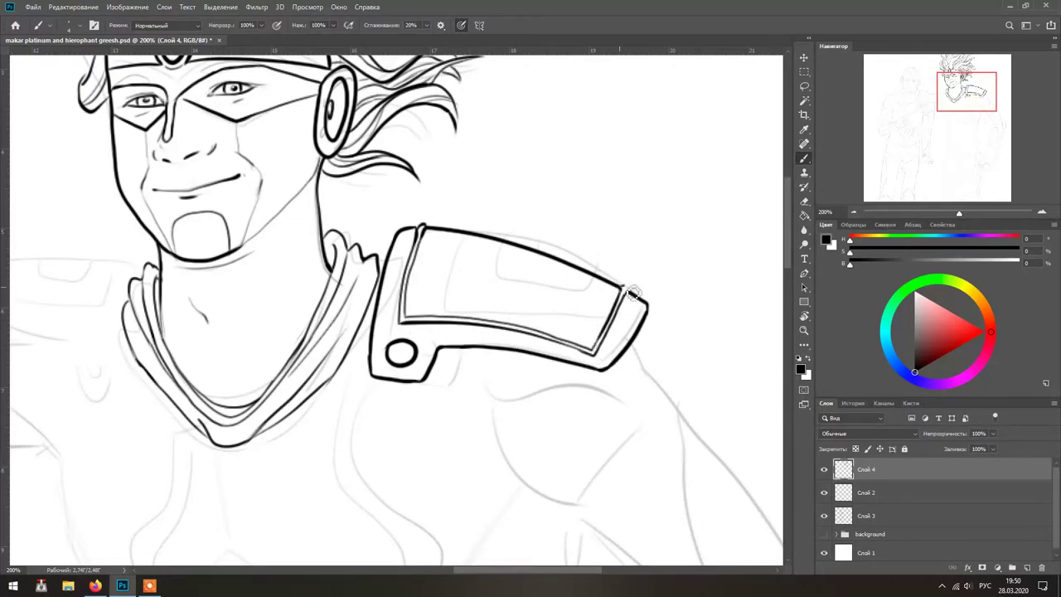
left_click(803, 202)
key("b")
- Ink a nested double-lined panel with rounded corners on the large shoulder pad and add the small slot at its upper edge
mouse_move(468, 236)
left_mouse_down()
mouse_move(564, 318)
mouse_move(583, 268)
mouse_move(464, 263)
mouse_move(519, 300)
mouse_move(576, 267)
left_mouse_up()
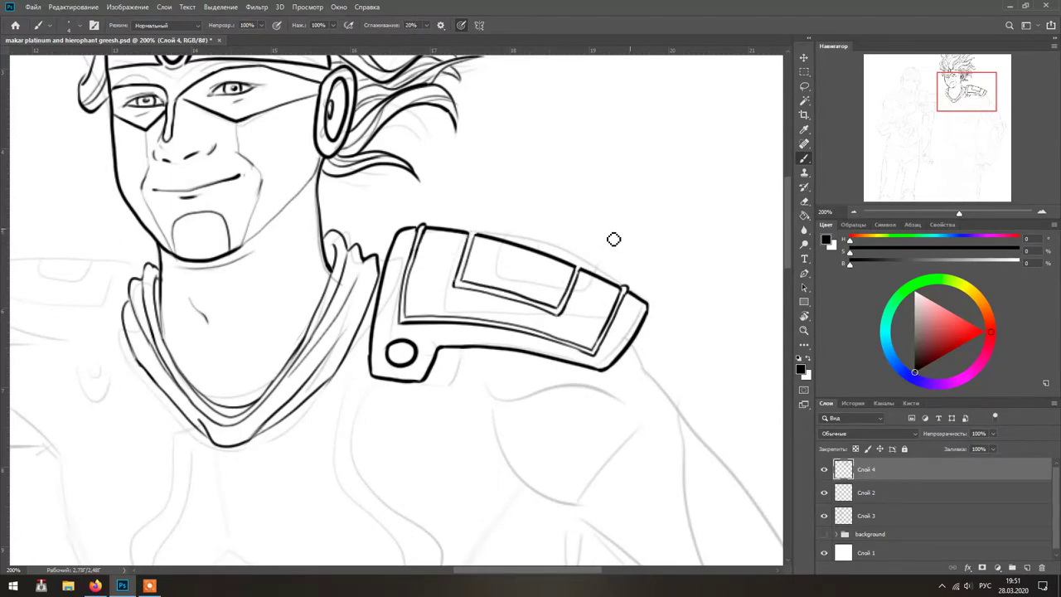
mouse_move(471, 231)
left_mouse_down()
mouse_move(468, 247)
mouse_move(567, 314)
left_mouse_up()
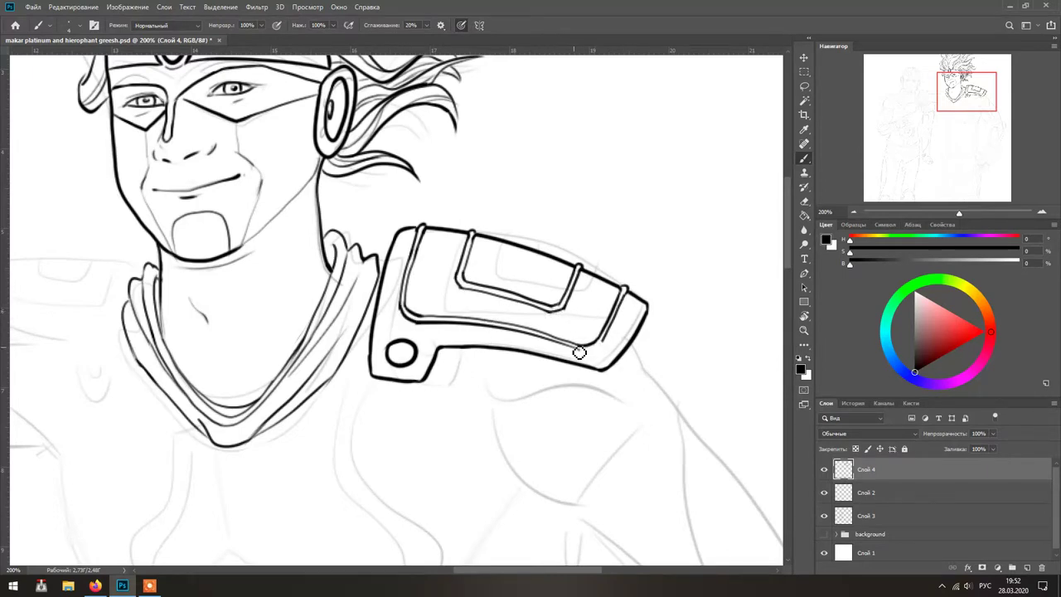
key("ctrl+z")
key("ctrl+z")
key("ctrl+z")
mouse_move(467, 266)
left_mouse_down()
mouse_move(543, 305)
mouse_move(573, 297)
left_mouse_up()
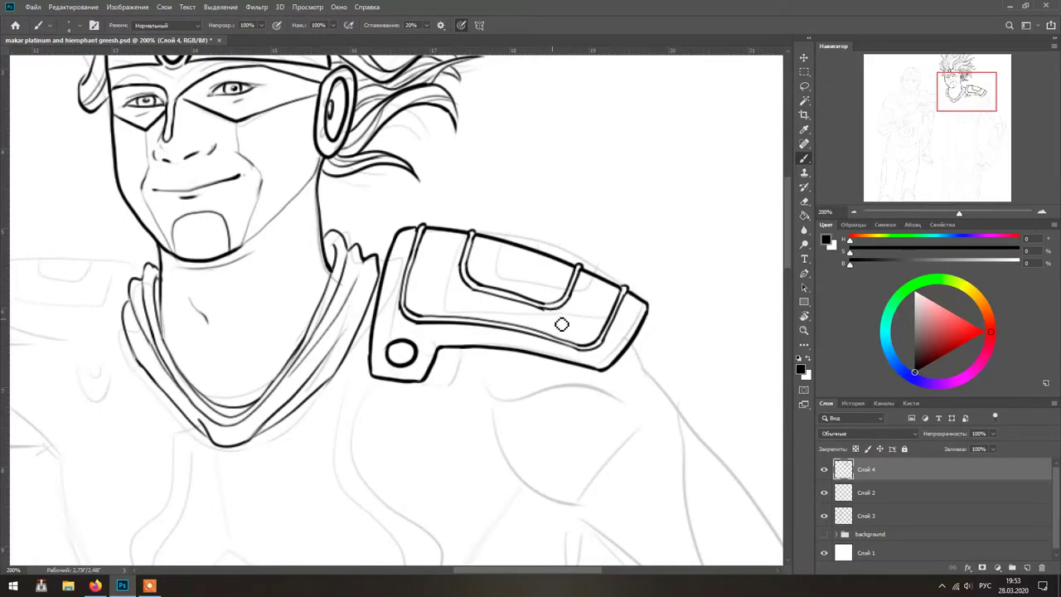
left_click_drag(523, 275, 526, 251)
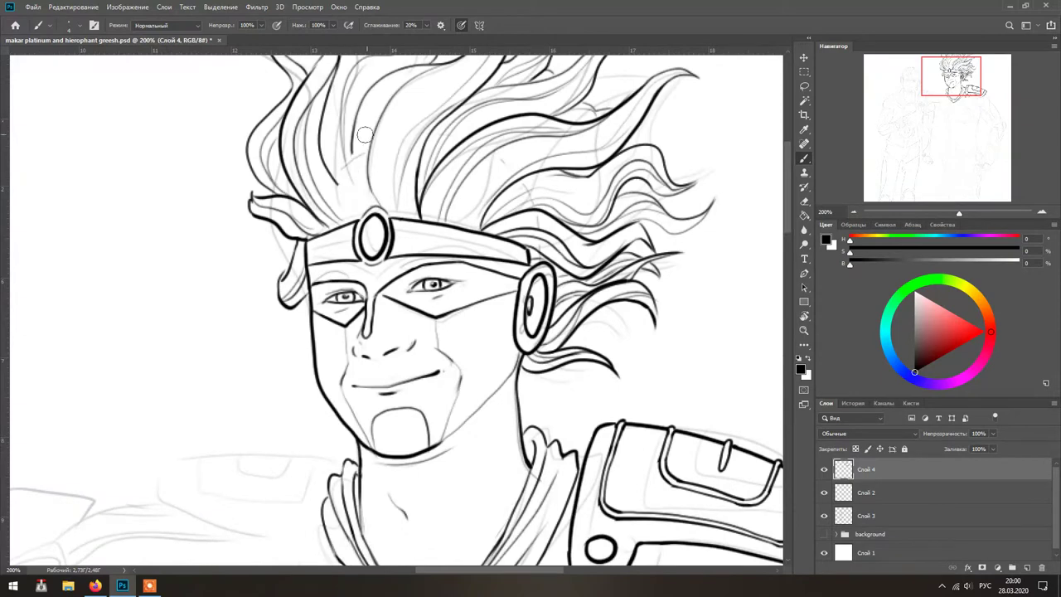
- Rework the upright hair lock above the gem and the curled lock beside the headband
left_click_drag(389, 71, 347, 217)
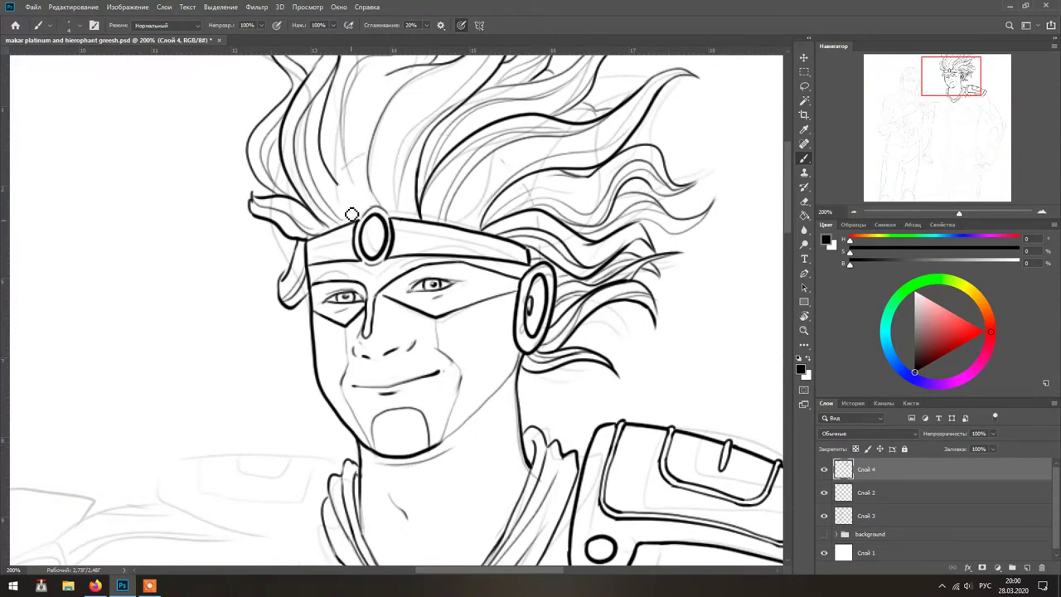
left_click_drag(503, 117, 481, 144)
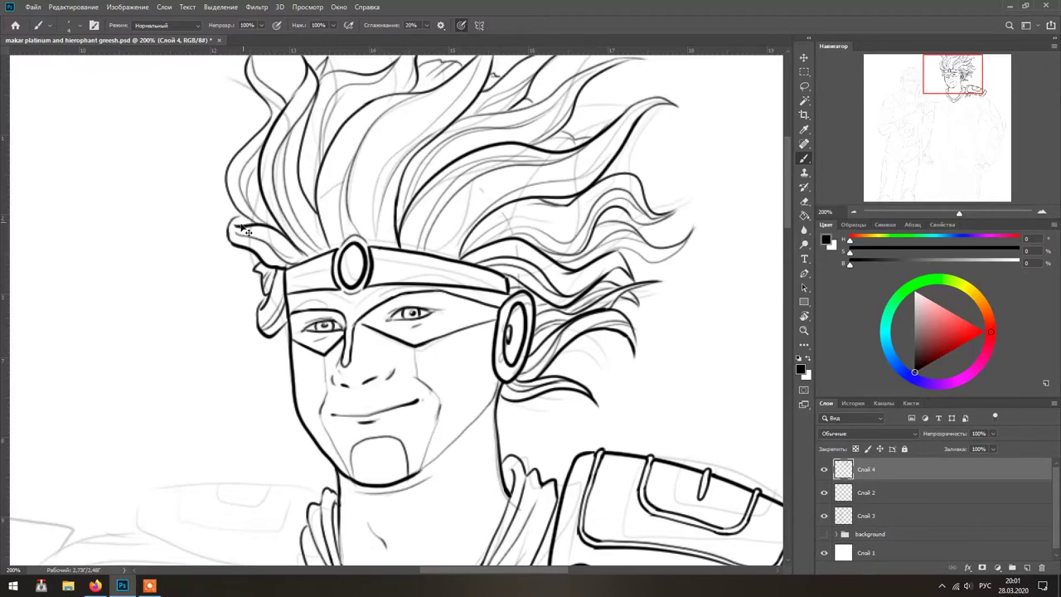
- Ink the opposite shoulder pad's outline, lower tab with round rivet, and double-lined inner border
left_click_drag(175, 495, 271, 240)
left_click_drag(214, 372, 202, 364)
mouse_move(406, 235)
left_mouse_down()
mouse_move(220, 230)
mouse_move(340, 305)
left_mouse_up()
mouse_move(390, 339)
left_mouse_down()
mouse_move(344, 315)
mouse_move(358, 315)
left_mouse_up()
mouse_move(240, 253)
left_mouse_down()
mouse_move(350, 291)
mouse_move(389, 240)
mouse_move(240, 245)
left_mouse_up()
left_click_drag(391, 233, 368, 290)
left_click_drag(247, 251, 365, 290)
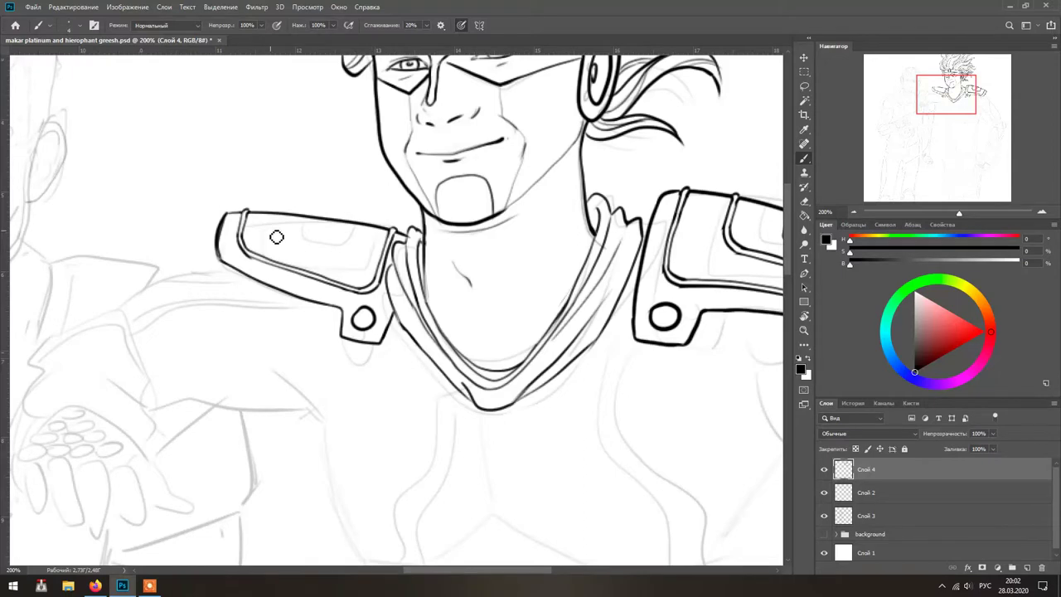
- Ink the nested rounded panel and small slot on the opposite shoulder pad
left_click_drag(285, 251, 358, 266)
left_click_drag(361, 229, 365, 250)
mouse_move(270, 216)
left_mouse_down()
mouse_move(358, 254)
mouse_move(335, 272)
mouse_move(327, 256)
mouse_move(288, 249)
mouse_move(336, 263)
mouse_move(366, 232)
mouse_move(343, 267)
mouse_move(270, 217)
mouse_move(363, 251)
mouse_move(251, 251)
left_mouse_up()
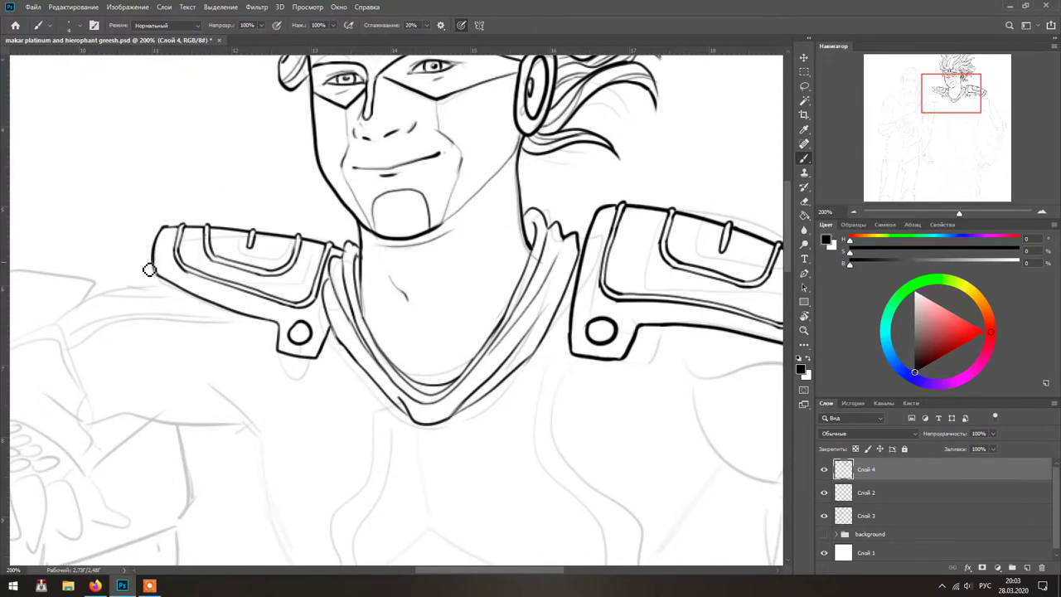
- Ink the chest muscle contours below the collar, undoing the trial stroke
mouse_move(436, 334)
left_mouse_down()
mouse_move(387, 306)
mouse_move(350, 171)
left_mouse_up()
key("ctrl+0")
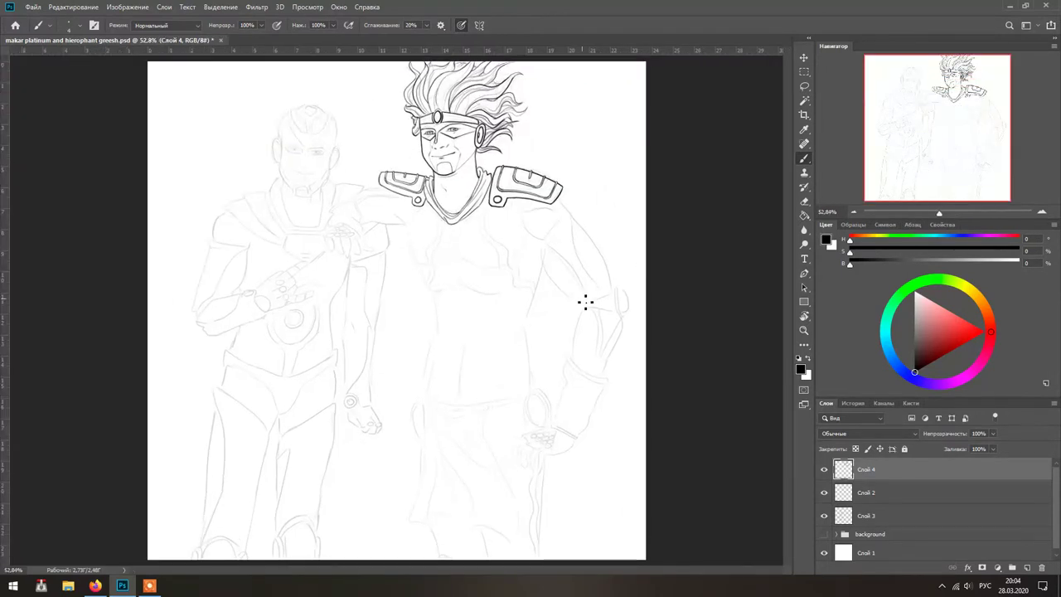
key("ctrl+z")
left_click_drag(455, 263, 512, 296)
- Ink the torso's side contours, the abdominal muscle lines and the slanted hip lines down to the waist
left_click_drag(550, 259, 533, 319)
left_click_drag(461, 347, 449, 391)
left_click_drag(500, 336, 488, 389)
left_click_drag(528, 328, 531, 386)
left_click_drag(550, 273, 528, 329)
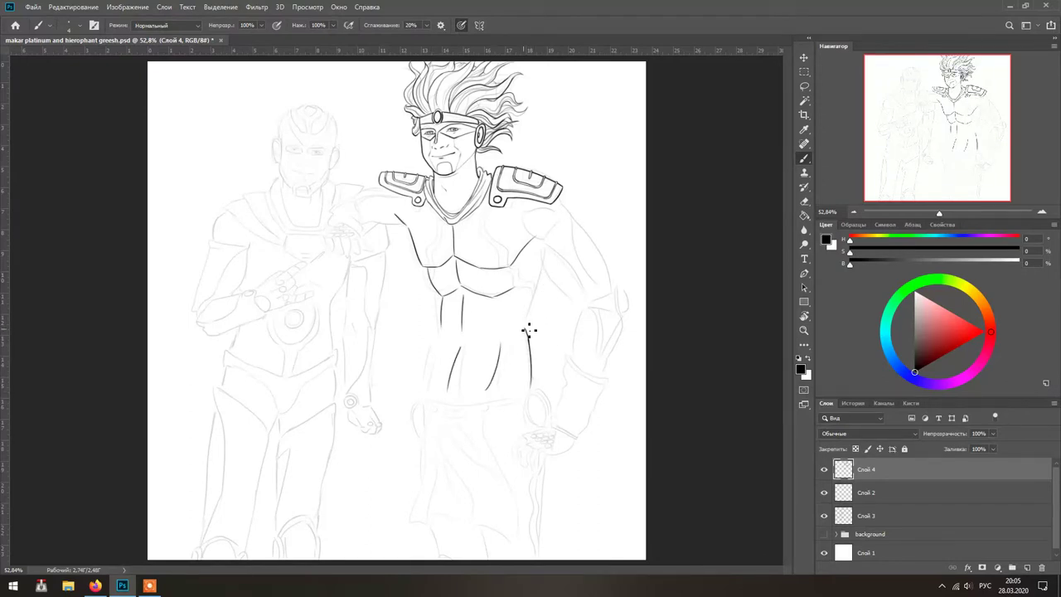
left_click_drag(442, 333, 424, 390)
left_click_drag(495, 365, 485, 392)
left_click_drag(511, 338, 486, 393)
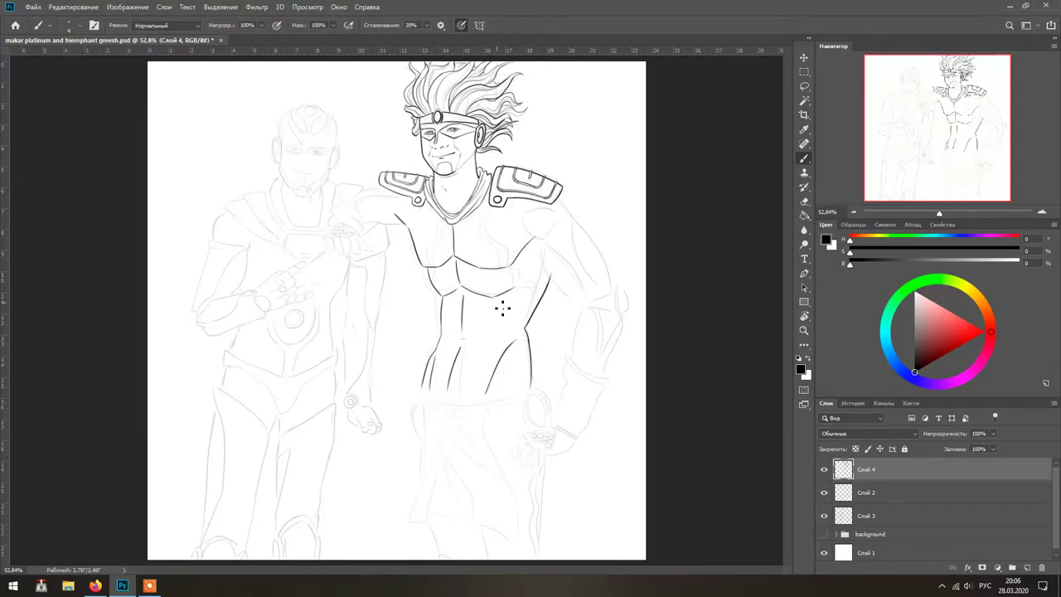
left_click_drag(461, 262, 429, 271)
- Ink the contours of the upper arm and armpit below the large shoulder pad, redoing the unsuccessful strokes
left_click_drag(516, 206, 497, 267)
key("ctrl+z")
left_click_drag(562, 194, 612, 287)
left_click_drag(521, 226, 581, 304)
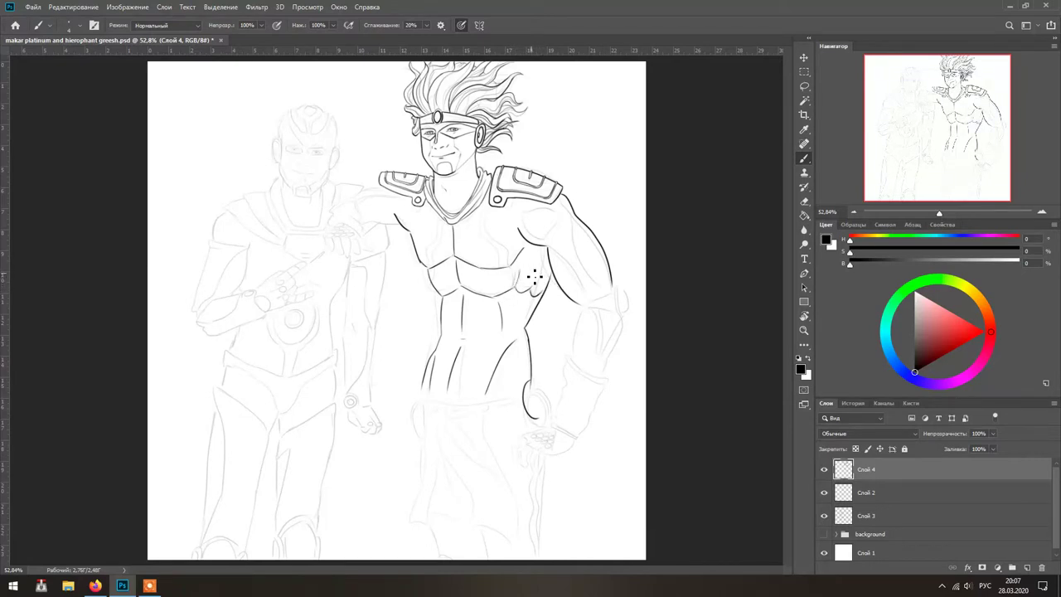
key("ctrl+z")
left_click_drag(547, 247, 539, 288)
- Lasso the inked torso and arm lines and rotate them by about 2.6°
key("l")
mouse_move(390, 207)
left_mouse_down()
mouse_move(622, 303)
mouse_move(406, 207)
left_mouse_up()
key("ctrl+t")
left_click_drag(635, 327, 524, 340)
key("Return")
scroll(524, 340, "up", 5)
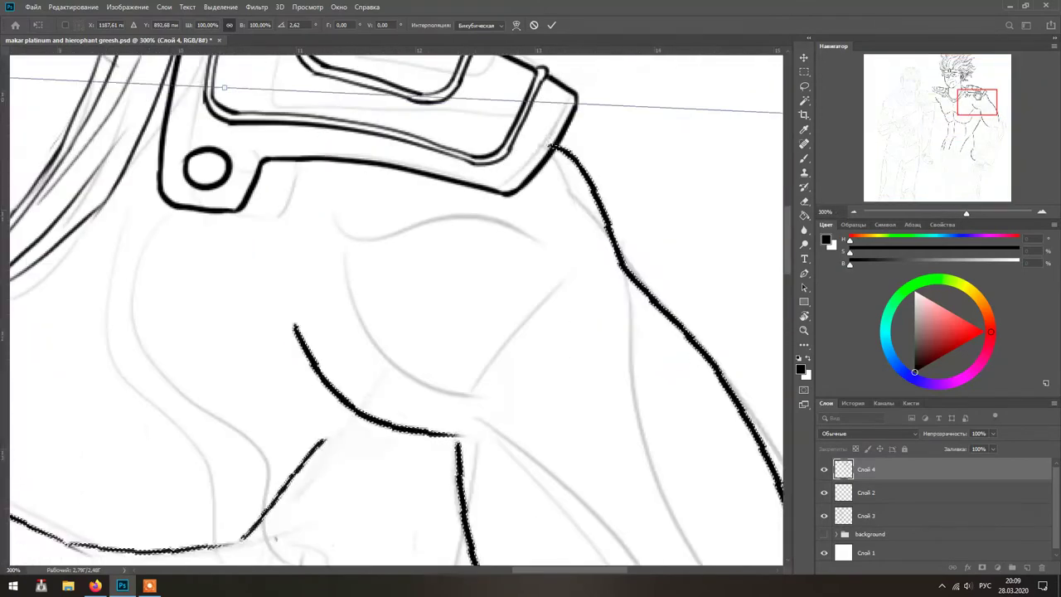
- Ink the belt across the hips with its oval side disc, two round studs and segmented links
key("ctrl+0")
key("b")
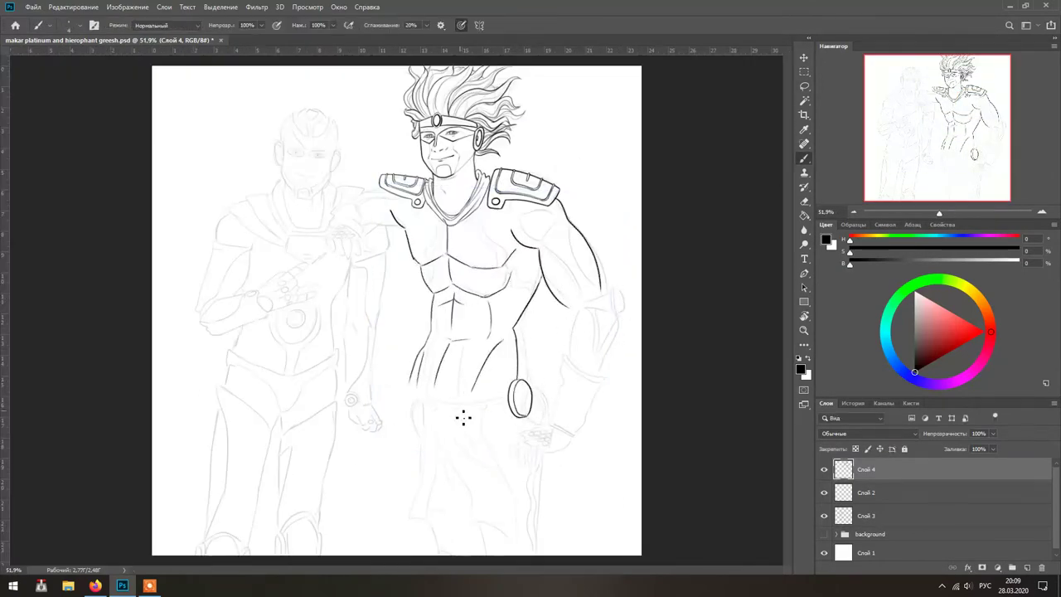
left_click_drag(417, 387, 418, 388)
scroll(469, 398, "up", 5)
scroll(391, 329, "down", 5)
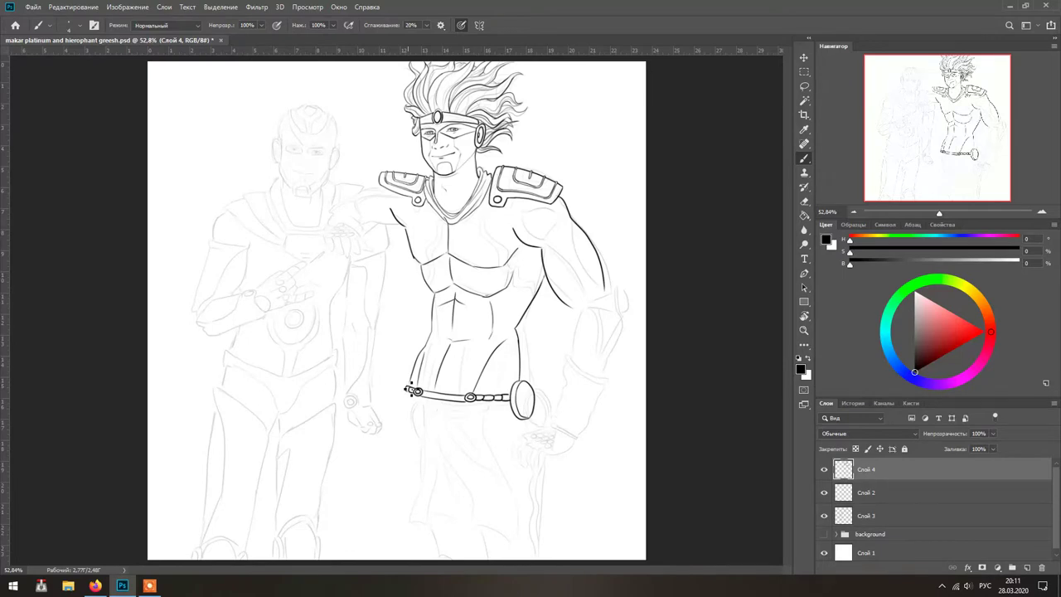
- Ink the draped cloth hanging from the belt between the studs, with its folds and wavy hem
left_click_drag(414, 417, 438, 512)
mouse_move(470, 401)
left_mouse_down()
mouse_move(467, 469)
mouse_move(461, 444)
mouse_move(492, 497)
mouse_move(462, 515)
left_mouse_up()
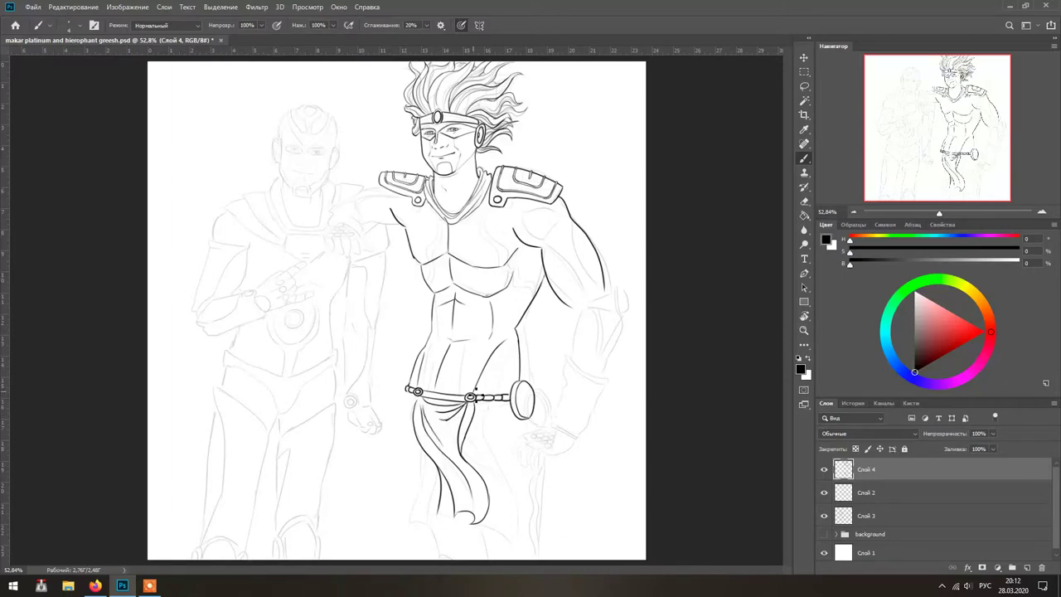
left_click_drag(420, 438, 412, 499)
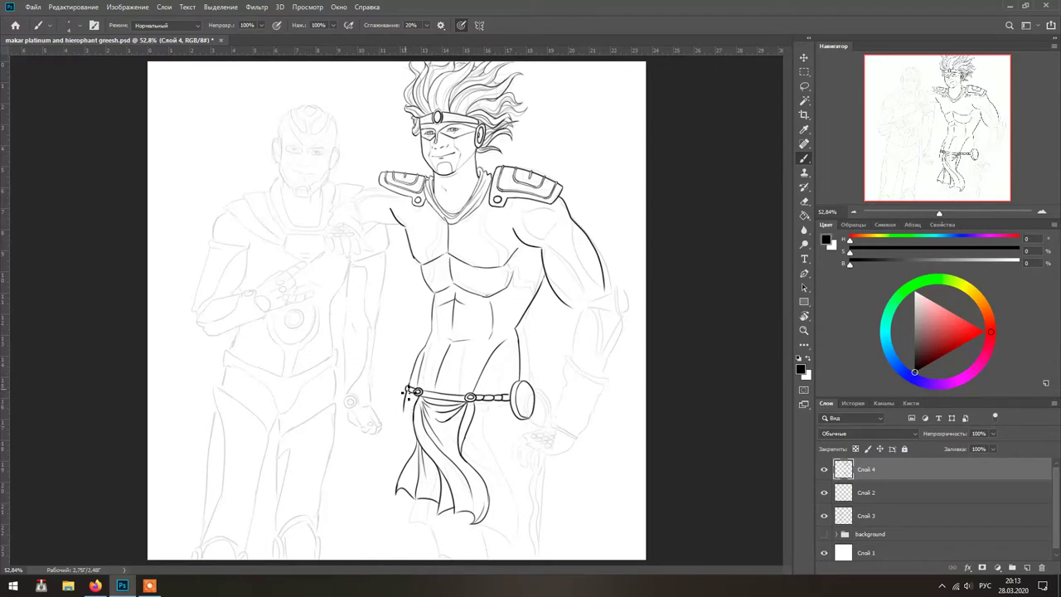
- Try new oval discs at both ends of the belt, undoing the trial strokes
left_click_drag(407, 387, 402, 420)
left_click_drag(516, 381, 524, 420)
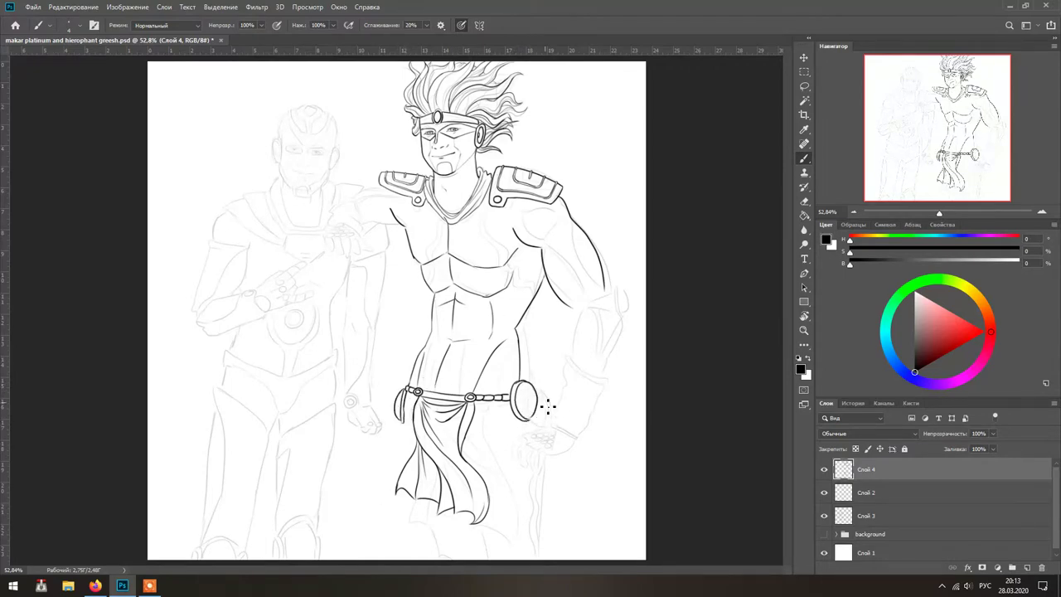
key("ctrl+z")
key("ctrl+z")
key("ctrl+z")
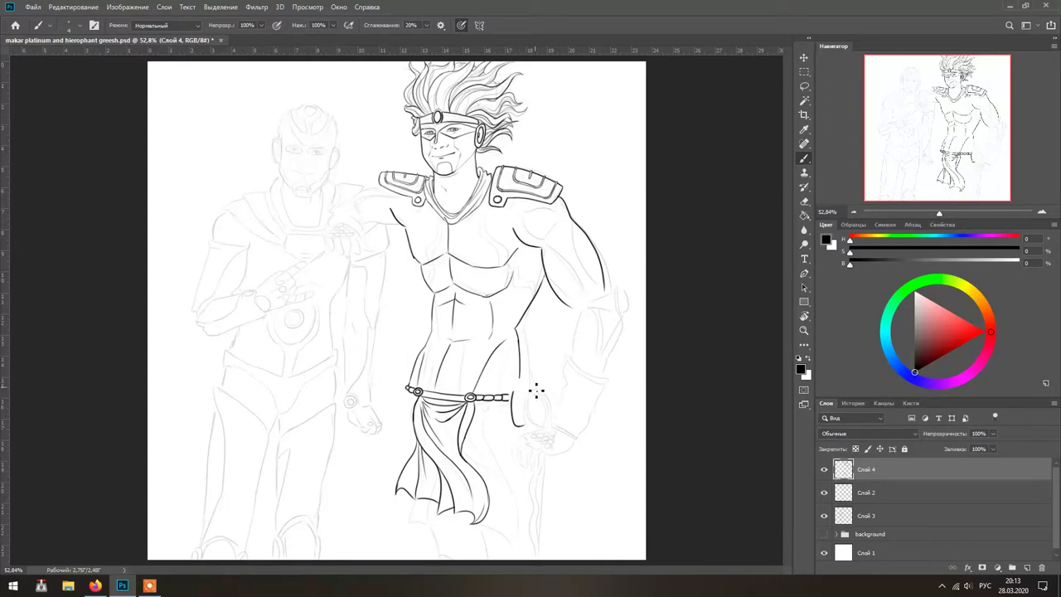
key("ctrl+z")
mouse_move(520, 389)
left_mouse_down()
mouse_move(521, 423)
mouse_move(529, 393)
mouse_move(529, 432)
mouse_move(542, 405)
mouse_move(525, 391)
mouse_move(536, 430)
left_mouse_up()
key("ctrl+z")
key("ctrl+z")
key("ctrl+z")
key("ctrl+z")
key("ctrl+z")
- Ink double-rimmed oval discs at both ends of the belt, redoing the unsuccessful strokes
key("ctrl+plus")
key("ctrl+plus")
mouse_move(472, 263)
left_mouse_down()
mouse_move(458, 317)
mouse_move(480, 259)
mouse_move(477, 333)
left_mouse_up()
key("ctrl+z")
mouse_move(471, 257)
left_mouse_down()
mouse_move(490, 335)
mouse_move(446, 269)
mouse_move(452, 279)
left_mouse_up()
mouse_move(241, 287)
left_mouse_down()
mouse_move(258, 246)
mouse_move(232, 298)
left_mouse_up()
key("ctrl+z")
mouse_move(233, 257)
left_mouse_down()
mouse_move(229, 303)
mouse_move(232, 272)
left_mouse_up()
key("ctrl+0")
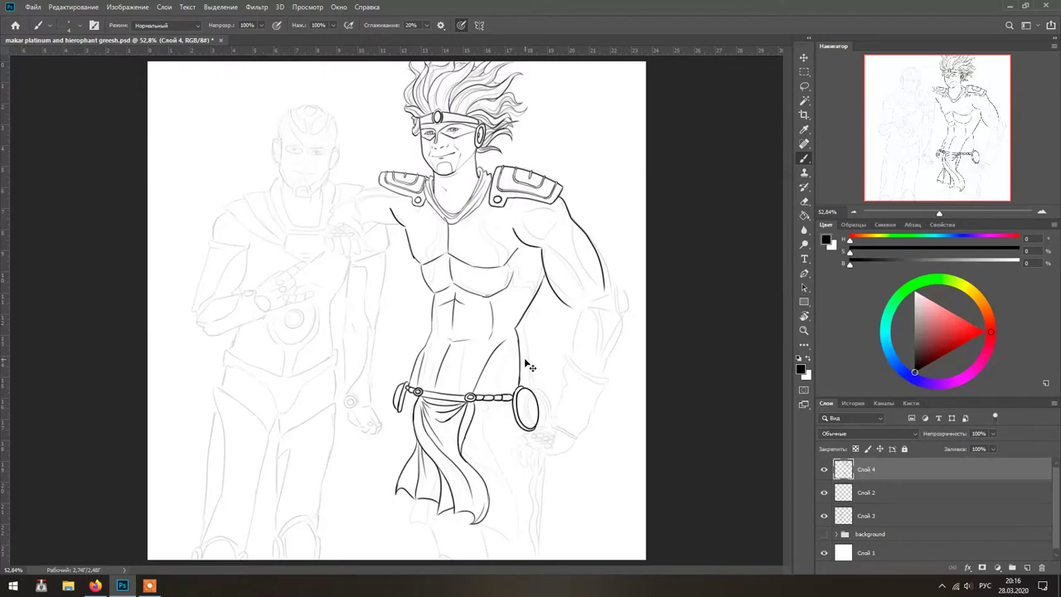
- Compare versions of the line work by undoing and redoing the latest strokes
key("ctrl+1")
key("ctrl+0")
key("ctrl+z")
key("ctrl+shift+z")
key("ctrl+z")
key("ctrl+shift+z")
key("ctrl+shift+z")
key("ctrl+z")
key("ctrl+z")
- Ink the bent arm's contours from the elbow towards the hip and add the round elbow guard
left_click_drag(526, 360, 581, 303)
left_click_drag(537, 379, 617, 312)
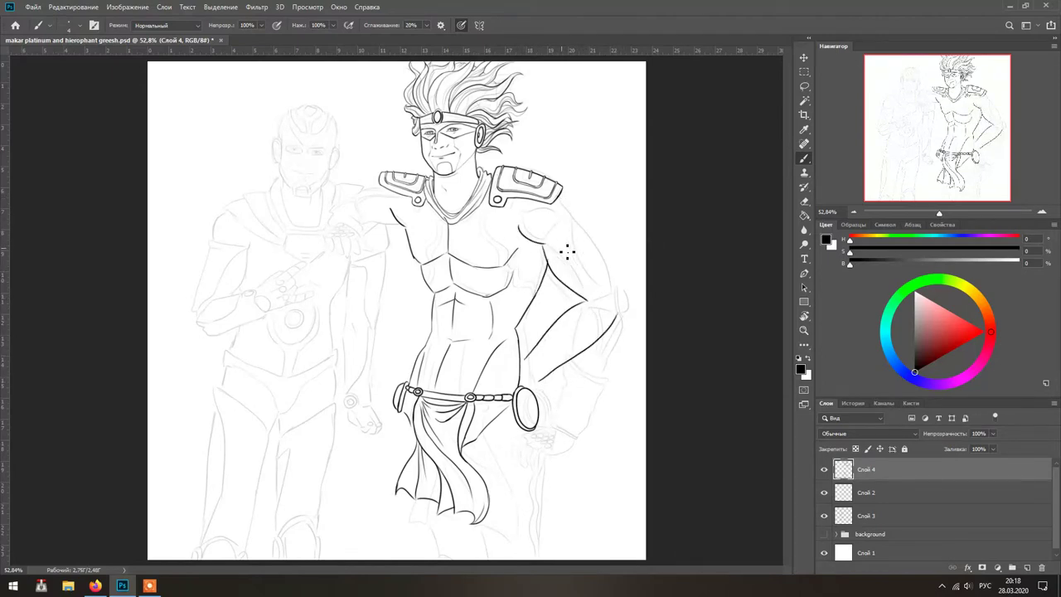
left_click_drag(588, 301, 616, 322)
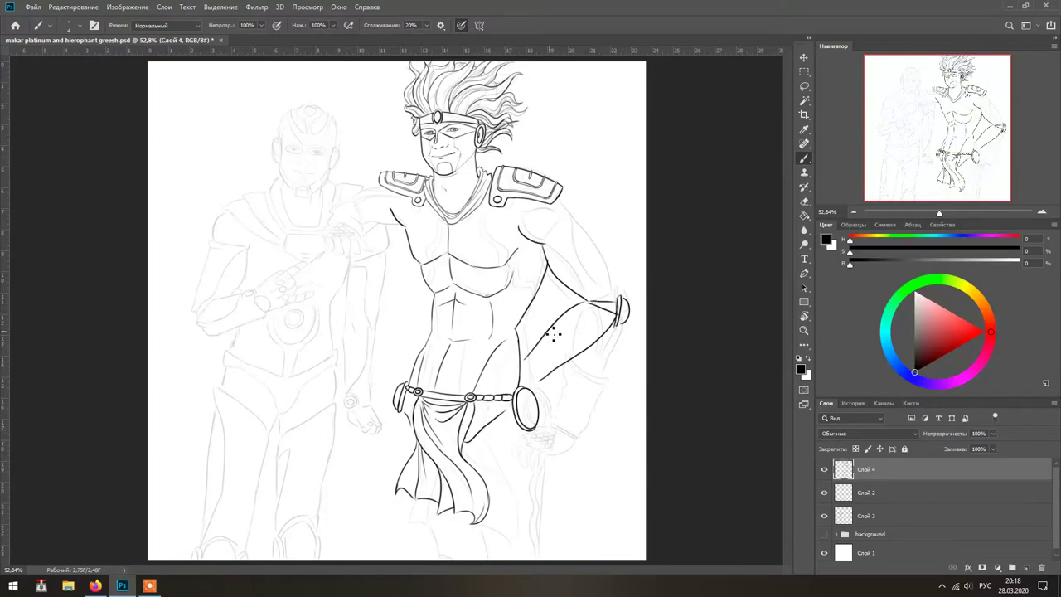
- Block in the glove's flared cuff and ink the hand with curled fingers resting above the belt
left_click_drag(558, 329, 544, 340)
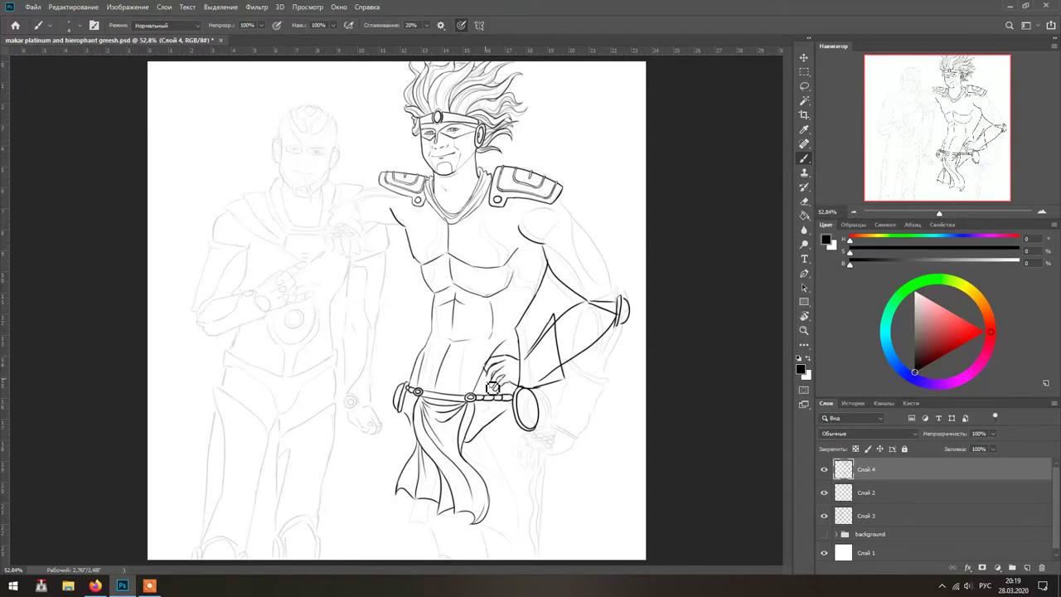
scroll(511, 363, "up", 5)
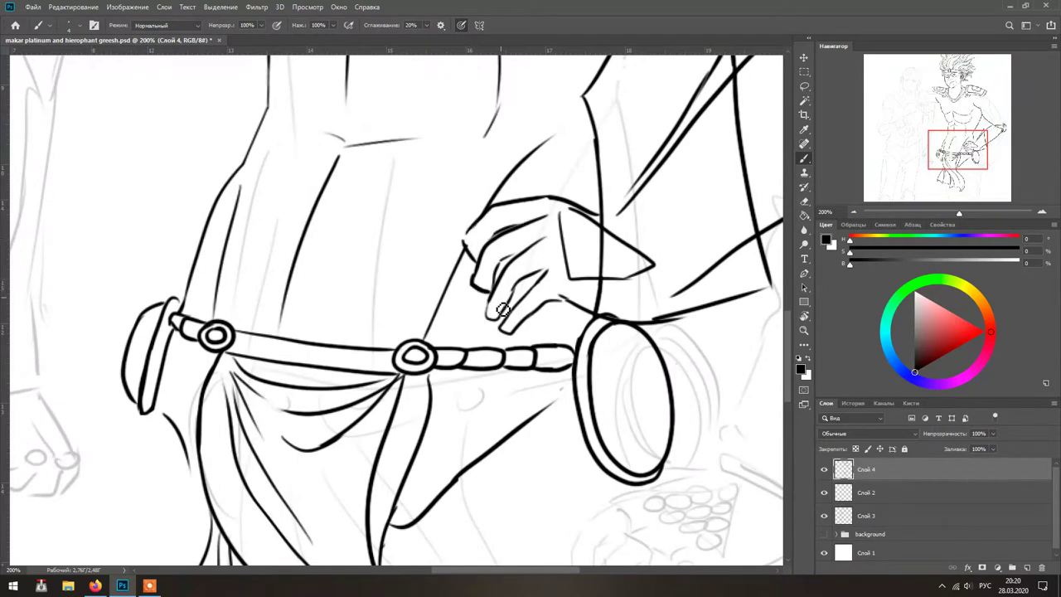
mouse_move(506, 270)
left_mouse_down()
mouse_move(477, 292)
mouse_move(503, 330)
mouse_move(546, 268)
left_mouse_up()
key("ctrl+z")
mouse_move(511, 324)
left_mouse_down()
mouse_move(565, 303)
mouse_move(542, 196)
left_mouse_up()
- Ink the knuckle rings and a triangular cluster of round studs on the back of the glove, redoing the first studs
key("r")
mouse_move(597, 324)
left_mouse_down()
mouse_move(443, 301)
mouse_move(448, 277)
left_mouse_up()
mouse_move(390, 242)
left_mouse_down()
mouse_move(396, 219)
mouse_move(378, 260)
left_mouse_up()
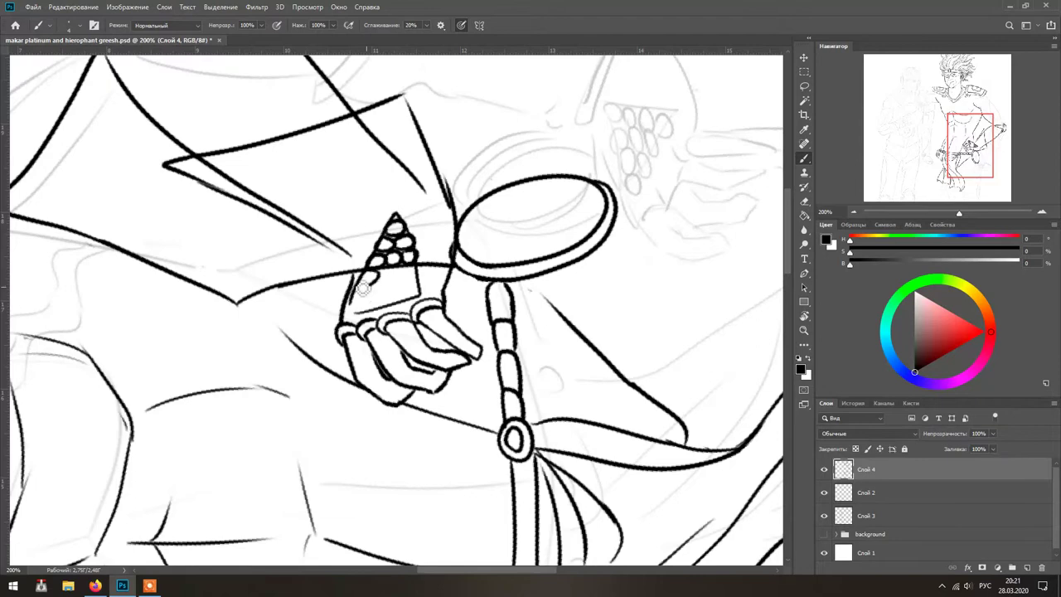
key("ctrl+z")
mouse_move(397, 218)
left_mouse_down()
mouse_move(393, 254)
mouse_move(373, 277)
mouse_move(404, 274)
mouse_move(364, 298)
mouse_move(398, 295)
left_mouse_up()
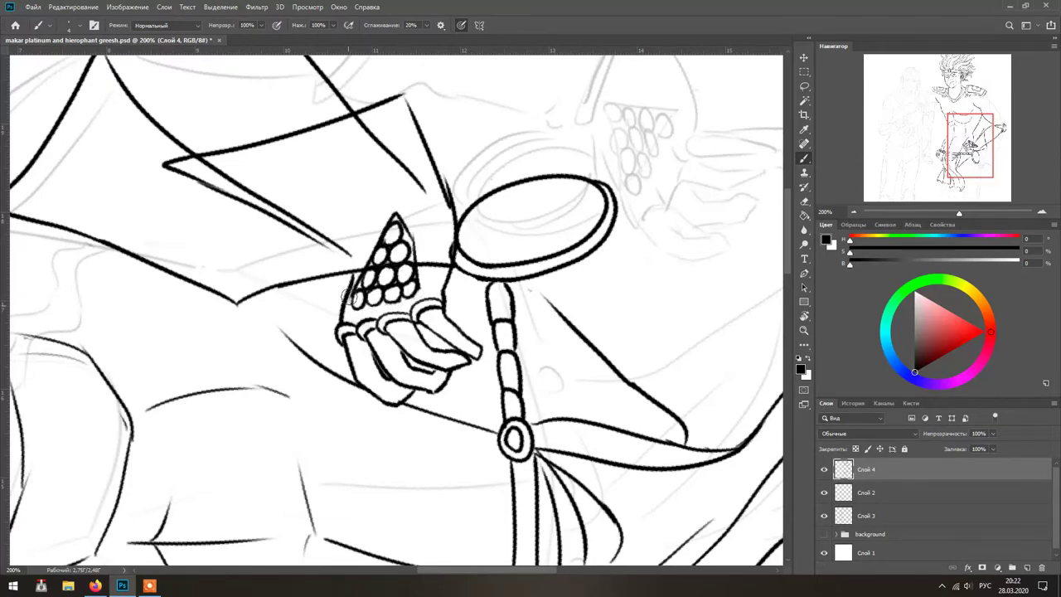
mouse_move(418, 282)
left_mouse_down()
mouse_move(415, 249)
mouse_move(391, 214)
mouse_move(365, 249)
mouse_move(372, 259)
left_mouse_up()
left_click_drag(563, 323, 448, 338)
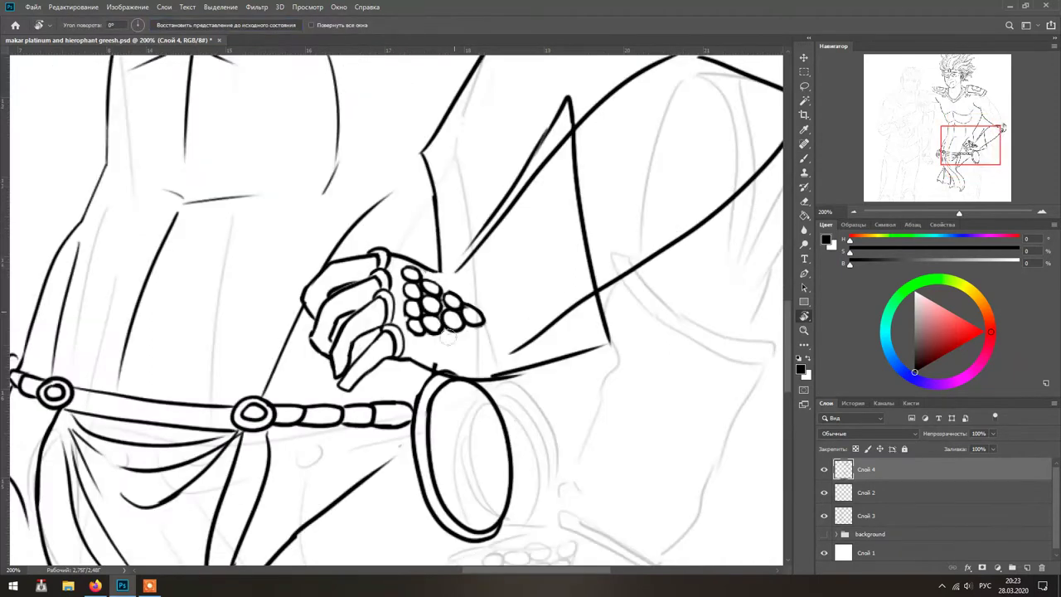
- Ink the glove's flared cuff with a double rim and fabric creases, replacing the straight construction lines
mouse_move(516, 355)
left_mouse_down()
mouse_move(501, 378)
mouse_move(541, 372)
mouse_move(512, 349)
mouse_move(473, 252)
mouse_move(500, 245)
mouse_move(465, 276)
mouse_move(578, 114)
mouse_move(565, 155)
mouse_move(608, 355)
mouse_move(610, 328)
left_mouse_up()
left_click_drag(530, 178, 524, 256)
left_click_drag(538, 370, 523, 362)
left_click_drag(472, 286, 458, 262)
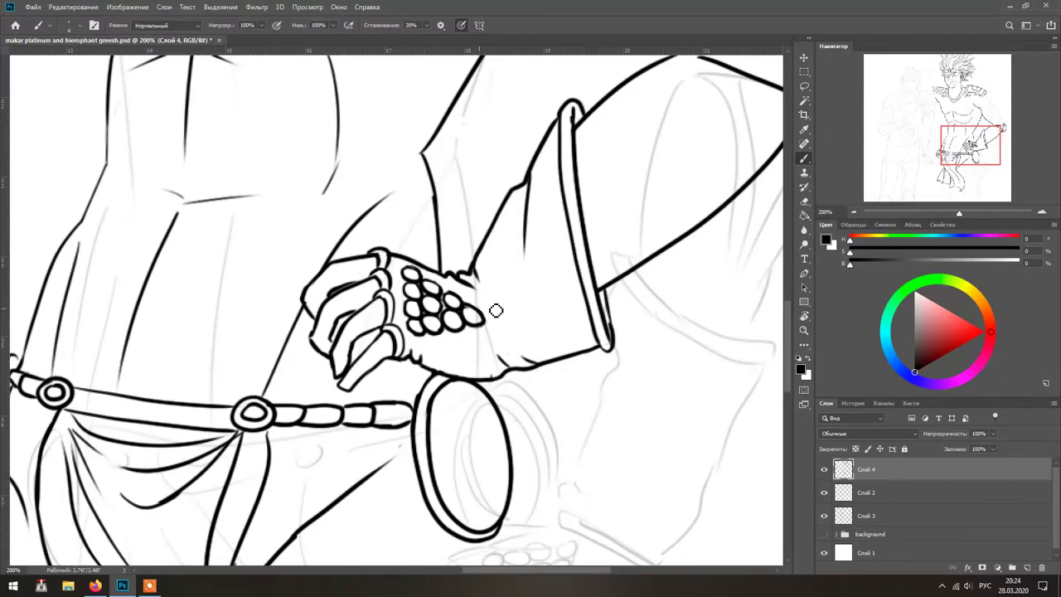
- Finish both rounded ends of the cuff's rim where it meets the forearm
left_click_drag(495, 308, 370, 498)
left_click_drag(443, 324, 556, 250)
left_click_drag(710, 218, 494, 382)
left_click_drag(391, 409, 468, 371)
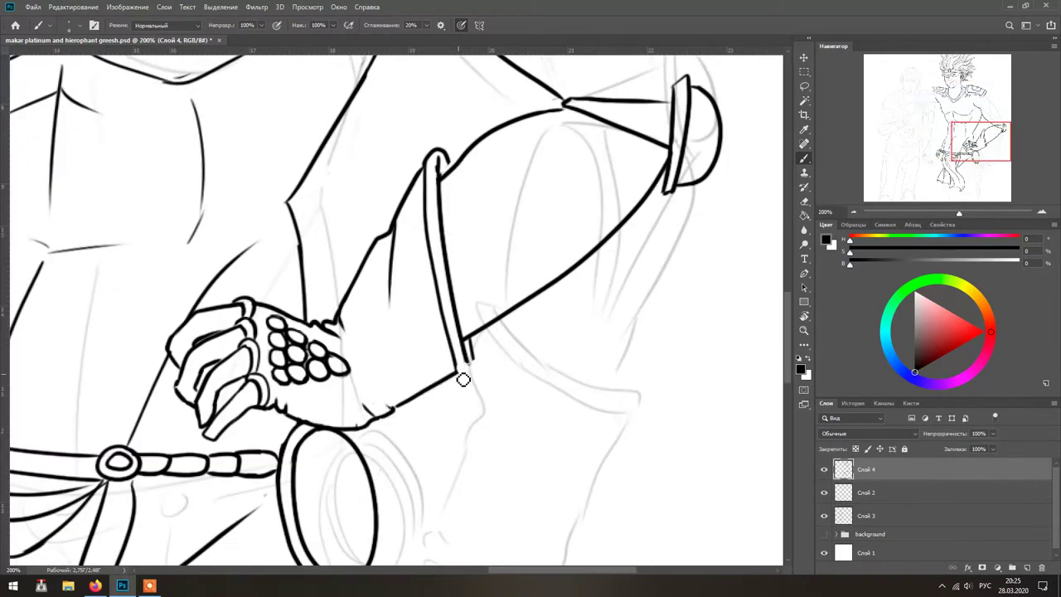
left_click_drag(437, 155, 432, 176)
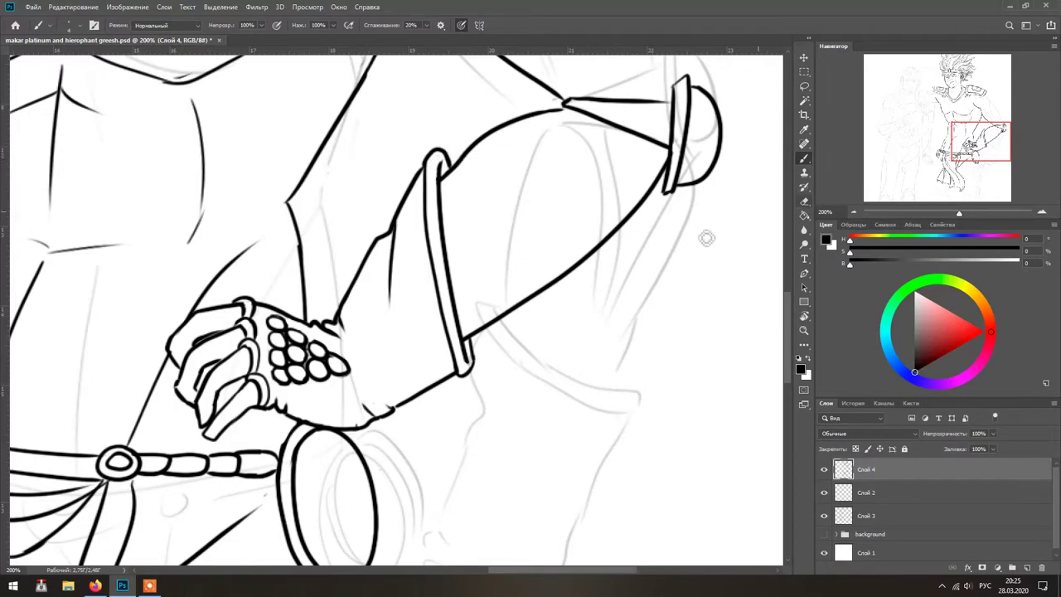
- Refine the arm lines beside the round elbow guard, undoing the trial stroke
scroll(46, 72, "up", 5)
key("ctrl+0")
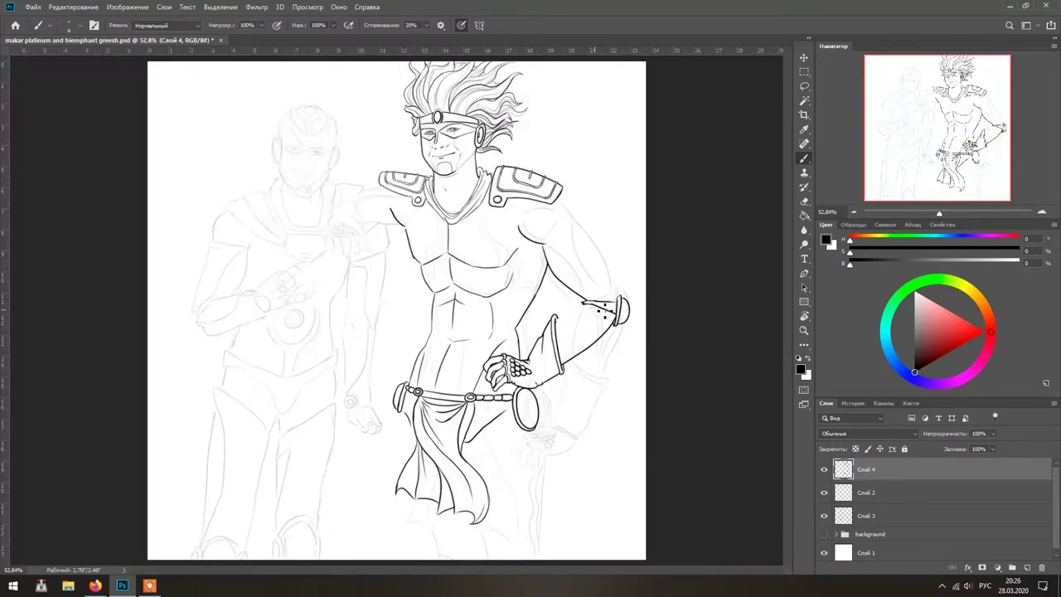
mouse_move(590, 349)
left_mouse_down()
mouse_move(573, 361)
mouse_move(622, 313)
left_mouse_up()
key("ctrl+z")
mouse_move(594, 312)
left_mouse_down()
mouse_move(572, 358)
mouse_move(616, 321)
left_mouse_up()
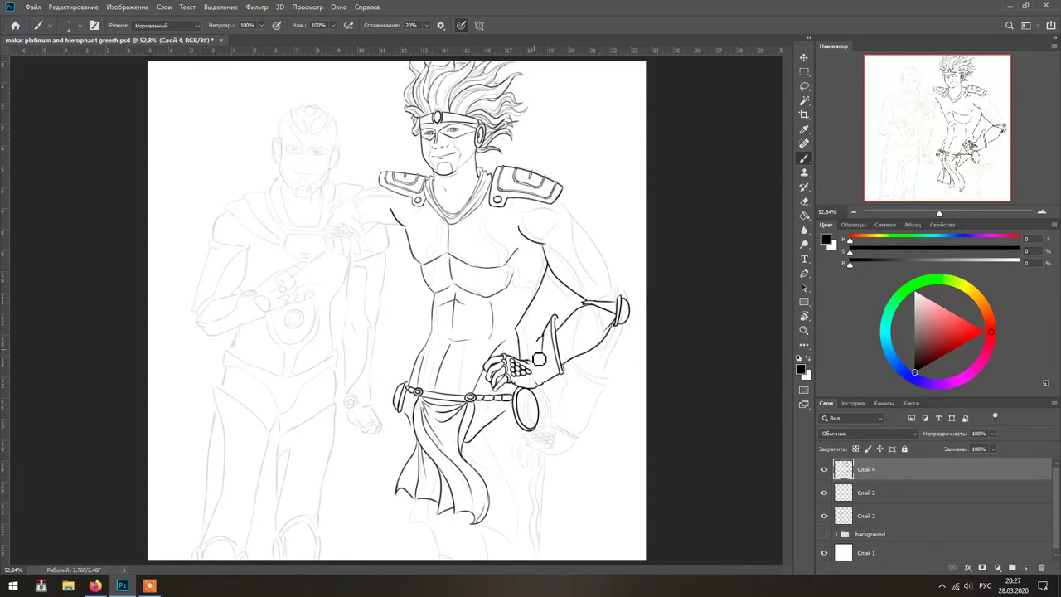
- Refine the narrow strap lines running from the inner elbow to the round elbow guard, and the guard's rim
mouse_move(543, 354)
left_mouse_down()
mouse_move(567, 317)
mouse_move(571, 518)
left_mouse_up()
scroll(553, 377, "up", 3)
mouse_move(668, 302)
left_mouse_down()
mouse_move(635, 343)
mouse_move(614, 320)
mouse_move(658, 305)
left_mouse_up()
left_click_drag(699, 305, 742, 315)
left_click_drag(746, 273, 736, 334)
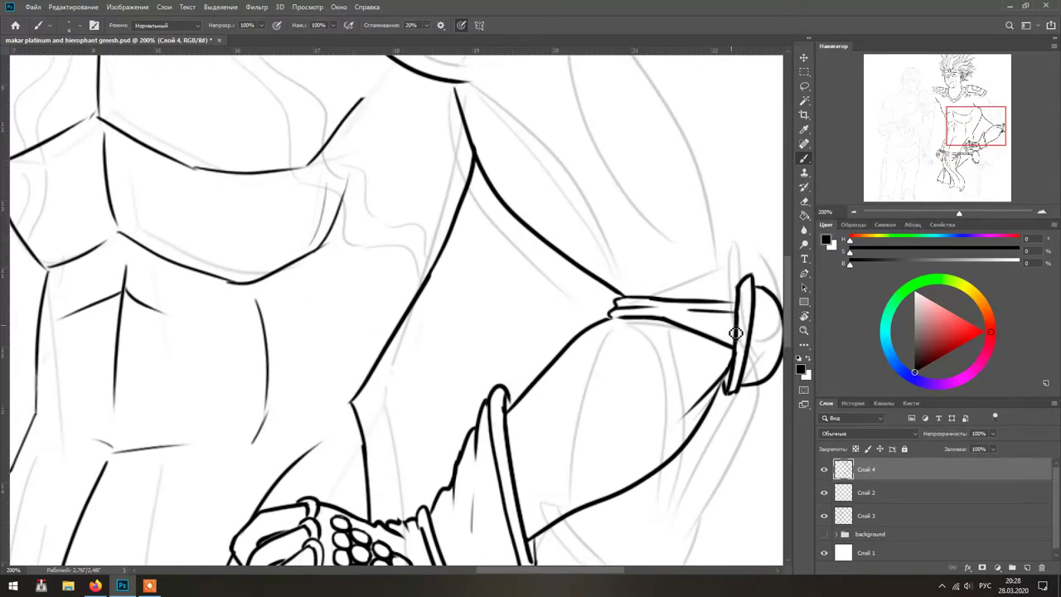
- Ink the outer contour of the bent upper arm from the shoulder pad down to the elbow guard, undoing trial strokes
key("ctrl+0")
left_click_drag(575, 221, 612, 290)
key("ctrl+z")
left_click_drag(574, 212, 615, 297)
key("ctrl+z")
key("ctrl+z")
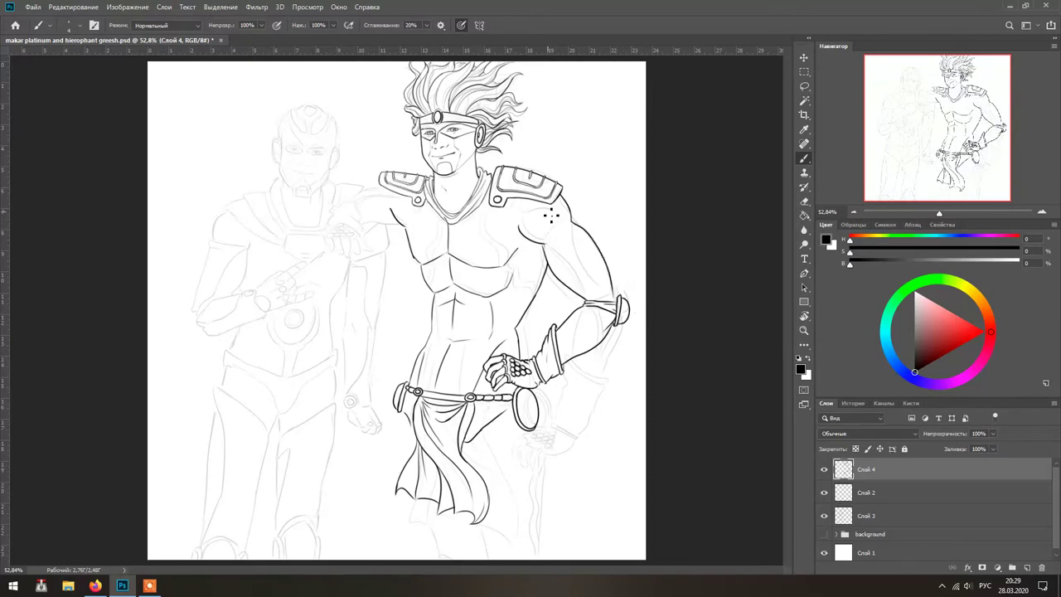
- Ink the curved double seam across the inner upper arm and the long seam along its outer side
left_click_drag(535, 233, 576, 286)
key("ctrl+z")
left_click_drag(568, 232, 615, 282)
key("ctrl+1")
mouse_move(550, 203)
left_mouse_down()
mouse_move(630, 242)
mouse_move(663, 341)
left_mouse_up()
left_click_drag(637, 170, 644, 237)
key("ctrl+z")
left_click_drag(645, 197, 709, 292)
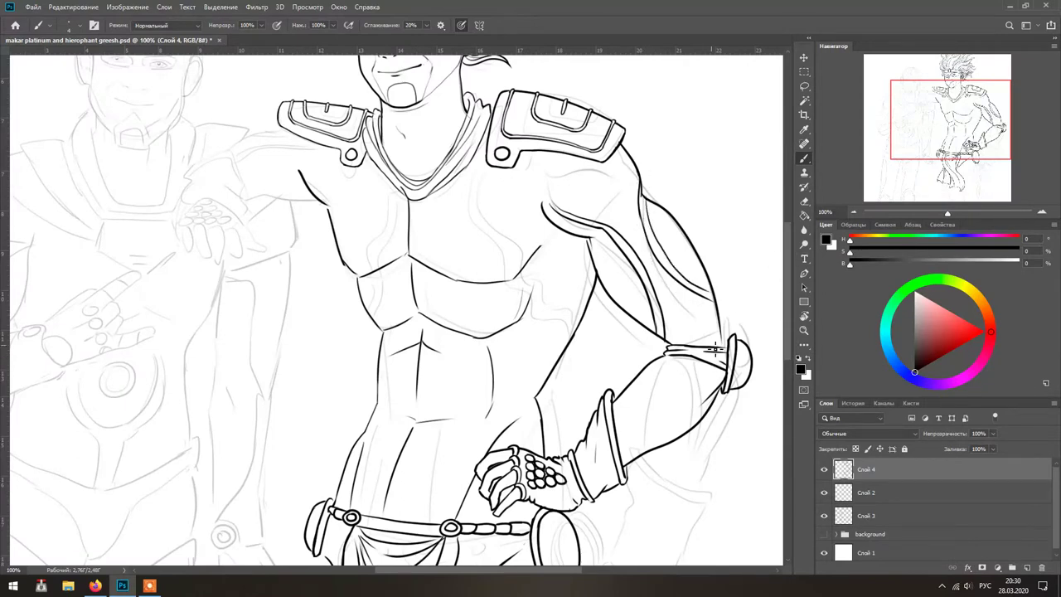
- Ink the stripe along the bent forearm from the elbow guard to the glove cuff, redoing the first strokes
left_click_drag(716, 367, 621, 452)
key("ctrl+z")
key("ctrl+z")
left_click_drag(717, 367, 622, 454)
scroll(651, 382, "up", 2)
scroll(651, 382, "left", 2)
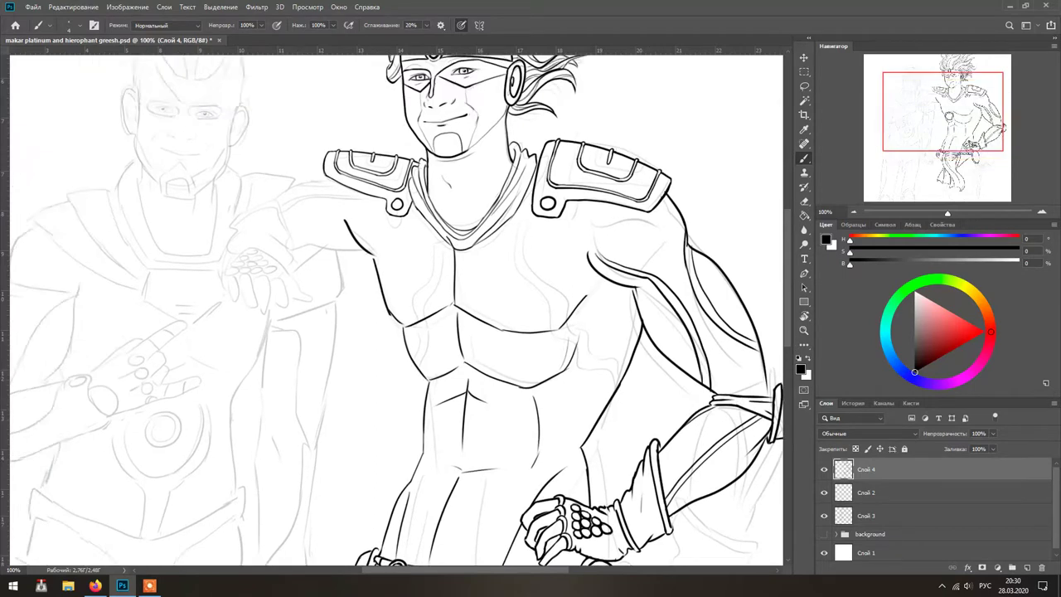
- Ink the wavy double border down the chest and the suit seam below the larger shoulder pad, undoing trial strokes
left_click_drag(613, 239, 634, 292)
key("ctrl+z")
left_click_drag(568, 246, 587, 348)
key("ctrl+z")
key("ctrl+z")
mouse_move(547, 237)
left_mouse_down()
mouse_move(590, 354)
mouse_move(569, 251)
mouse_move(549, 259)
mouse_move(585, 354)
mouse_move(655, 408)
left_mouse_up()
key("ctrl+z")
key("ctrl+z")
key("ctrl+z")
scroll(474, 303, "down", 5)
scroll(691, 340, "up", 5)
scroll(691, 340, "down", 3)
scroll(589, 290, "down", 3)
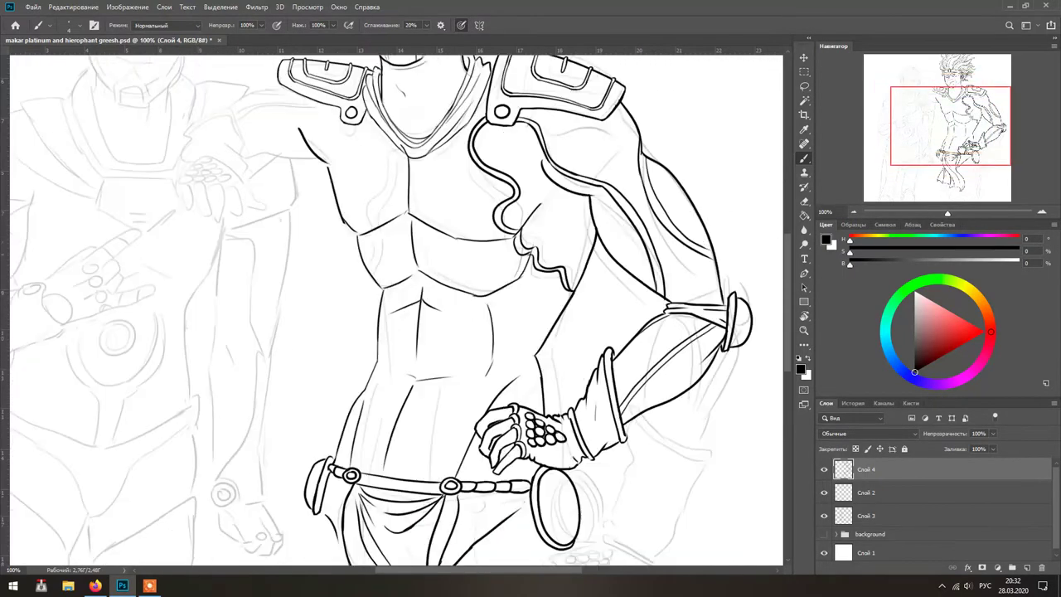
- Ink the knuckles and curled fingers of the hand resting on the second man's shoulder
scroll(574, 470, "up", 2)
scroll(376, 333, "up", 5)
scroll(375, 333, "left", 2)
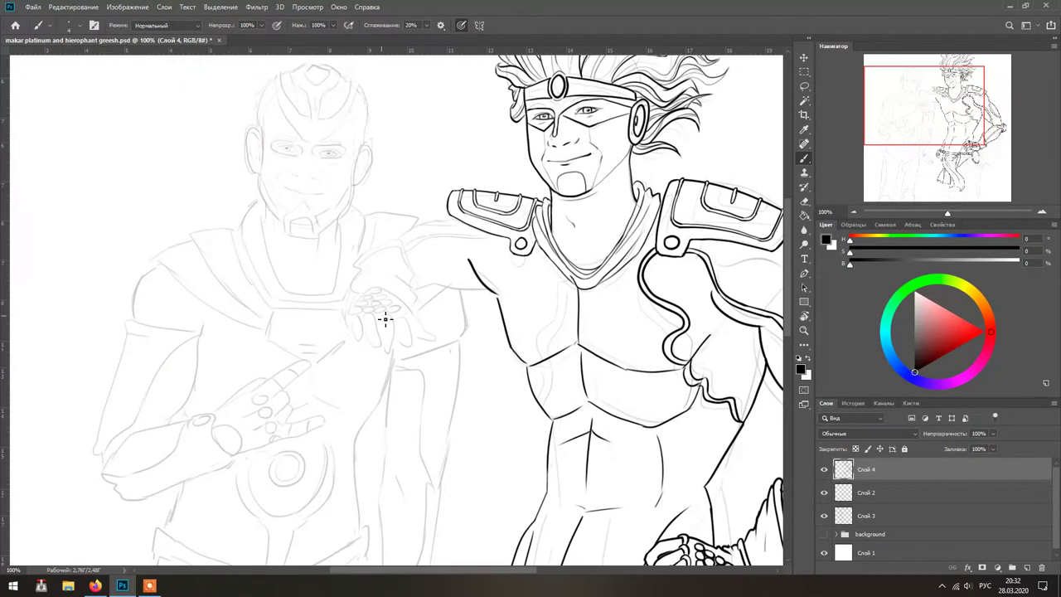
left_click_drag(363, 311, 416, 307)
mouse_move(388, 309)
left_mouse_down()
mouse_move(397, 322)
mouse_move(417, 318)
mouse_move(385, 336)
left_mouse_up()
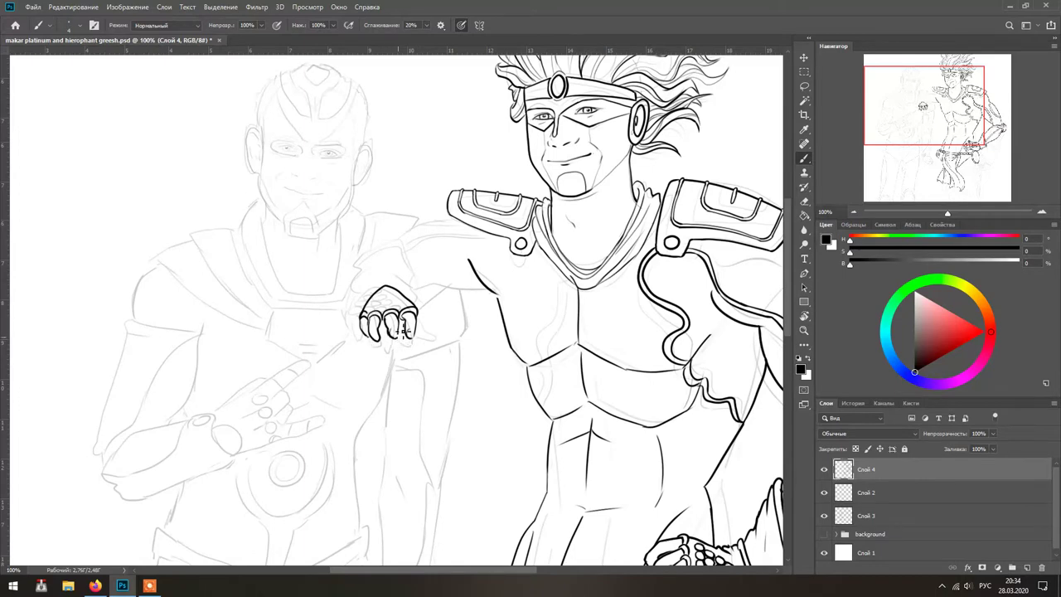
- Ink the studded back and layered cuff of the resting glove, plus the outstretched arm's contour
mouse_move(362, 310)
left_mouse_down()
mouse_move(419, 292)
mouse_move(356, 290)
mouse_move(484, 279)
left_mouse_up()
key("ctrl+z")
mouse_move(449, 216)
left_mouse_down()
mouse_move(361, 256)
mouse_move(353, 290)
mouse_move(401, 264)
mouse_move(419, 292)
left_mouse_up()
key("ctrl+z")
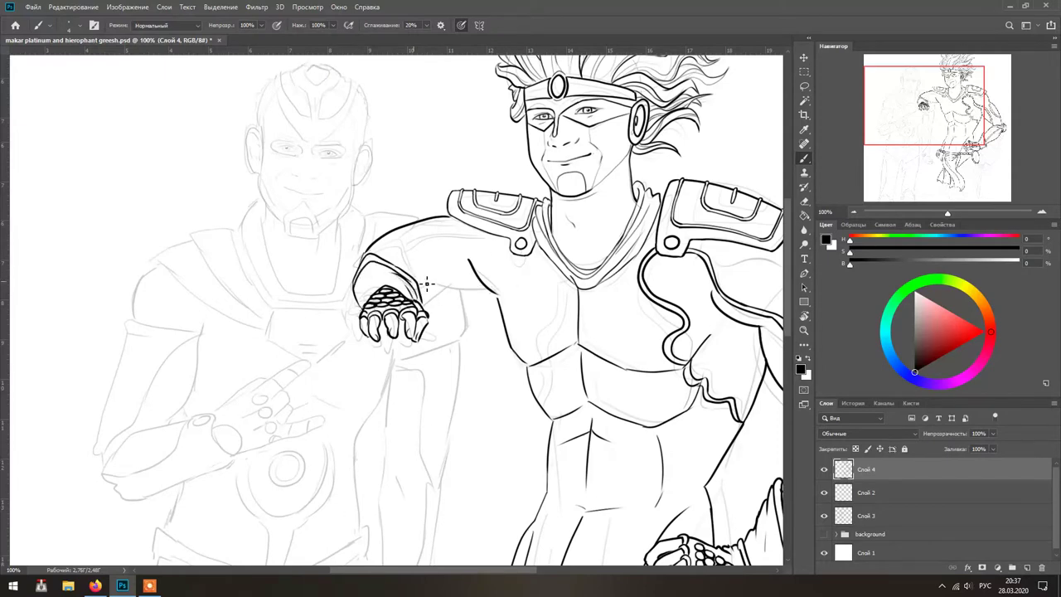
- Ink the curved chest seam below the smaller shoulder pad and the seams along the outstretched arm
left_click_drag(553, 255, 383, 214)
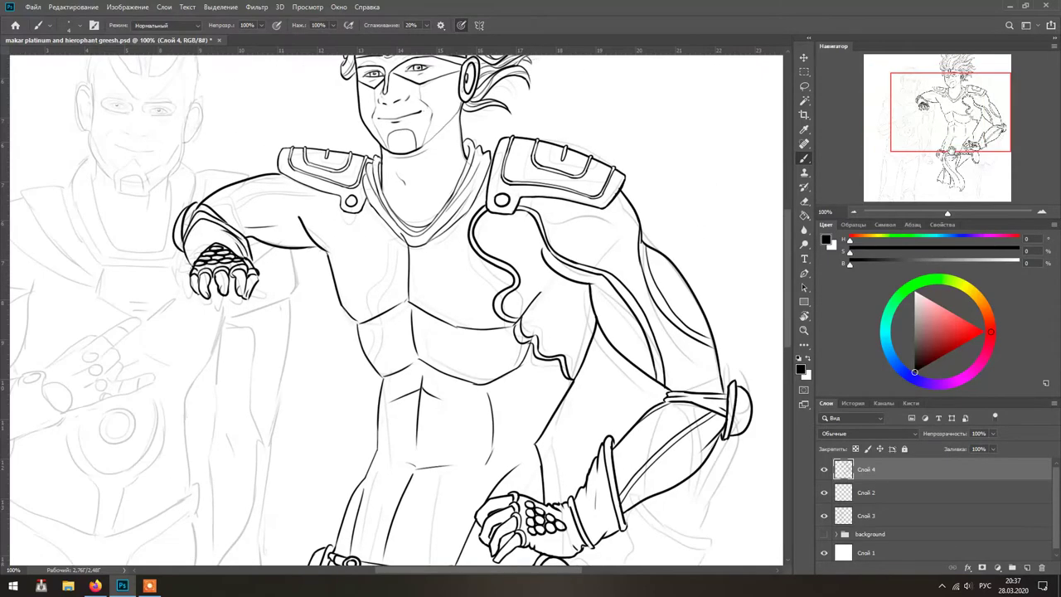
left_click_drag(373, 217, 347, 320)
key("ctrl+z")
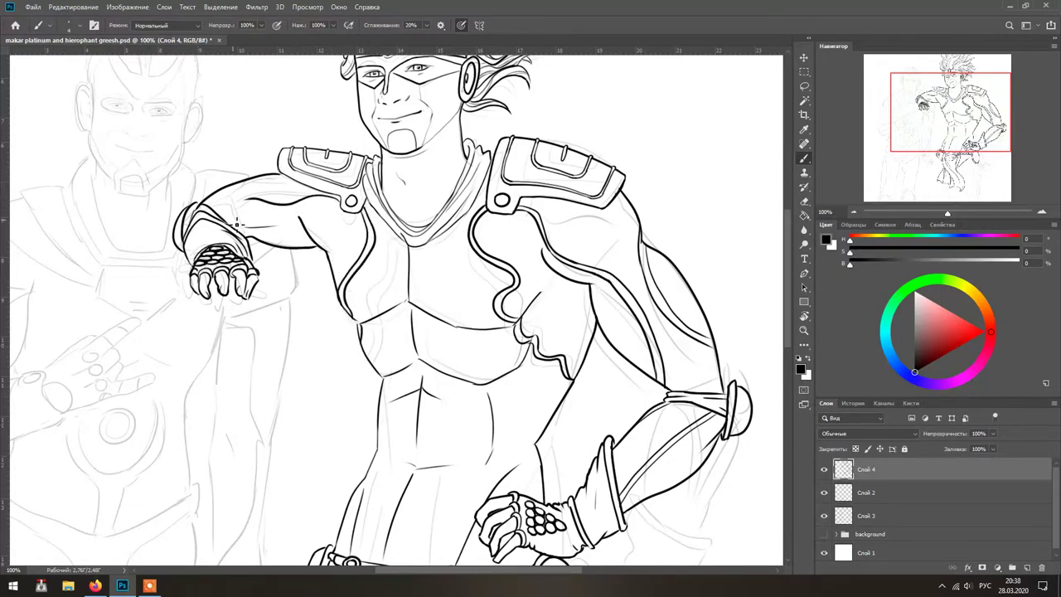
left_click_drag(319, 194, 246, 198)
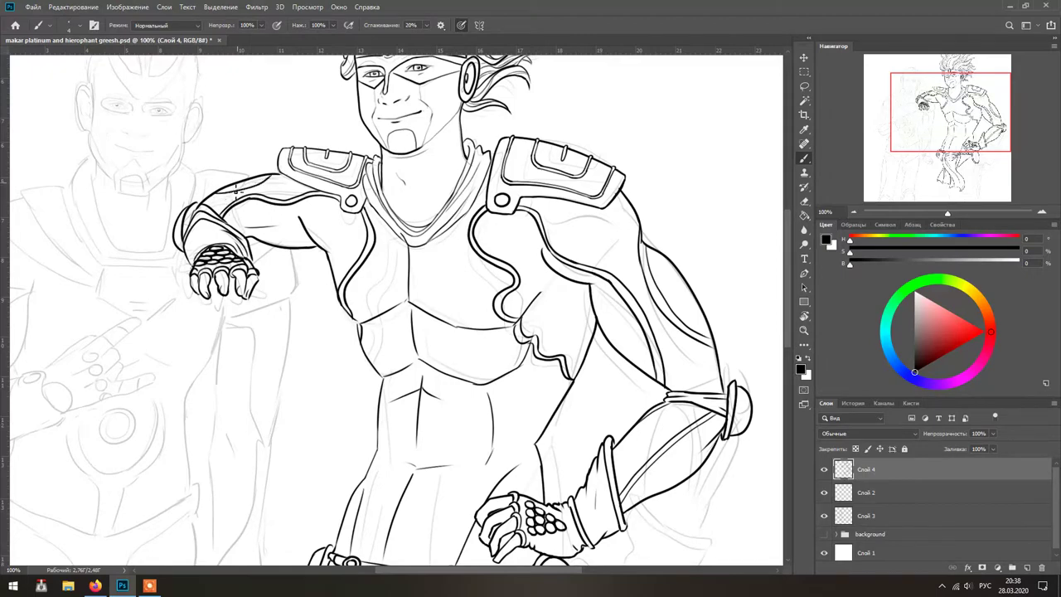
scroll(374, 385, "down", 5)
- Ink the inner and outer leg outlines below the belt and loincloth down to the canvas edge
key("ctrl+0")
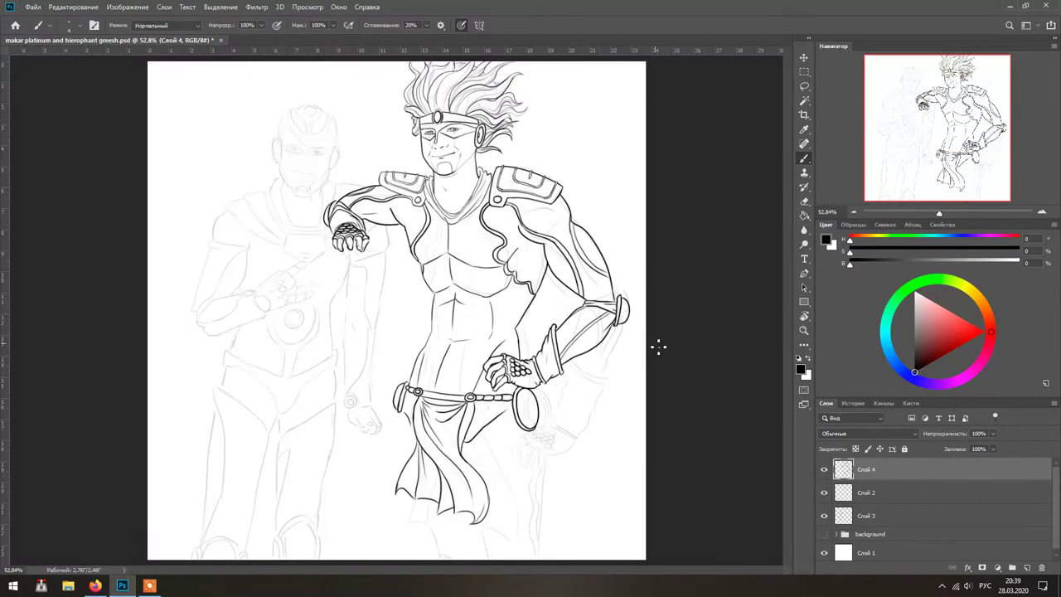
key("ctrl+z")
left_click_drag(534, 431, 512, 550)
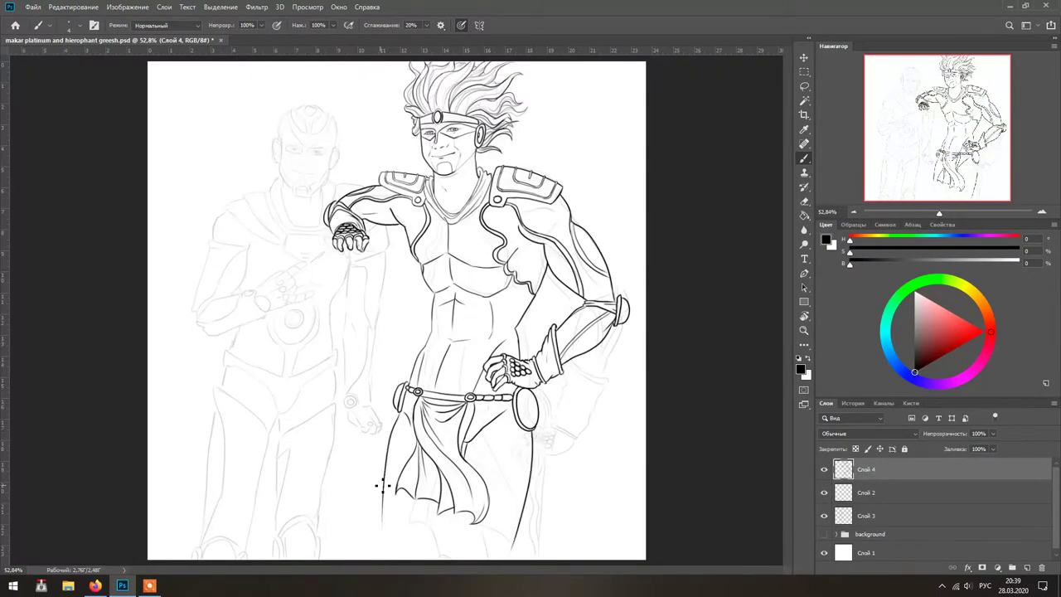
left_click_drag(398, 419, 388, 560)
left_click_drag(440, 512, 443, 561)
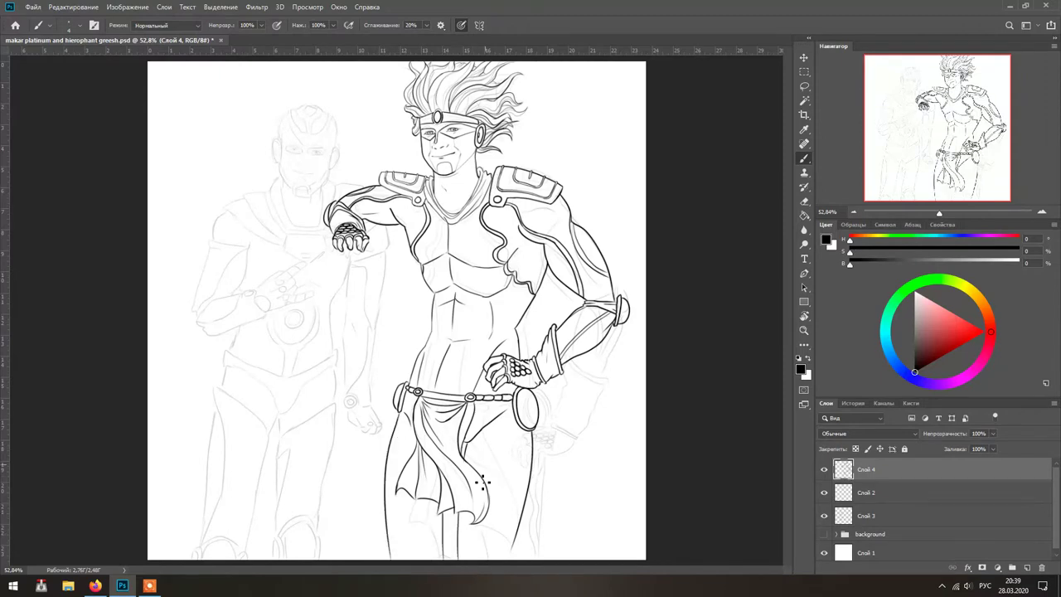
left_click_drag(532, 430, 514, 553)
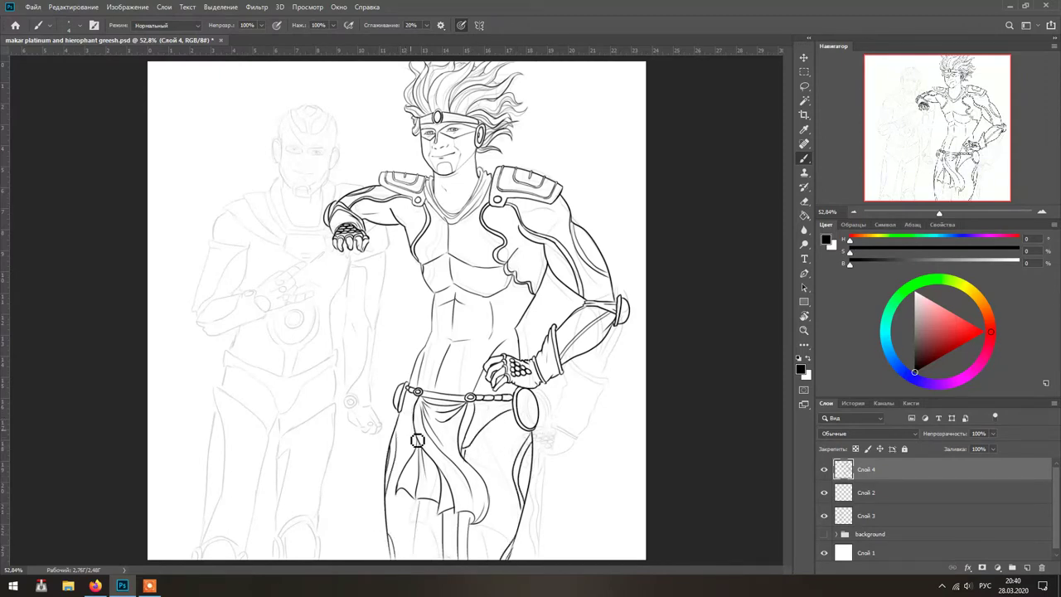
- Ink both eyes of the second man, with lids, irises and pupils
left_click(824, 520)
left_click(824, 519)
key("ctrl+plus")
key("ctrl+plus")
key("ctrl+plus")
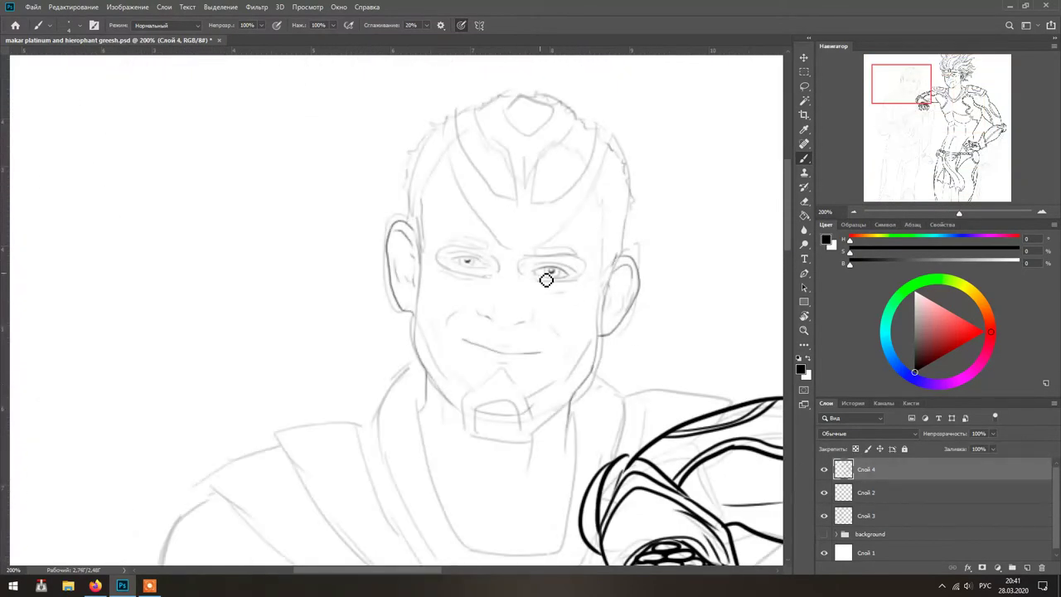
key("ctrl+plus")
mouse_move(420, 274)
left_mouse_down()
mouse_move(469, 286)
mouse_move(498, 276)
left_mouse_up()
left_click_drag(338, 257, 339, 252)
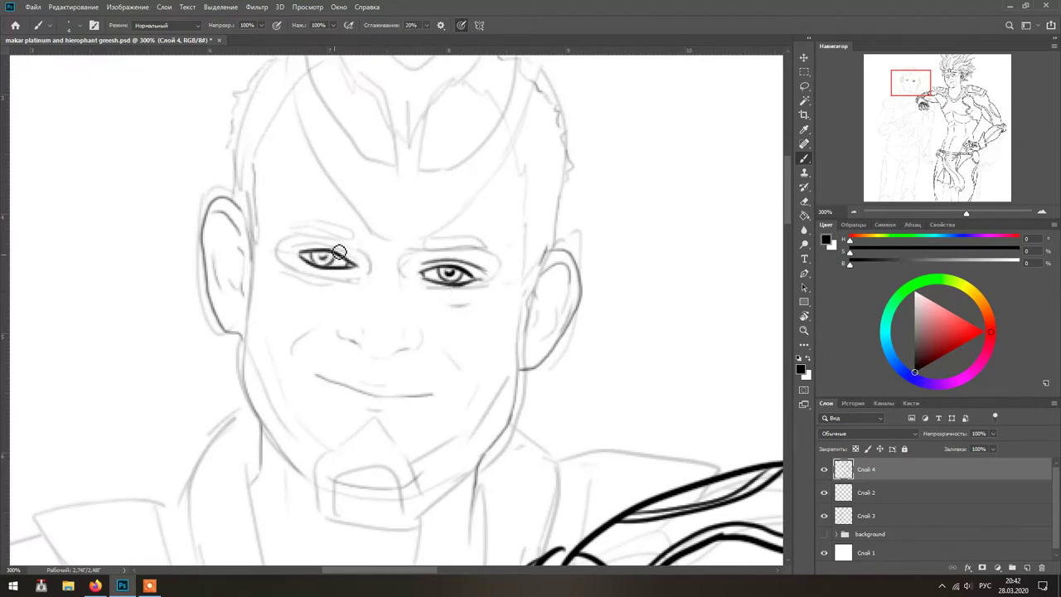
- Ink the rounded mask openings around both of the second man's eyes, redoing the first outline
left_click_drag(497, 251, 479, 297)
key("ctrl+z")
left_click_drag(400, 275, 498, 253)
key("ctrl+z")
left_click_drag(412, 287, 514, 262)
left_click_drag(276, 247, 278, 254)
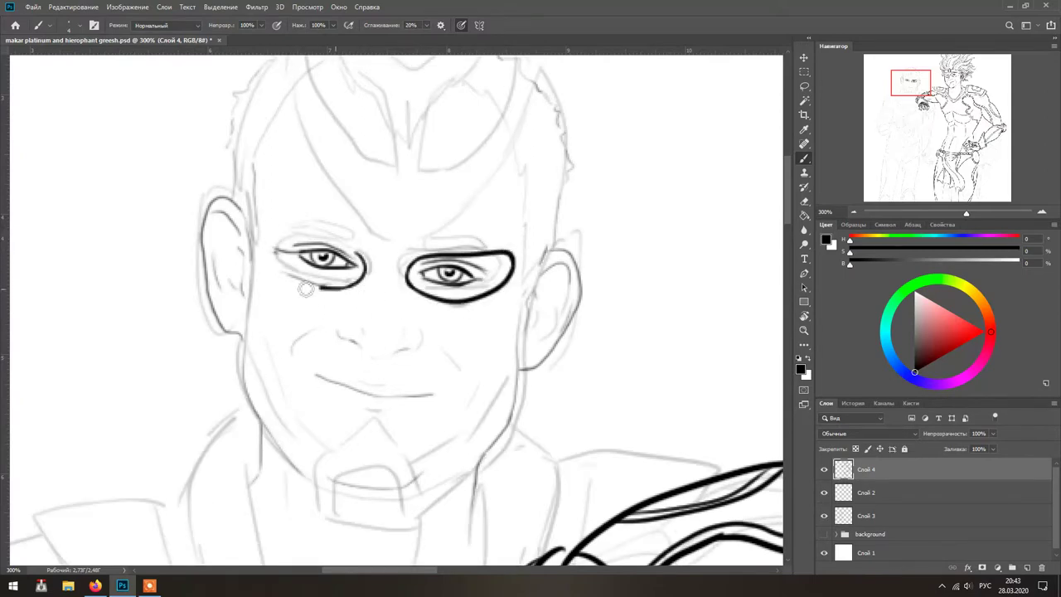
left_click_drag(355, 240, 275, 249)
- Ink the second man's eyebrows, nose, smiling mouth and cheek creases
left_click_drag(423, 246, 496, 248)
mouse_move(352, 240)
left_mouse_down()
mouse_move(295, 231)
mouse_move(357, 239)
left_mouse_up()
key("ctrl+z")
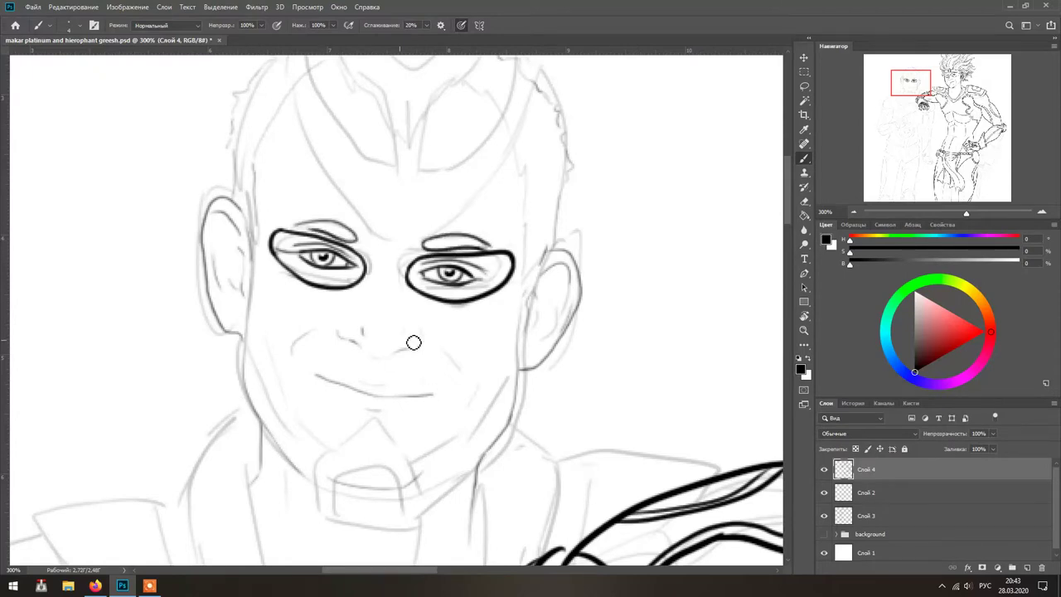
left_click_drag(422, 330, 405, 351)
left_click_drag(316, 376, 431, 394)
left_click_drag(315, 328, 292, 353)
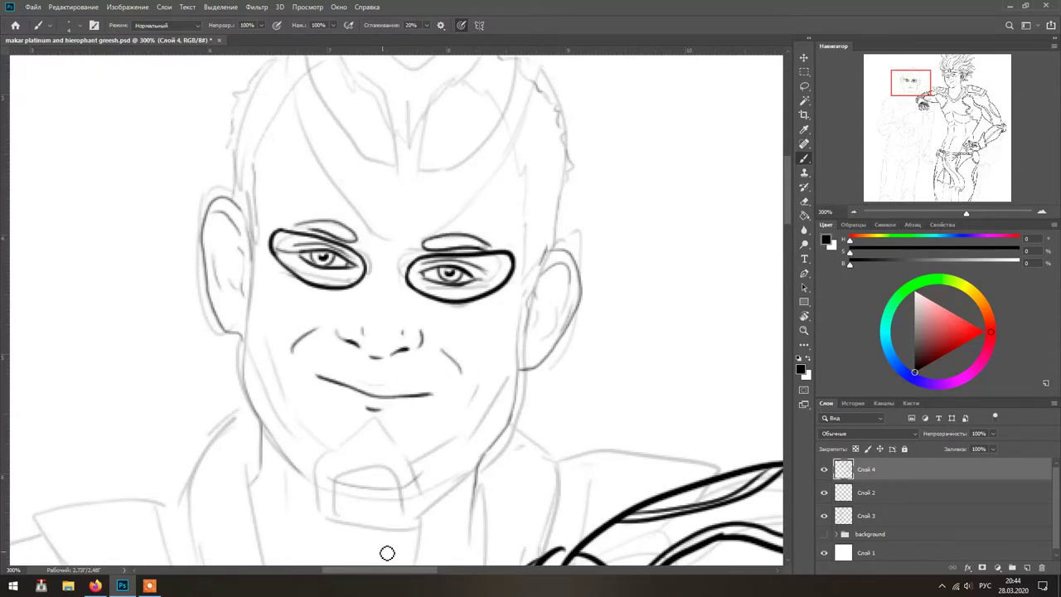
- Ink the oval ear guards on both sides of the head and repair the adjacent eye opening's outer edge
mouse_move(557, 245)
left_mouse_down()
mouse_move(531, 365)
mouse_move(567, 247)
left_mouse_up()
left_click_drag(234, 195, 220, 329)
left_click_drag(554, 245, 540, 348)
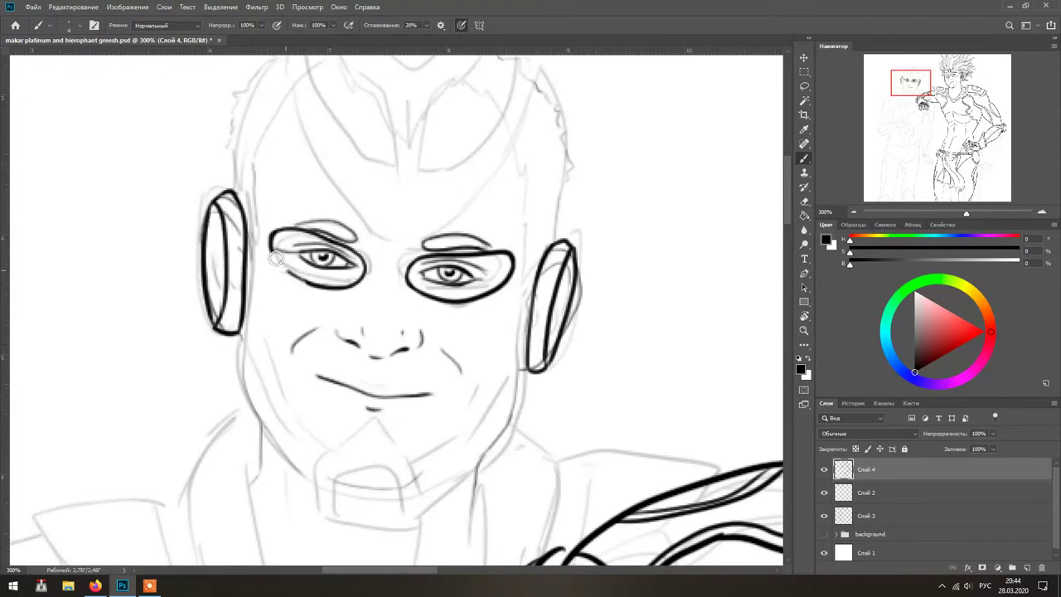
left_click_drag(317, 286, 270, 242)
- Ink the headpiece's curved lower edge across the forehead and its central stem flaring toward the crown
left_click_drag(446, 429, 425, 557)
left_click_drag(344, 355, 365, 358)
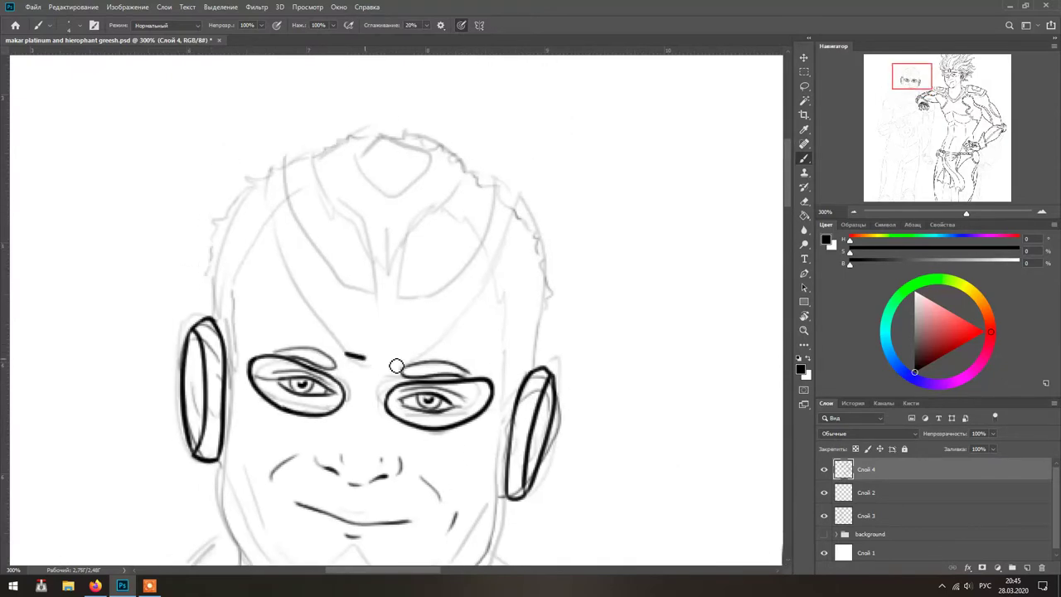
left_click_drag(514, 185, 265, 172)
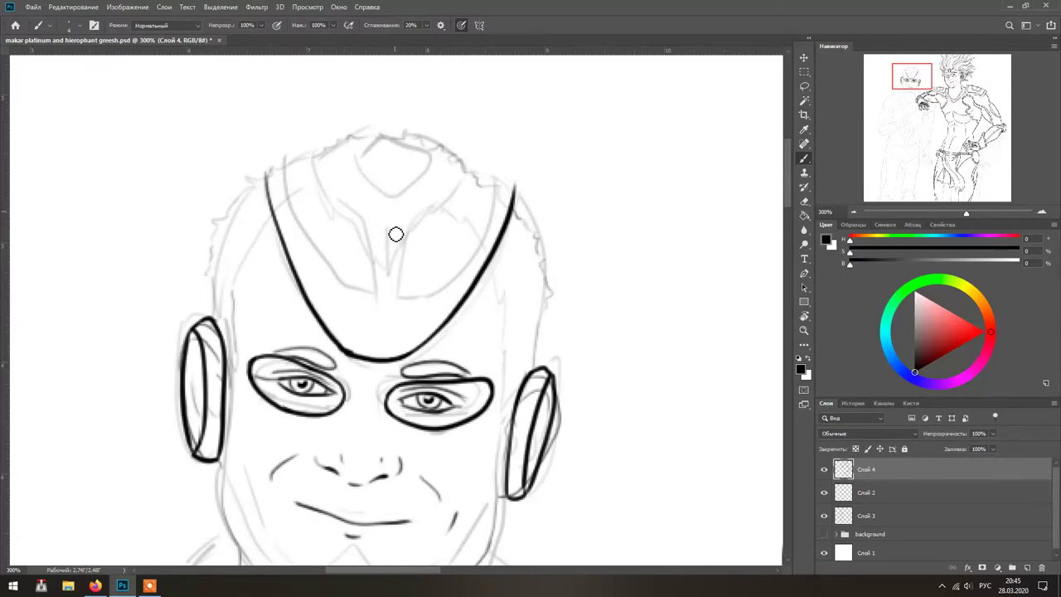
left_click_drag(368, 226, 368, 292)
left_click_drag(403, 229, 427, 296)
left_click_drag(404, 222, 464, 184)
left_click_drag(312, 157, 369, 223)
key("ctrl+z")
key("ctrl+z")
key("ctrl+shift+z")
key("ctrl+shift+z")
- Ink the headpiece's side bands with rounded tips, its crown contours and the outer outline of the skull
left_click_drag(502, 179, 421, 297)
left_click_drag(282, 168, 351, 296)
left_click_drag(499, 189, 515, 172)
left_click_drag(303, 231, 267, 166)
mouse_move(309, 162)
left_mouse_down()
mouse_move(344, 135)
mouse_move(430, 151)
mouse_move(359, 159)
mouse_move(468, 164)
left_mouse_up()
left_click_drag(211, 322, 313, 147)
mouse_move(465, 148)
left_mouse_down()
mouse_move(522, 195)
mouse_move(543, 365)
left_mouse_up()
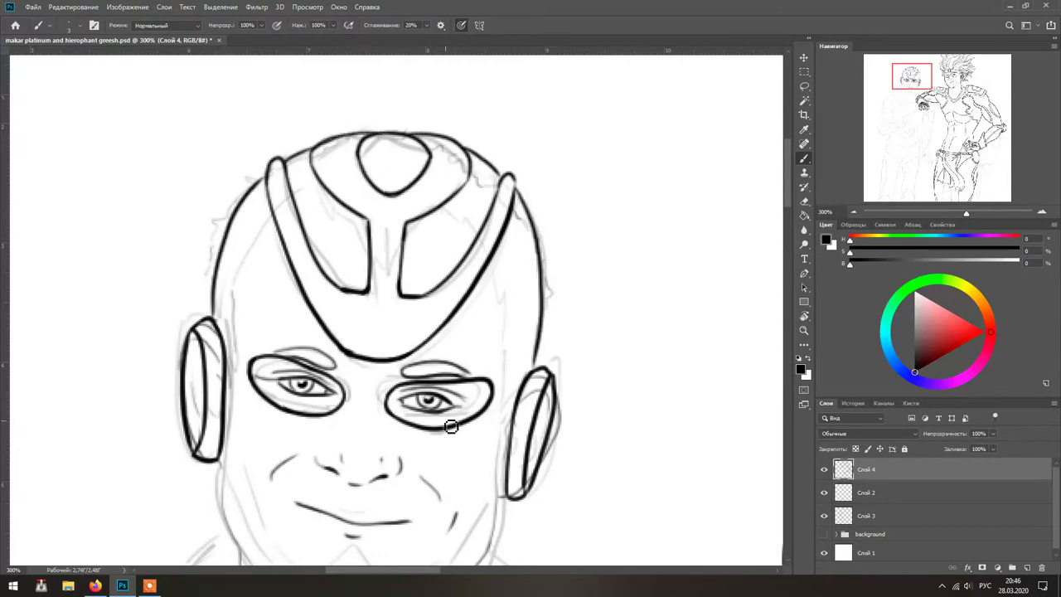
- Add two short horizontal lines at the centre of the headpiece and redraw its lower edge
key("ctrl+z")
left_click_drag(406, 341, 359, 342)
key("ctrl+z")
left_click_drag(427, 343, 345, 349)
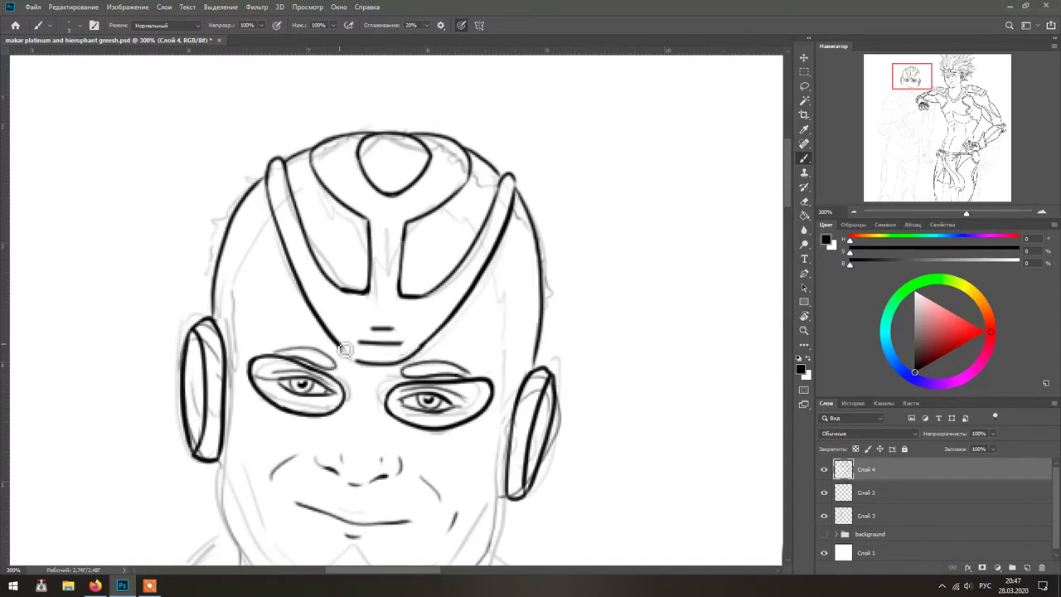
- Ink the pointed chin guard with its smaller rounded inner panel
left_click_drag(527, 262, 571, 99)
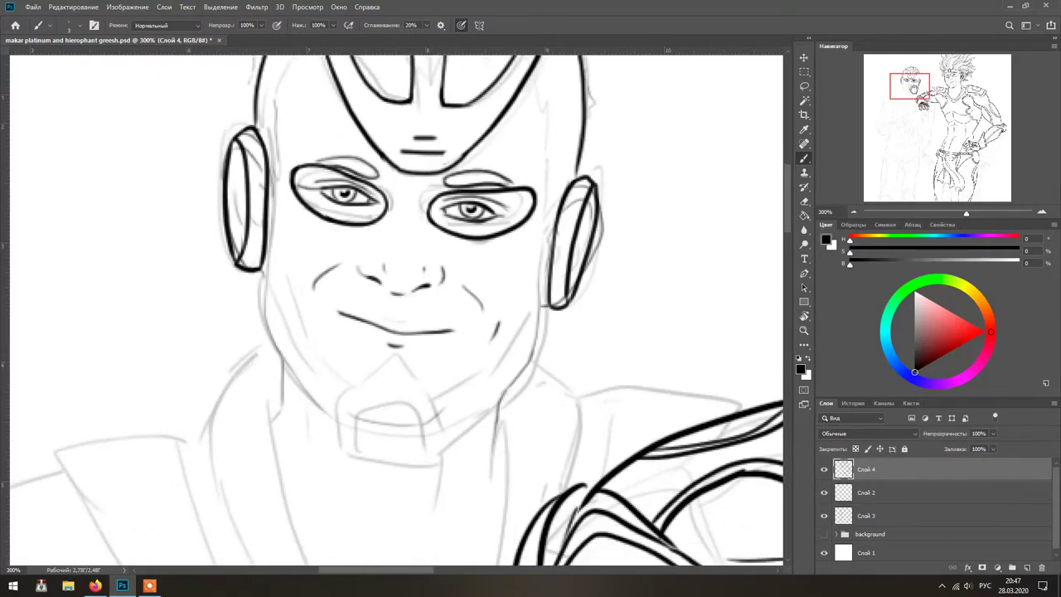
key("ctrl+z")
left_click_drag(362, 412, 355, 458)
left_click_drag(419, 415, 423, 459)
left_click_drag(362, 412, 415, 412)
mouse_move(358, 394)
left_mouse_down()
mouse_move(437, 401)
mouse_move(441, 452)
left_mouse_up()
mouse_move(365, 392)
left_mouse_down()
mouse_move(345, 459)
mouse_move(424, 464)
left_mouse_up()
- Reshape the rim of the mask opening around the eye on the viewer's right, undoing trial strokes
key("e")
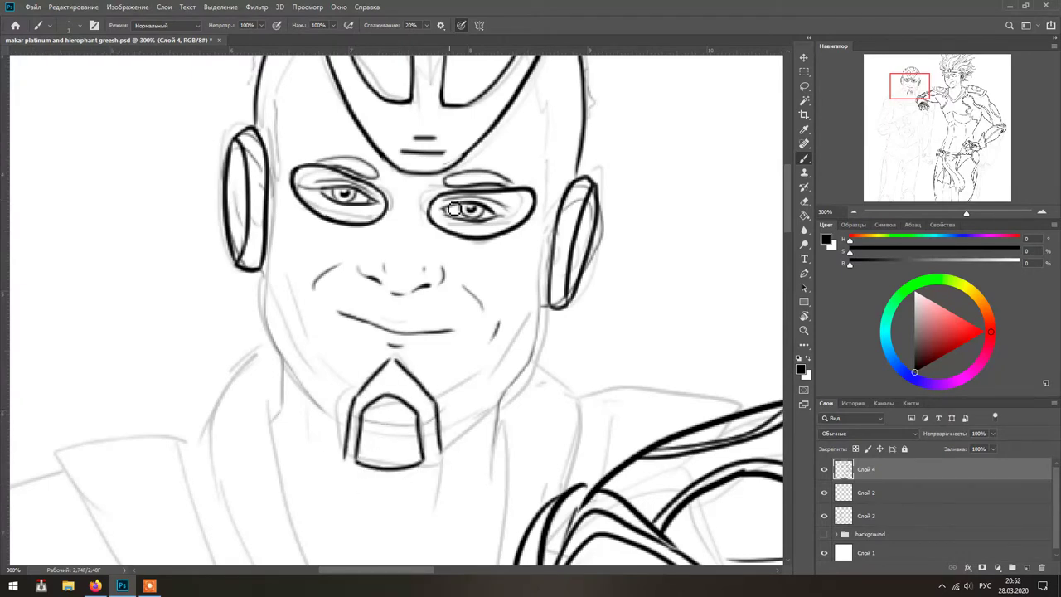
left_click_drag(468, 195, 531, 187)
left_click_drag(307, 170, 439, 203)
key("ctrl+z")
key("ctrl+z")
left_click_drag(519, 222, 540, 203)
left_click_drag(498, 240, 529, 193)
key("ctrl+z")
key("ctrl+z")
mouse_move(445, 232)
left_mouse_down()
mouse_move(537, 203)
mouse_move(509, 185)
left_mouse_up()
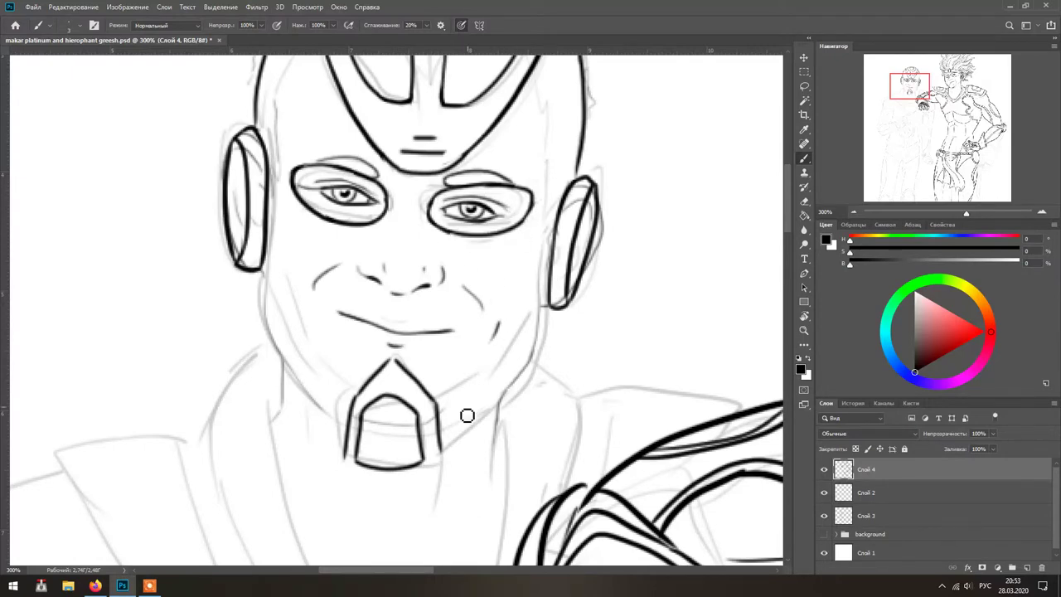
- Ink the double jaw straps joining both ear guards to the chin guard, redoing uneven strokes
left_click_drag(361, 464, 346, 450)
key("ctrl+z")
mouse_move(439, 450)
left_mouse_down()
mouse_move(502, 394)
mouse_move(547, 308)
left_mouse_up()
key("ctrl+z")
left_click_drag(262, 272, 346, 452)
left_click_drag(540, 293, 501, 380)
key("ctrl+z")
left_click_drag(266, 259, 352, 419)
key("ctrl+z")
left_click_drag(439, 412, 554, 277)
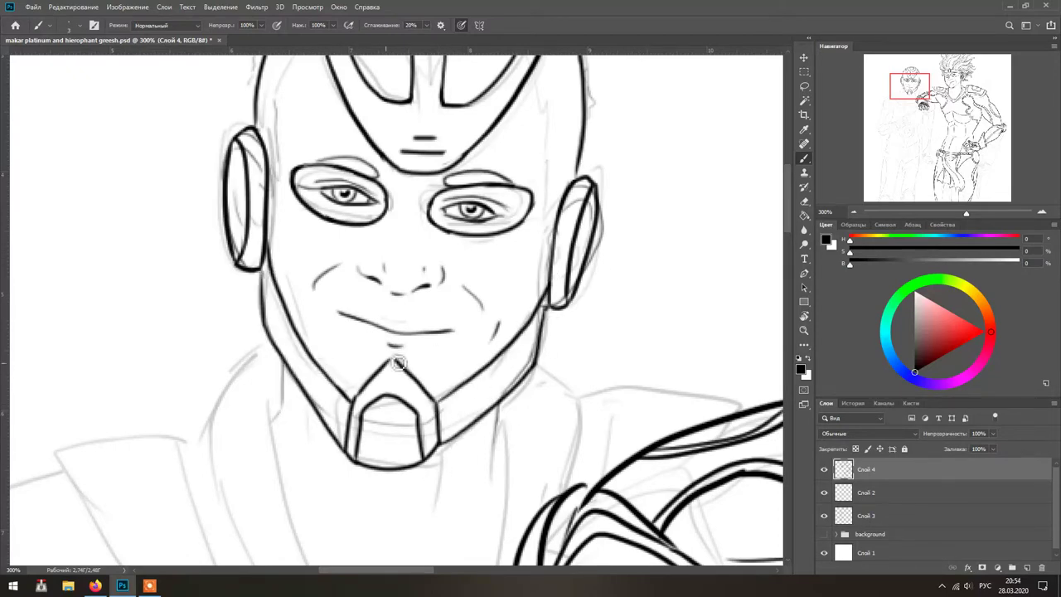
- Ink the inner face lines down both temples between the headpiece and the ear guards
scroll(390, 369, "up", 3)
left_click_drag(278, 294, 306, 157)
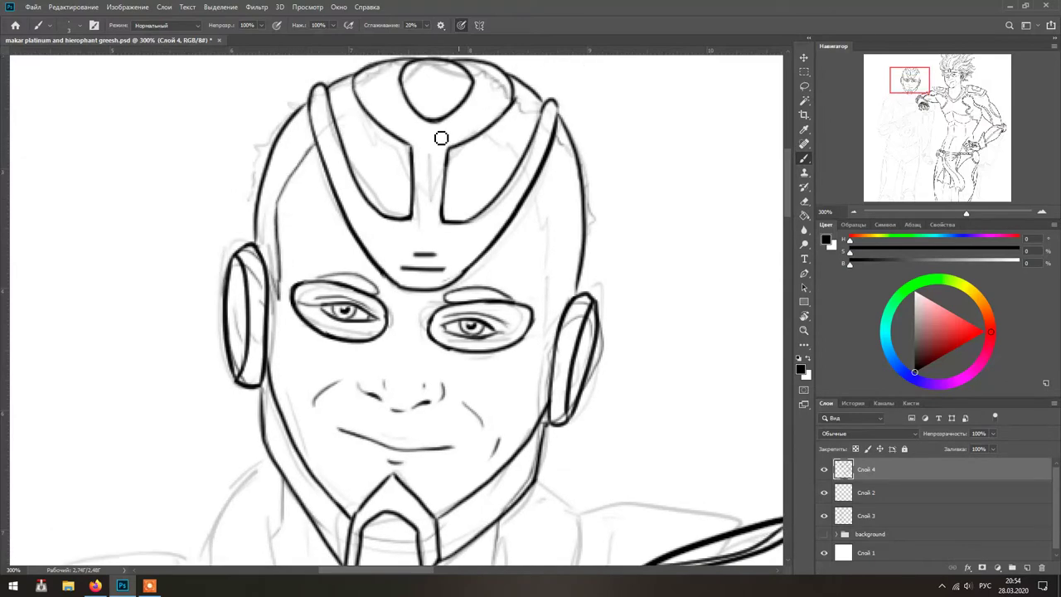
left_click_drag(538, 189, 549, 346)
- Ink the neckline opening with its flat lower edge and the neck lines below the jaw
scroll(549, 346, "down", 4)
scroll(530, 331, "down", 3)
left_click_drag(409, 475, 594, 260)
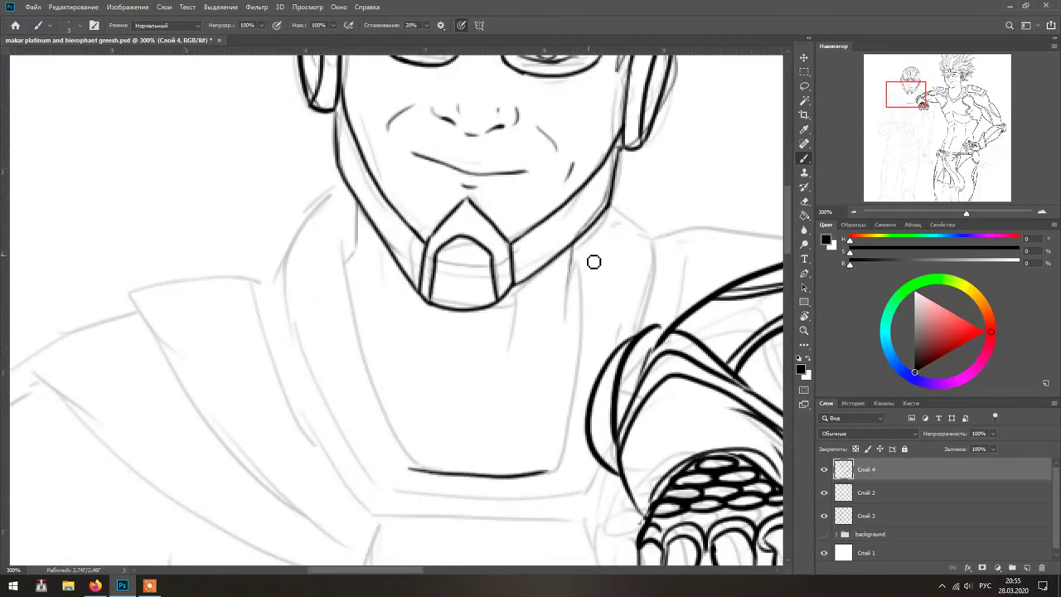
scroll(451, 353, "down", 3)
left_click_drag(286, 393, 217, 143)
left_click_drag(235, 128, 220, 188)
key("ctrl+z")
left_click_drag(452, 165, 450, 239)
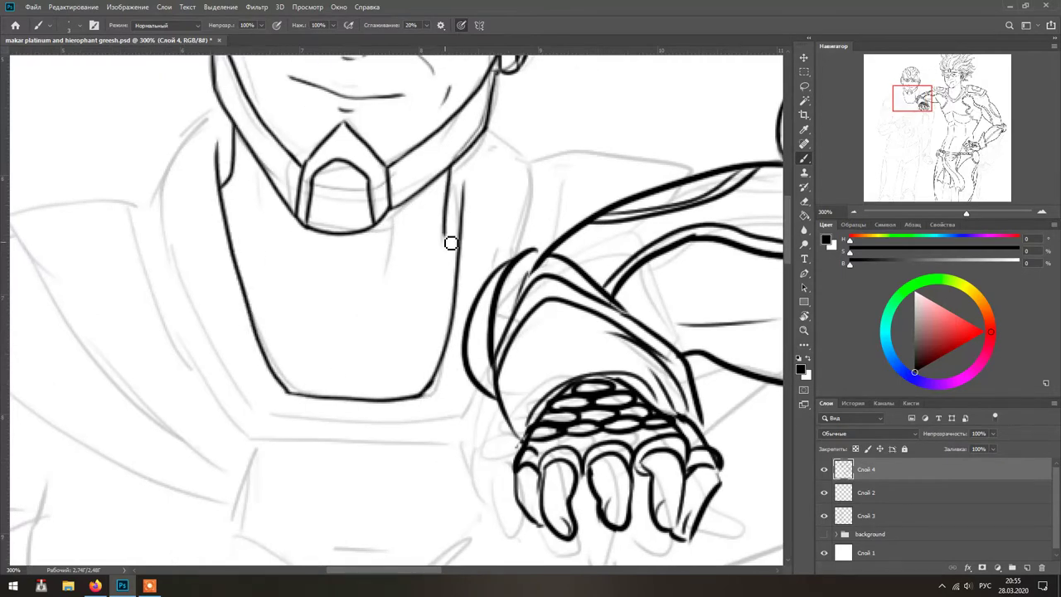
left_click_drag(457, 171, 455, 217)
- Ink the outer contour of the wide collar around both sides of the neck, redoing one stroke
left_click_drag(489, 133, 524, 265)
scroll(415, 284, "up", 2)
scroll(414, 284, "left", 5)
mouse_move(419, 176)
left_mouse_down()
mouse_move(452, 472)
mouse_move(696, 452)
left_mouse_up()
key("ctrl+z")
left_click_drag(663, 483, 696, 454)
scroll(450, 237, "up", 4)
scroll(450, 237, "right", 5)
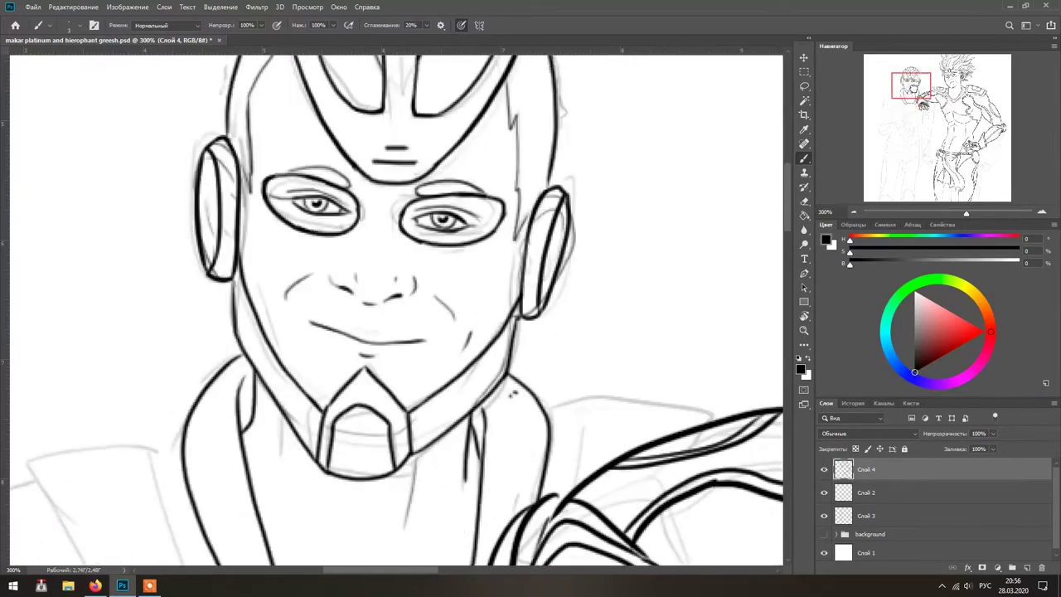
- Ink the mantle's top edges beside the collar and a second line running down the collar's outer side
scroll(523, 127, "down", 6)
scroll(523, 126, "right", 4)
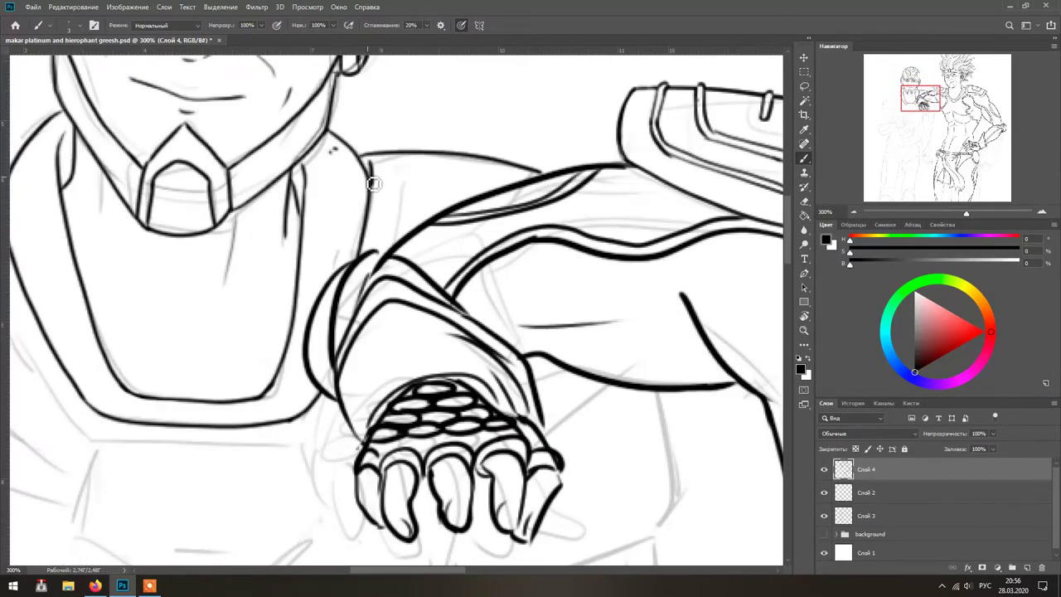
scroll(369, 166, "left", 10)
left_click_drag(315, 196, 523, 365)
scroll(523, 366, "down", 5)
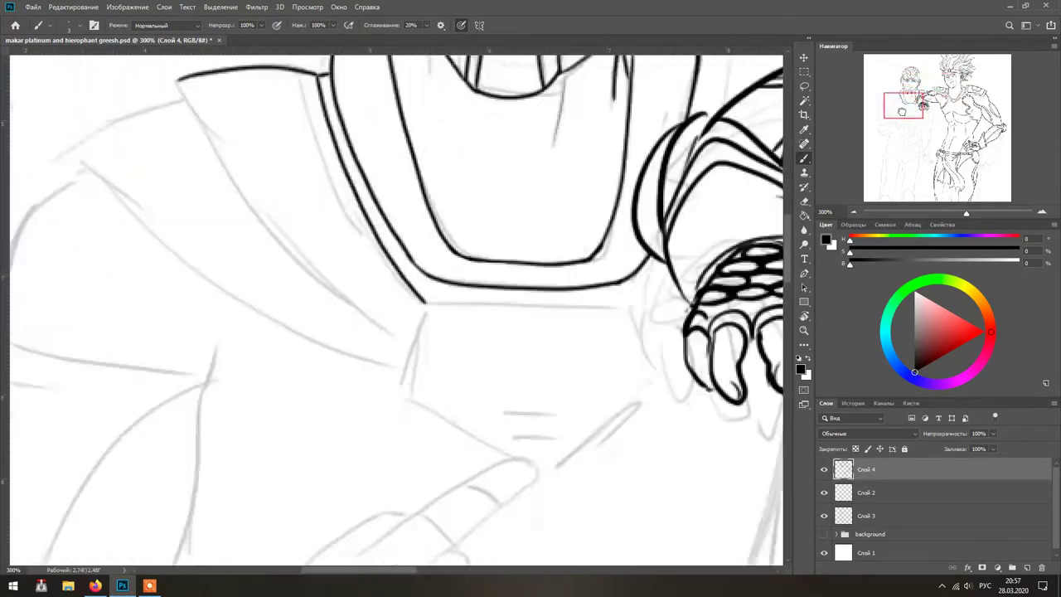
- Ink the angular chest plate below the collar, closing its sides and adding two short lines inside its lower part
scroll(474, 315, "up", 5)
left_click_drag(347, 334, 451, 393)
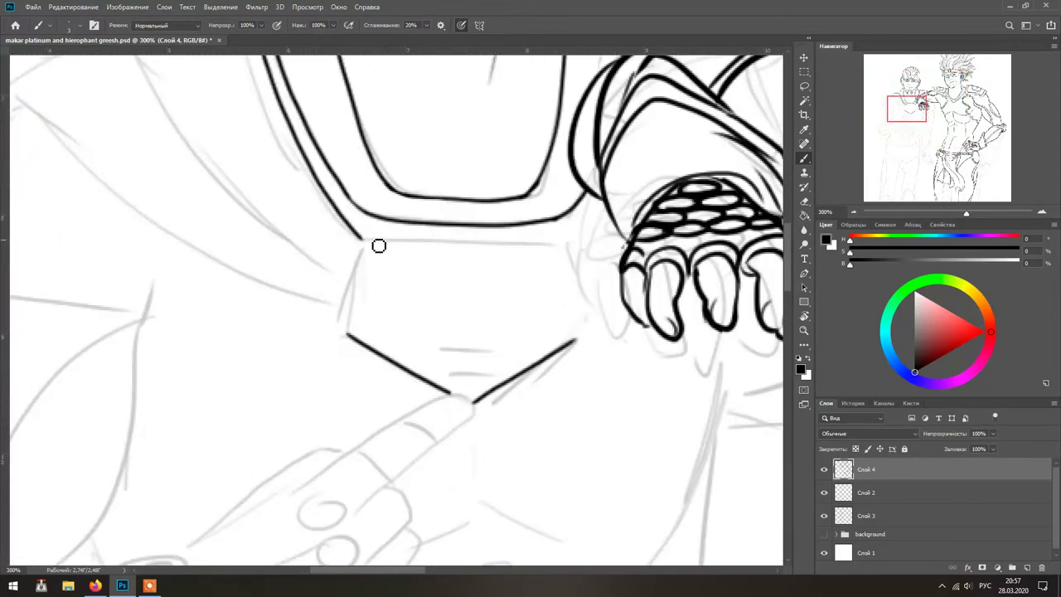
left_click_drag(365, 239, 596, 328)
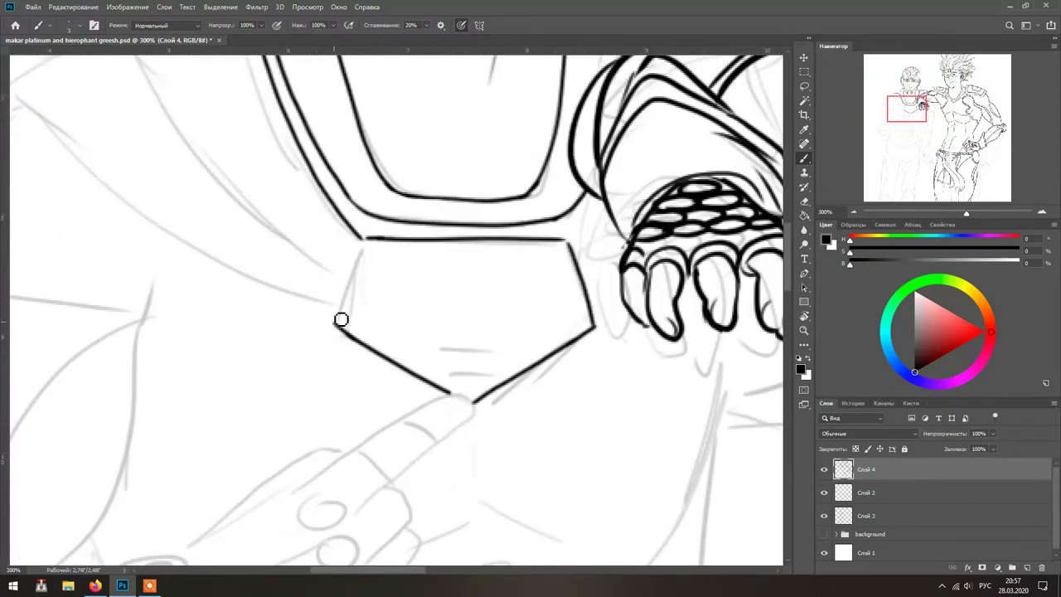
left_click_drag(339, 328, 365, 239)
left_click_drag(425, 349, 524, 348)
- Ink the mantle's long diagonal fold edges down to the chest plate and the upper contour of the shoulder
left_click_drag(578, 260, 703, 396)
left_click_drag(241, 157, 486, 375)
left_click_drag(125, 236, 464, 439)
mouse_move(249, 180)
left_mouse_down()
mouse_move(121, 234)
mouse_move(86, 292)
left_mouse_up()
key("ctrl+z")
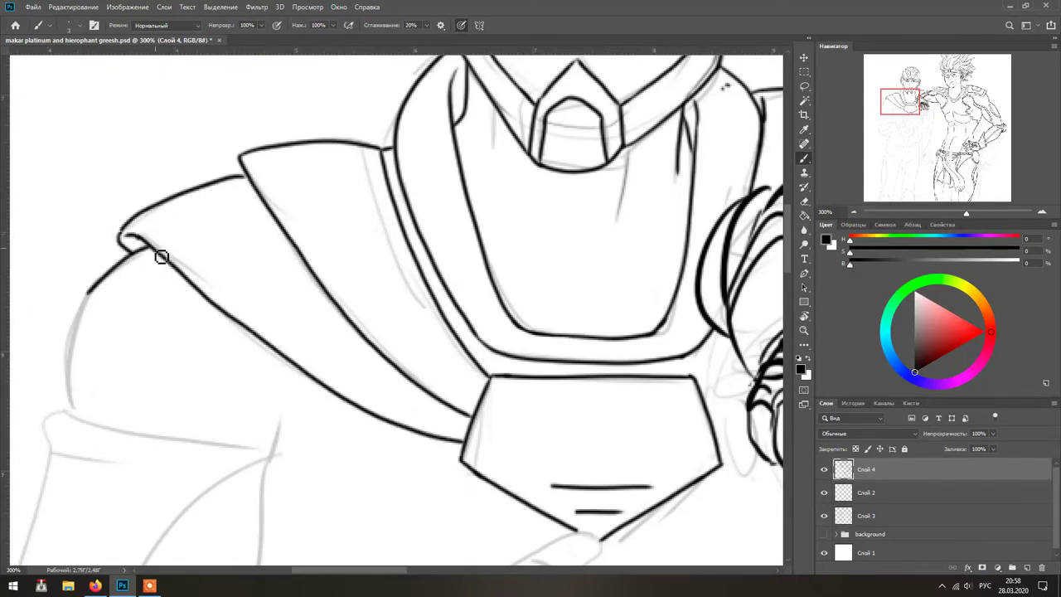
- Ink the outline of the pointing hand, including the palm edges, the index finger and the curled fingers
left_click_drag(498, 531, 400, 129)
left_click_drag(274, 419, 433, 323)
left_click_drag(205, 292, 368, 190)
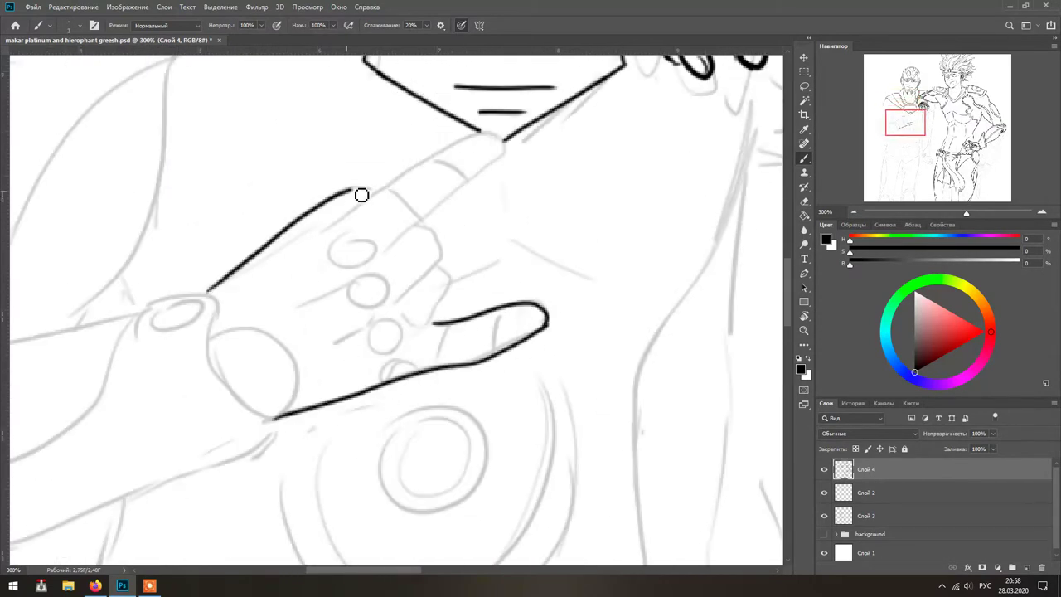
left_click_drag(319, 229, 379, 259)
mouse_move(412, 225)
left_mouse_down()
mouse_move(445, 303)
mouse_move(423, 330)
left_mouse_up()
- Ink the four oval knuckle guards and the joint lines across the little finger
left_click_drag(350, 237, 348, 241)
left_click_drag(370, 279, 369, 283)
left_click_drag(387, 323, 385, 326)
left_click_drag(380, 380, 417, 372)
left_click_drag(462, 323, 461, 363)
left_click_drag(498, 311, 496, 351)
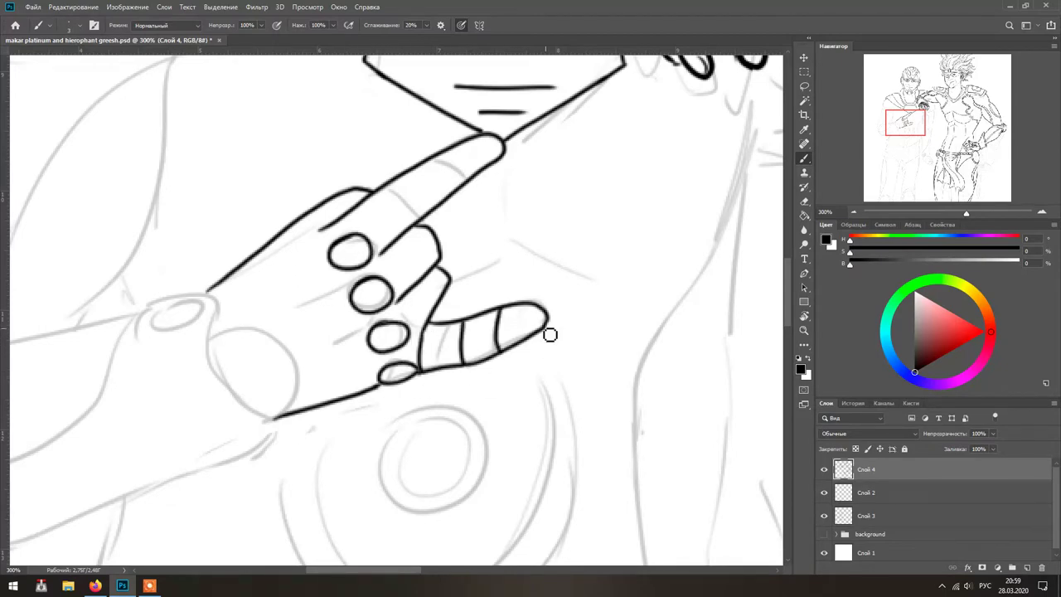
- Ink the finger bases, the index finger's joint bands and the tendon lines on the back of the hand
left_click_drag(347, 218, 406, 291)
left_click_drag(399, 300, 422, 326)
left_click_drag(402, 184, 430, 212)
left_click_drag(438, 156, 464, 180)
left_click_drag(324, 229, 225, 276)
left_click_drag(374, 329, 303, 359)
left_click_drag(351, 284, 280, 313)
- Ink the wrist joint and the forearm guard with its curved inner edge and the small oval near the wrist
left_click_drag(210, 335, 273, 422)
mouse_move(274, 423)
left_mouse_down()
mouse_move(494, 415)
mouse_move(528, 379)
left_mouse_up()
mouse_move(132, 433)
left_mouse_down()
mouse_move(174, 483)
mouse_move(531, 381)
left_mouse_up()
left_click_drag(132, 431, 356, 330)
key("ctrl+z")
mouse_move(474, 267)
left_mouse_down()
mouse_move(531, 378)
mouse_move(383, 294)
mouse_move(192, 445)
left_mouse_up()
left_click_drag(405, 280, 407, 282)
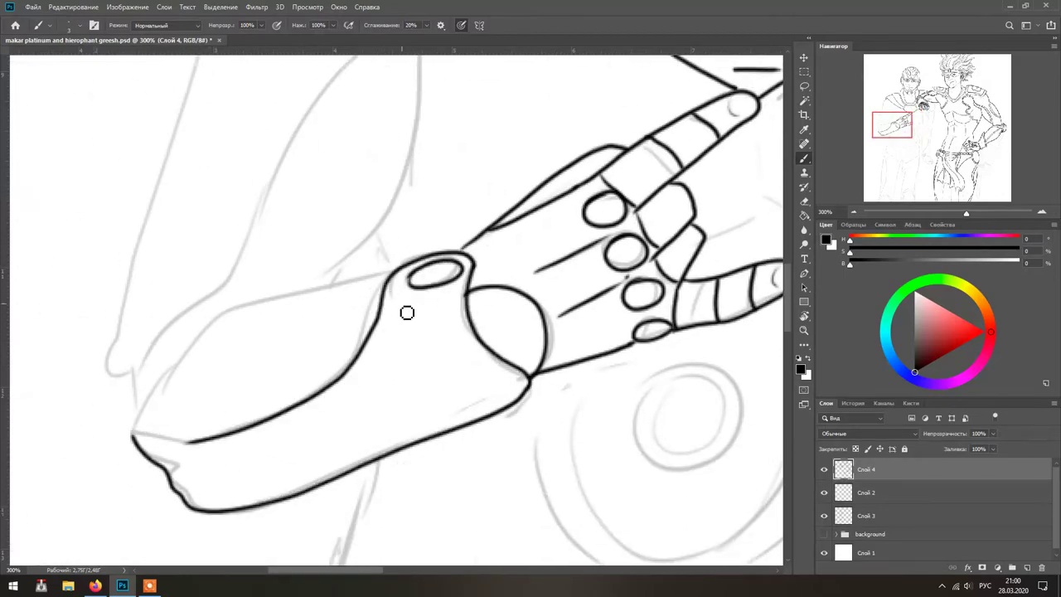
- Ink the inner contour of the bent upper arm from the mantle's edge down to the forearm guard
left_click_drag(892, 125, 906, 90)
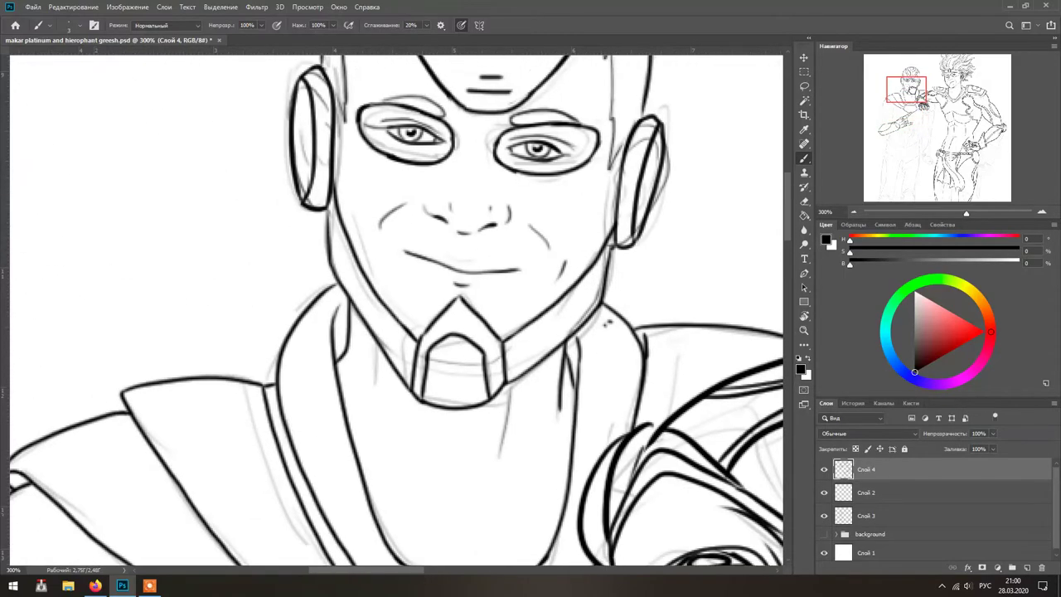
left_click_drag(622, 241, 450, 171)
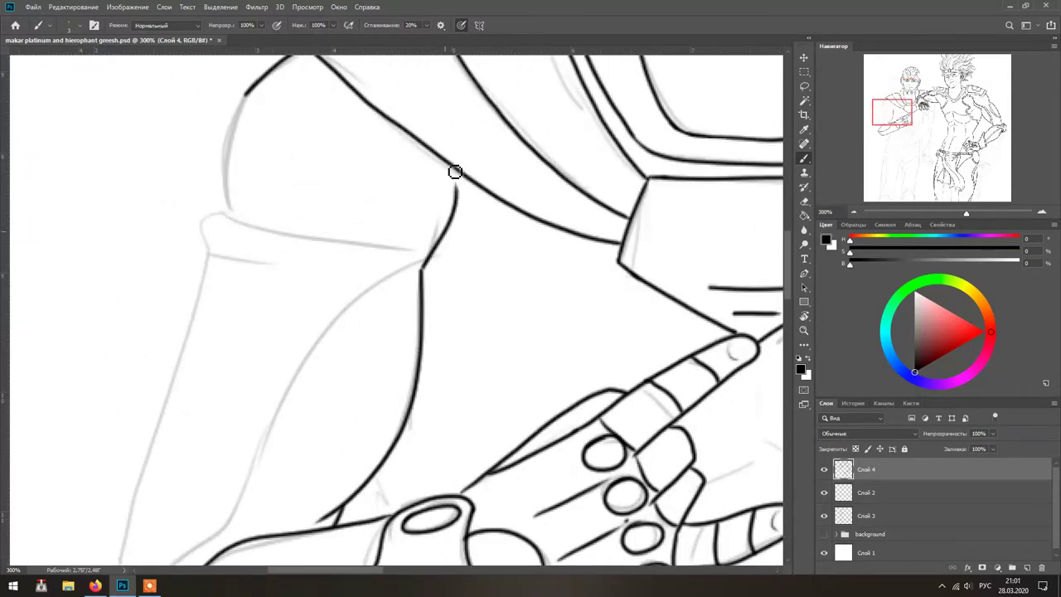
key("ctrl+BackSpace")
key("ctrl+1")
key("ctrl+z")
scroll(350, 234, "up", 3)
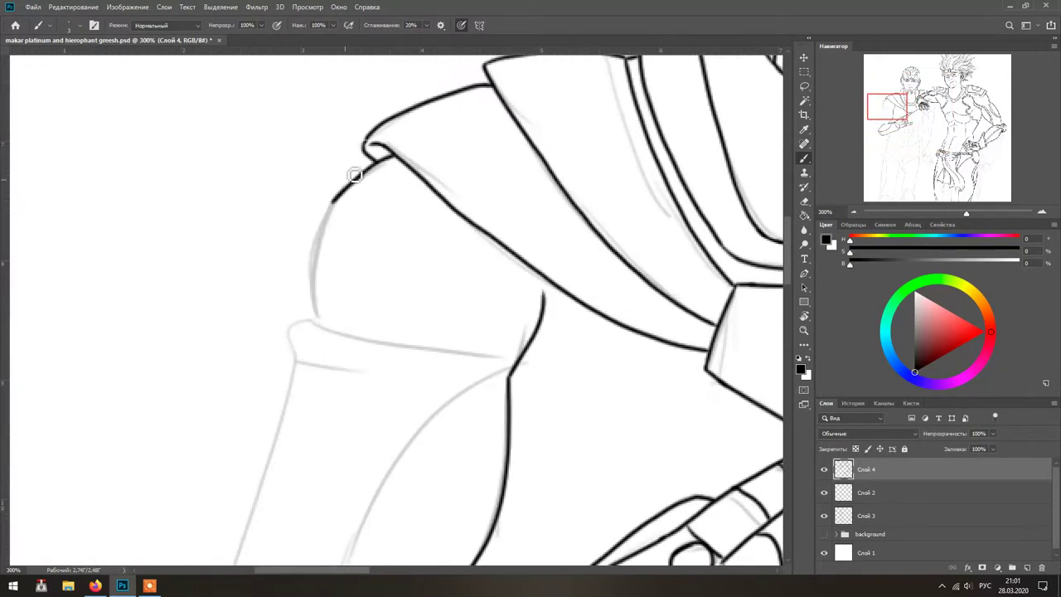
- Ink the shoulder's outer curve, the upper arm band and the arm's outer contour down to the elbow, redoing one stroke
left_click_drag(356, 174, 478, 194)
left_click_drag(543, 147, 344, 414)
key("ctrl+z")
left_click_drag(236, 464, 252, 514)
left_click_drag(330, 136, 222, 489)
mouse_move(348, 112)
left_mouse_down()
mouse_move(550, 157)
mouse_move(367, 284)
mouse_move(503, 335)
left_mouse_up()
- Ink the contours of the masked man's lowered arm from the shoulder down along the forearm
key("ctrl+0")
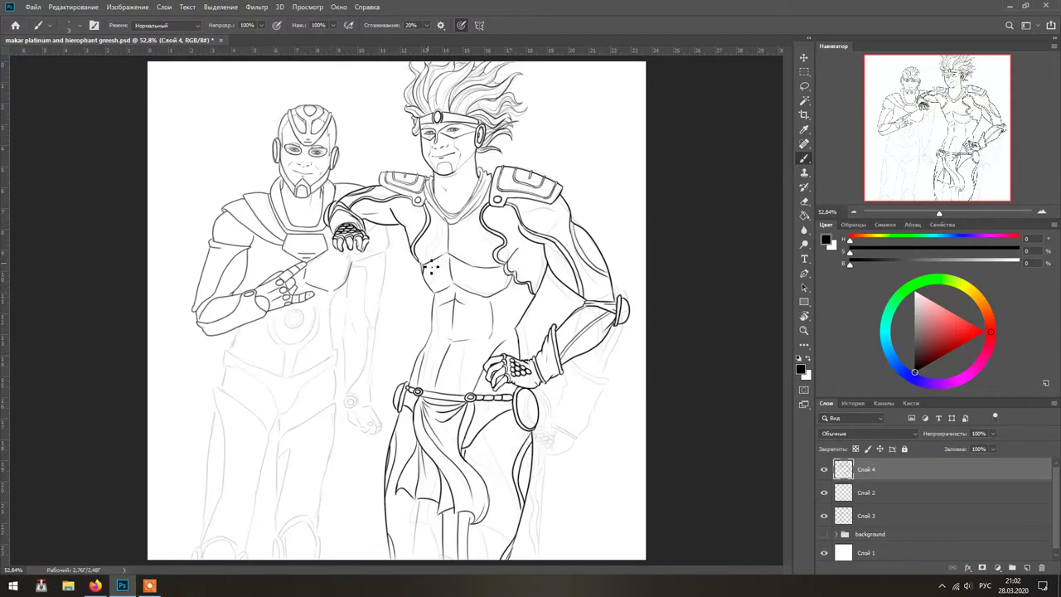
key("ctrl+1")
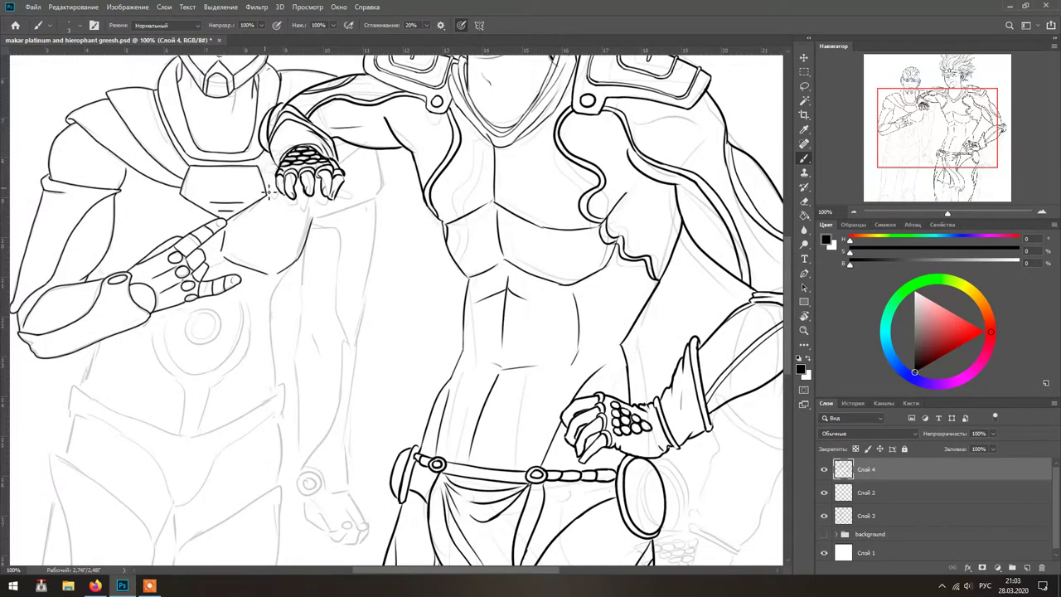
scroll(380, 206, "down", 1)
mouse_move(308, 190)
left_mouse_down()
mouse_move(344, 304)
mouse_move(297, 439)
left_mouse_up()
left_click_drag(372, 189, 353, 309)
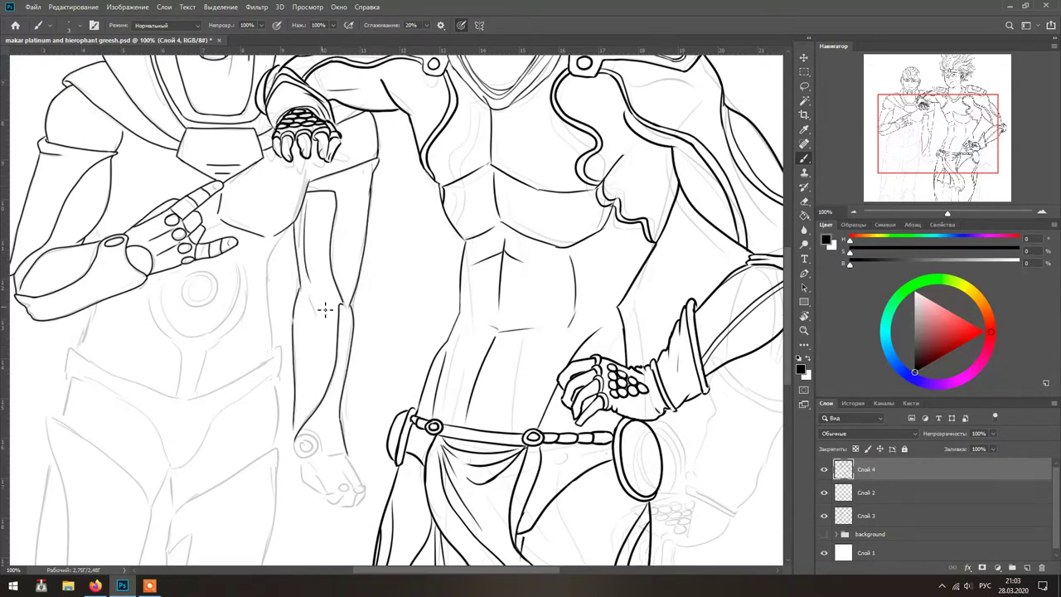
- Ink the lowered arm's forearm cuff with its round wrist disc and the outline of the fist below
scroll(469, 268, "down", 2)
scroll(334, 180, "up", 2)
left_click_drag(334, 180, 477, 424)
scroll(477, 423, "down", 10)
mouse_move(344, 419)
left_mouse_down()
mouse_move(296, 406)
mouse_move(346, 370)
left_mouse_up()
left_click_drag(389, 414, 473, 405)
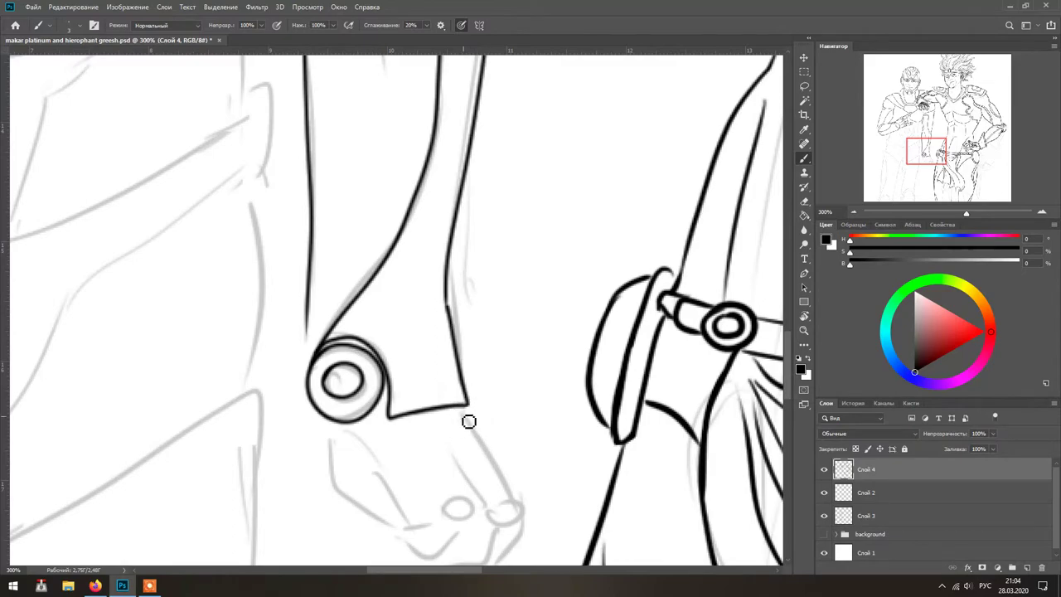
mouse_move(299, 448)
left_mouse_down()
mouse_move(436, 307)
mouse_move(415, 390)
left_mouse_up()
left_click_drag(434, 339, 548, 448)
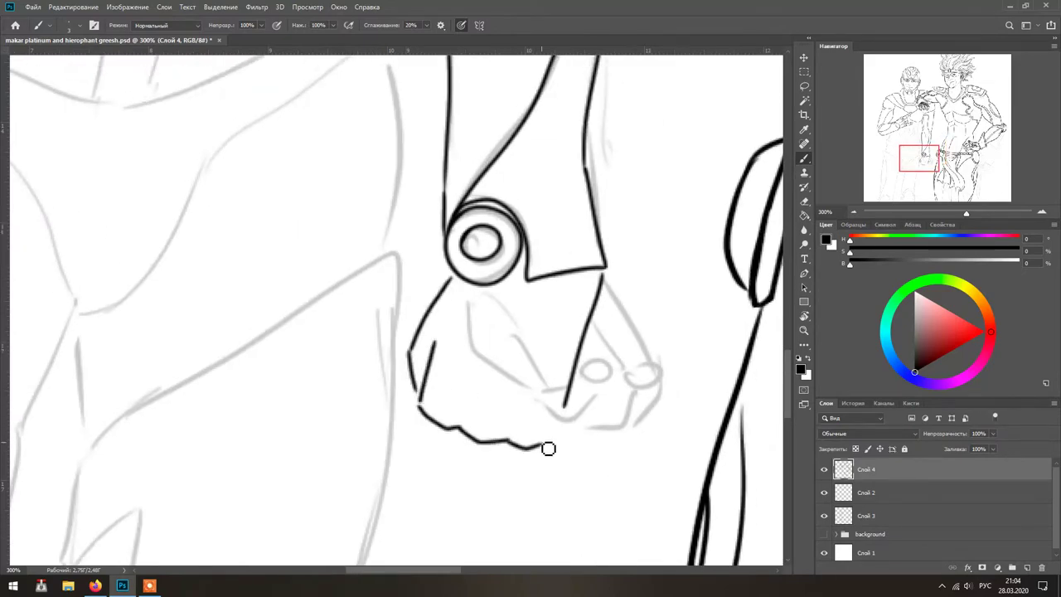
- Redraw the lowered arm's wrist disc as a narrow oval and ink the chest's lower edge beside the pointing hand
key("ctrl+0")
scroll(364, 400, "up", 4)
mouse_move(312, 379)
left_mouse_down()
mouse_move(300, 427)
mouse_move(310, 435)
mouse_move(412, 433)
mouse_move(393, 131)
mouse_move(302, 383)
left_mouse_up()
left_click_drag(446, 450, 597, 311)
mouse_move(435, 378)
left_mouse_down()
mouse_move(481, 402)
mouse_move(531, 383)
mouse_move(507, 392)
left_mouse_up()
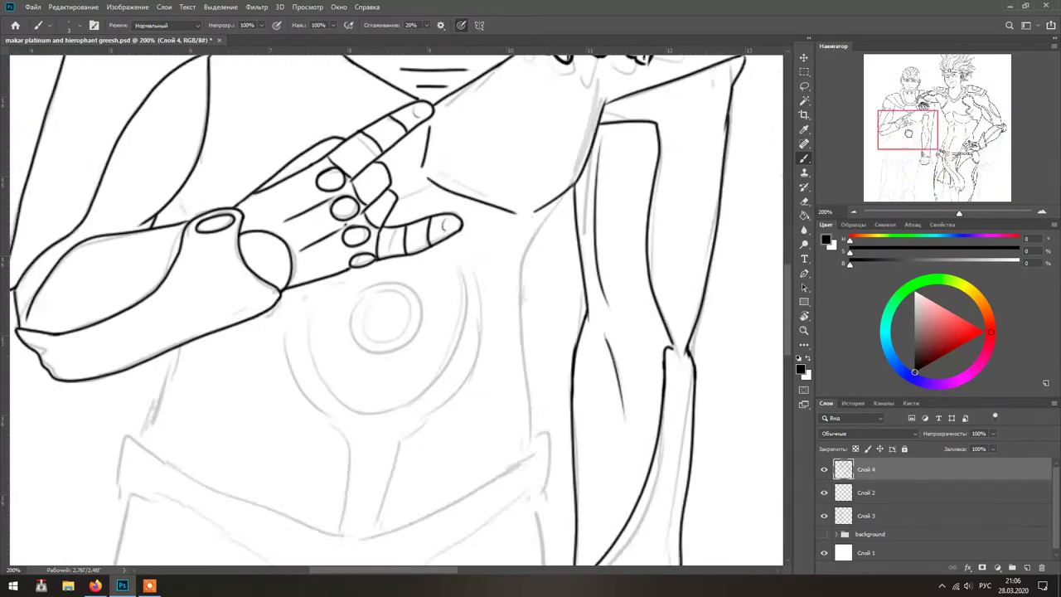
scroll(386, 370, "down", 3)
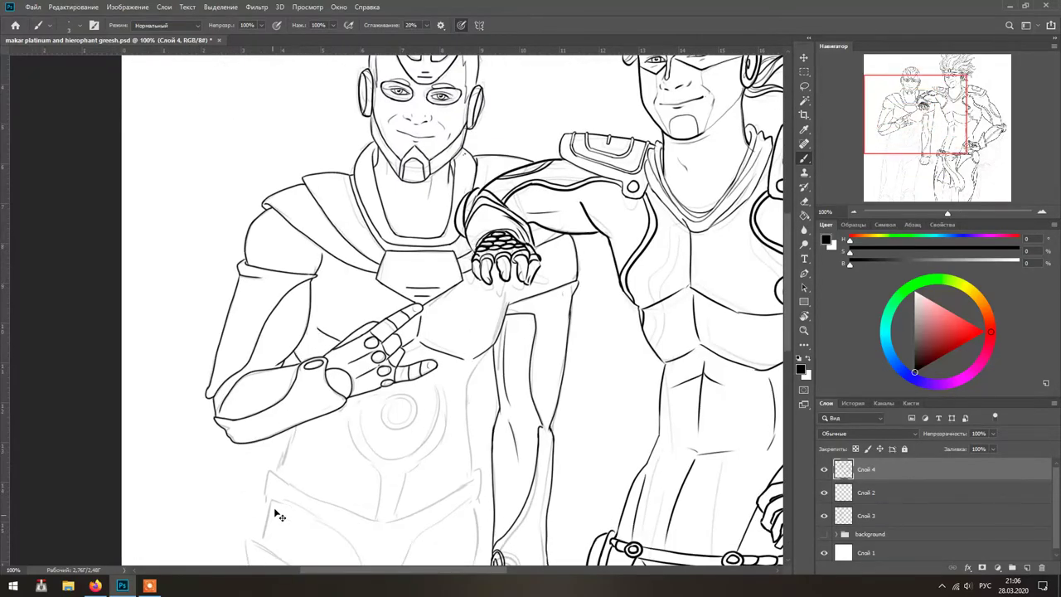
scroll(427, 428, "down", 5)
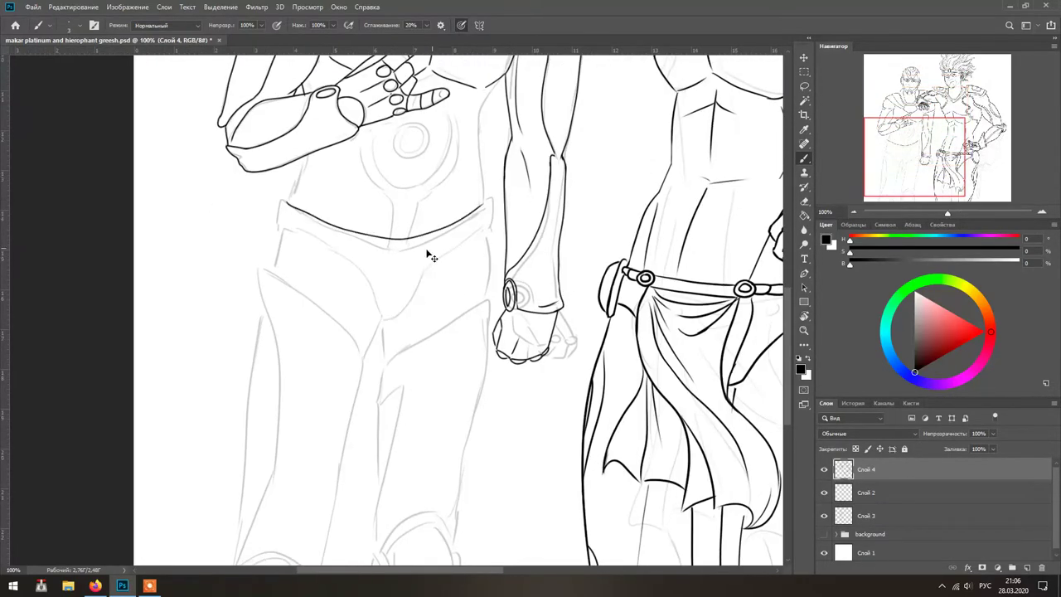
scroll(428, 254, "up", 4)
scroll(437, 347, "down", 2)
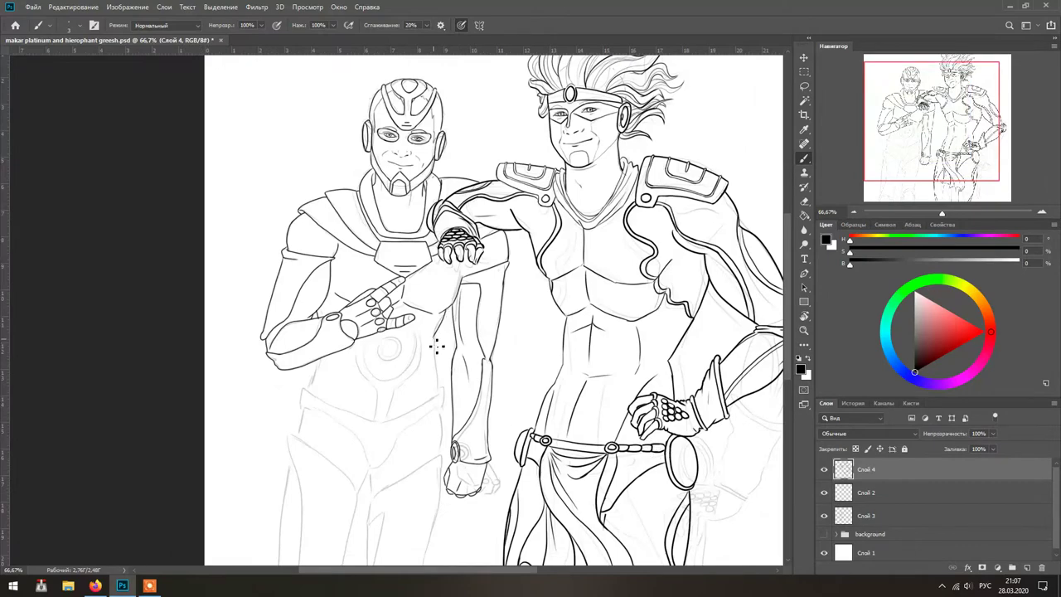
- Ink both side contours of the masked man's torso from below the arms down to the hips
scroll(331, 317, "up", 4)
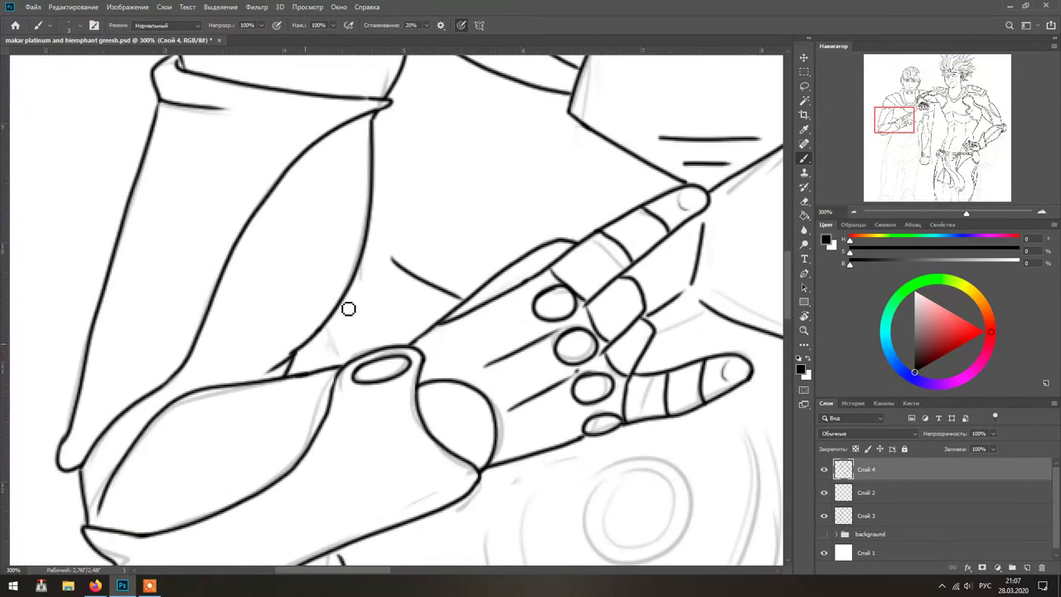
scroll(348, 307, "down", 3)
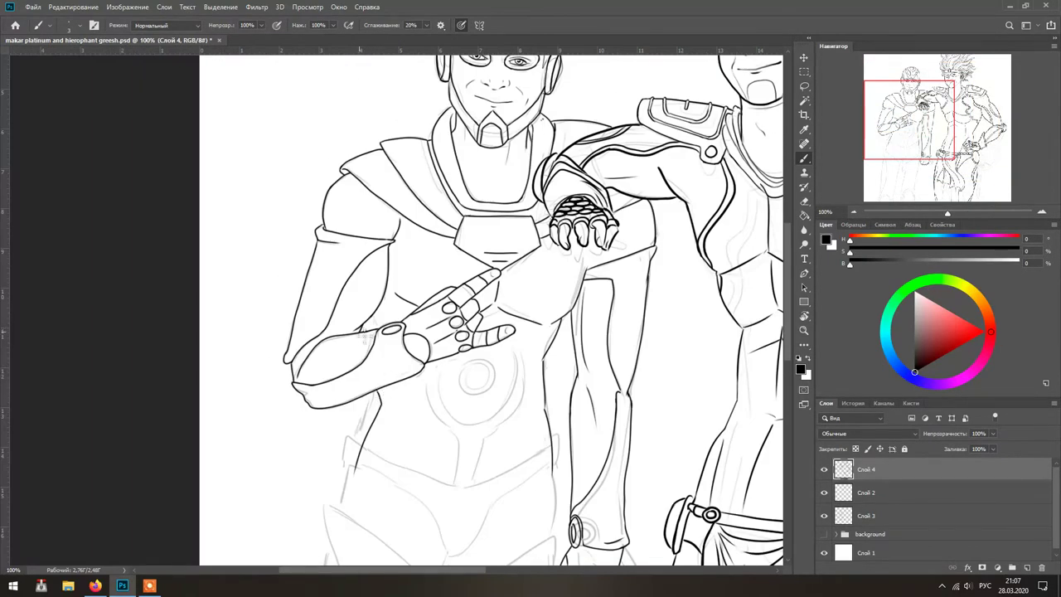
left_click_drag(491, 386, 480, 361)
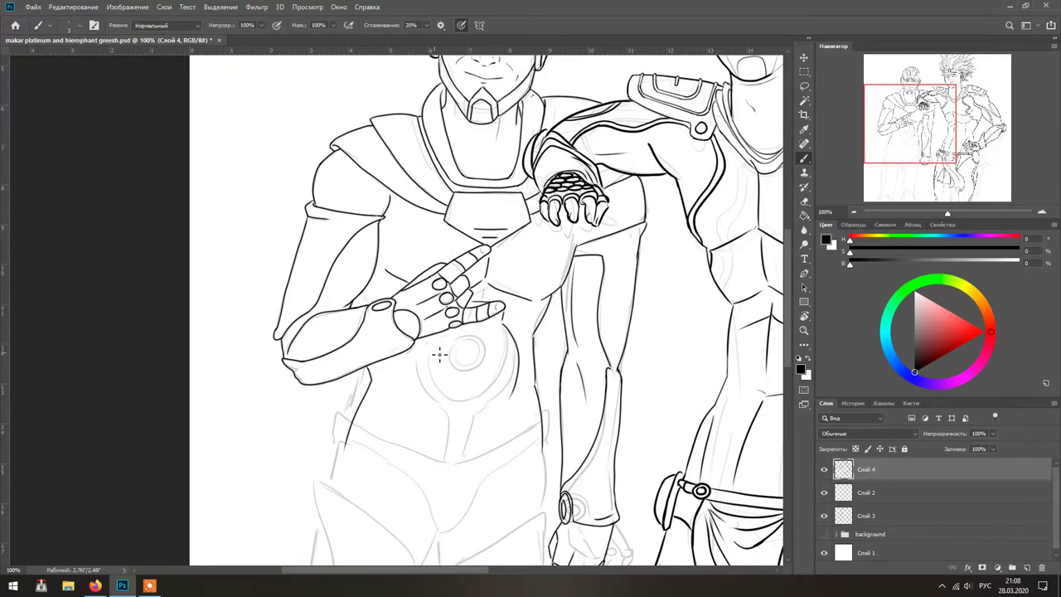
- Ink the waistband with its raised side ends, the brief-shaped hip armour and two vertical lines up the abdomen
scroll(237, 376, "down", 2)
scroll(308, 430, "up", 2)
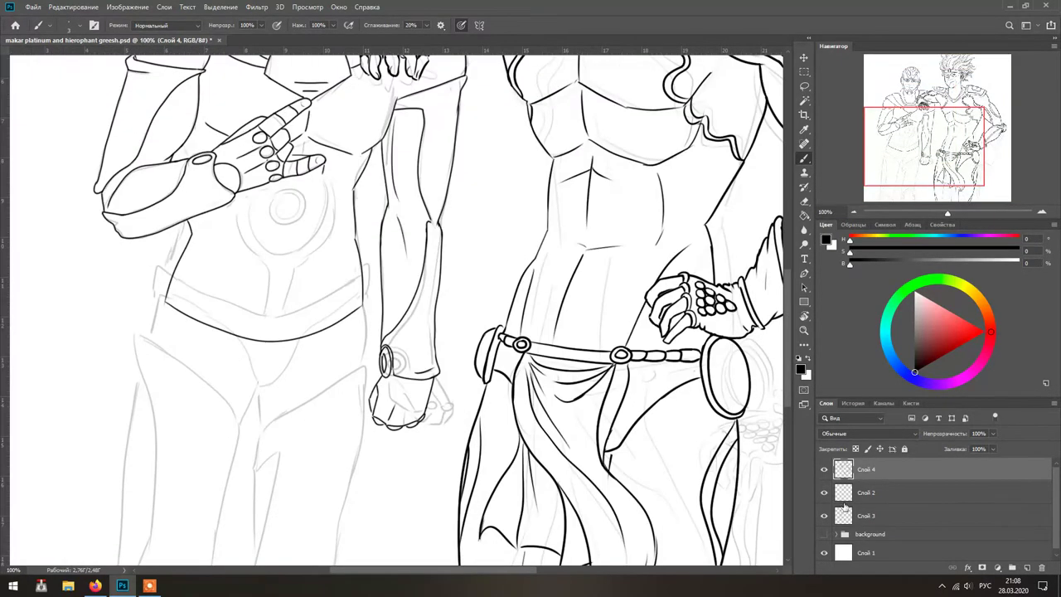
left_click_drag(303, 368, 365, 305)
scroll(339, 351, "down", 2)
scroll(313, 398, "up", 2)
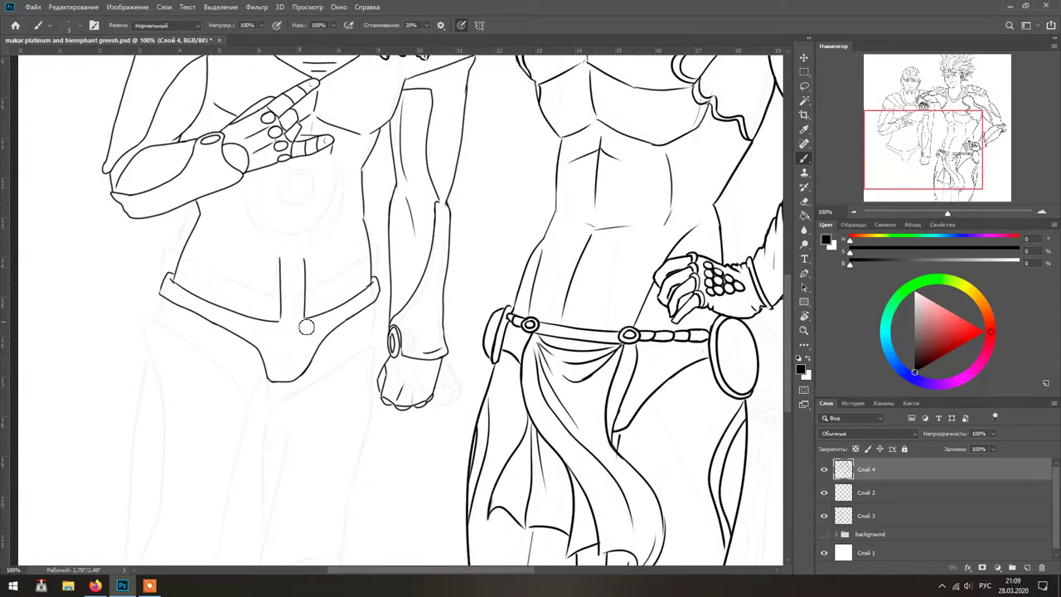
- Ink the two large curved sides of the belly plate above the vertical abdomen lines
scroll(300, 323, "up", 2)
scroll(305, 308, "up", 8)
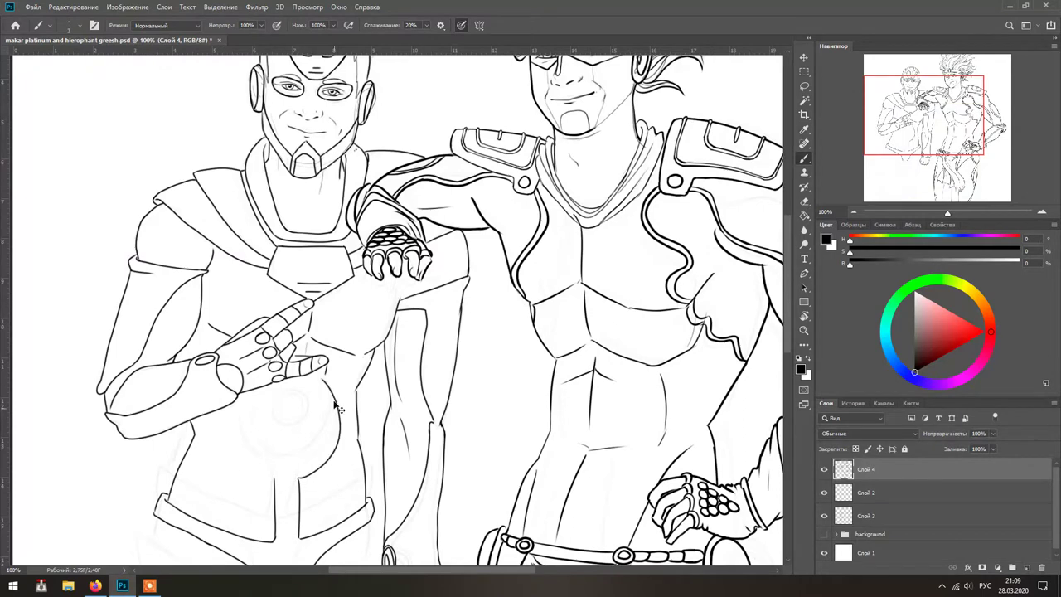
mouse_move(249, 388)
left_mouse_down()
mouse_move(254, 457)
mouse_move(274, 477)
left_mouse_up()
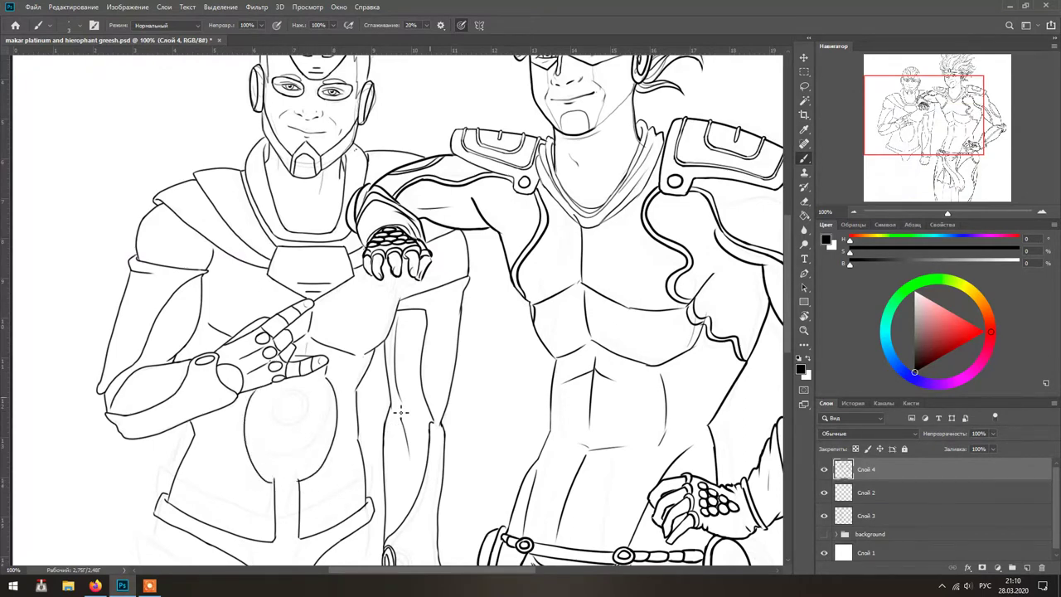
- Rework the belly plate's lower curves so both sides join the vertical abdomen lines
scroll(318, 481, "up", 4)
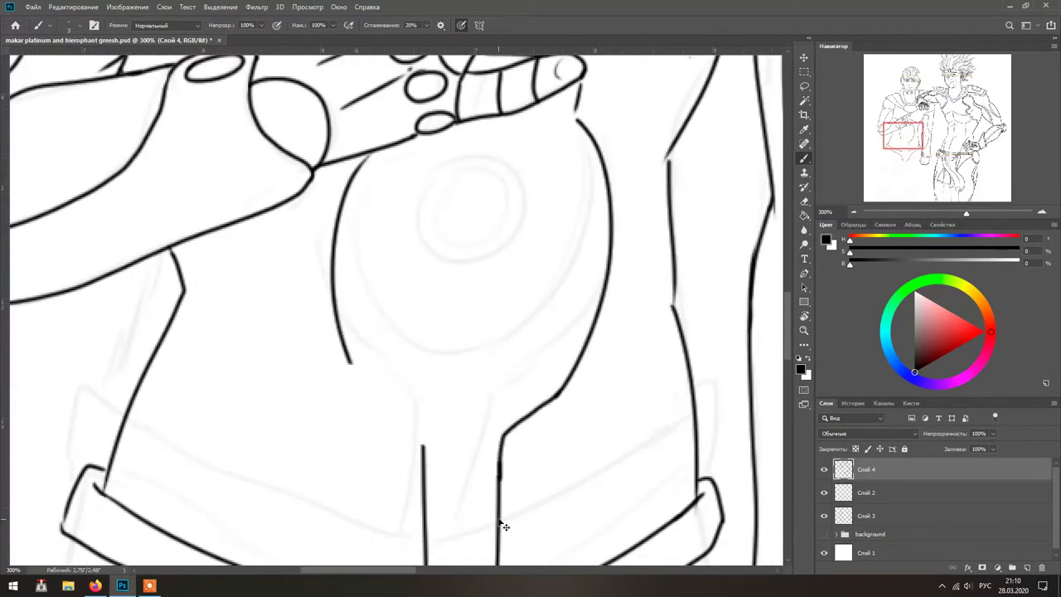
mouse_move(555, 396)
left_mouse_down()
mouse_move(509, 434)
mouse_move(499, 475)
left_mouse_up()
left_click_drag(415, 425, 348, 363)
key("ctrl+z")
left_click_drag(406, 421, 348, 362)
mouse_move(423, 431)
left_mouse_down()
mouse_move(423, 456)
mouse_move(423, 433)
left_mouse_up()
- Ink the belly plate's inner ring and the double oval at its centre, redoing the failed strokes
key("ctrl+minus")
left_click_drag(515, 166, 457, 372)
key("ctrl+z")
mouse_move(516, 208)
left_mouse_down()
mouse_move(456, 372)
mouse_move(485, 370)
left_mouse_up()
left_click_drag(395, 213, 524, 253)
key("ctrl+z")
left_click_drag(525, 204, 522, 274)
mouse_move(447, 224)
left_mouse_down()
mouse_move(481, 246)
mouse_move(452, 224)
mouse_move(448, 473)
mouse_move(477, 235)
left_mouse_up()
- Ink the small side plates with round details on both sides of the masked man's waist
left_click_drag(282, 292, 358, 226)
left_click_drag(610, 295, 604, 222)
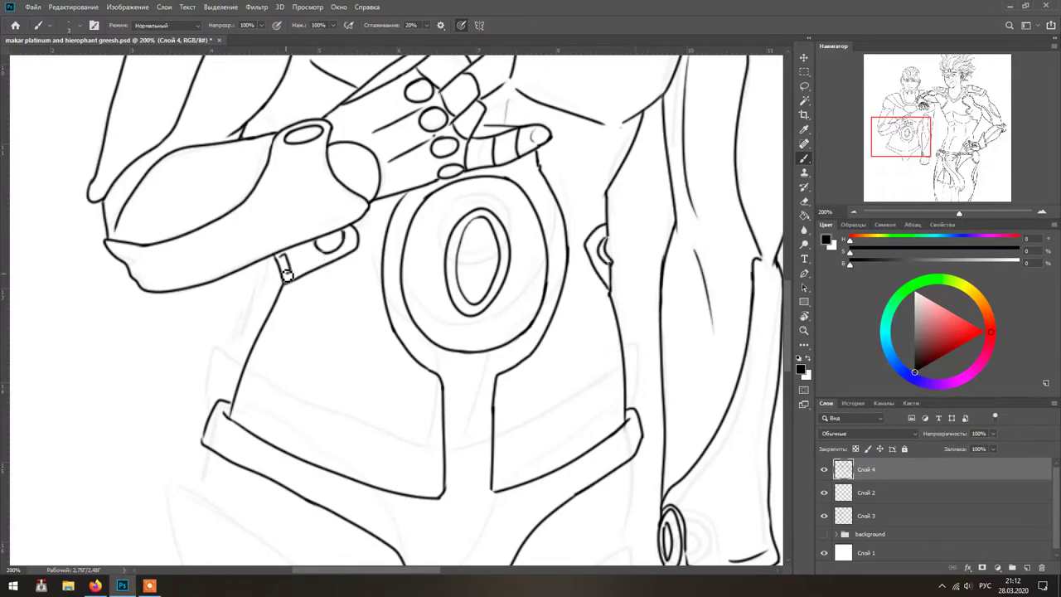
scroll(592, 386, "up", 5)
left_click_drag(435, 300, 510, 258)
left_click_drag(404, 249, 336, 296)
mouse_move(433, 356)
left_mouse_down()
mouse_move(398, 179)
mouse_move(415, 148)
left_mouse_up()
- Ink the masked man's thigh contours below the hip armour, including the long curved panel on the outer thigh
scroll(531, 308, "down", 6)
key("ctrl+minus")
left_click_drag(404, 373, 400, 402)
left_click_drag(282, 306, 309, 468)
left_click_drag(305, 522, 277, 566)
left_click_drag(394, 416, 358, 565)
left_click_drag(287, 340, 268, 565)
- Ink the second thigh with its notched inner panel and the rounded knee guards of both legs
key("ctrl+plus")
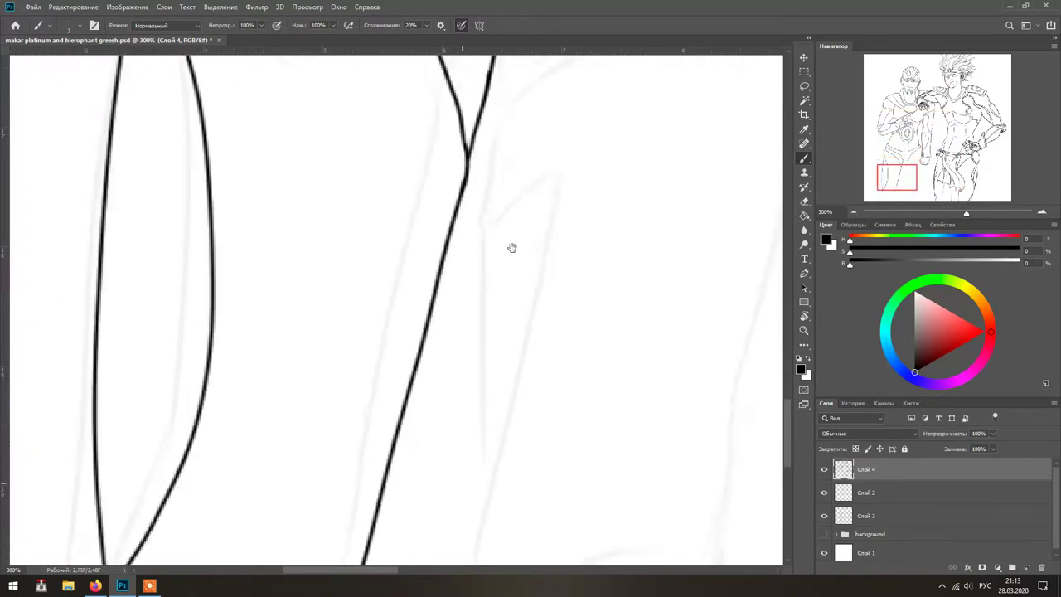
key("ctrl+minus")
key("ctrl+minus")
key("ctrl+plus")
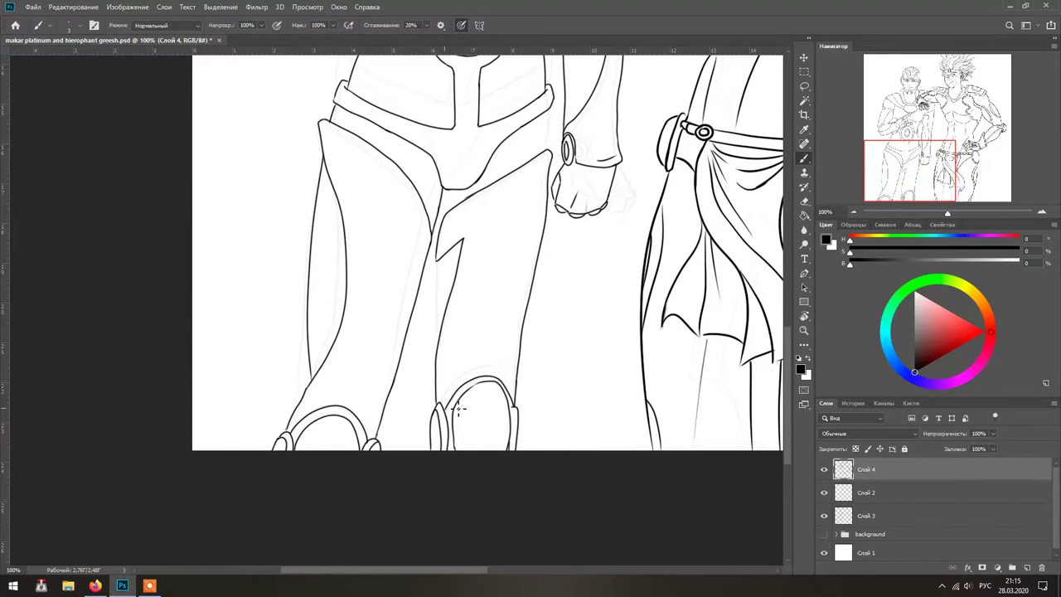
- Hide sketch layers Слой 2 and Слой 3 beneath the white Слой 1 and rename the line-art layer as line
scroll(489, 537, "down", 3)
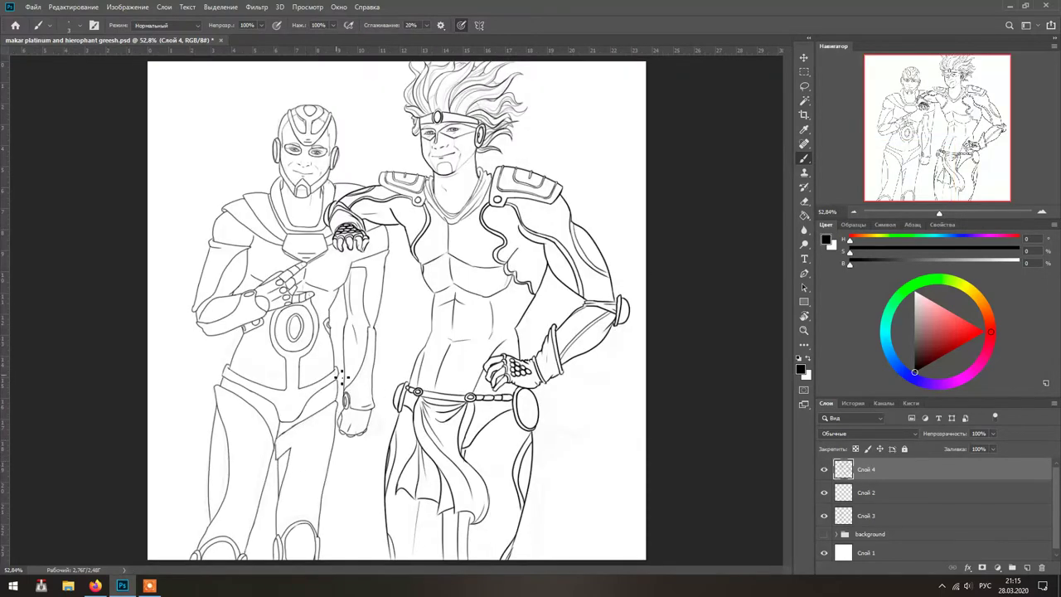
key("ctrl+z")
key("ctrl+z")
key("ctrl+z")
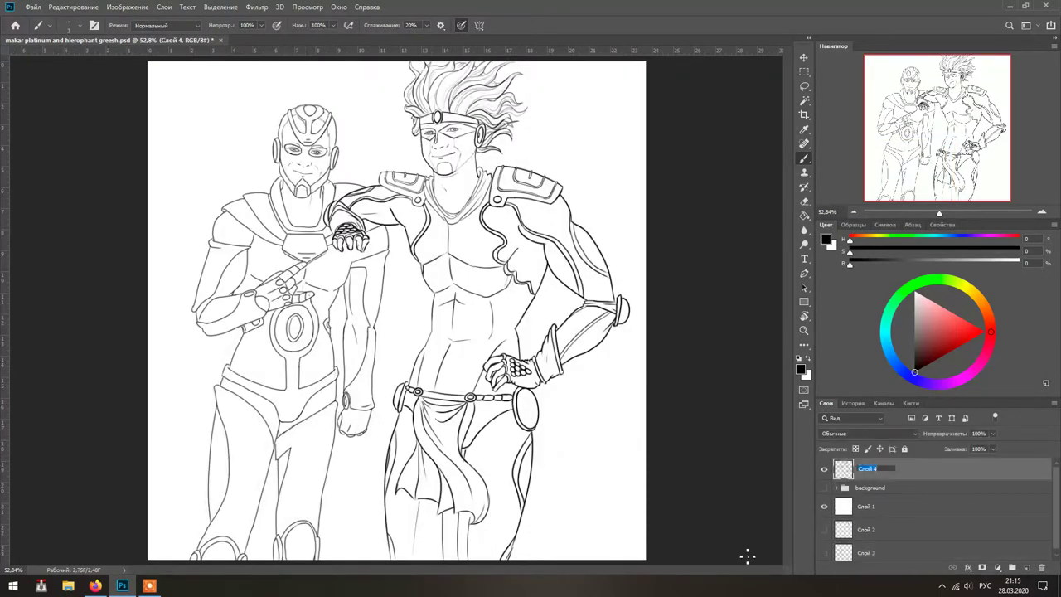
type("line")
key("Return")
- Inspect the finished line art up close across the thighs, the loincloth and the gloved hand on the hip
key("ctrl+plus")
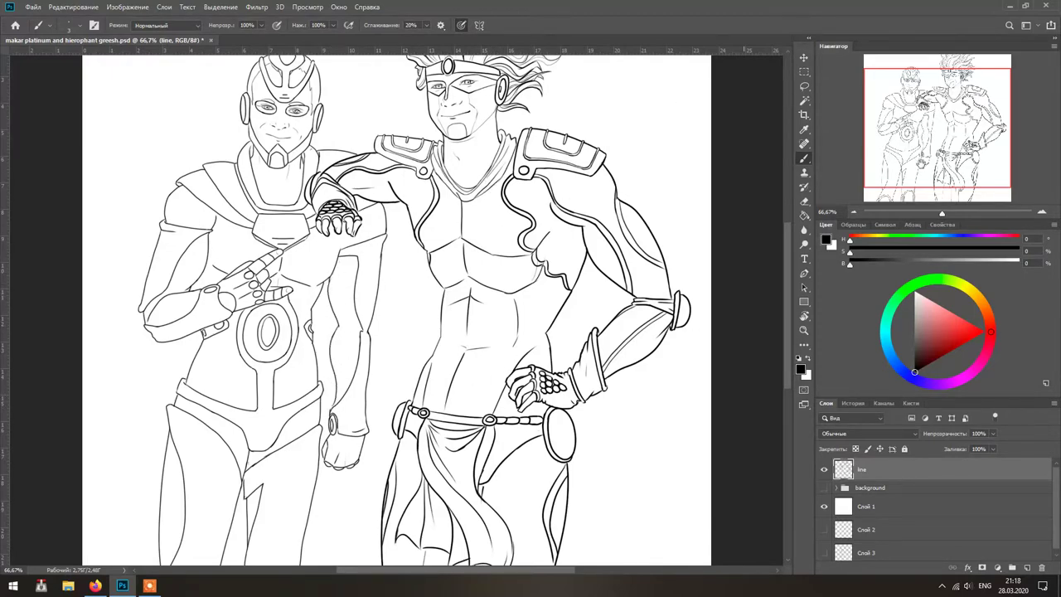
scroll(189, 543, "up", 3)
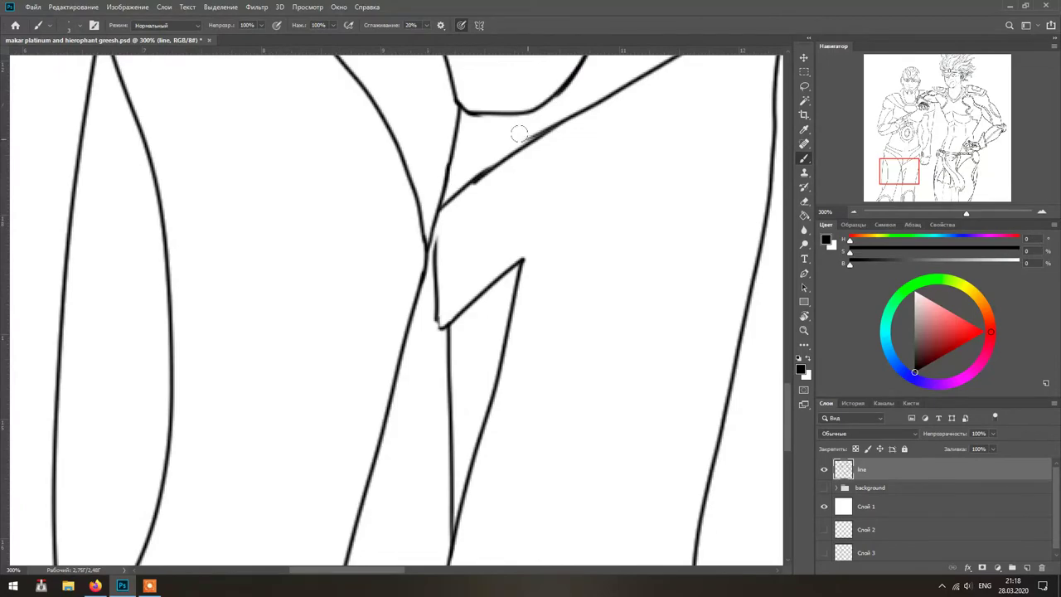
scroll(509, 327, "down", 5)
scroll(474, 389, "right", 10)
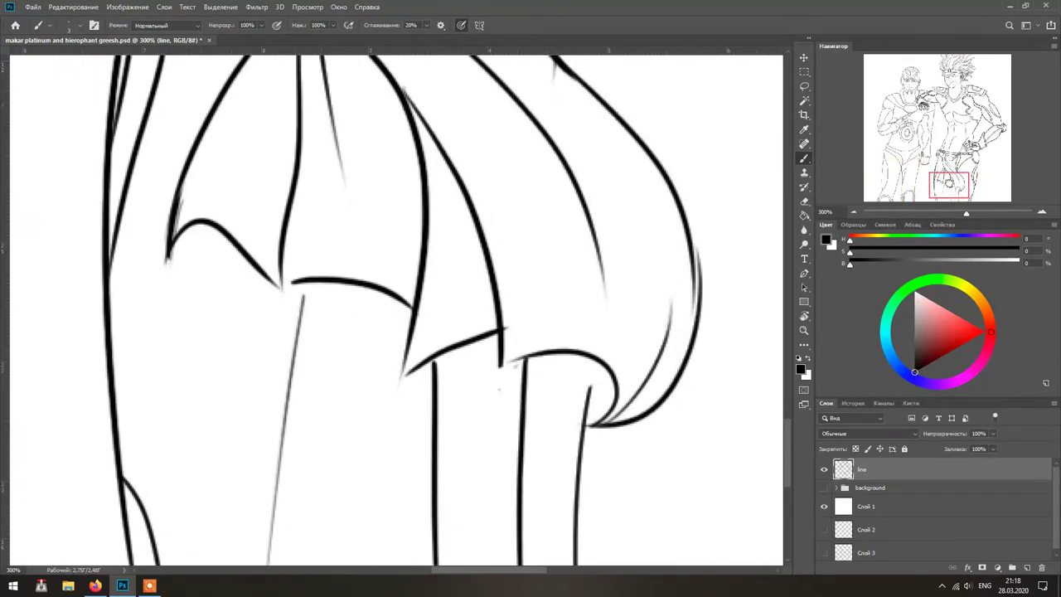
scroll(587, 501, "down", 4)
scroll(588, 502, "up", 10)
scroll(588, 502, "right", 6)
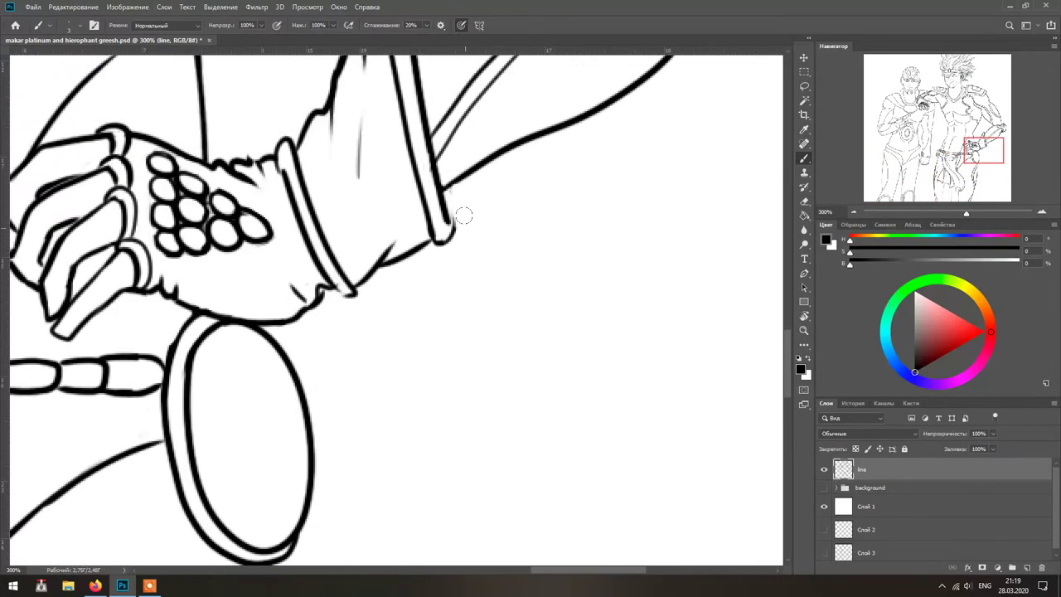
- Add a new layer beneath the line art and paint a light beige colour swatch in the canvas's upper-right corner
scroll(564, 373, "up", 7)
scroll(564, 373, "left", 4)
scroll(542, 323, "down", 2)
key("ctrl+0")
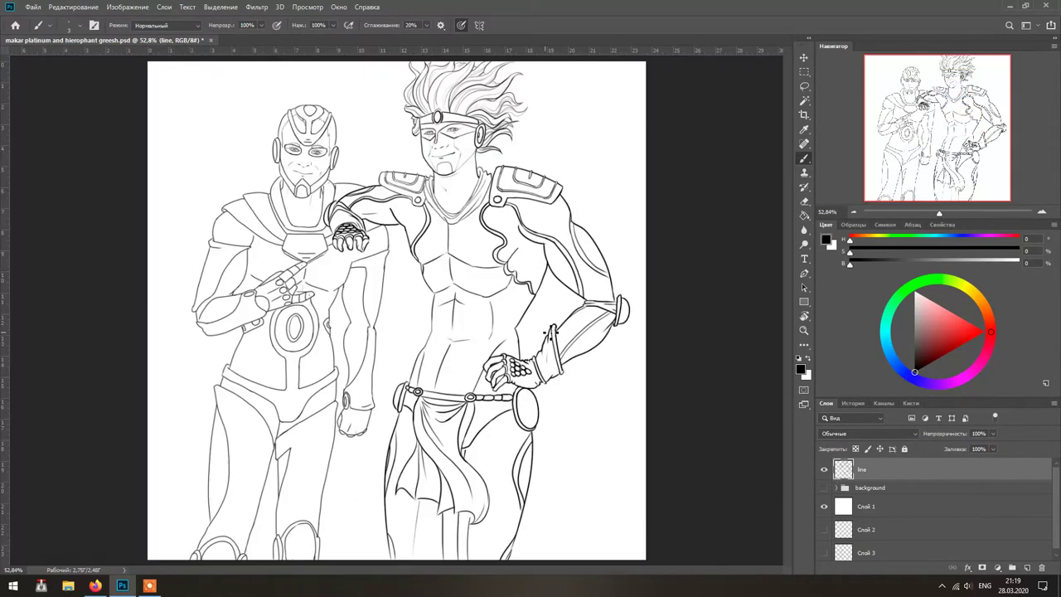
key("ctrl+shift+alt+n")
left_click(979, 297)
left_click(947, 340)
left_click(930, 316)
left_click(928, 308)
left_click_drag(498, 203, 519, 187)
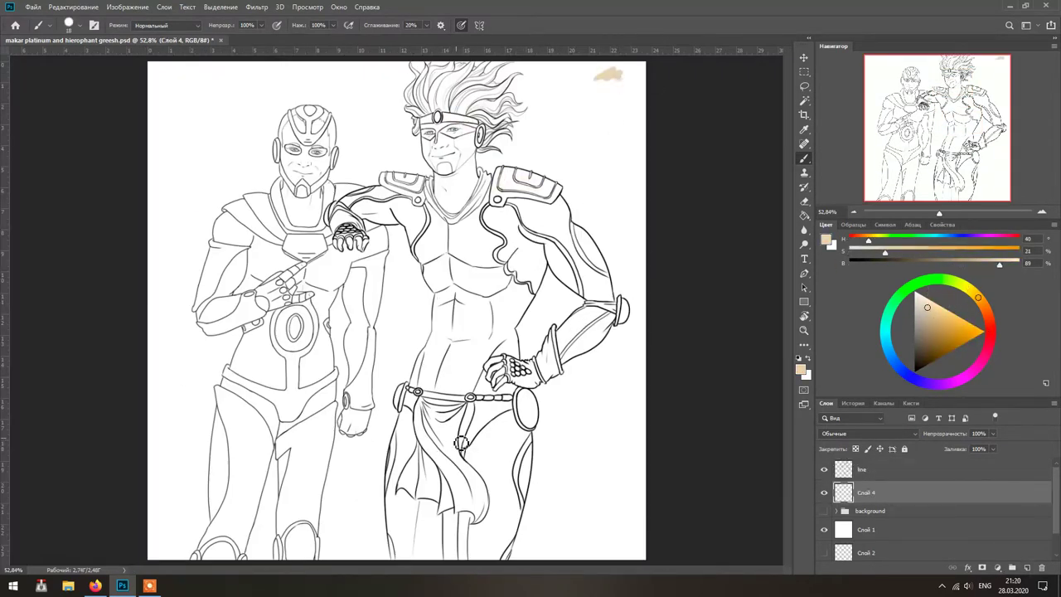
- Test purple tones on the wild-haired figure, undo the strokes, and add lilac (H 272, S 21, B 89) and dark purple swatches
left_click(944, 383)
left_click_drag(450, 237, 471, 354)
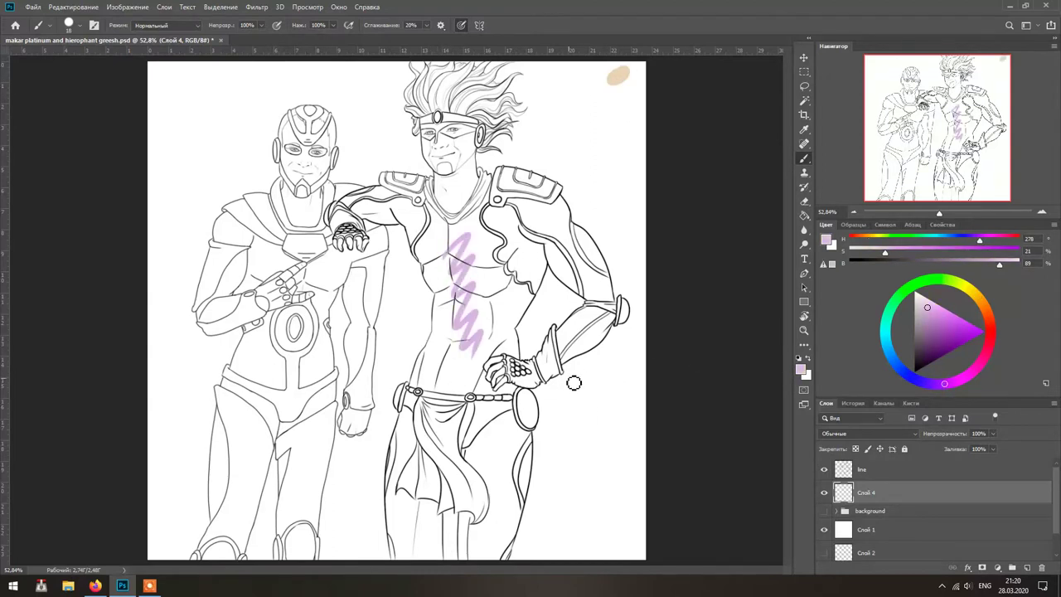
key("ctrl+z")
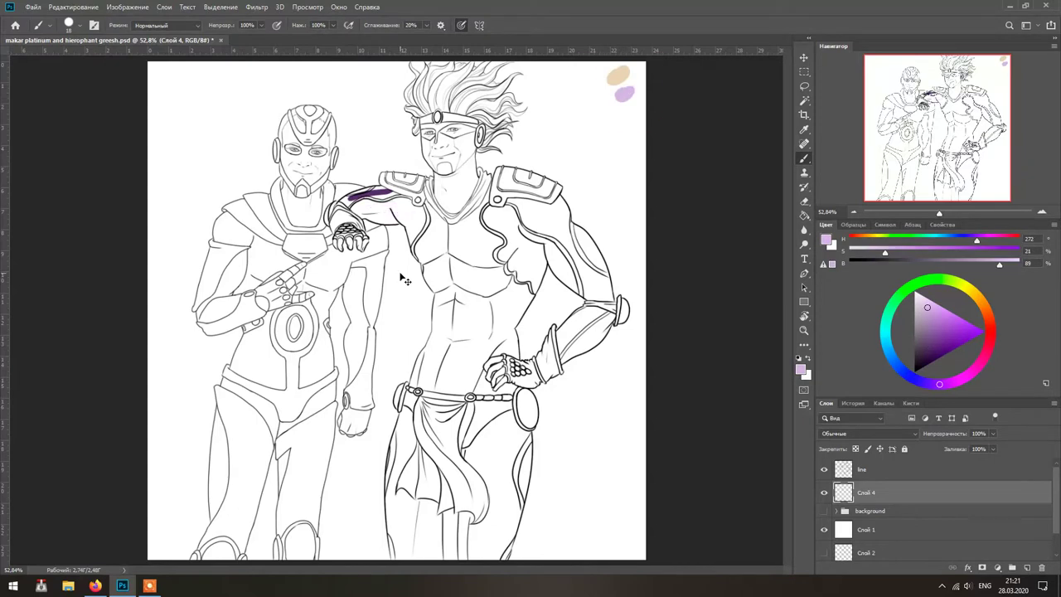
left_click(627, 104)
left_click(623, 93, "alt")
left_click_drag(438, 408, 435, 468)
key("ctrl+z")
- Extend the upper-right palette with pink, pale pink, plum and two grey swatches
left_click(874, 250)
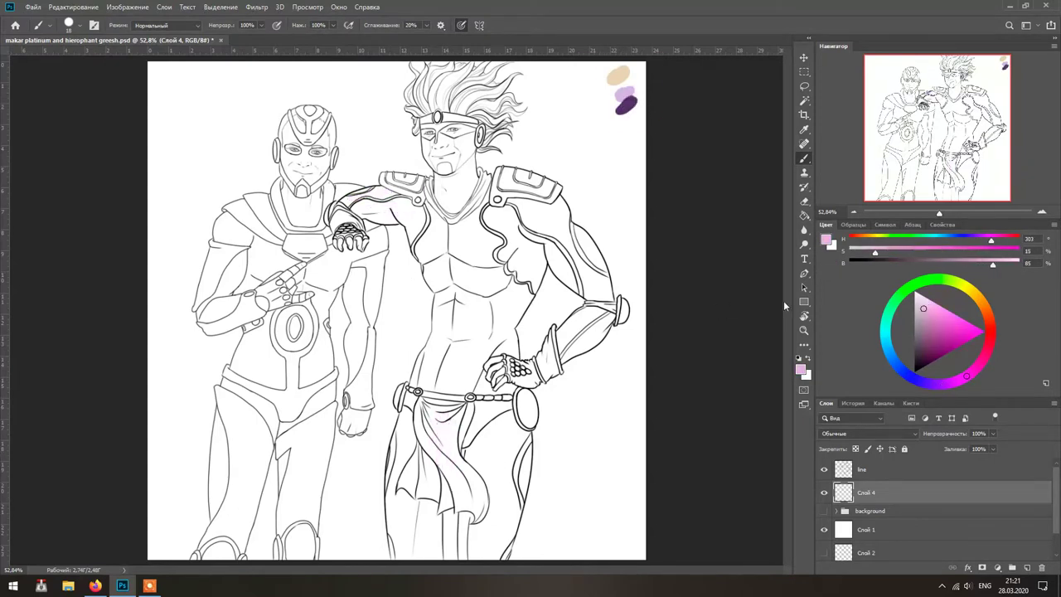
left_click(631, 260, "alt")
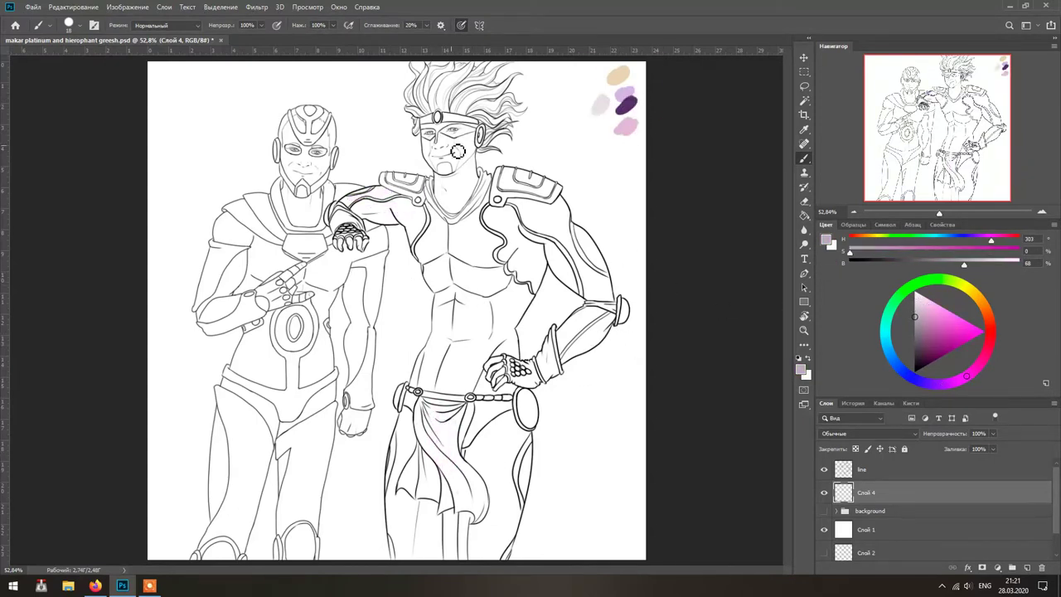
left_click(614, 148, "alt")
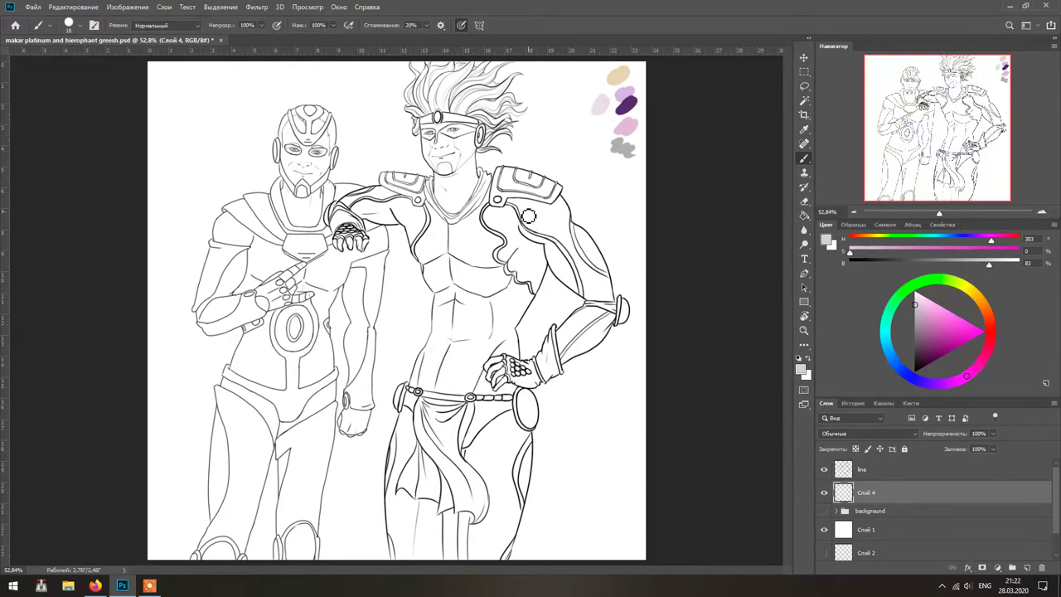
left_click(928, 339)
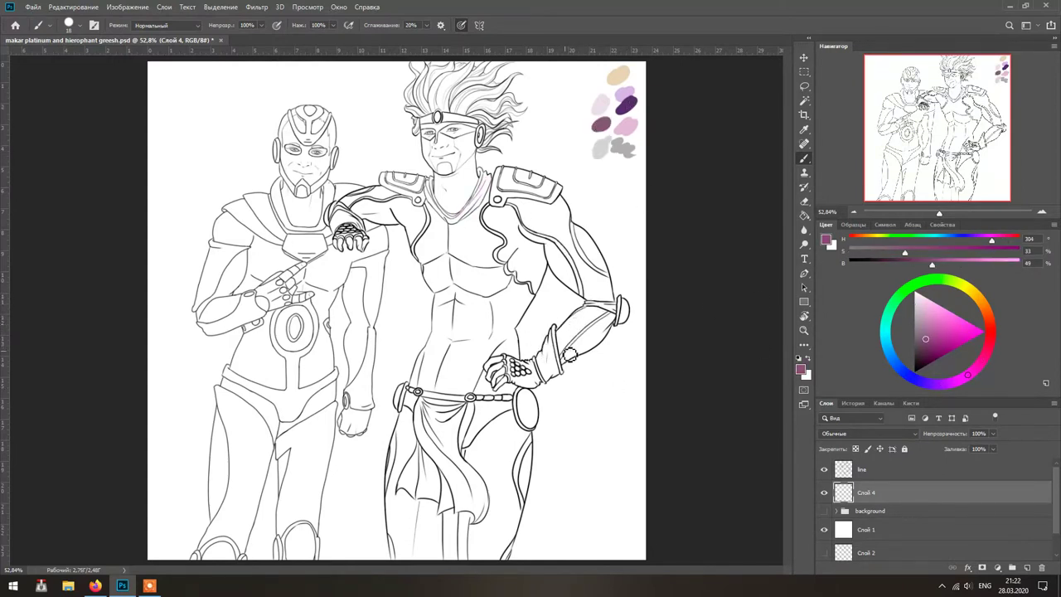
- Make the beige swatch more saturated and paint yellow and teal swatches beside the masked man's head
left_click(618, 75, "alt")
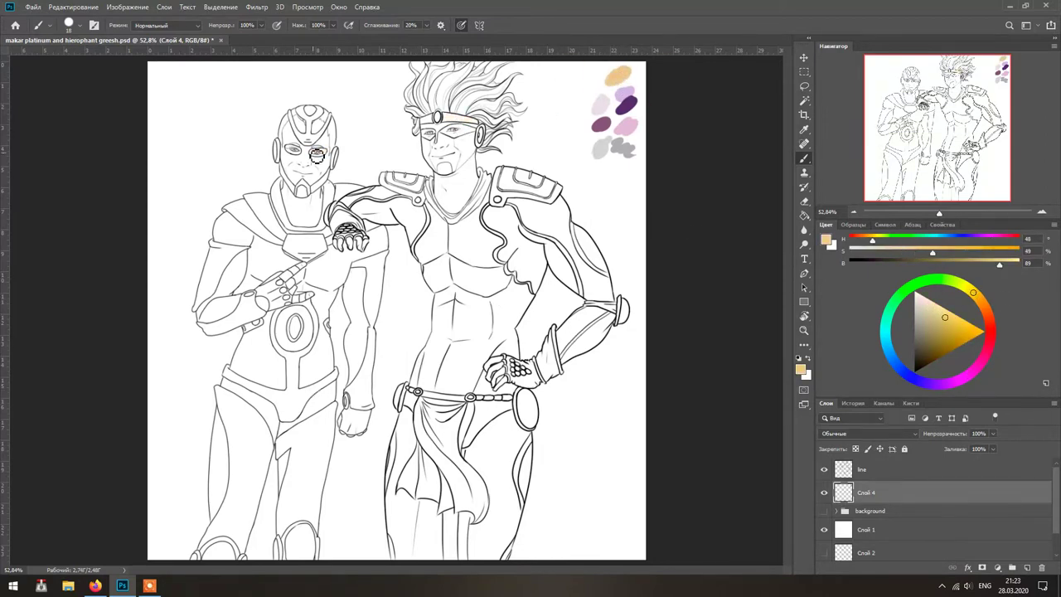
mouse_move(872, 241)
left_mouse_down()
mouse_move(920, 240)
mouse_move(884, 253)
left_mouse_up()
left_click_drag(999, 264, 971, 267)
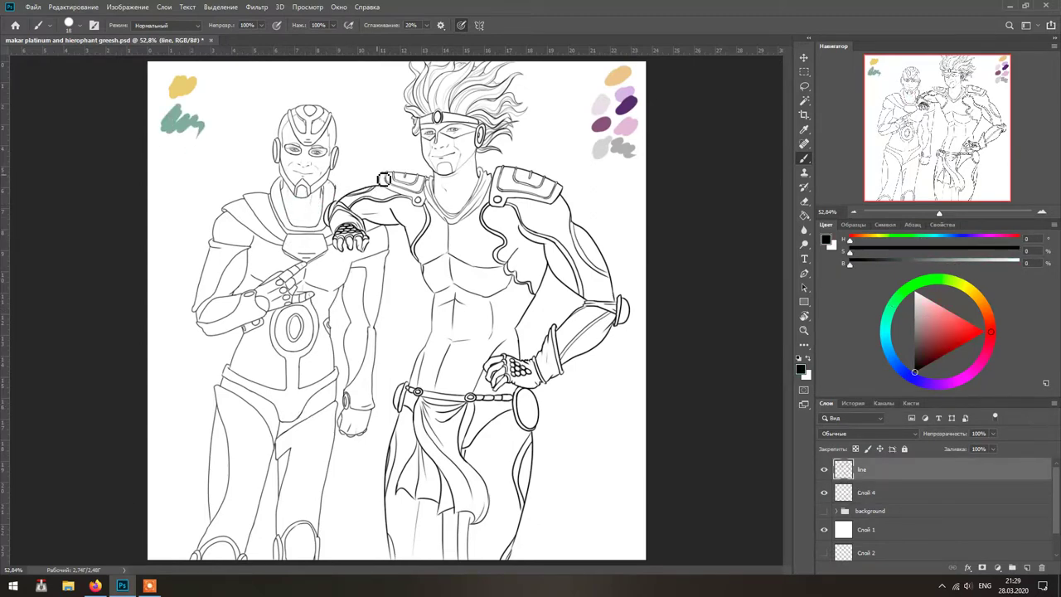
- Rename the swatch layer Слой 4 as color
scroll(386, 161, "up", 2)
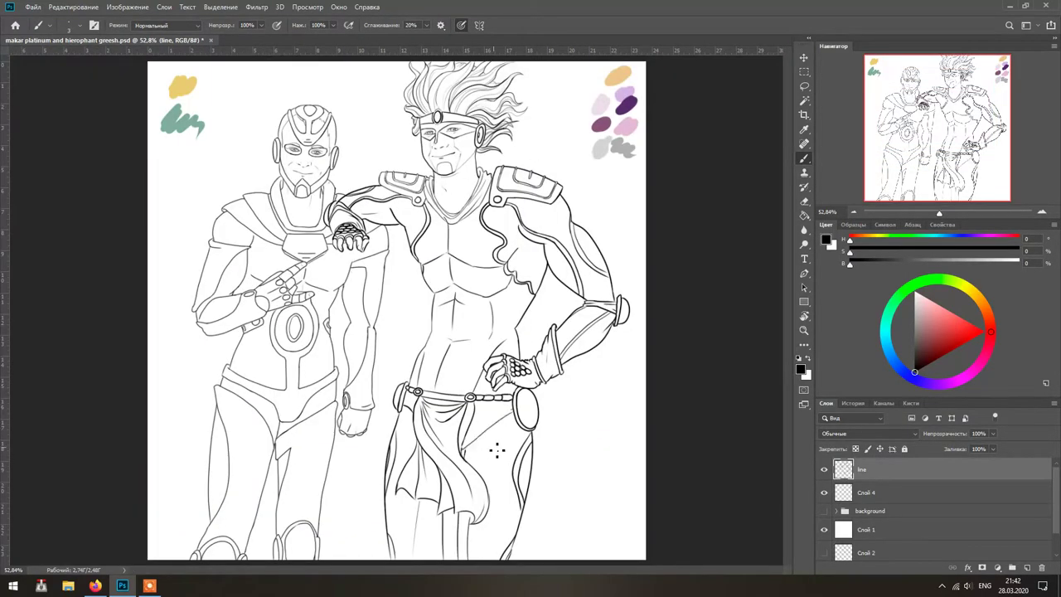
right_click(498, 451)
key("Escape")
left_click(468, 450, "ctrl")
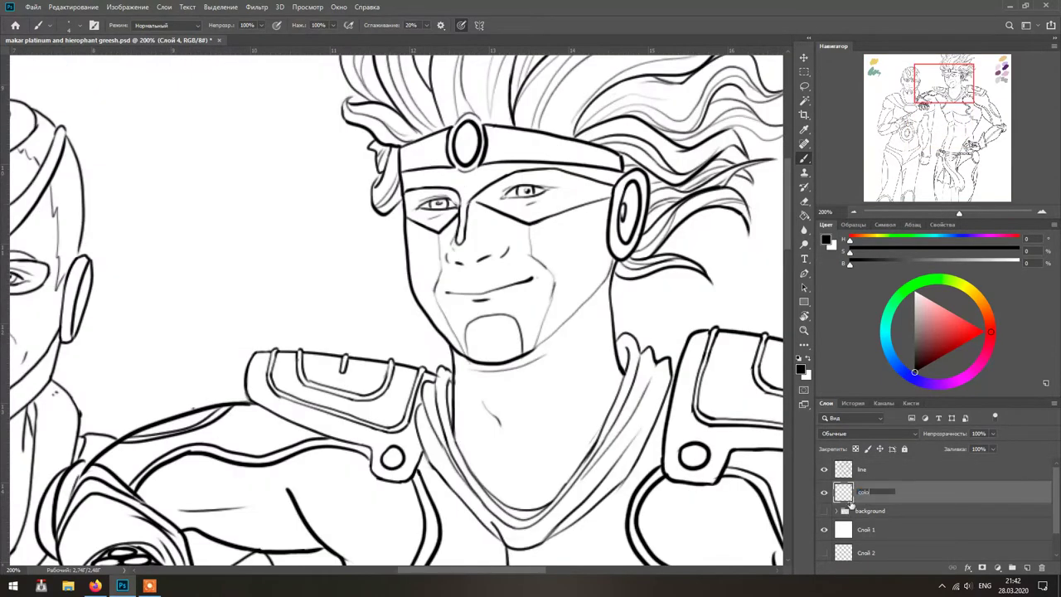
- Select the wild-haired man's hair with the Lasso tool, following the outer strands closely
mouse_move(674, 252)
left_mouse_down()
mouse_move(580, 239)
mouse_move(580, 330)
mouse_move(638, 319)
left_mouse_up()
key("l")
scroll(389, 271, "up", 2)
mouse_move(317, 177)
left_mouse_down()
mouse_move(419, 311)
mouse_move(530, 303)
mouse_move(495, 434)
mouse_move(372, 130)
mouse_move(296, 303)
mouse_move(415, 344)
mouse_move(350, 260)
mouse_move(448, 331)
mouse_move(547, 253)
mouse_move(476, 257)
mouse_move(465, 269)
mouse_move(460, 414)
mouse_move(663, 262)
left_mouse_up()
mouse_move(549, 317)
left_mouse_down()
mouse_move(393, 263)
mouse_move(634, 178)
left_mouse_up()
left_click_drag(572, 302, 532, 380)
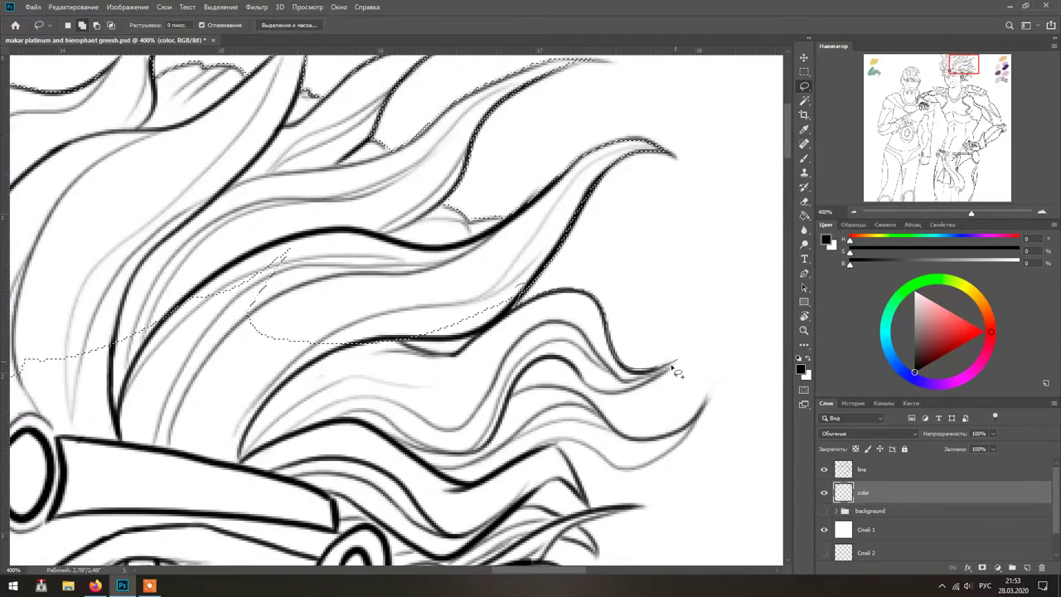
mouse_move(678, 373)
left_mouse_down()
mouse_move(652, 379)
mouse_move(498, 267)
left_mouse_up()
mouse_move(528, 326)
left_mouse_down()
mouse_move(503, 302)
mouse_move(651, 292)
mouse_move(574, 346)
mouse_move(534, 342)
mouse_move(493, 222)
left_mouse_up()
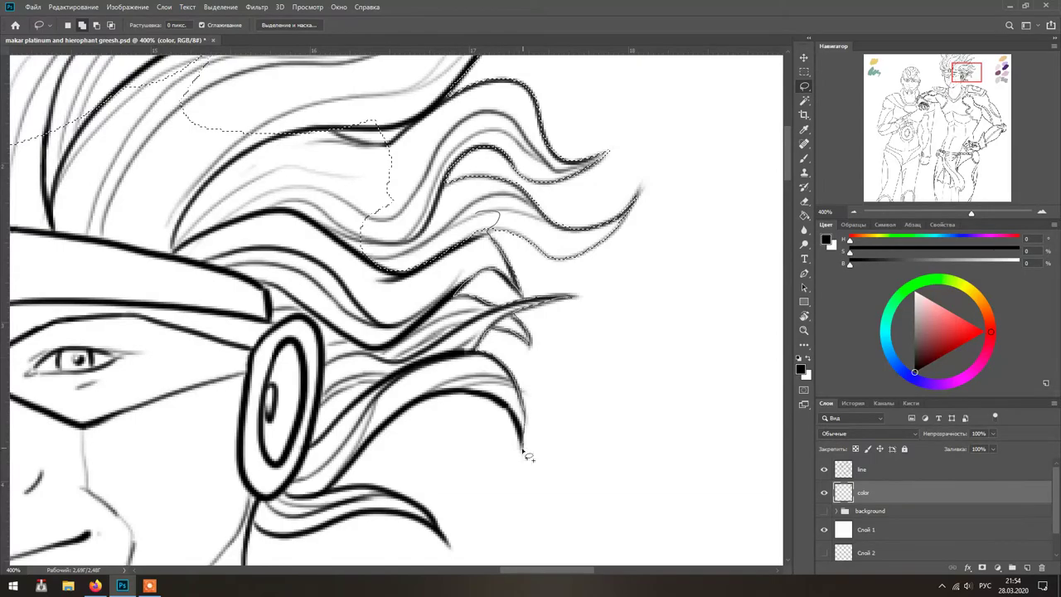
- Extend the selection along the lower hair strands and down the bent arm to the glove cuff
mouse_move(528, 456)
left_mouse_down()
mouse_move(379, 292)
mouse_move(558, 193)
left_mouse_up()
mouse_move(577, 353)
left_mouse_down()
mouse_move(467, 230)
mouse_move(461, 62)
mouse_move(453, 302)
mouse_move(199, 323)
mouse_move(370, 398)
mouse_move(431, 184)
mouse_move(494, 362)
left_mouse_up()
mouse_move(564, 410)
left_mouse_down()
mouse_move(346, 294)
mouse_move(580, 331)
mouse_move(630, 248)
mouse_move(296, 211)
mouse_move(382, 179)
mouse_move(630, 236)
mouse_move(645, 224)
mouse_move(415, 291)
mouse_move(427, 306)
mouse_move(203, 217)
mouse_move(581, 356)
mouse_move(581, 390)
mouse_move(458, 193)
mouse_move(537, 300)
left_mouse_up()
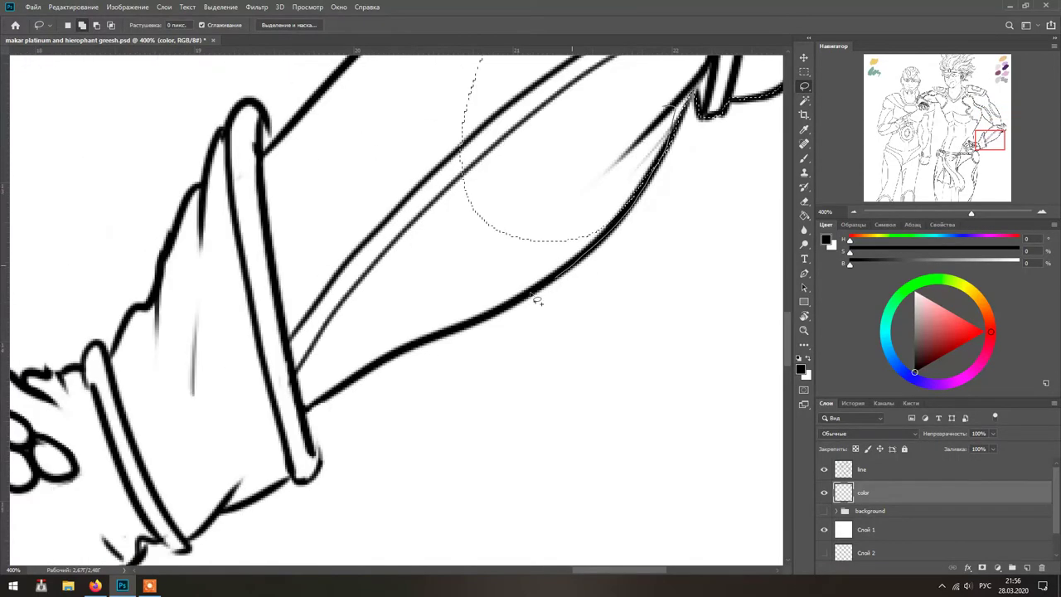
left_click_drag(201, 484, 475, 336)
mouse_move(404, 465)
left_mouse_down()
mouse_move(457, 190)
mouse_move(426, 206)
mouse_move(535, 299)
mouse_move(552, 111)
mouse_move(538, 503)
mouse_move(569, 434)
mouse_move(633, 419)
mouse_move(614, 503)
mouse_move(494, 354)
mouse_move(605, 75)
mouse_move(544, 95)
mouse_move(360, 64)
mouse_move(331, 481)
mouse_move(611, 490)
mouse_move(639, 374)
mouse_move(409, 270)
mouse_move(556, 341)
mouse_move(451, 359)
mouse_move(633, 384)
mouse_move(497, 431)
mouse_move(314, 466)
mouse_move(331, 355)
mouse_move(498, 356)
mouse_move(464, 138)
mouse_move(485, 236)
mouse_move(564, 386)
mouse_move(514, 332)
mouse_move(561, 313)
left_mouse_up()
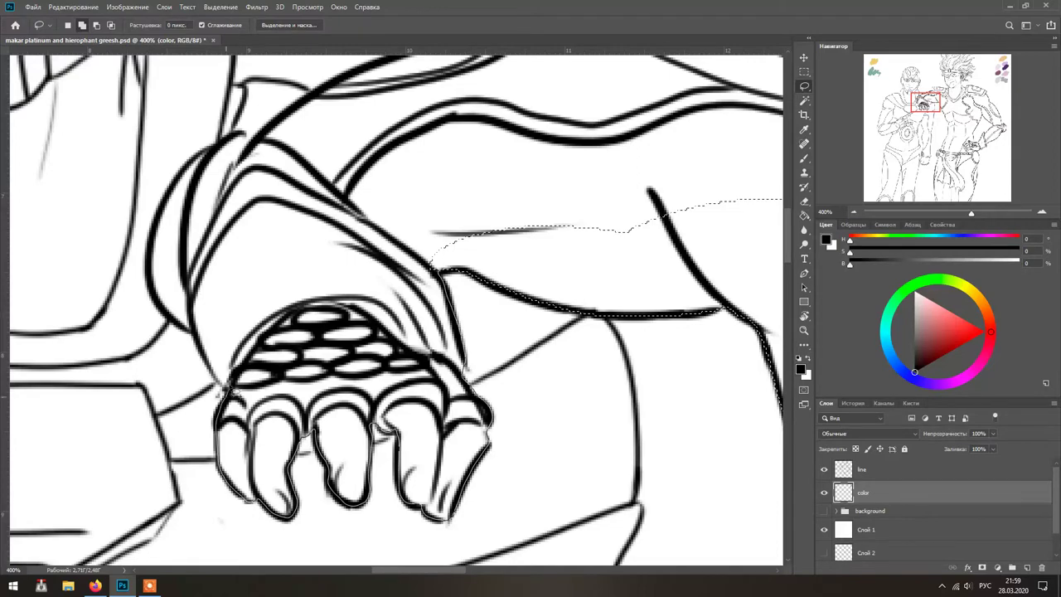
- Complete the wild-haired figure's selection around the resting gloved hand and shoulder armour, excluding the gap between bent arm and torso
left_click_drag(224, 146, 468, 325)
mouse_move(251, 295)
left_mouse_down()
mouse_move(331, 331)
mouse_move(426, 356)
mouse_move(498, 228)
mouse_move(383, 189)
mouse_move(510, 193)
left_mouse_up()
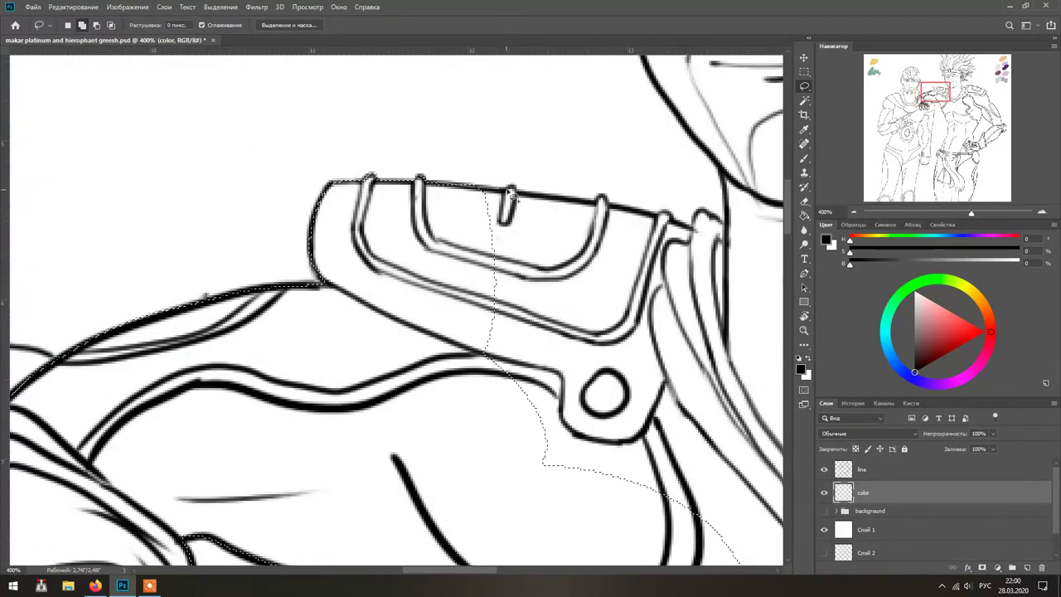
mouse_move(687, 282)
left_mouse_down()
mouse_move(438, 308)
mouse_move(516, 157)
mouse_move(431, 307)
mouse_move(554, 373)
mouse_move(611, 367)
mouse_move(509, 310)
mouse_move(451, 188)
mouse_move(632, 357)
mouse_move(533, 306)
mouse_move(497, 319)
mouse_move(526, 315)
mouse_move(514, 290)
left_mouse_up()
left_click_drag(464, 199, 450, 419)
mouse_move(414, 207)
left_mouse_down()
mouse_move(421, 344)
mouse_move(545, 324)
left_mouse_up()
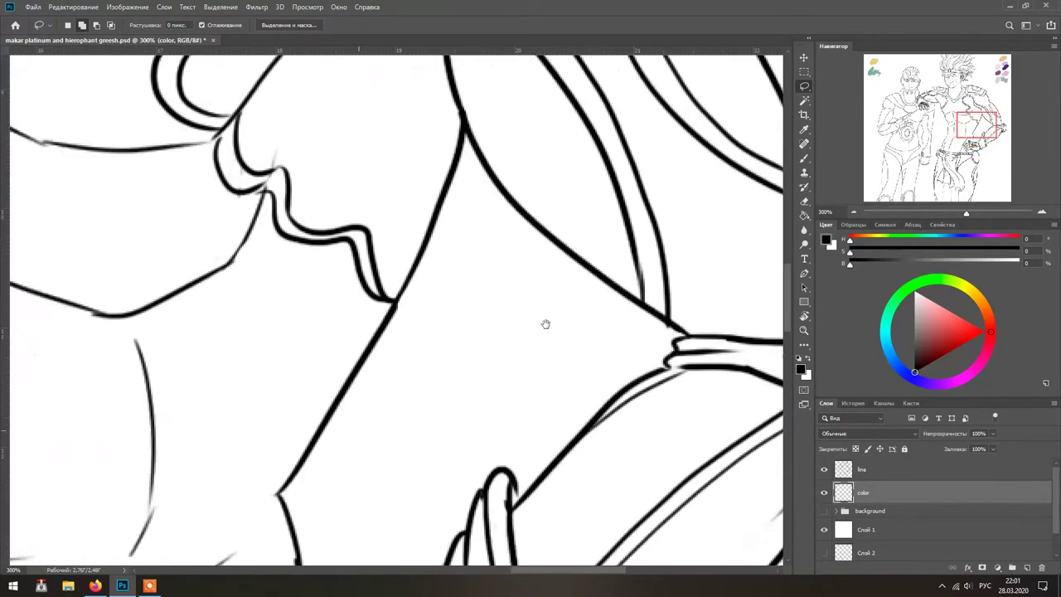
- Fill the selected figure with the lilac swatch colour and rename its layer as color star
scroll(545, 323, "down", 4)
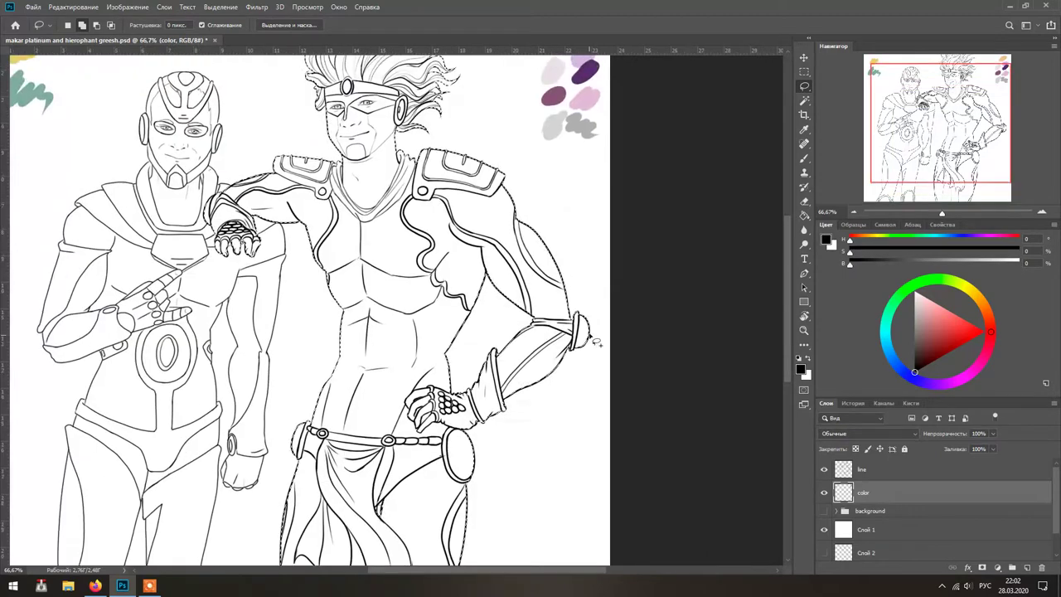
scroll(597, 349, "up", 2)
key("b")
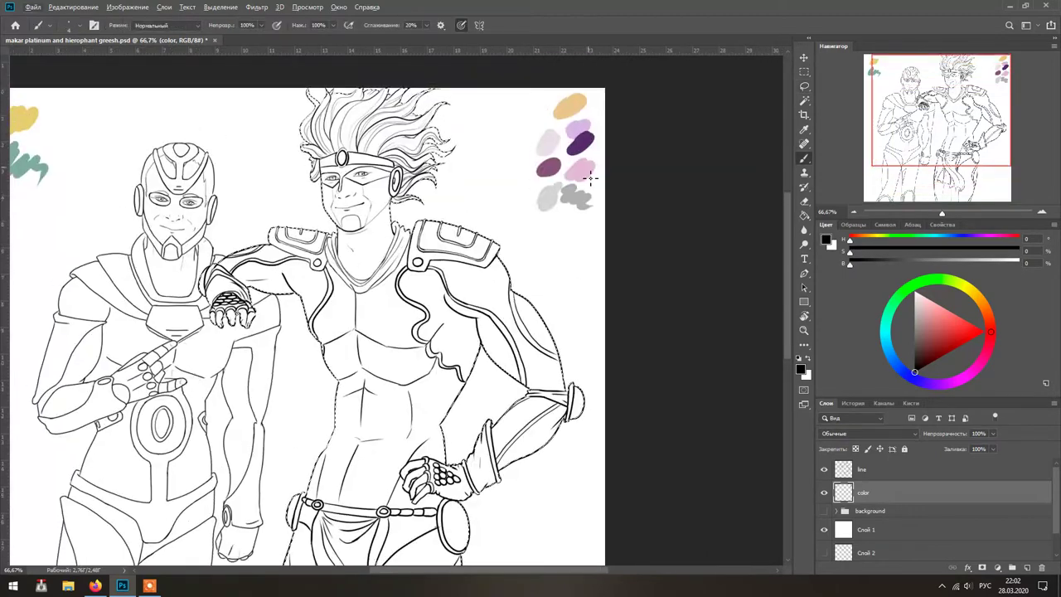
left_click(578, 129, "alt")
key("alt+BackSpace")
double_click(864, 492)
type("color star")
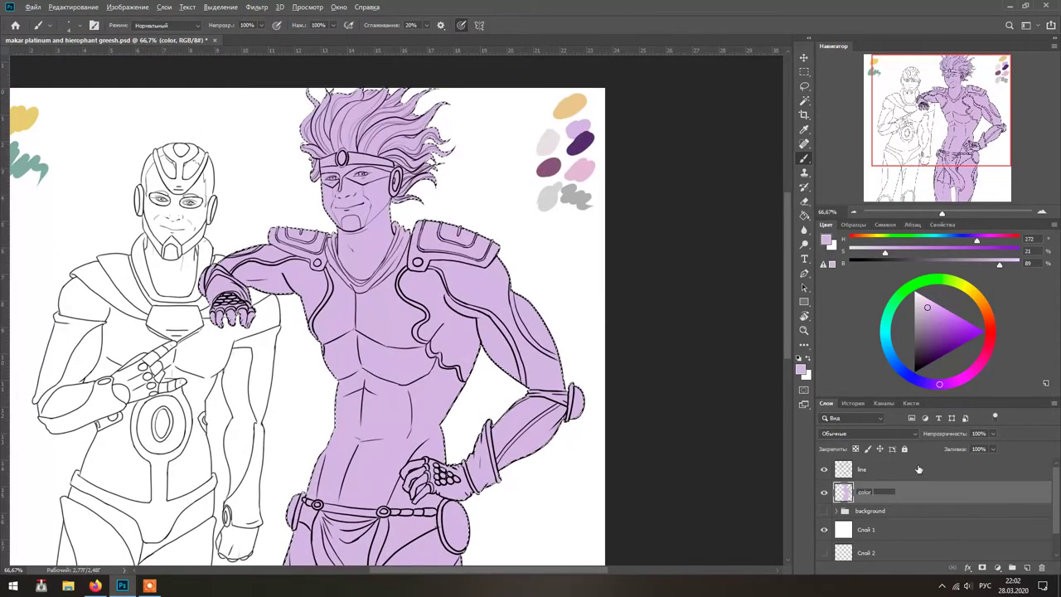
key("Return")
- Lock the color star layer, deselect the figure, and add a layer beneath it named color hierophant
left_click(1026, 568, "ctrl")
key("ctrl+d")
double_click(867, 515)
type("colo")
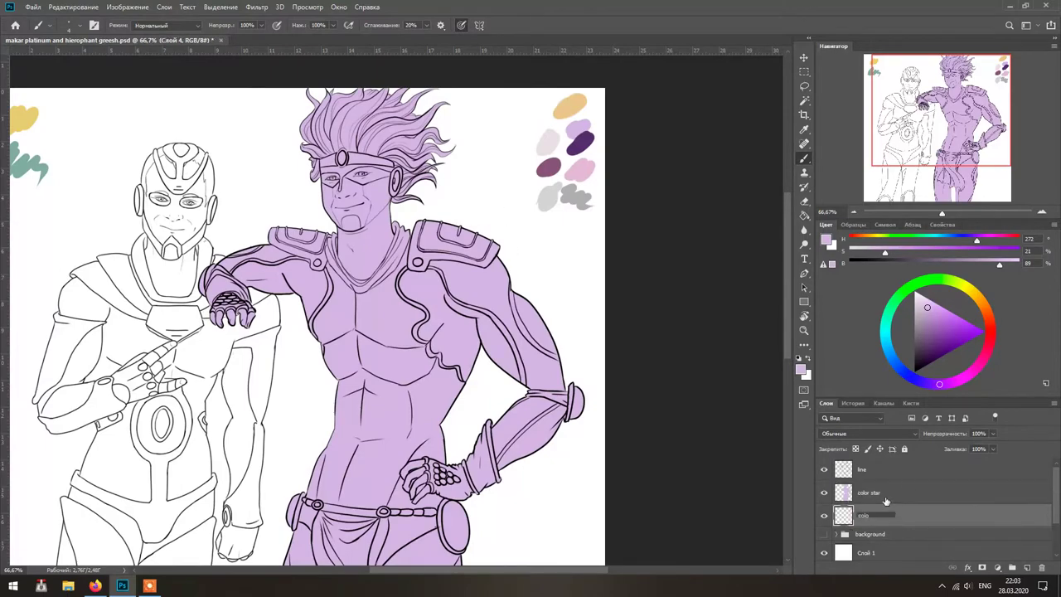
- Select the masked man's head, collar and shoulder plates with the Lasso tool
type("l")
scroll(176, 201, "up", 6)
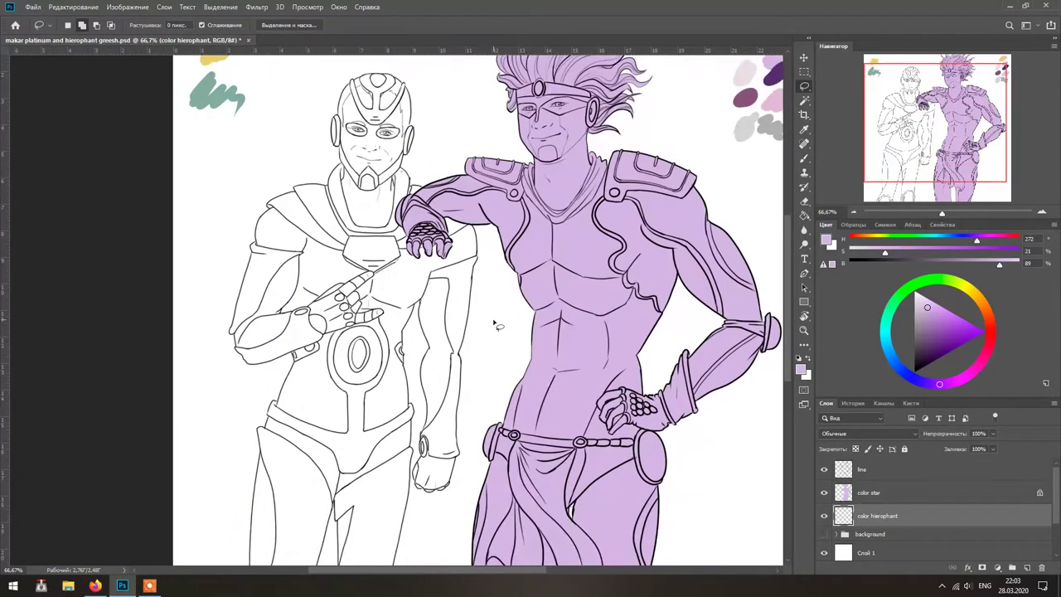
mouse_move(242, 214)
left_mouse_down()
mouse_move(512, 172)
mouse_move(274, 217)
mouse_move(333, 179)
left_mouse_up()
mouse_move(516, 199)
left_mouse_down()
mouse_move(553, 249)
mouse_move(435, 388)
mouse_move(575, 375)
mouse_move(549, 168)
mouse_move(557, 365)
left_mouse_up()
scroll(555, 332, "up", 1)
mouse_move(588, 292)
left_mouse_down()
mouse_move(587, 390)
mouse_move(531, 248)
mouse_move(576, 358)
left_mouse_up()
mouse_move(585, 452)
left_mouse_down()
mouse_move(412, 518)
mouse_move(568, 385)
mouse_move(319, 266)
mouse_move(380, 211)
mouse_move(340, 263)
left_mouse_up()
left_click_drag(108, 316, 286, 183)
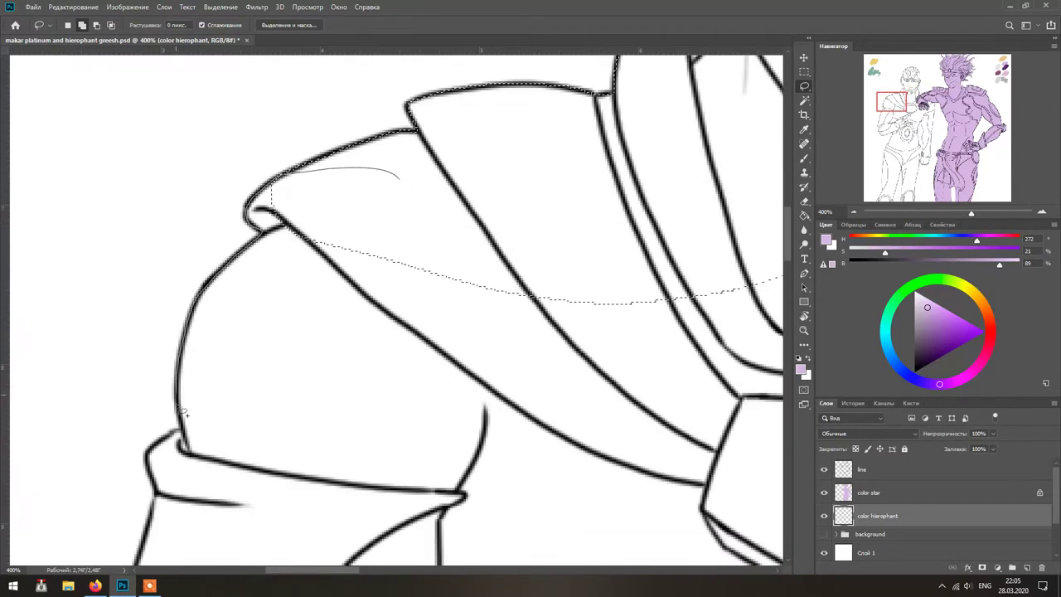
- Extend the selection around the masked man's arms, torso and legs to cover the whole figure
mouse_move(535, 469)
left_mouse_down()
mouse_move(177, 438)
mouse_move(438, 279)
mouse_move(303, 386)
mouse_move(464, 419)
mouse_move(322, 294)
mouse_move(259, 413)
mouse_move(331, 241)
mouse_move(633, 230)
mouse_move(630, 355)
mouse_move(222, 336)
mouse_move(354, 374)
mouse_move(481, 532)
left_mouse_up()
mouse_move(674, 176)
left_mouse_down()
mouse_move(517, 329)
mouse_move(280, 280)
mouse_move(277, 303)
mouse_move(313, 340)
mouse_move(322, 268)
mouse_move(429, 66)
mouse_move(286, 95)
mouse_move(269, 285)
mouse_move(266, 241)
mouse_move(406, 290)
mouse_move(377, 66)
mouse_move(332, 493)
mouse_move(500, 138)
mouse_move(202, 296)
mouse_move(407, 83)
mouse_move(193, 520)
mouse_move(324, 307)
mouse_move(481, 433)
left_mouse_up()
mouse_move(342, 247)
left_mouse_down()
mouse_move(241, 440)
mouse_move(422, 367)
mouse_move(360, 183)
mouse_move(299, 302)
mouse_move(365, 230)
mouse_move(417, 293)
mouse_move(292, 135)
left_mouse_up()
mouse_move(444, 479)
left_mouse_down()
mouse_move(379, 420)
mouse_move(386, 429)
mouse_move(291, 473)
mouse_move(263, 228)
mouse_move(336, 274)
mouse_move(296, 473)
mouse_move(277, 315)
mouse_move(305, 365)
mouse_move(422, 364)
mouse_move(204, 221)
mouse_move(279, 327)
mouse_move(254, 442)
mouse_move(355, 332)
mouse_move(261, 233)
left_mouse_up()
mouse_move(188, 238)
left_mouse_down()
mouse_move(339, 322)
mouse_move(378, 307)
mouse_move(256, 438)
left_mouse_up()
scroll(142, 177, "up", 5)
scroll(142, 177, "down", 3)
left_click_drag(455, 218, 430, 431)
- Fill the masked figure with the teal swatch colour and colour his mask's eye openings yellow
key("b")
scroll(74, 307, "right", 5)
left_click(853, 403)
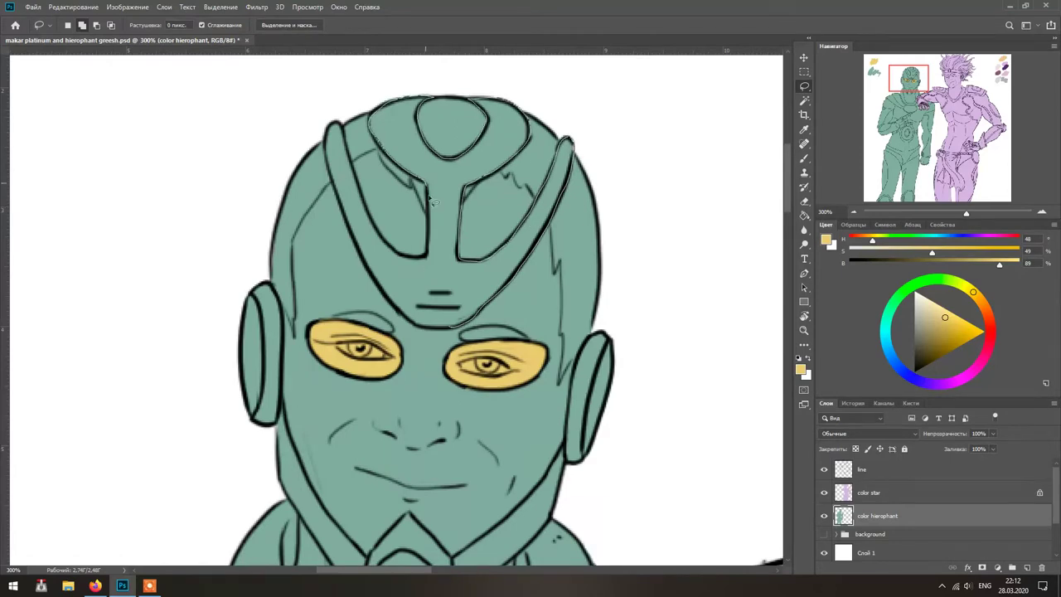
- Select the masked man's helmet crest, both ear guards, jaw straps and chin guard with the Lasso tool
mouse_move(580, 396)
left_mouse_down()
mouse_move(576, 231)
mouse_move(572, 332)
mouse_move(452, 419)
mouse_move(450, 457)
left_mouse_up()
left_click_drag(262, 152, 317, 107)
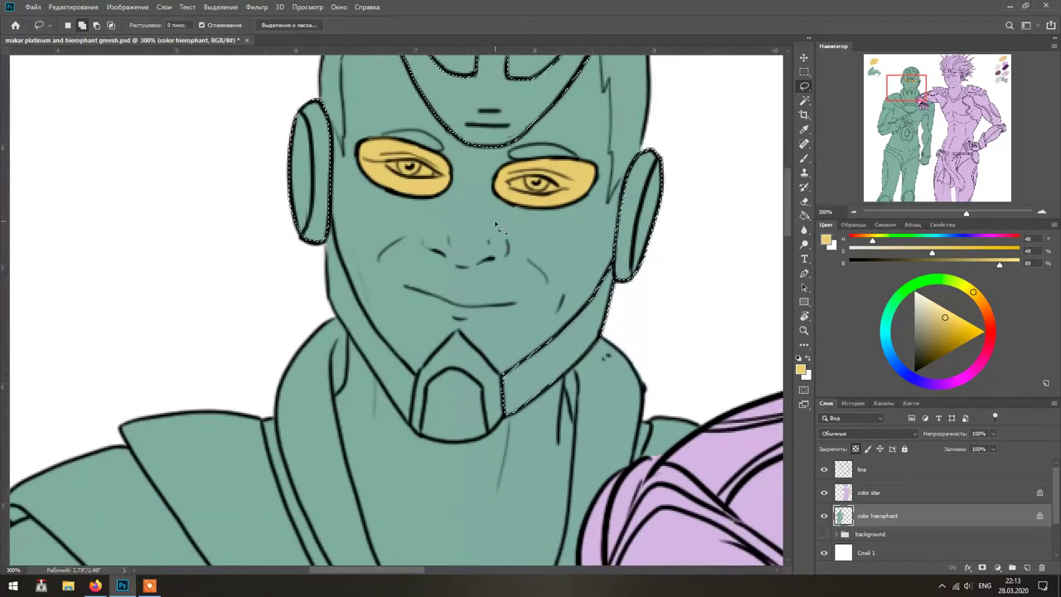
scroll(472, 249, "down", 2)
left_click_drag(369, 199, 450, 313)
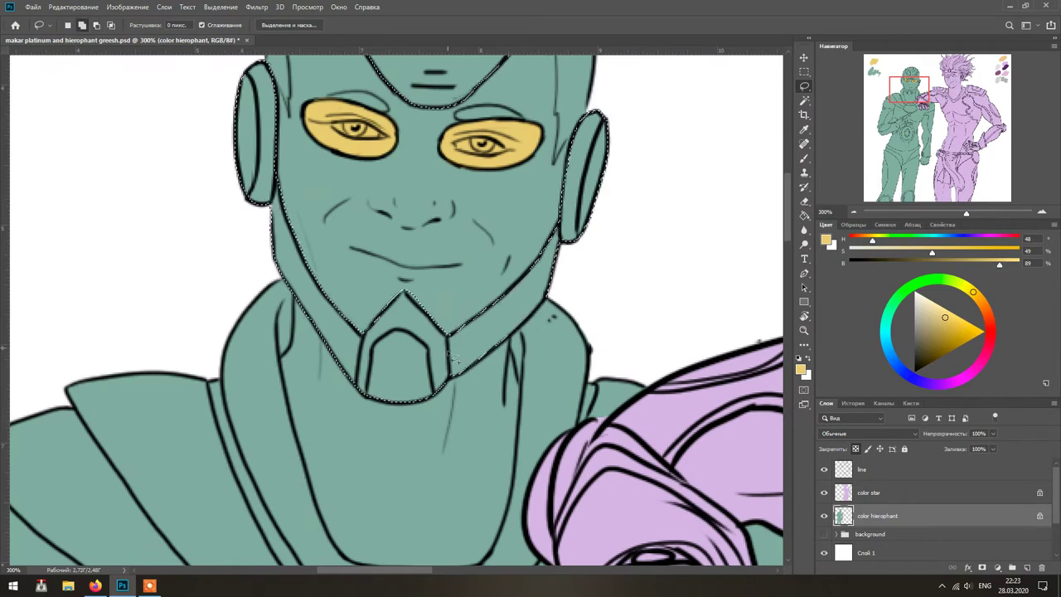
- Add the raised collar around the masked man's neck to the selection
scroll(484, 398, "down", 3)
mouse_move(552, 270)
left_mouse_down()
mouse_move(594, 341)
mouse_move(572, 367)
left_mouse_up()
scroll(551, 238, "down", 3)
left_click_drag(630, 199, 616, 336)
mouse_move(447, 313)
left_mouse_down()
mouse_move(373, 153)
mouse_move(415, 177)
mouse_move(426, 234)
left_mouse_up()
scroll(414, 178, "up", 3)
scroll(400, 424, "right", 3)
scroll(497, 390, "down", 5)
scroll(588, 356, "right", 2)
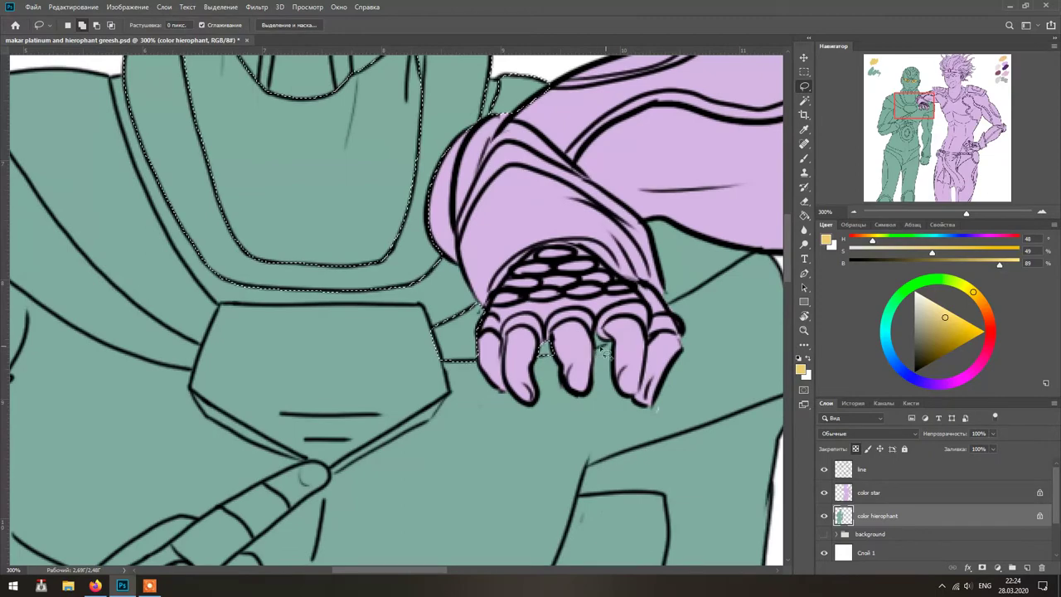
- Add the chest band segments showing around and between the resting glove's fingers to the selection
scroll(605, 343, "up", 2)
mouse_move(548, 348)
left_mouse_down()
mouse_move(638, 308)
mouse_move(636, 299)
left_mouse_up()
scroll(580, 315, "down", 4)
scroll(581, 315, "right", 3)
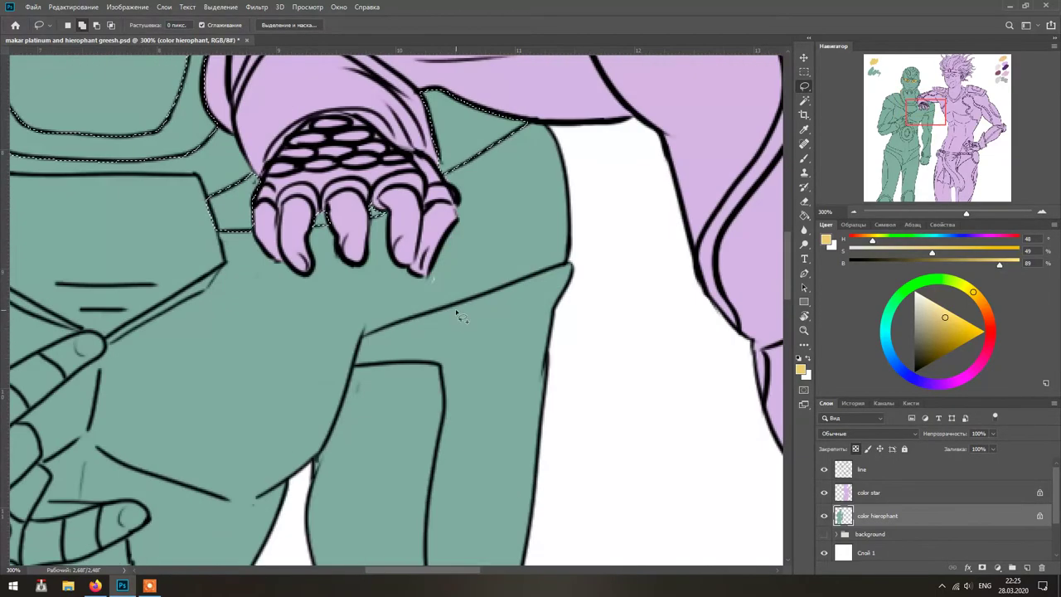
- Add the masked man's upper-arm band and long outer arm panel down to the elbow to the selection
key("alt+bracketright")
key("slash")
key("alt+bracketleft")
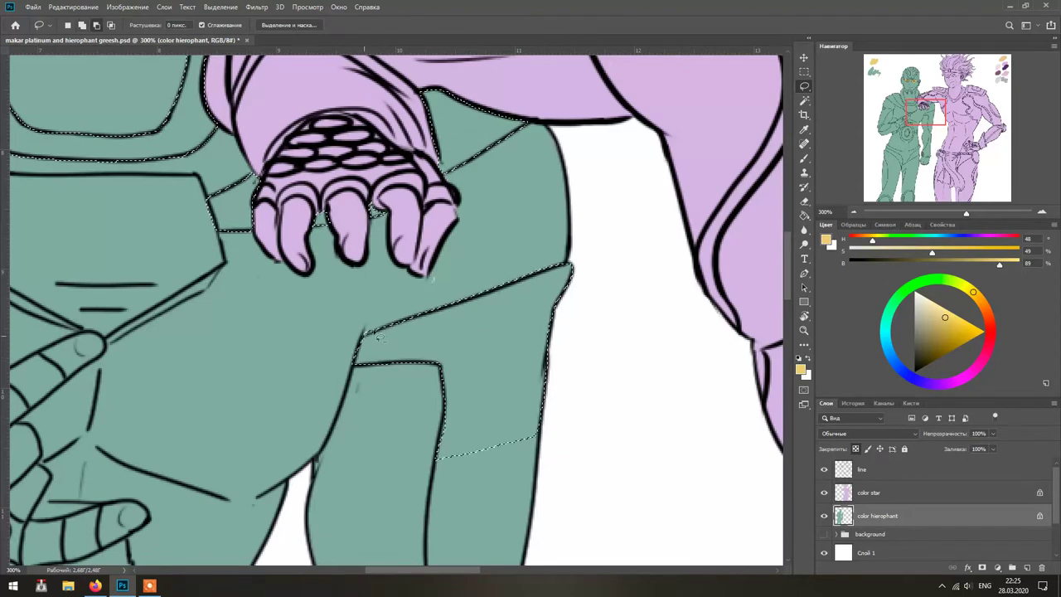
scroll(492, 351, "down", 3)
left_click_drag(493, 350, 490, 502)
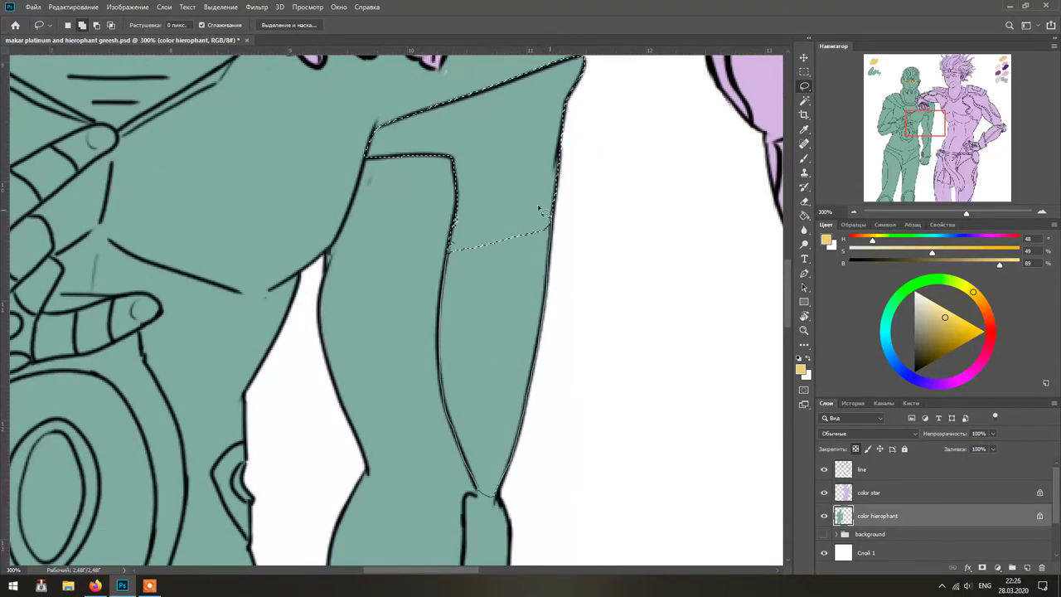
- Add the outer forearm panel of the masked man's hanging arm, down to the wrist, to the selection
scroll(539, 207, "down", 5)
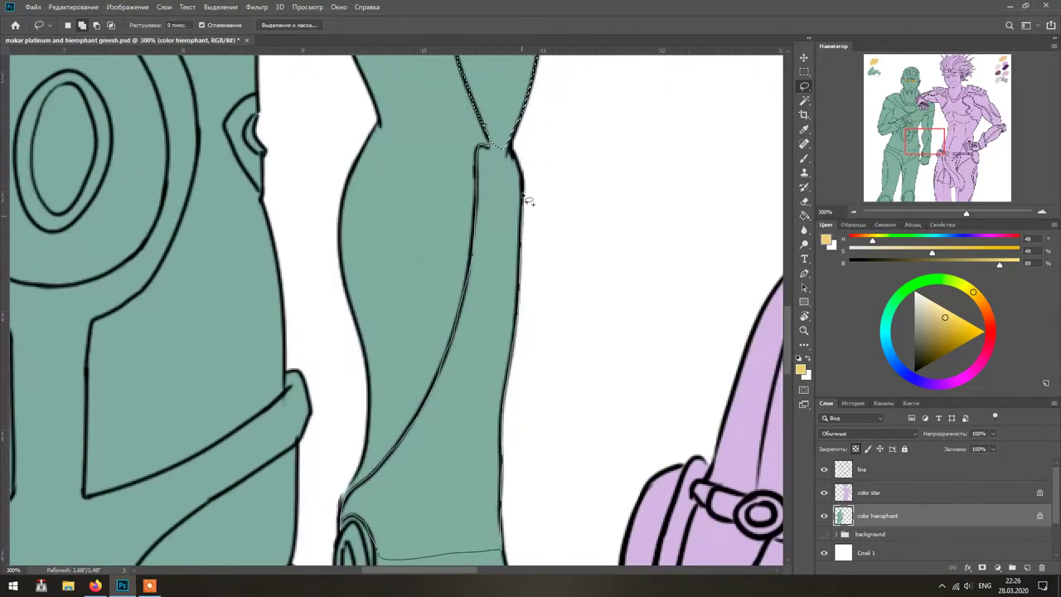
scroll(528, 201, "down", 2)
left_click_drag(528, 201, 512, 379)
mouse_move(384, 419)
left_mouse_down()
mouse_move(343, 416)
mouse_move(436, 468)
mouse_move(422, 337)
mouse_move(331, 402)
mouse_move(318, 358)
left_mouse_up()
scroll(434, 455, "down", 3)
mouse_move(397, 230)
left_mouse_down()
mouse_move(343, 398)
mouse_move(456, 431)
mouse_move(500, 241)
mouse_move(391, 244)
mouse_move(473, 264)
mouse_move(478, 349)
left_mouse_up()
- Reset the painting colours to the defaults and add the masked man's angular chest plate to the selection
key("alt+bracketright")
key("alt+bracketright")
key("d")
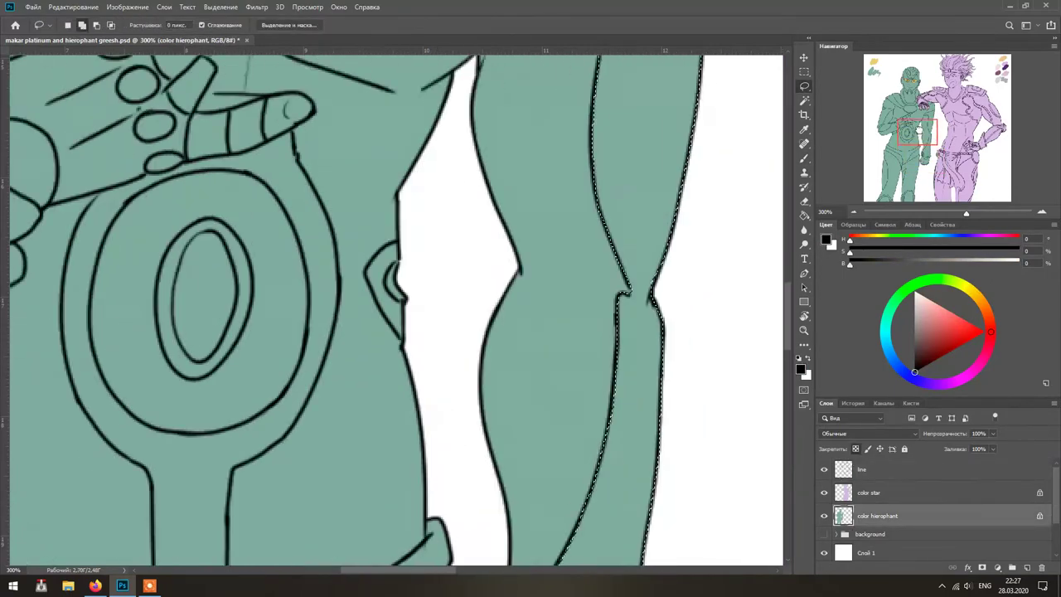
scroll(406, 381, "up", 3)
left_click_drag(402, 194, 560, 351)
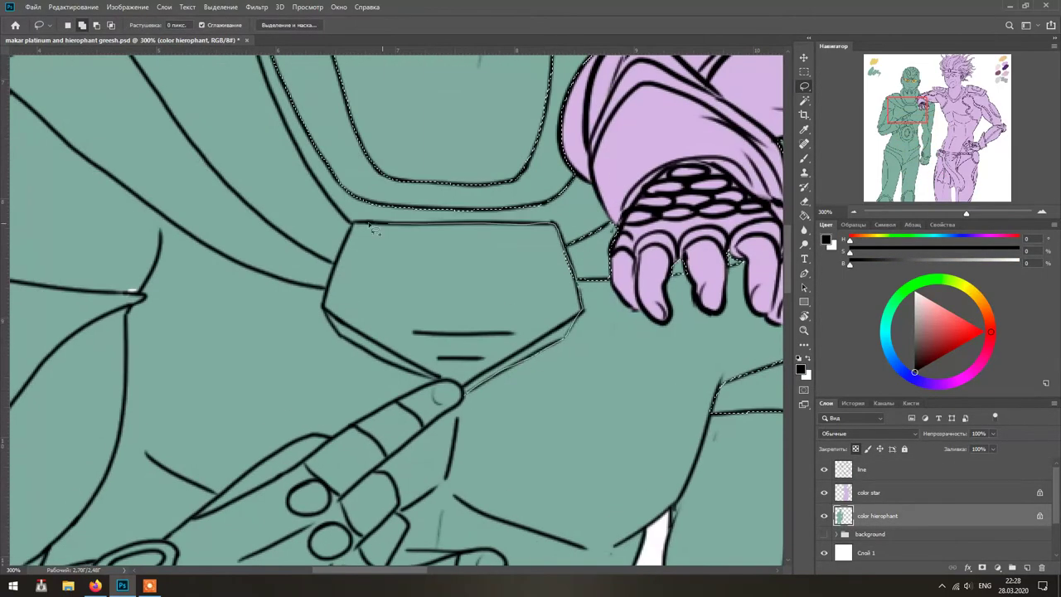
left_click_drag(348, 286, 481, 367)
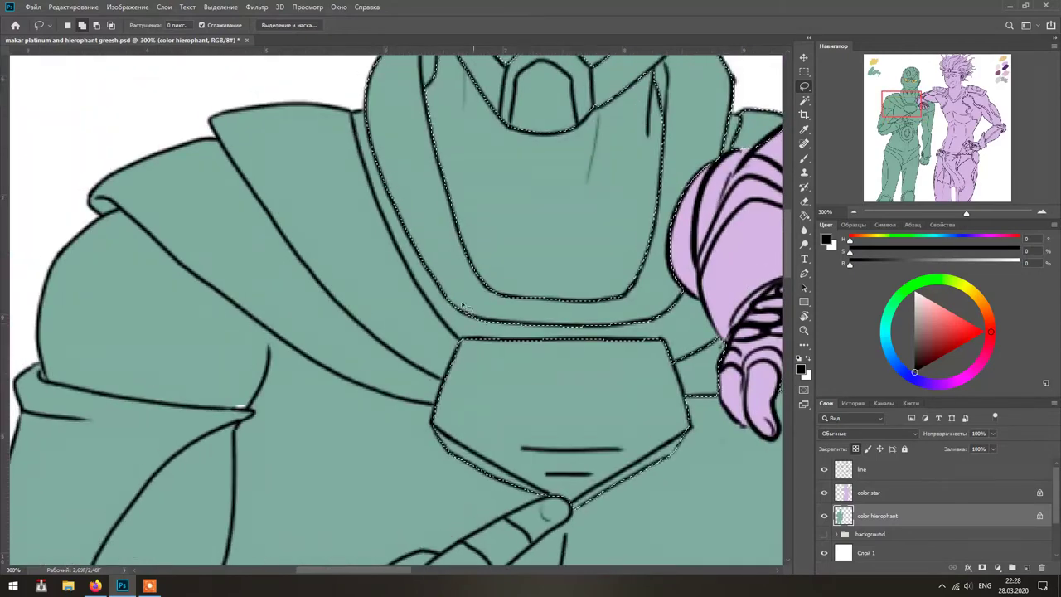
- Add the masked man's shoulder mantle, the outer upper-arm panel of his bent arm and its lower forearm plate to the selection
scroll(462, 407, "down", 6)
scroll(268, 303, "left", 3)
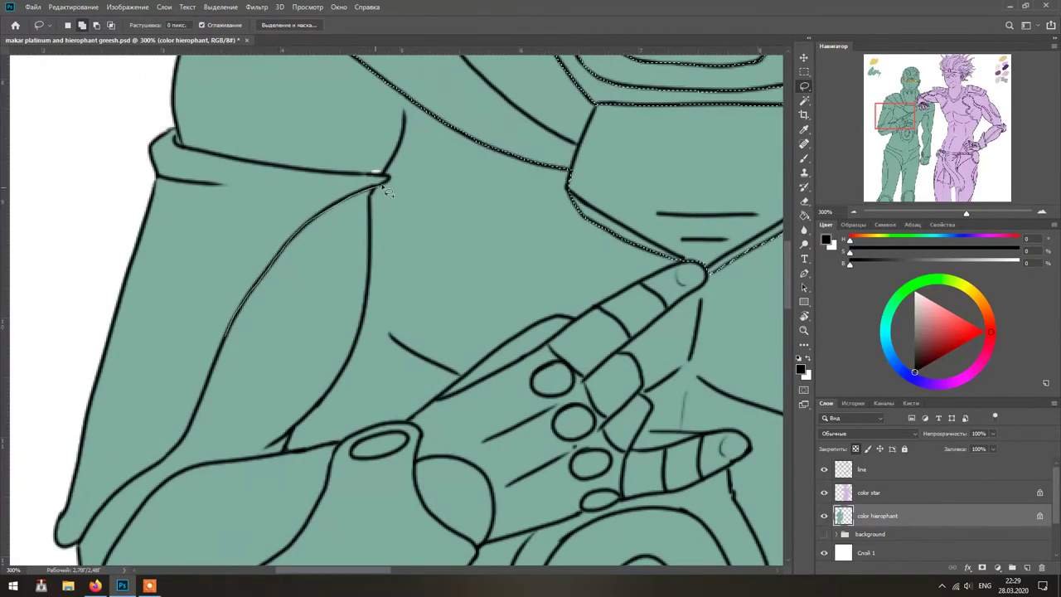
scroll(194, 165, "down", 1)
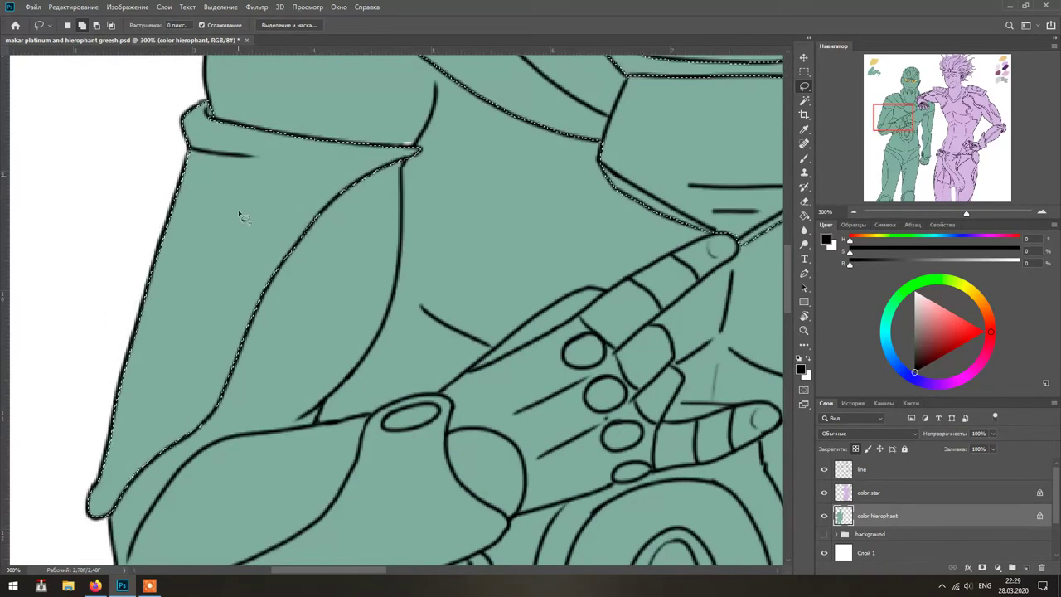
scroll(351, 224, "down", 4)
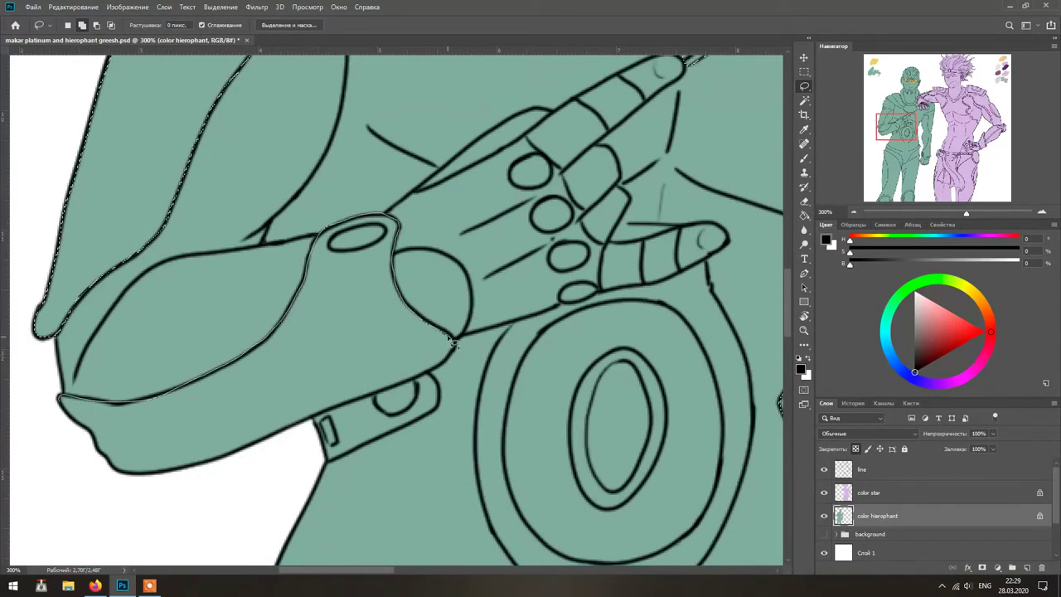
left_click_drag(220, 467, 452, 344)
- On the line layer, brush a curved rim beneath and beside the small oval on the masked man's bent forearm
left_click(862, 470)
key("b")
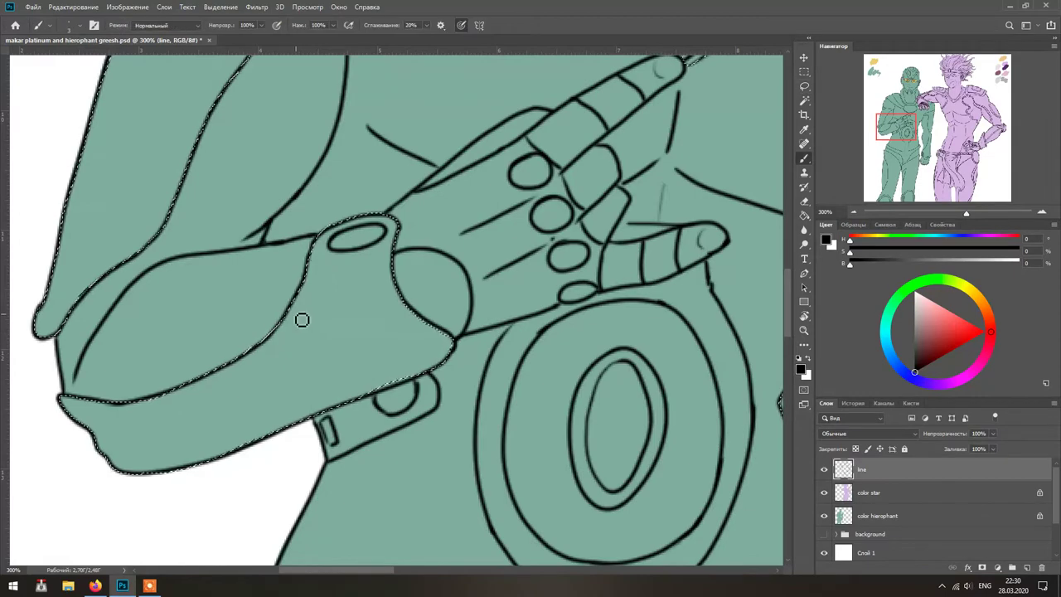
left_click_drag(395, 251, 308, 289)
left_click_drag(306, 247, 302, 286)
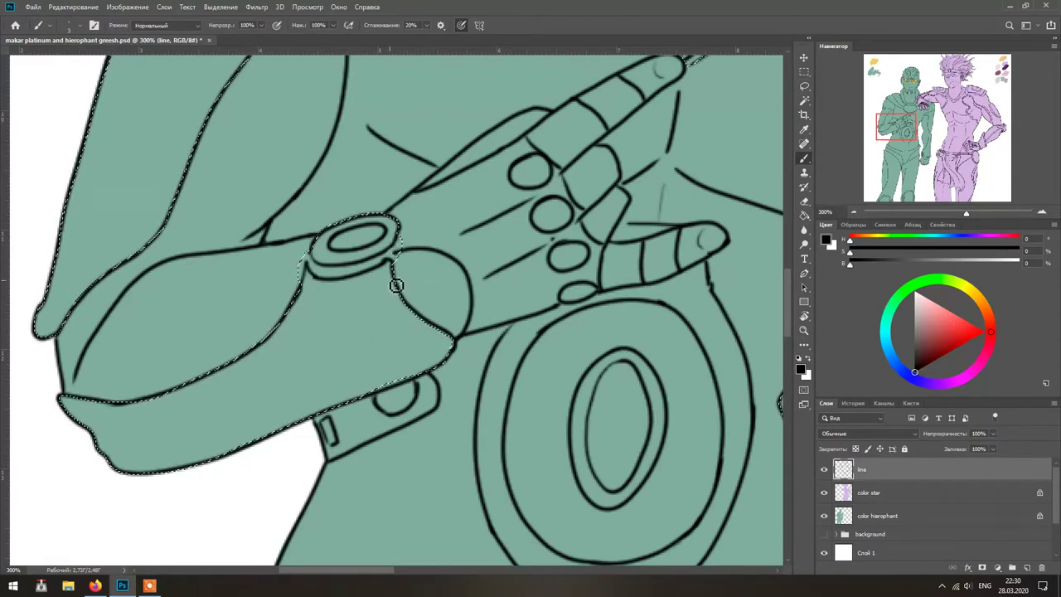
- On the color hierophant layer, trim the selection along the redrawn forearm rim and add the masked man's pointing glove
key("alt+bracketleft")
key("alt+bracketleft")
key("l")
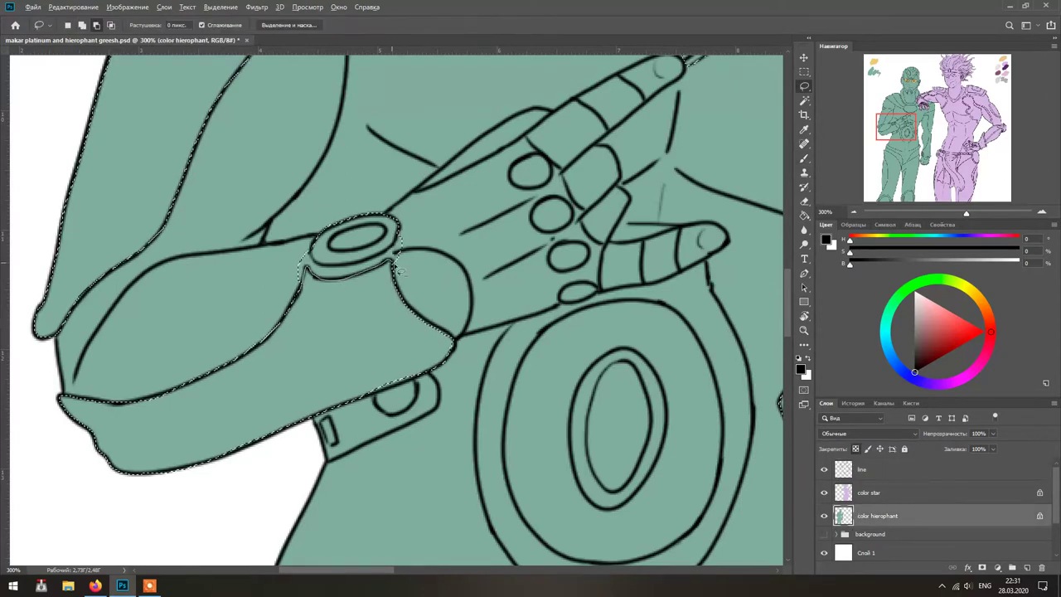
mouse_move(393, 248)
left_mouse_down()
mouse_move(409, 262)
mouse_move(414, 202)
left_mouse_up()
left_click_drag(408, 284, 404, 280)
mouse_move(478, 342)
left_mouse_down()
mouse_move(316, 395)
mouse_move(510, 340)
left_mouse_up()
left_click_drag(524, 118, 525, 118)
mouse_move(538, 313)
left_mouse_down()
mouse_move(512, 417)
mouse_move(483, 177)
left_mouse_up()
mouse_move(511, 456)
left_mouse_down()
mouse_move(326, 273)
mouse_move(272, 304)
left_mouse_up()
- Add the masked man's belly ring and inner oval, the vertical strip below them and the hip belt to the selection
mouse_move(439, 406)
left_mouse_down()
mouse_move(529, 389)
mouse_move(520, 273)
mouse_move(481, 217)
mouse_move(473, 230)
left_mouse_up()
key("alt")
mouse_move(359, 375)
left_mouse_down()
mouse_move(435, 402)
mouse_move(359, 375)
left_mouse_up()
key("shift")
mouse_move(402, 278)
left_mouse_down()
mouse_move(436, 377)
mouse_move(419, 282)
mouse_move(402, 280)
left_mouse_up()
left_click_drag(492, 311, 578, 62)
left_click_drag(487, 273, 521, 349)
mouse_move(593, 477)
left_mouse_down()
mouse_move(465, 497)
mouse_move(608, 313)
left_mouse_up()
left_click_drag(421, 469, 288, 255)
left_click_drag(481, 298, 482, 300)
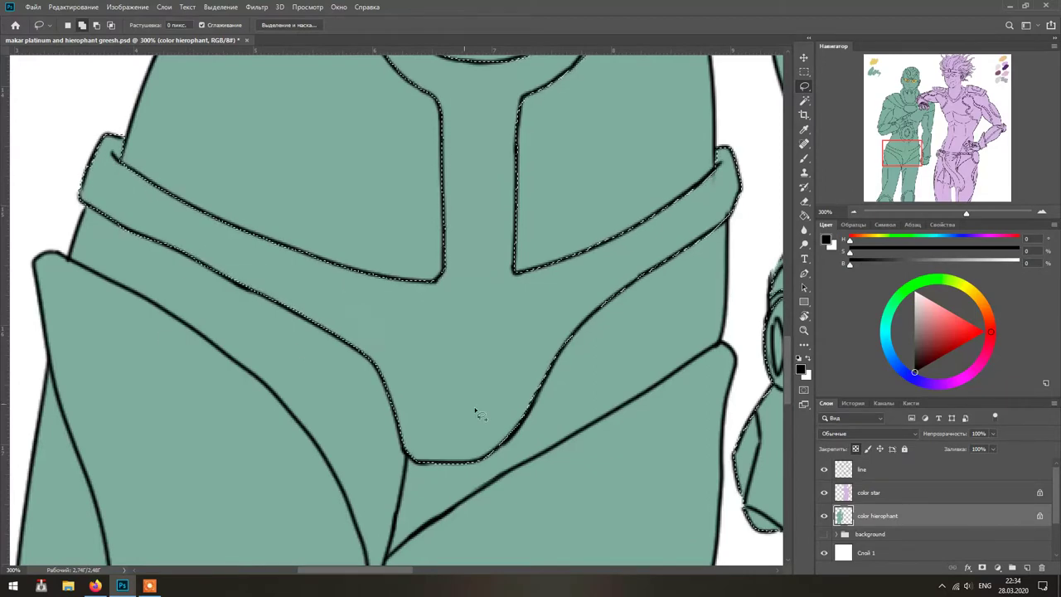
- Add the front thigh panel, kneecap and side knee guards of the masked man's leg beside his hanging hand to the selection
scroll(353, 307, "down", 3)
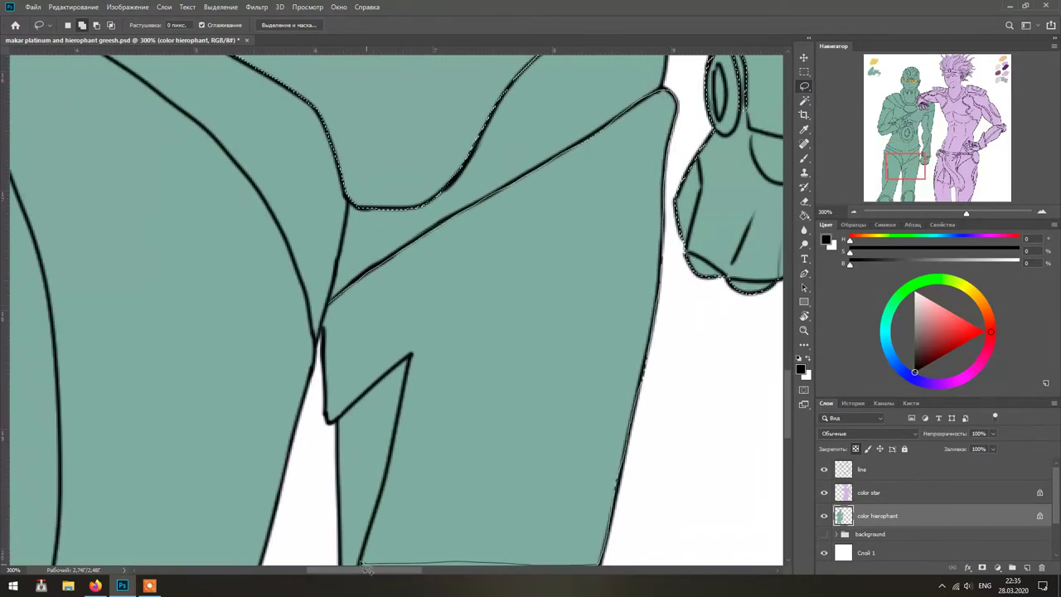
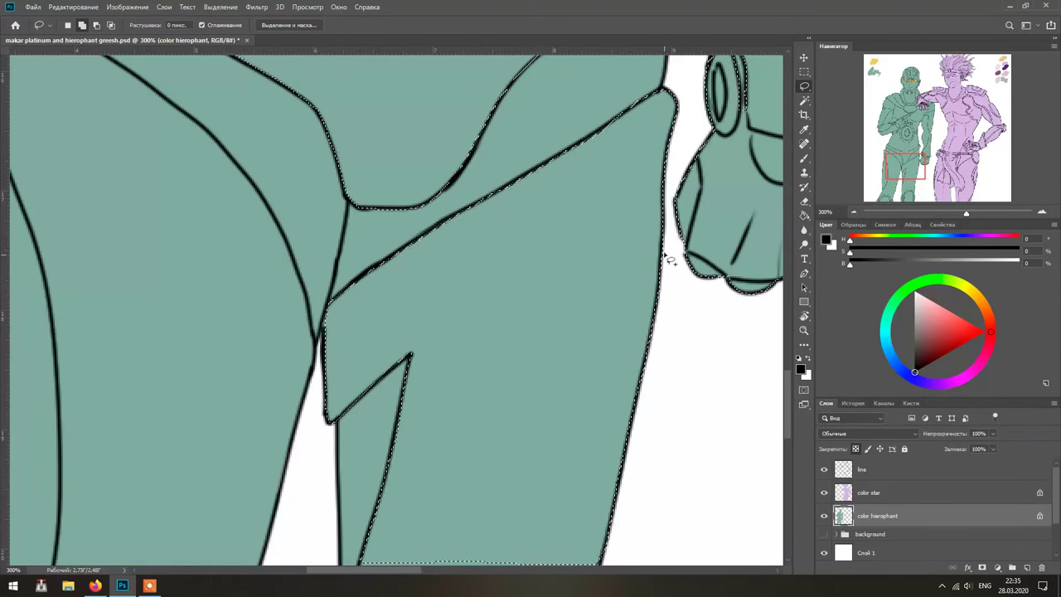
scroll(422, 322, "down", 3)
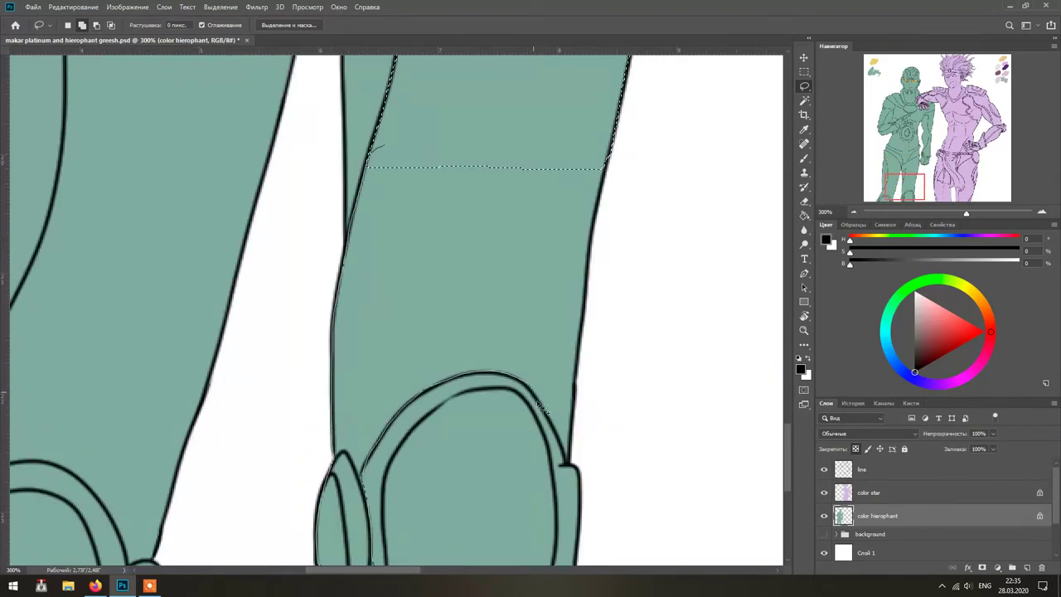
scroll(414, 367, "down", 1)
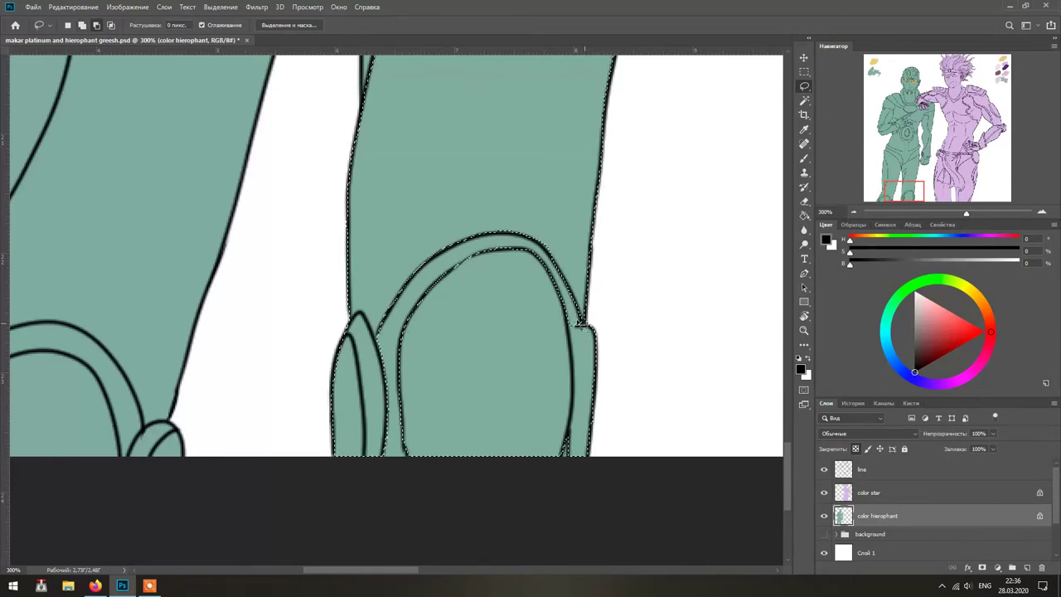
- Add the front leg panel from hip to knee and the kneecap of the masked man's other leg to the selection
scroll(365, 249, "up", 5)
scroll(348, 172, "left", 2)
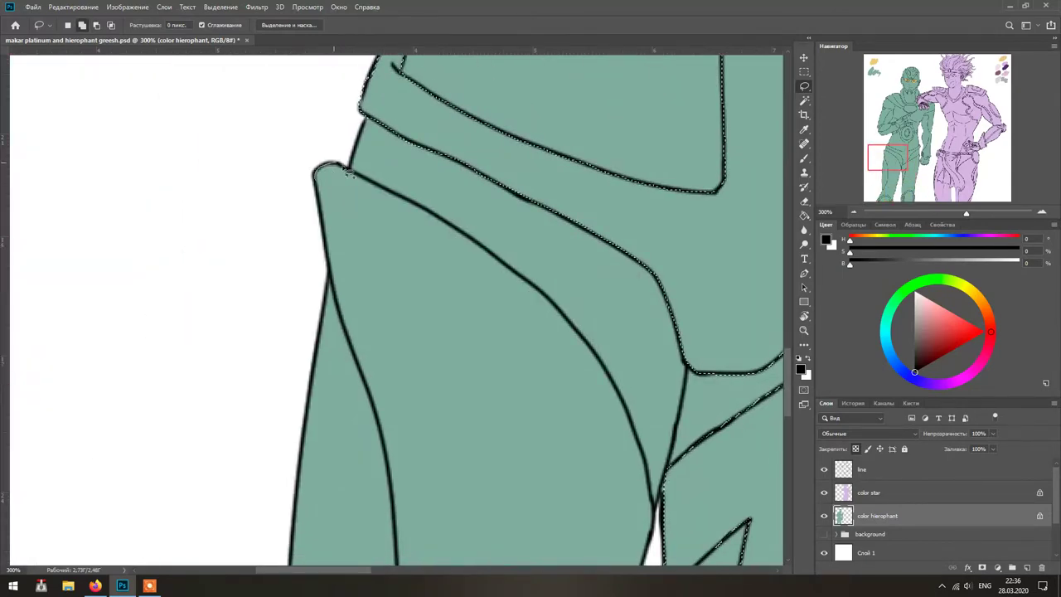
scroll(509, 261, "down", 4)
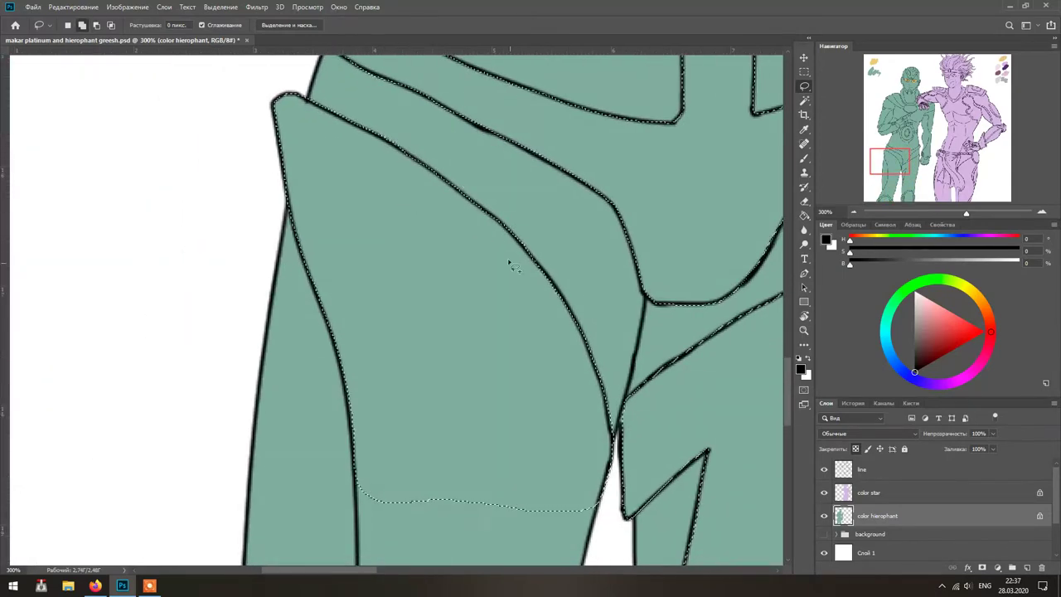
scroll(457, 379, "down", 6)
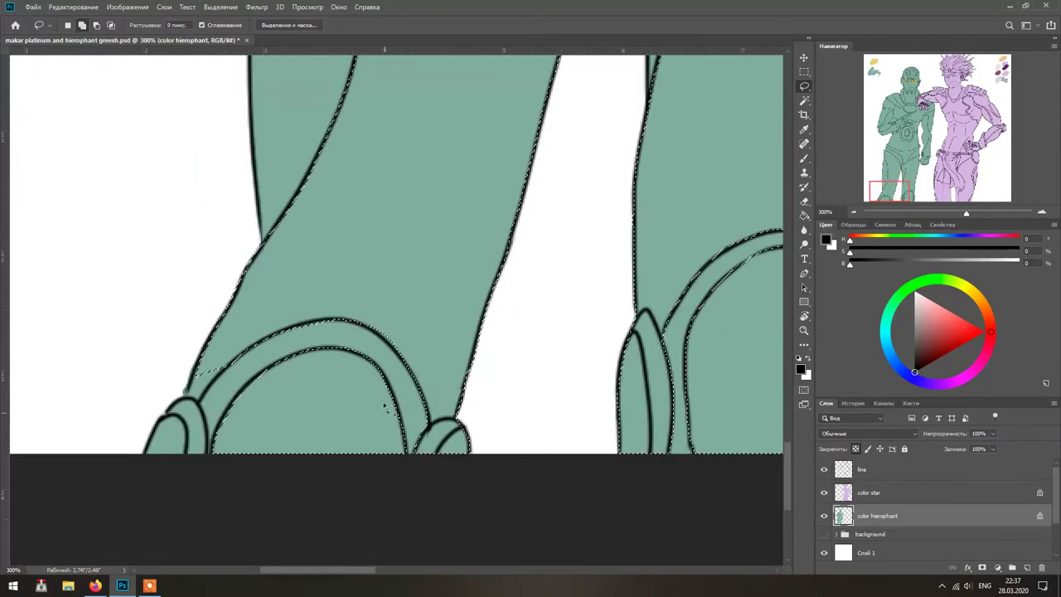
- Fill the masked man's selected armour panels with the light grey palette swatch and clear the selection
key("ctrl+0")
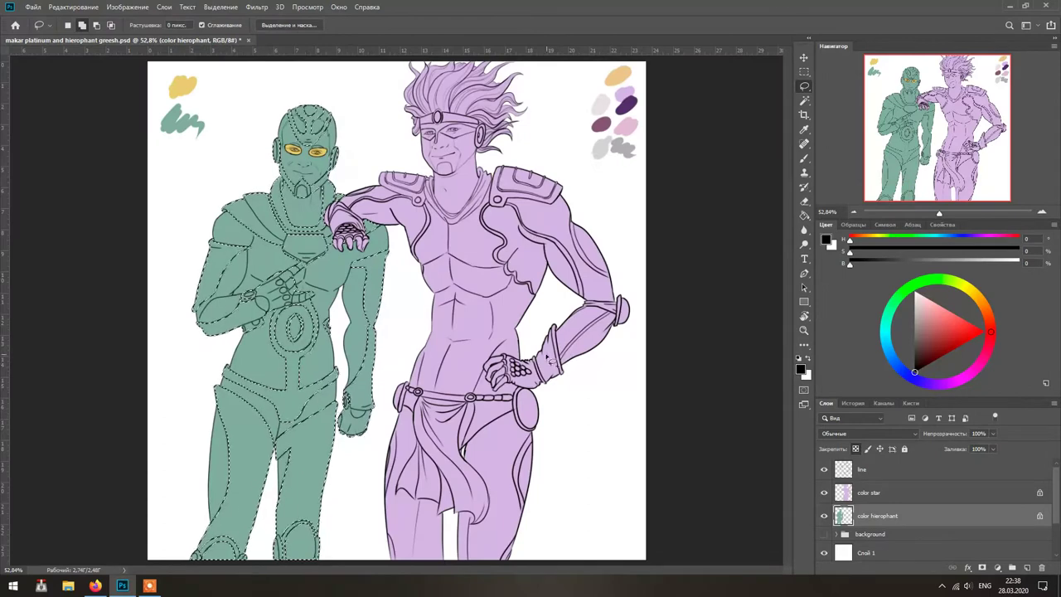
key("b")
left_click(618, 149, "alt")
key("alt+BackSpace")
key("ctrl+d")
left_click(597, 150, "alt")
key("alt+BackSpace")
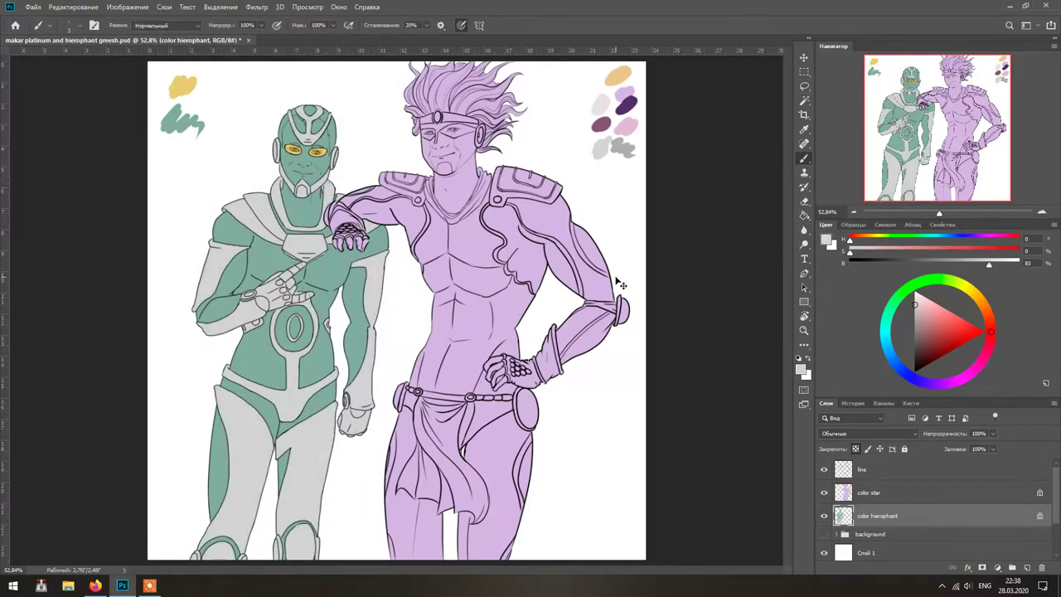
- On the color star layer, select the long-haired man's headband and both shoulder pads
key("alt+bracketright")
key("l")
scroll(561, 307, "up", 5)
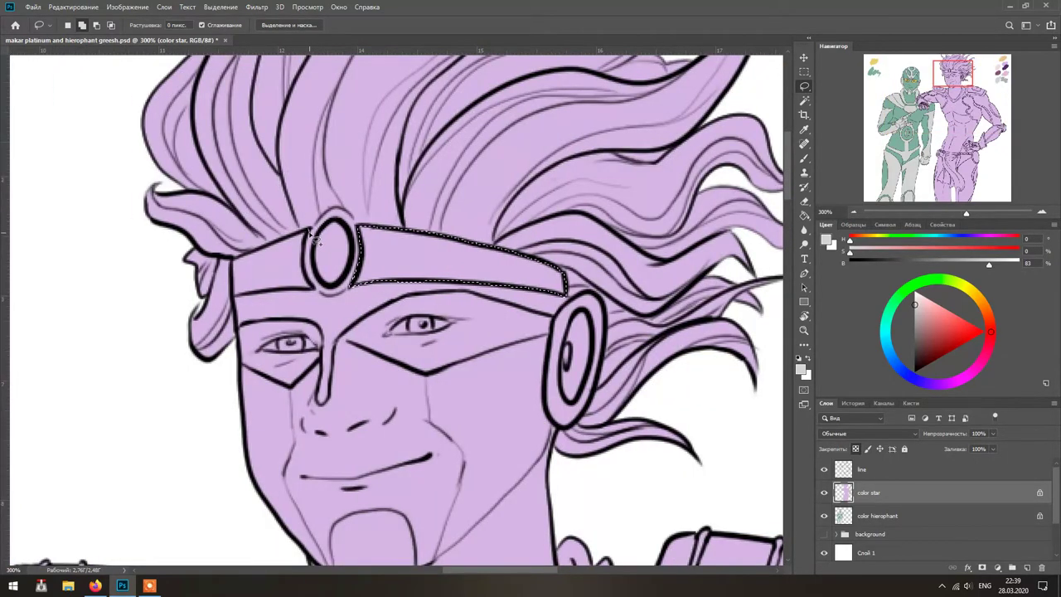
left_click_drag(238, 305, 312, 242)
scroll(331, 382, "down", 5)
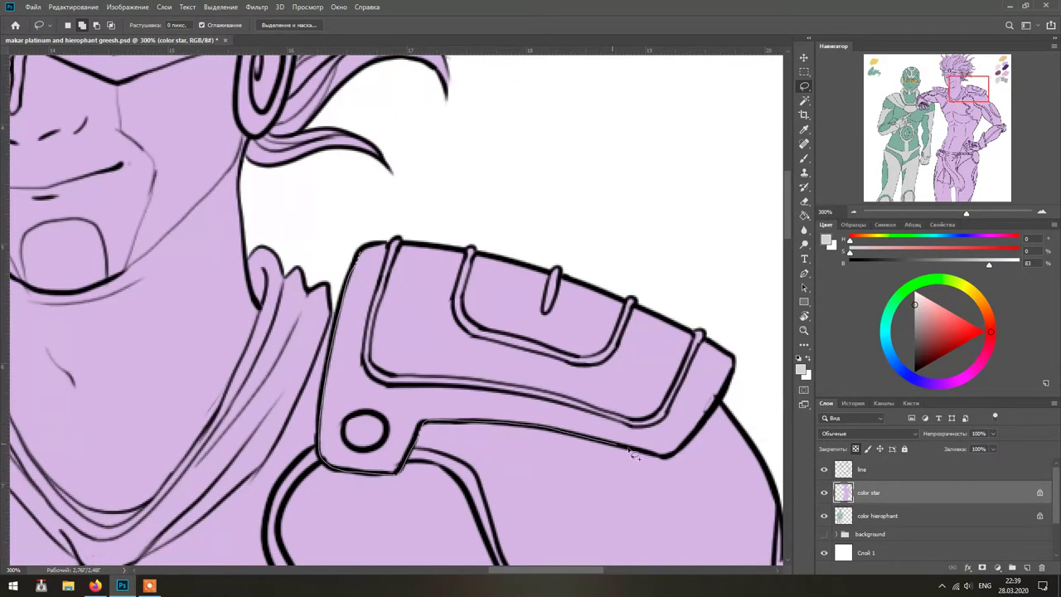
mouse_move(405, 251)
left_mouse_down()
mouse_move(330, 388)
mouse_move(422, 481)
mouse_move(354, 281)
left_mouse_up()
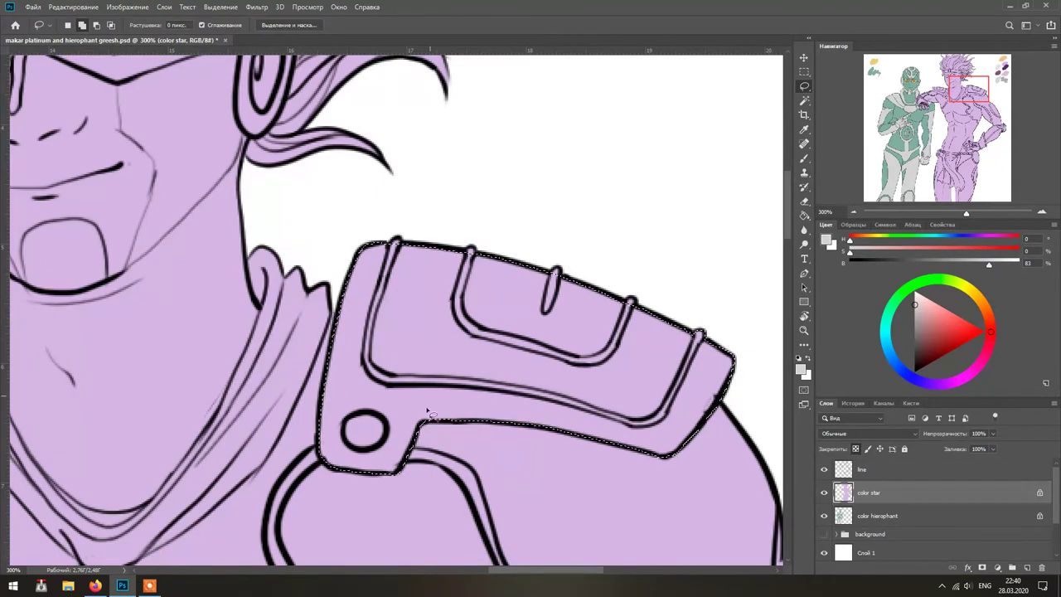
scroll(308, 468, "left", 5)
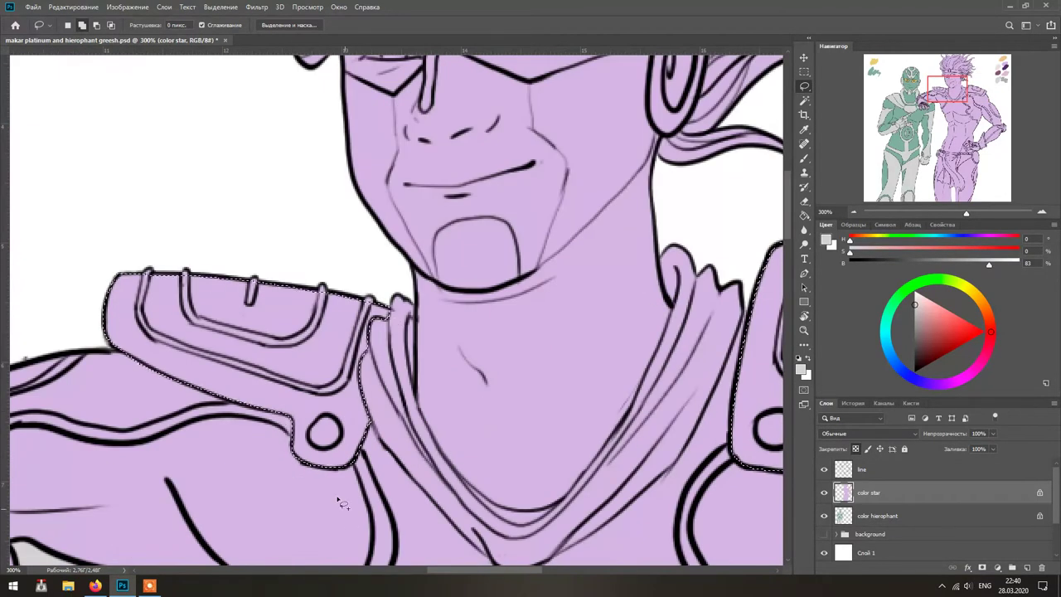
- Add the long-haired man's hip-disc rims, belt buckles and belt beads to the selection
scroll(264, 256, "down", 10)
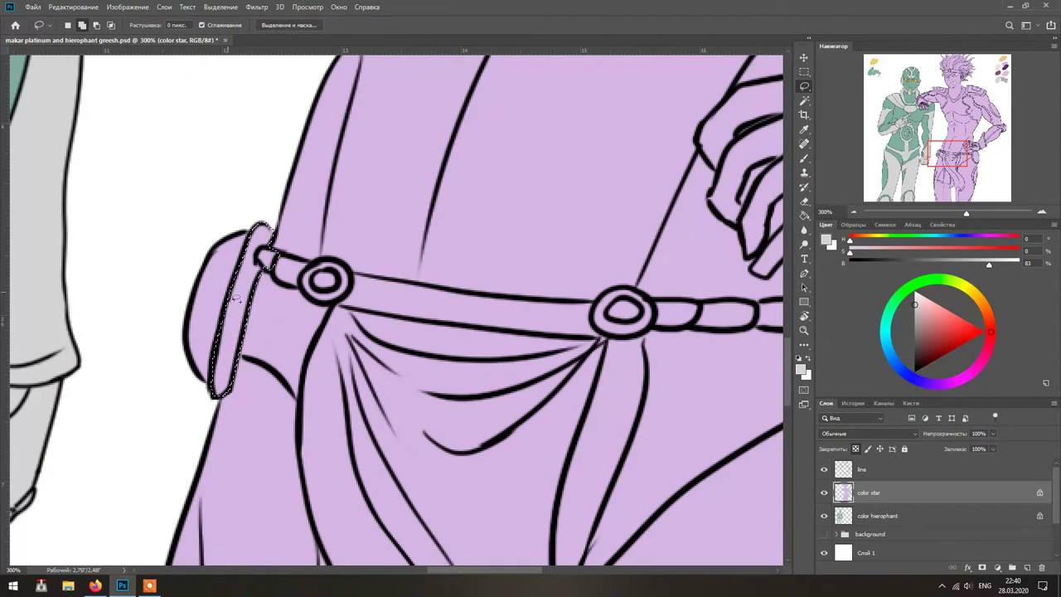
mouse_move(778, 332)
left_mouse_down()
mouse_move(692, 303)
mouse_move(553, 308)
left_mouse_up()
mouse_move(552, 259)
left_mouse_down()
mouse_move(445, 289)
mouse_move(549, 296)
left_mouse_up()
- Add the rim on the resting glove's cuff to the selection and fill all selected trim with the golden yellow palette swatch
left_click(929, 204)
left_click_drag(928, 204, 982, 145)
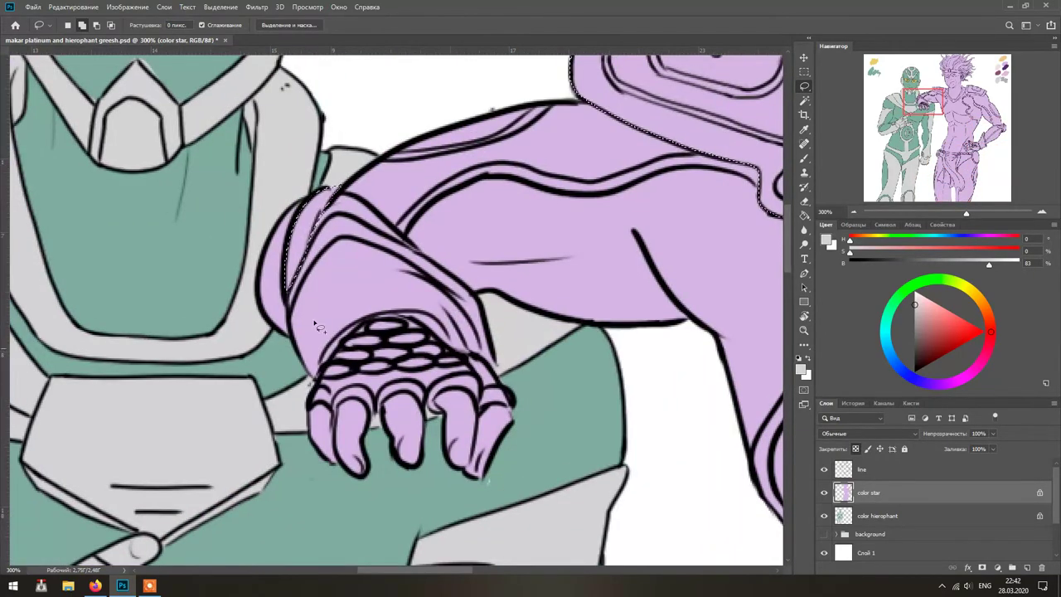
key("ctrl+0")
key("b")
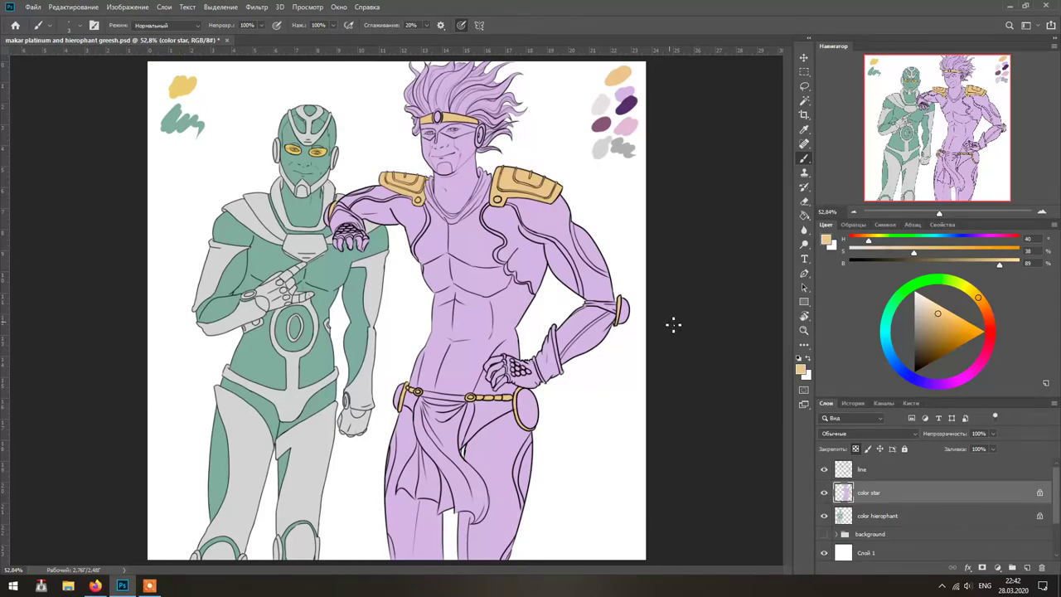
- Select the draped scarf around the long-haired man's neck
key("l")
scroll(452, 139, "up", 4)
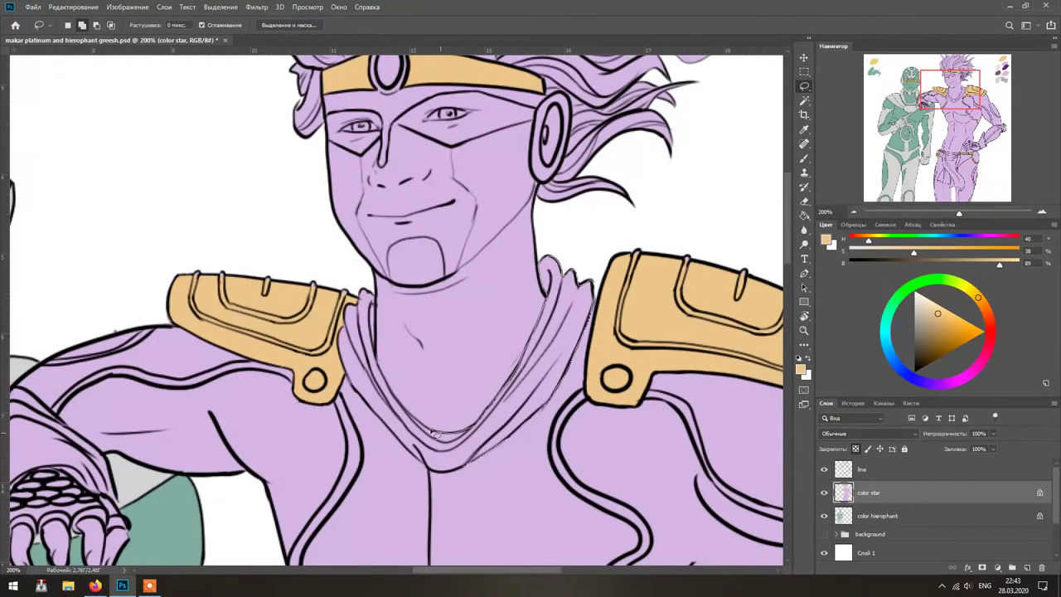
scroll(373, 319, "up", 2)
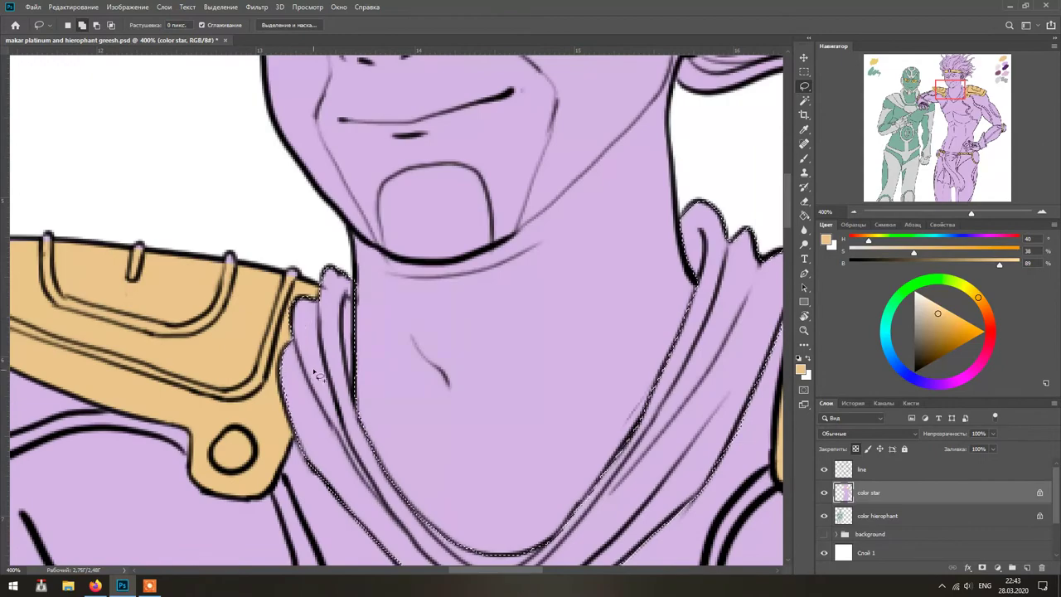
scroll(323, 332, "down", 1)
left_click_drag(347, 253, 328, 170)
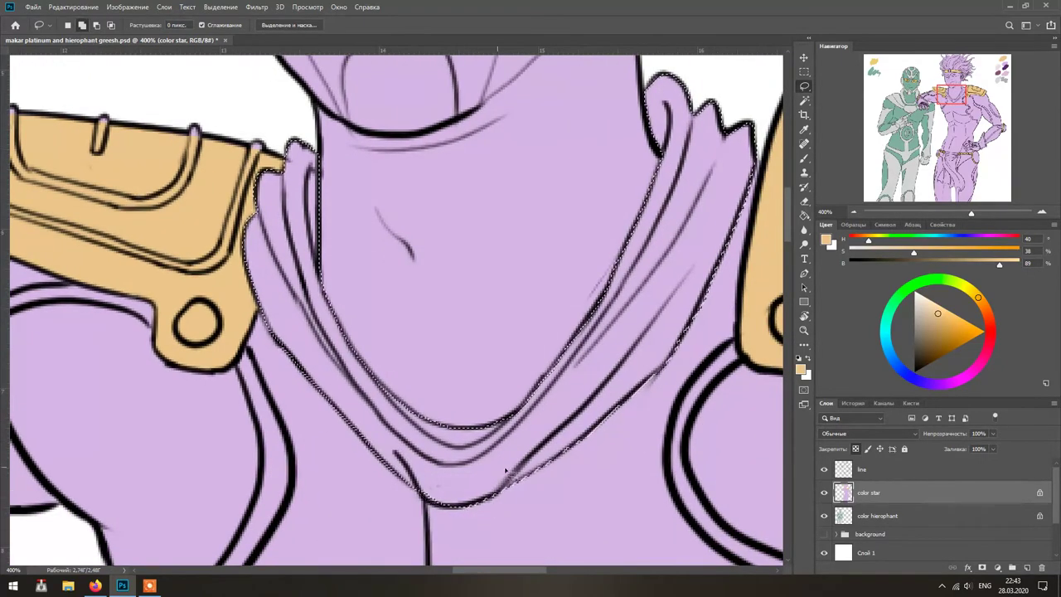
scroll(580, 340, "down", 2)
- Fill the selected scarf with the dark plum palette swatch
key("b")
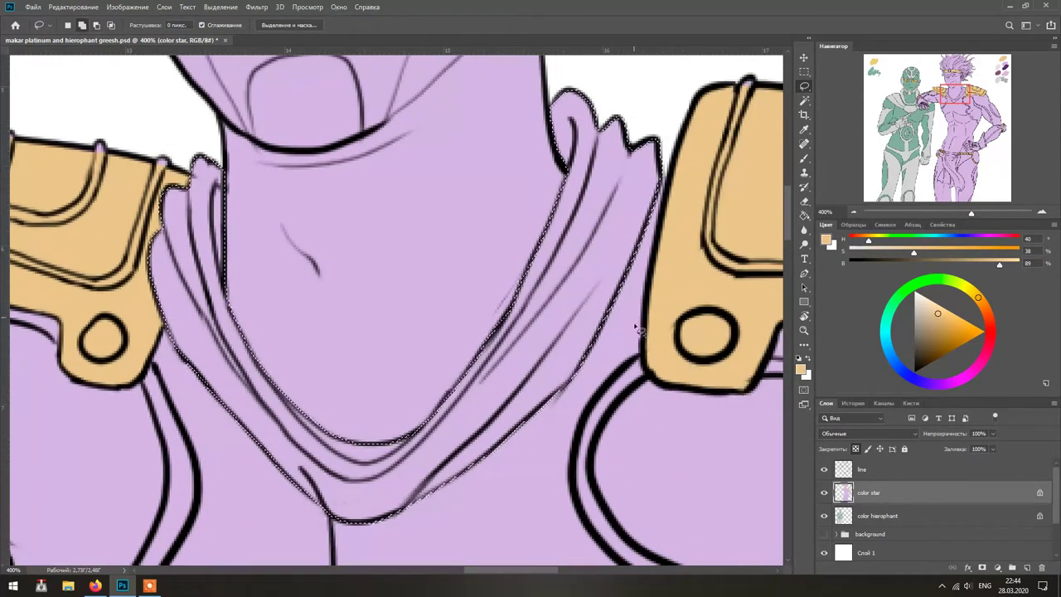
key("ctrl+0")
key("alt+BackSpace")
- Select the long-haired man's draped loincloth from the belt down to its ragged lower hem
scroll(508, 405, "up", 3)
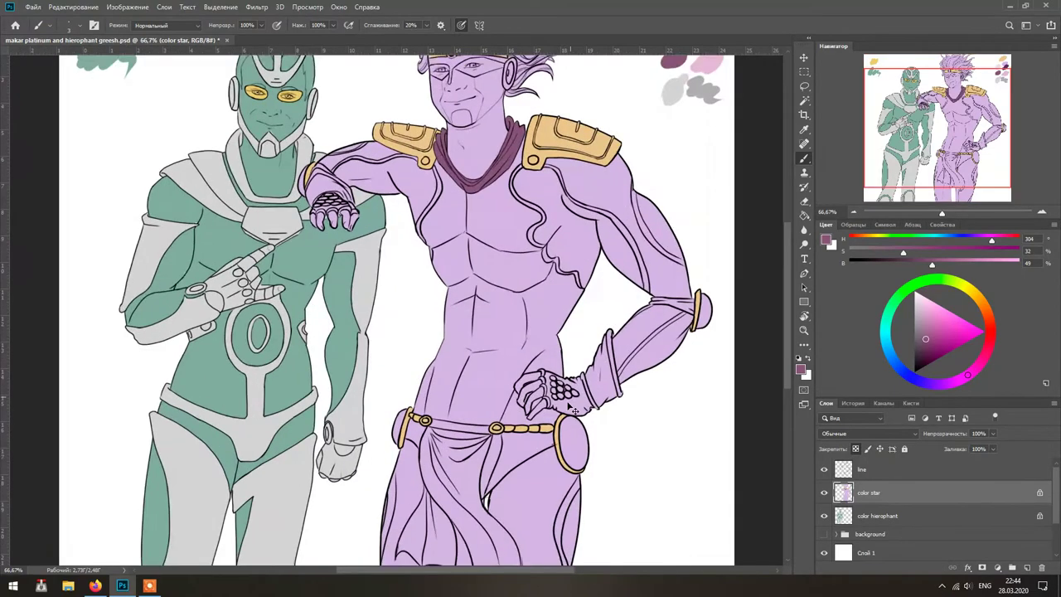
key("l")
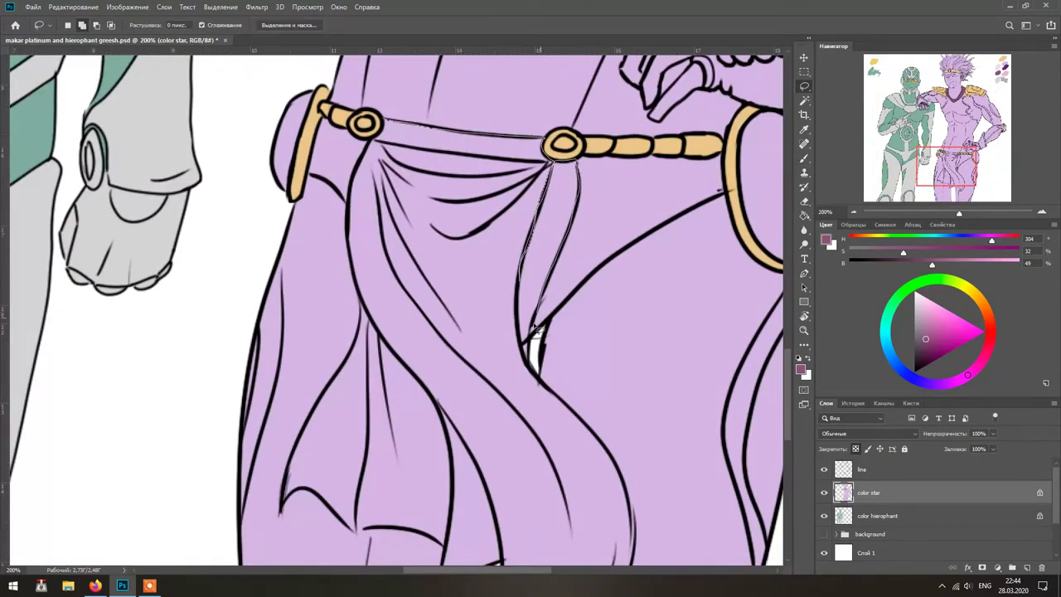
left_click_drag(362, 318, 364, 129)
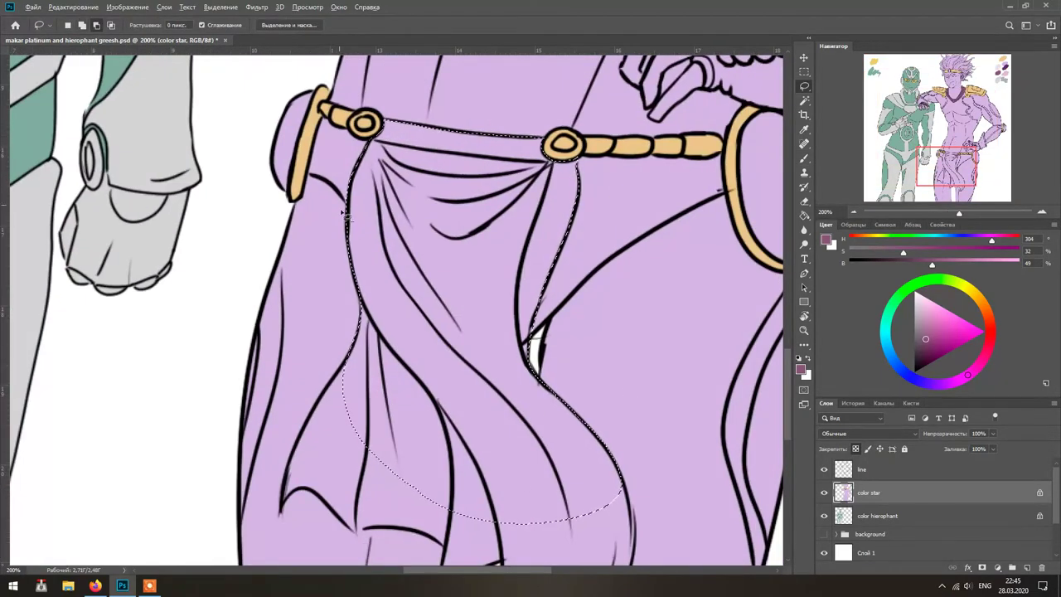
left_click_drag(296, 471, 308, 322)
mouse_move(370, 303)
left_mouse_down()
mouse_move(424, 385)
mouse_move(487, 422)
mouse_move(515, 438)
mouse_move(630, 464)
left_mouse_up()
scroll(643, 352, "up", 10)
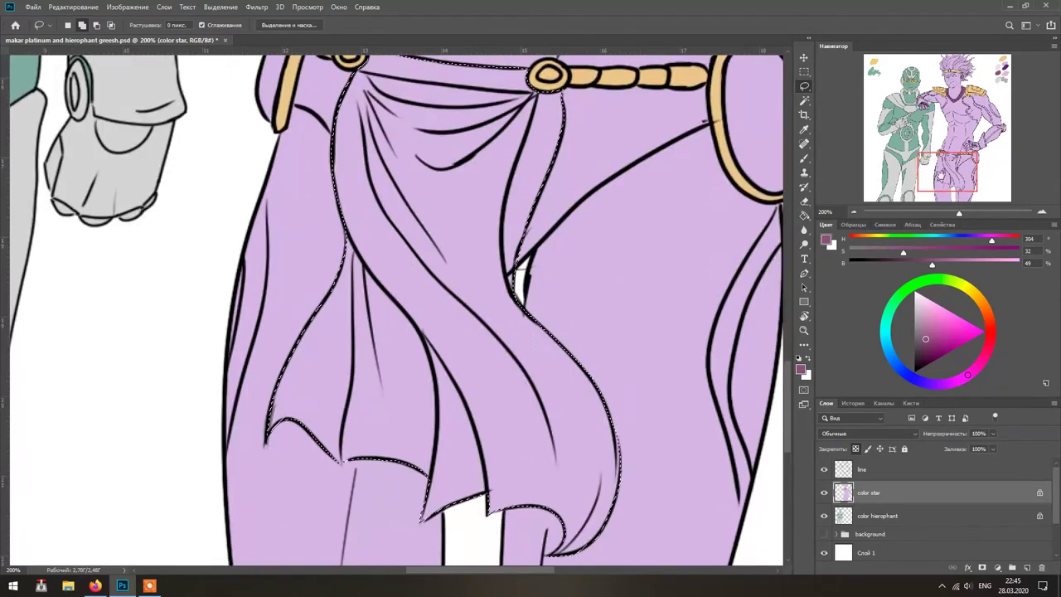
- Fill the selected loincloth with the pale pink palette swatch
key("b")
left_click(694, 229, "alt")
scroll(694, 229, "down", 10)
key("alt+BackSpace")
- Select the long-haired man's chest panel between the wavy trim, the shoulder pad and the armpit on his bent-arm side
scroll(590, 320, "up", 10)
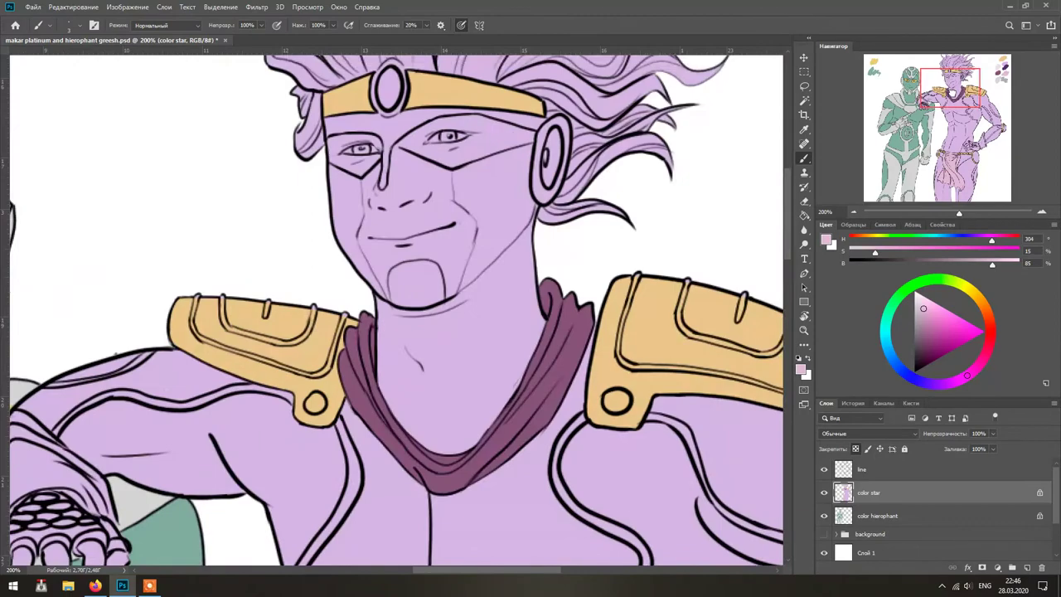
left_click(804, 86)
scroll(509, 421, "down", 3)
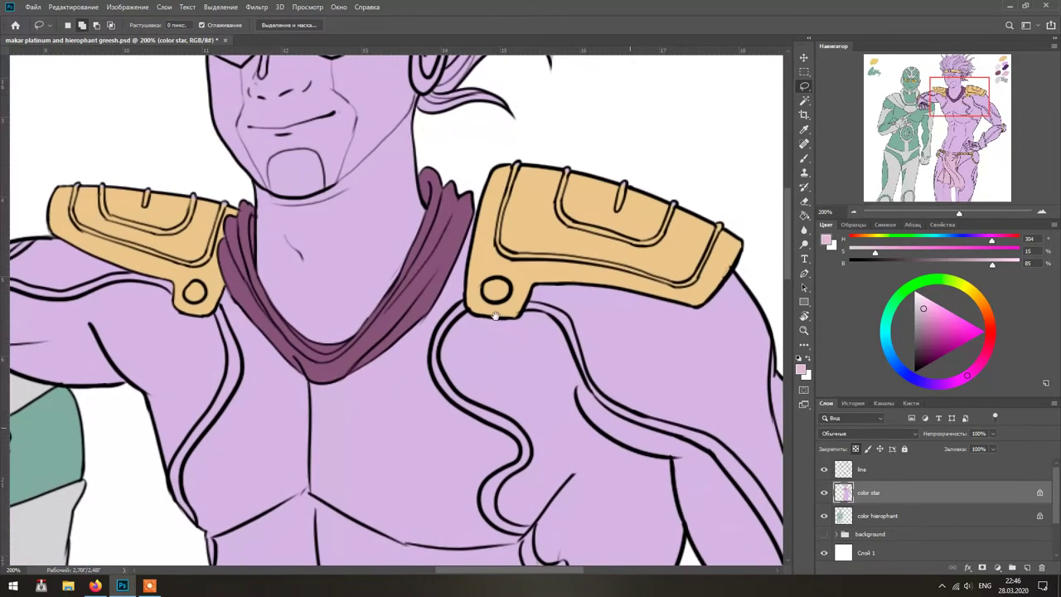
mouse_move(592, 539)
left_mouse_down()
mouse_move(548, 384)
mouse_move(561, 284)
mouse_move(479, 392)
mouse_move(493, 205)
left_mouse_up()
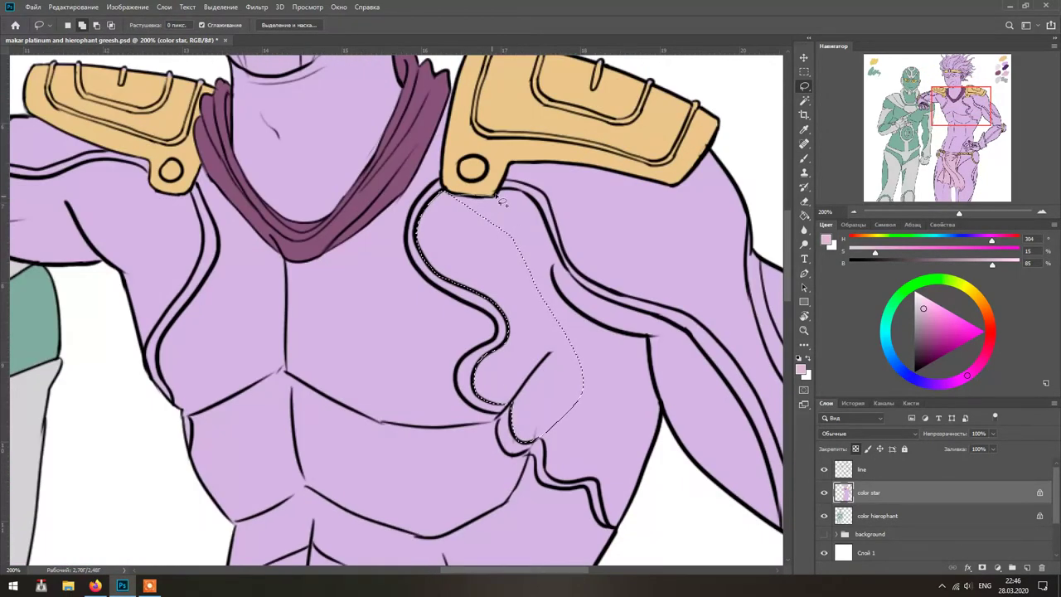
left_click_drag(580, 355, 655, 357)
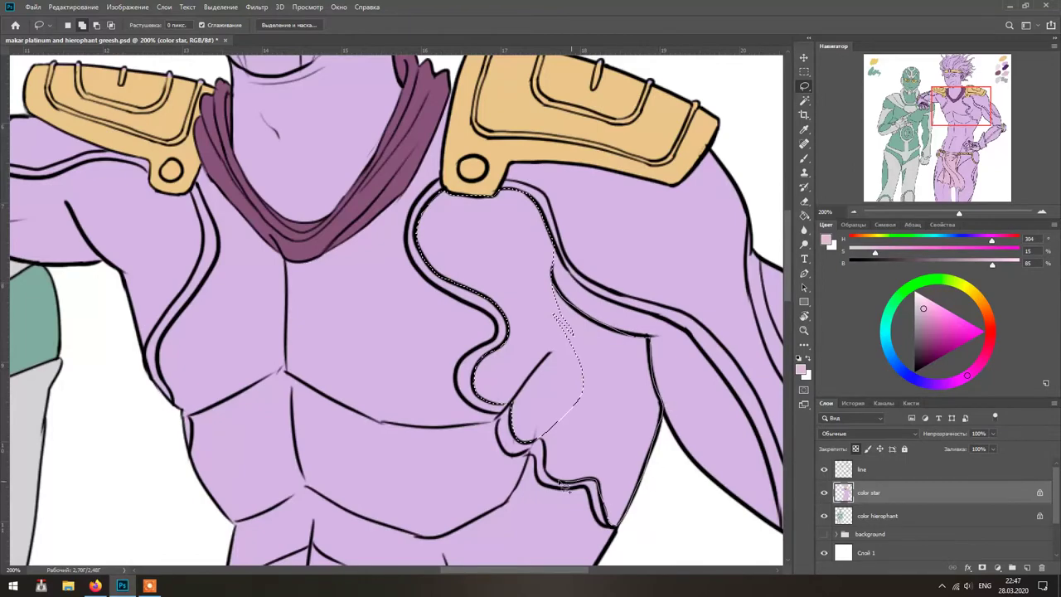
left_click_drag(578, 489, 580, 494)
- Add the panels of the bent upper arm and forearm and the briefs area beside the loincloth to the selection
scroll(455, 473, "right", 5)
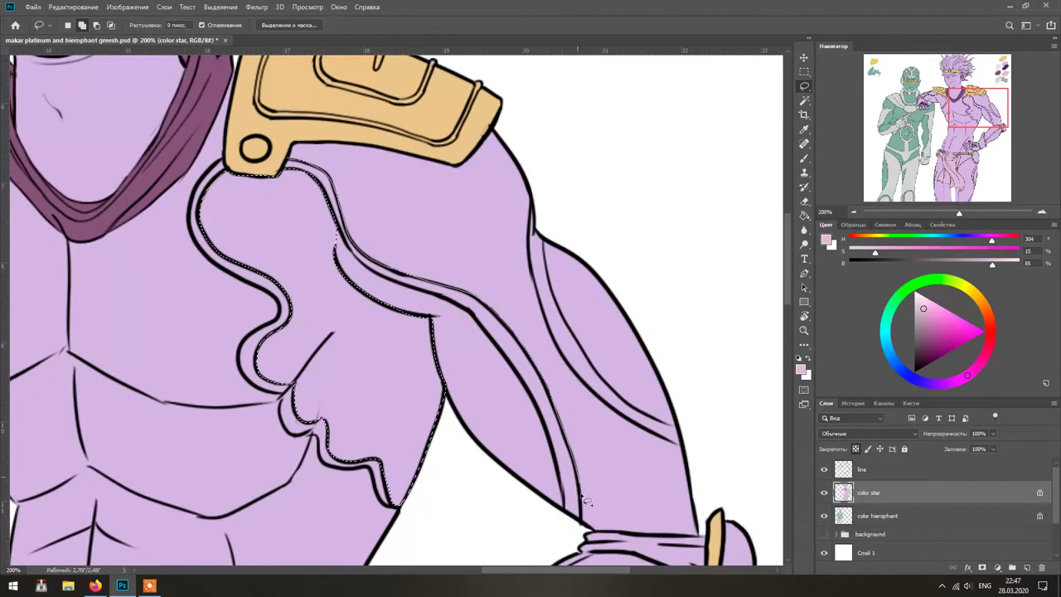
mouse_move(354, 152)
left_mouse_down()
mouse_move(710, 426)
mouse_move(580, 531)
left_mouse_up()
scroll(666, 303, "down", 5)
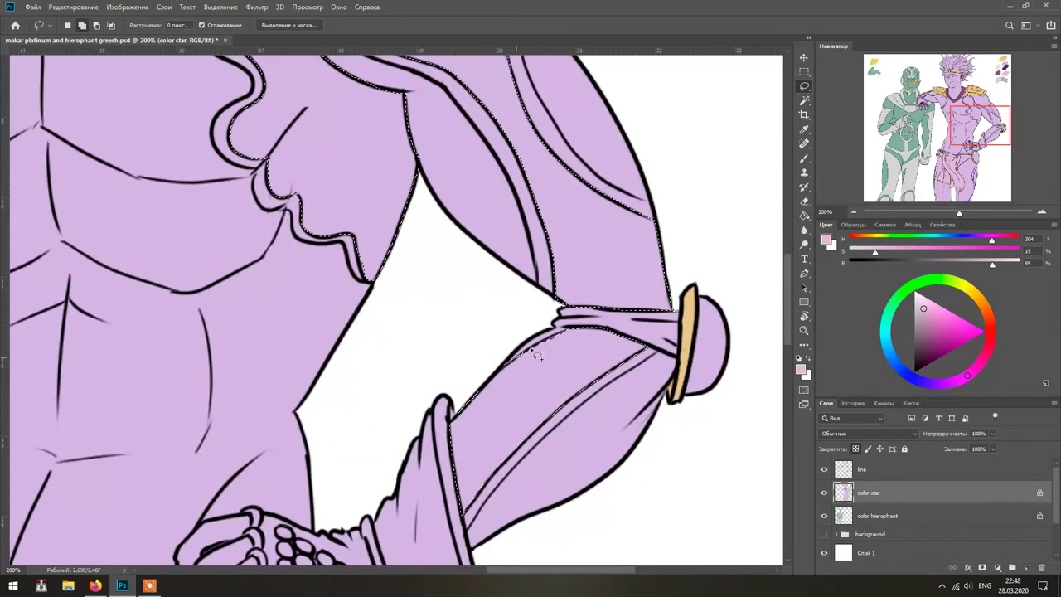
scroll(561, 416, "down", 10)
scroll(562, 416, "left", 6)
left_click_drag(374, 383, 569, 239)
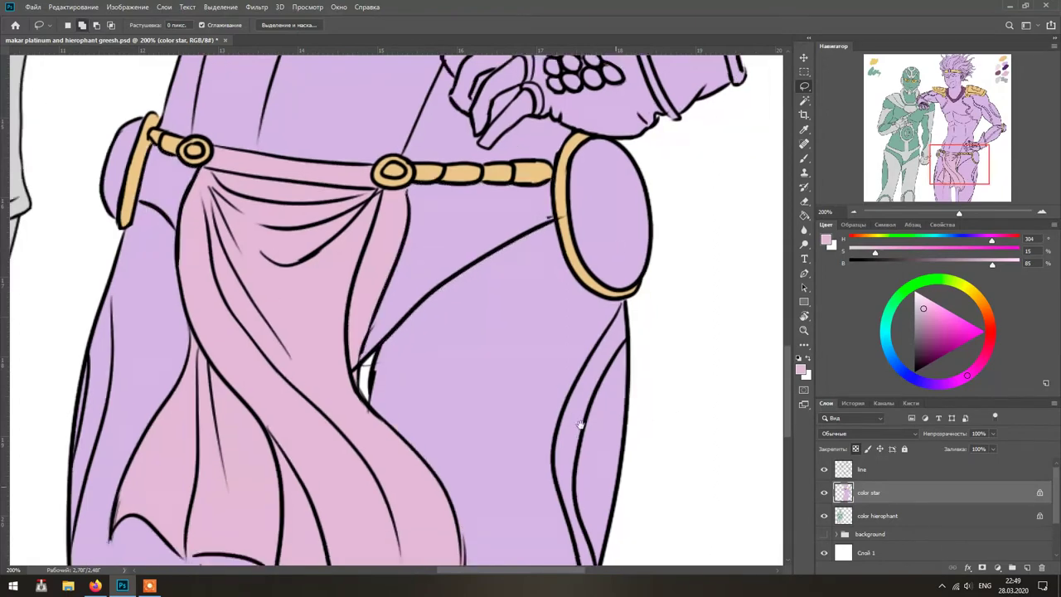
- Add the chest and sleeve panels of the outstretched arm to the selection, keeping the trim bands out
scroll(421, 232, "up", 15)
scroll(421, 232, "left", 5)
left_click_drag(364, 348, 421, 232)
scroll(335, 268, "up", 4)
scroll(335, 268, "left", 3)
left_click_drag(335, 268, 359, 260)
left_click_drag(267, 328, 365, 253)
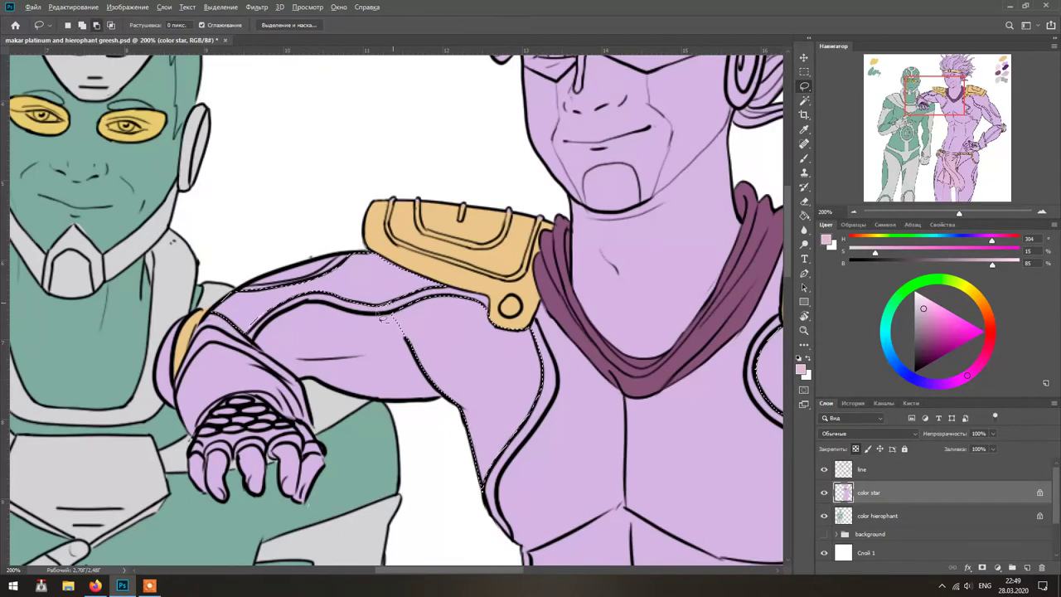
- Fill the selected suit panels with the dark purple palette swatch
scroll(398, 315, "down", 10)
scroll(398, 315, "down", 5)
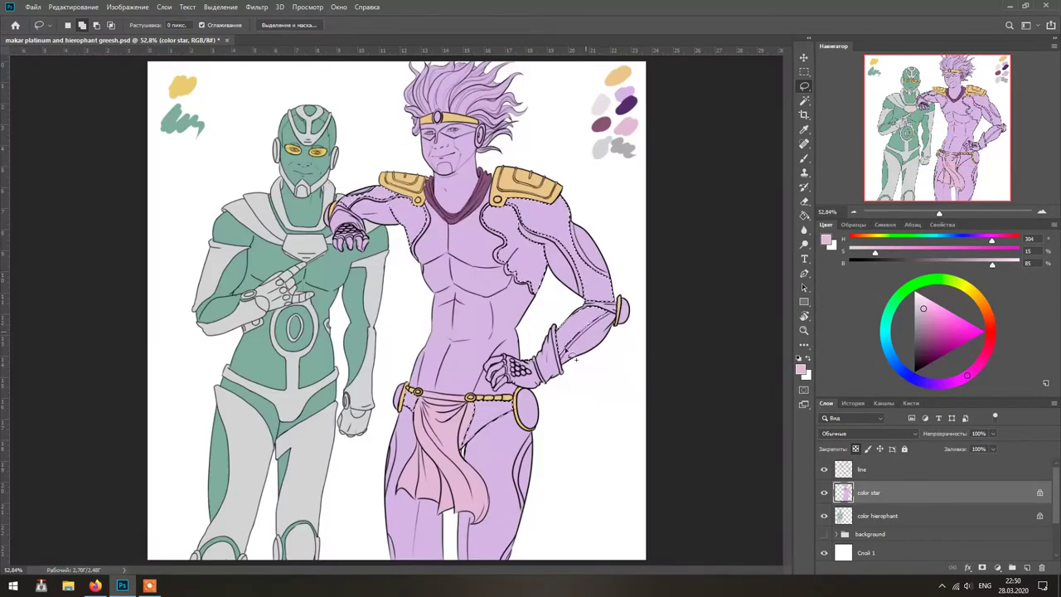
key("b")
left_click(626, 104, "alt")
key("alt+BackSpace")
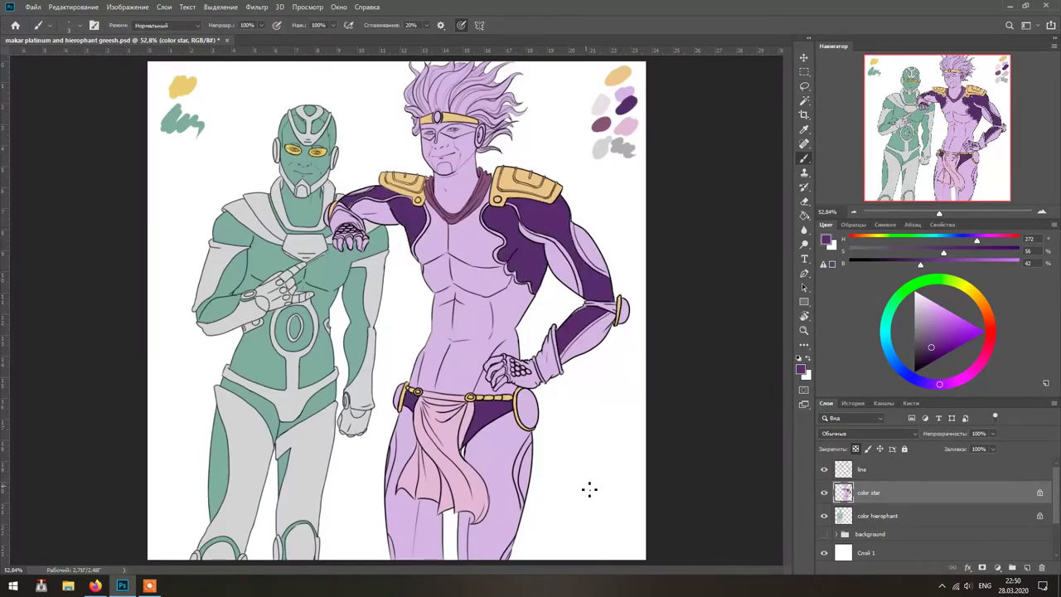
- Select the curved trim bands along the outer thigh below the large oval hip guard
key("l")
scroll(582, 525, "up", 8)
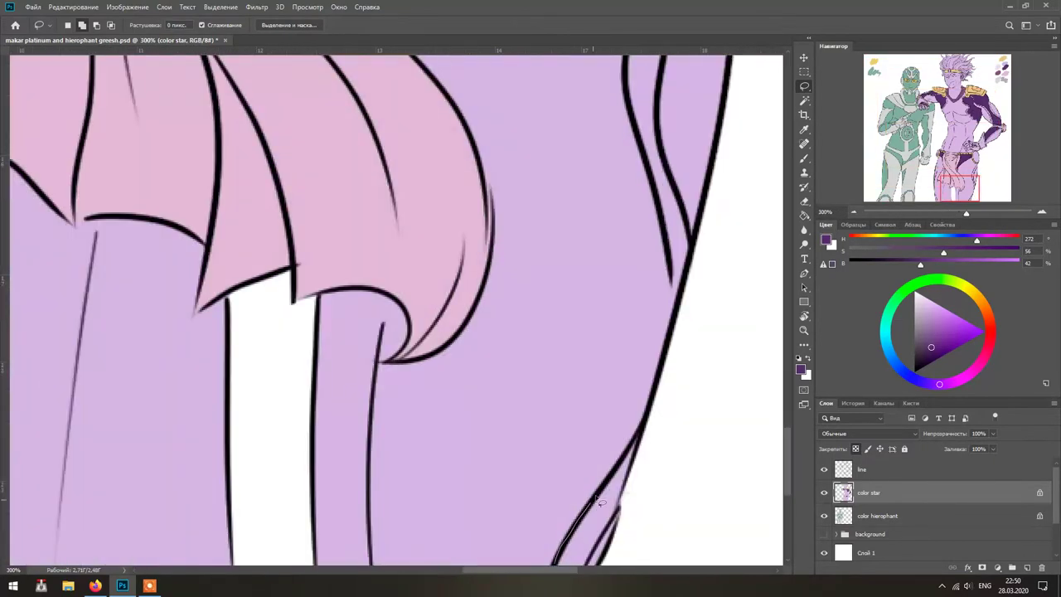
scroll(584, 407, "up", 3)
scroll(583, 407, "right", 3)
mouse_move(550, 114)
left_mouse_down()
mouse_move(564, 469)
mouse_move(487, 362)
left_mouse_up()
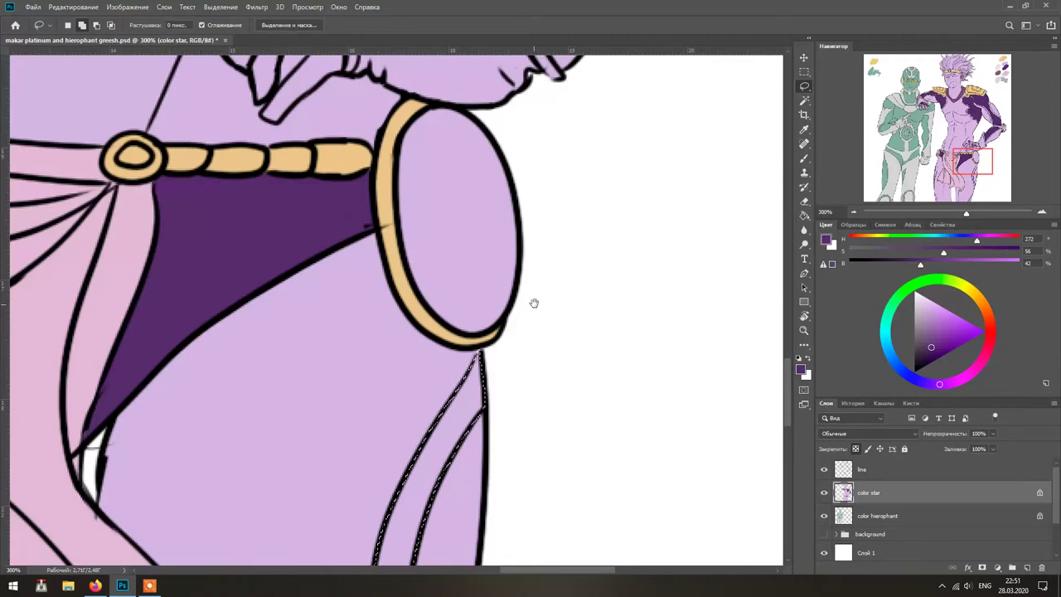
- Add the knuckle scales and the wrist band of the glove resting on the hip to the selection
scroll(497, 362, "up", 7)
scroll(498, 362, "left", 2)
mouse_move(533, 310)
left_mouse_down()
mouse_move(511, 357)
mouse_move(457, 367)
mouse_move(490, 388)
left_mouse_up()
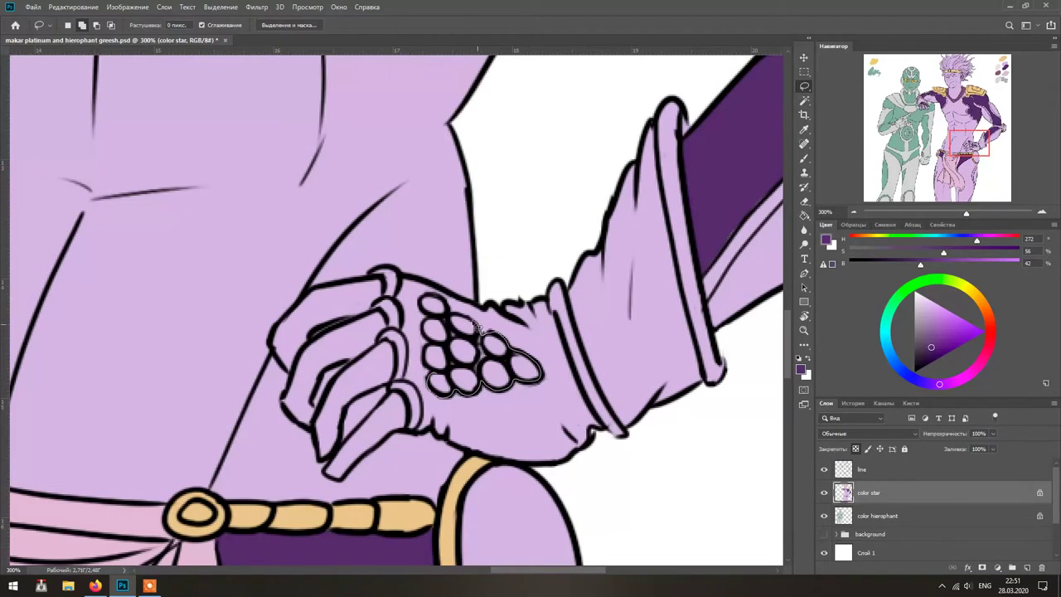
left_click_drag(430, 358, 448, 326)
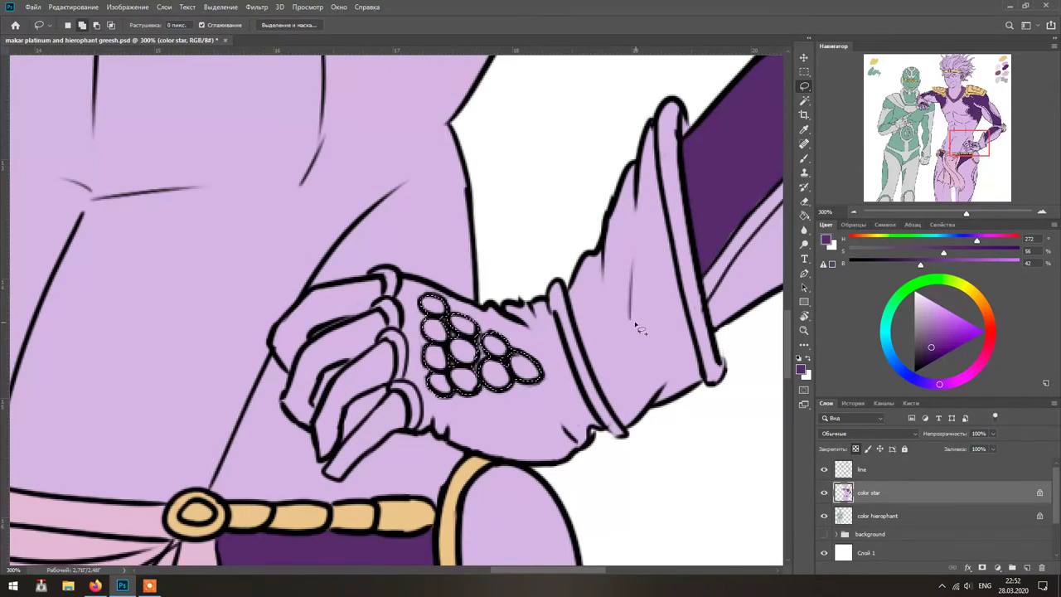
left_click_drag(605, 398, 618, 433)
- Add the trim bands of the bent forearm and upper arm and the shoulder pad's round stud to the selection
scroll(497, 414, "right", 8)
scroll(497, 414, "up", 2)
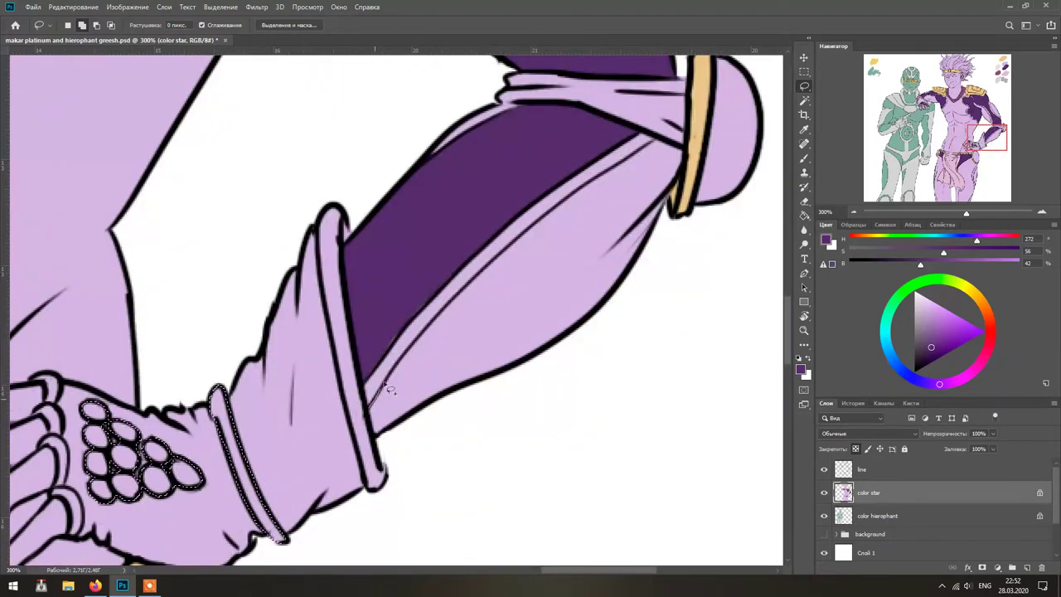
left_click_drag(518, 224, 485, 272)
scroll(572, 353, "up", 5)
scroll(572, 353, "left", 2)
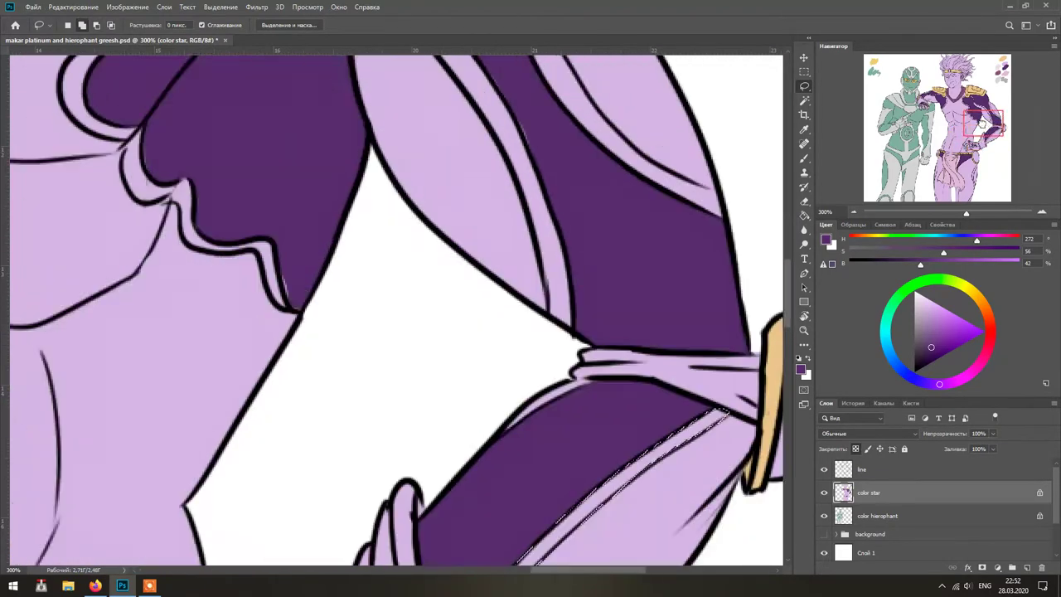
scroll(572, 353, "up", 3)
scroll(572, 353, "right", 3)
left_click_drag(262, 175, 369, 330)
mouse_move(104, 109)
left_mouse_down()
mouse_move(67, 51)
mouse_move(278, 199)
mouse_move(176, 105)
left_mouse_up()
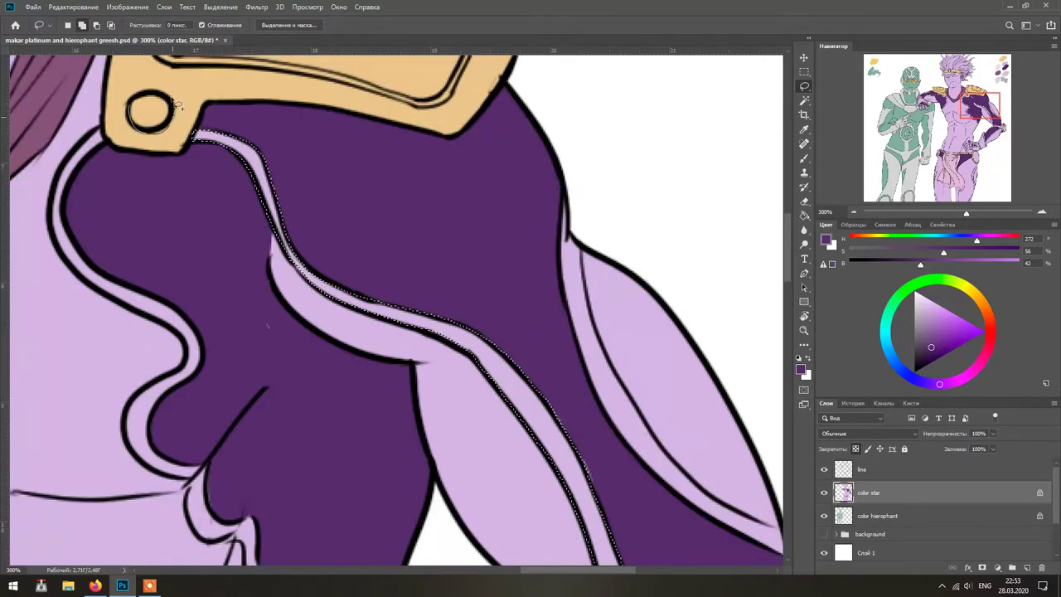
- Add the bent arm's outer trim and the wavy trim edging the chest panel to the selection
scroll(253, 139, "right", 5)
scroll(253, 139, "down", 1)
left_click_drag(280, 279, 249, 133)
scroll(457, 295, "left", 8)
scroll(457, 294, "down", 3)
left_click_drag(604, 440, 458, 295)
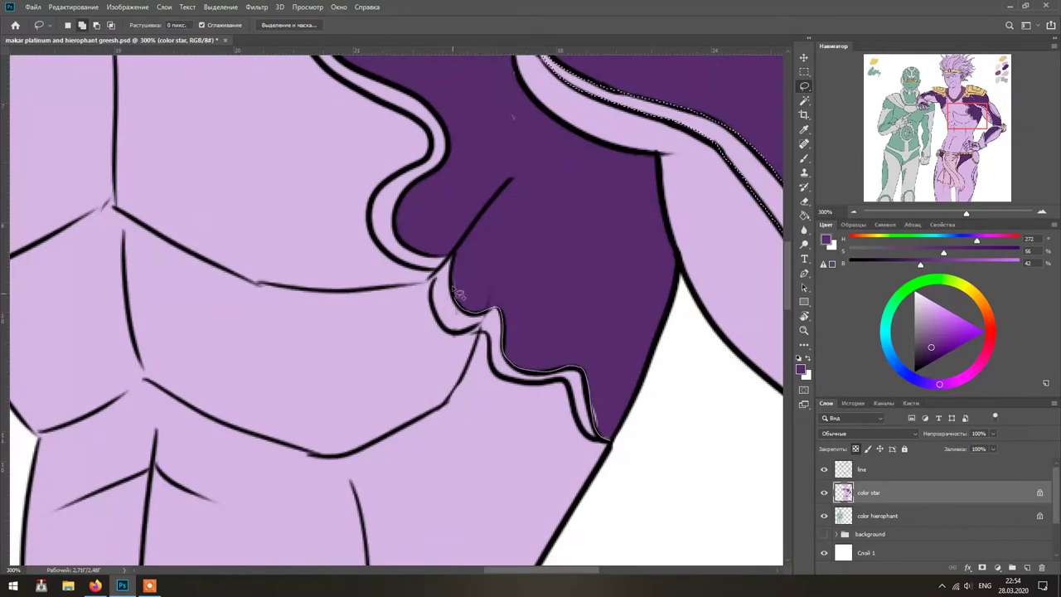
scroll(481, 302, "up", 3)
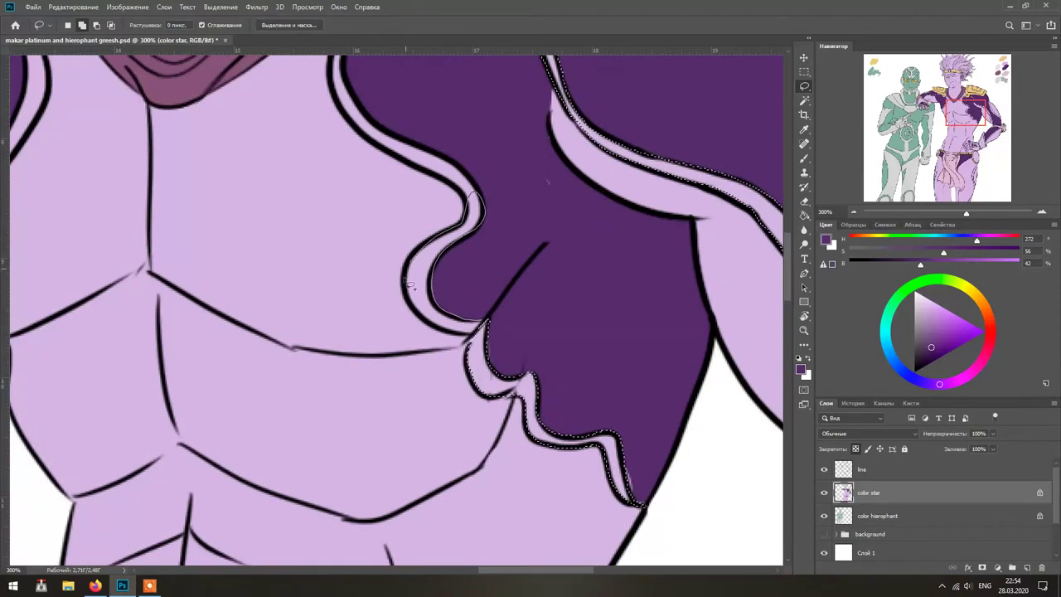
left_click_drag(483, 298, 489, 305)
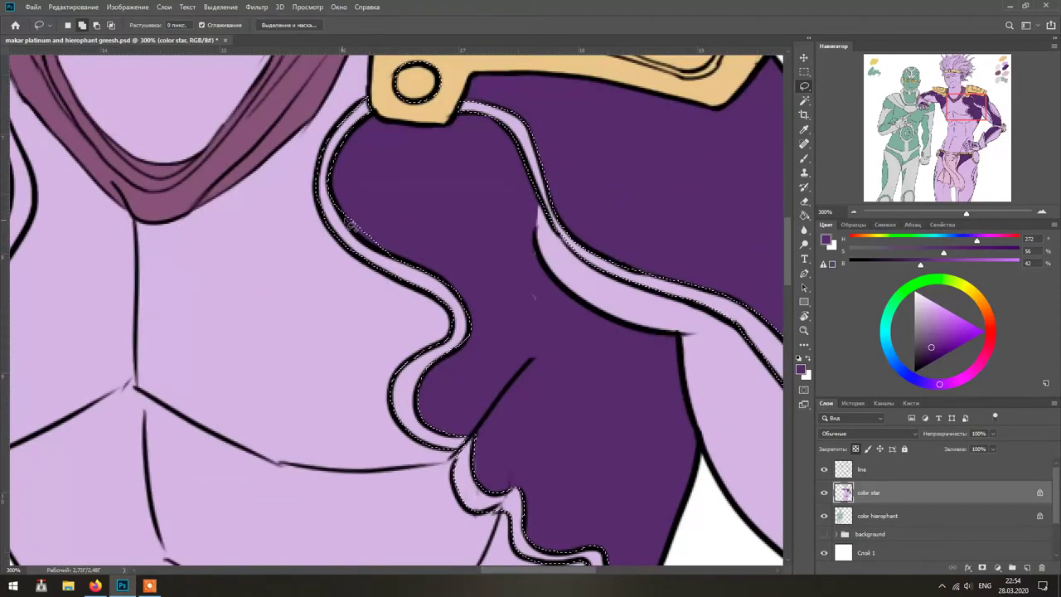
- Add the raised ridges of the shoulder pad above the bent arm to the selection
scroll(465, 232, "up", 4)
scroll(464, 232, "right", 2)
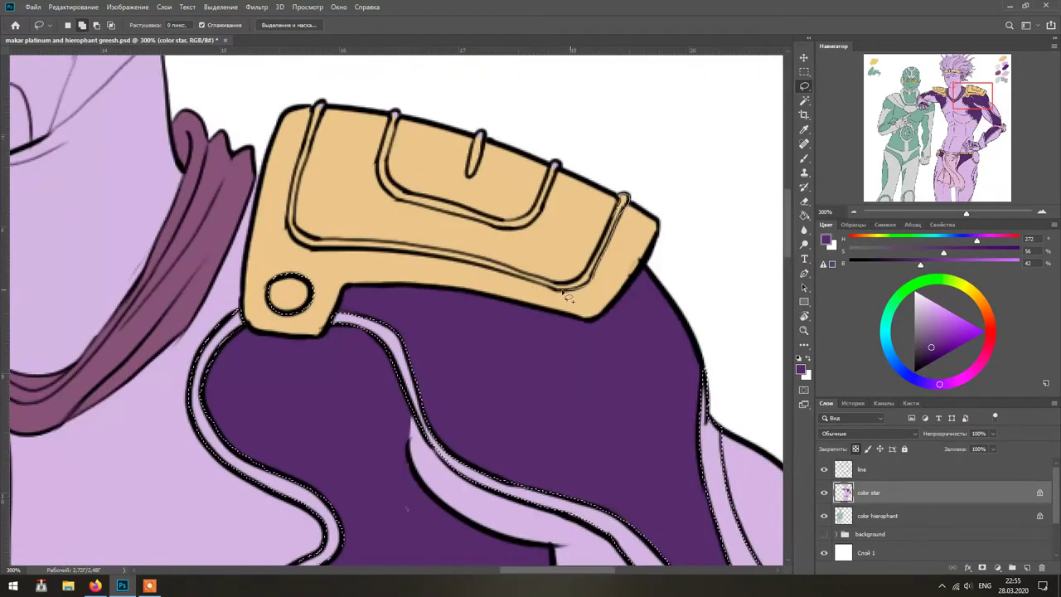
left_click_drag(532, 288, 581, 321)
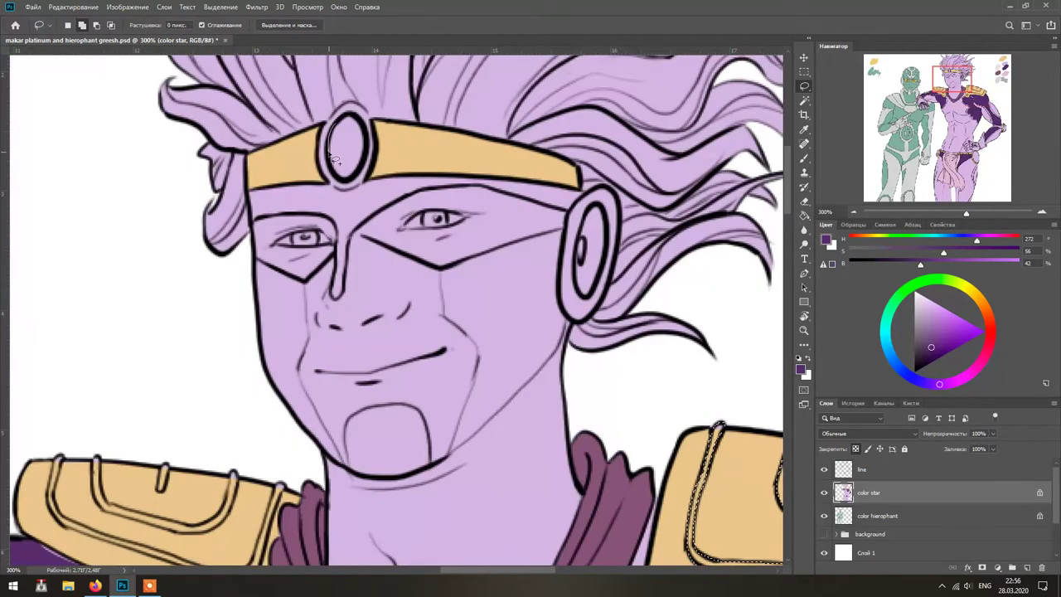
- Add the headband gem and the mask areas around both eyes to the selection
left_click_drag(335, 162, 332, 159)
mouse_move(572, 217)
left_mouse_down()
mouse_move(413, 193)
mouse_move(429, 239)
mouse_move(340, 254)
left_mouse_up()
mouse_move(442, 396)
left_mouse_down()
mouse_move(429, 476)
mouse_move(396, 416)
mouse_move(329, 390)
left_mouse_up()
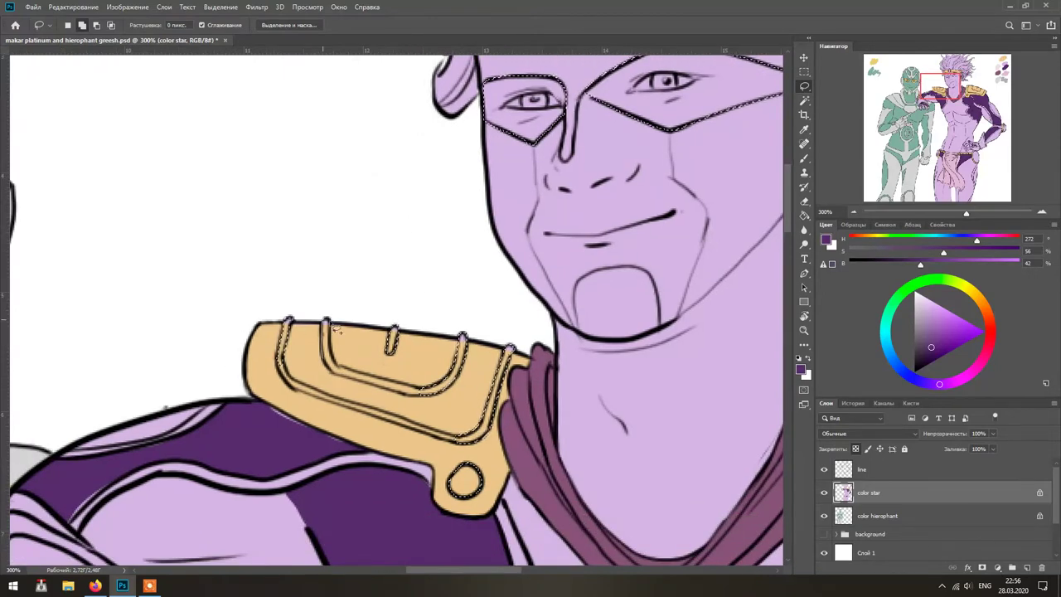
- Add the ridges of the shoulder pad on the outstretched arm to the selection, rotating the canvas for the tracing
key("r")
left_click_drag(339, 329, 389, 249)
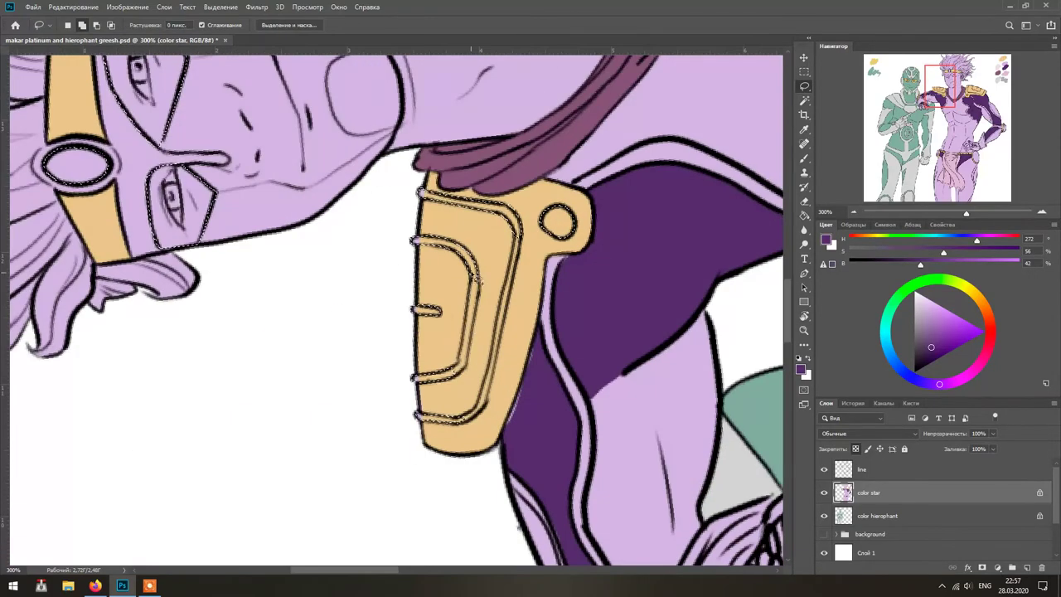
left_click(252, 27)
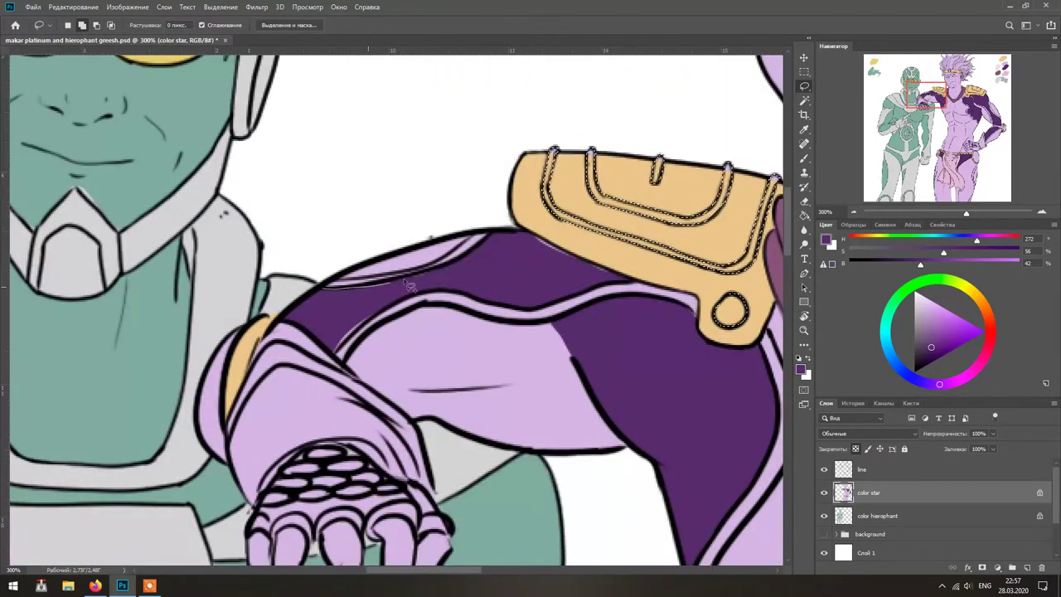
- Add the trim bands along the outstretched arm and down that side of the chest to the selection
key("l")
mouse_move(385, 311)
left_mouse_down()
mouse_move(430, 298)
mouse_move(531, 330)
mouse_move(697, 318)
mouse_move(641, 285)
mouse_move(419, 296)
left_mouse_up()
scroll(419, 296, "down", 2)
mouse_move(244, 375)
left_mouse_down()
mouse_move(398, 369)
mouse_move(130, 336)
left_mouse_up()
left_click_drag(496, 169, 452, 491)
left_click_drag(503, 258, 502, 264)
- Add the other thigh's outer trim and the outstretched glove's knuckle scales to the selection
scroll(501, 264, "down", 15)
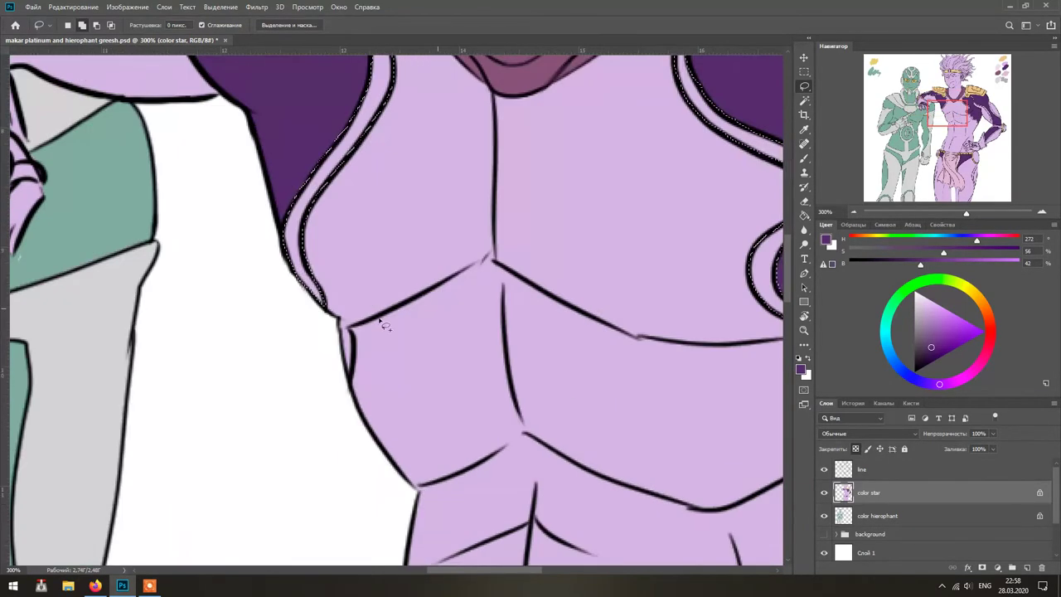
mouse_move(313, 145)
left_mouse_down()
mouse_move(308, 329)
mouse_move(253, 531)
left_mouse_up()
scroll(390, 447, "down", 5)
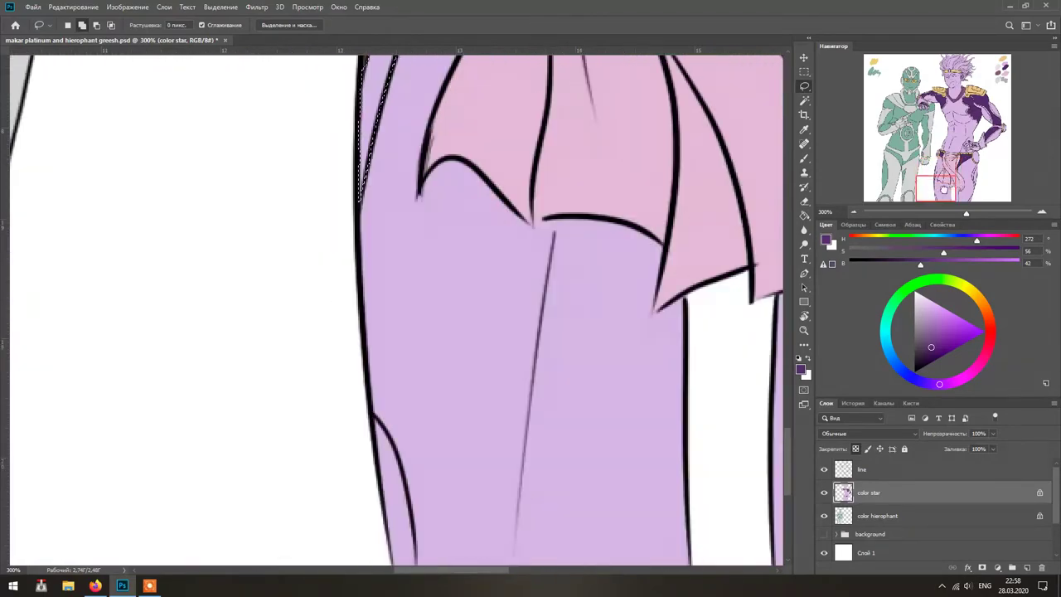
scroll(389, 447, "up", 10)
scroll(406, 282, "up", 10)
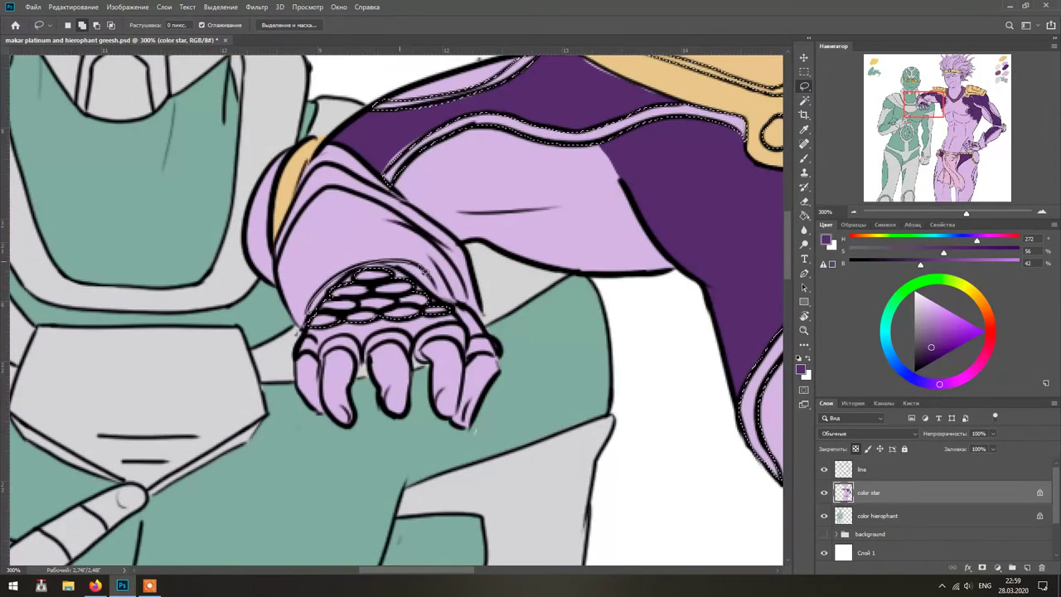
- Fill the selected trim, ridges, scales, gem and eye mask with light grey at 83% brightness, and clear the selection
scroll(406, 282, "down", 3)
scroll(407, 282, "down", 5)
key("ctrl+0")
key("ctrl+d")
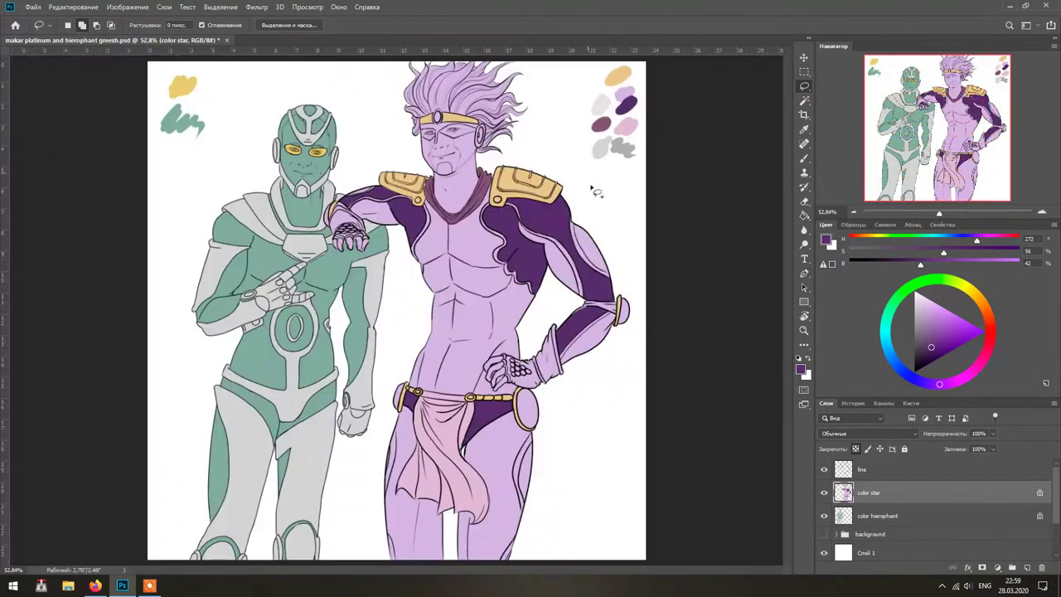
key("b")
scroll(448, 157, "up", 6)
- Select the long-haired man's chin plate and the angular cheek plates on both sides of his mouth
key("l")
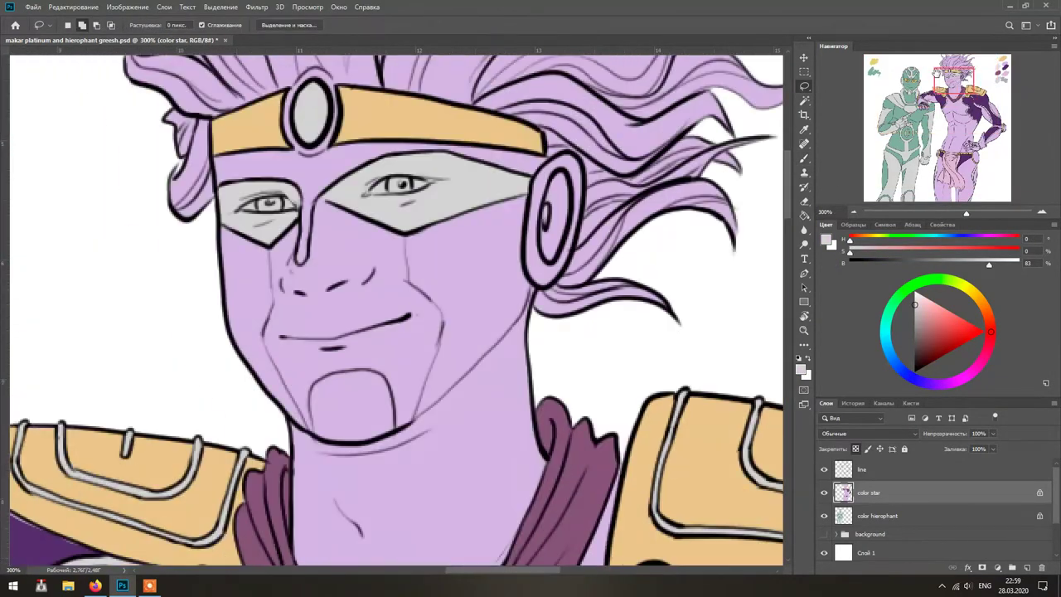
mouse_move(529, 197)
left_mouse_down()
mouse_move(409, 234)
mouse_move(442, 324)
mouse_move(413, 416)
left_mouse_up()
left_click_drag(318, 398, 454, 354)
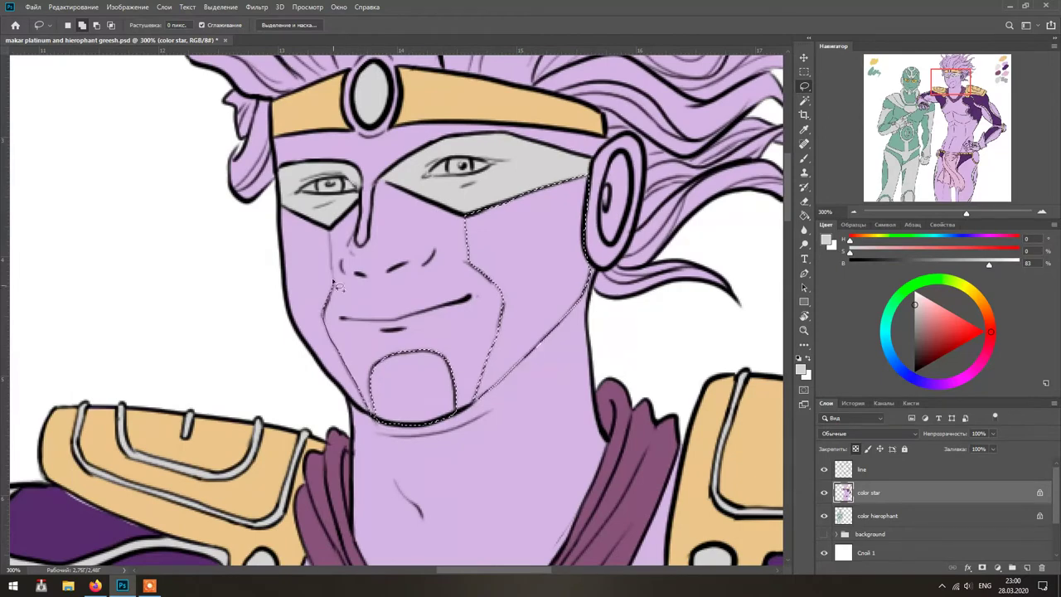
- Add the rounded elbow guard and the domes of both hip guards to the selection
scroll(649, 292, "down", 5)
scroll(648, 291, "right", 5)
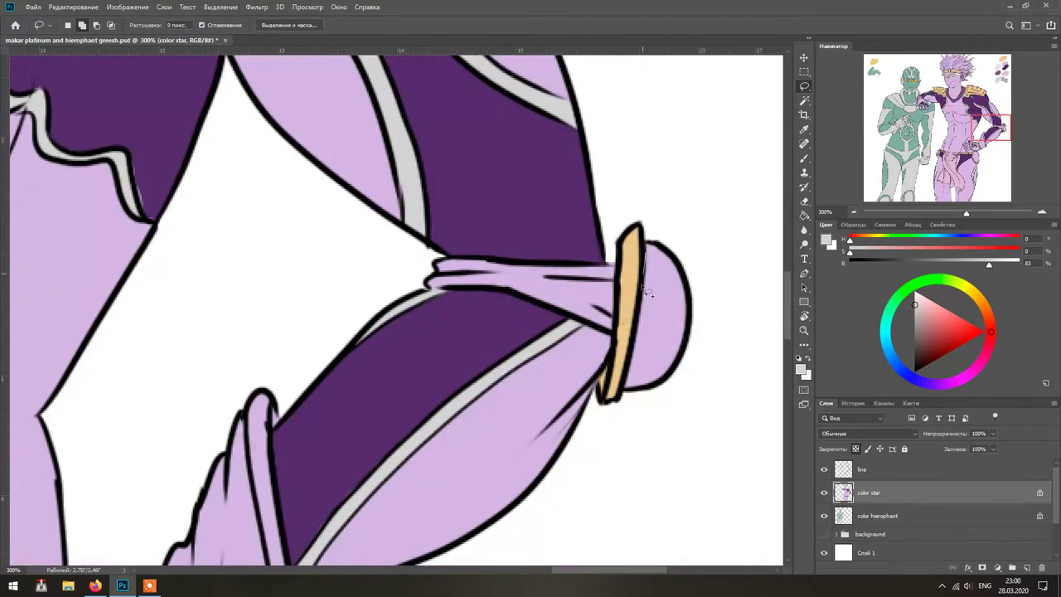
scroll(651, 249, "down", 5)
scroll(490, 282, "left", 4)
scroll(611, 328, "left", 5)
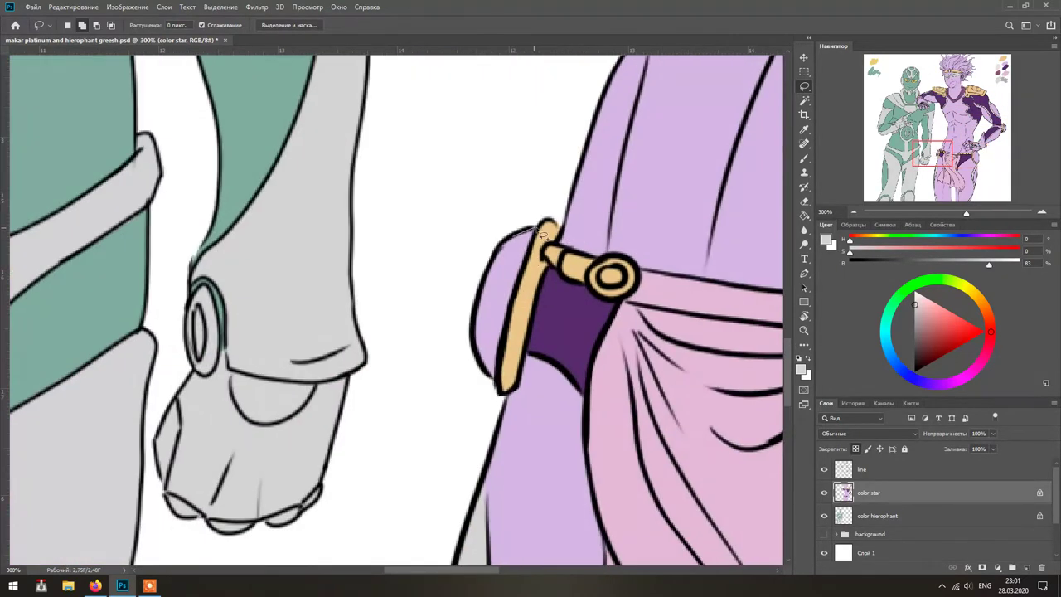
scroll(365, 237, "up", 8)
key("ctrl+0")
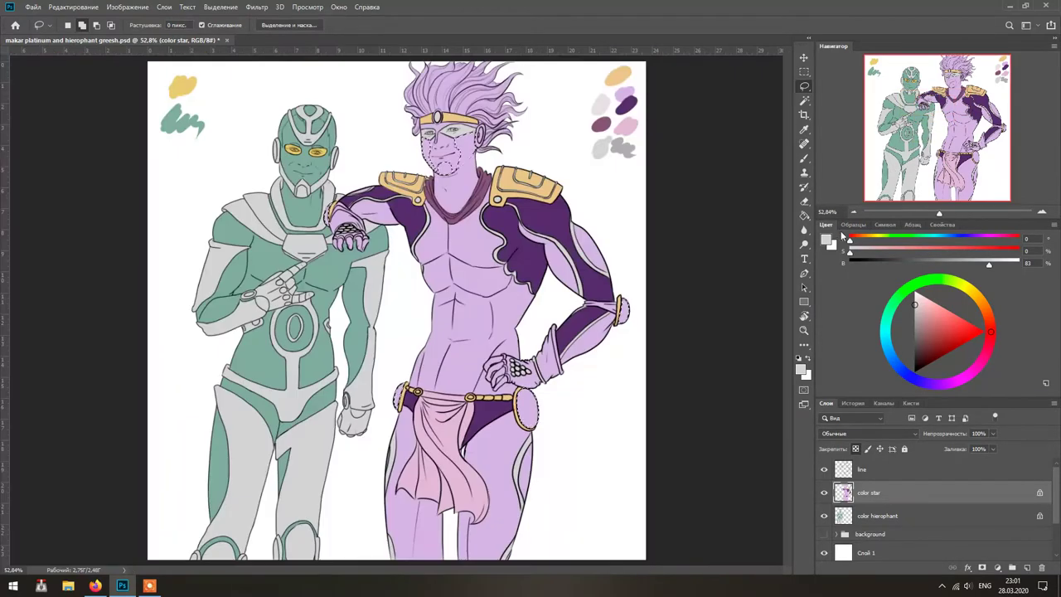
- Fill the selected face plates and guards with a medium grey at 59% brightness
key("b")
left_click(948, 262)
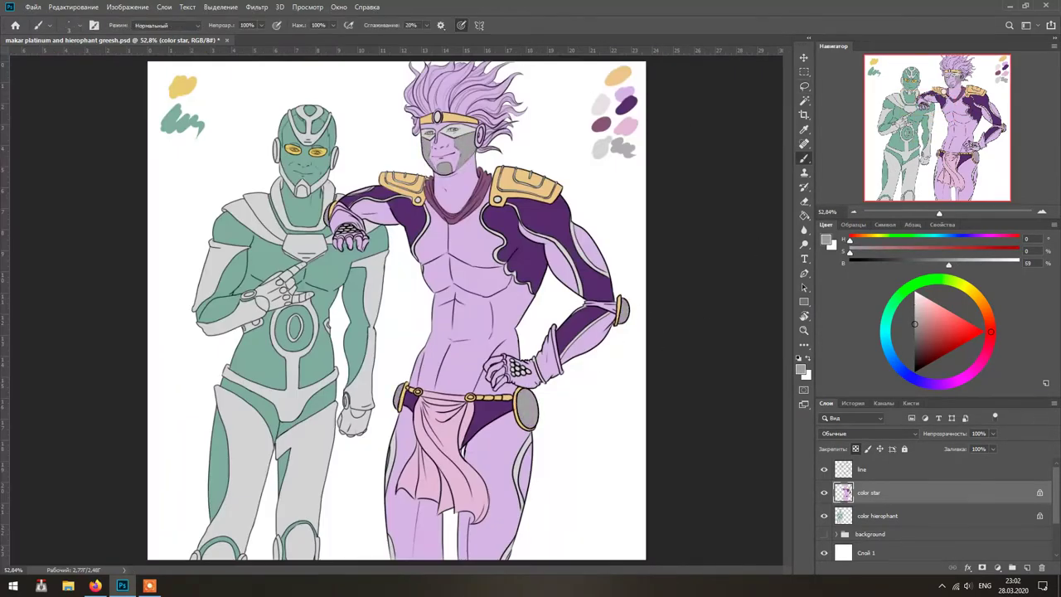
- Select both of the long-haired man's fingerless gloves with the Lasso, leaving out the light grey scales and wrist band
scroll(381, 170, "up", 6)
key("l")
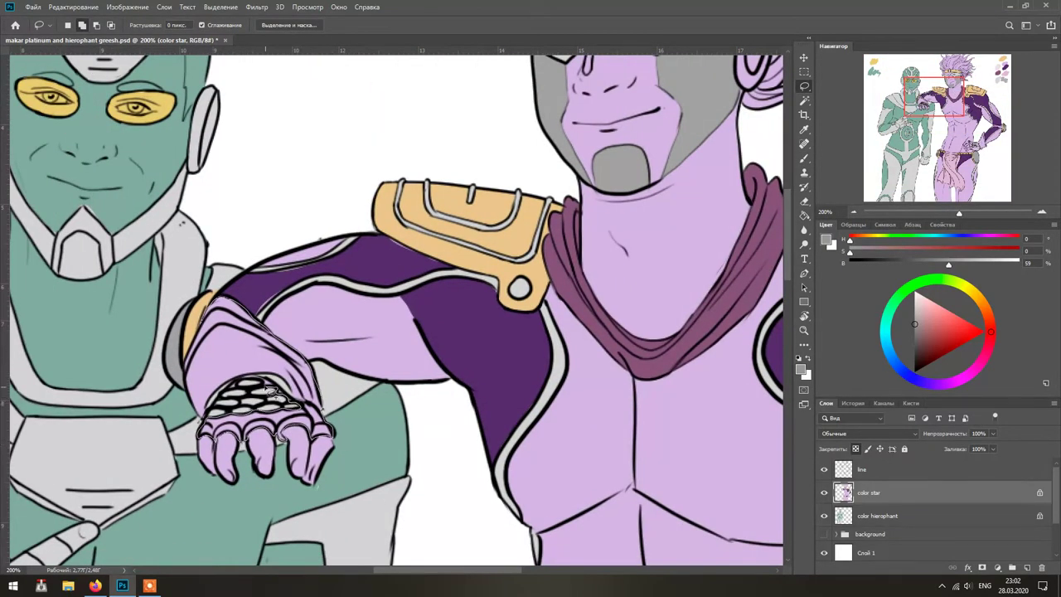
mouse_move(198, 348)
left_mouse_down()
mouse_move(257, 414)
mouse_move(304, 390)
mouse_move(325, 358)
mouse_move(202, 373)
left_mouse_up()
key("ctrl+d")
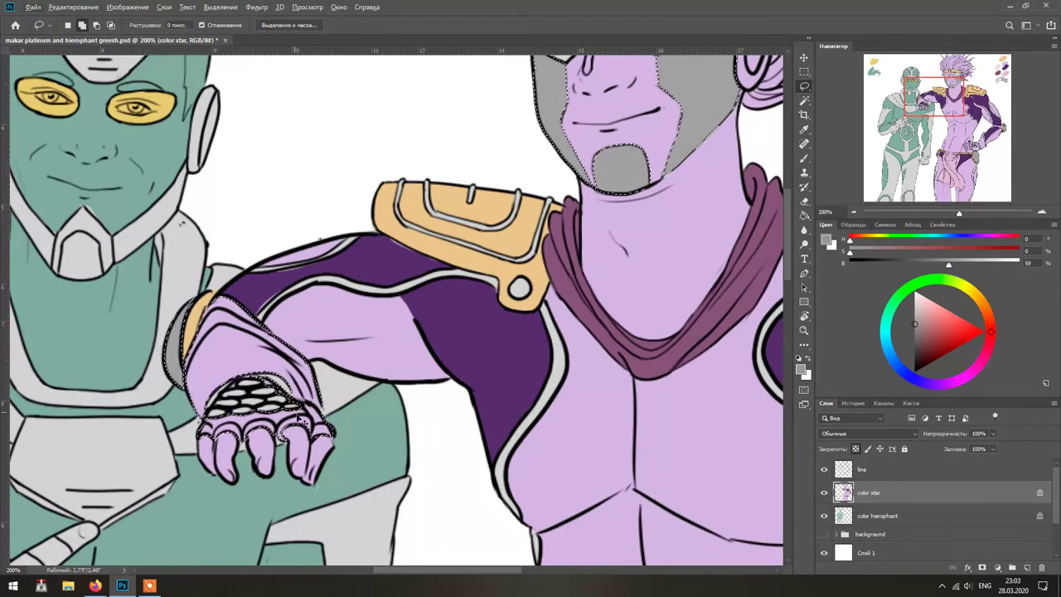
key("ctrl+shift+d")
left_click_drag(276, 427, 433, 281)
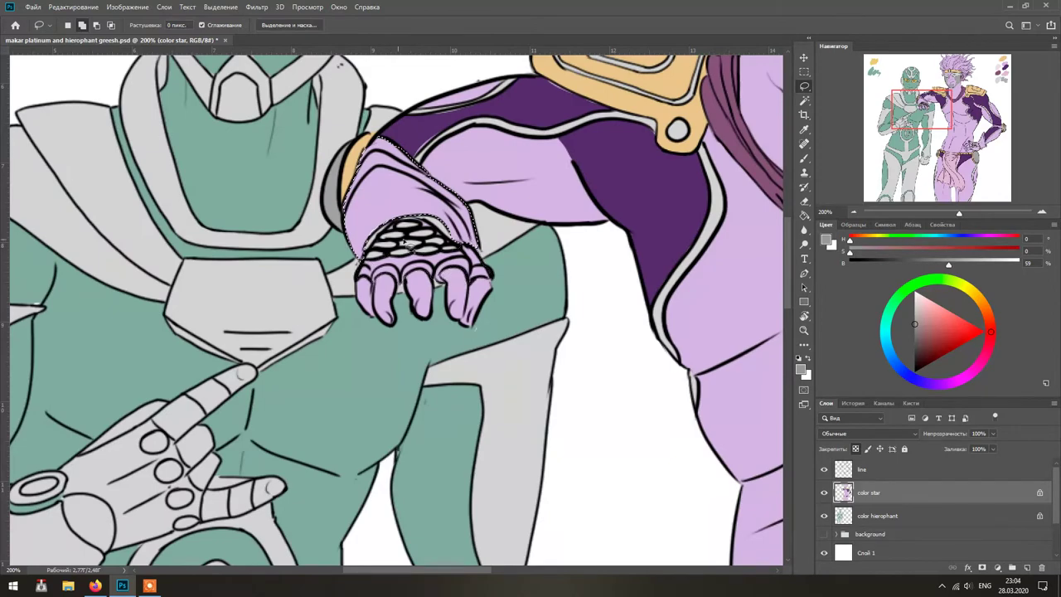
mouse_move(481, 259)
left_mouse_down()
mouse_move(516, 276)
mouse_move(528, 371)
mouse_move(505, 359)
mouse_move(486, 273)
mouse_move(549, 343)
mouse_move(618, 333)
mouse_move(602, 387)
mouse_move(530, 345)
mouse_move(534, 288)
mouse_move(604, 323)
mouse_move(599, 276)
mouse_move(574, 273)
left_mouse_up()
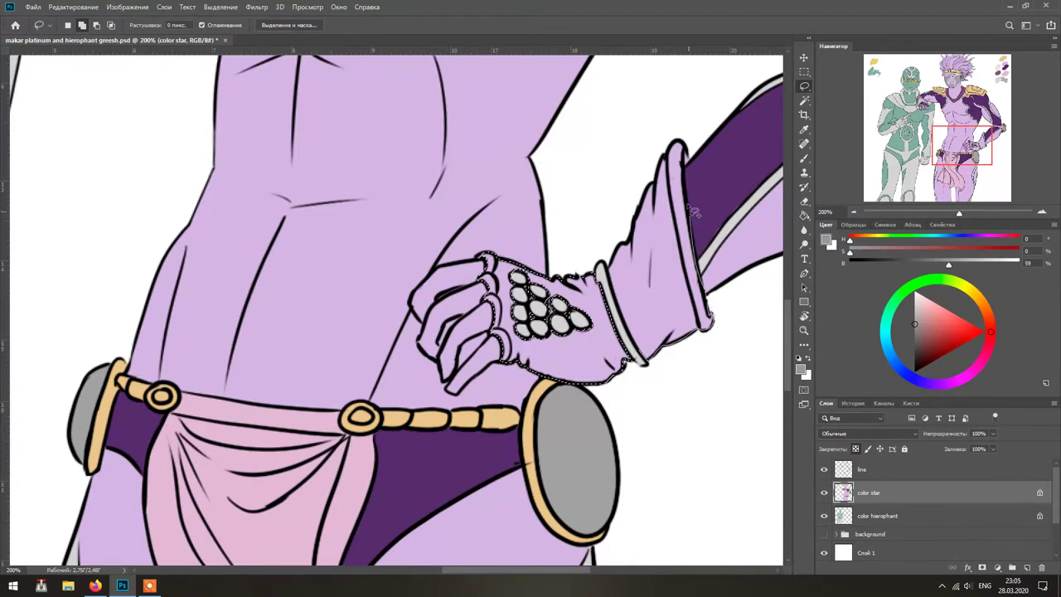
scroll(663, 332, "right", 5)
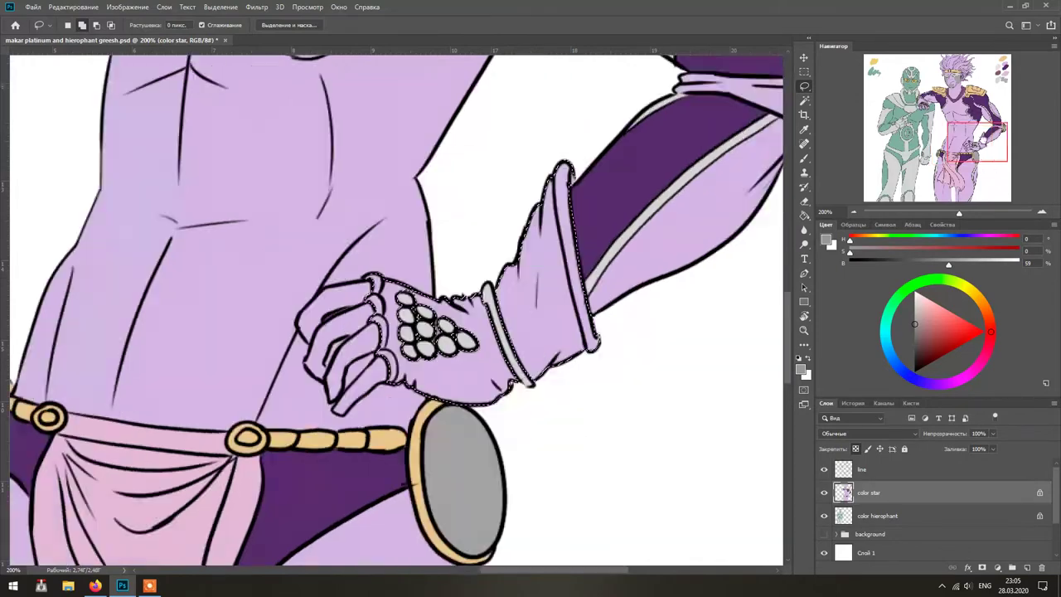
- Add the forehead area with its nose stripe, the rim around the headband gem and the hair to the selection
scroll(674, 335, "up", 5)
scroll(580, 323, "up", 8)
scroll(412, 294, "left", 5)
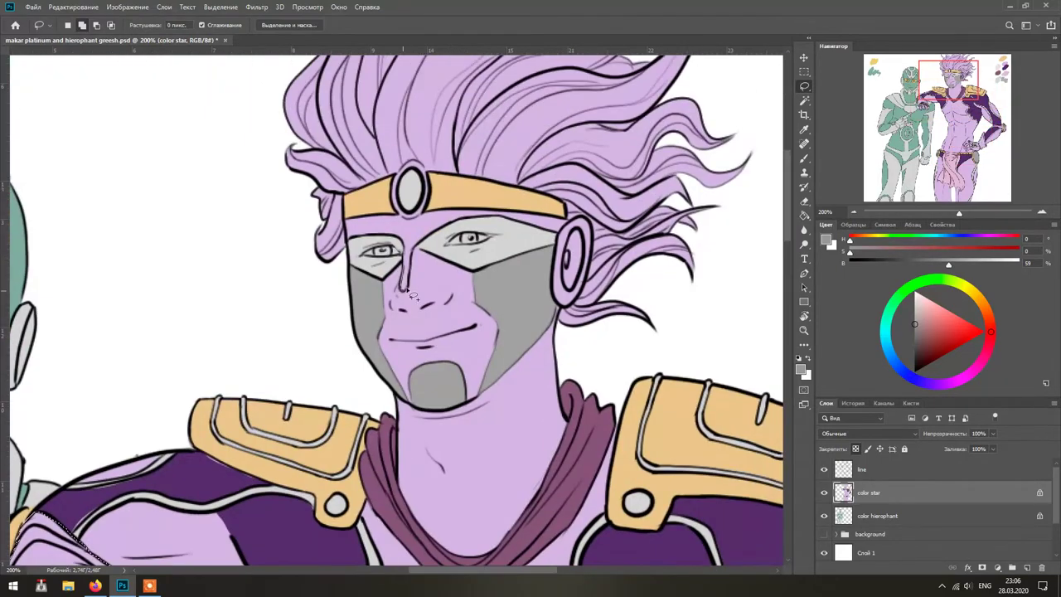
mouse_move(380, 222)
left_mouse_down()
mouse_move(572, 217)
mouse_move(398, 265)
mouse_move(382, 224)
left_mouse_up()
scroll(514, 331, "up", 5)
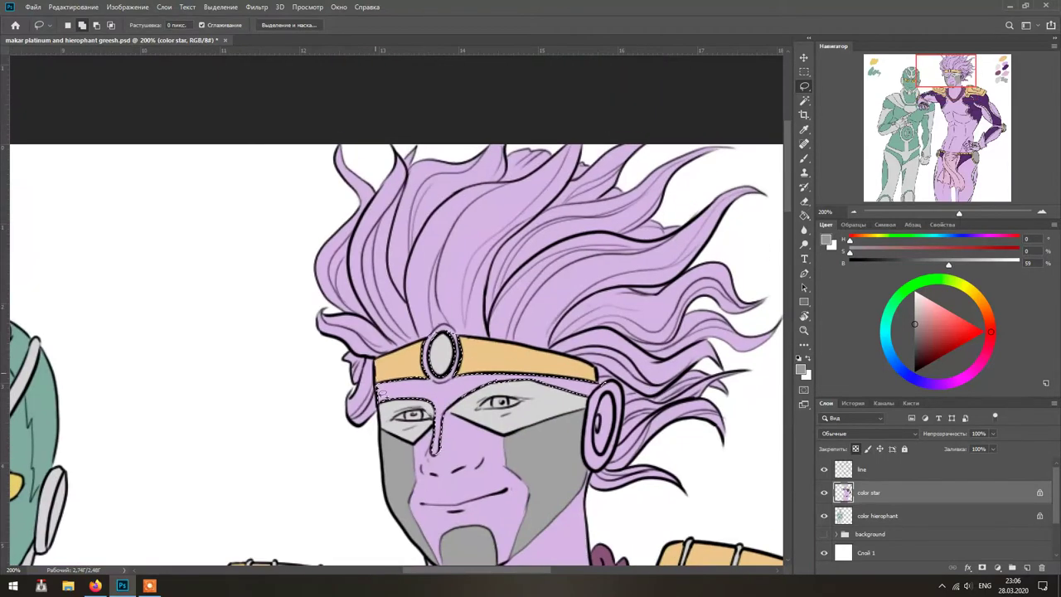
key("ctrl+plus")
mouse_move(286, 313)
left_mouse_down()
mouse_move(489, 261)
mouse_move(659, 311)
mouse_move(728, 415)
left_mouse_up()
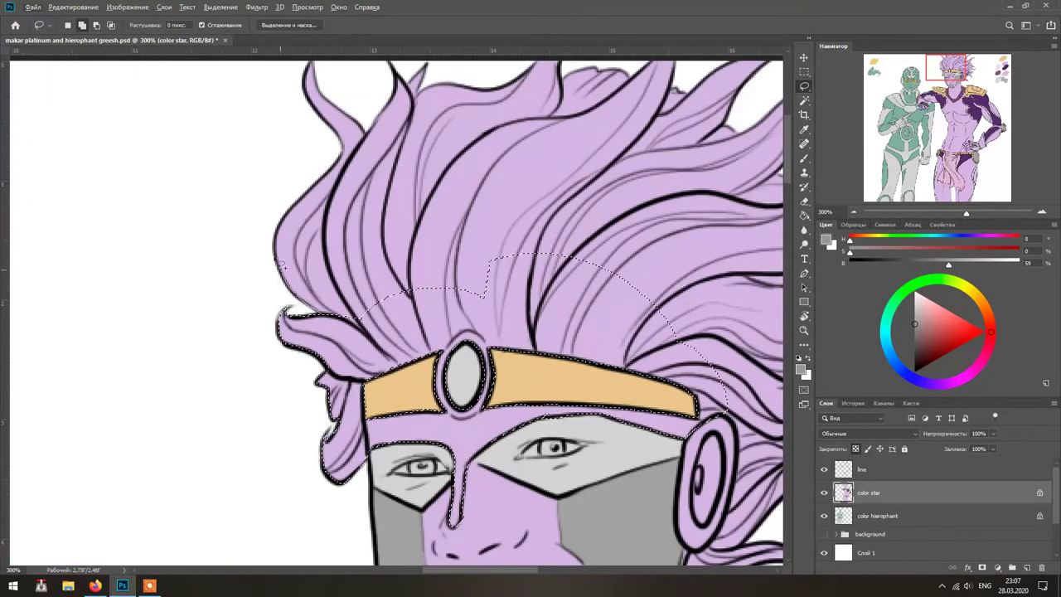
mouse_move(319, 81)
left_mouse_down()
mouse_move(286, 308)
mouse_move(390, 264)
mouse_move(497, 286)
mouse_move(638, 340)
left_mouse_up()
- Fill the selected hair, forehead, gloves and elbow strap with near-black at 12% brightness
key("ctrl+0")
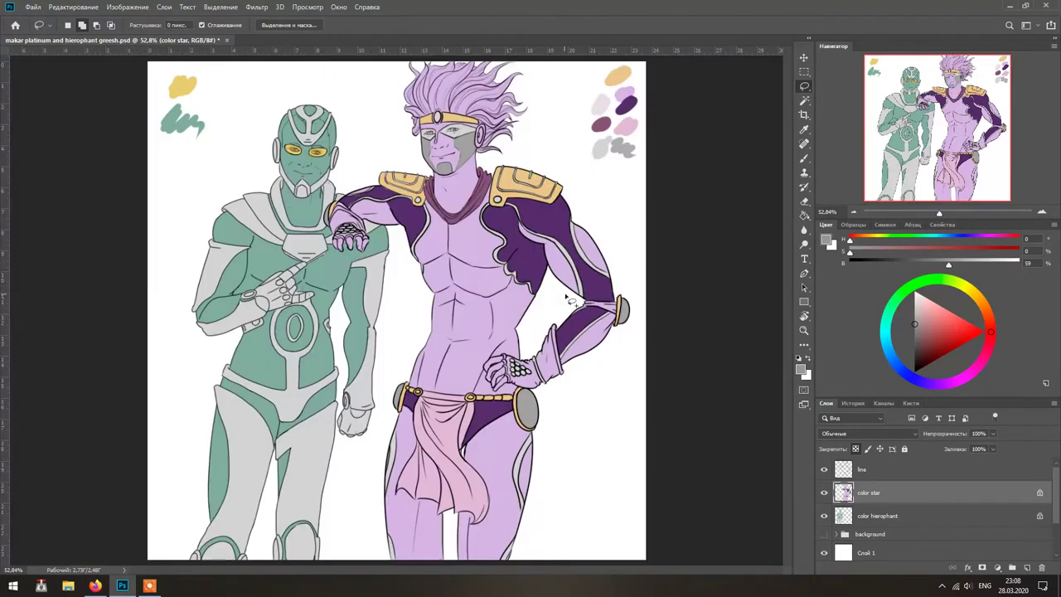
left_click_drag(950, 264, 869, 263)
key("alt+BackSpace")
key("alt+BackSpace")
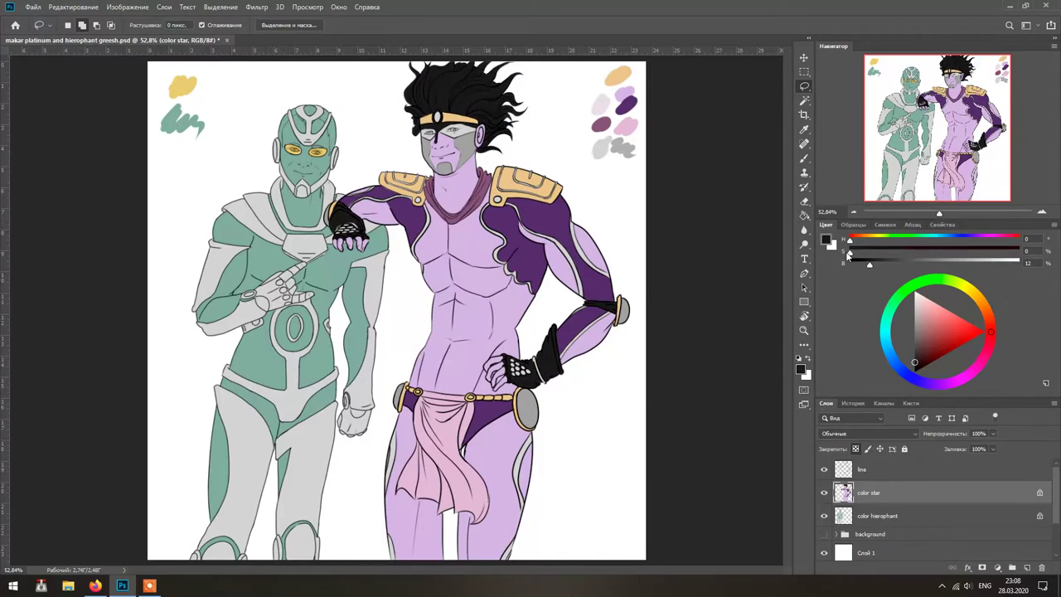
- Touch up the colour edges of the black glove and the dark purple sleeve with the brush, sampling the neighbouring colours
key("ctrl+plus")
key("ctrl+plus")
key("ctrl+plus")
key("ctrl+plus")
mouse_move(983, 161)
left_mouse_down()
mouse_move(949, 158)
mouse_move(972, 147)
left_mouse_up()
key("b")
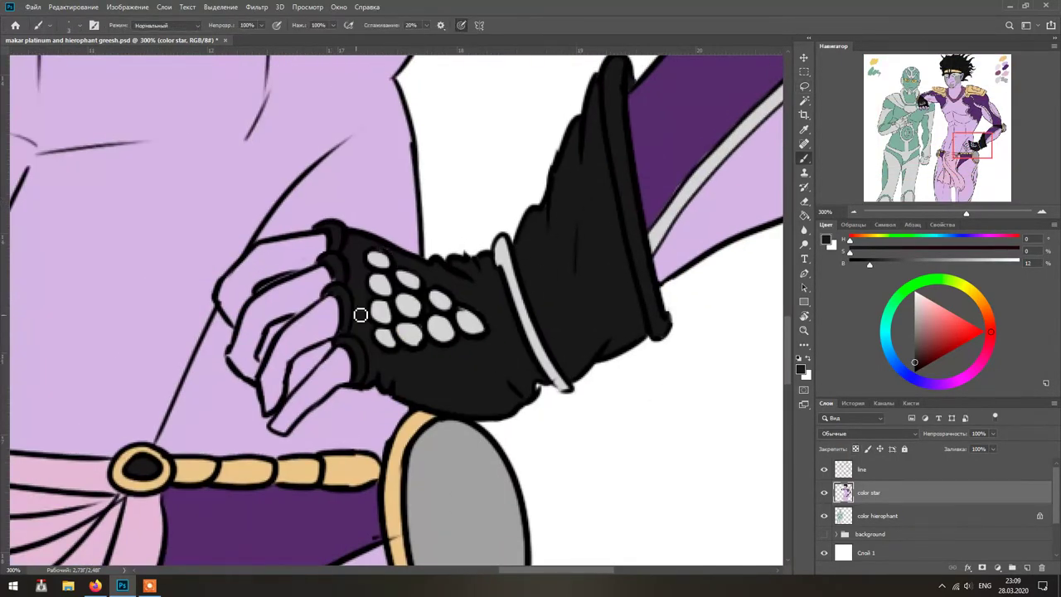
left_click_drag(670, 318, 536, 308)
left_click(536, 307, "alt")
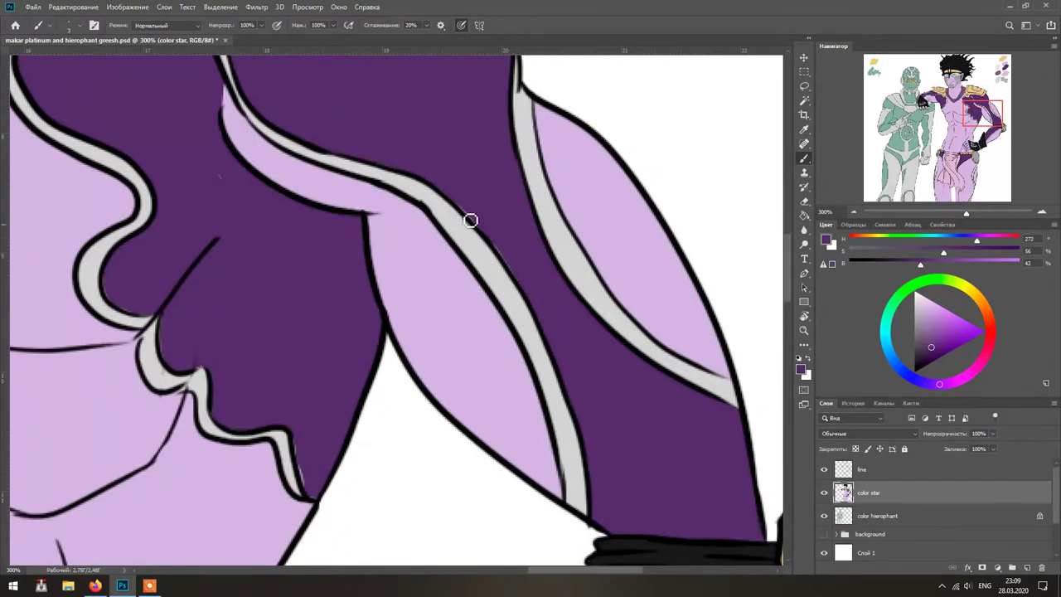
left_click_drag(223, 183, 322, 254)
left_click_drag(320, 491, 389, 306)
left_click(248, 431, "alt")
scroll(451, 436, "down", 1)
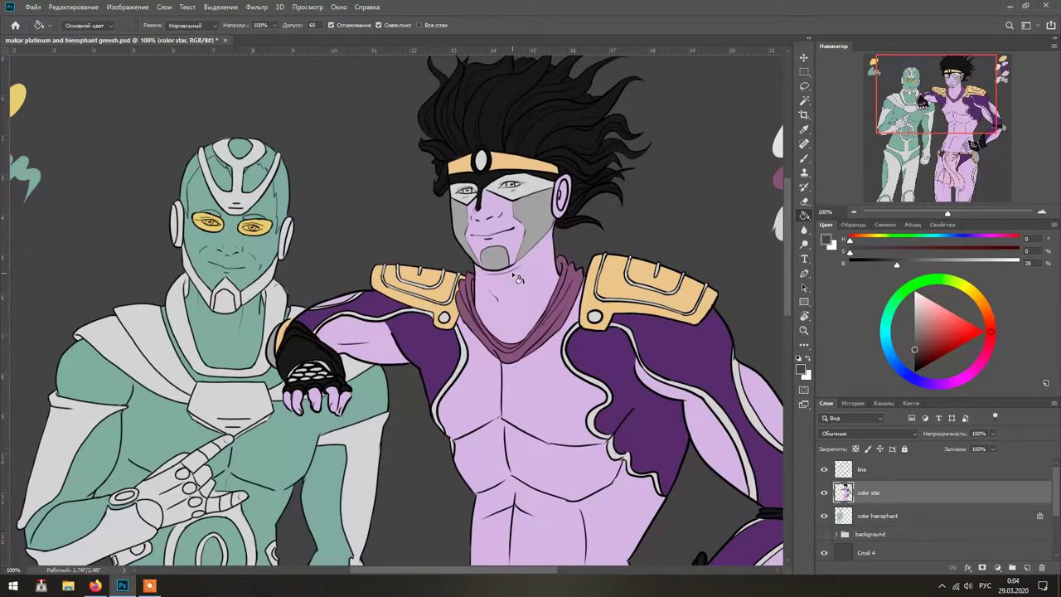
- Examine the long-haired man's colour edges against the dark grey background, from the face down to the hips and along the bent arm
key("b")
key("ctrl+plus")
key("ctrl+plus")
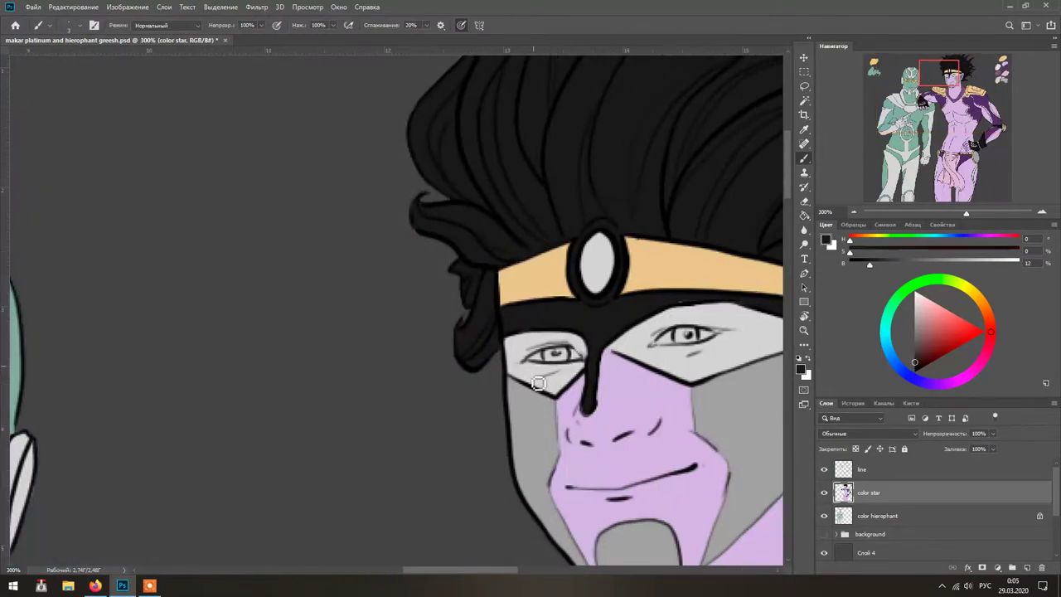
scroll(595, 246, "right", 5)
scroll(595, 246, "down", 5)
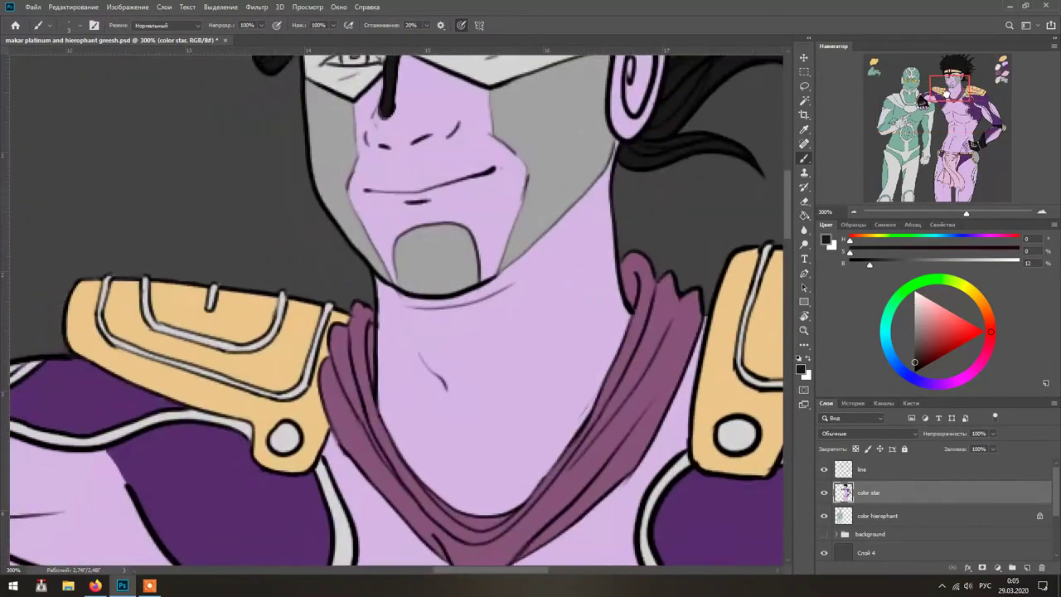
scroll(354, 174, "left", 5)
scroll(354, 174, "right", 3)
scroll(354, 174, "down", 8)
scroll(276, 268, "left", 2)
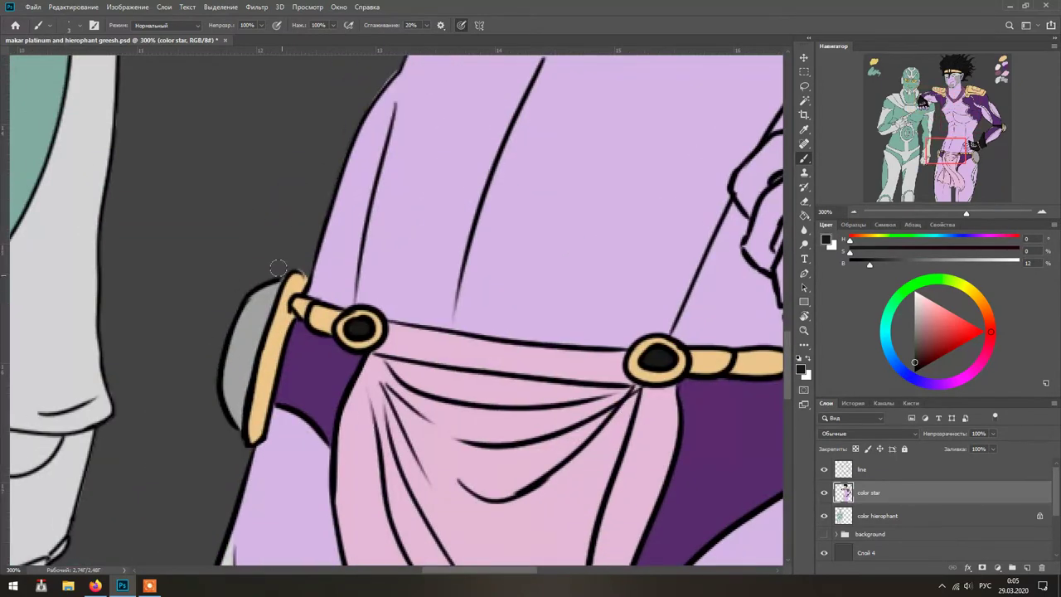
scroll(298, 273, "down", 3)
scroll(645, 447, "up", 4)
scroll(645, 447, "right", 5)
scroll(594, 152, "up", 4)
scroll(593, 152, "right", 3)
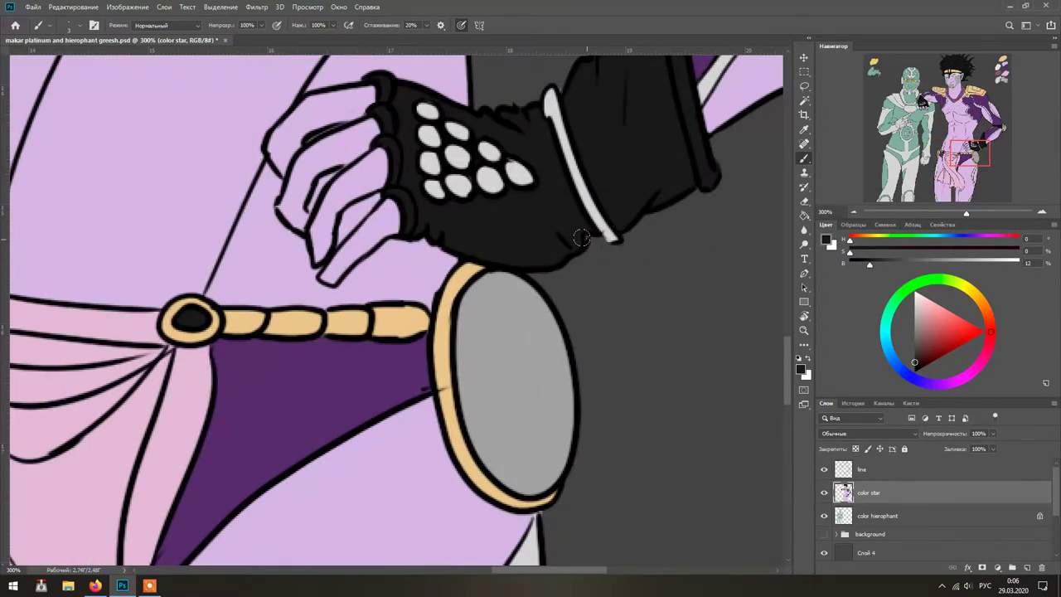
scroll(383, 214, "up", 6)
scroll(383, 214, "right", 3)
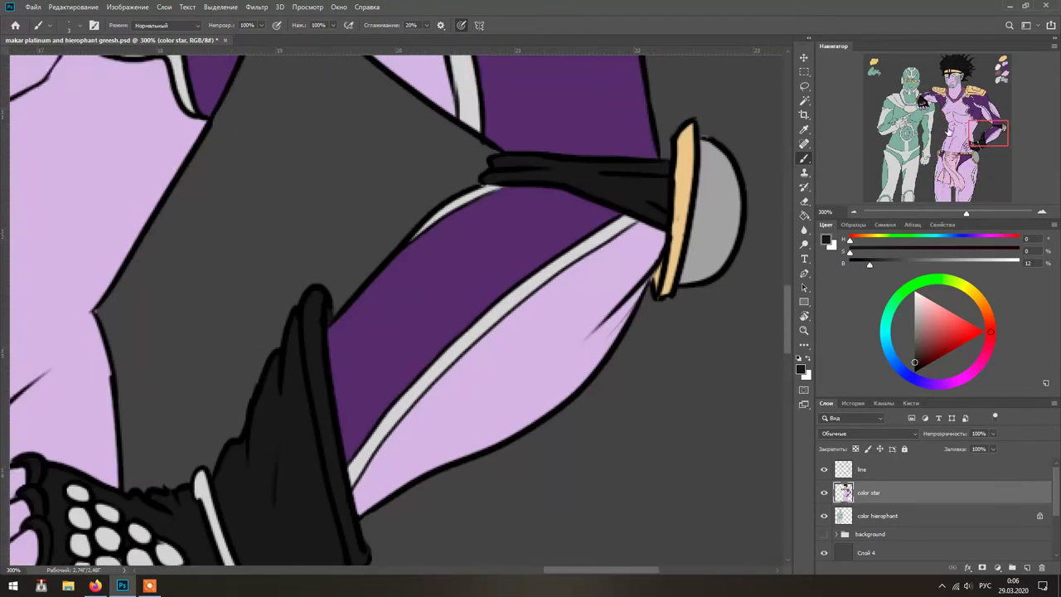
- Select both of the long-haired man's eyes within the mask and fill them with white
scroll(429, 292, "up", 8)
scroll(429, 292, "left", 6)
key("l")
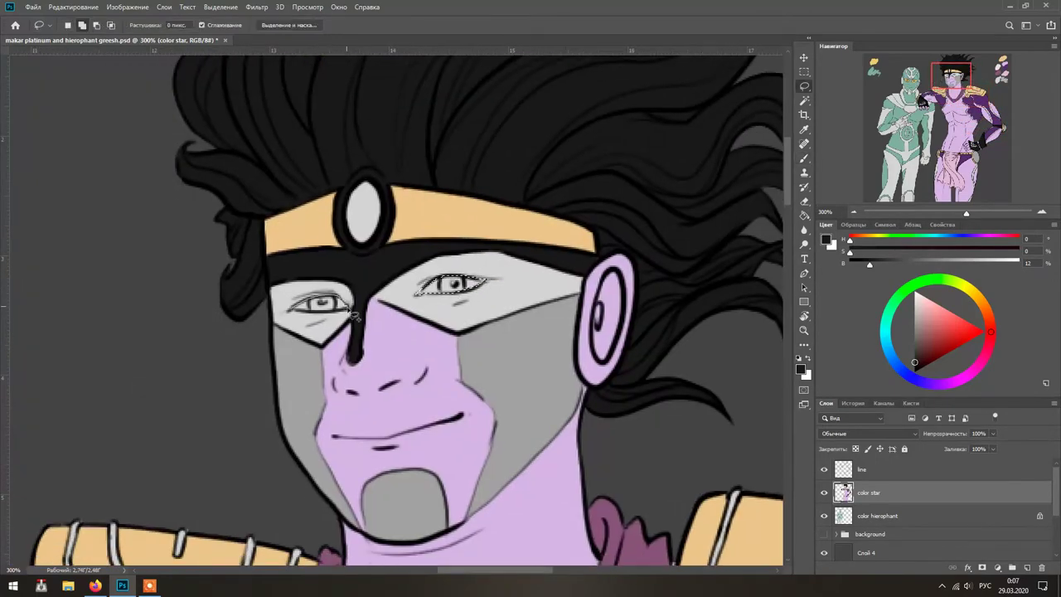
key("x")
key("alt+BackSpace")
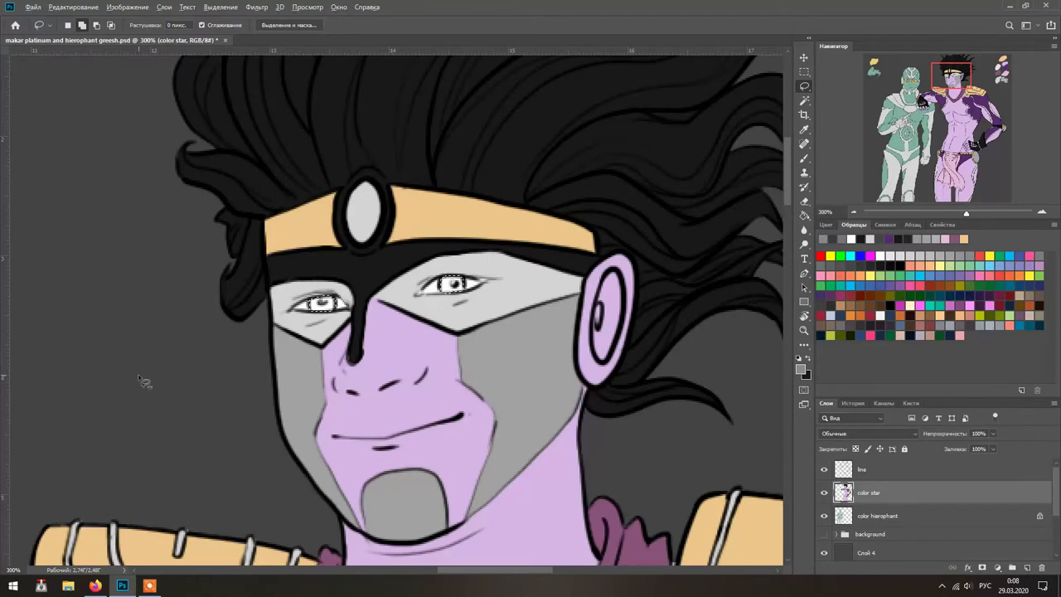
- Colour the selected irises of both eyes dark grey and clear the selection
key("ctrl+z")
key("x")
key("b")
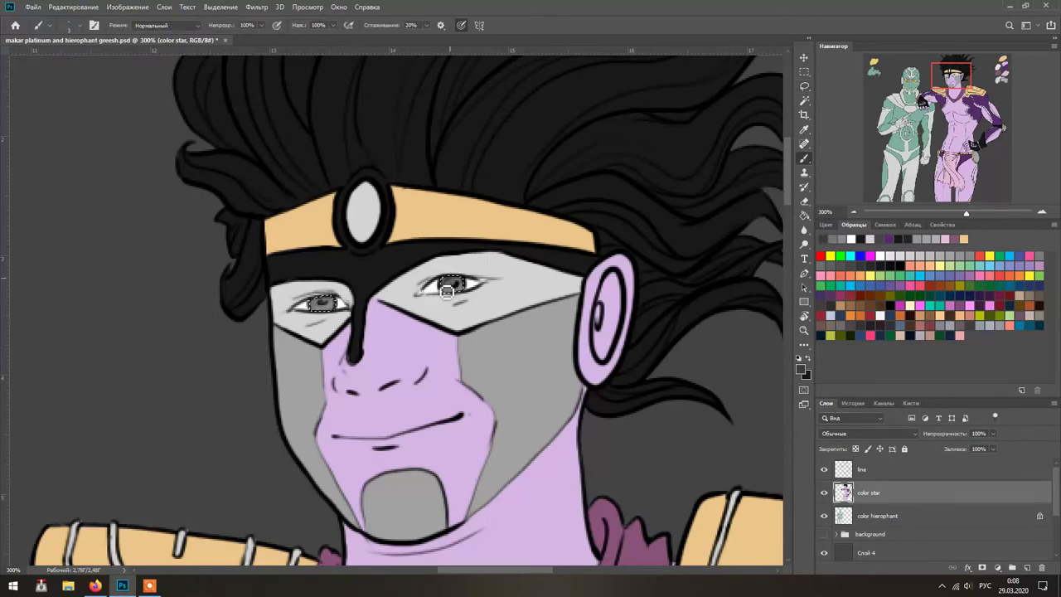
key("x")
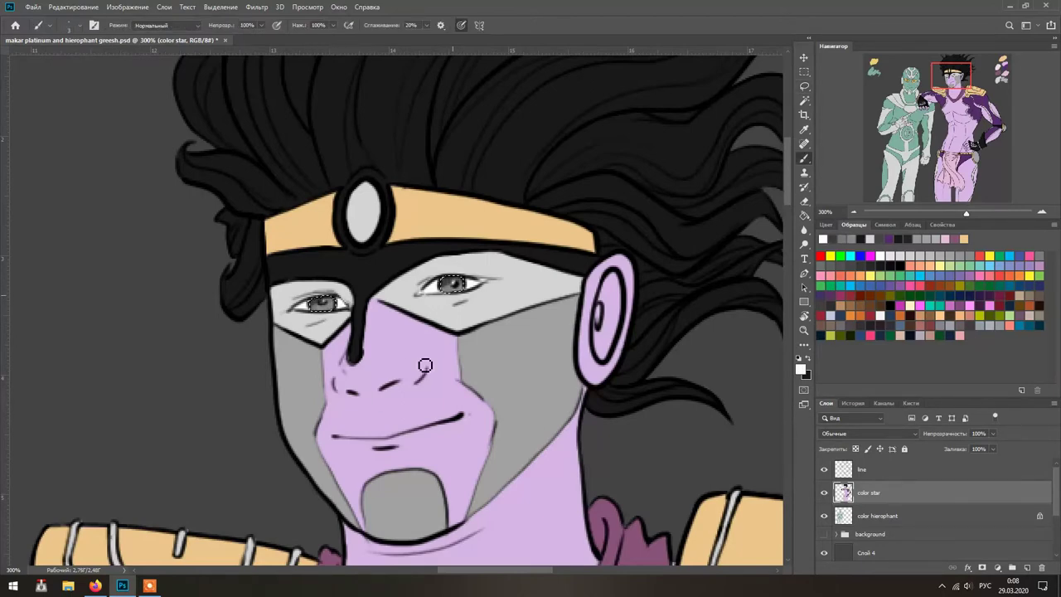
scroll(460, 288, "down", 1)
key("ctrl+d")
- Shade the whites of both eyes with a light grey
key("F6")
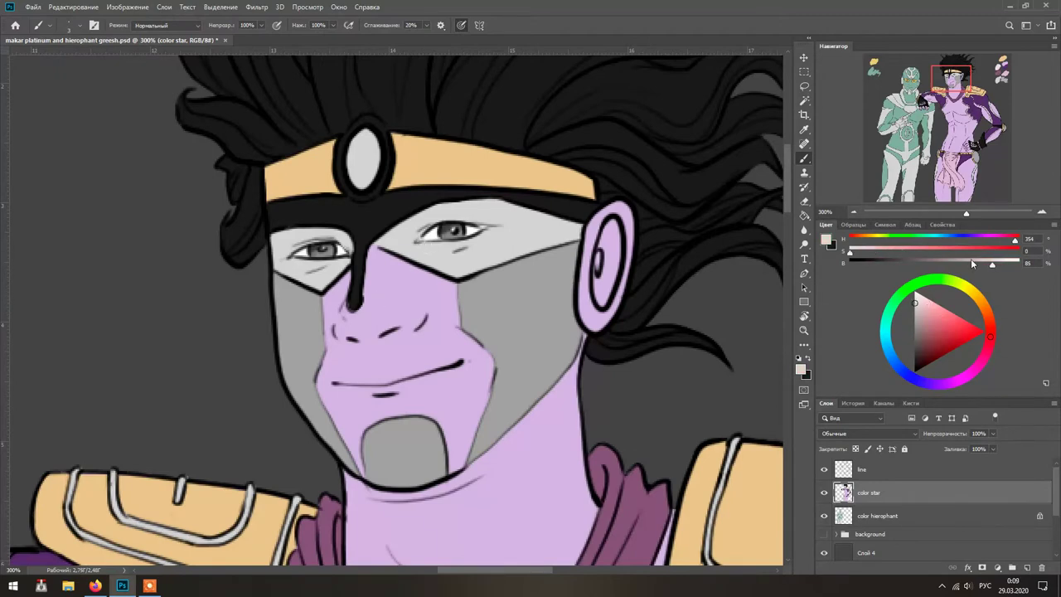
left_click(504, 265, "alt")
left_click(307, 258, "alt")
key("F6")
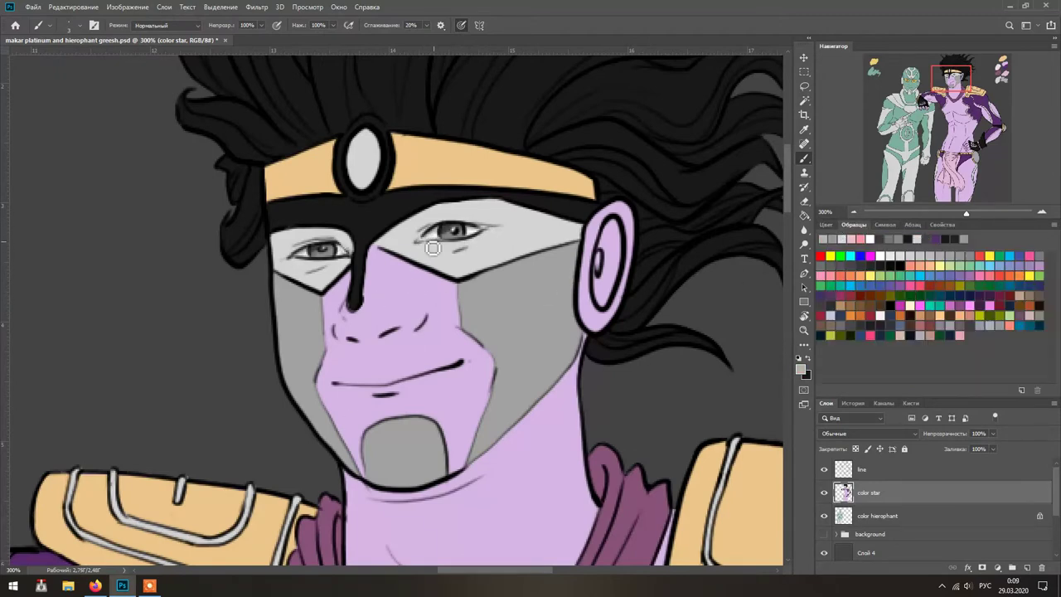
- Clean up the outlines and colour edges on the line and color star layers around the chest, hips, loincloth and shoulder armour
scroll(418, 380, "down", 5)
key("alt+bracketright")
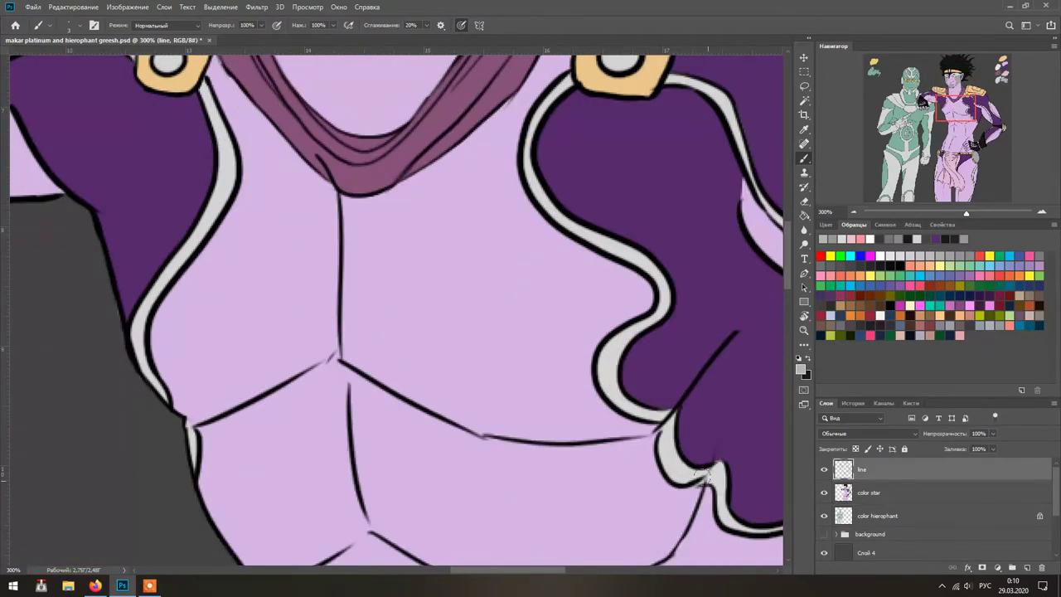
scroll(703, 475, "down", 5)
scroll(771, 485, "down", 8)
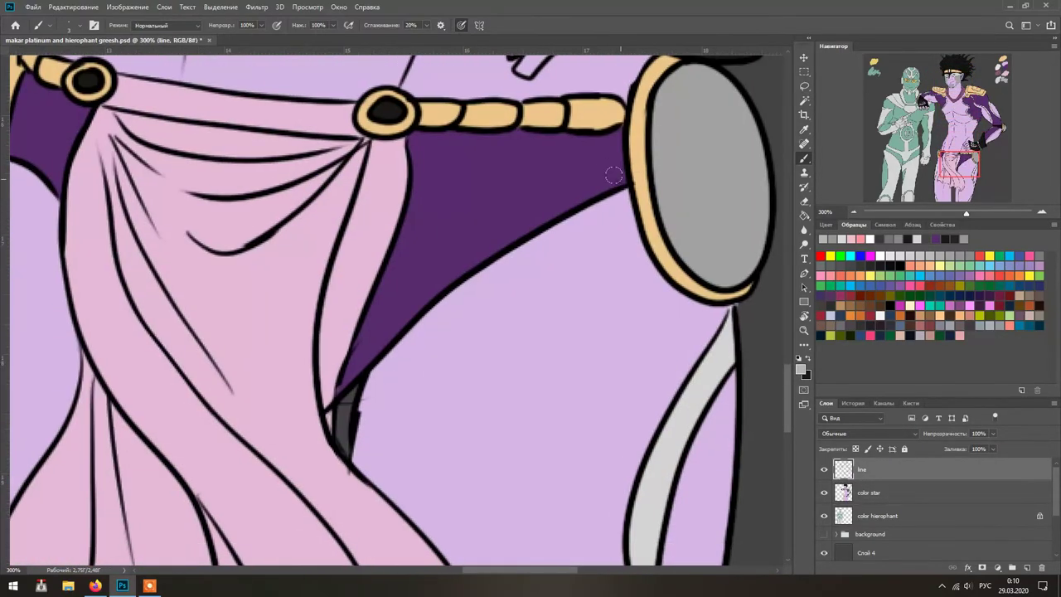
scroll(659, 467, "down", 6)
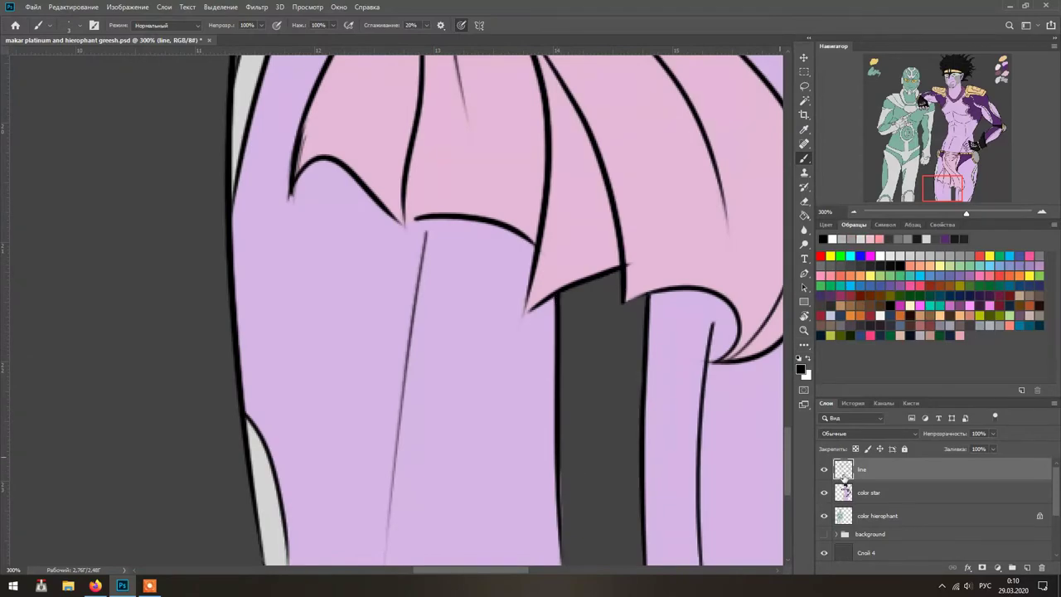
key("alt+bracketleft")
scroll(606, 208, "up", 5)
key("alt+bracketright")
scroll(273, 332, "up", 6)
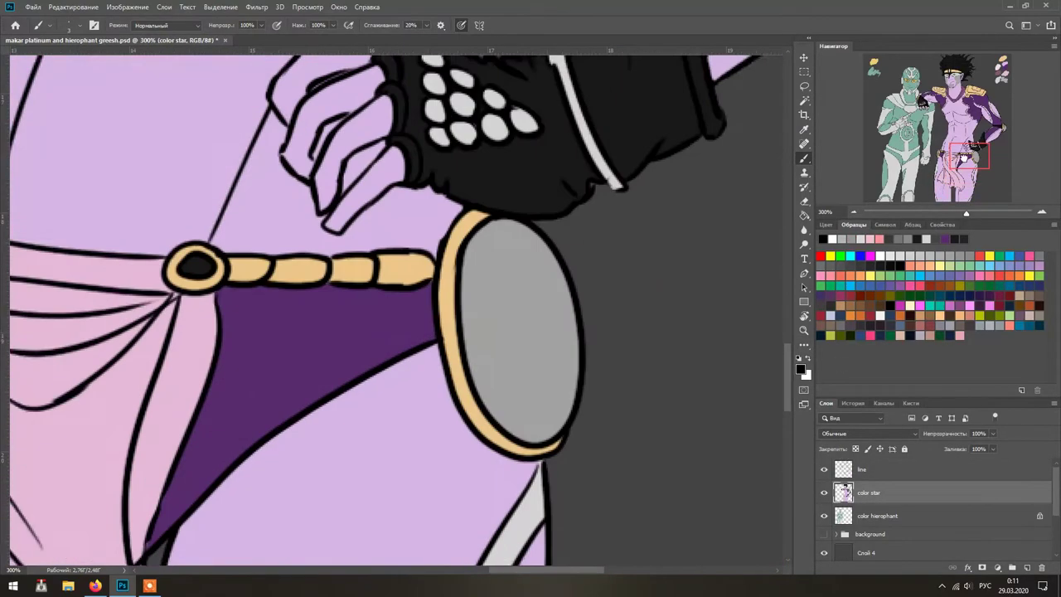
scroll(581, 285, "up", 6)
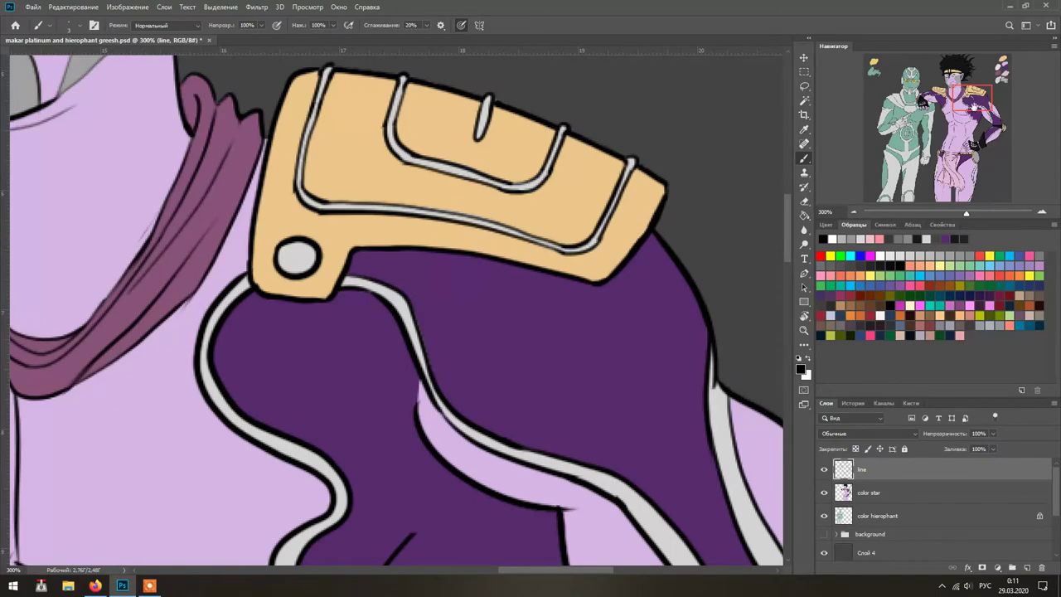
left_click_drag(974, 104, 928, 101)
key("ctrl+0")
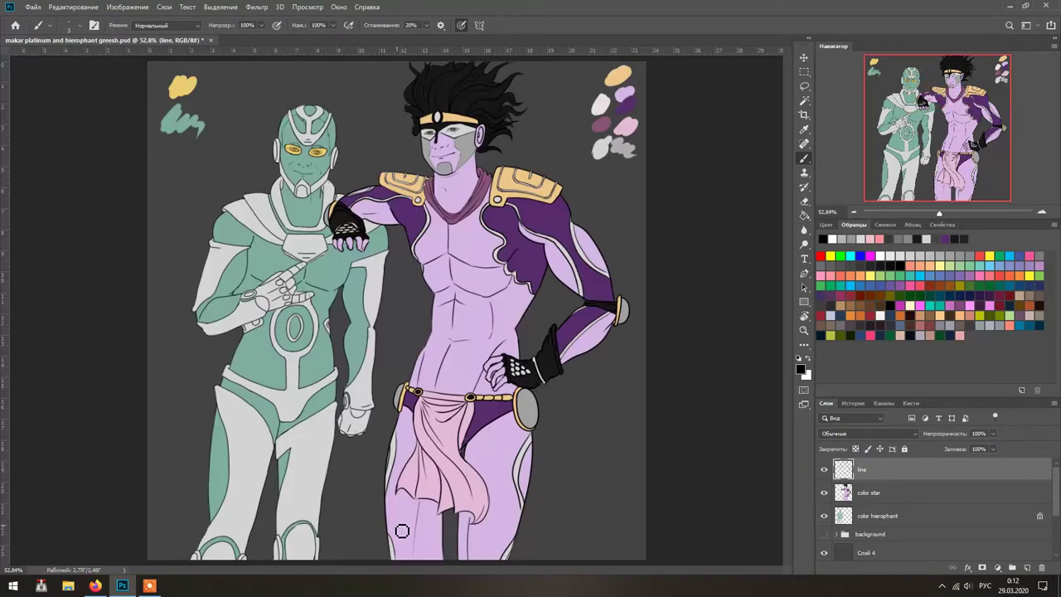
- Select the green areas of the helmeted man's headpiece on the color hierophant layer
left_click(877, 516)
key("l")
scroll(288, 122, "up", 5)
mouse_move(236, 187)
left_mouse_down()
mouse_move(251, 342)
mouse_move(321, 360)
mouse_move(289, 339)
mouse_move(428, 356)
mouse_move(397, 365)
mouse_move(296, 176)
mouse_move(349, 238)
mouse_move(334, 172)
mouse_move(351, 217)
mouse_move(352, 175)
mouse_move(412, 142)
mouse_move(393, 222)
mouse_move(423, 202)
mouse_move(460, 222)
mouse_move(466, 151)
mouse_move(500, 392)
left_mouse_up()
left_click_drag(502, 184, 498, 191)
- Fill the selected headpiece areas with a muted green at hue 153, saturation 18% and brightness 57%
key("b")
left_click(355, 419, "alt")
left_click(826, 224)
left_click_drag(927, 327, 924, 336)
key("alt+BackSpace")
key("ctrl+z")
left_click(921, 330)
key("alt+BackSpace")
scroll(685, 277, "down", 2)
key("ctrl+0")
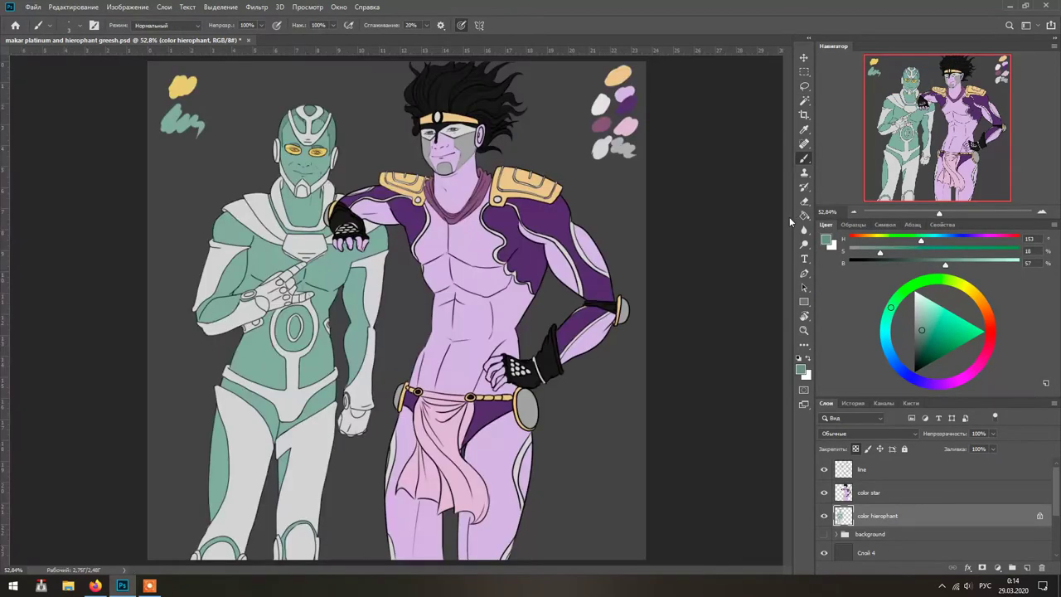
- Set the green to saturation 24% and brightness 52%, and try selecting the green areas of the helmeted man's suit
left_click_drag(946, 264, 937, 264)
left_click(803, 104)
left_click(311, 402)
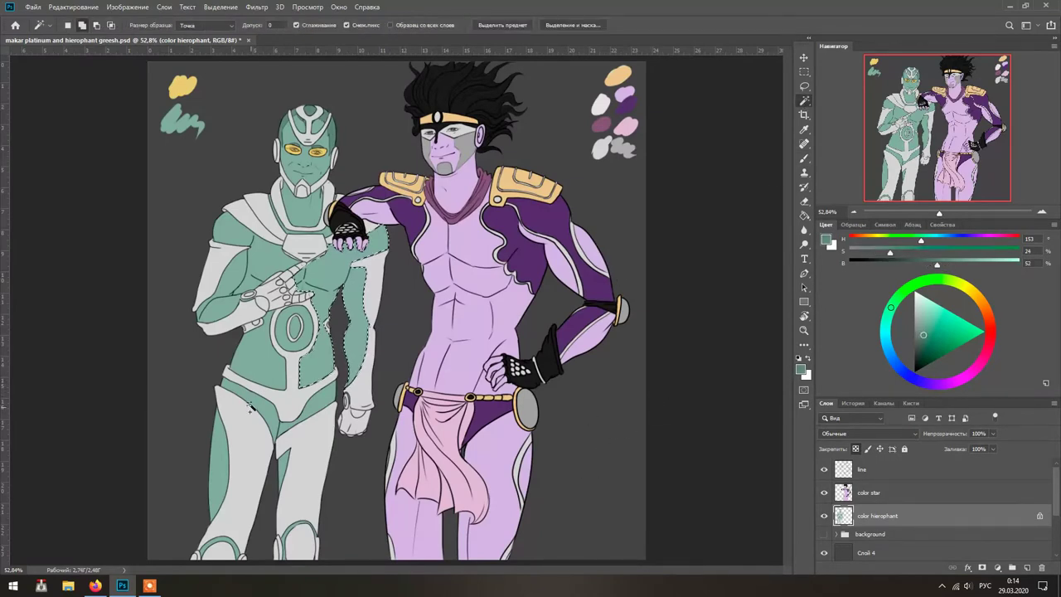
scroll(311, 401, "up", 2)
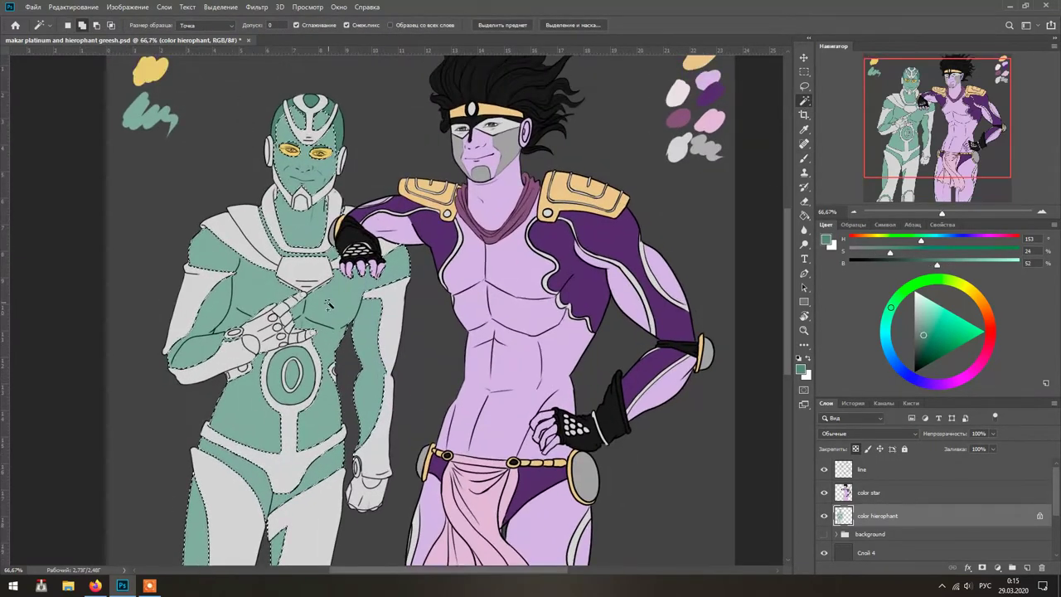
key("b")
key("ctrl+d")
- Try painting glowing wavy lines on the helmeted man's chest and shoulder in Color Dodge mode, and undo the strokes
left_click_drag(332, 38, 294, 38)
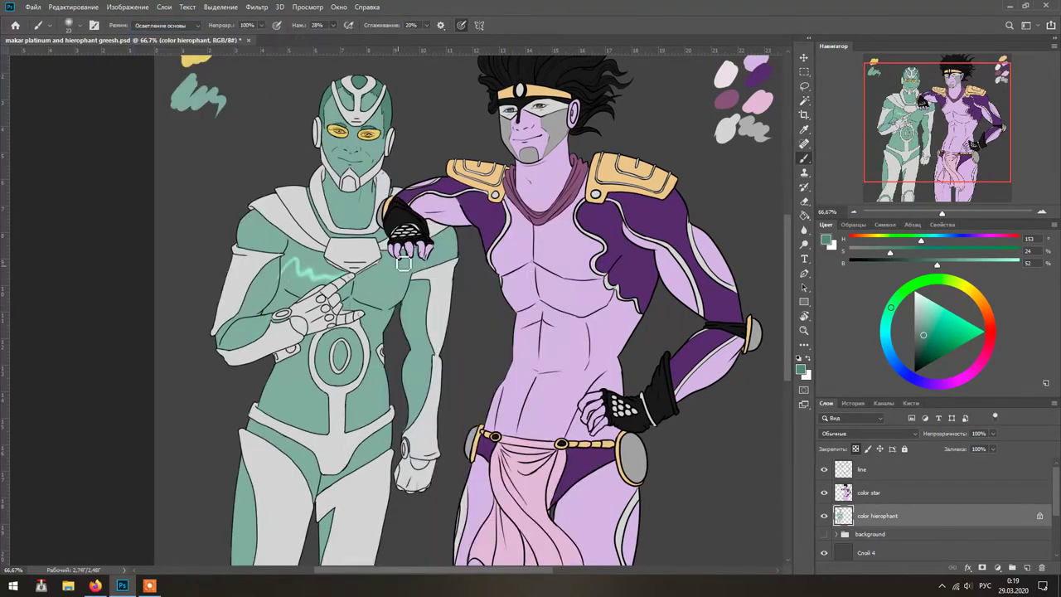
left_click_drag(248, 299, 274, 261)
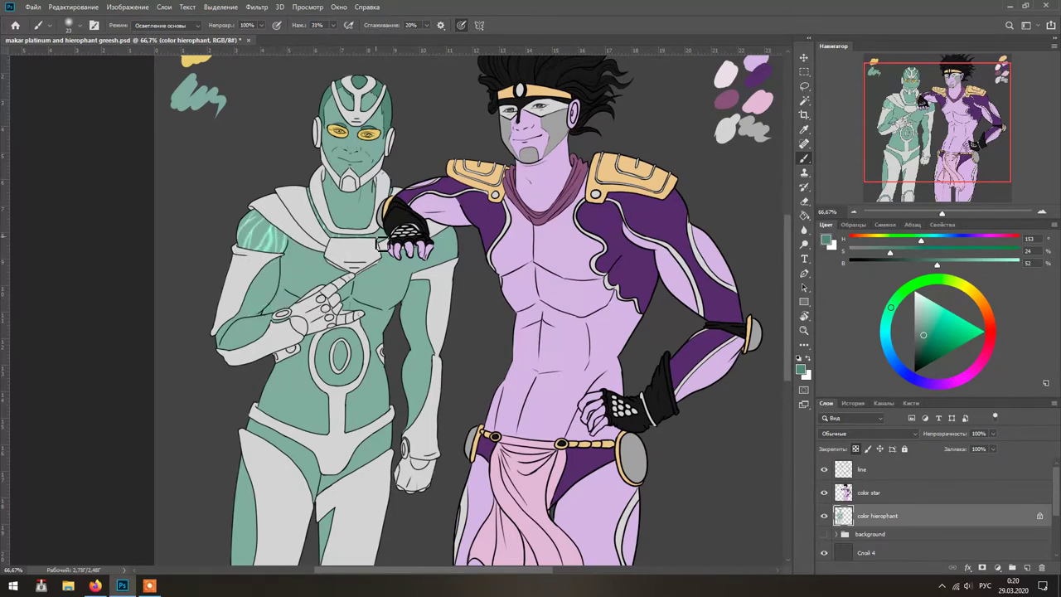
key("ctrl+z")
key("ctrl+z")
key("ctrl+z")
key("ctrl+z")
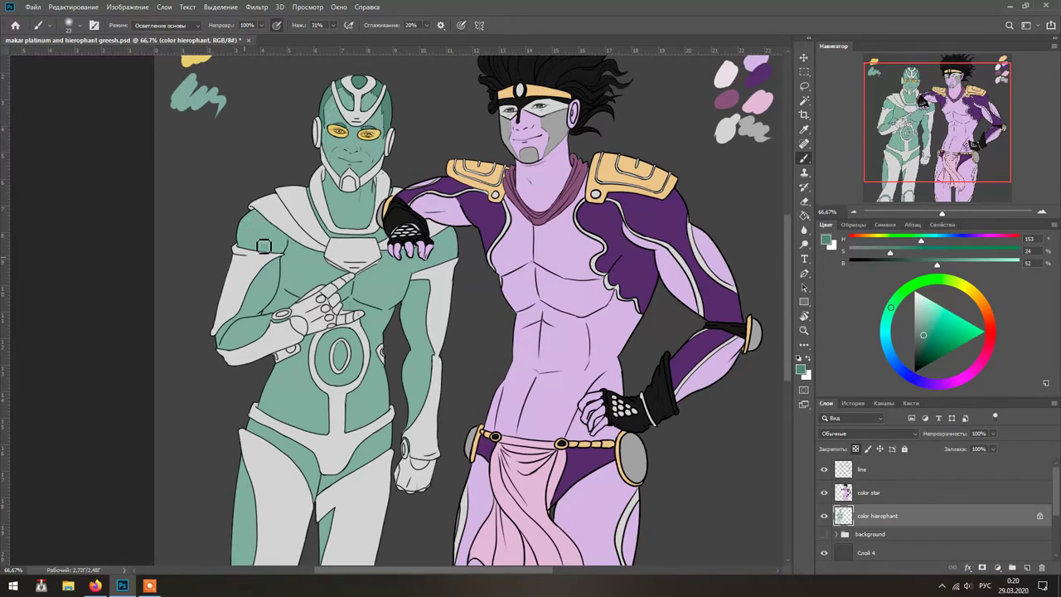
- Paint soft glowing streaks over the green suit areas of the head, arms, torso and legs in Color Dodge mode at 31% flow
left_click_drag(411, 419, 433, 354)
key("ctrl+z")
mouse_move(413, 417)
left_mouse_down()
mouse_move(432, 354)
mouse_move(415, 290)
mouse_move(452, 235)
left_mouse_up()
mouse_move(409, 290)
left_mouse_down()
mouse_move(386, 321)
mouse_move(410, 272)
mouse_move(370, 374)
mouse_move(395, 330)
mouse_move(331, 347)
mouse_move(357, 192)
mouse_move(340, 184)
mouse_move(335, 227)
mouse_move(429, 106)
mouse_move(361, 169)
mouse_move(361, 133)
mouse_move(346, 103)
mouse_move(367, 103)
mouse_move(319, 172)
mouse_move(424, 171)
mouse_move(380, 162)
mouse_move(313, 287)
mouse_move(347, 305)
mouse_move(303, 346)
mouse_move(277, 324)
mouse_move(296, 289)
mouse_move(273, 340)
mouse_move(249, 320)
mouse_move(279, 250)
left_mouse_up()
mouse_move(336, 404)
left_mouse_down()
mouse_move(302, 386)
mouse_move(369, 502)
mouse_move(326, 340)
mouse_move(257, 484)
left_mouse_up()
scroll(257, 484, "up", 2)
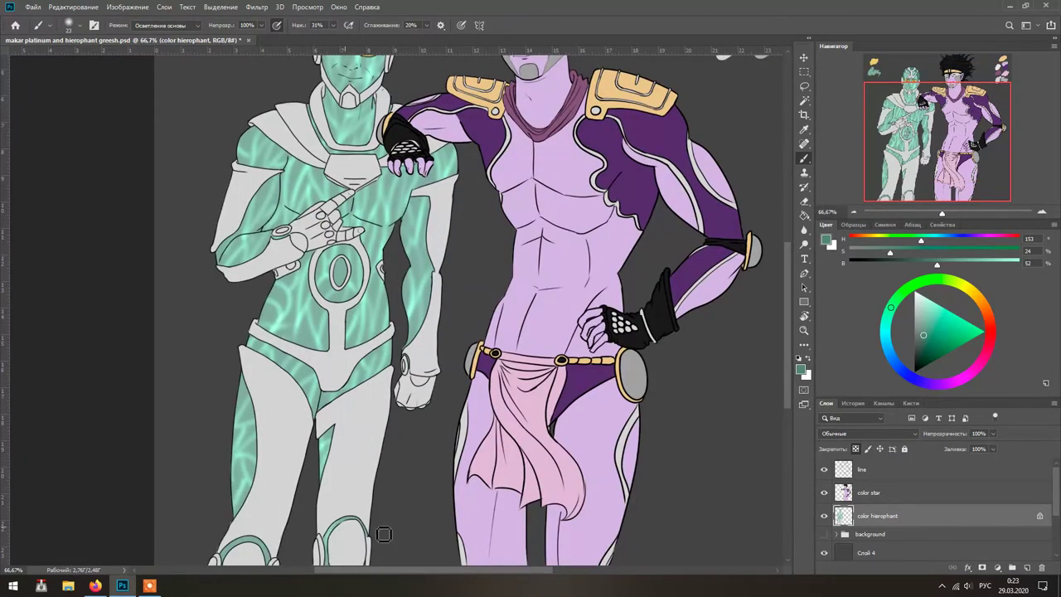
scroll(373, 373, "down", 3)
left_click_drag(431, 357, 495, 304)
scroll(495, 304, "down", 2)
scroll(392, 162, "up", 1)
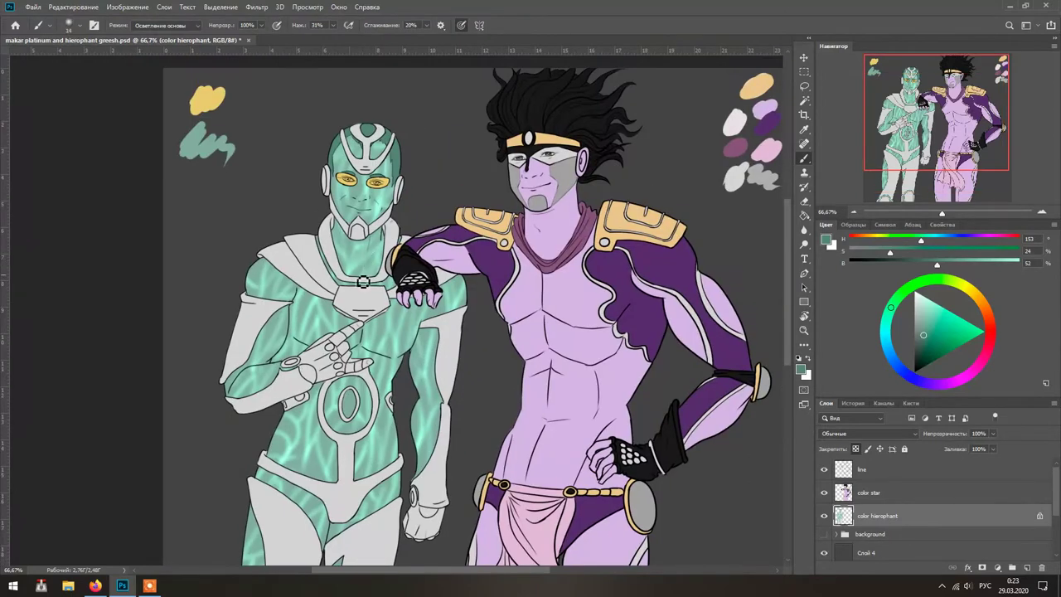
- Add finer, brighter glow lines over the green suit's pattern with a smaller brush, and try shifting the hue by +6
key("bracketleft")
key("bracketleft")
key("bracketleft")
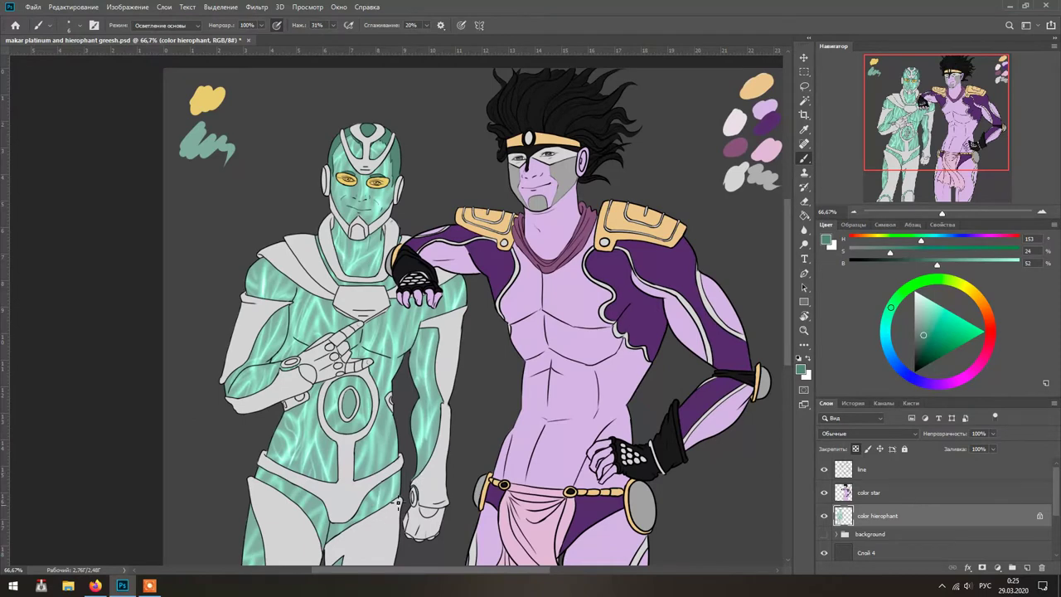
left_click_drag(332, 514, 409, 433)
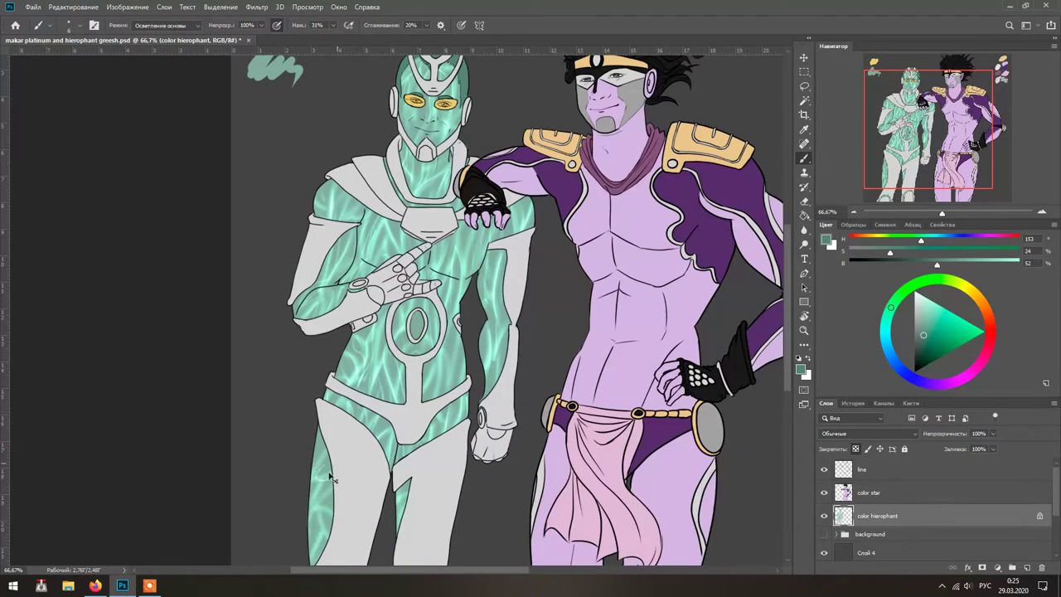
mouse_move(402, 448)
left_mouse_down()
mouse_move(522, 214)
mouse_move(446, 71)
mouse_move(441, 441)
mouse_move(365, 481)
left_mouse_up()
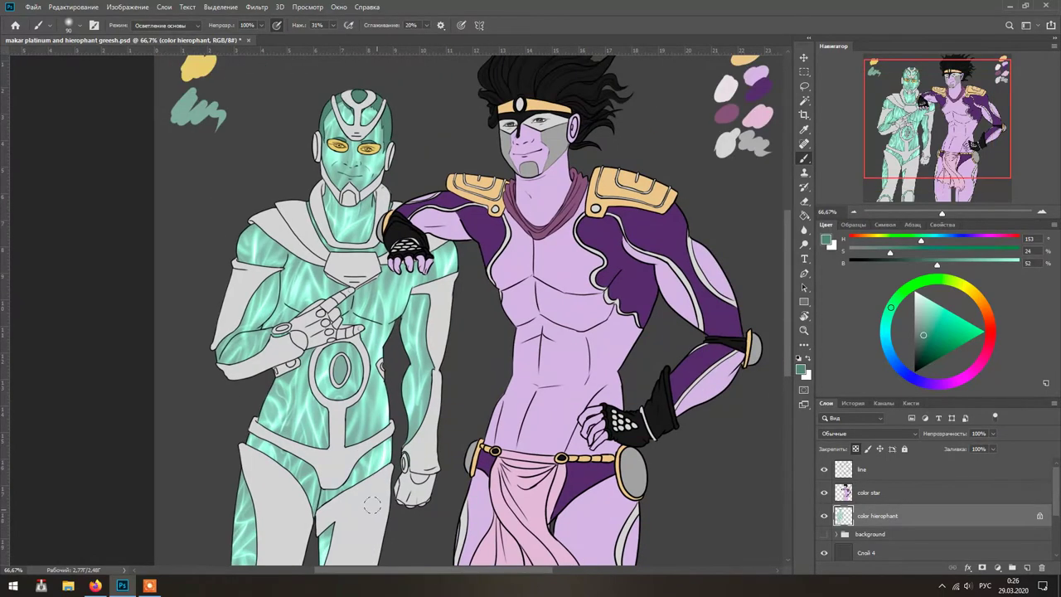
left_click(827, 240)
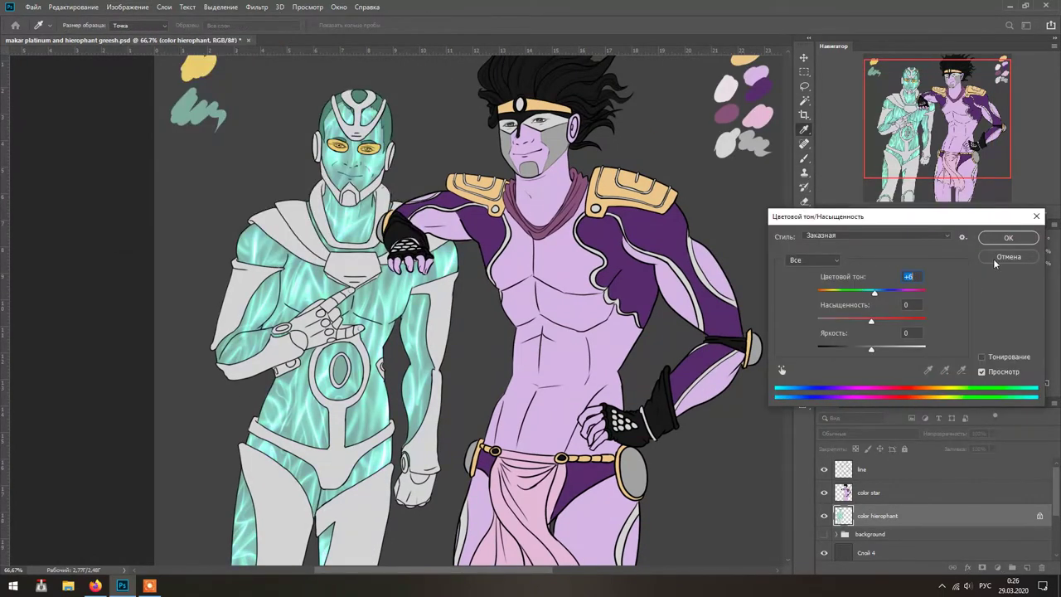
key("Escape")
- Prepare a small Multiply brush for the helmeted man's eye lenses with dark yellow at hue 48, saturation 74% and brightness 28%
left_click(199, 66, "alt")
key("ctrl+plus")
key("ctrl+plus")
right_click(530, 203)
key("Return")
left_click(530, 300, "alt")
left_click(165, 25)
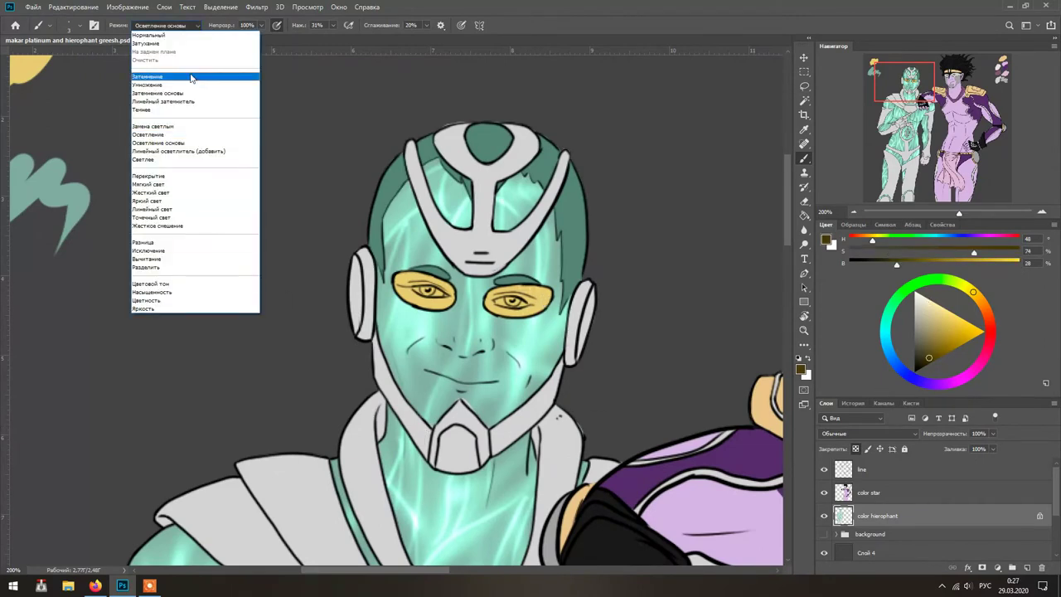
left_click(161, 83)
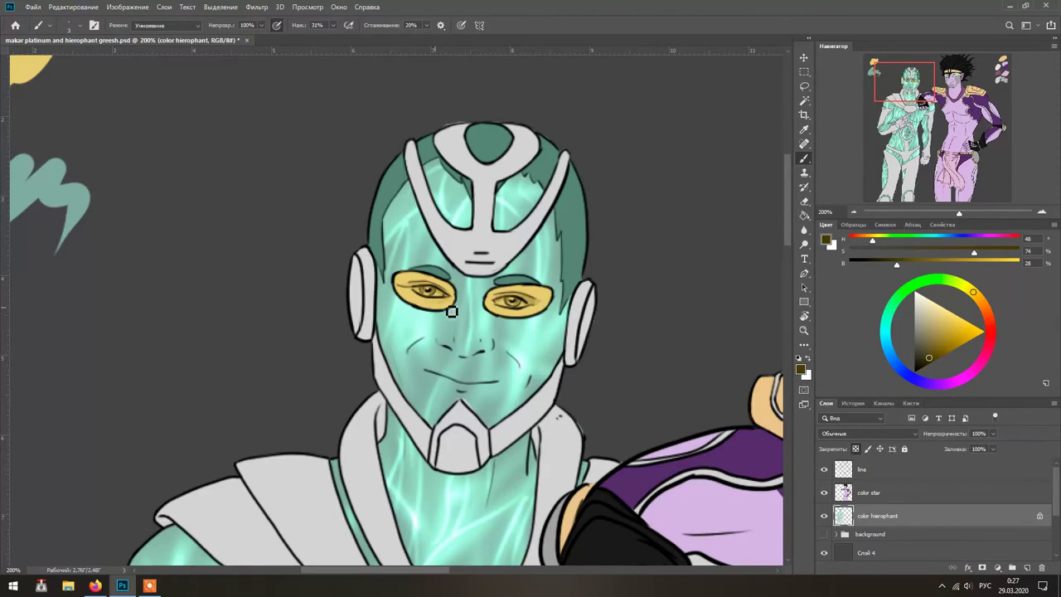
- Pick a pale yellow at hue 48 and saturation 25%, and select the helmeted man's yellow eye lenses
right_click(489, 194)
left_click(166, 25)
left_click(161, 133)
left_click(523, 294, "alt")
left_click(803, 87)
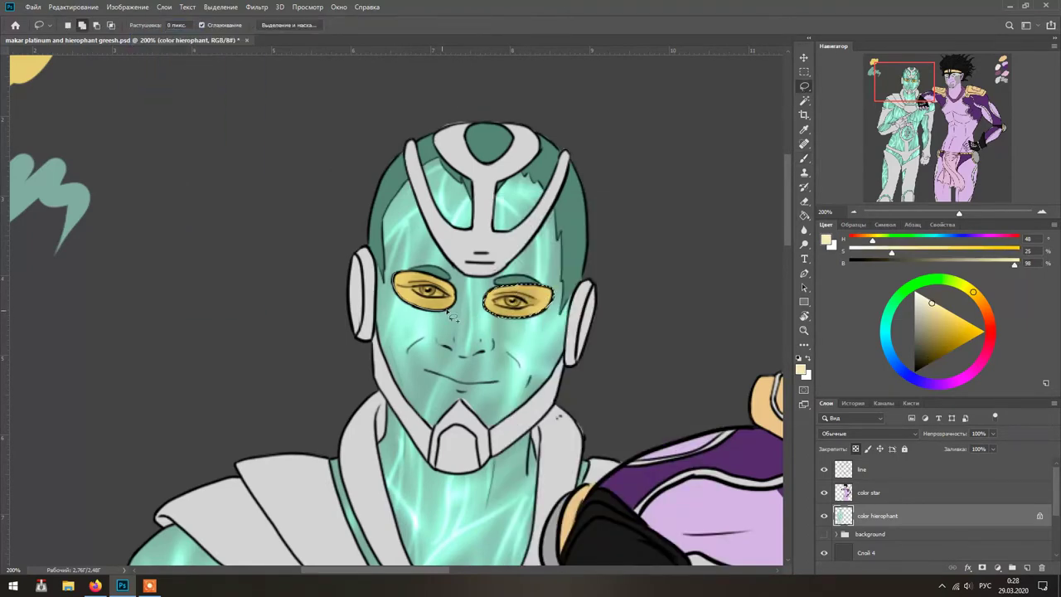
- Paint golden vertical stripes and shading inside the eye lenses, using a Screen brush with yellow at hue 48, saturation 33% and brightness 100%
key("b")
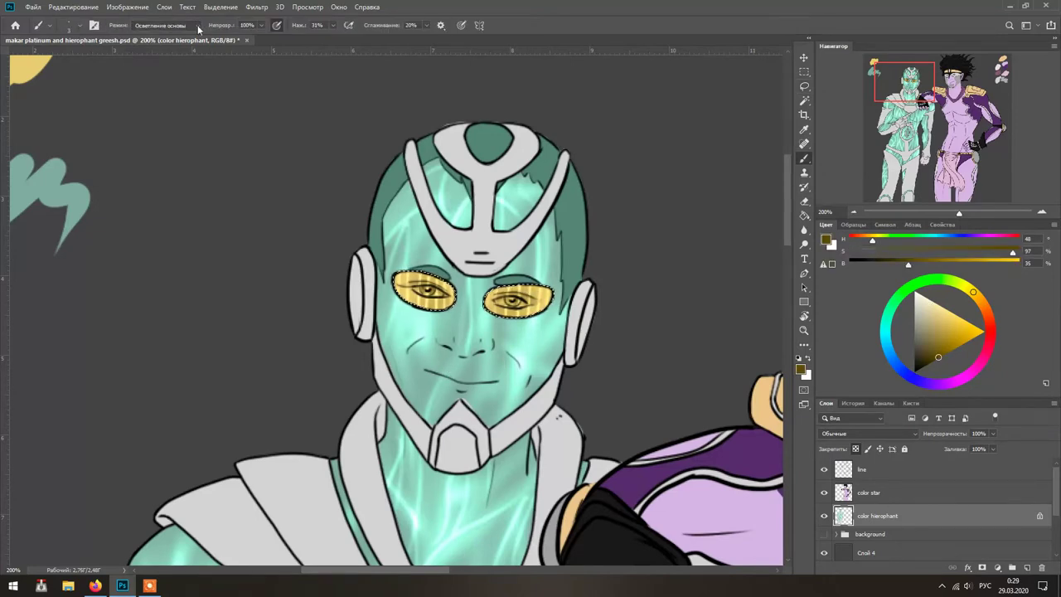
left_click(166, 25)
left_click(166, 123)
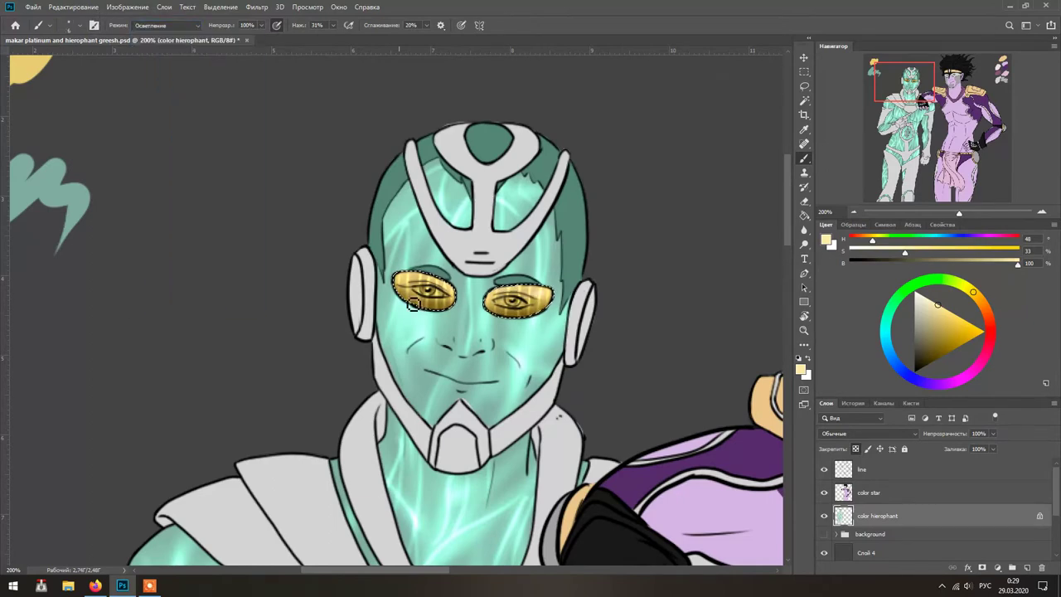
left_click_drag(333, 24, 360, 39)
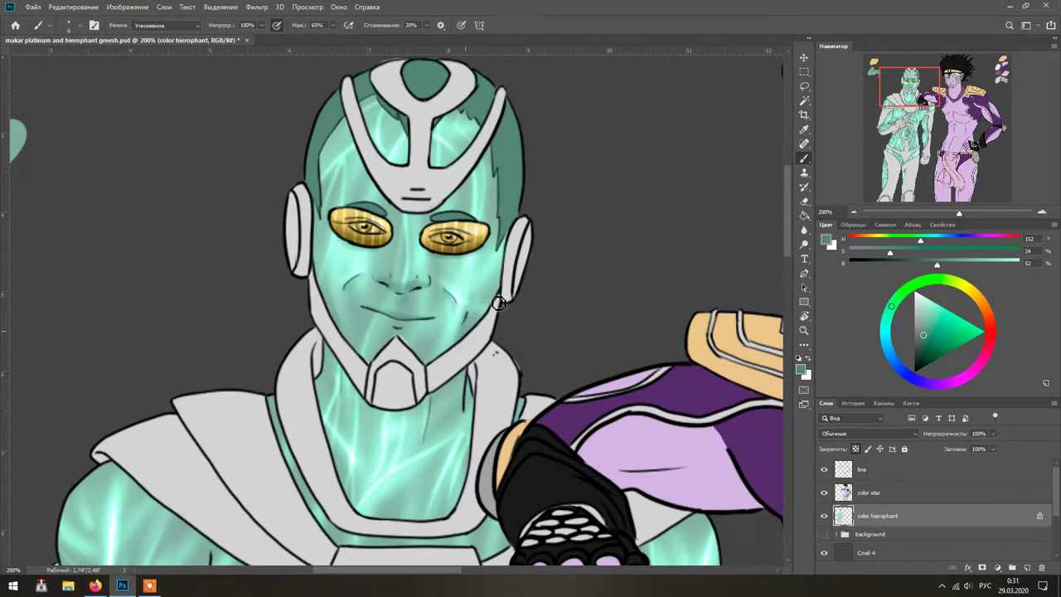
- Shade the green face, headpiece and neck in Multiply mode at 65% flow with green at hue 152, saturation 24%, brightness 52%
left_click_drag(496, 253, 474, 314)
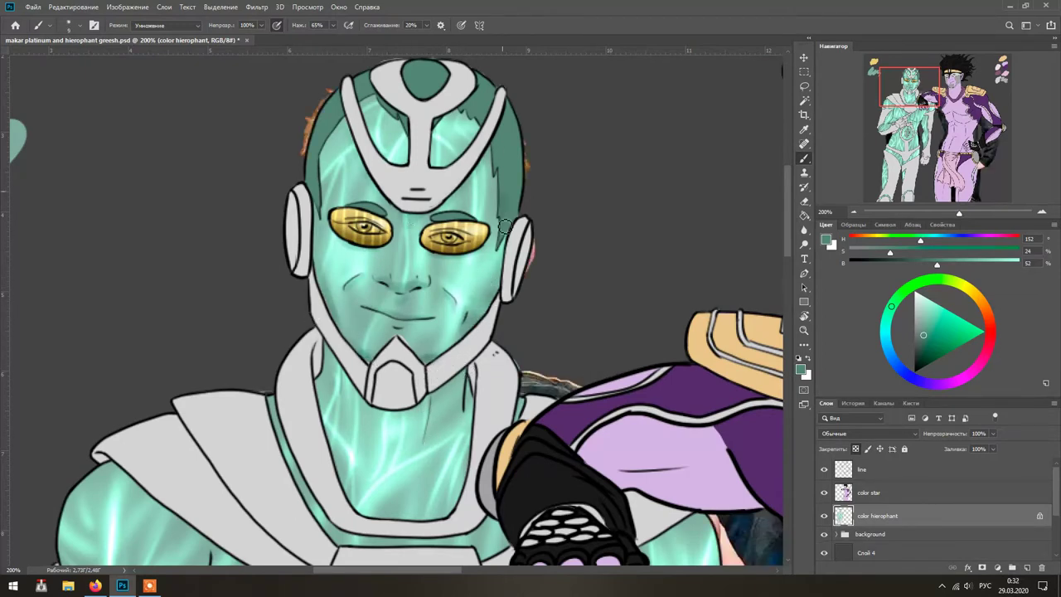
key("ctrl+plus")
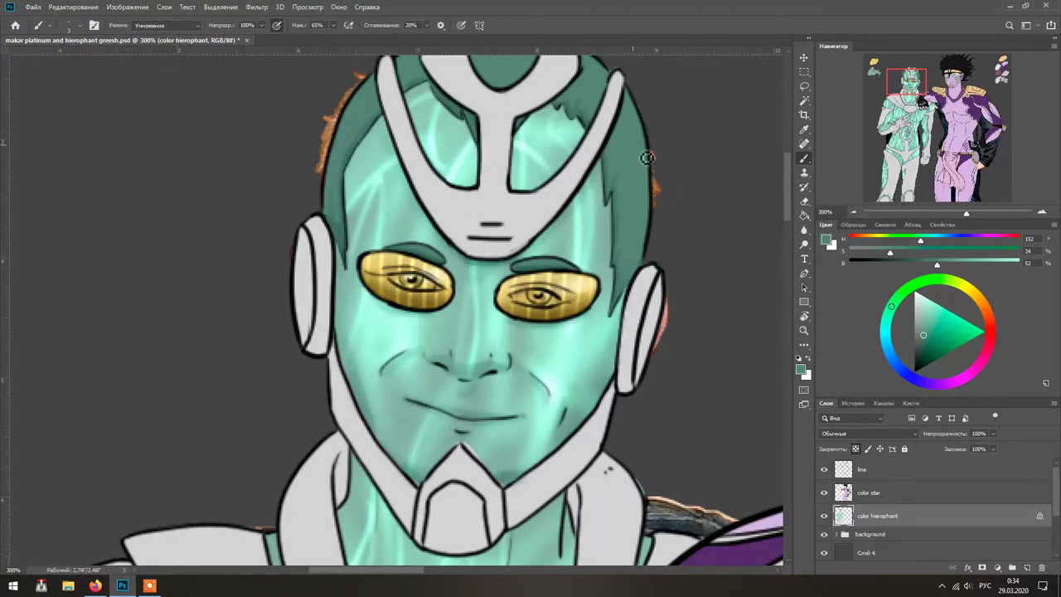
left_click_drag(330, 323, 311, 393)
scroll(543, 135, "down", 5)
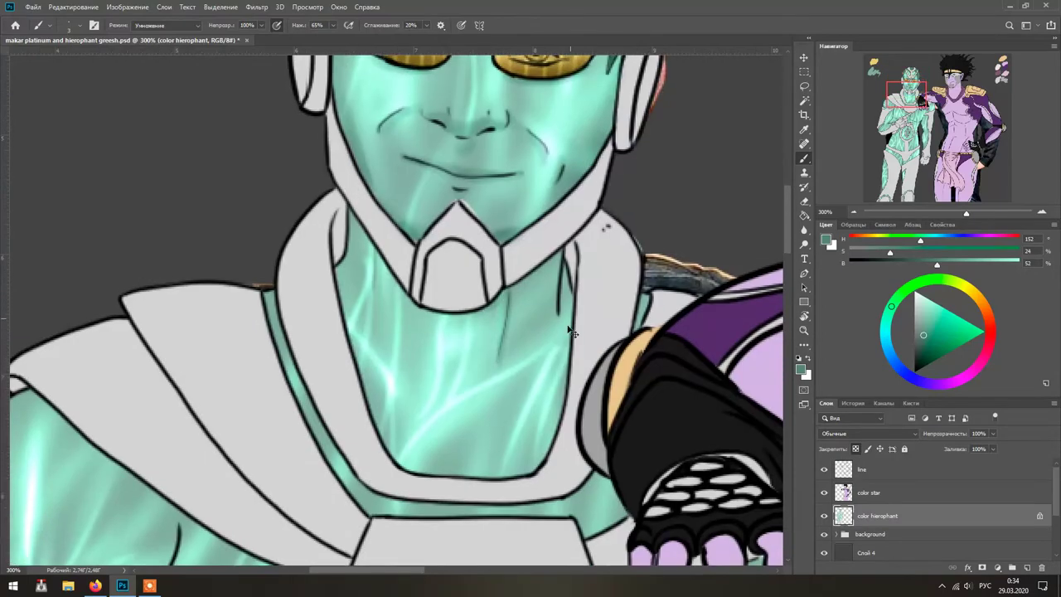
scroll(543, 349, "down", 2)
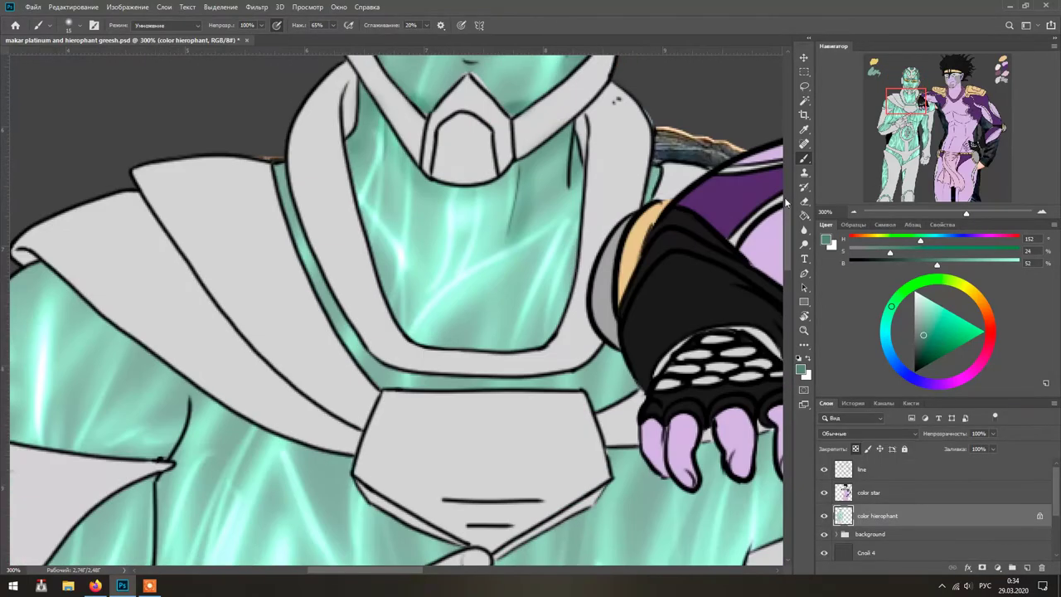
- Paint soft green shadows along the armour edges on the helmeted man's shoulders, chest and arms
scroll(616, 101, "down", 3)
left_click_drag(613, 262, 623, 59)
left_click_drag(403, 290, 195, 250)
mouse_move(632, 513)
left_mouse_down()
mouse_move(748, 267)
mouse_move(725, 180)
mouse_move(530, 374)
left_mouse_up()
left_click(531, 374, "alt")
mouse_move(479, 203)
left_mouse_down()
mouse_move(507, 224)
mouse_move(497, 190)
left_mouse_up()
- Shade the green abdomen around the oval emblem and belt, plus the neighbouring arm and hip areas, with the Multiply brush
left_click(852, 224)
left_click(166, 25)
left_click(158, 82)
mouse_move(576, 361)
left_mouse_down()
mouse_move(630, 245)
mouse_move(654, 264)
mouse_move(529, 334)
left_mouse_up()
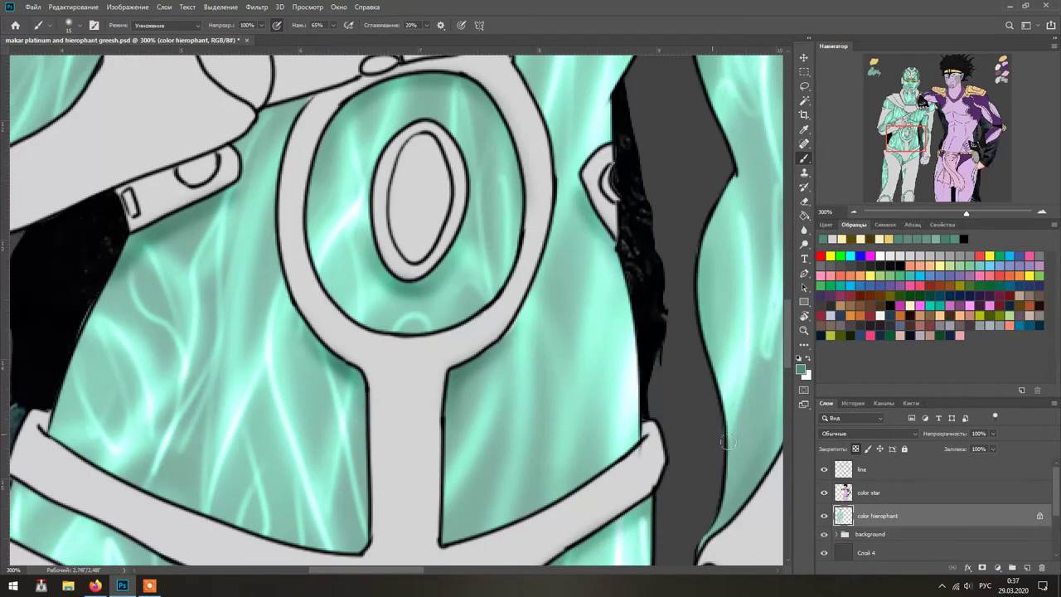
left_click_drag(207, 50, 498, 332)
left_click_drag(498, 83, 580, 481)
left_click_drag(729, 50, 630, 83)
key("ctrl+0")
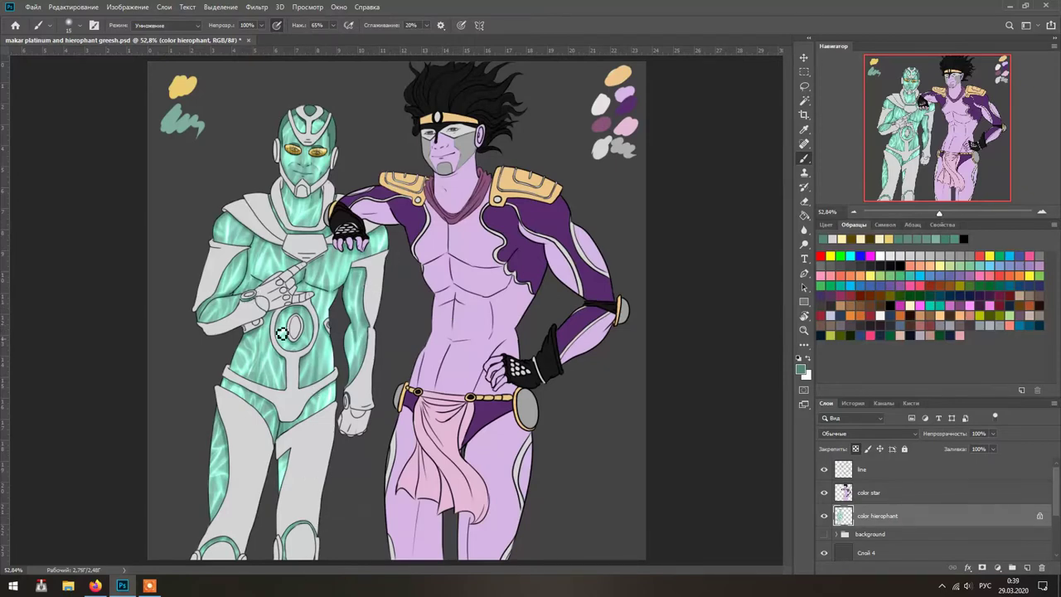
- Choose a neutral grey at 57% brightness and select the helmeted man's light grey armour pieces with the Magic Wand at tolerance 3
left_click(827, 224)
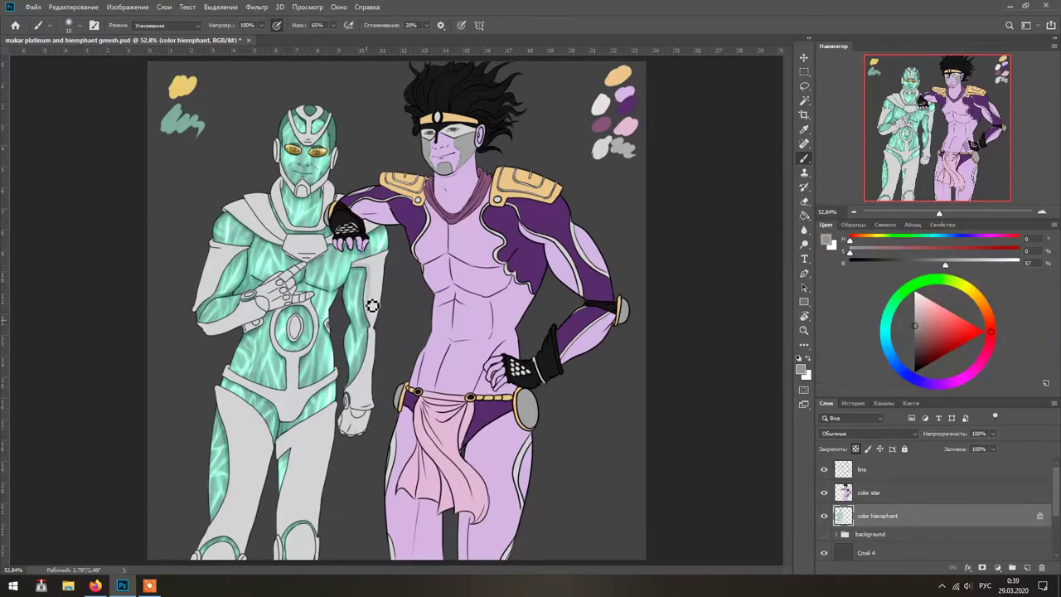
key("w")
left_click(317, 272)
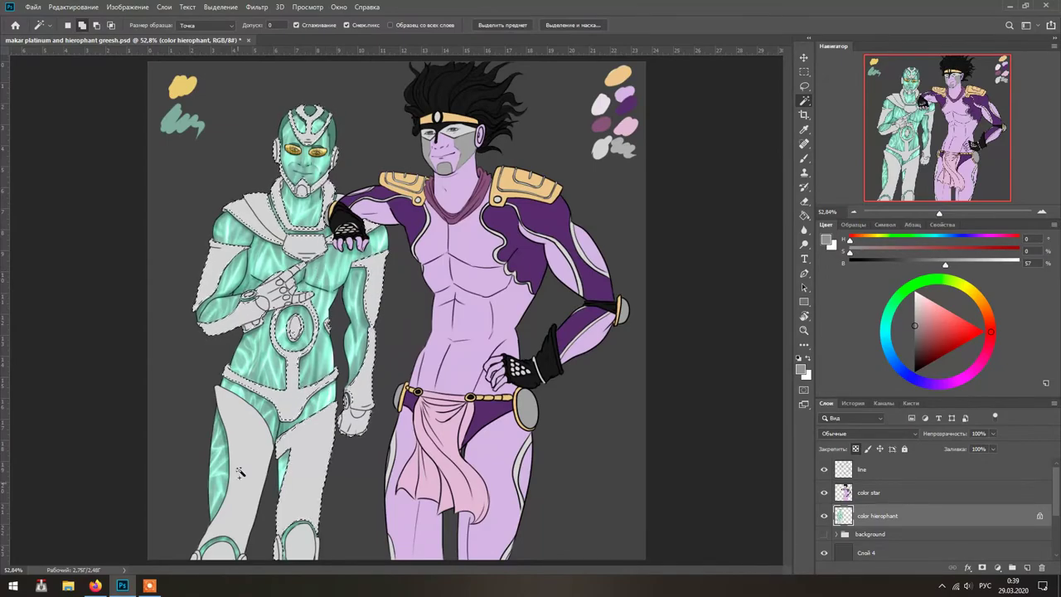
key("ctrl+1")
scroll(280, 294, "up", 2)
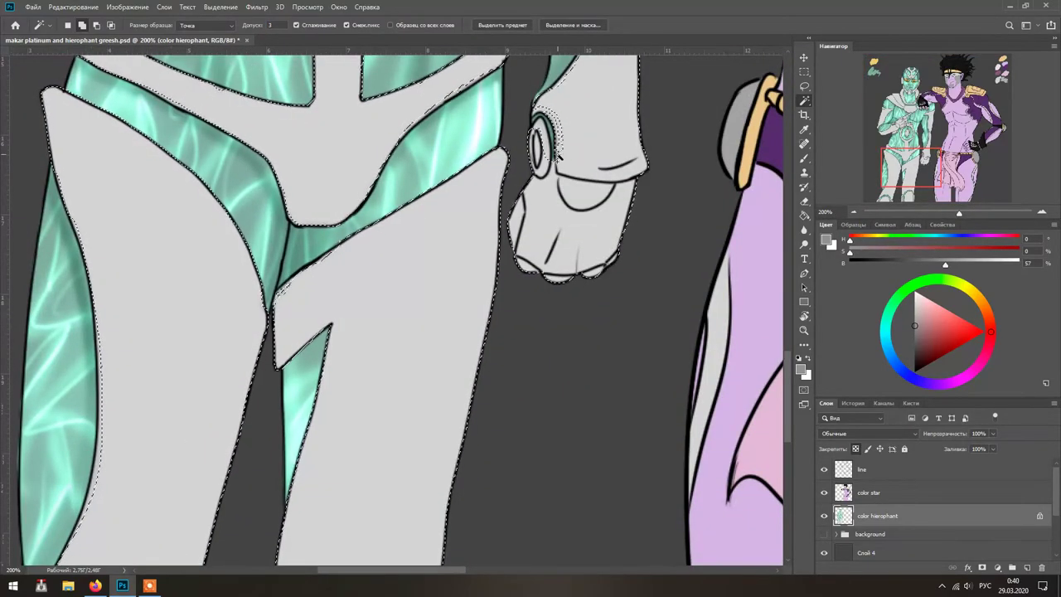
scroll(280, 294, "up", 5)
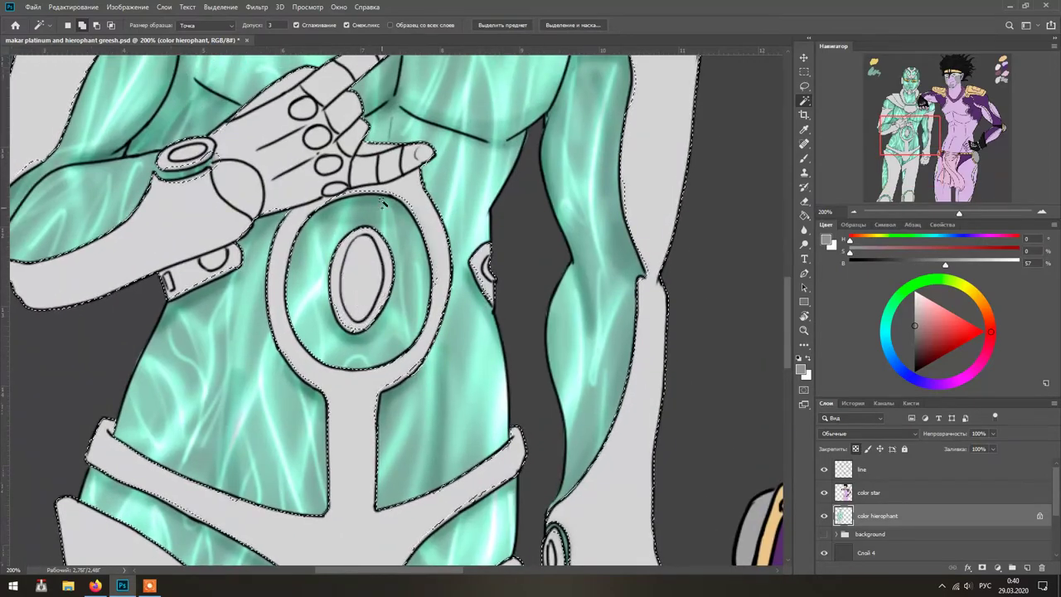
scroll(479, 139, "up", 2)
scroll(479, 138, "up", 3)
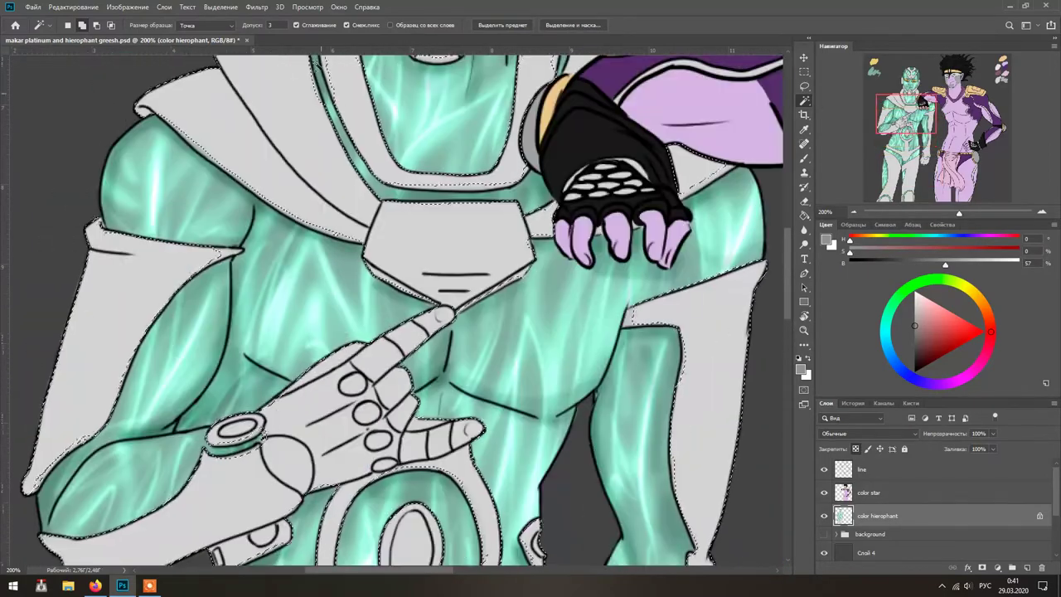
scroll(630, 292, "up", 2)
- Shade the helmet, ear pieces, jaw guard and collar in grey with the Multiply brush at 65% flow
key("ctrl+d")
key("b")
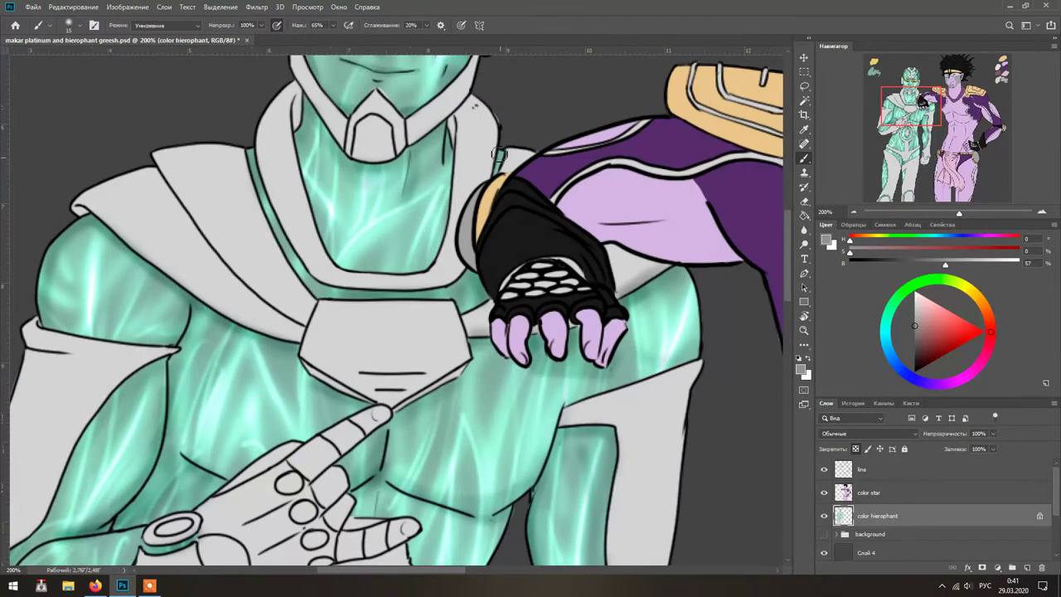
scroll(500, 155, "up", 3)
mouse_move(380, 266)
left_mouse_down()
mouse_move(365, 304)
mouse_move(400, 276)
mouse_move(354, 282)
mouse_move(346, 250)
left_mouse_up()
scroll(425, 190, "up", 5)
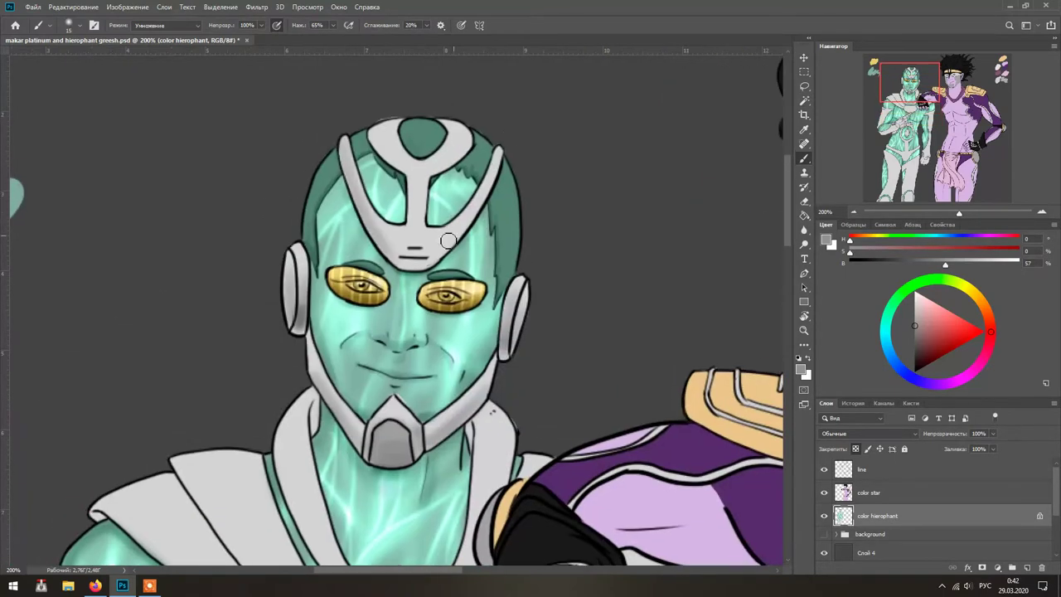
scroll(567, 368, "down", 1)
left_click_drag(567, 368, 587, 217)
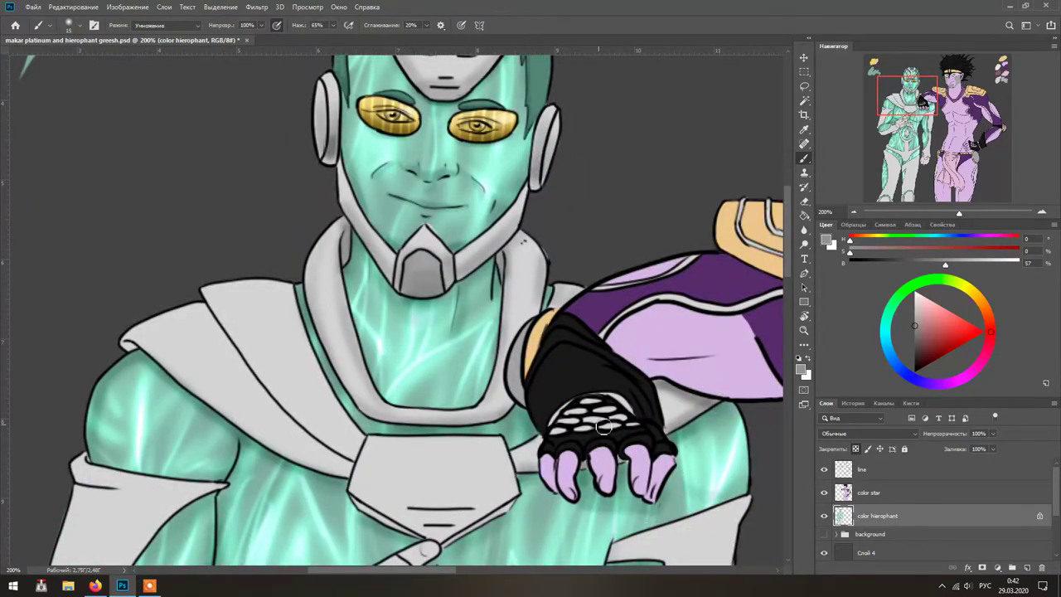
- Paint grey shadows on the helmeted man's shoulder mantle, chest plate and pointing glove
left_click_drag(532, 439, 663, 360)
mouse_move(344, 214)
left_mouse_down()
mouse_move(485, 383)
mouse_move(481, 355)
left_mouse_up()
mouse_move(327, 234)
left_mouse_down()
mouse_move(295, 290)
mouse_move(481, 398)
left_mouse_up()
left_click_drag(274, 261, 435, 390)
mouse_move(649, 402)
left_mouse_down()
mouse_move(658, 273)
mouse_move(691, 235)
mouse_move(554, 448)
left_mouse_up()
left_click_drag(524, 362, 463, 368)
mouse_move(564, 432)
left_mouse_down()
mouse_move(457, 476)
mouse_move(503, 424)
left_mouse_up()
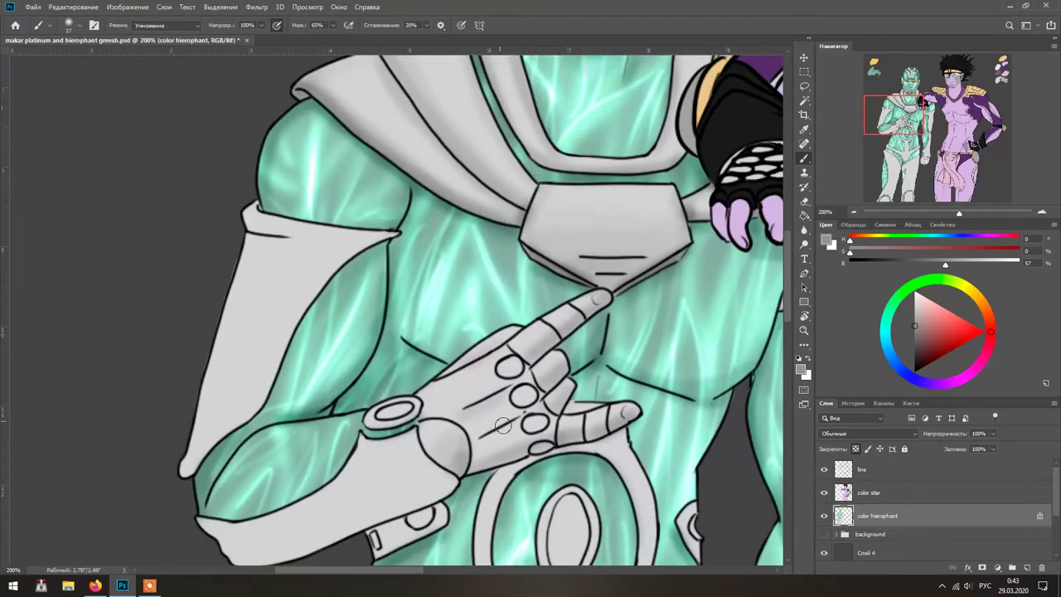
- Shade the white hand's fingers, knuckle studs and wrist piece on the green figure with a small soft grey Умножение brush
right_click(539, 421, "alt")
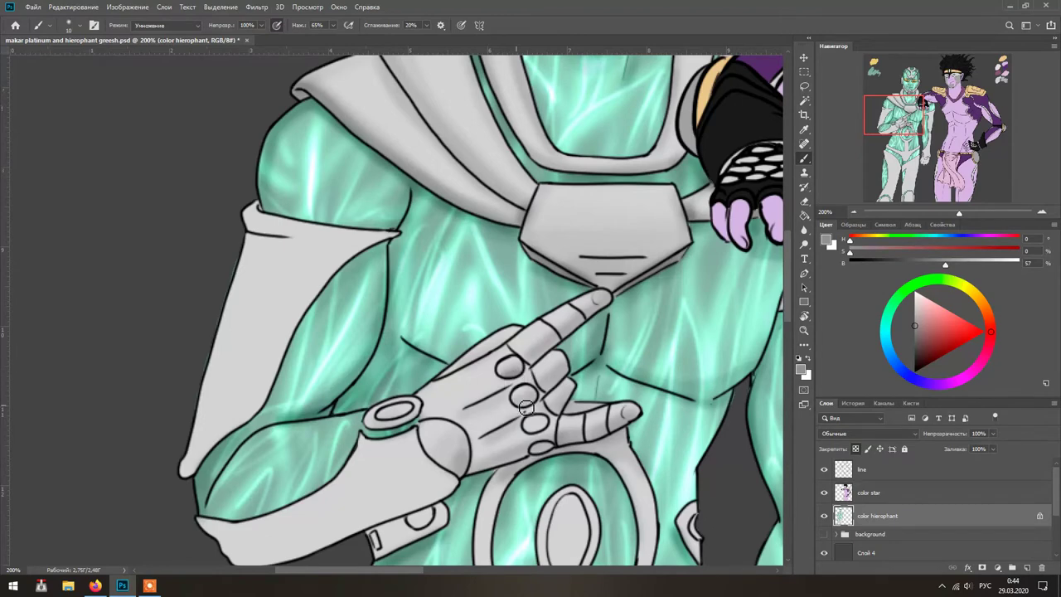
left_click_drag(554, 357, 568, 410)
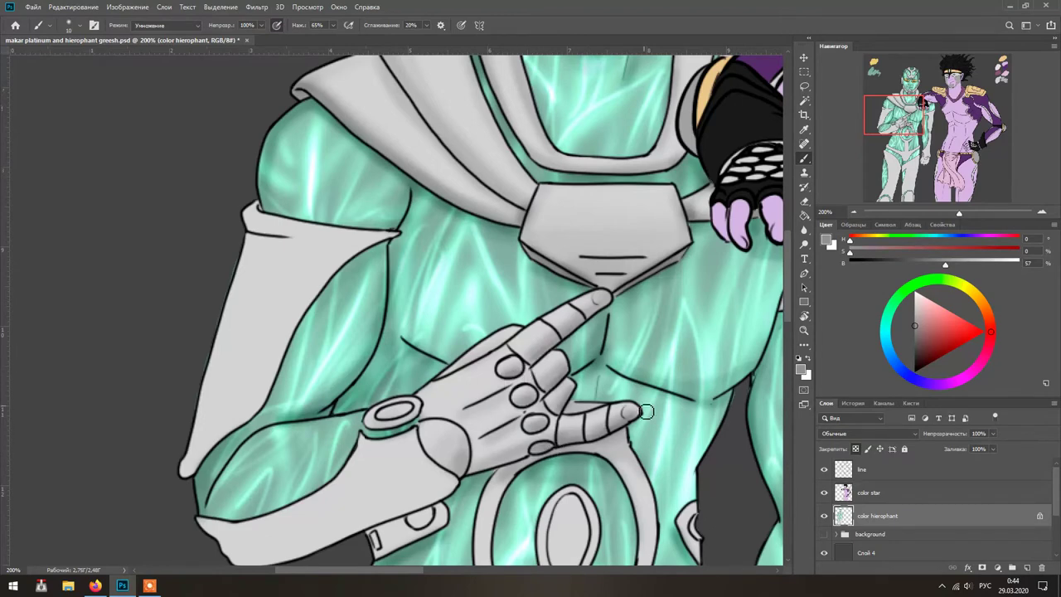
left_click_drag(618, 435, 429, 405)
left_click_drag(381, 548, 432, 512)
mouse_move(468, 358)
left_mouse_down()
mouse_move(521, 333)
mouse_move(576, 431)
left_mouse_up()
- Shade the bent arm's upper and forearm guards, the belly oval and the round stud at the waist with soft grey
scroll(569, 215, "up", 5)
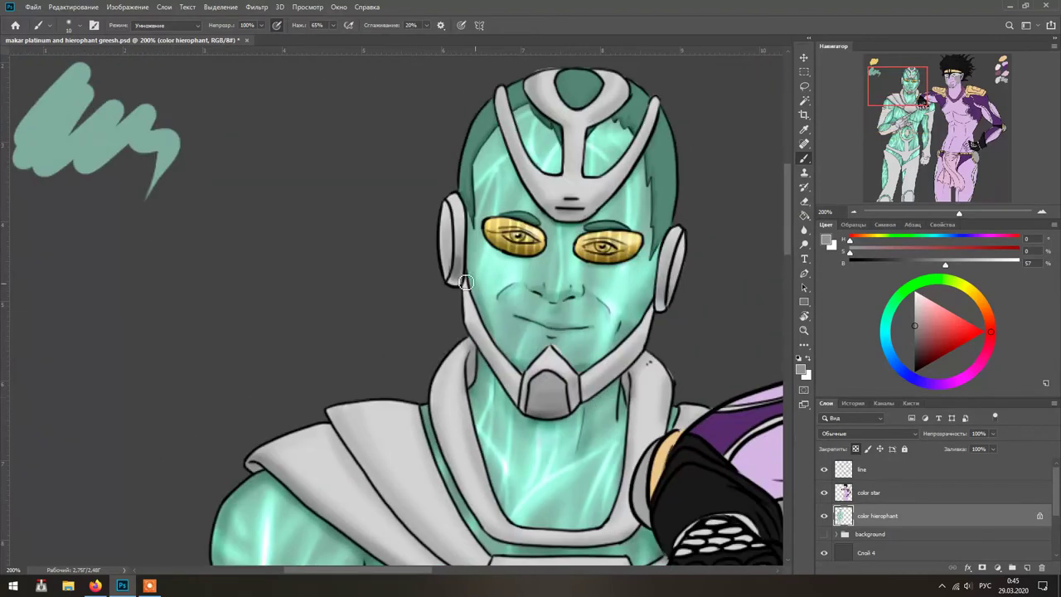
scroll(640, 285, "down", 6)
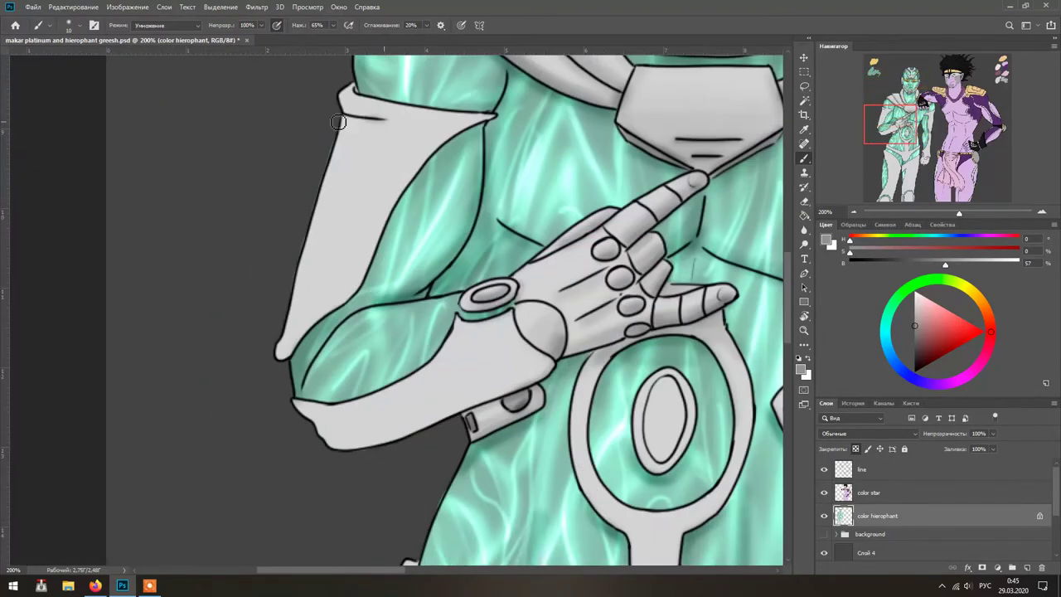
mouse_move(338, 122)
left_mouse_down()
mouse_move(410, 123)
mouse_move(286, 352)
left_mouse_up()
left_click_drag(398, 175, 303, 328)
mouse_move(314, 420)
left_mouse_down()
mouse_move(514, 382)
mouse_move(292, 355)
left_mouse_up()
mouse_move(448, 348)
left_mouse_down()
mouse_move(389, 489)
mouse_move(421, 423)
mouse_move(438, 441)
mouse_move(434, 345)
left_mouse_up()
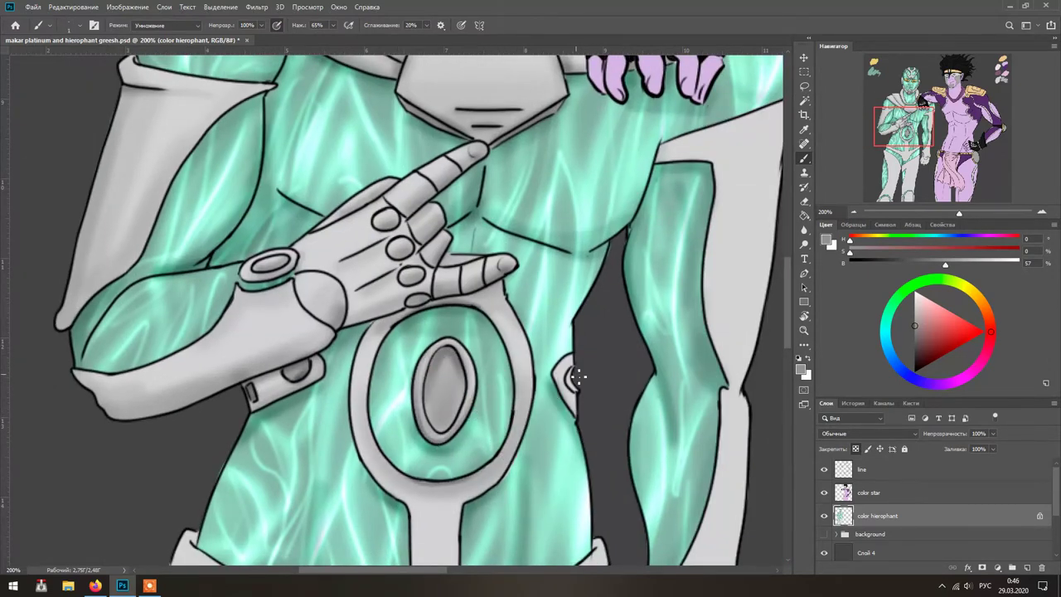
left_click_drag(580, 378, 562, 362)
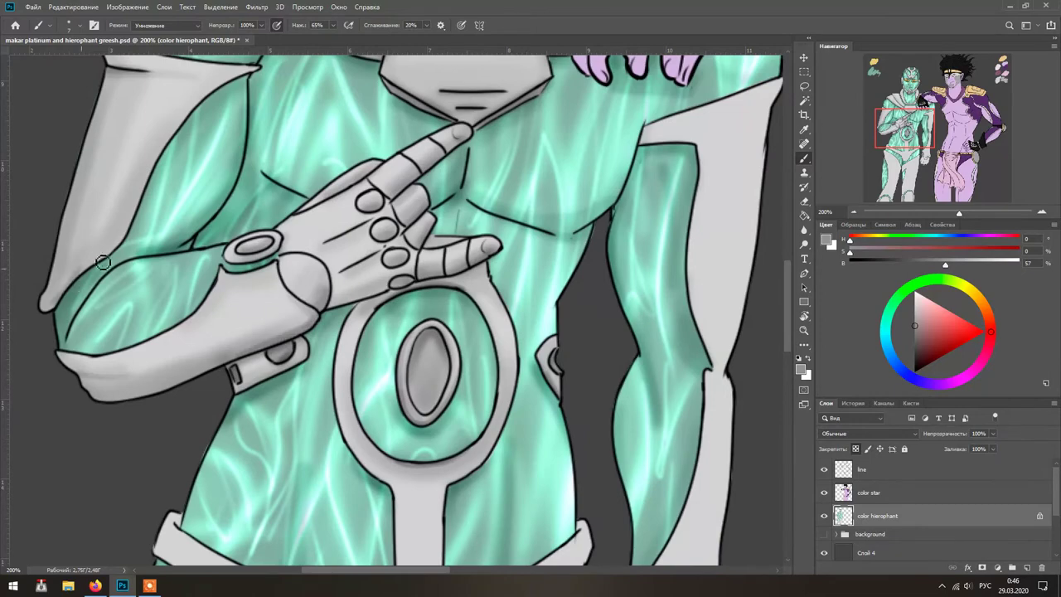
left_click_drag(75, 285, 258, 120)
- Shade the hanging arm's white armour, wrist disc and hand with soft grey strokes along their edges
scroll(438, 251, "down", 1)
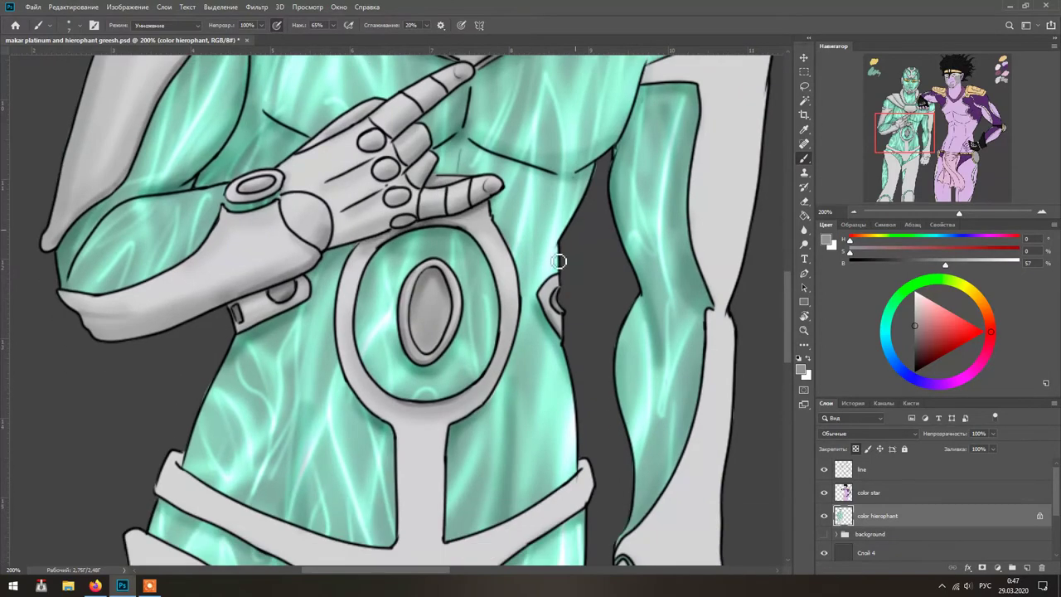
scroll(548, 349, "down", 2)
scroll(465, 439, "down", 4)
scroll(334, 342, "up", 5)
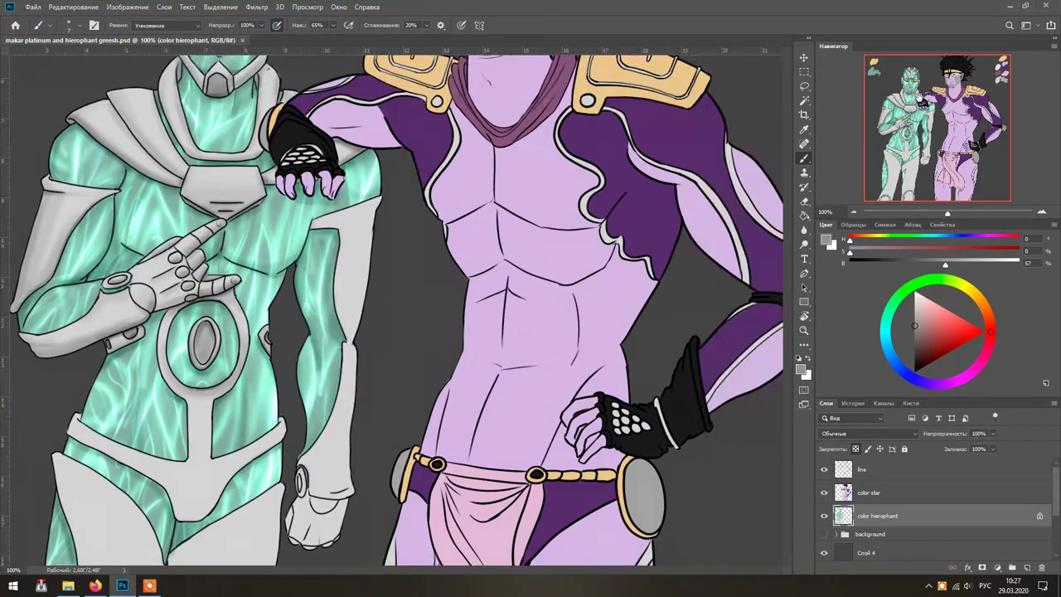
scroll(585, 343, "left", 4)
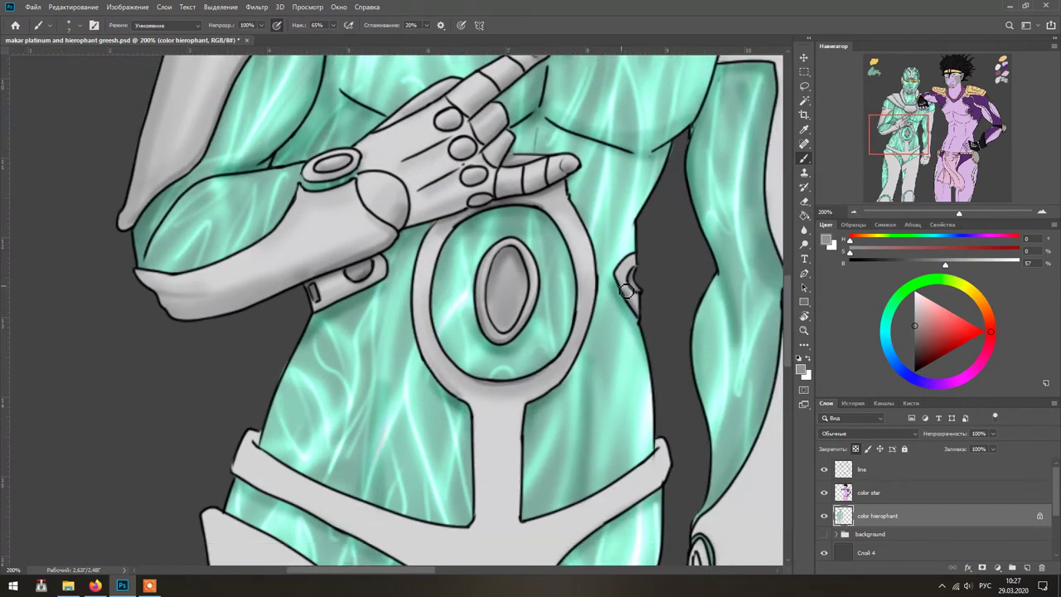
scroll(530, 406, "right", 4)
scroll(531, 406, "up", 2)
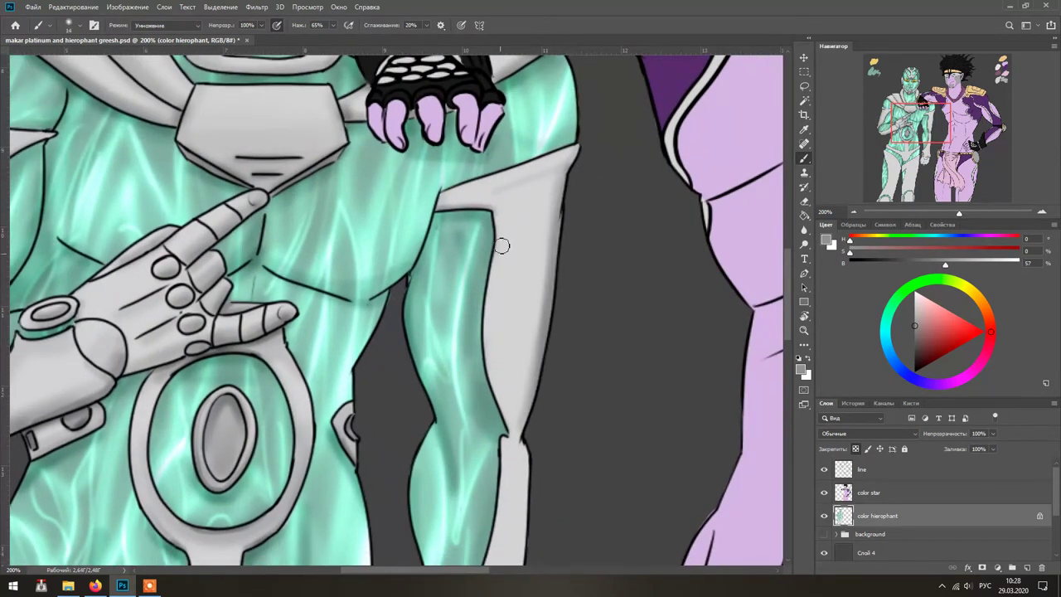
left_click_drag(558, 478, 550, 164)
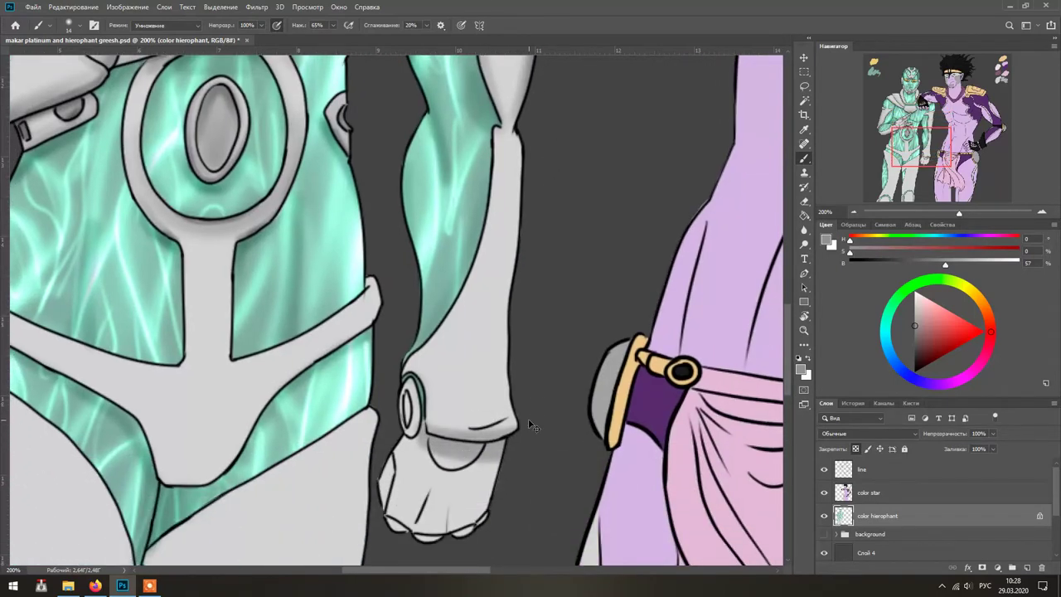
left_click_drag(441, 412, 513, 415)
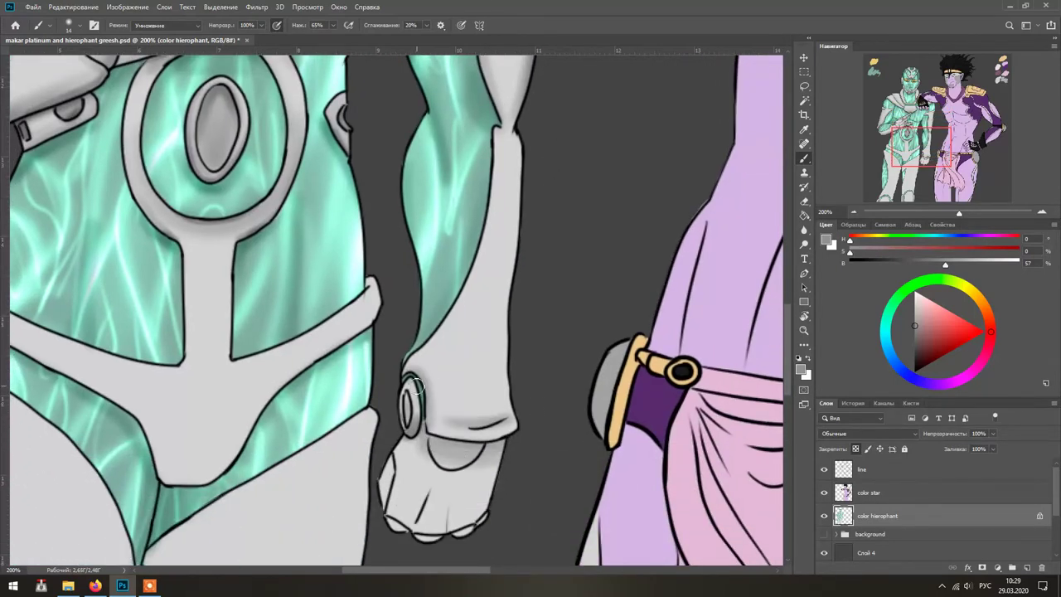
left_click_drag(496, 154, 454, 332)
left_click_drag(506, 265, 473, 419)
mouse_move(488, 477)
left_mouse_down()
mouse_move(408, 527)
mouse_move(507, 390)
mouse_move(522, 191)
mouse_move(602, 527)
left_mouse_up()
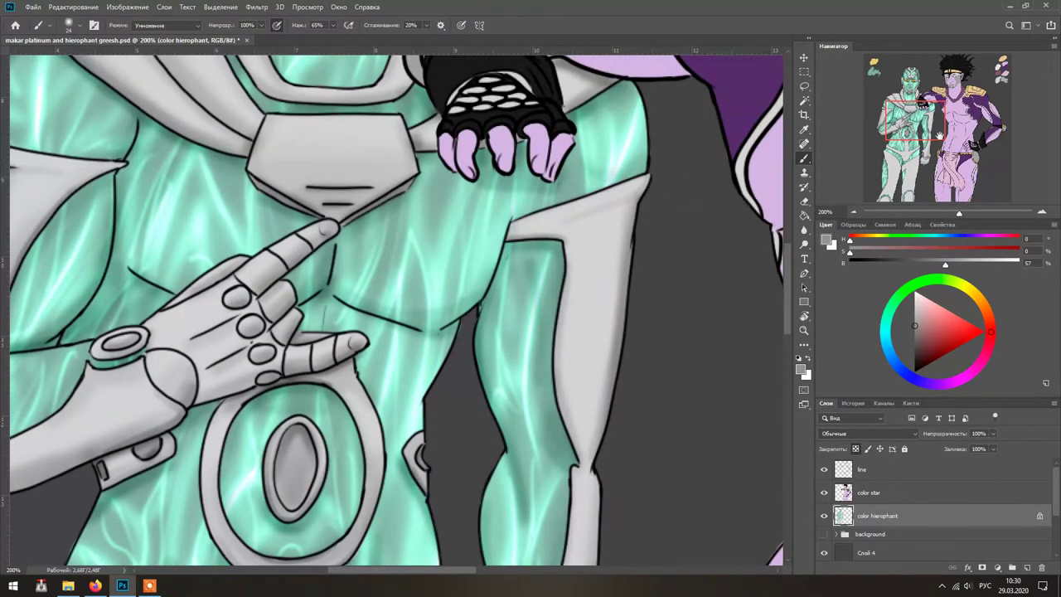
- Shade the green figure's pelvic armour and hip band with soft grey, undoing one stray stroke
left_click_drag(349, 531, 501, 190)
mouse_move(601, 332)
left_mouse_down()
mouse_move(407, 485)
mouse_move(399, 479)
mouse_move(609, 307)
left_mouse_up()
key("ctrl+z")
mouse_move(390, 490)
left_mouse_down()
mouse_move(469, 448)
mouse_move(610, 307)
left_mouse_up()
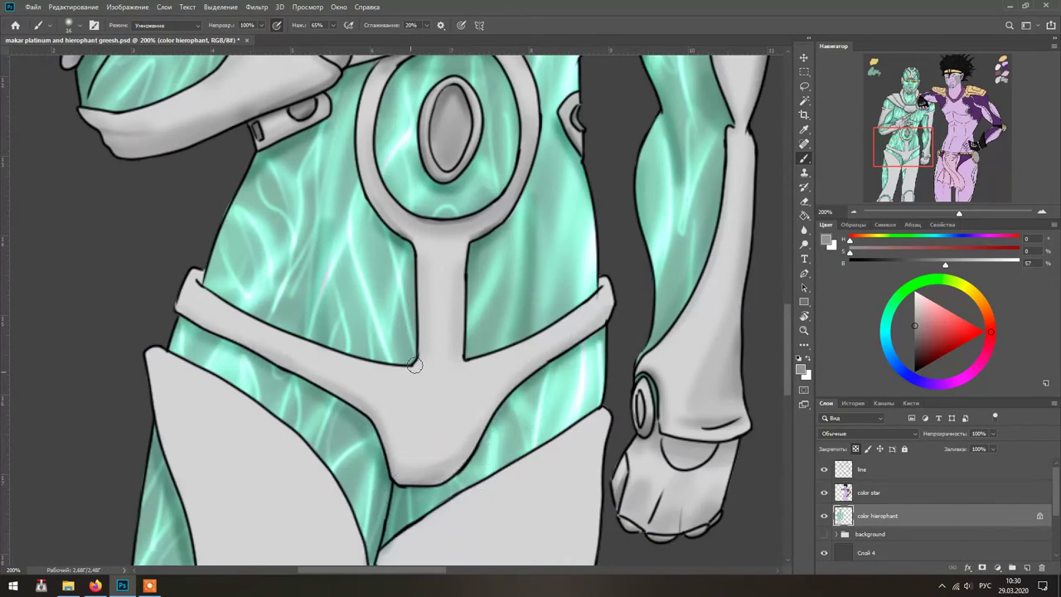
right_click(212, 329, "alt")
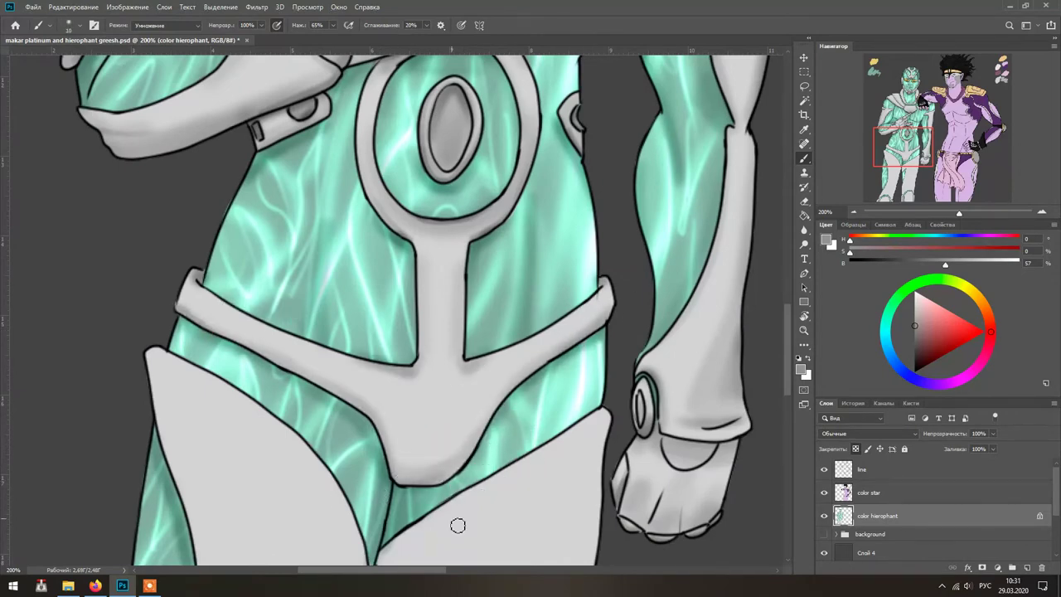
left_click_drag(394, 564, 452, 241)
right_click(450, 244, "alt")
mouse_move(498, 211)
left_mouse_down()
mouse_move(444, 271)
mouse_move(464, 564)
mouse_move(502, 350)
left_mouse_up()
- Shade the white leg armour along both thighs and shins and around the knee plates with a larger soft grey brush
scroll(406, 489, "down", 6)
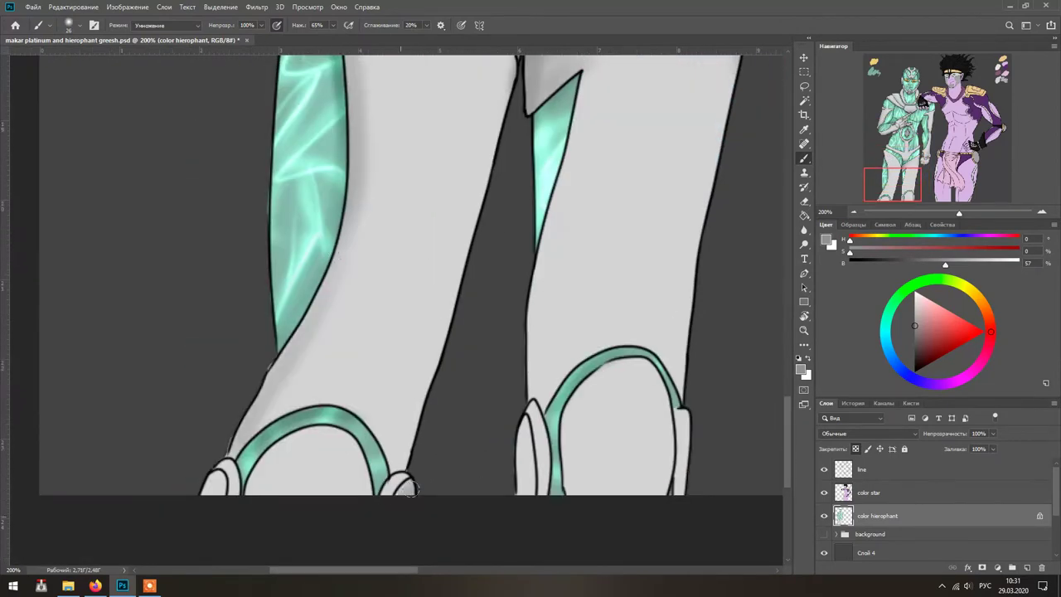
mouse_move(354, 505)
left_mouse_down()
mouse_move(663, 449)
mouse_move(569, 439)
mouse_move(626, 427)
mouse_move(651, 479)
mouse_move(624, 492)
mouse_move(639, 442)
mouse_move(580, 473)
left_mouse_up()
left_click_drag(596, 128, 497, 464)
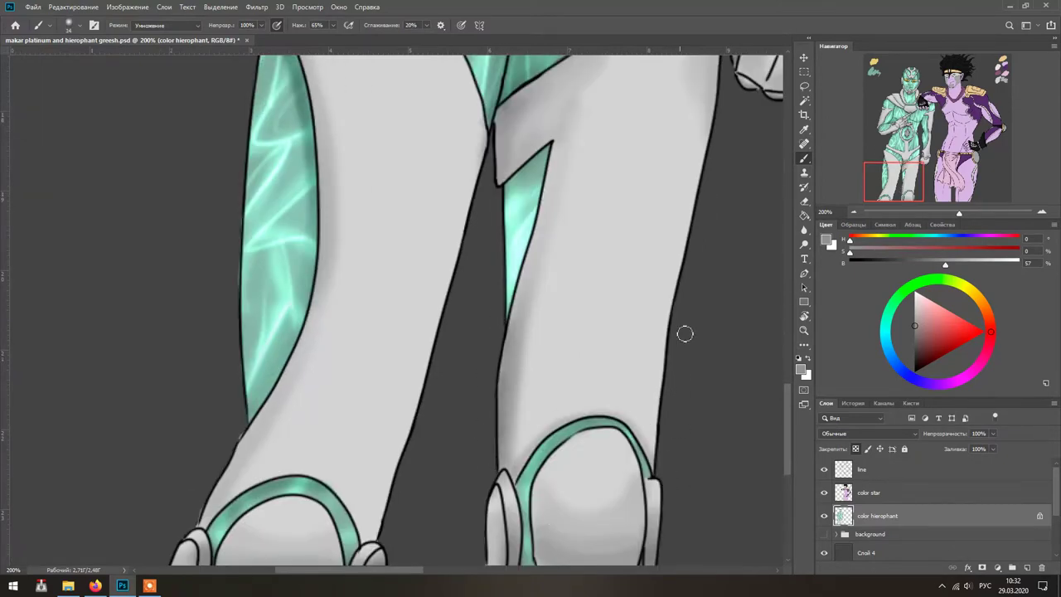
scroll(685, 332, "up", 1)
scroll(613, 358, "down", 1)
scroll(614, 358, "up", 1)
scroll(613, 358, "down", 1)
left_click_drag(484, 140, 391, 485)
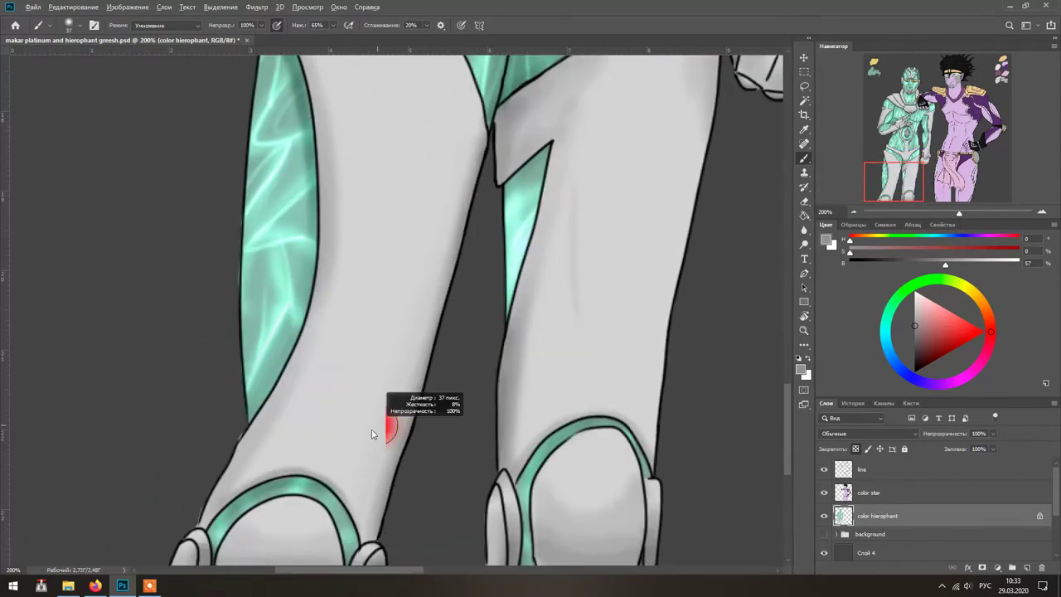
- Switch the brush mode to Осветление and highlight the helmet and ear pieces with a lighter grey of 66% brightness
scroll(362, 360, "up", 5)
left_click_drag(390, 526, 265, 249)
left_click(166, 25)
left_click(149, 134)
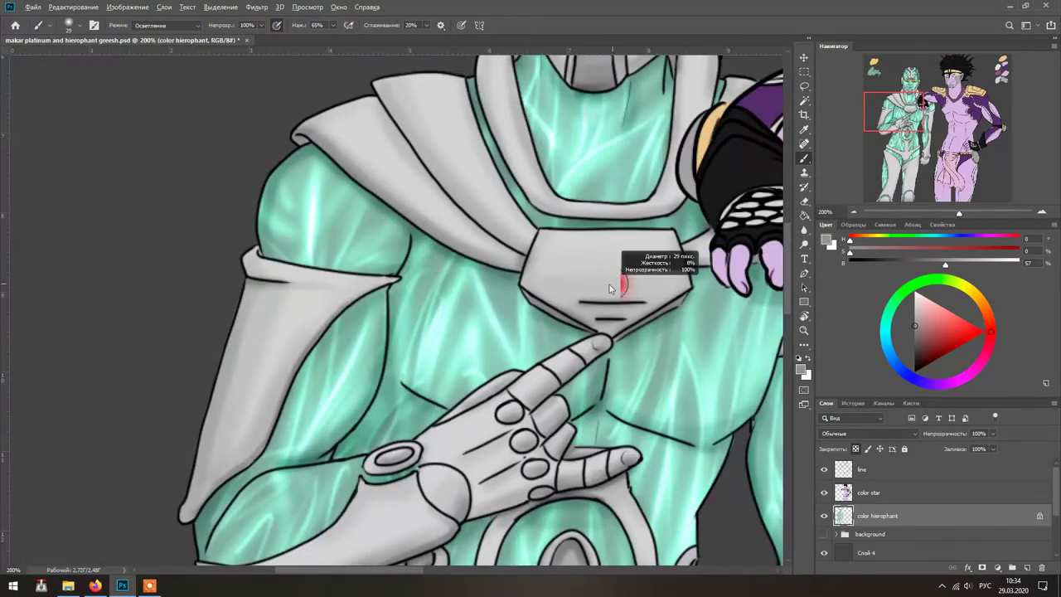
scroll(411, 272, "up", 6)
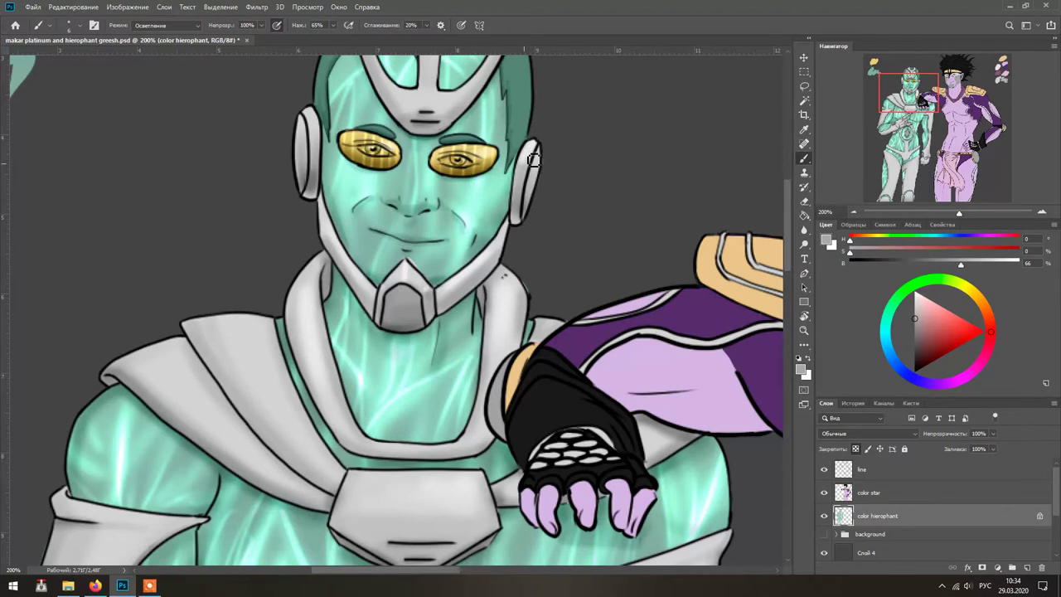
scroll(533, 159, "up", 3)
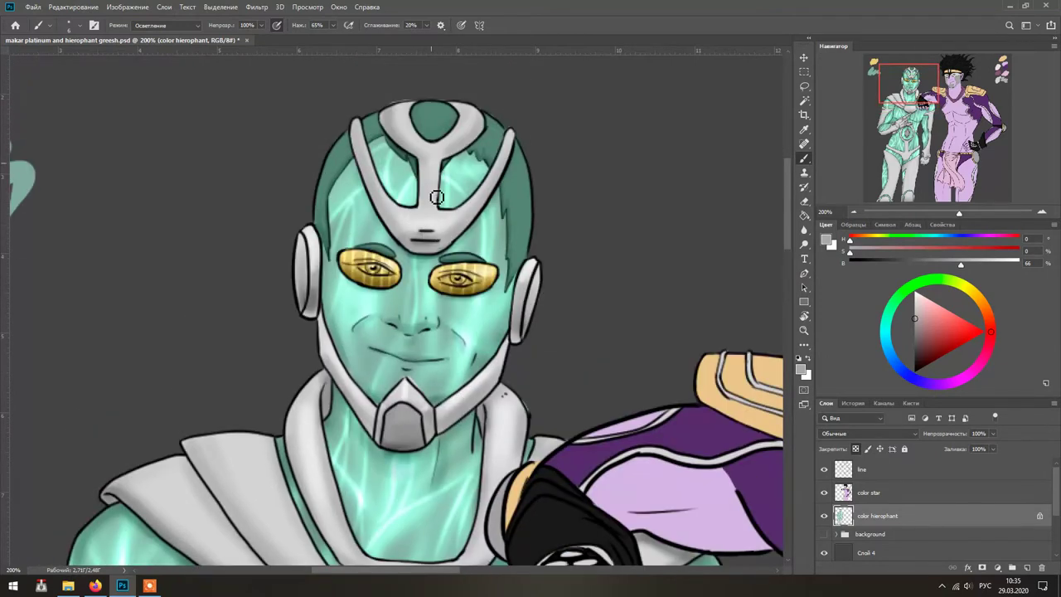
scroll(544, 269, "down", 3)
scroll(578, 277, "down", 1)
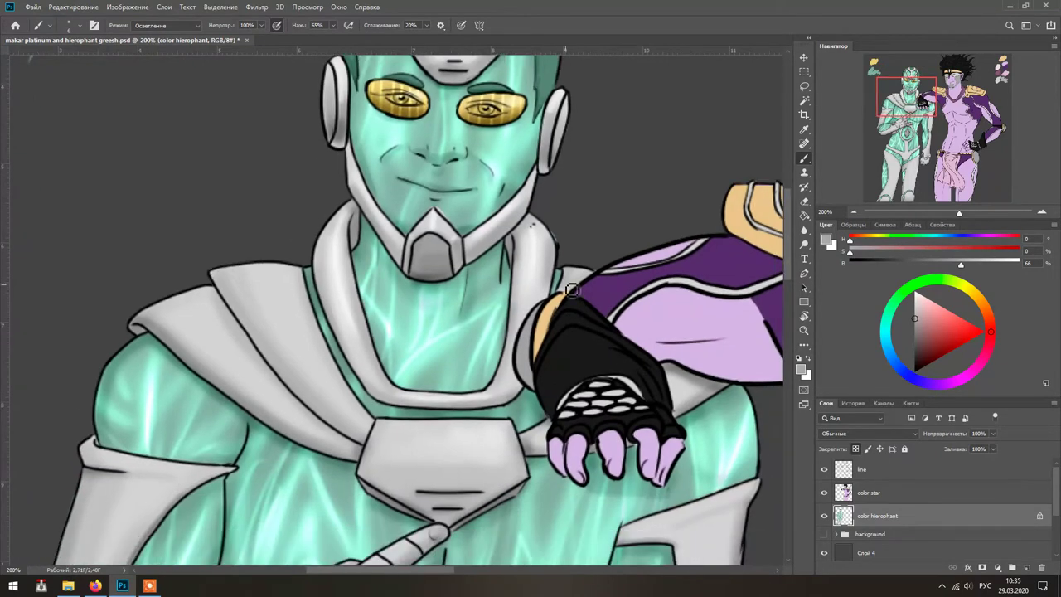
- Highlight the shoulder cape folds, and raise the brush flow to 85% to strengthen the helmet highlights
mouse_move(305, 308)
left_mouse_down()
mouse_move(199, 332)
mouse_move(265, 382)
left_mouse_up()
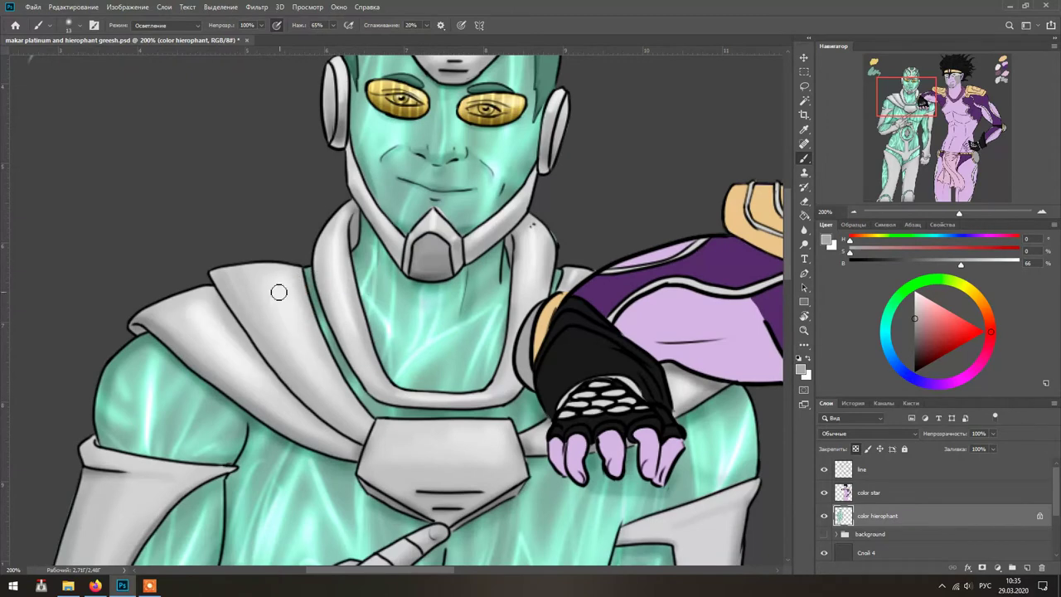
left_click_drag(540, 517, 589, 467)
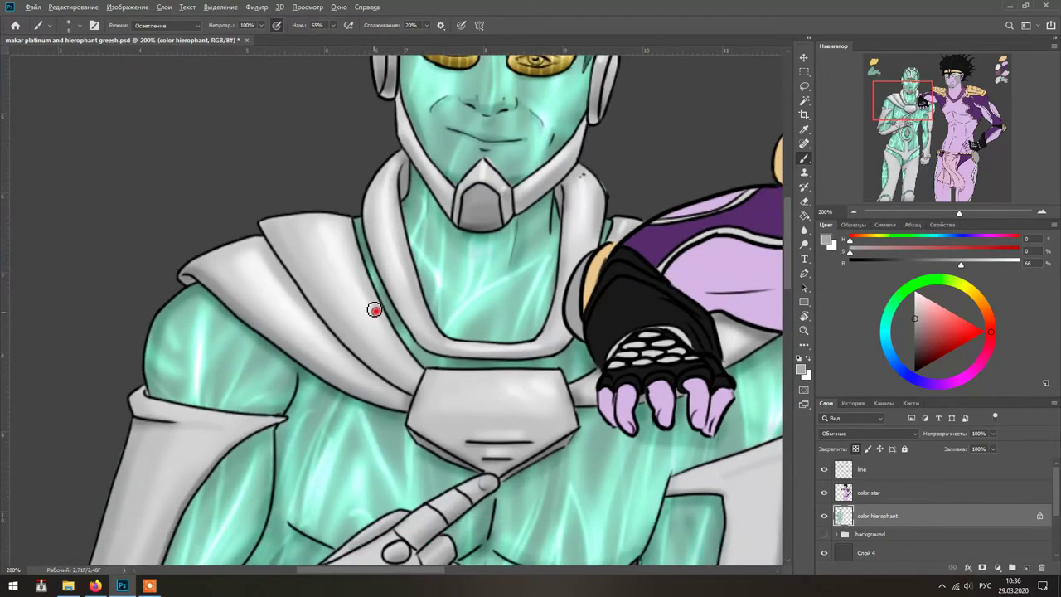
key("shift+8")
key("shift+5")
scroll(525, 155, "up", 6)
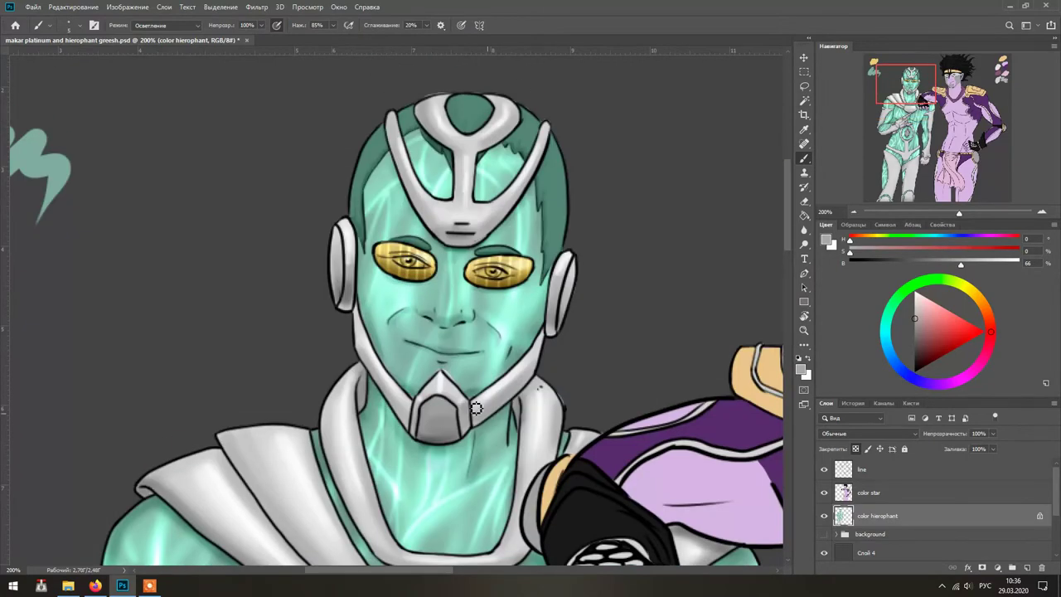
- Add glossy highlights to the chest plate and to the raised hand's fingers, knuckle studs and back
scroll(370, 315, "down", 10)
left_click_drag(521, 348, 447, 400)
left_click_drag(510, 474, 539, 463)
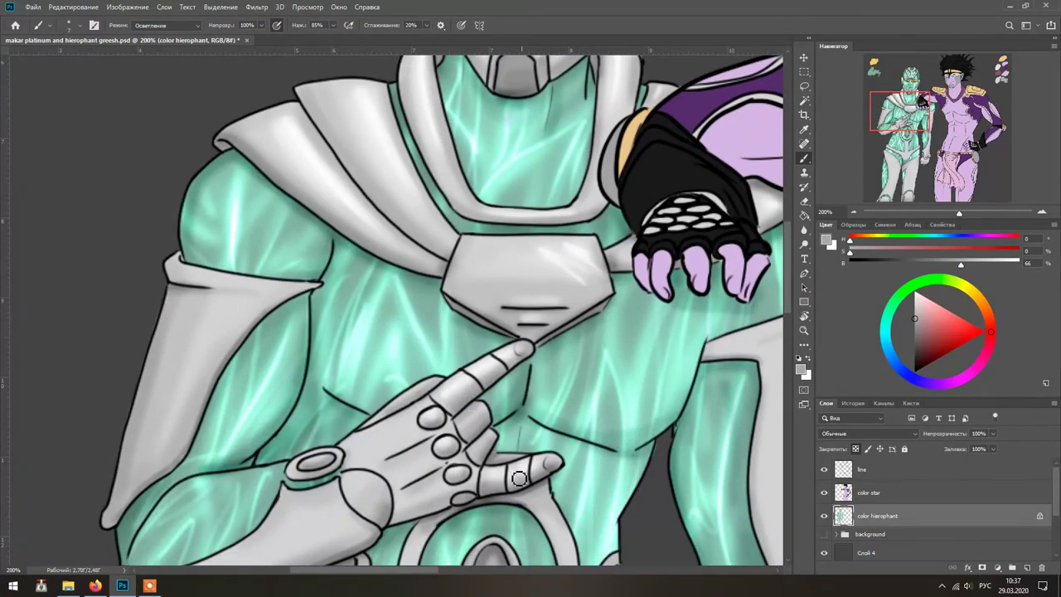
left_click_drag(493, 421, 411, 468)
left_click_drag(381, 415, 486, 373)
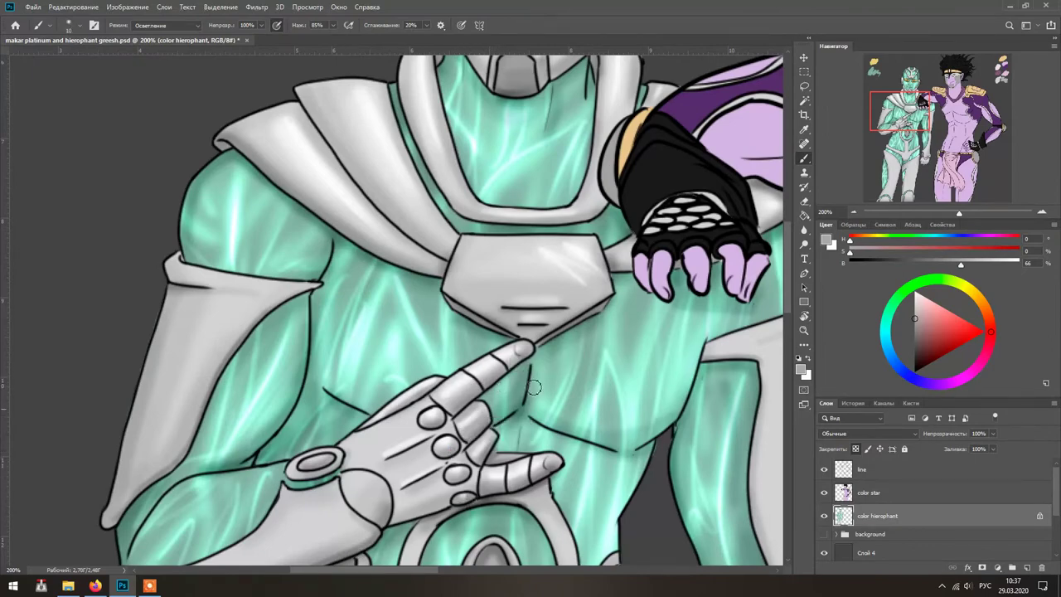
- Paint light streaks along the bent arm's upper guard and forearm armour
left_click_drag(758, 204, 817, 134)
key("ctrl+0")
scroll(220, 287, "up", 3)
mouse_move(188, 299)
left_mouse_down()
mouse_move(189, 222)
mouse_move(249, 129)
left_mouse_up()
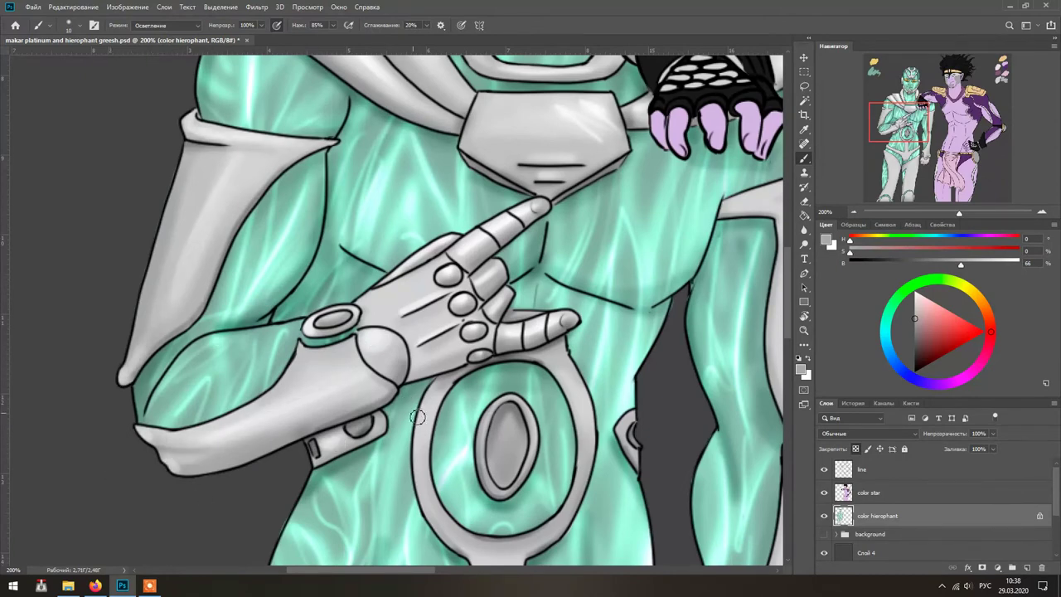
left_click_drag(417, 417, 424, 489)
left_click_drag(577, 369, 585, 485)
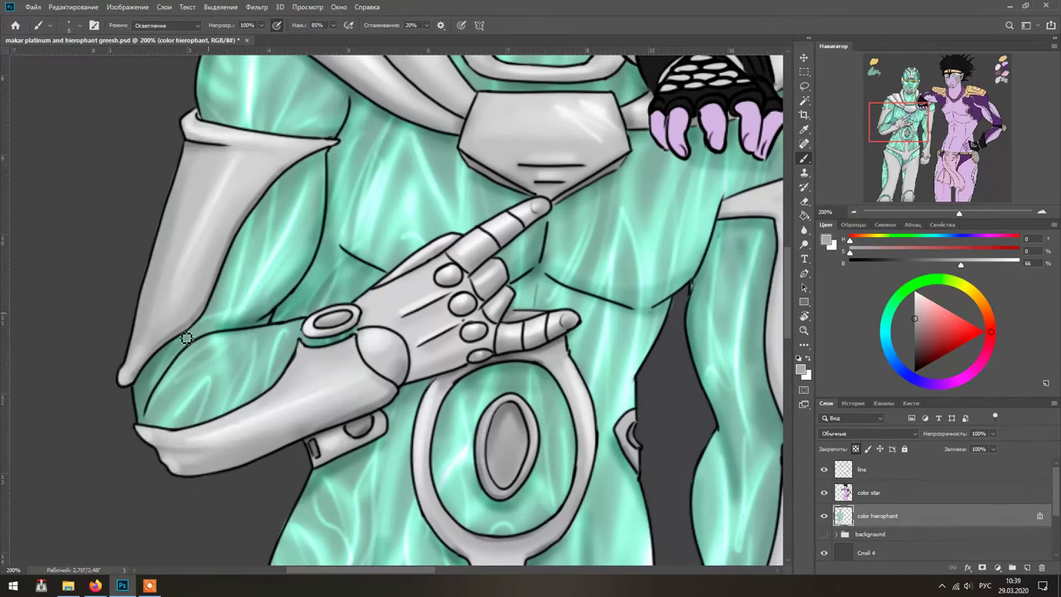
left_click_drag(185, 153, 137, 348)
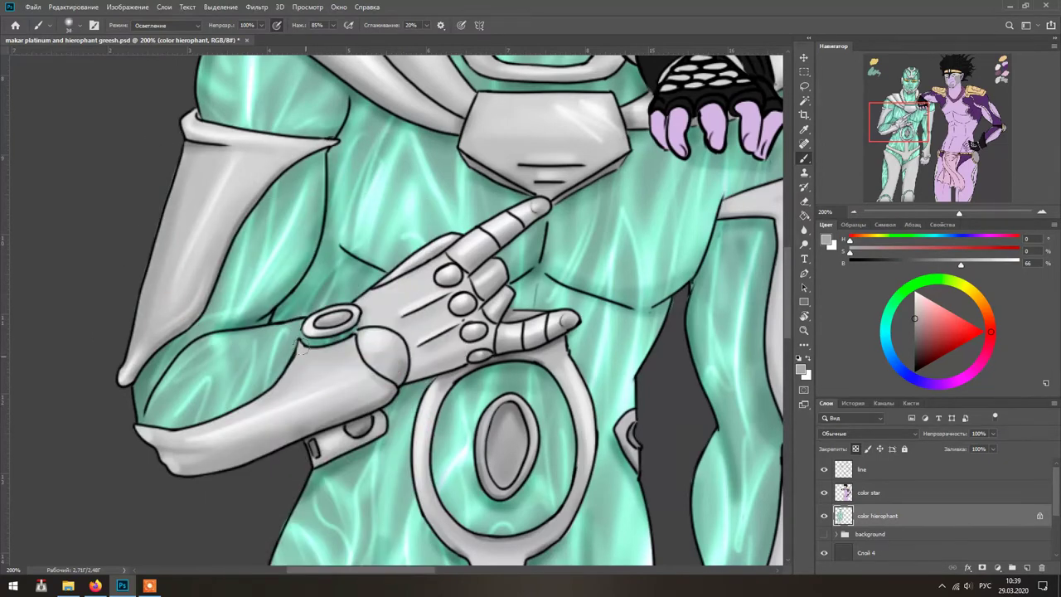
- Highlight the belly ring, its central oval frame and the stem leading down to the pelvic armour
left_click_drag(493, 422, 498, 488)
scroll(498, 464, "down", 2)
left_click_drag(549, 319, 551, 414)
scroll(539, 412, "down", 3)
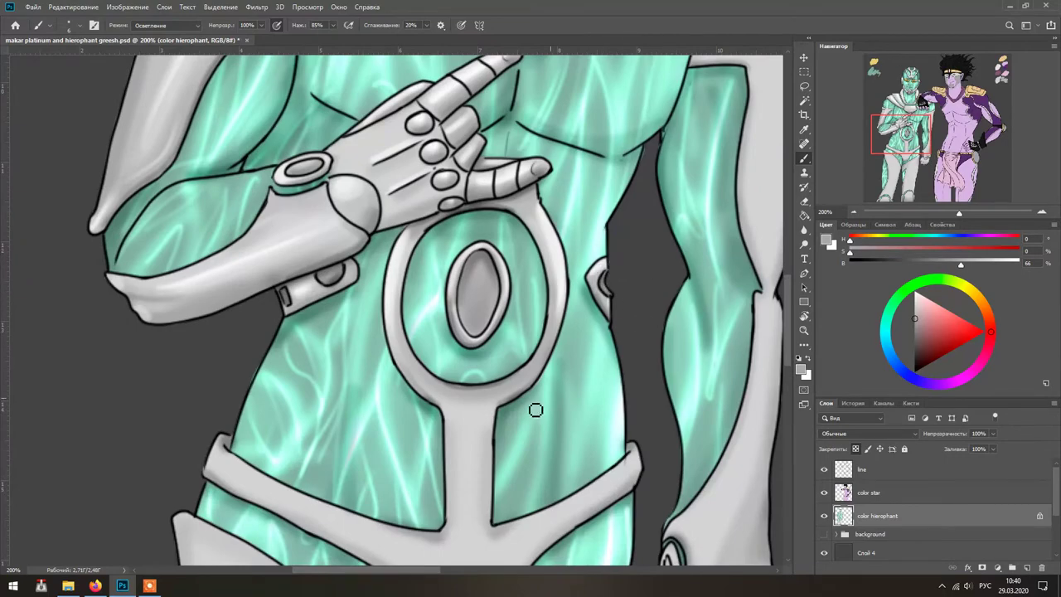
scroll(506, 385, "down", 2)
mouse_move(463, 438)
left_mouse_down()
mouse_move(461, 350)
mouse_move(455, 411)
left_mouse_up()
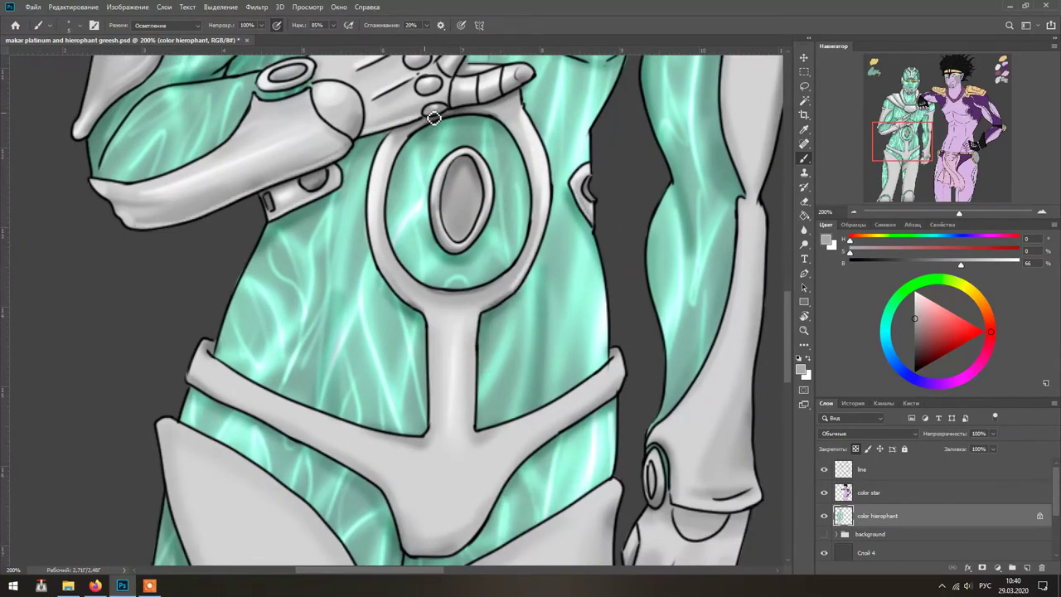
- Trace thin edge highlights along the chest plate, collar, chin guard and helmet with a 2 px brush
scroll(503, 93, "up", 5)
scroll(627, 286, "up", 3)
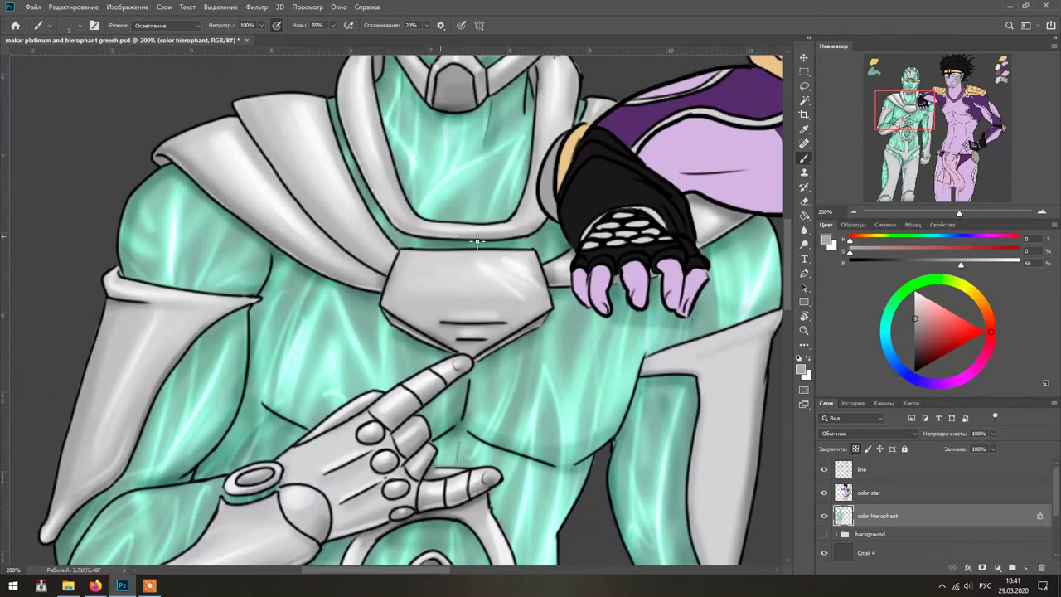
scroll(448, 240, "up", 3)
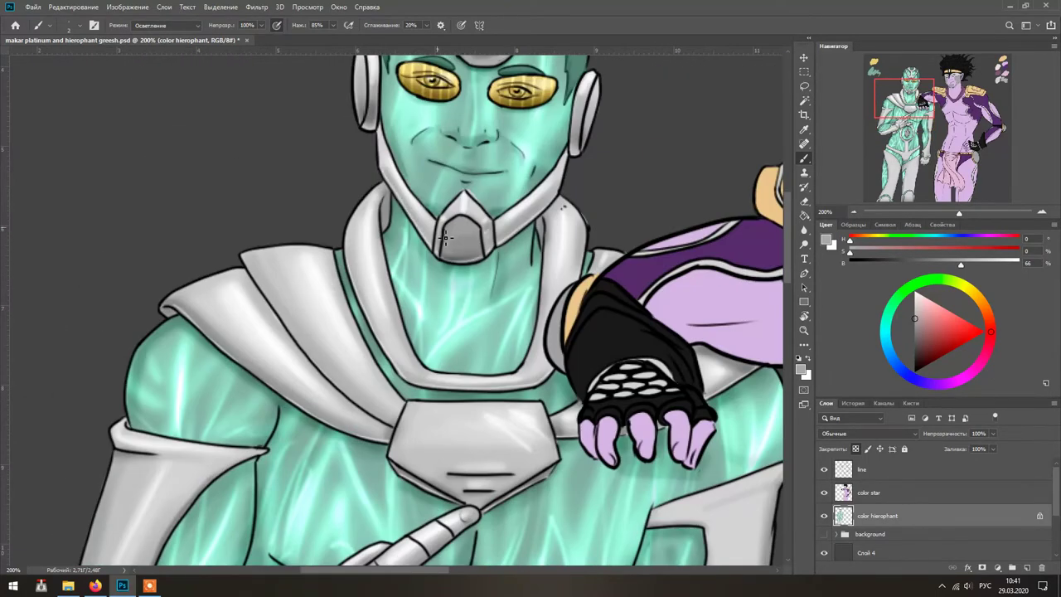
scroll(435, 122, "up", 4)
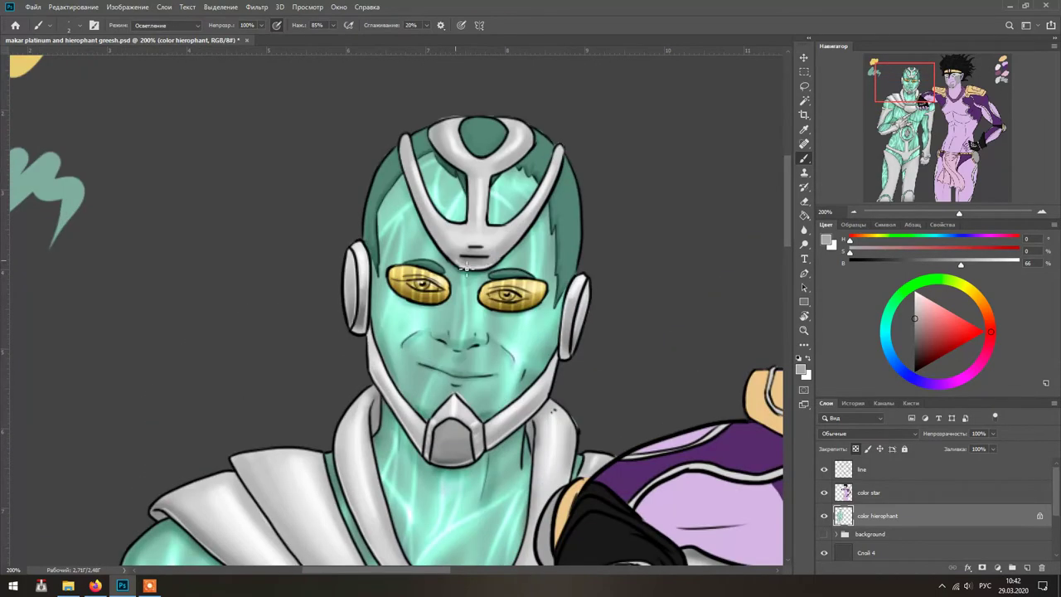
scroll(476, 162, "down", 3)
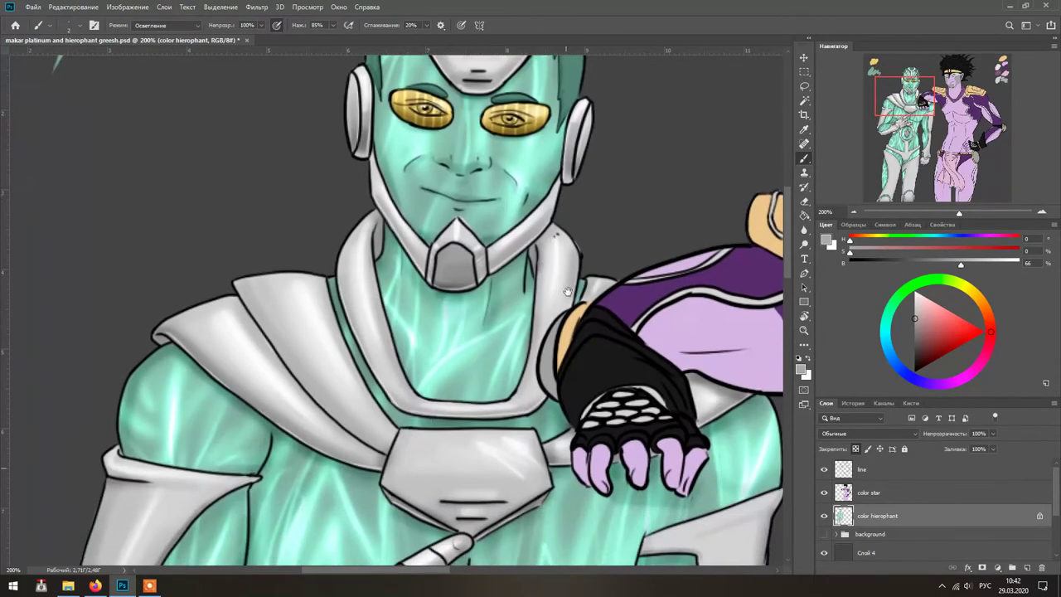
scroll(376, 250, "down", 3)
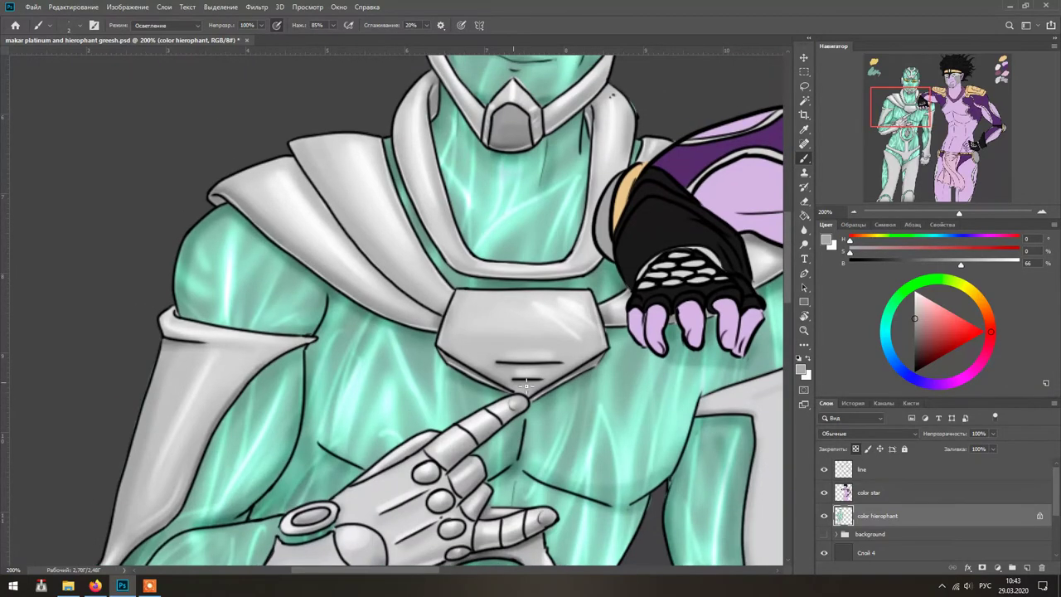
- Outline the raised hand, the bent arm's upper guard and its forearm armour with thin light edges
scroll(526, 385, "up", 5)
left_click_drag(523, 516, 531, 362)
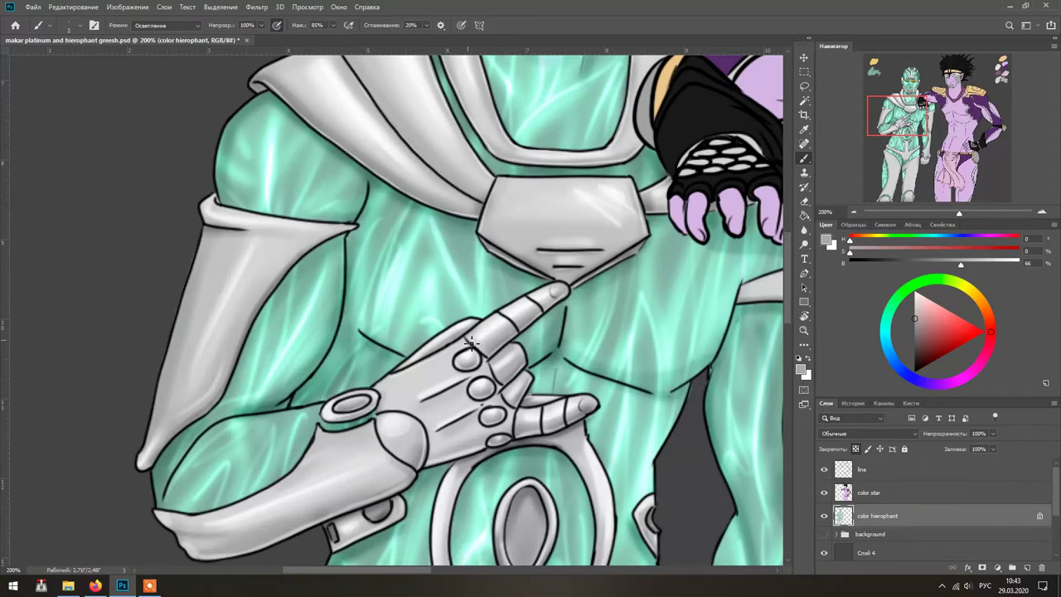
left_click_drag(141, 466, 207, 414)
left_click_drag(291, 350, 412, 179)
left_click_drag(247, 278, 209, 439)
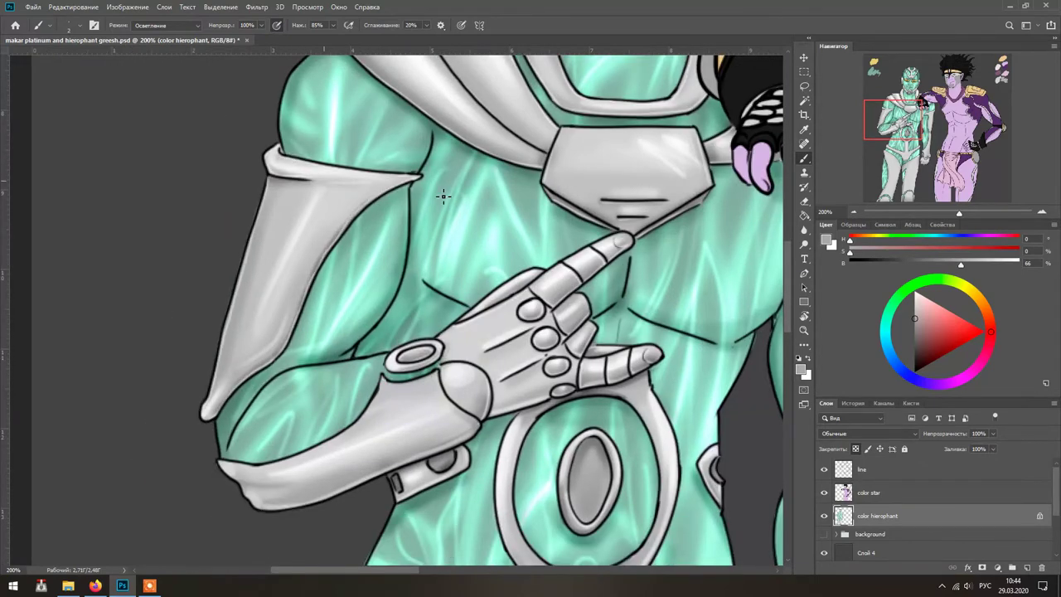
left_click_drag(264, 471, 313, 347)
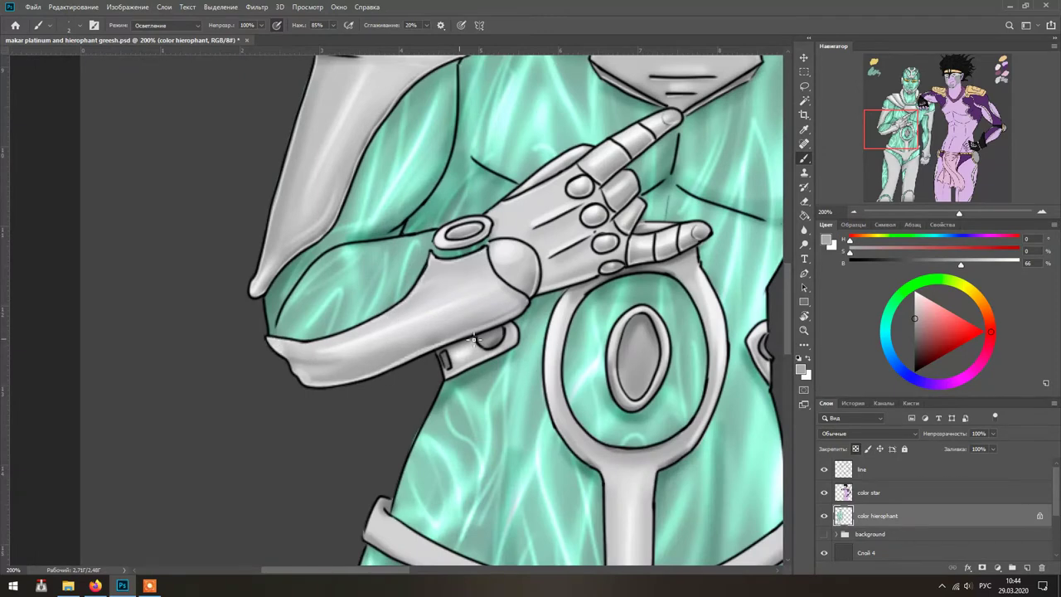
- Add thin edge highlights to the hanging arm's guards, wrist cuff and fist
mouse_move(646, 409)
left_mouse_down()
mouse_move(531, 388)
mouse_move(516, 372)
mouse_move(547, 241)
mouse_move(570, 372)
left_mouse_up()
mouse_move(726, 166)
left_mouse_down()
mouse_move(535, 356)
mouse_move(390, 91)
left_mouse_up()
left_click_drag(547, 170, 539, 320)
mouse_move(511, 248)
left_mouse_down()
mouse_move(554, 225)
mouse_move(519, 379)
mouse_move(461, 485)
left_mouse_up()
left_click_drag(557, 481, 543, 362)
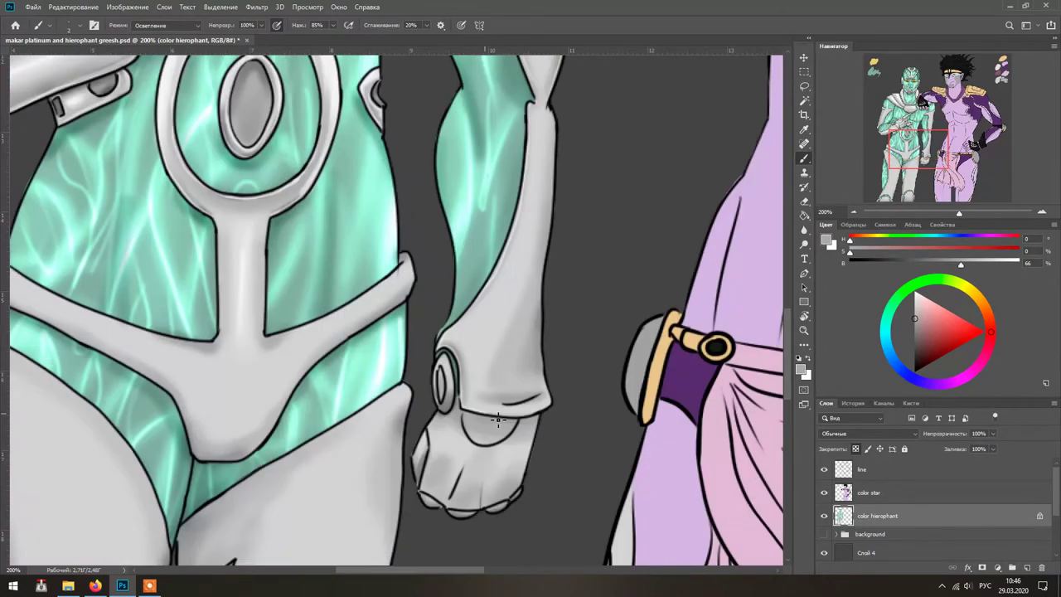
left_click_drag(552, 112, 543, 356)
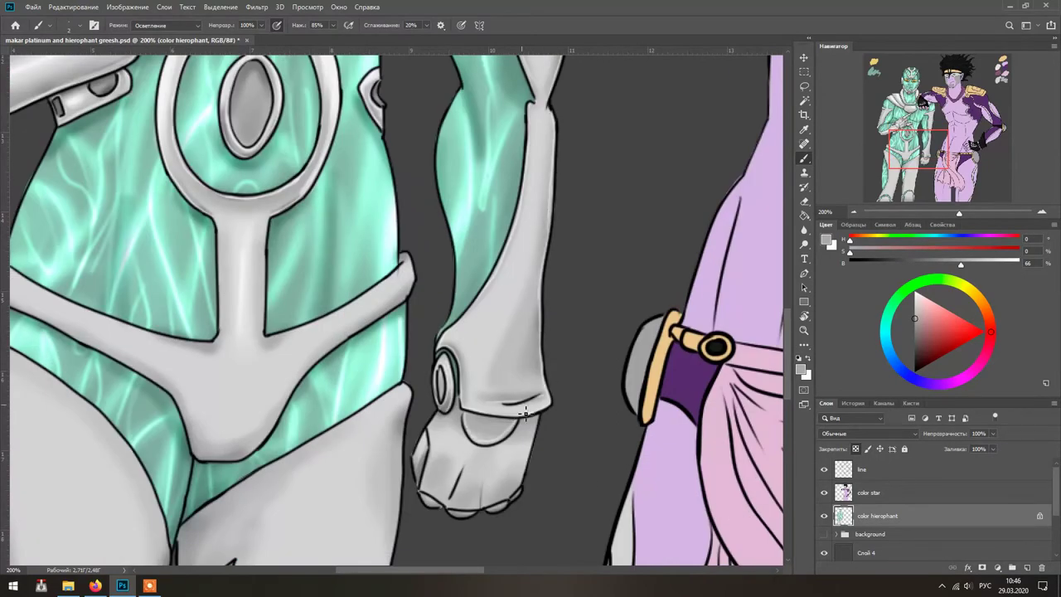
scroll(504, 423, "left", 2)
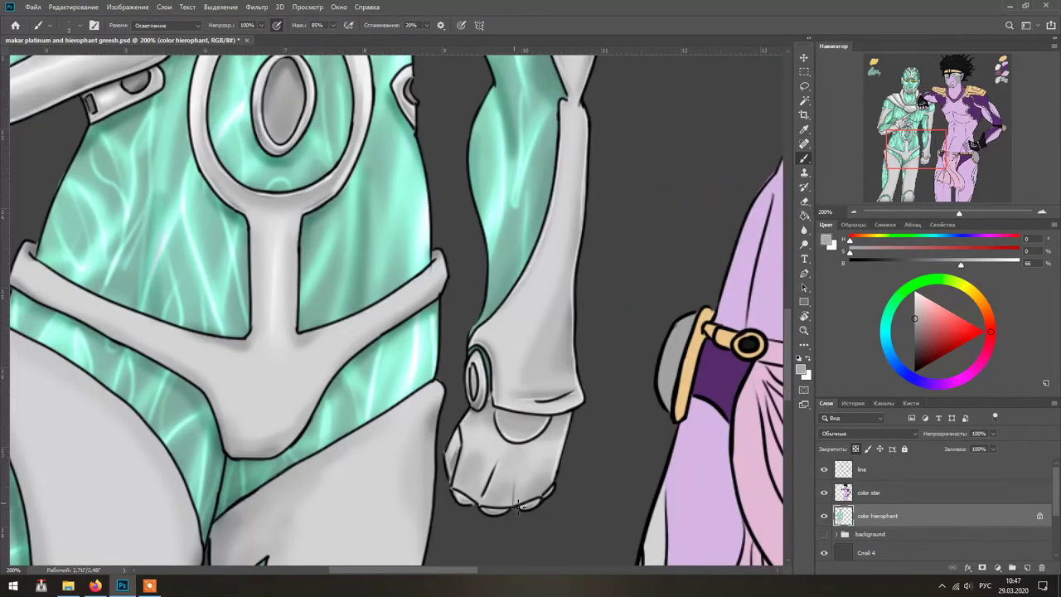
- Edge the pelvic armour and the upper borders of the thigh plates with thin light lines
left_click_drag(560, 428, 329, 302)
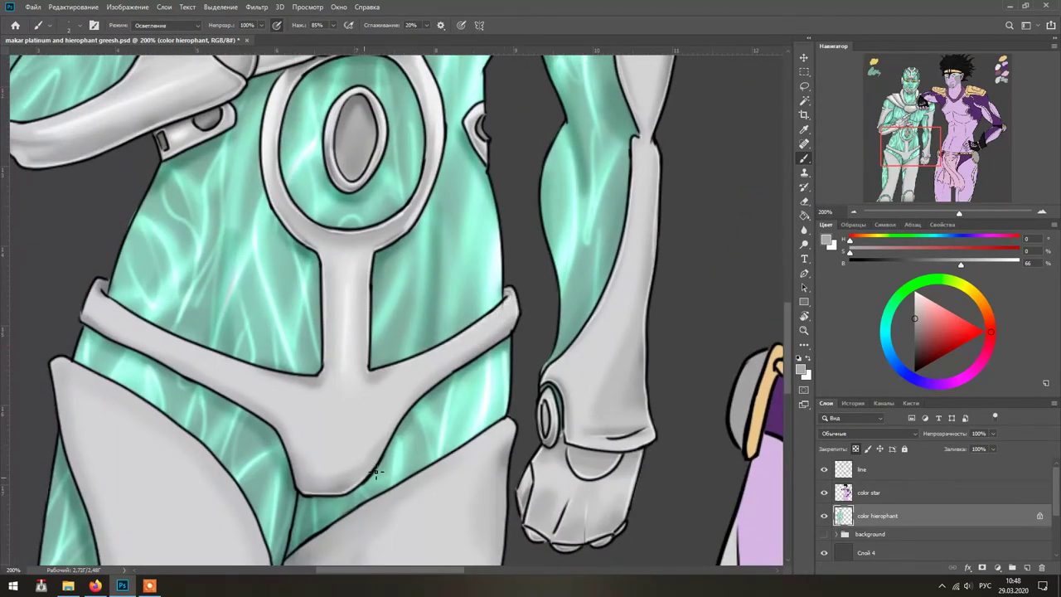
scroll(338, 406, "left", 5)
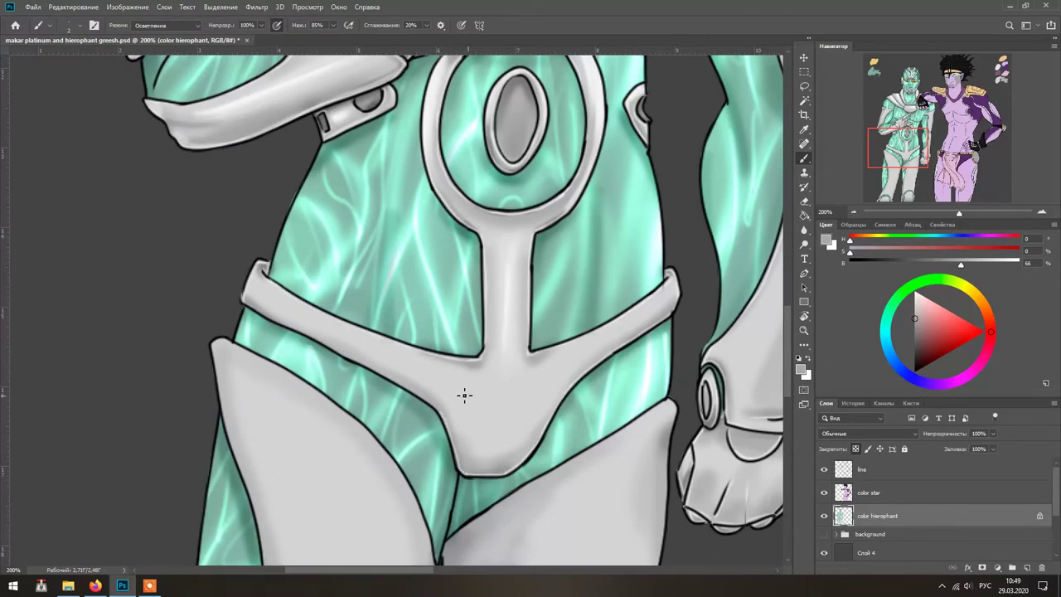
scroll(569, 273, "down", 6)
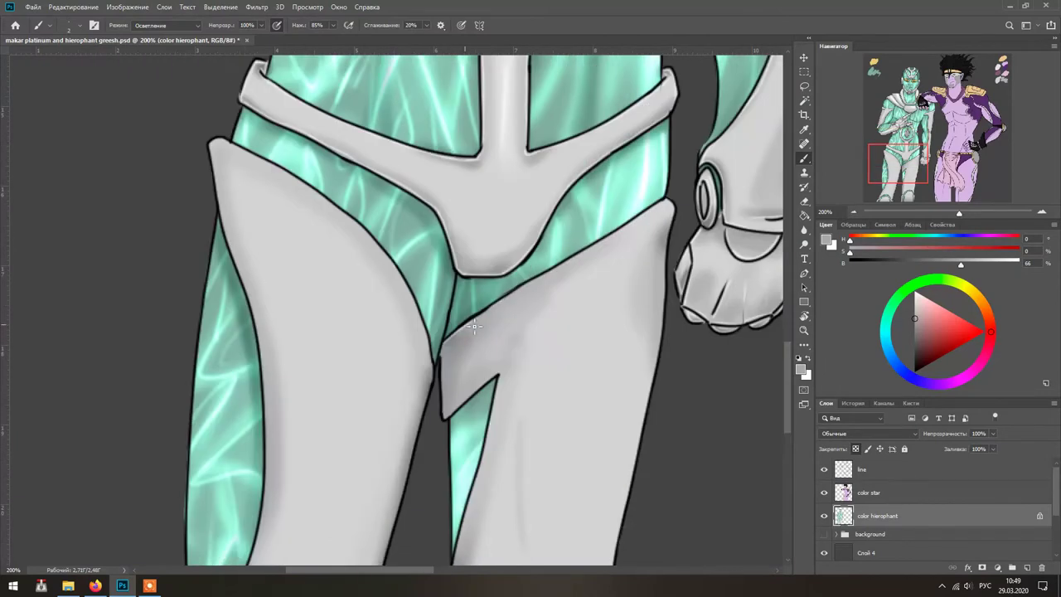
left_click_drag(669, 250, 658, 363)
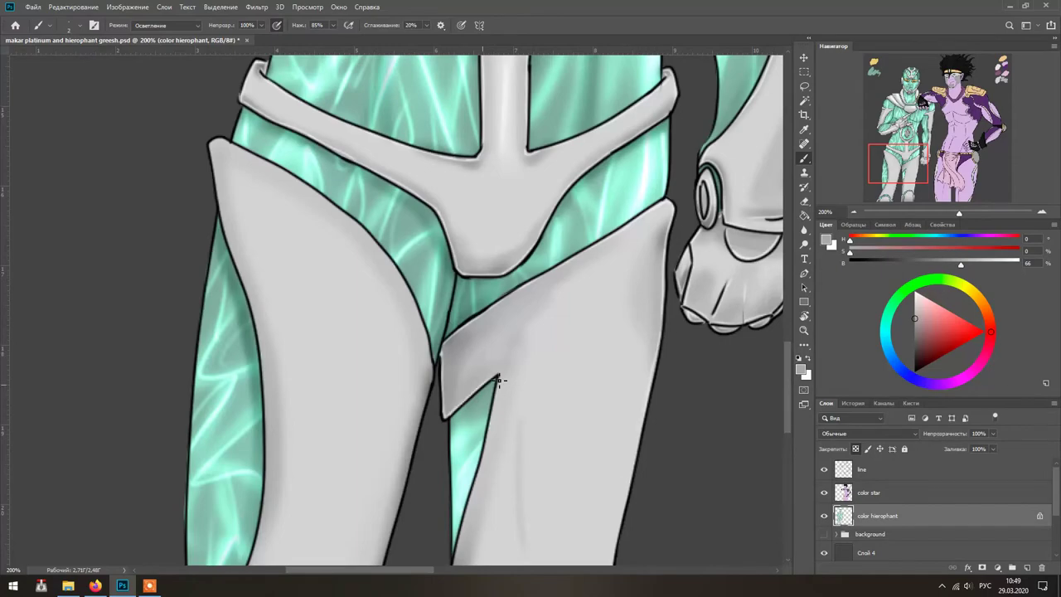
- Trace light edges along the thigh plate on the bent-arm side down to its knee joint, rotating the canvas as needed
left_click_drag(639, 282, 484, 210)
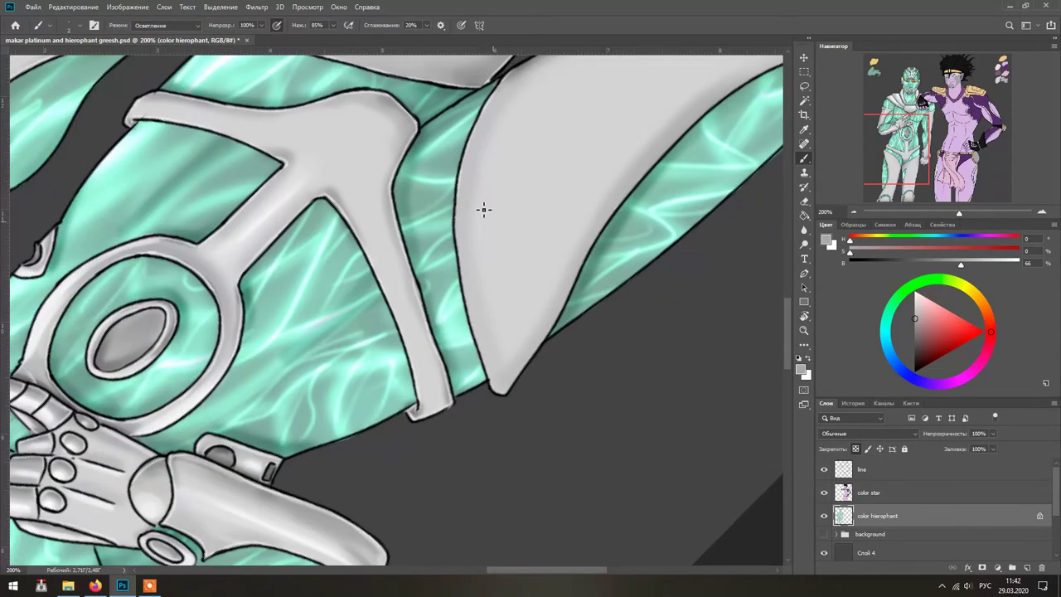
key("Escape")
scroll(635, 232, "down", 4)
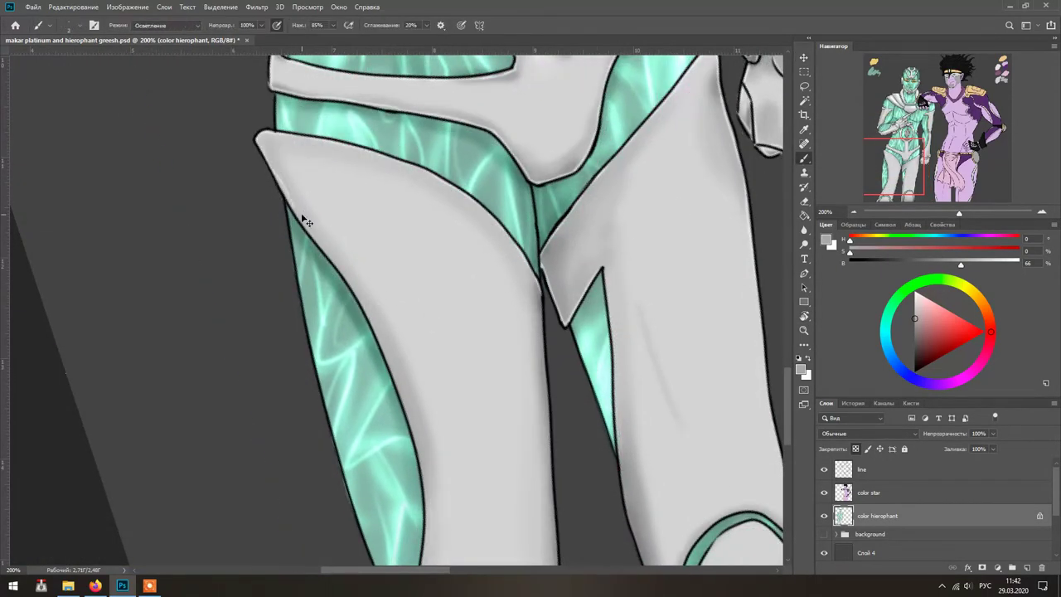
scroll(415, 279, "down", 2)
scroll(442, 289, "down", 3)
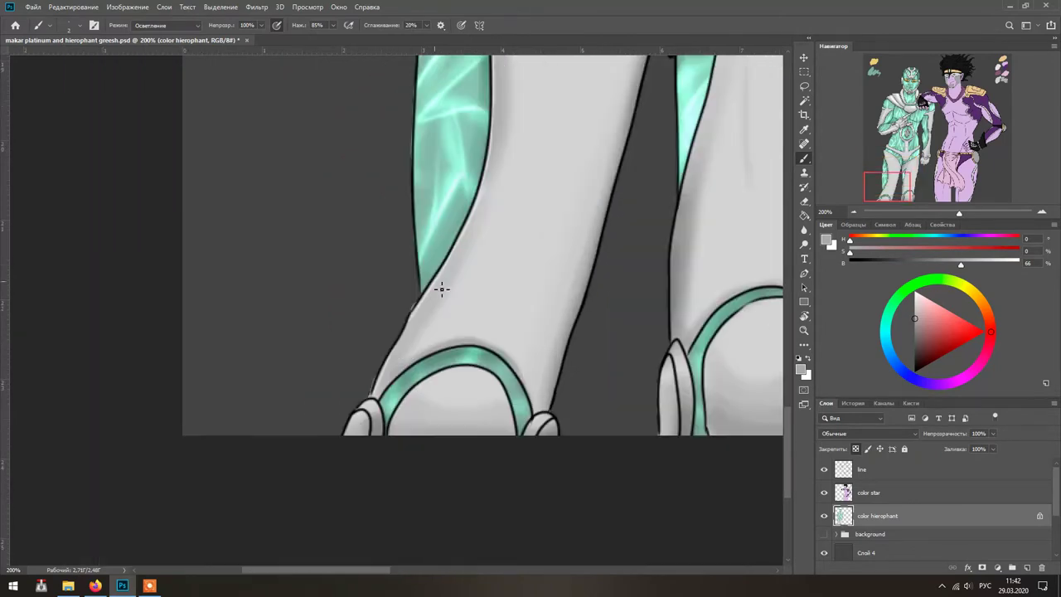
scroll(410, 406, "right", 1)
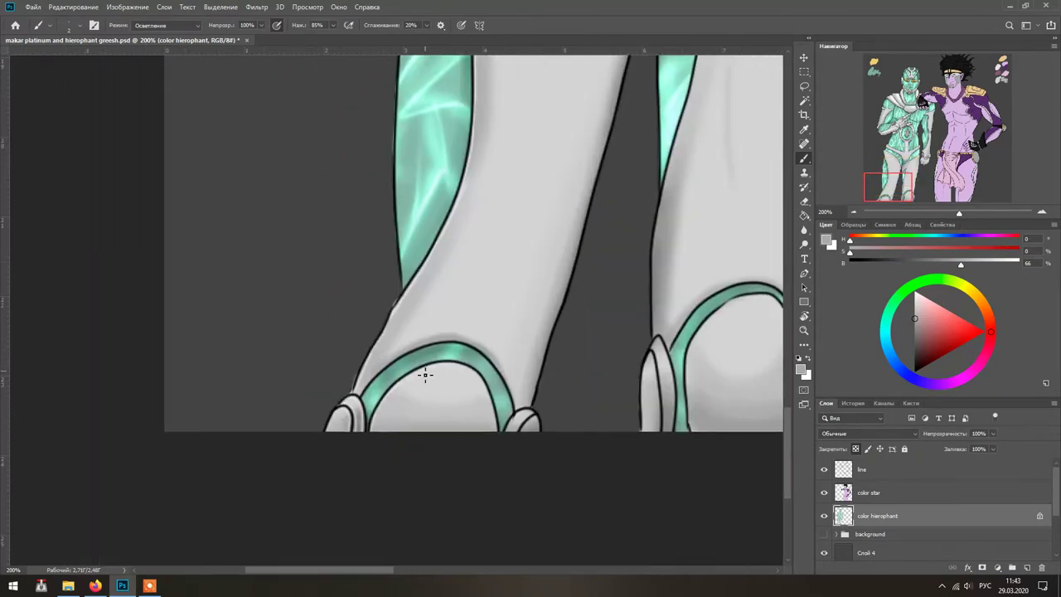
left_click_drag(454, 340, 377, 385)
left_click_drag(563, 282, 535, 406)
- Add thin light edges down the inner side of the other leg's armour and around its knee
scroll(440, 419, "up", 3)
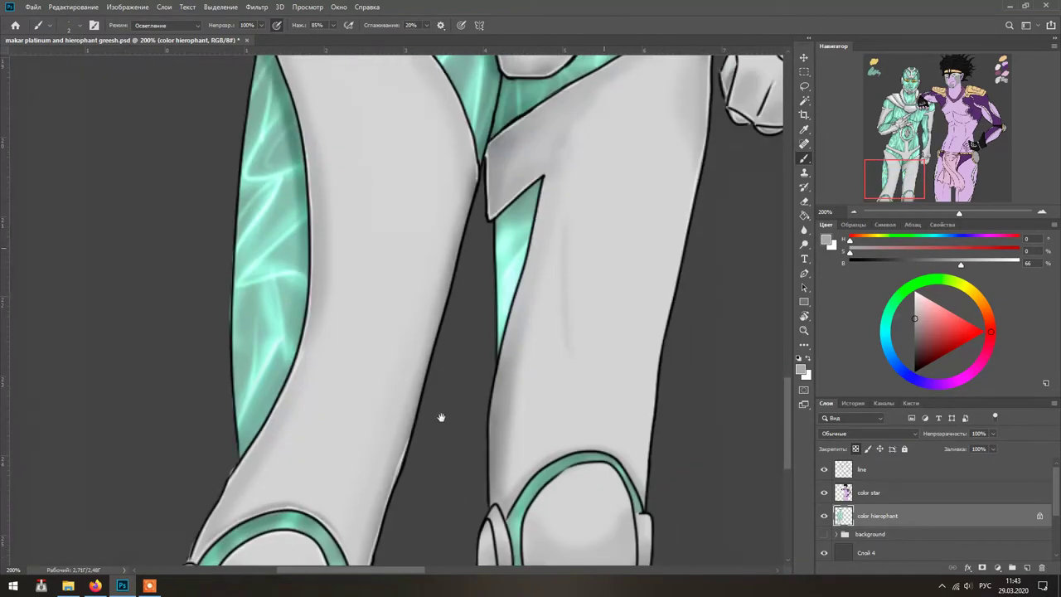
scroll(490, 237, "down", 1)
left_click_drag(431, 255, 425, 414)
left_click_drag(505, 199, 500, 324)
left_click_drag(511, 401, 507, 463)
scroll(505, 487, "down", 2)
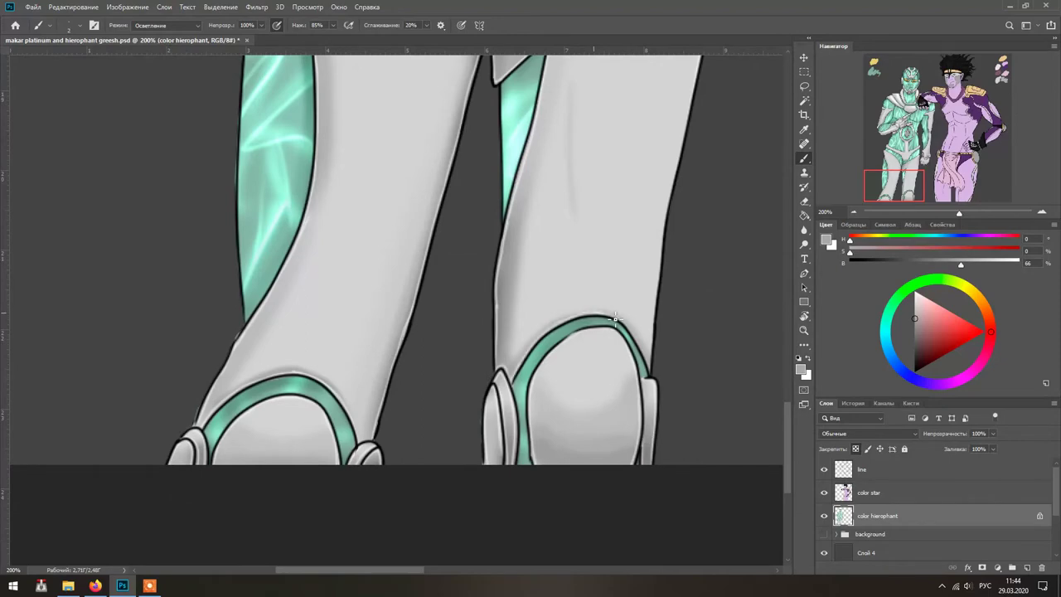
scroll(630, 355, "up", 3)
scroll(599, 362, "right", 1)
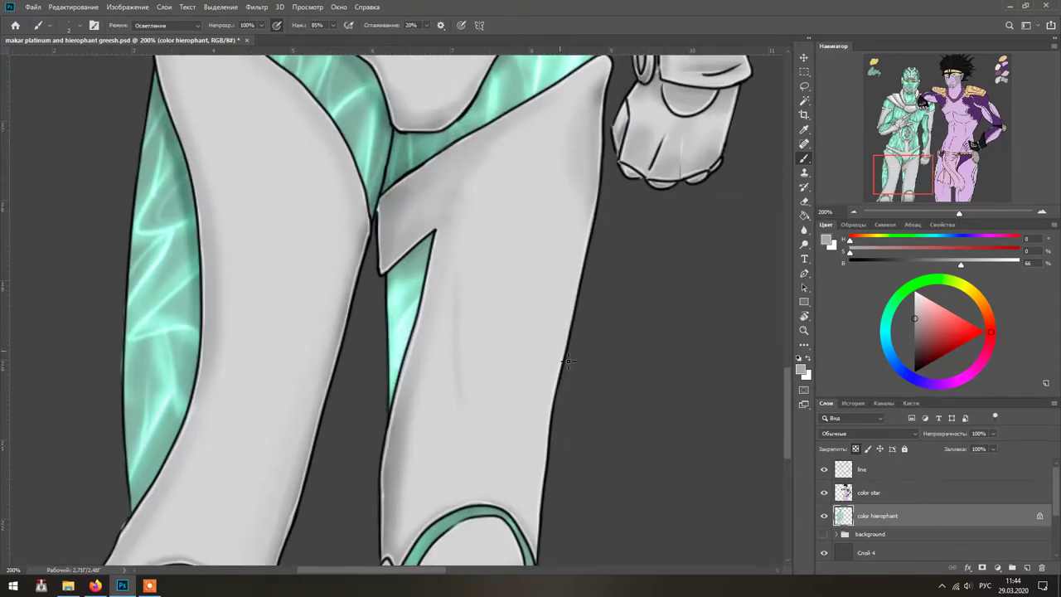
- Switch the brush colour to white and brighten the chest plate and collar with a larger brush of about 11 px
scroll(327, 428, "up", 5)
scroll(514, 202, "right", 3)
scroll(514, 202, "left", 3)
left_click(514, 202, "alt")
left_click(452, 208, "alt")
scroll(480, 378, "down", 3)
left_click_drag(425, 345, 385, 400)
mouse_move(593, 151)
left_mouse_down()
mouse_move(579, 122)
mouse_move(401, 277)
mouse_move(611, 124)
left_mouse_up()
- Paint white highlights on the helmet's ear discs, forehead crest and chin straps
scroll(611, 124, "up", 6)
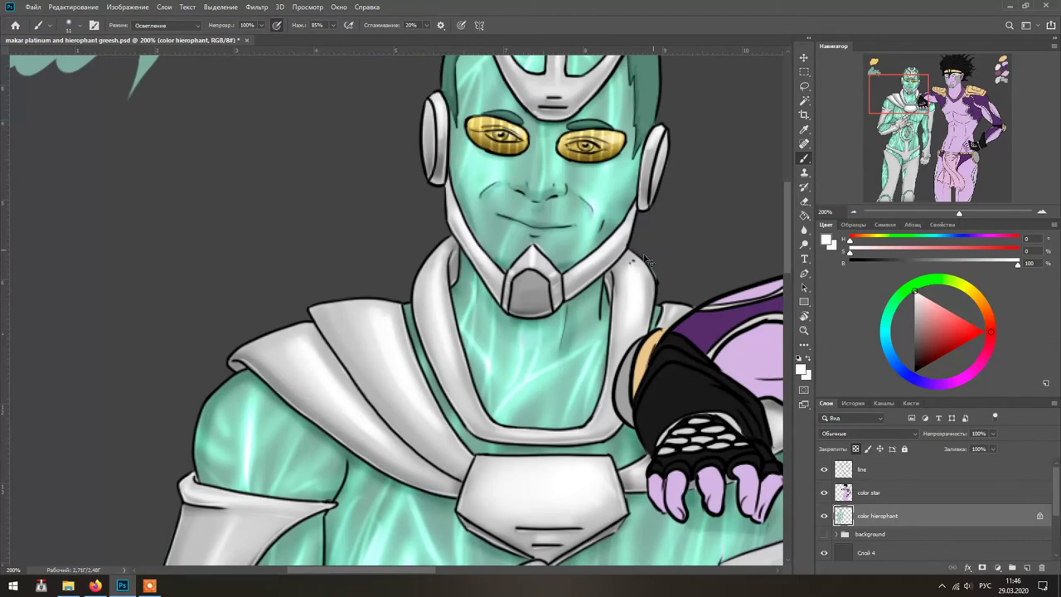
left_click_drag(655, 138, 652, 184)
left_click_drag(442, 175, 441, 131)
scroll(440, 131, "up", 3)
mouse_move(481, 173)
left_mouse_down()
mouse_move(567, 192)
mouse_move(551, 163)
left_mouse_up()
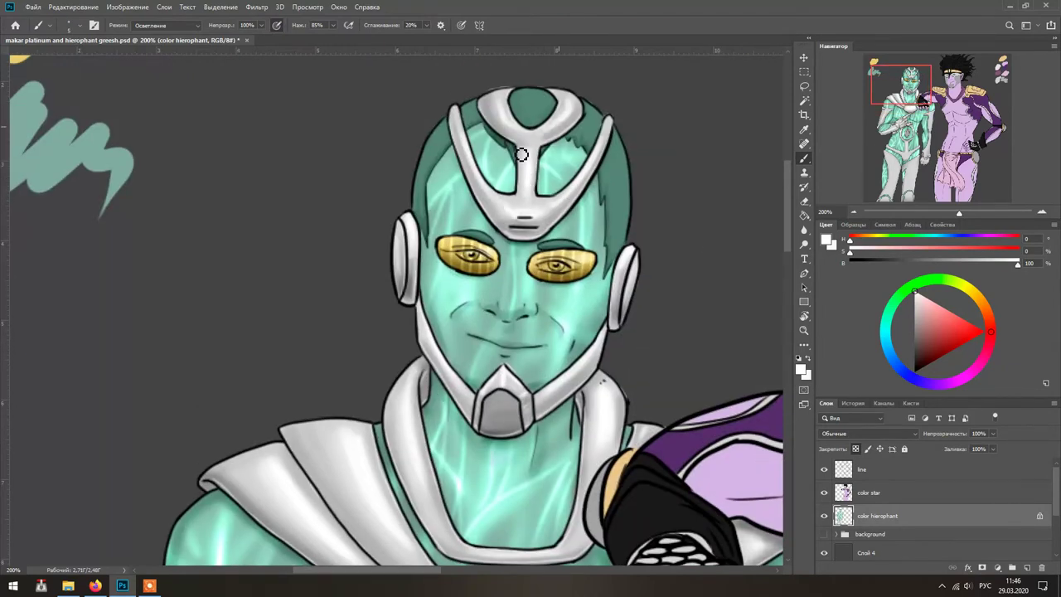
scroll(516, 231, "down", 3)
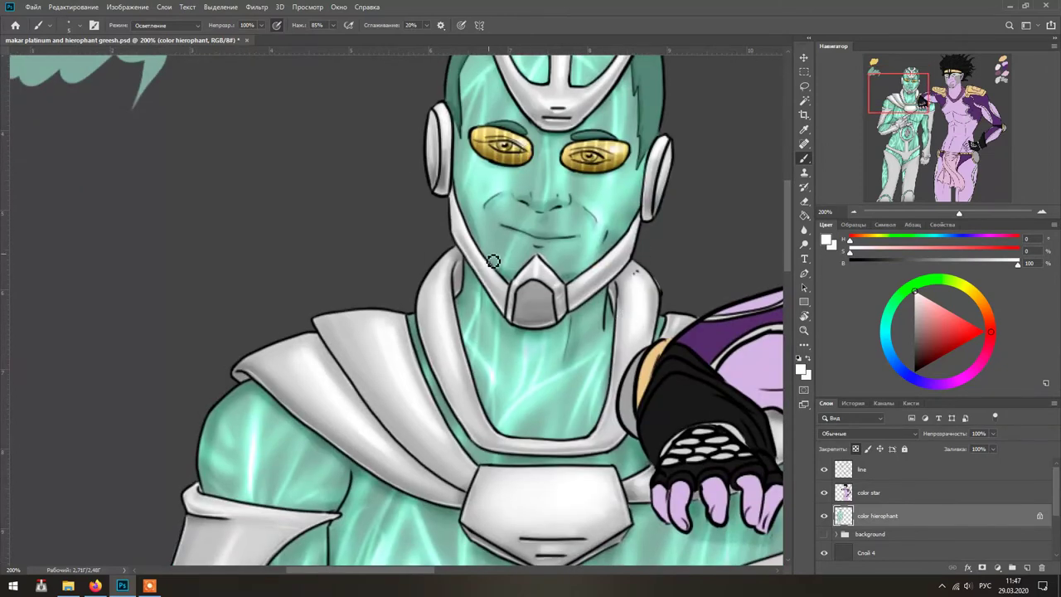
- Raise the brush flow to 100% and strengthen the white highlights on the bent arm's guards and raised hand
scroll(487, 373, "down", 3)
scroll(596, 405, "down", 5)
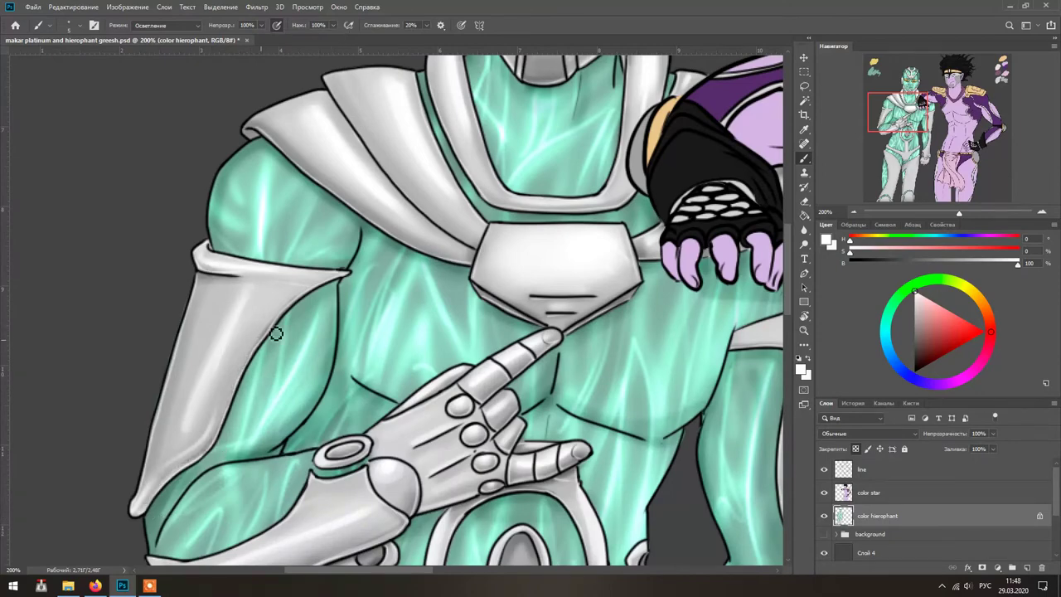
scroll(446, 311, "down", 3)
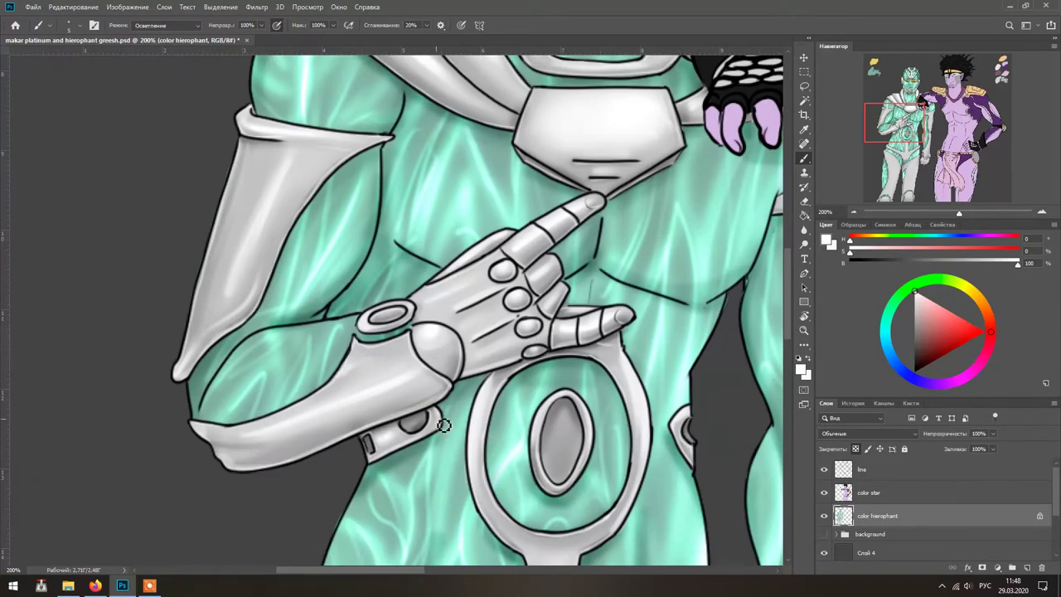
- Paint soft white highlights on the belly ring's stem and pelvic armour, varying the brush from 25 px down to 15 px
scroll(525, 408, "down", 6)
left_click_drag(525, 408, 531, 356)
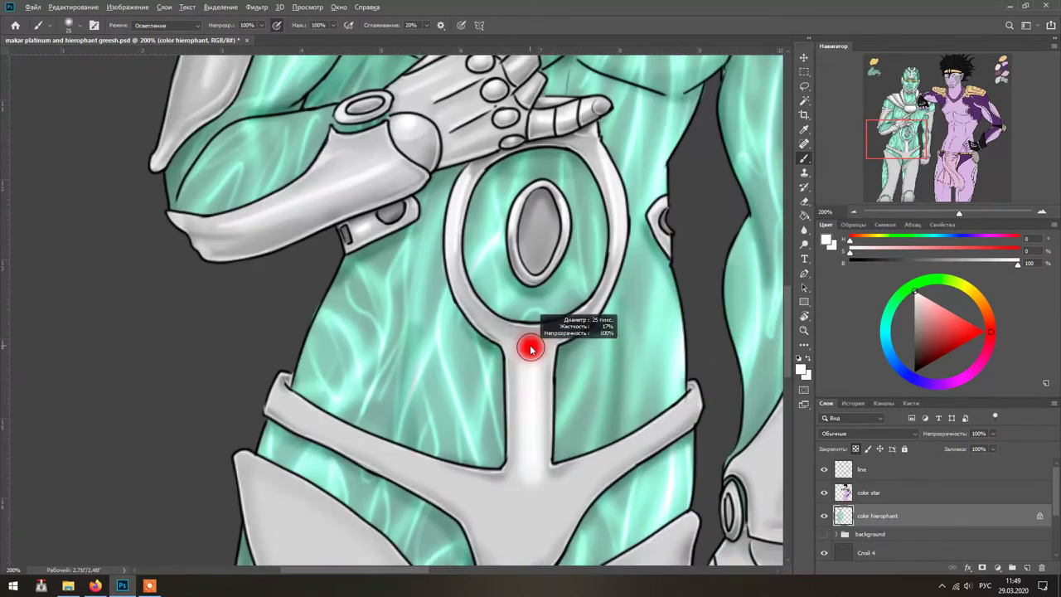
scroll(530, 348, "down", 2)
mouse_move(559, 403)
left_mouse_down()
mouse_move(436, 374)
mouse_move(562, 428)
left_mouse_up()
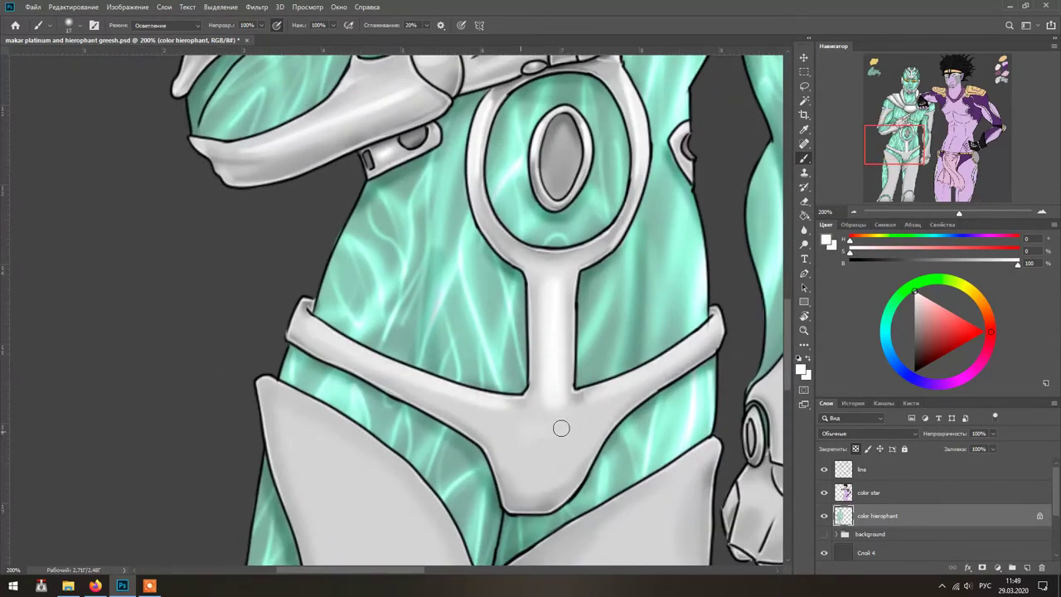
key("bracketleft")
key("bracketleft")
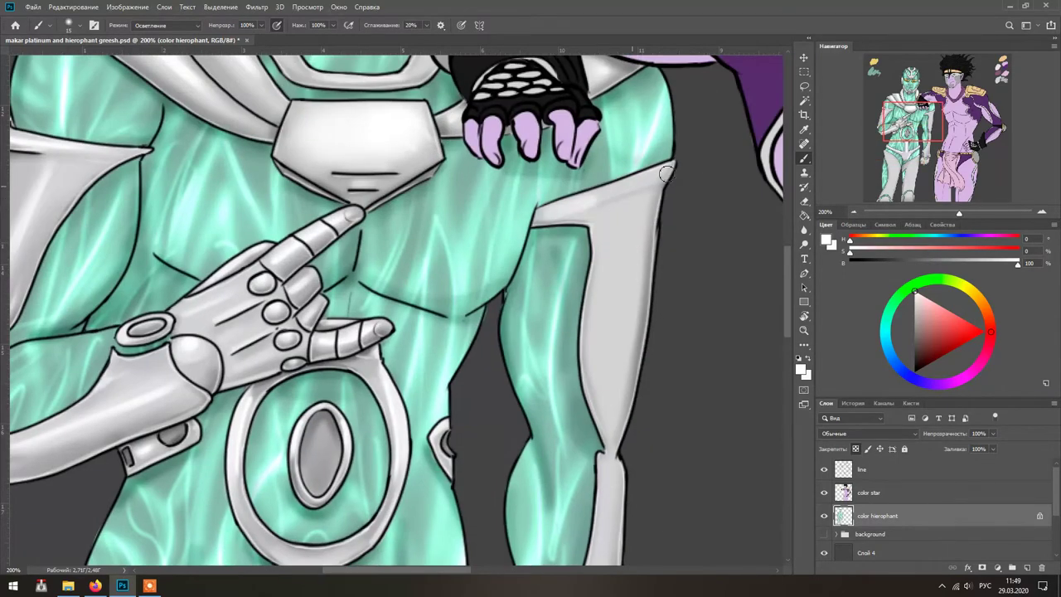
- Paint a white streak down the hanging arm's upper guard, reducing the brush to 6 px
left_click_drag(642, 178, 635, 304)
right_click(640, 302, "alt")
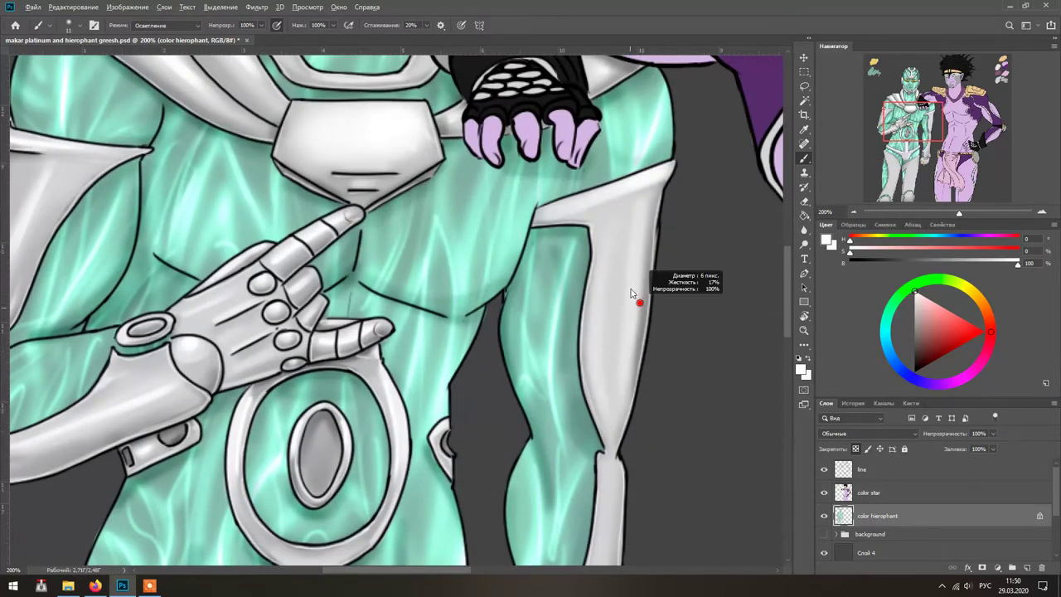
scroll(675, 348, "up", 1)
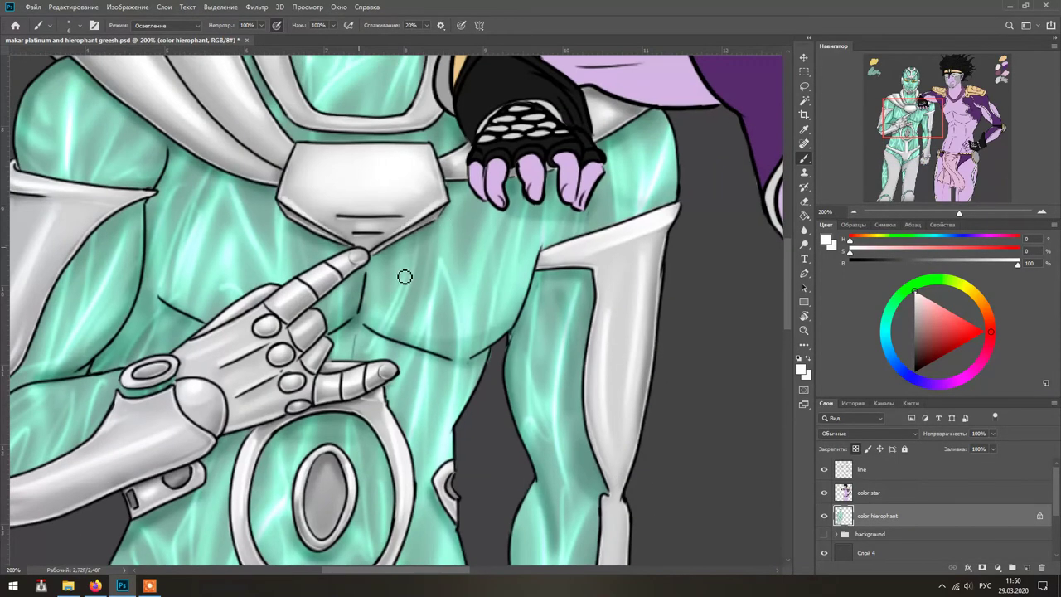
- Brighten the shoulder cape folds and the hanging arm's upper guard with a soft 51 px white brush
left_click_drag(574, 226, 717, 381)
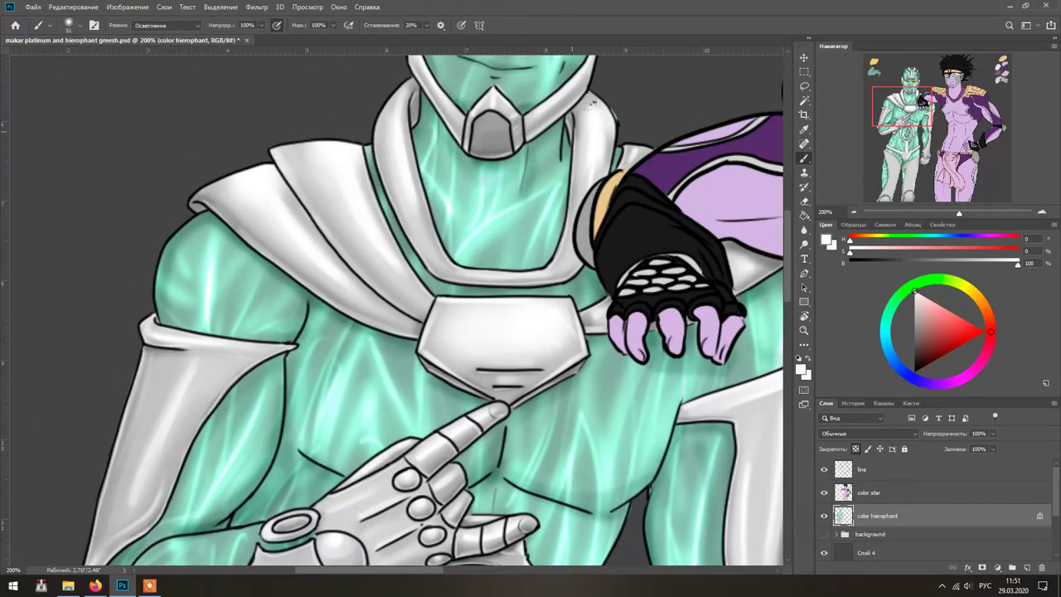
scroll(609, 407, "down", 2)
scroll(549, 352, "right", 5)
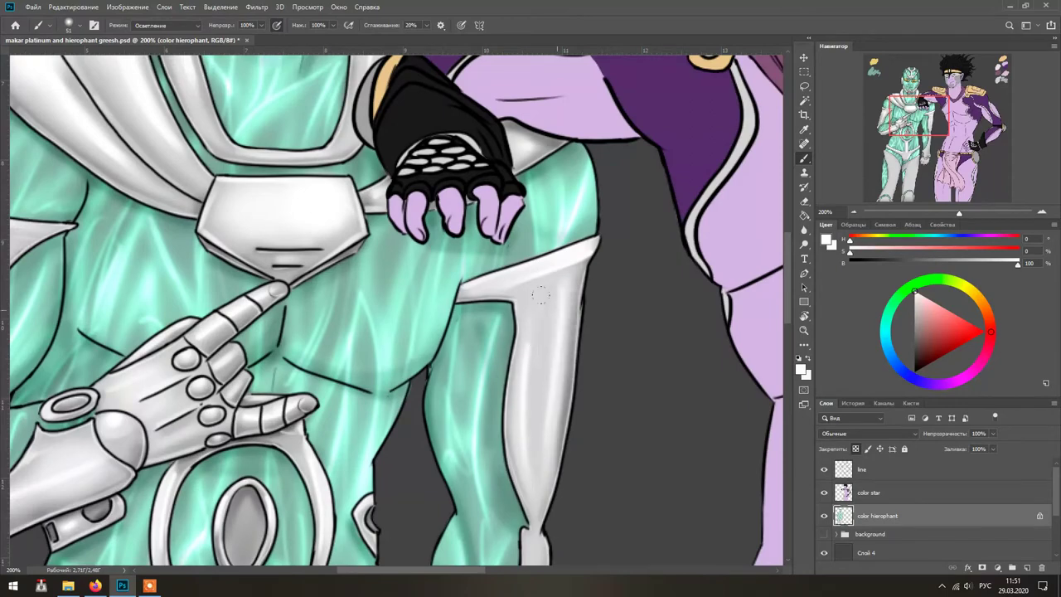
scroll(632, 289, "down", 10)
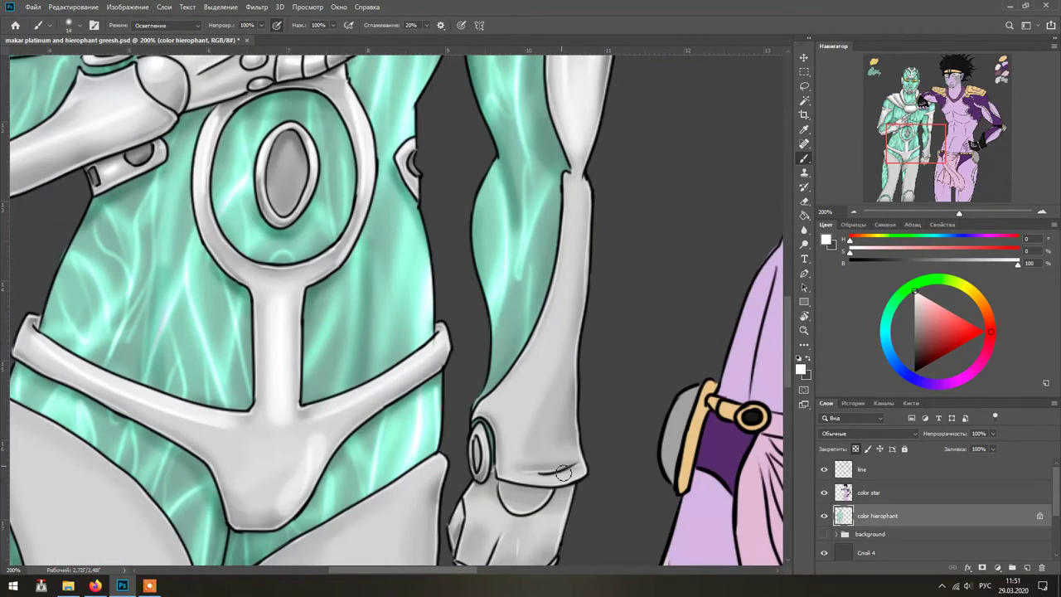
- Paint thin white highlights down the hanging arm's forearm guard and fist, reducing the brush from 14 px to 3 px
left_click_drag(559, 448, 559, 240)
left_click_drag(507, 456, 497, 365)
mouse_move(569, 232)
left_mouse_down()
mouse_move(550, 414)
mouse_move(522, 299)
left_mouse_up()
left_click_drag(572, 356, 478, 450)
scroll(514, 508, "down", 5)
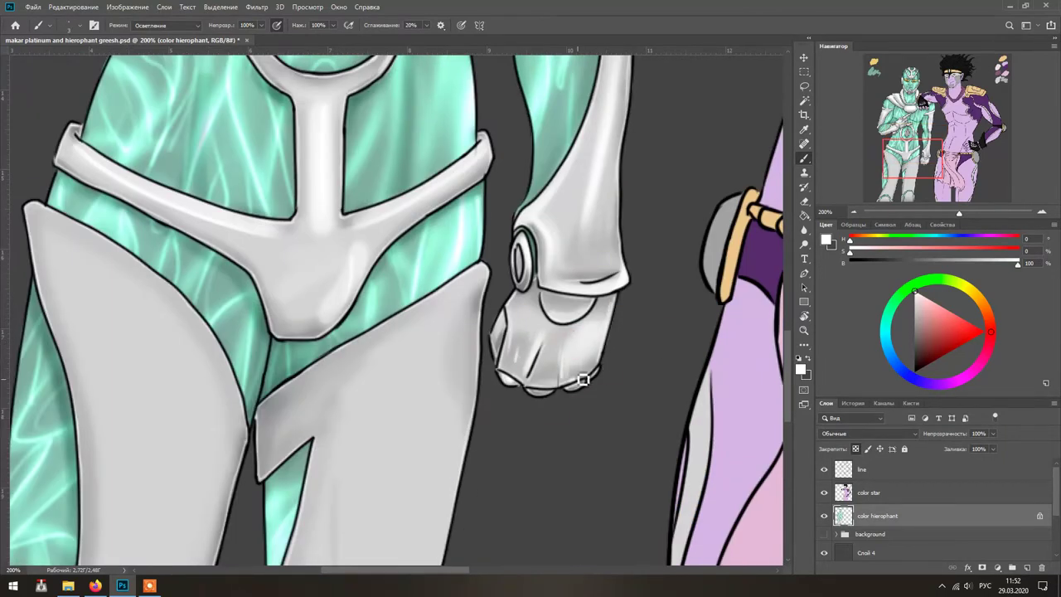
scroll(585, 372, "up", 5)
scroll(338, 285, "up", 5)
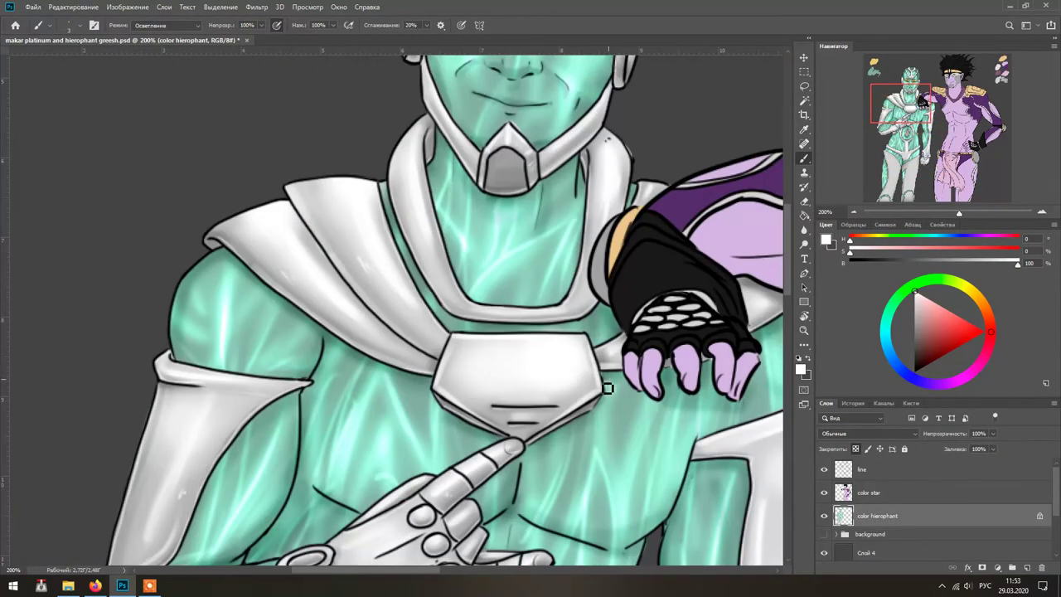
- Paint broad soft white highlights over the pelvic armour, thigh guards and kneecaps, enlarging the brush up to 125 px
scroll(515, 297, "up", 3)
scroll(379, 157, "up", 2)
scroll(489, 162, "down", 15)
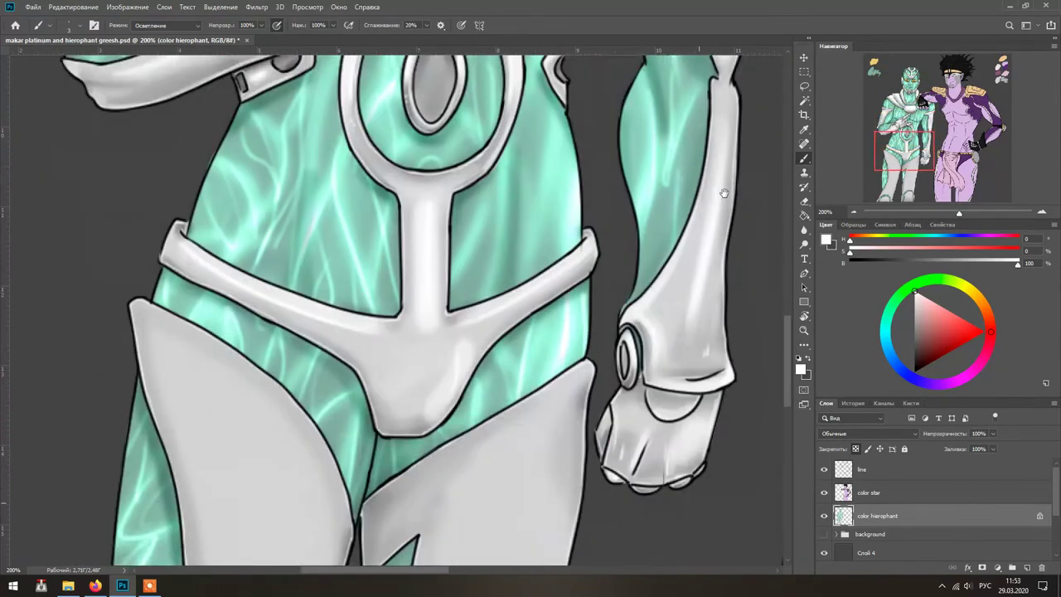
scroll(724, 193, "down", 5)
left_click_drag(479, 147, 528, 151)
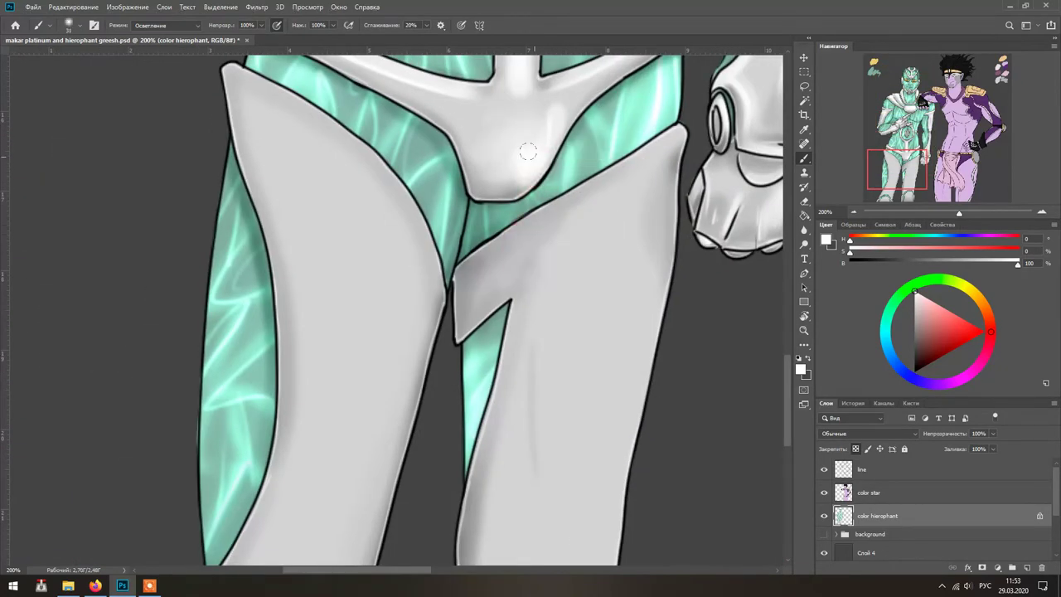
scroll(515, 418, "down", 3)
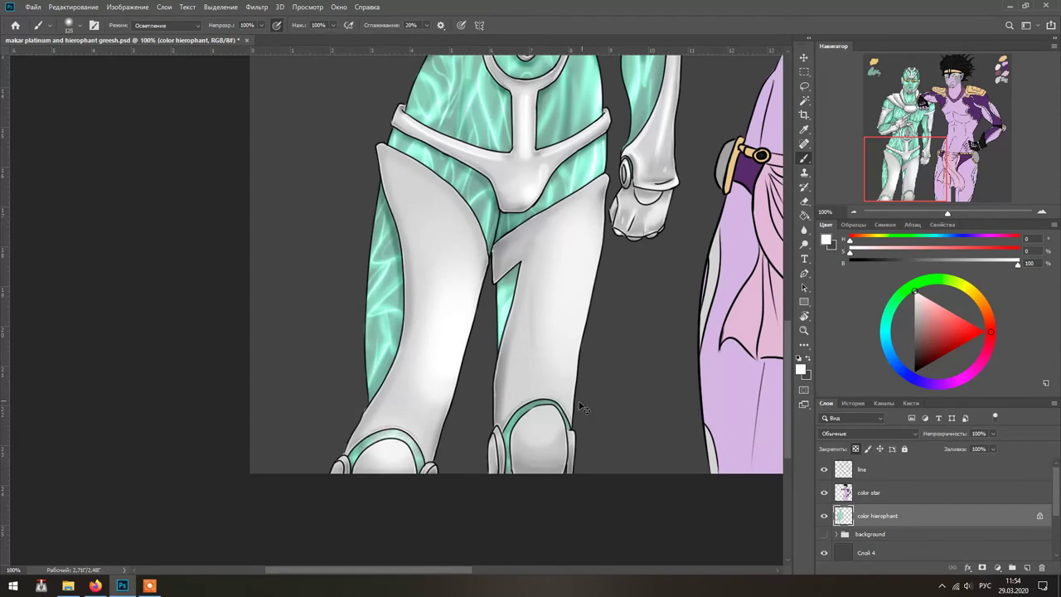
mouse_move(568, 260)
left_mouse_down()
mouse_move(550, 348)
mouse_move(507, 388)
mouse_move(433, 417)
left_mouse_up()
mouse_move(398, 161)
left_mouse_down()
mouse_move(516, 267)
mouse_move(406, 377)
left_mouse_up()
mouse_move(539, 249)
left_mouse_down()
mouse_move(522, 415)
mouse_move(545, 295)
left_mouse_up()
left_click_drag(565, 433, 565, 472)
key("ctrl+0")
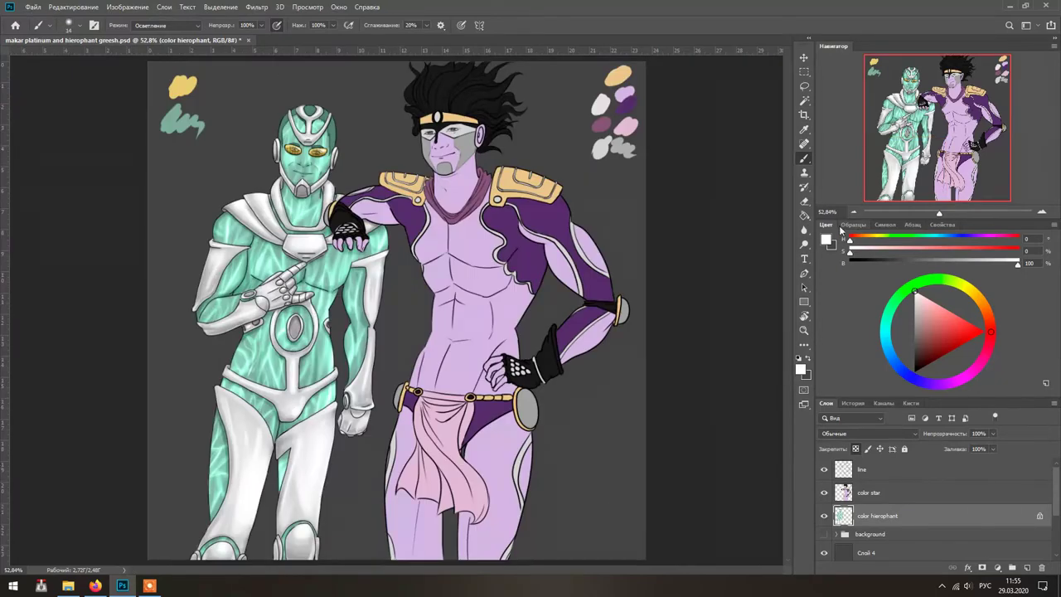
- Sample a muted teal from the body and shade the hanging arm's green skin with a 25 px brush in Multiply mode
left_click(357, 286, "alt")
left_click(166, 24)
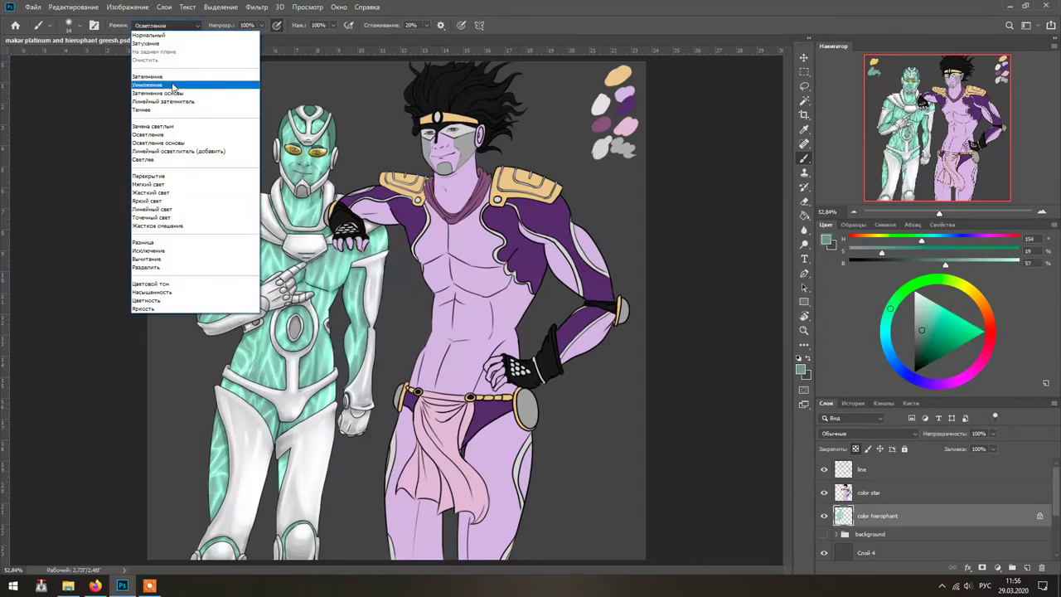
left_click(157, 80)
scroll(303, 350, "up", 2)
mouse_move(398, 189)
left_mouse_down()
mouse_move(383, 264)
mouse_move(417, 354)
mouse_move(398, 398)
left_mouse_up()
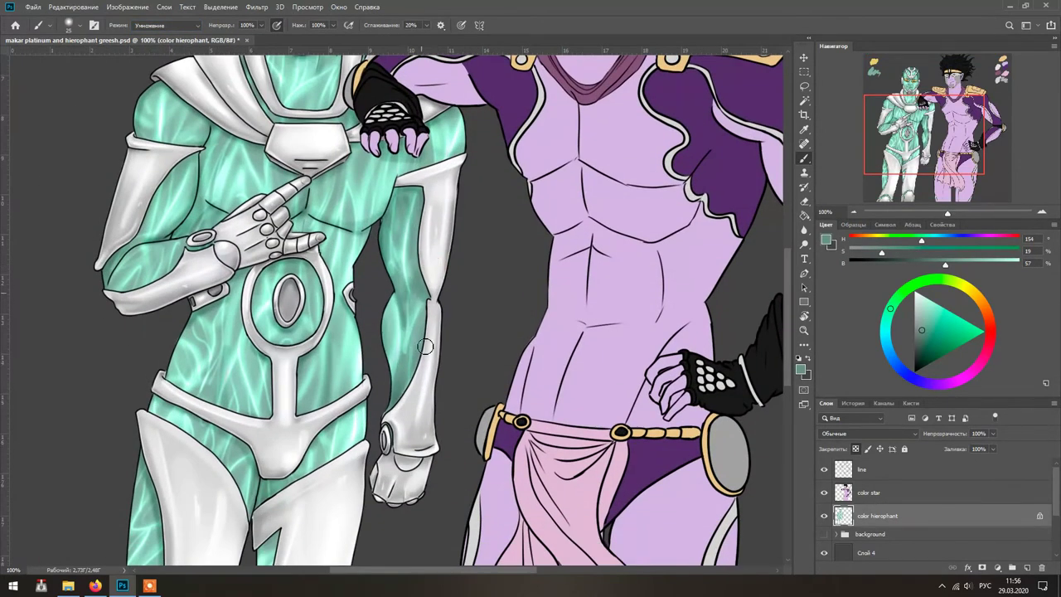
left_click_drag(473, 370, 605, 441)
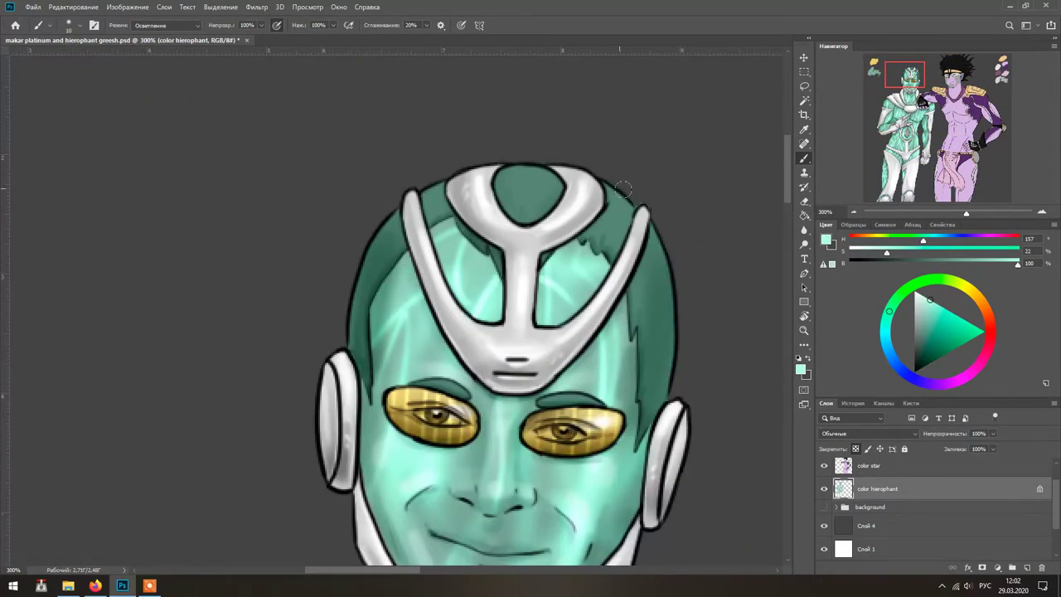
- Add light mint rim light along the green outer edges of the head, bent arm, waist and outer thigh with a 10 px Screen brush
scroll(464, 265, "down", 8)
scroll(320, 332, "left", 4)
scroll(321, 333, "down", 5)
scroll(331, 356, "left", 3)
scroll(354, 395, "down", 2)
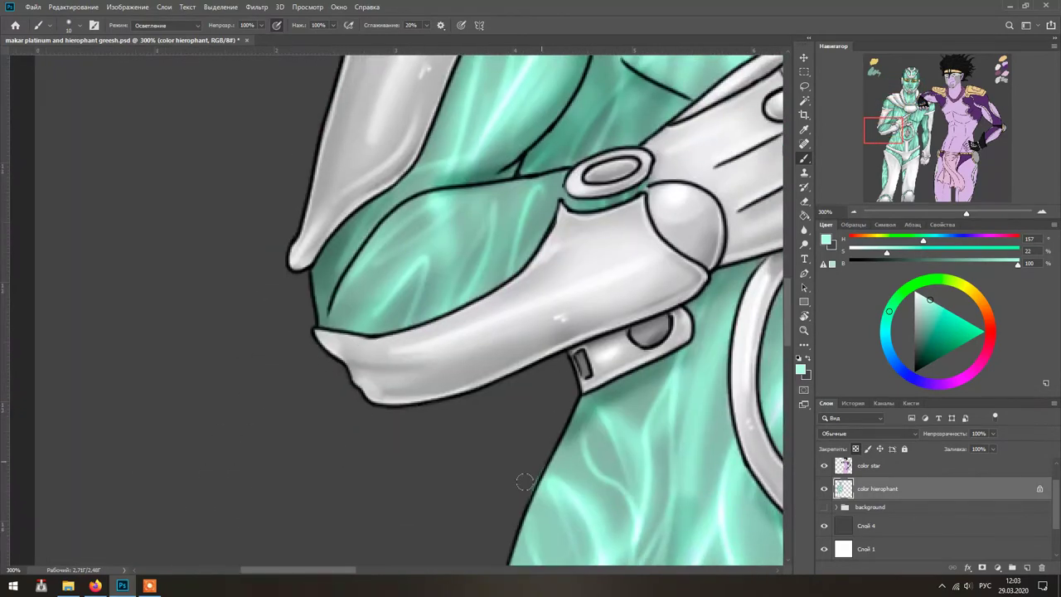
scroll(548, 427, "down", 15)
scroll(453, 499, "left", 2)
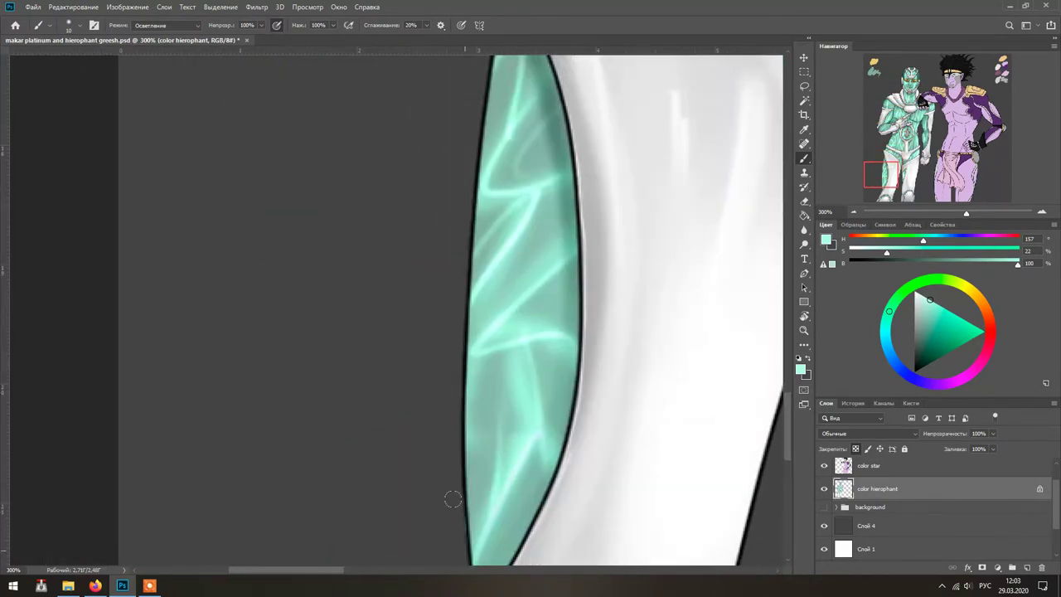
scroll(453, 499, "down", 6)
scroll(448, 415, "right", 5)
scroll(465, 414, "up", 4)
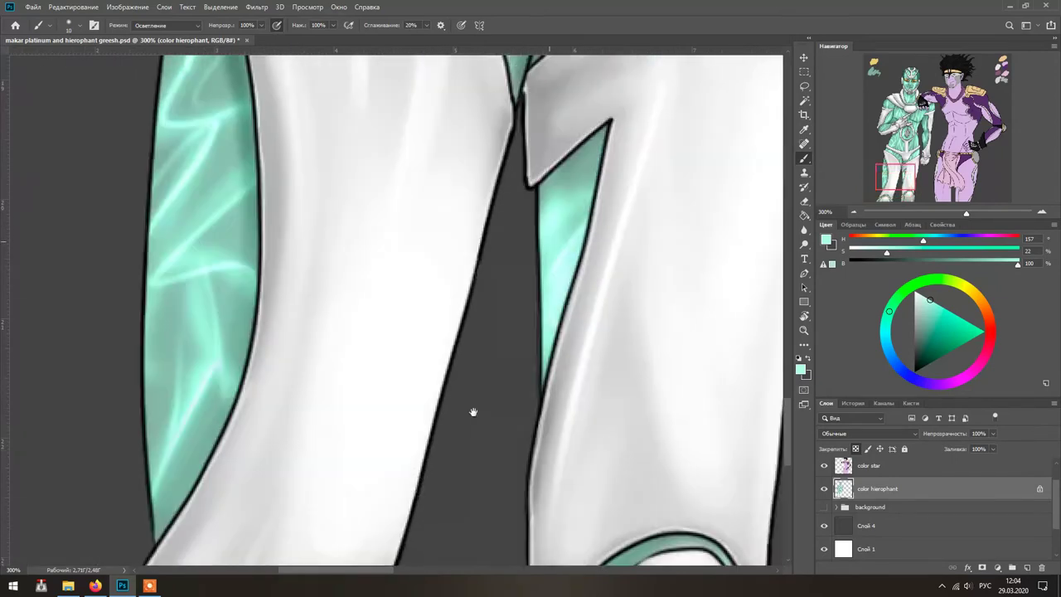
- Continue the light mint rim light along the other leg's knee ring, the hanging arm and its shoulder
scroll(474, 412, "up", 3)
scroll(464, 373, "right", 1)
scroll(497, 481, "down", 5)
scroll(486, 473, "right", 1)
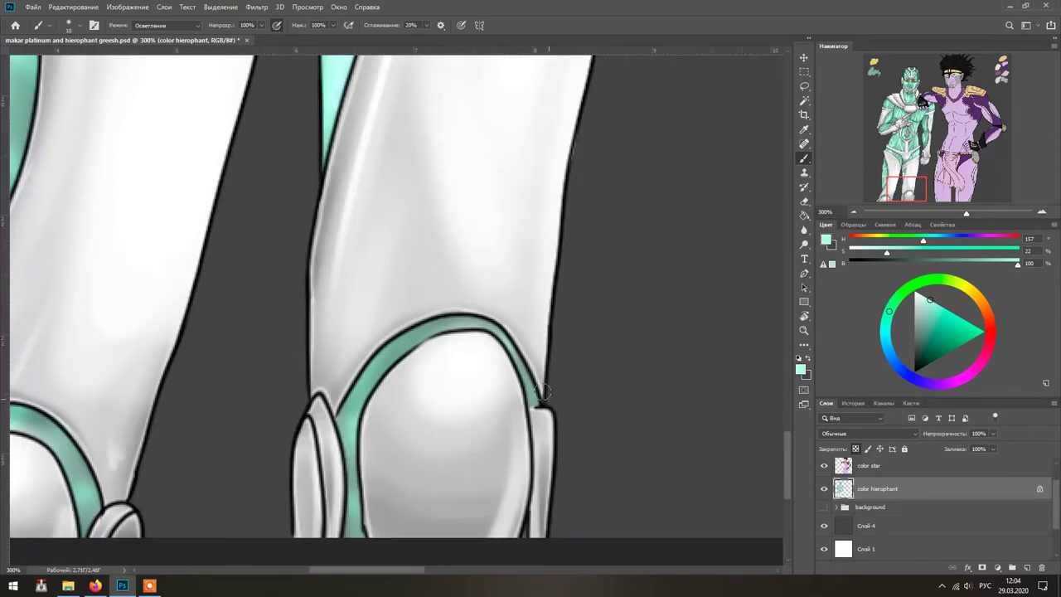
scroll(451, 396, "up", 8)
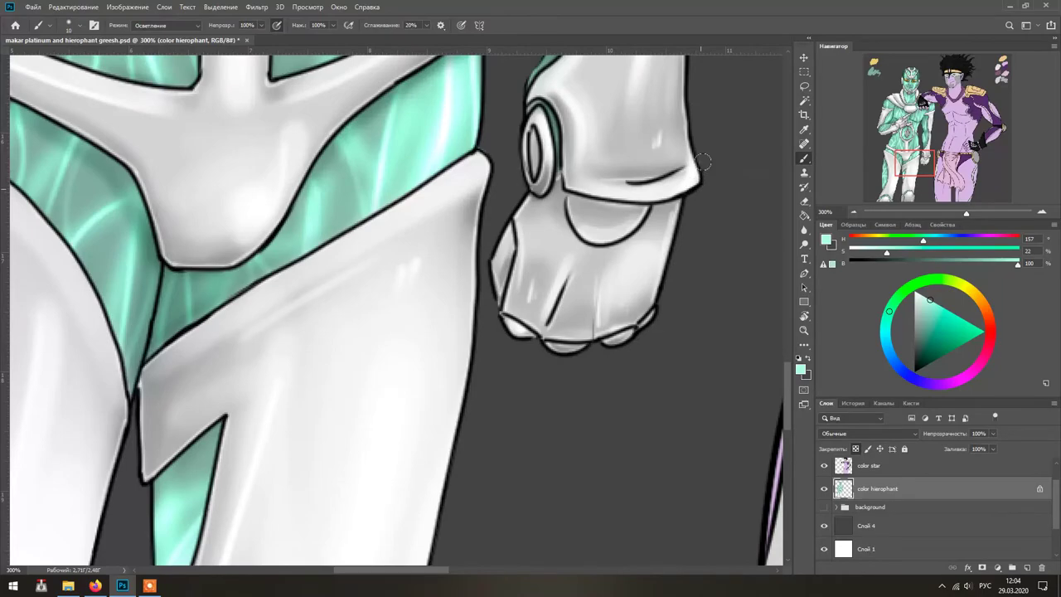
scroll(514, 207, "up", 8)
scroll(564, 469, "down", 3)
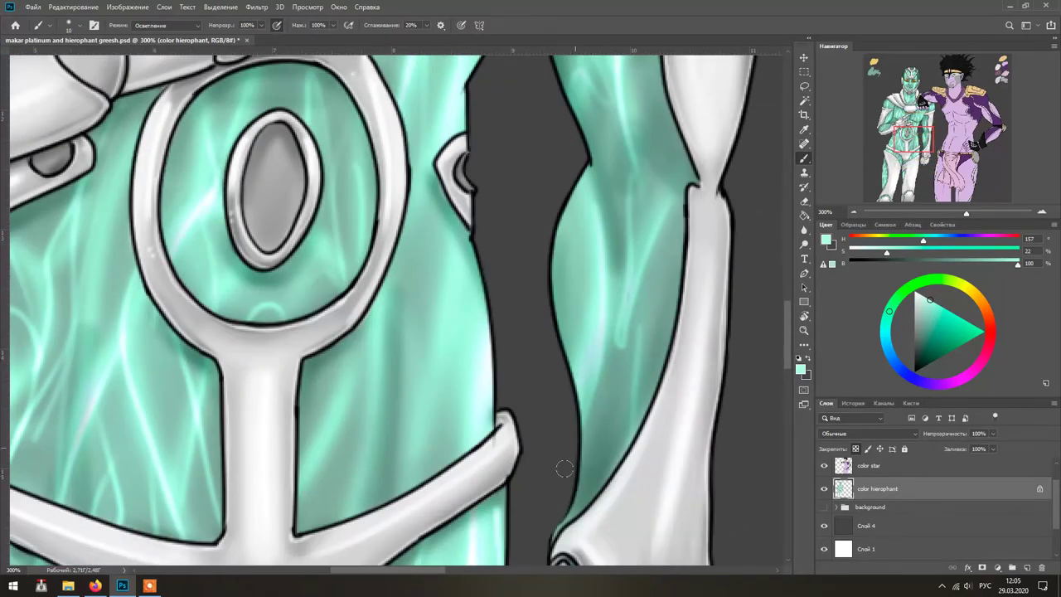
scroll(564, 469, "down", 8)
scroll(539, 431, "right", 2)
scroll(476, 370, "up", 10)
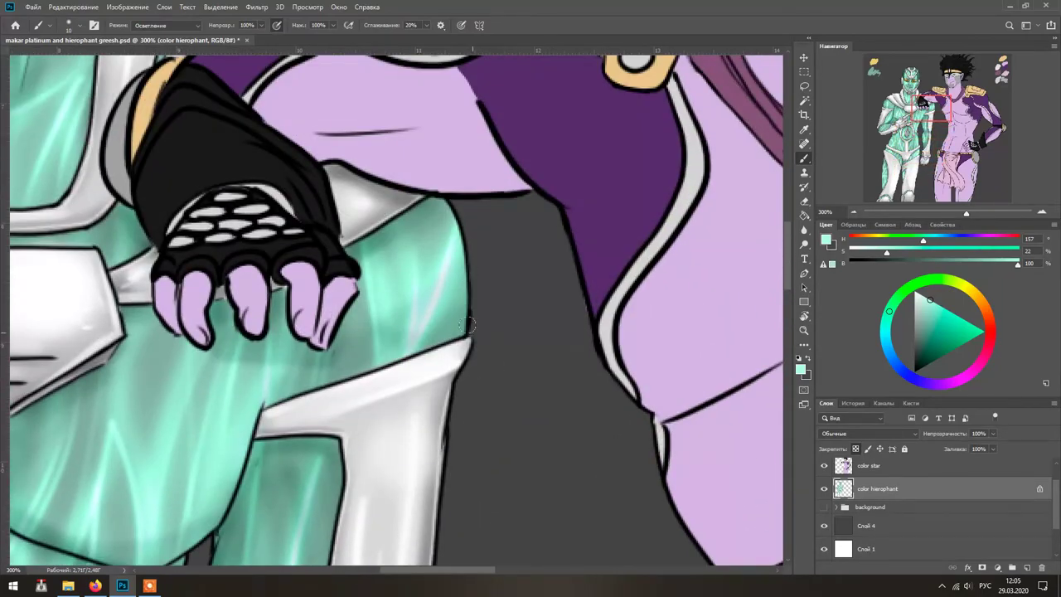
- Sample a pale mint and brighten the glowing streaks across the green body with a 10 px brush in Vivid Light mode
key("ctrl+0")
scroll(829, 489, "up", 1)
left_click(166, 25)
left_click(183, 194)
left_click(331, 436, "alt")
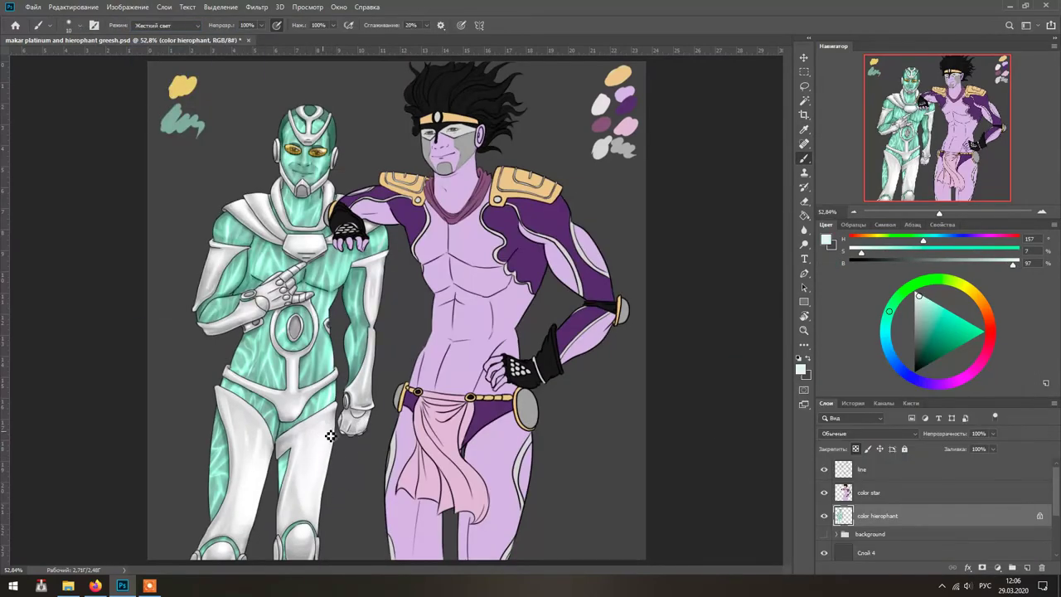
left_click(166, 25)
left_click(183, 202)
key("ctrl+1")
scroll(166, 274, "up", 1)
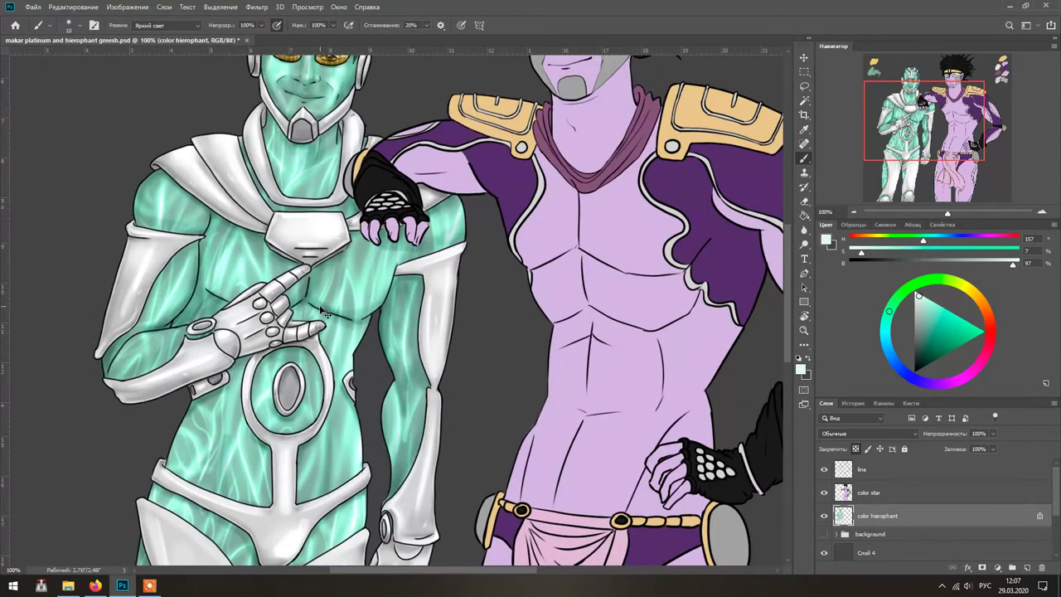
scroll(382, 70, "up", 3)
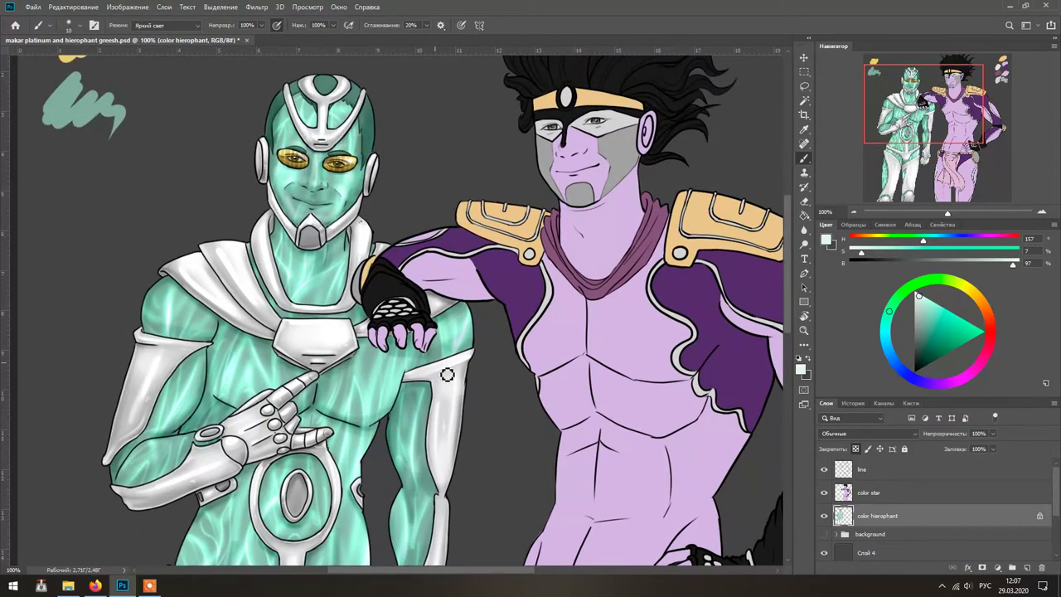
scroll(251, 350, "down", 5)
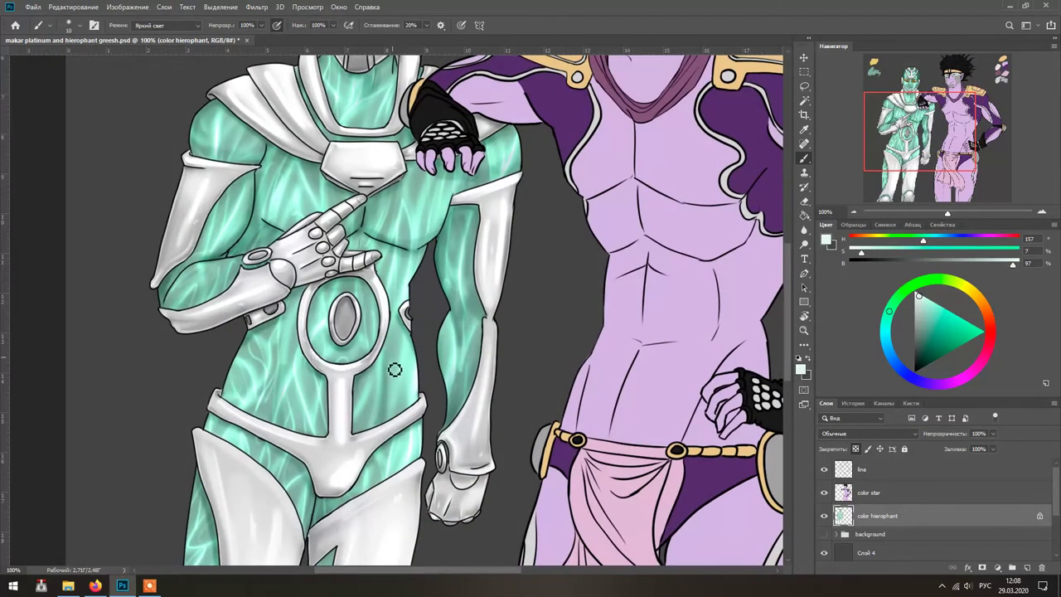
scroll(536, 413, "down", 1)
scroll(439, 472, "down", 3)
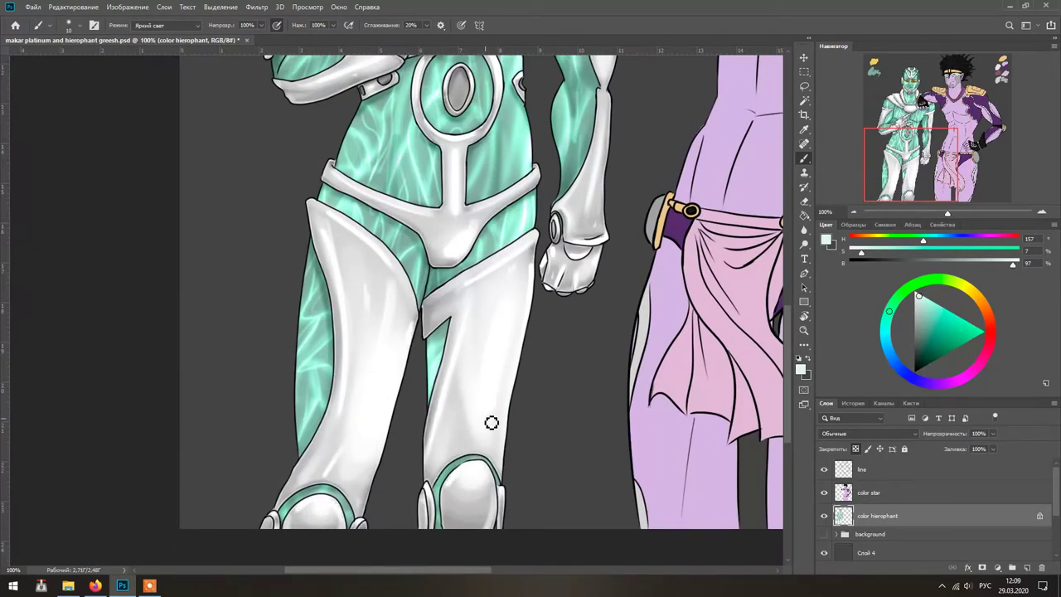
scroll(357, 398, "up", 6)
- Sample a dark green and deepen the green body's shadows with a 66 px brush in Color Burn mode, undoing the last stroke
left_click(166, 25)
left_click(377, 338, "alt")
left_click(166, 24)
left_click(177, 105)
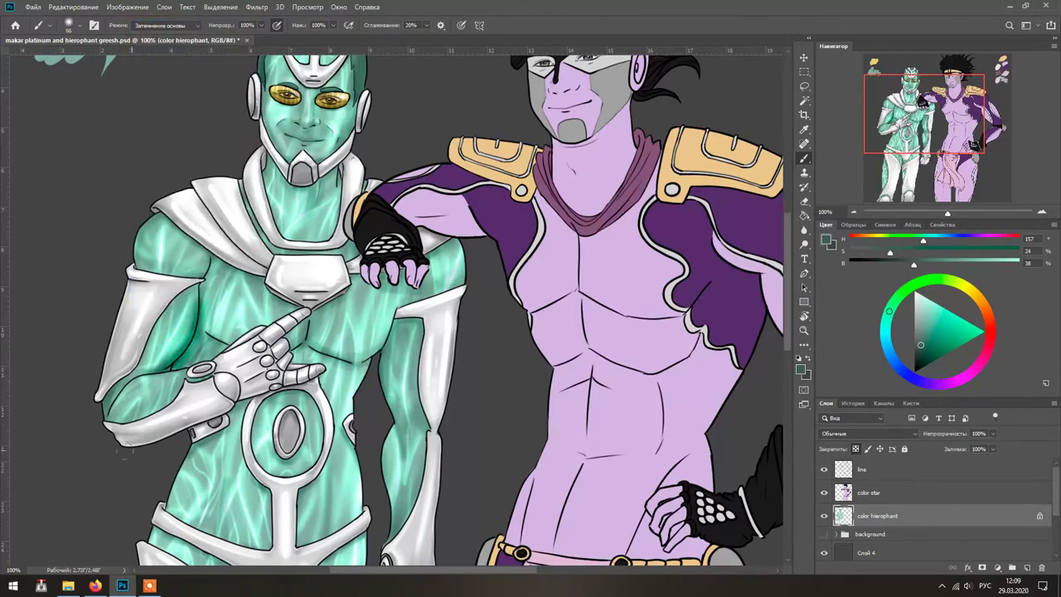
left_click_drag(365, 336, 390, 435)
key("h")
left_click_drag(448, 203, 471, 410)
key("h")
scroll(456, 307, "down", 3)
key("ctrl+0")
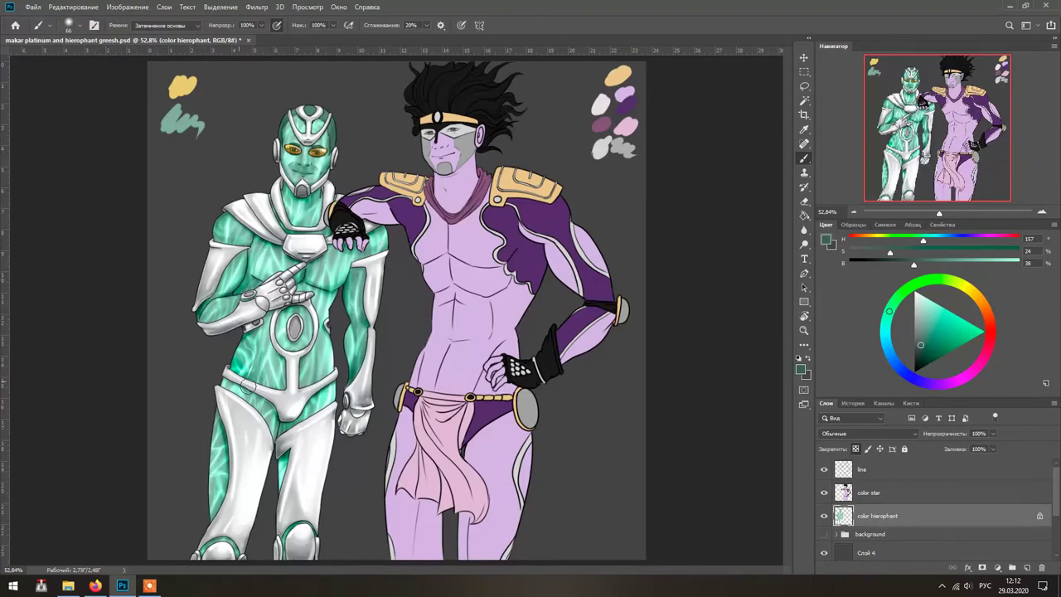
key("ctrl+z")
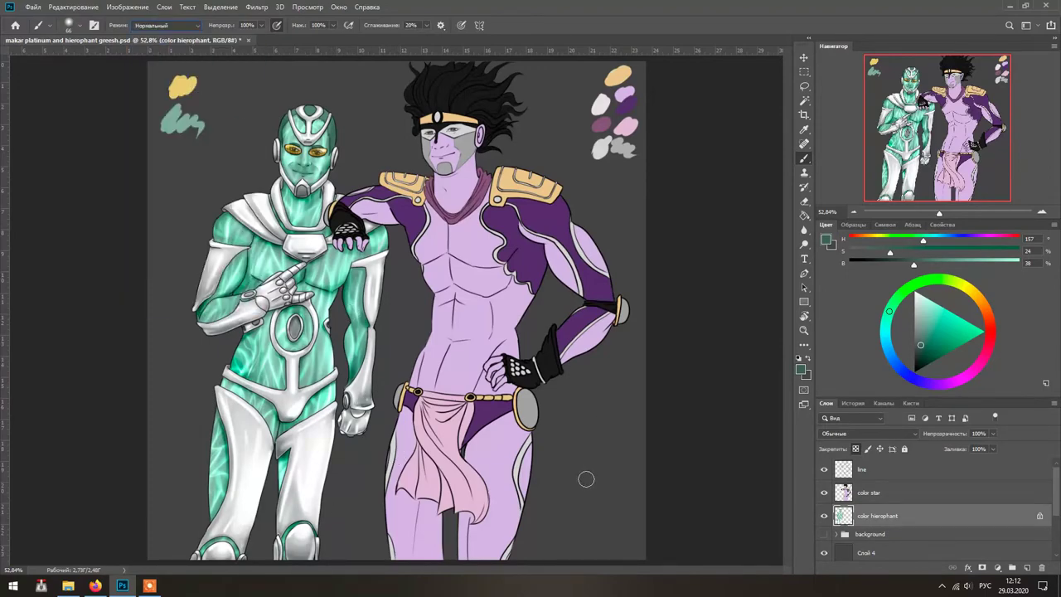
- Select the color star layer and shade the purple suit beneath the arm with sampled dark purple and a 54 px Multiply brush
key("alt+bracketright")
key("ctrl+plus")
key("ctrl+plus")
scroll(600, 236, "up", 1)
key("alt+shift+m")
key("slash")
left_click(440, 360, "alt")
left_click_drag(713, 322, 642, 370)
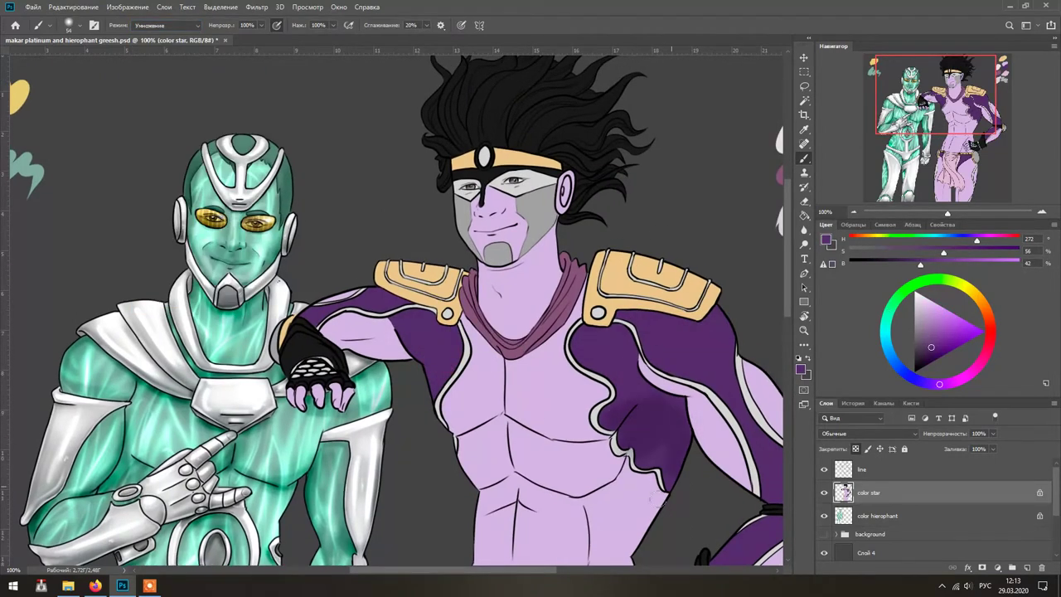
- Pick a mauve shadow colour for the lilac skin and shade the neck above the scarf, undoing a stray stroke
left_click_drag(661, 523, 487, 448)
left_click(464, 414, "alt")
left_click_drag(440, 472, 487, 448)
key("ctrl+z")
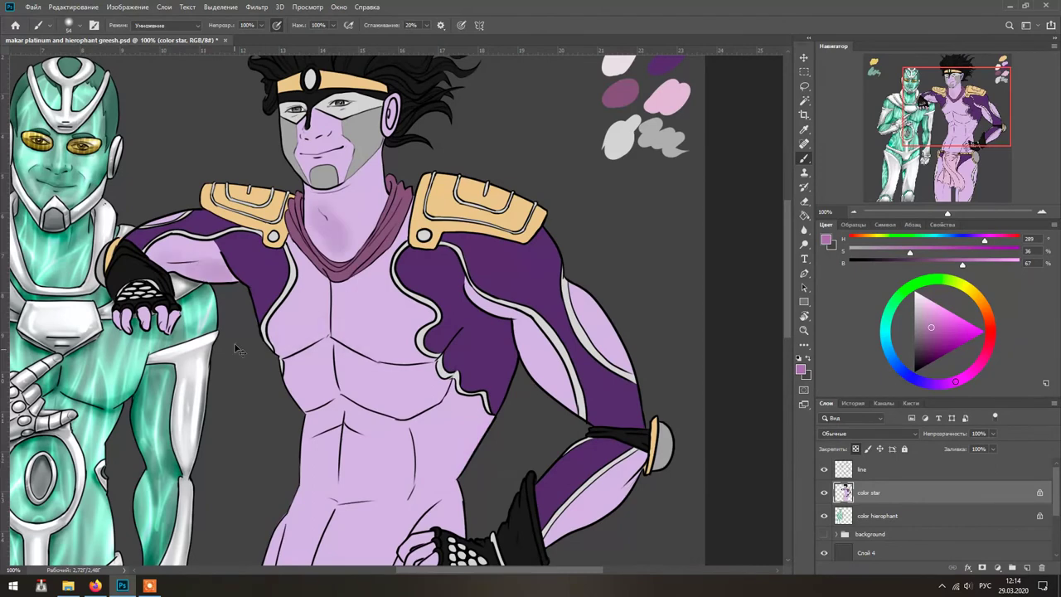
mouse_move(317, 209)
left_mouse_down()
mouse_move(327, 228)
mouse_move(348, 225)
left_mouse_up()
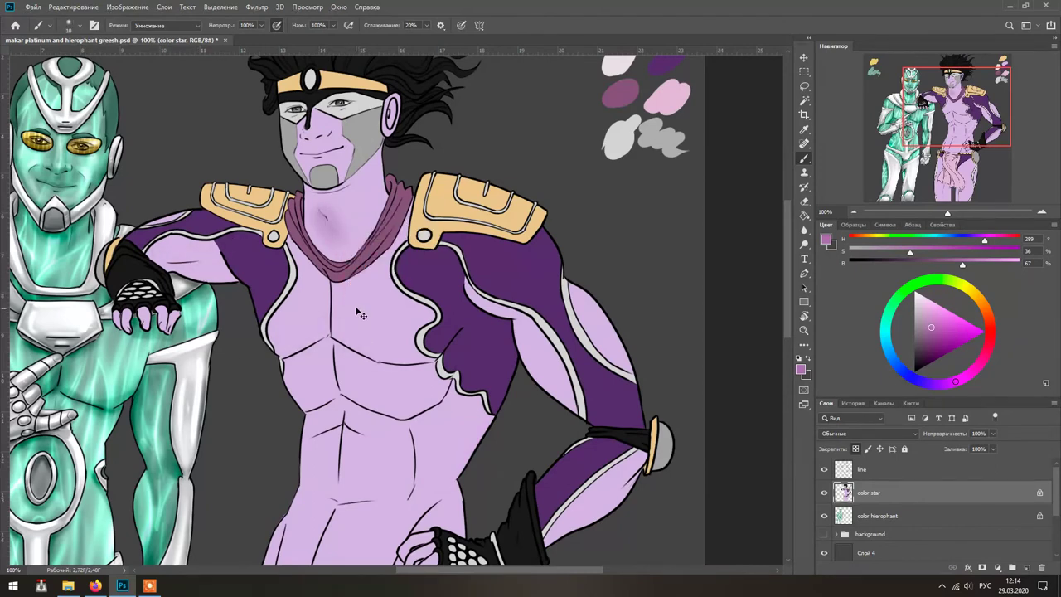
- Shade the lilac skin under the chest muscles and along both arms in mauve, lowering the brush flow to 58%
left_click_drag(290, 352, 407, 365)
left_click_drag(477, 298, 572, 406)
left_click_drag(580, 311, 630, 522)
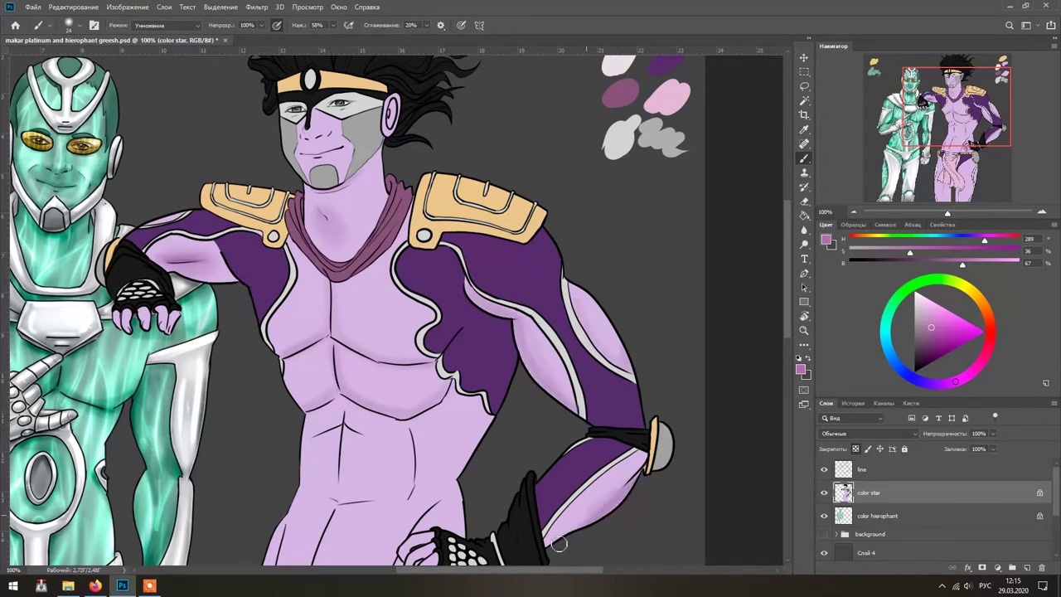
left_click_drag(556, 465, 642, 535)
- Deepen the mauve shadows around the purple figure's chest, side and neck with a 12 px brush
left_click_drag(406, 176, 437, 123)
mouse_move(321, 197)
left_mouse_down()
mouse_move(389, 248)
mouse_move(349, 514)
mouse_move(431, 531)
mouse_move(502, 474)
mouse_move(525, 399)
left_mouse_up()
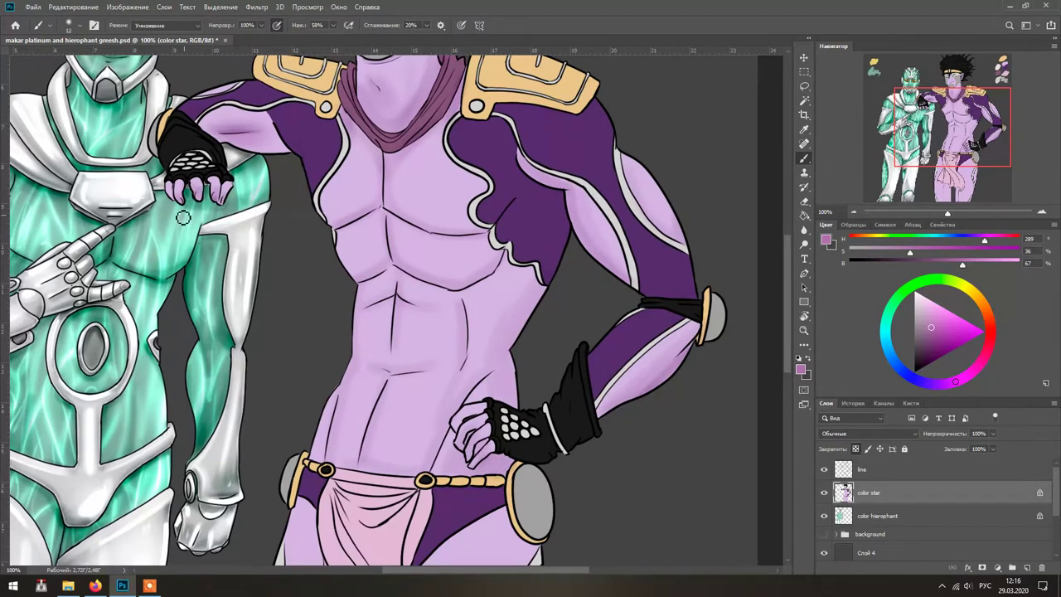
mouse_move(540, 178)
left_mouse_down()
mouse_move(687, 224)
mouse_move(519, 352)
left_mouse_up()
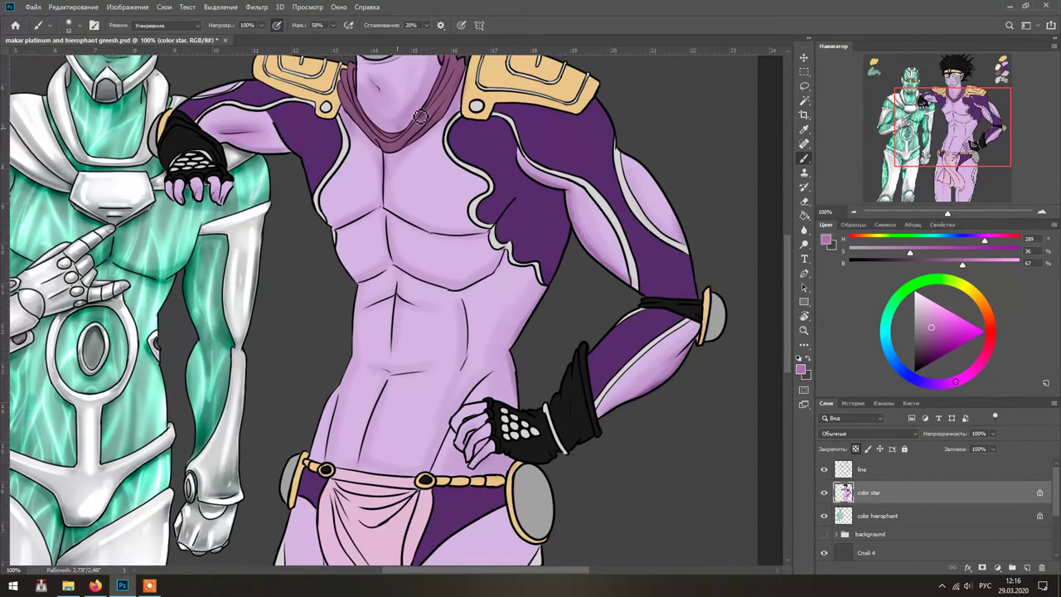
left_click_drag(365, 73, 375, 214)
mouse_move(447, 260)
left_mouse_down()
mouse_move(585, 265)
mouse_move(516, 331)
mouse_move(523, 409)
mouse_move(615, 440)
left_mouse_up()
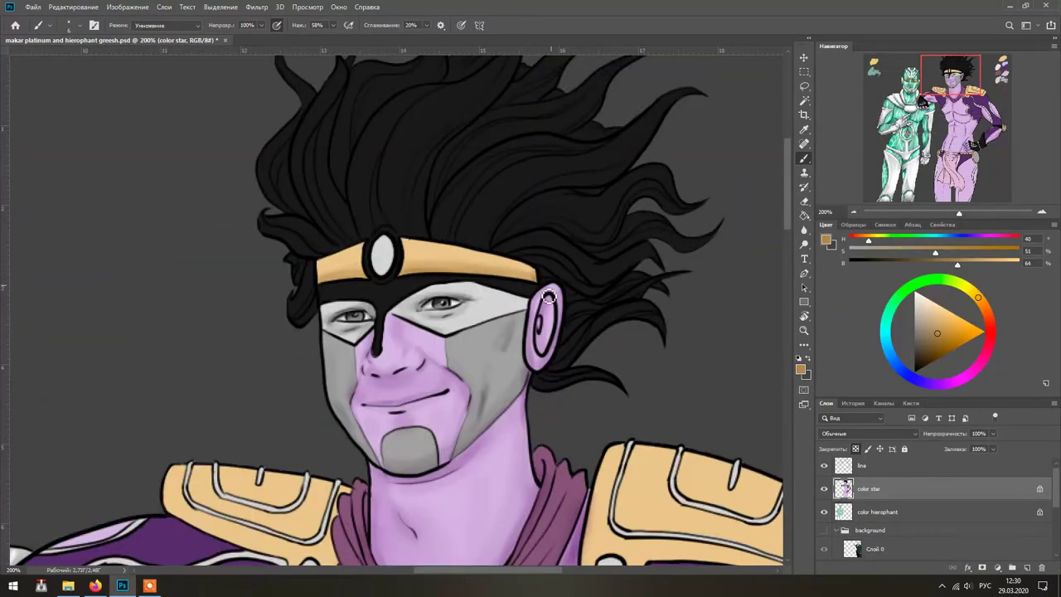
- Shade the edges of the larger gold shoulder pad with a dark tan Multiply brush
scroll(548, 297, "down", 2)
scroll(585, 402, "right", 3)
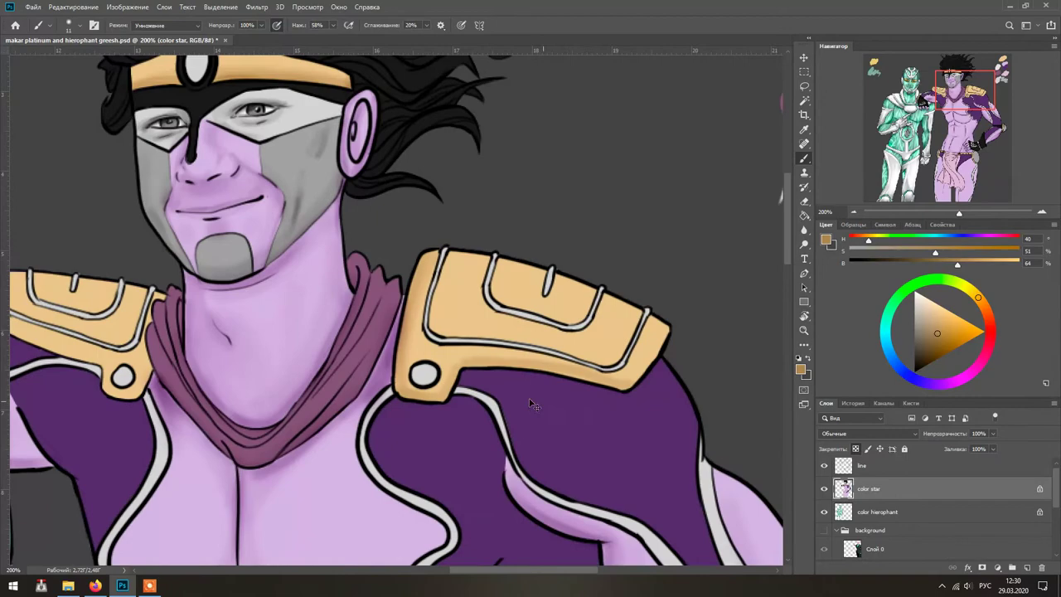
left_click_drag(648, 322, 633, 370)
mouse_move(546, 365)
left_mouse_down()
mouse_move(348, 456)
mouse_move(237, 336)
mouse_move(368, 181)
left_mouse_up()
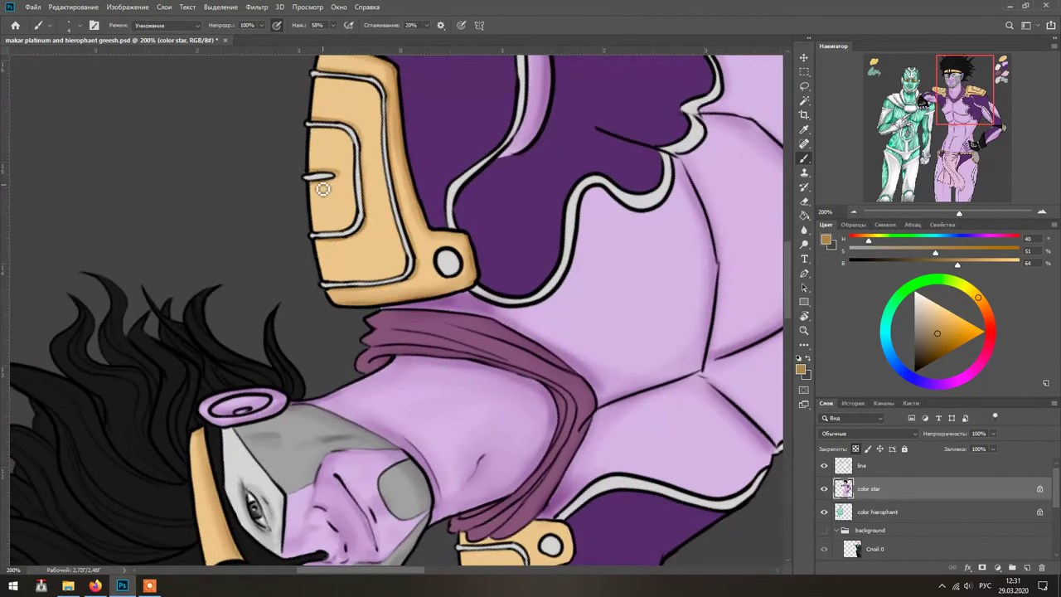
- Shade the lower edge of the smaller gold shoulder pad, above the arm resting on the green figure, in dark tan
left_click_drag(430, 257, 446, 412)
scroll(415, 412, "left", 5)
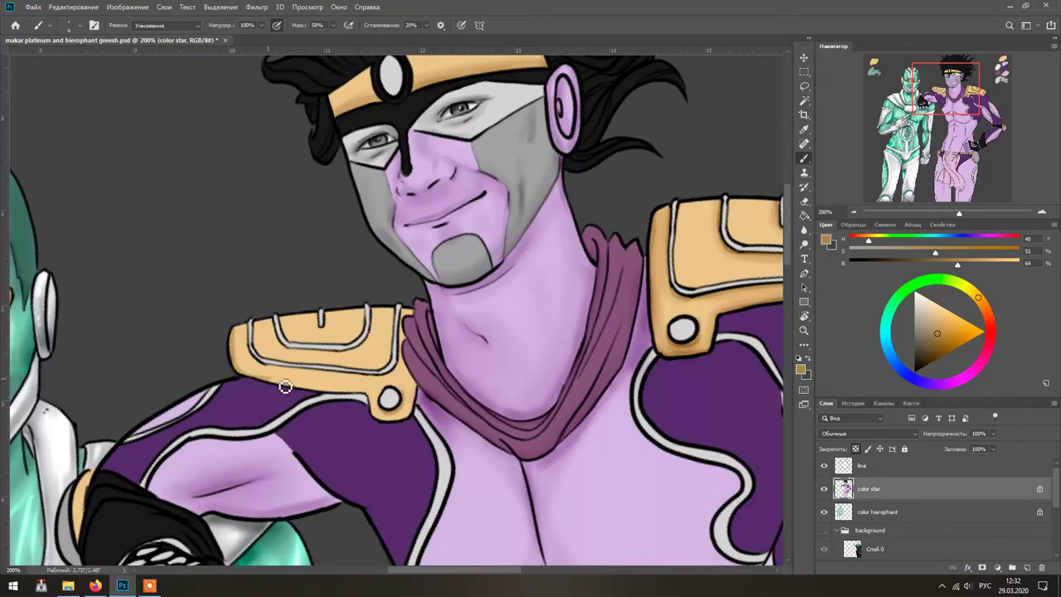
left_click_drag(253, 382, 349, 381)
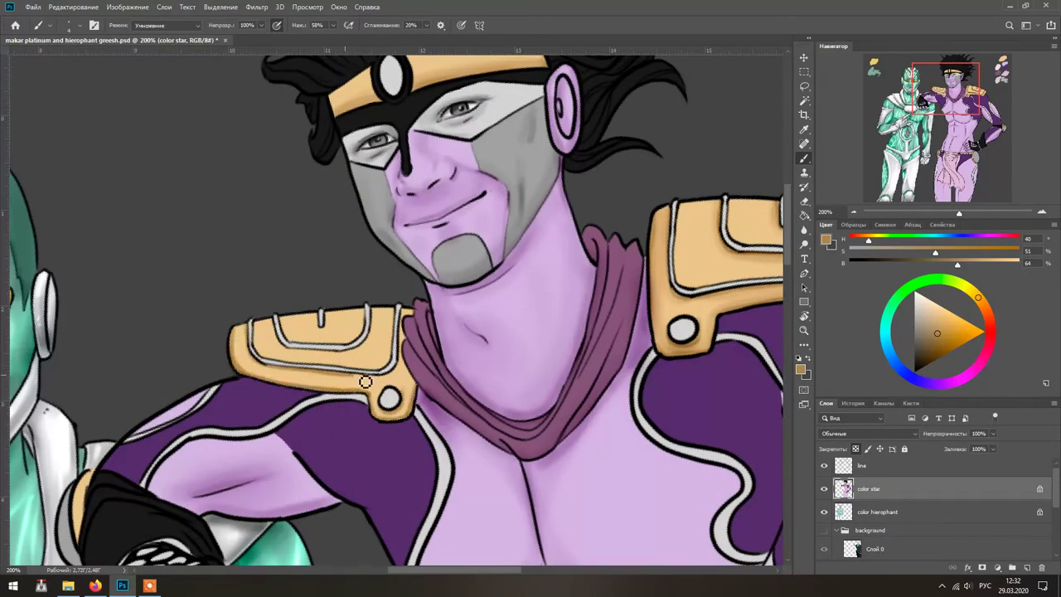
- Shade the lower edges of both gold shoulder pads and the gold rim of the elbow guard in dark tan
left_click_drag(240, 369, 389, 410)
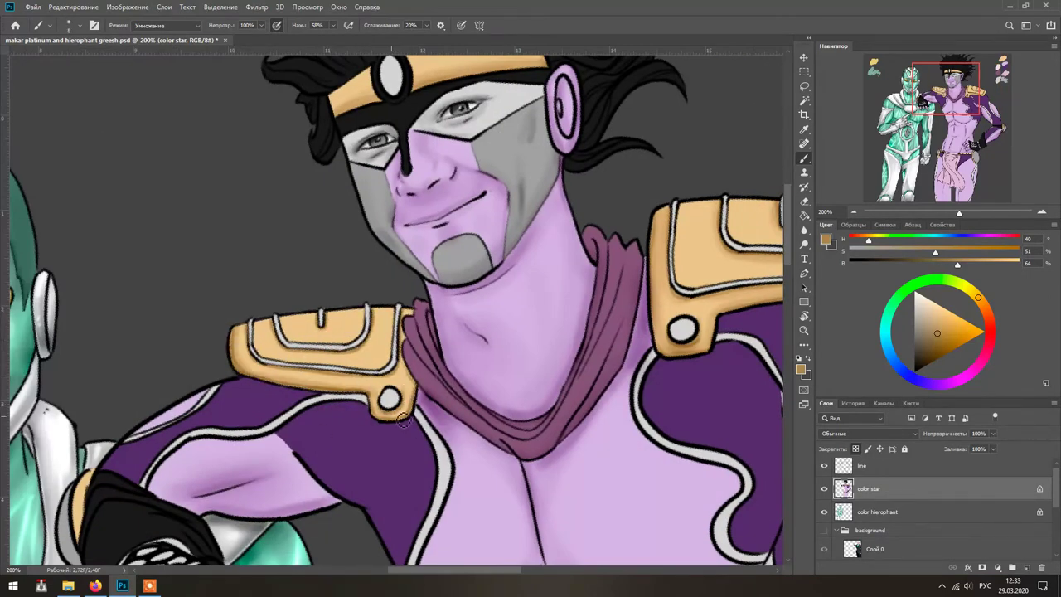
scroll(274, 331, "up", 3)
scroll(274, 332, "down", 5)
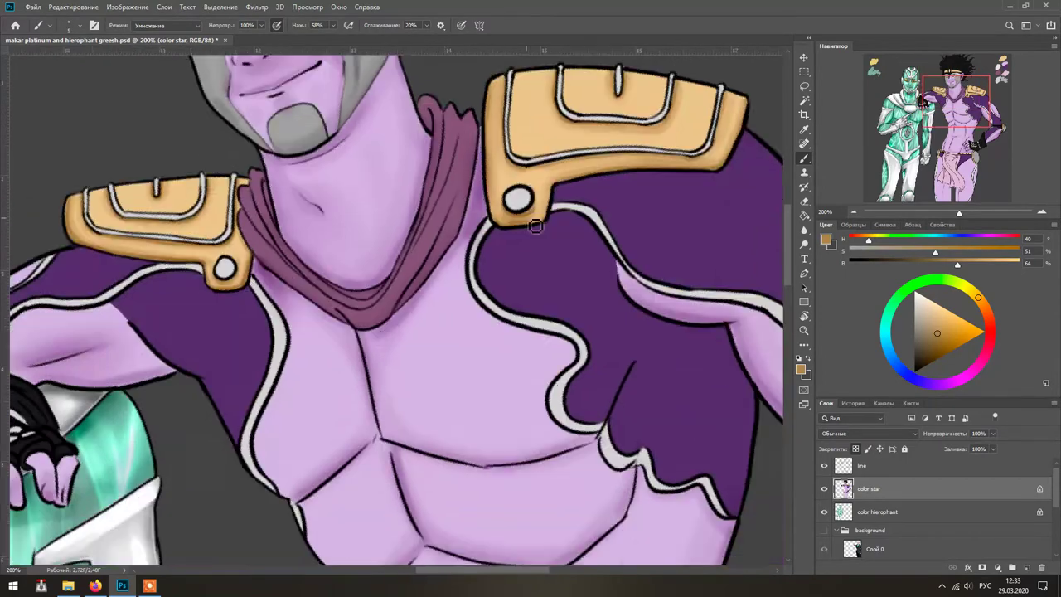
scroll(331, 333, "left", 6)
scroll(331, 332, "right", 8)
scroll(331, 332, "down", 4)
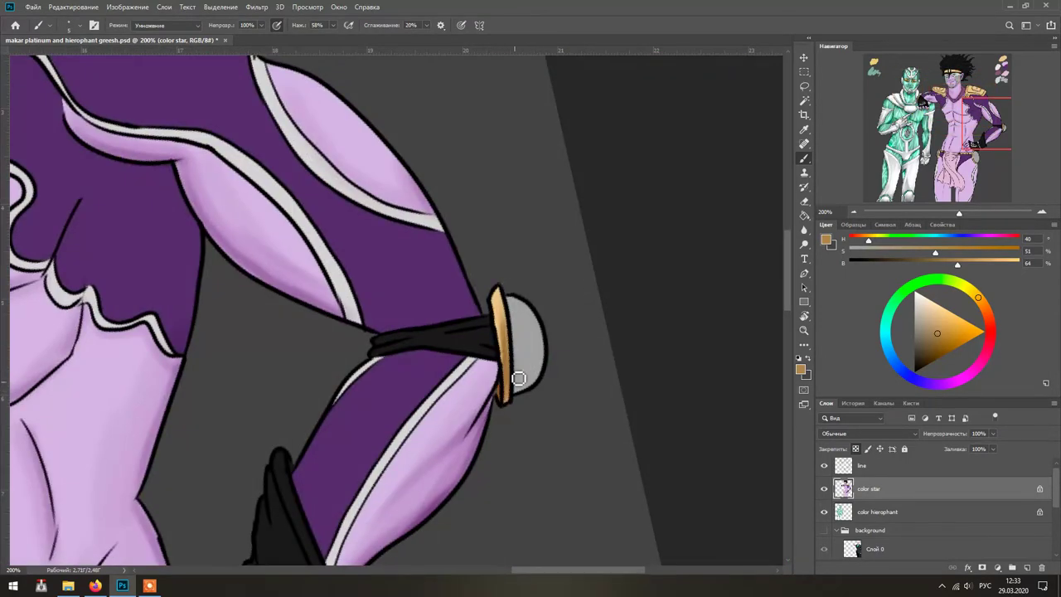
- Shade the gold belt links and buckle rings around the purple figure's waist in dark tan
scroll(518, 378, "down", 2)
scroll(518, 379, "left", 3)
scroll(518, 378, "down", 5)
scroll(518, 378, "left", 2)
left_click_drag(390, 380, 501, 361)
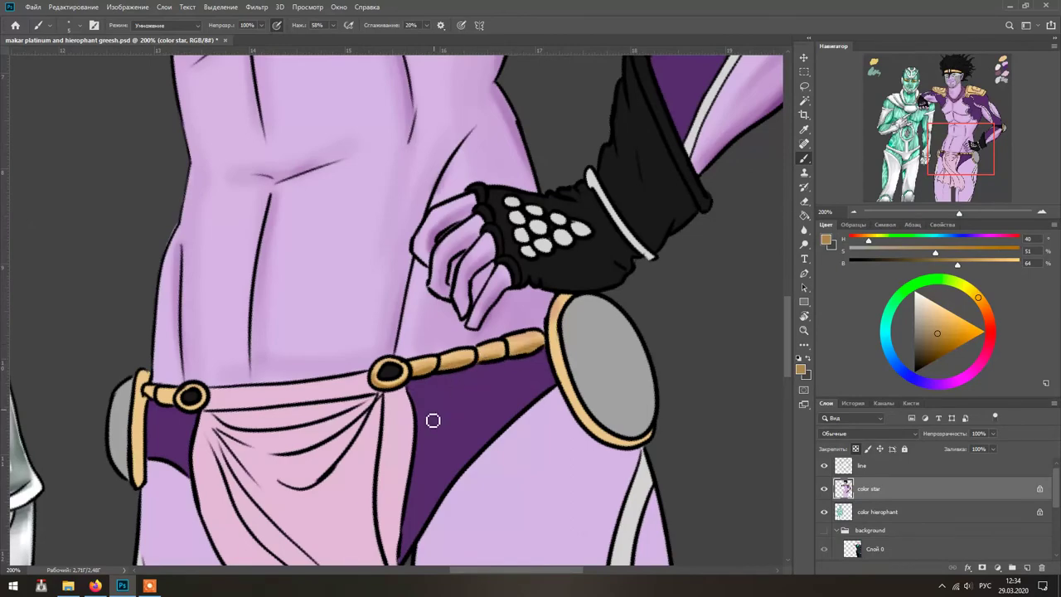
scroll(433, 420, "right", 3)
scroll(433, 421, "down", 5)
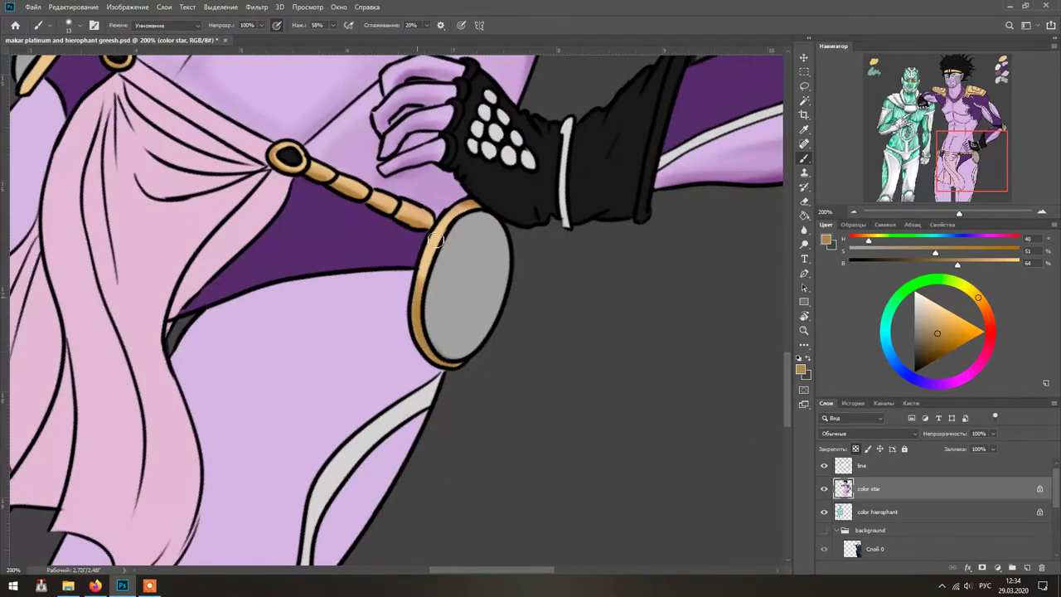
- Shade the gold rims of the grey plates on both hips in dark tan
left_click_drag(435, 239, 360, 192)
left_click_drag(416, 322, 418, 272)
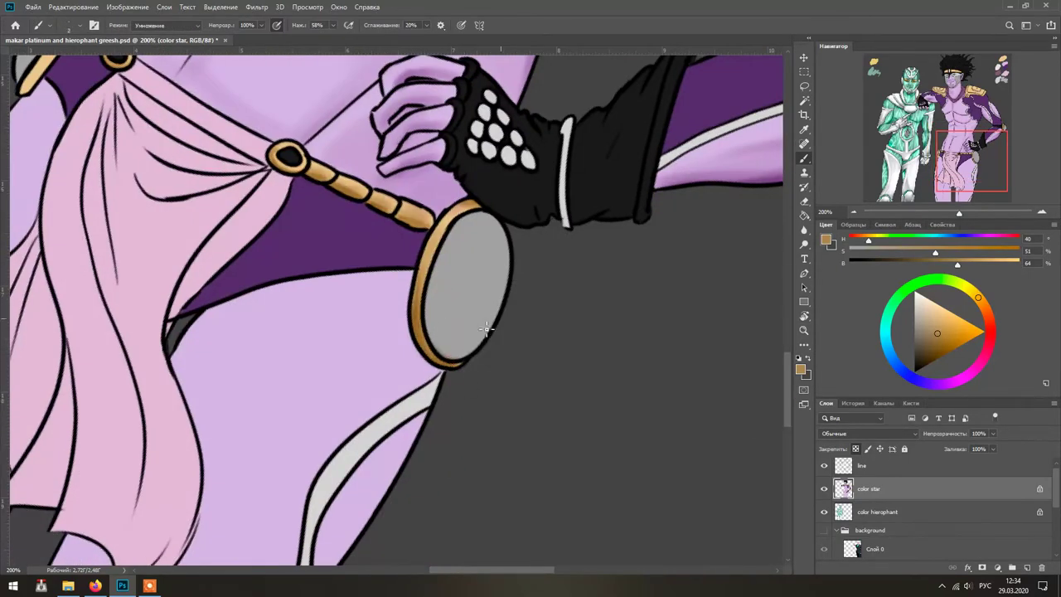
scroll(328, 294, "down", 3)
scroll(327, 294, "left", 5)
left_click_drag(296, 289, 302, 311)
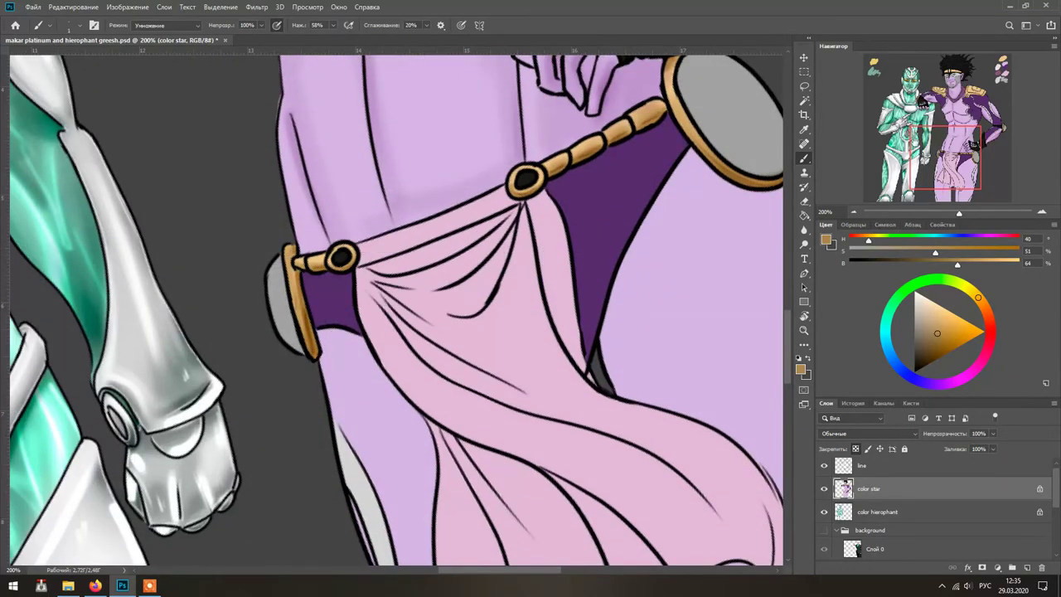
- Highlight the larger gold shoulder pad in pale gold (H 40, S 26, B 92) with a Color Dodge brush at 35% flow
scroll(694, 387, "down", 2)
scroll(694, 387, "up", 10)
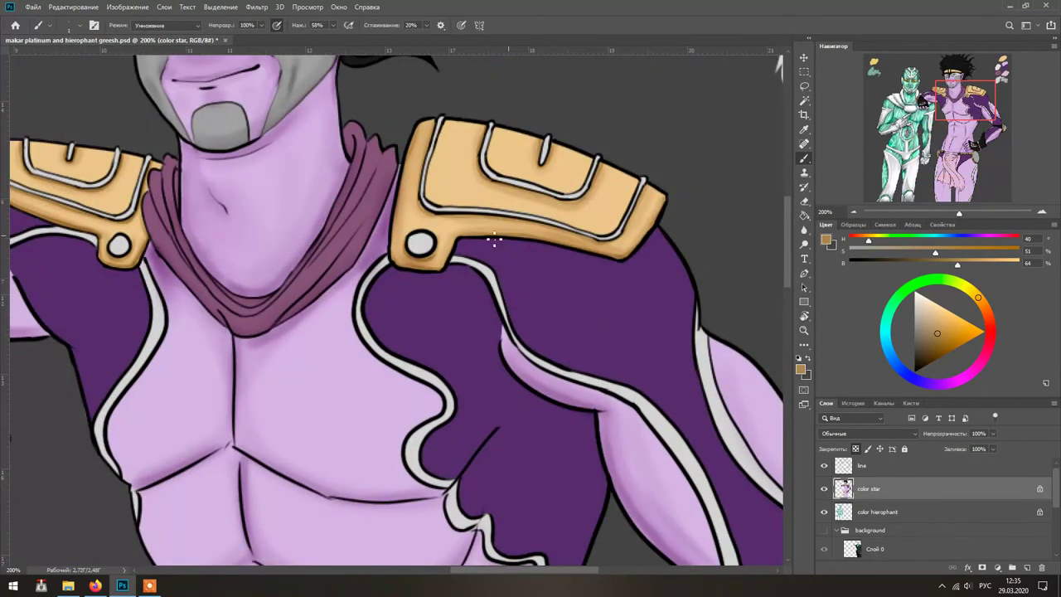
scroll(593, 288, "left", 5)
scroll(253, 293, "up", 5)
scroll(521, 242, "left", 1)
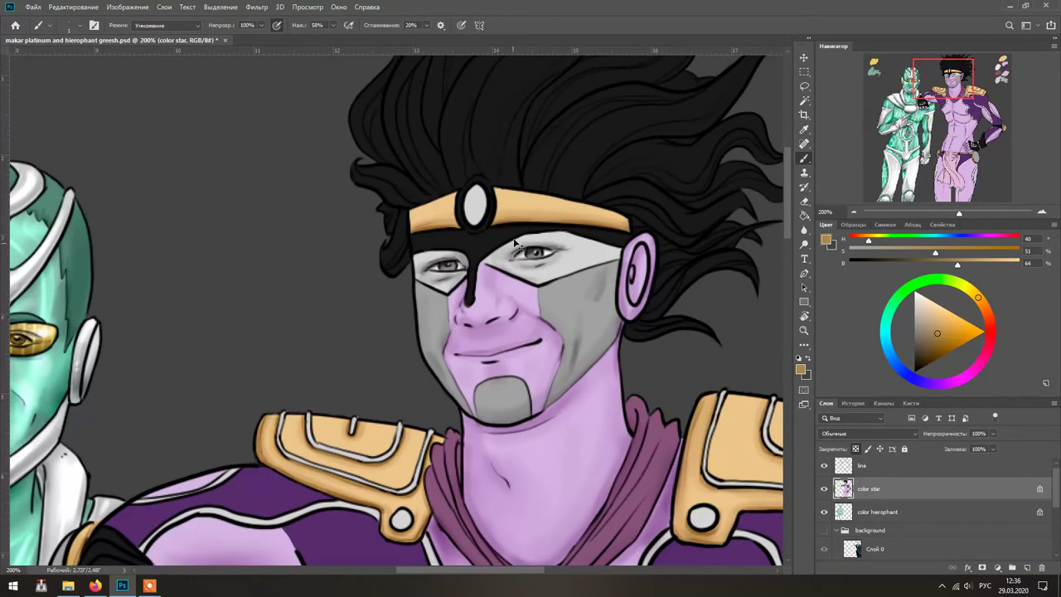
left_click(166, 25)
left_click(165, 142)
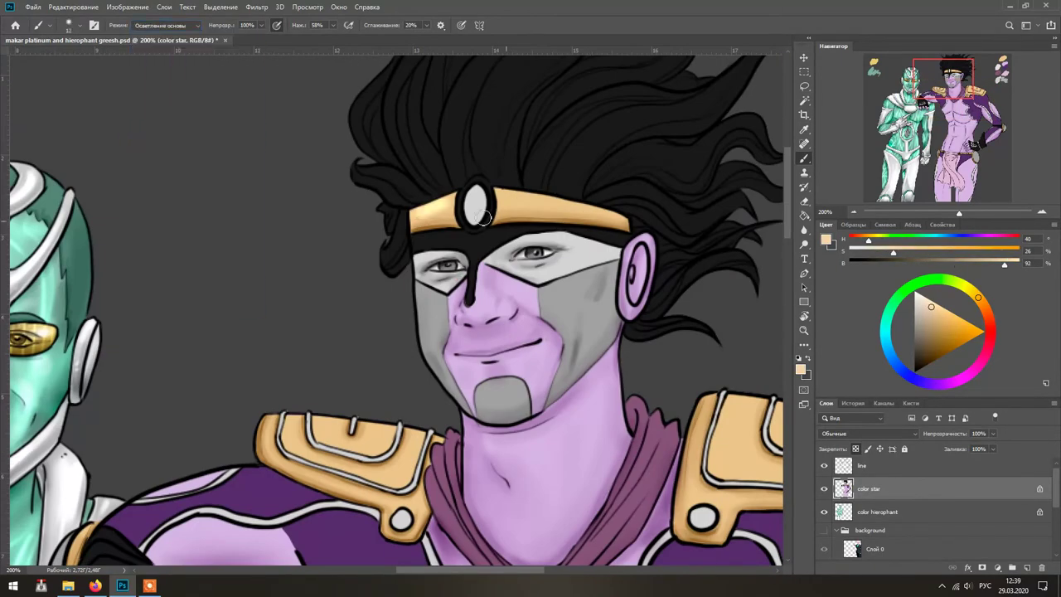
scroll(558, 350, "down", 2)
scroll(590, 290, "right", 5)
scroll(590, 290, "down", 1)
key("shift+3")
key("shift+5")
mouse_move(451, 286)
left_mouse_down()
mouse_move(464, 319)
mouse_move(638, 357)
left_mouse_up()
left_click_drag(419, 286, 642, 369)
- Add pale gold highlights to the smaller shoulder pad and the gold rim of the elbow guard
scroll(448, 390, "left", 5)
left_click_drag(390, 298, 303, 297)
scroll(411, 469, "left", 4)
scroll(498, 414, "down", 15)
scroll(497, 415, "right", 12)
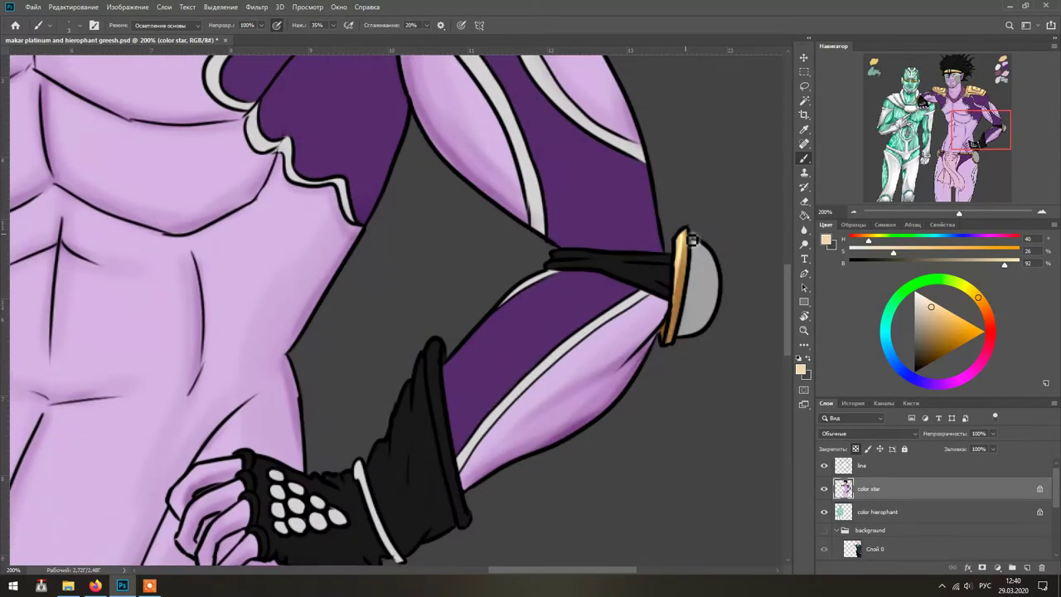
- Highlight the gold belt links, buckle rings and the rims of both hip plates in pale gold
scroll(580, 397, "down", 2)
scroll(580, 398, "left", 5)
scroll(616, 402, "down", 2)
scroll(616, 402, "left", 2)
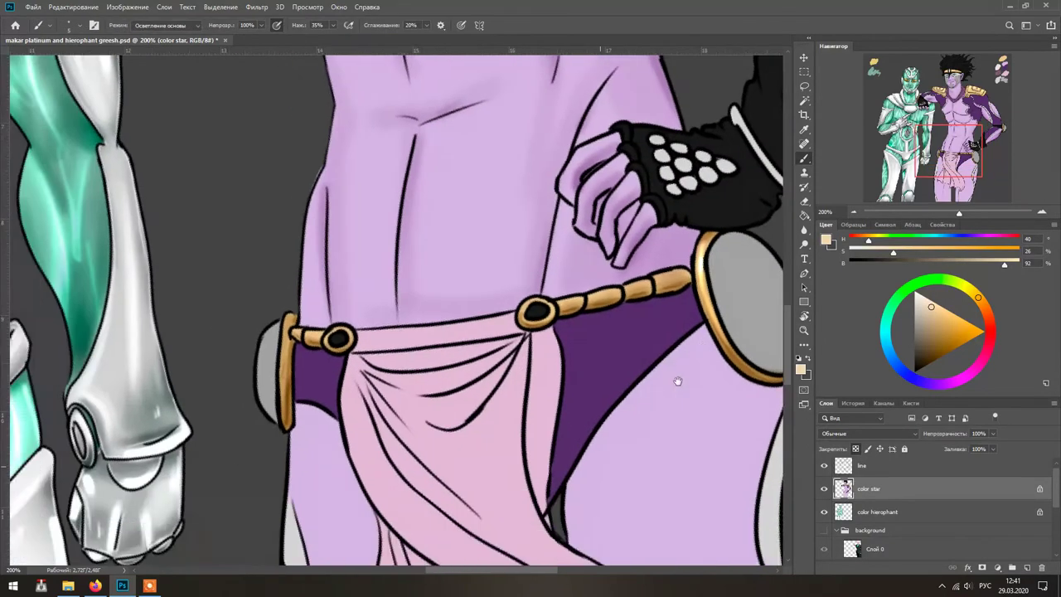
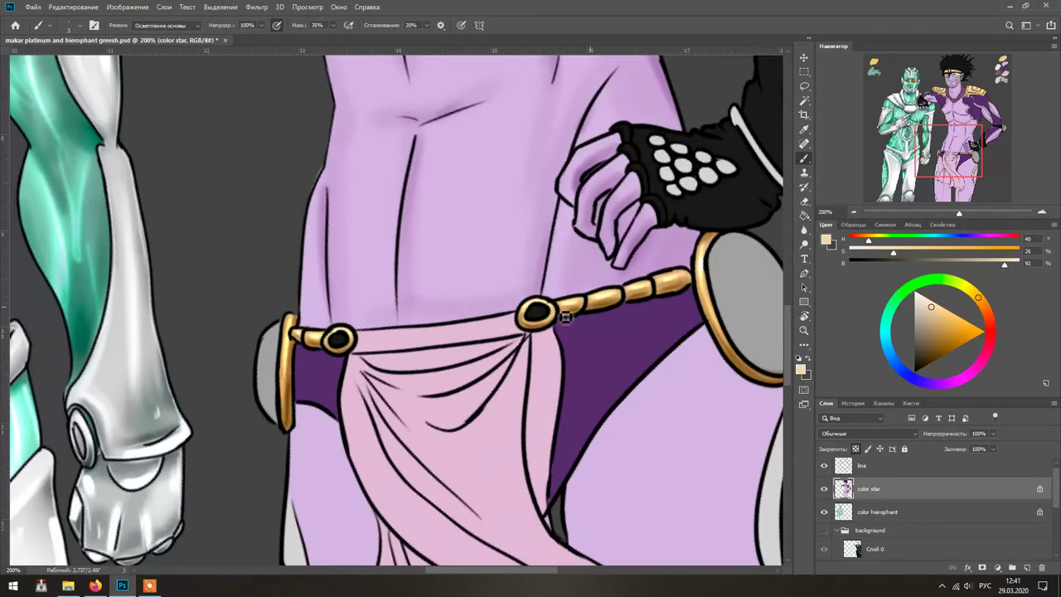
mouse_move(736, 357)
left_mouse_down()
mouse_move(630, 415)
mouse_move(512, 448)
left_mouse_up()
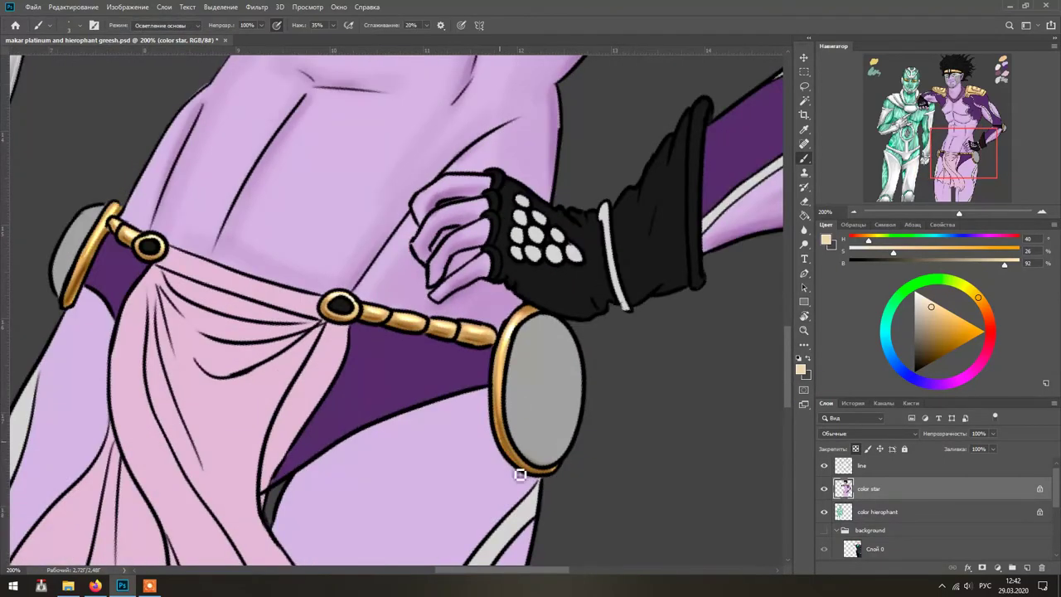
left_click_drag(572, 431, 421, 323)
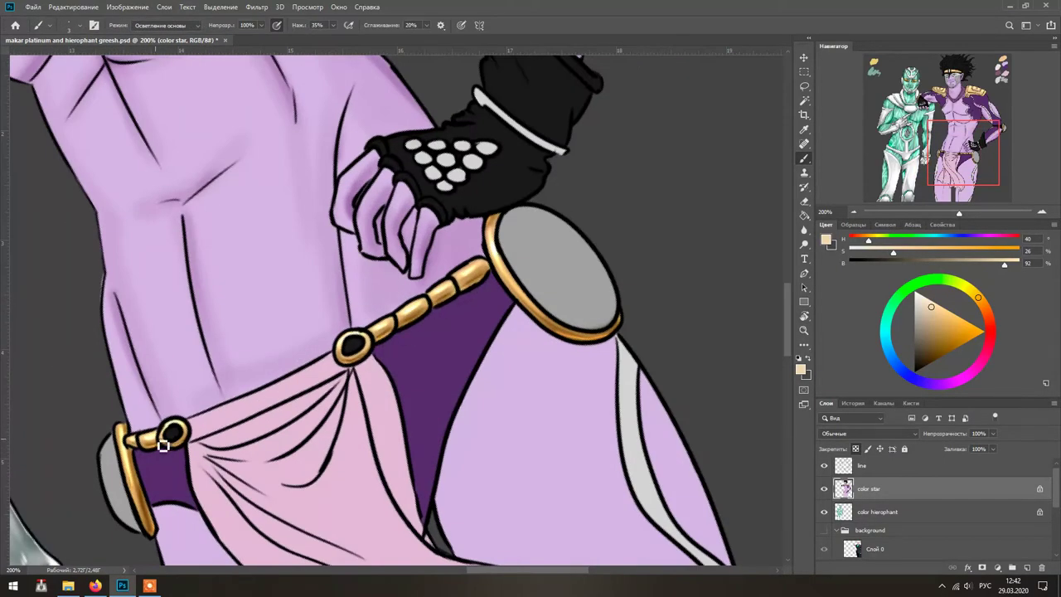
- Brighten the highlights along the edges of both gold shoulder pads, rotating the canvas to follow them
scroll(639, 373, "up", 10)
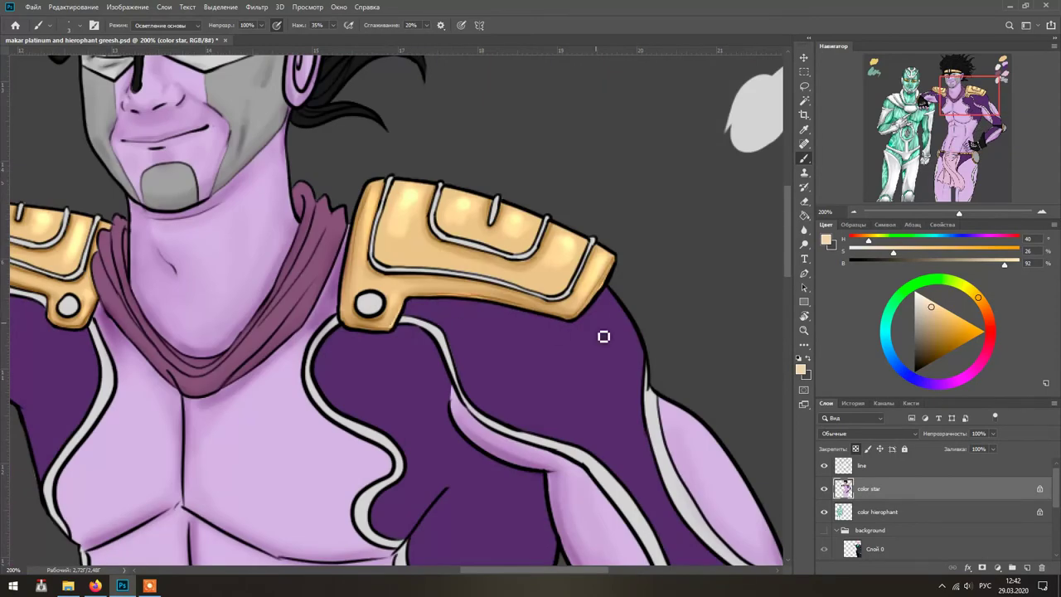
scroll(404, 326, "left", 5)
left_click_drag(262, 272, 504, 312)
key("r")
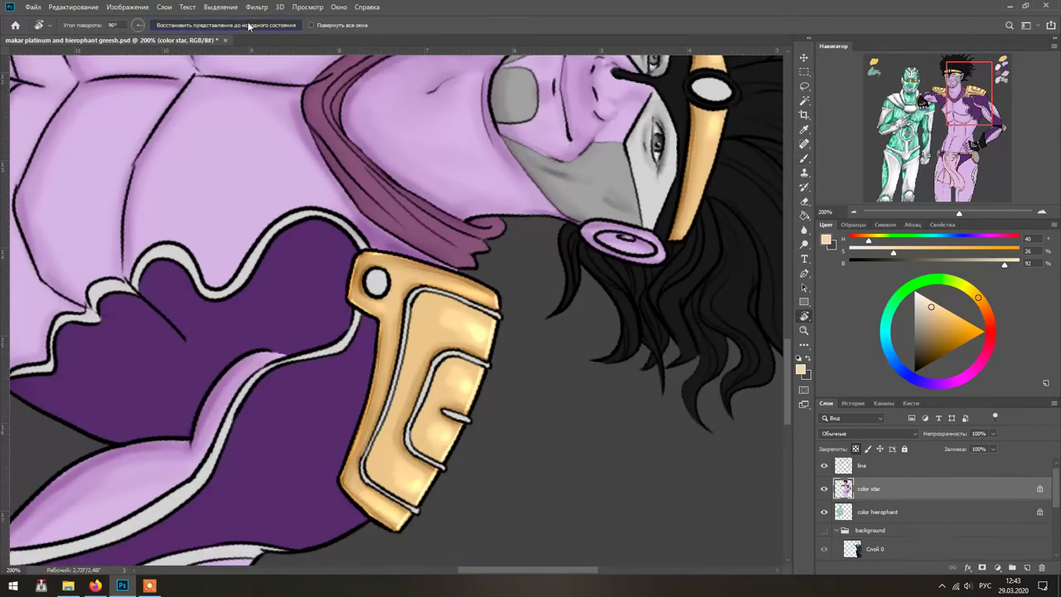
key("Escape")
- Highlight the edges of the gold headband on a rotated canvas and brighten the larger shoulder pad in pale gold
key("r")
left_click_drag(705, 306, 462, 284)
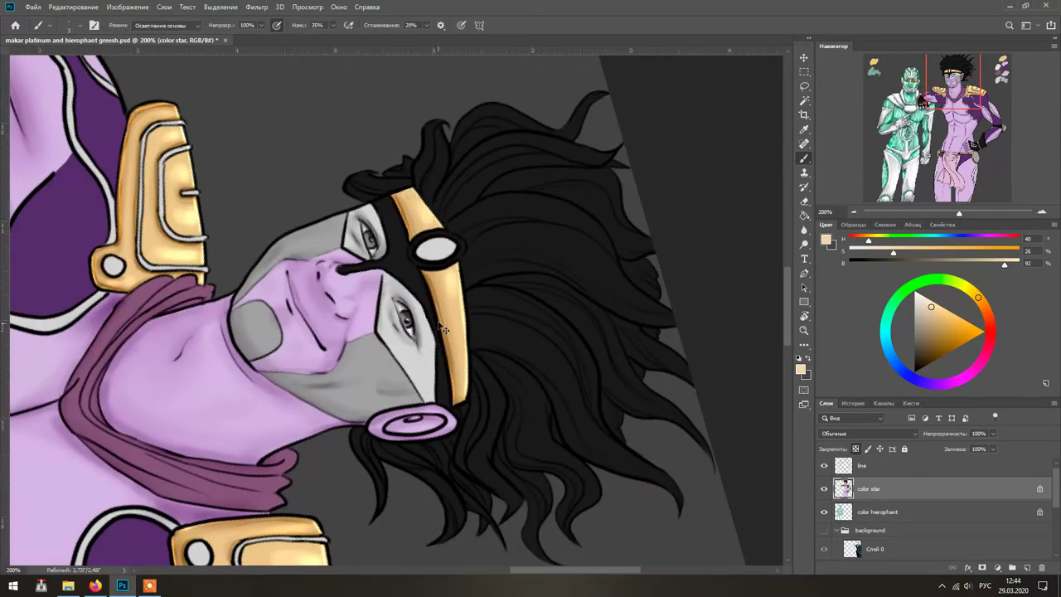
key("r")
mouse_move(462, 515)
left_mouse_down()
mouse_move(473, 261)
mouse_move(459, 320)
left_mouse_up()
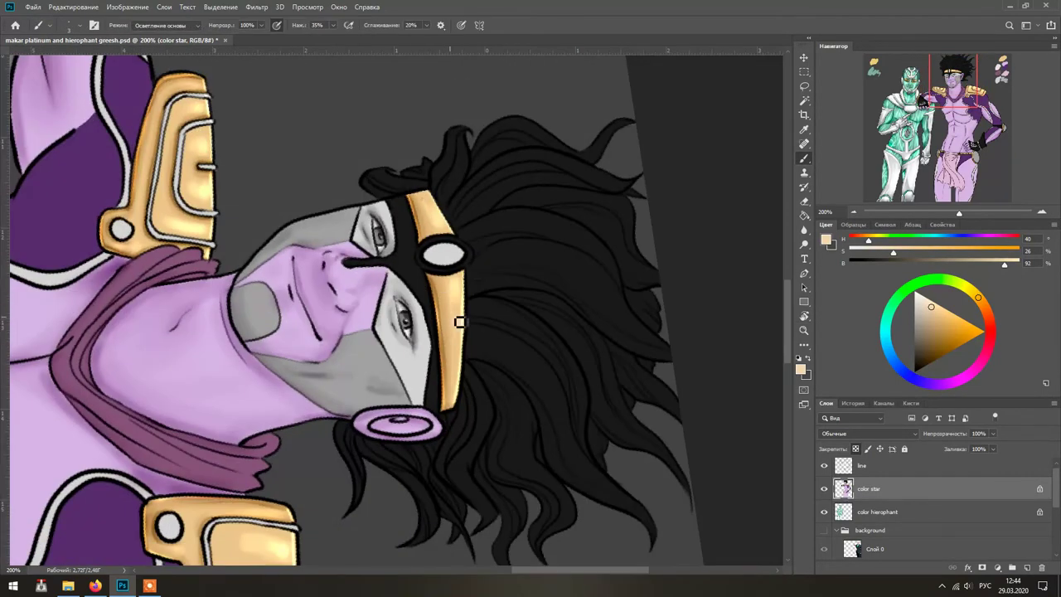
key("r")
key("Escape")
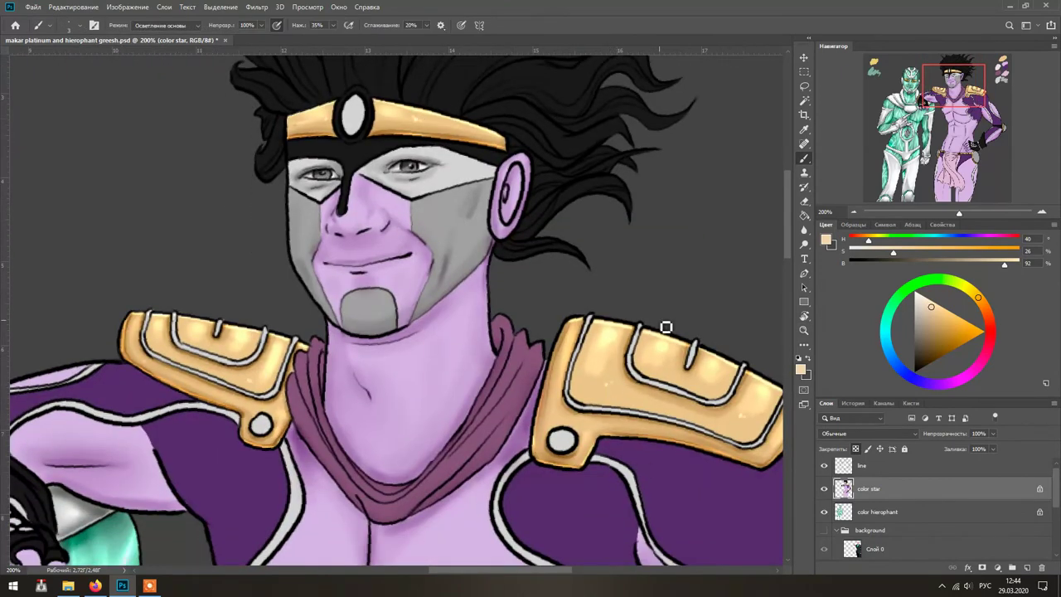
left_click_drag(618, 399, 711, 404)
mouse_move(645, 411)
left_mouse_down()
mouse_move(718, 420)
mouse_move(764, 377)
left_mouse_up()
- Shade the round studs on both shoulder pads in neutral grey (B 63) with a Multiply brush
key("shift+alt+m")
left_click_drag(306, 509, 470, 420)
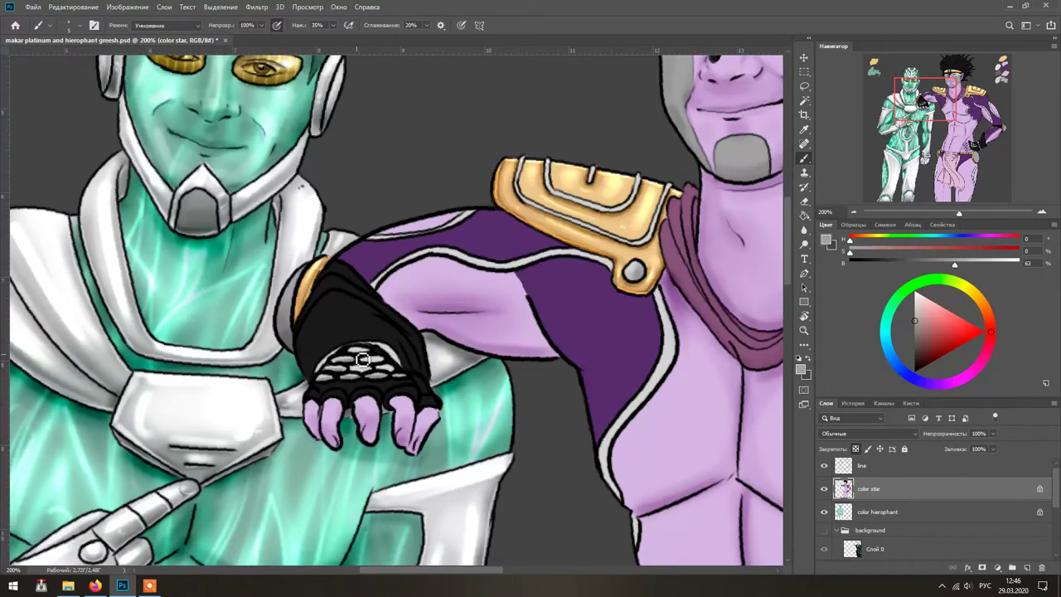
scroll(314, 337, "right", 7)
scroll(384, 360, "left", 3)
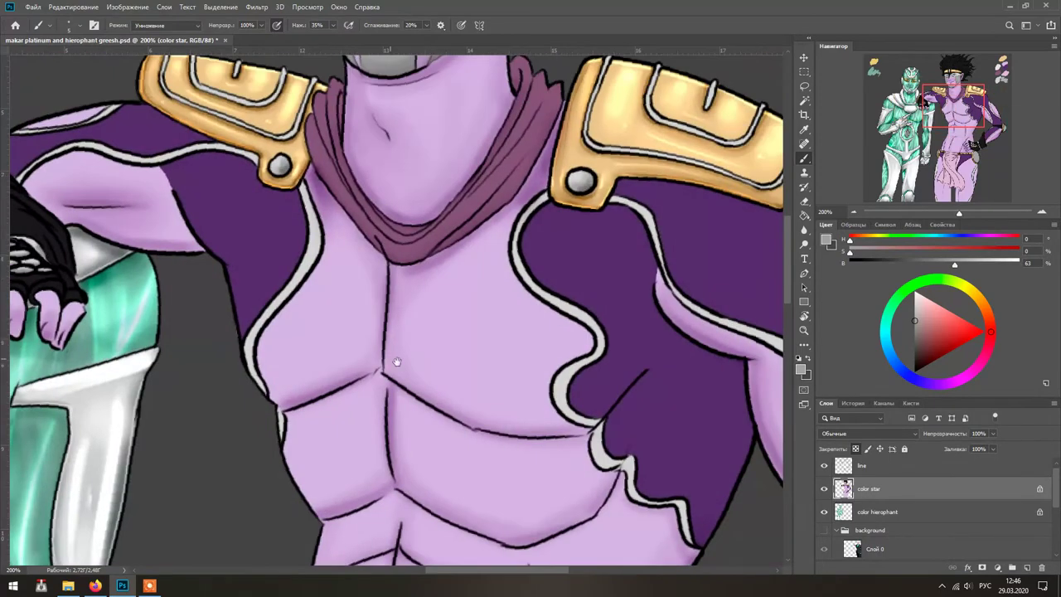
- Shade the silver elbow cap and the light cuff band of the glove on the hip in grey
scroll(542, 258, "down", 2)
scroll(595, 355, "right", 5)
scroll(594, 355, "down", 3)
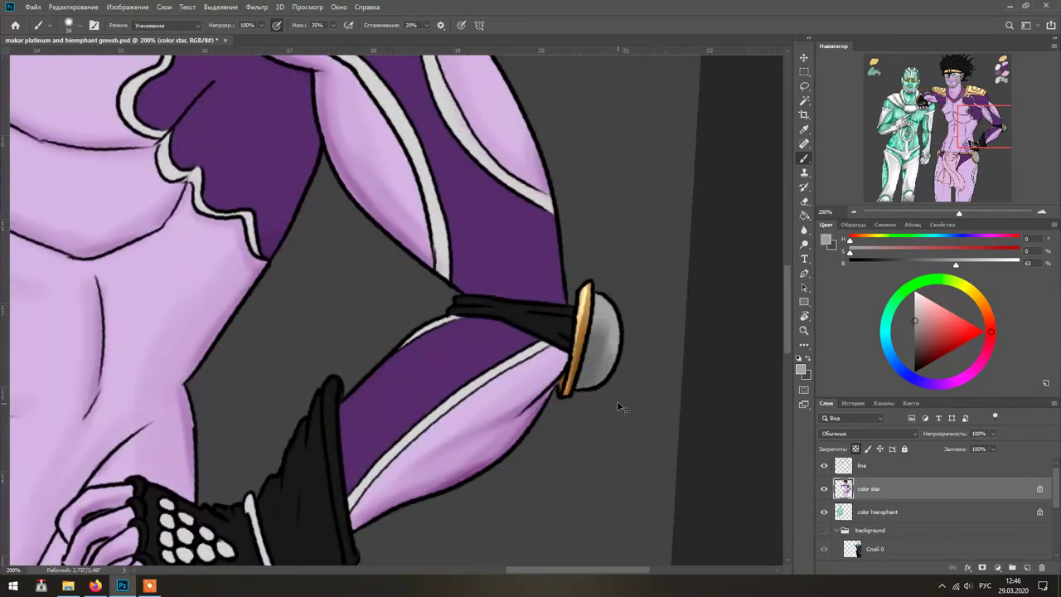
left_click_drag(611, 401, 686, 321)
left_click_drag(452, 423, 427, 427)
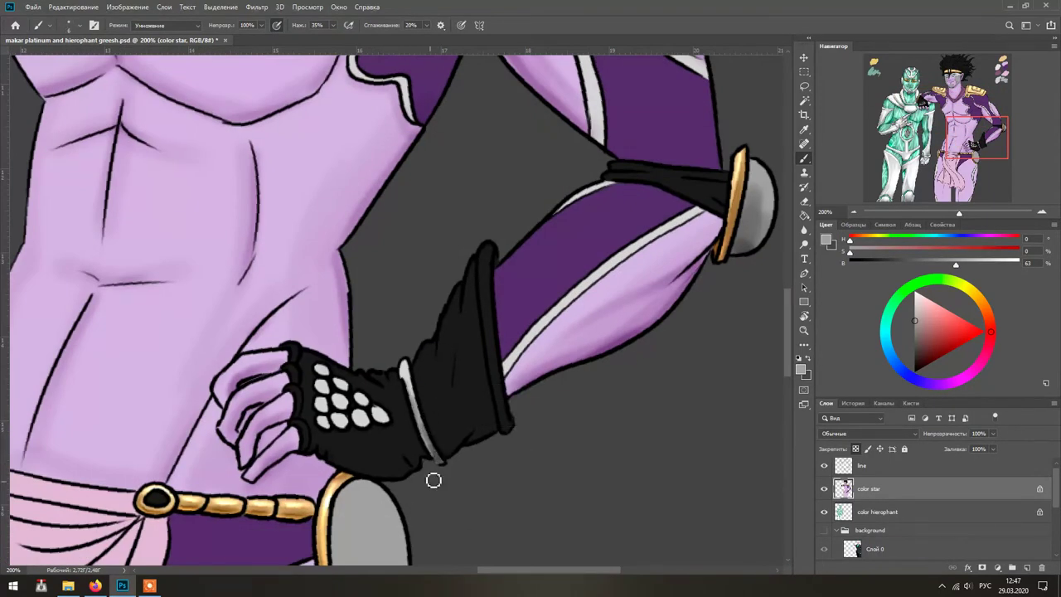
- Shade the light studs on the glove at the hip and the scales on the other glove in grey
scroll(465, 389, "left", 4)
scroll(465, 389, "down", 1)
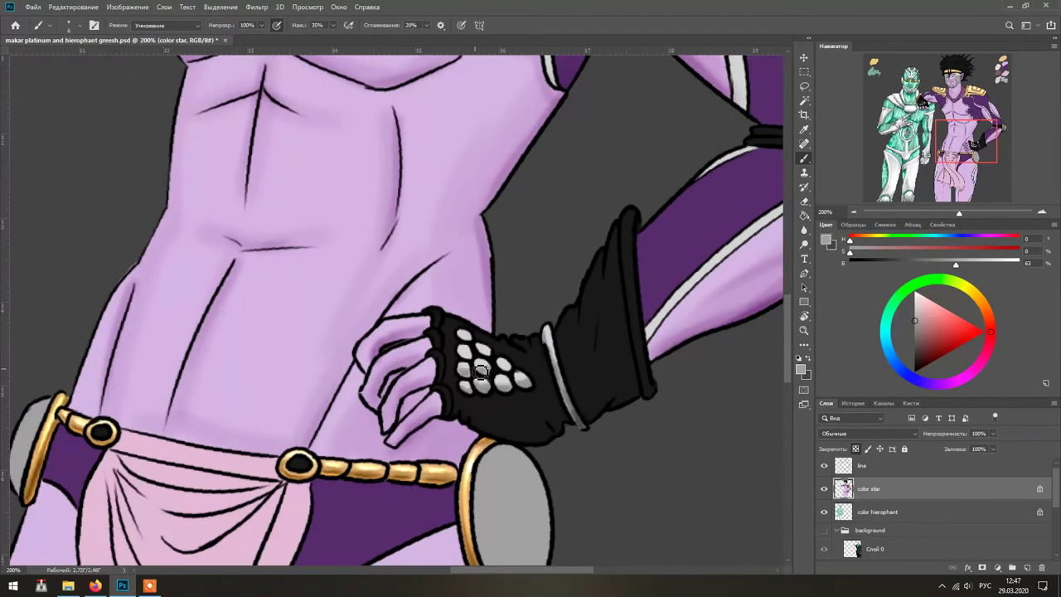
scroll(455, 229, "up", 4)
scroll(455, 229, "left", 6)
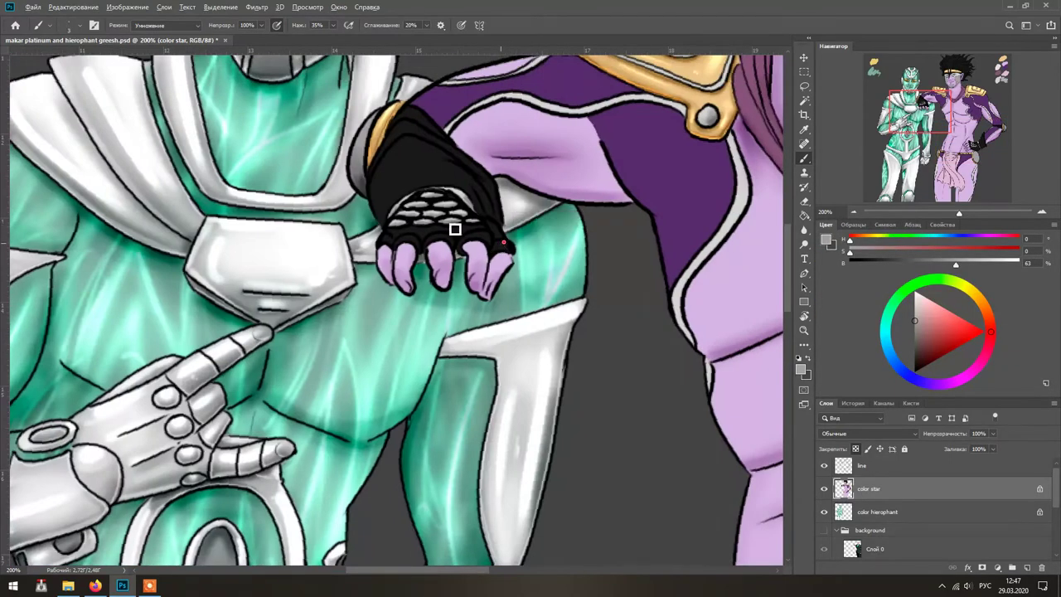
- Shade the edges of the large grey plates on both hips with a larger grey Multiply brush
scroll(412, 204, "down", 4)
scroll(412, 204, "right", 6)
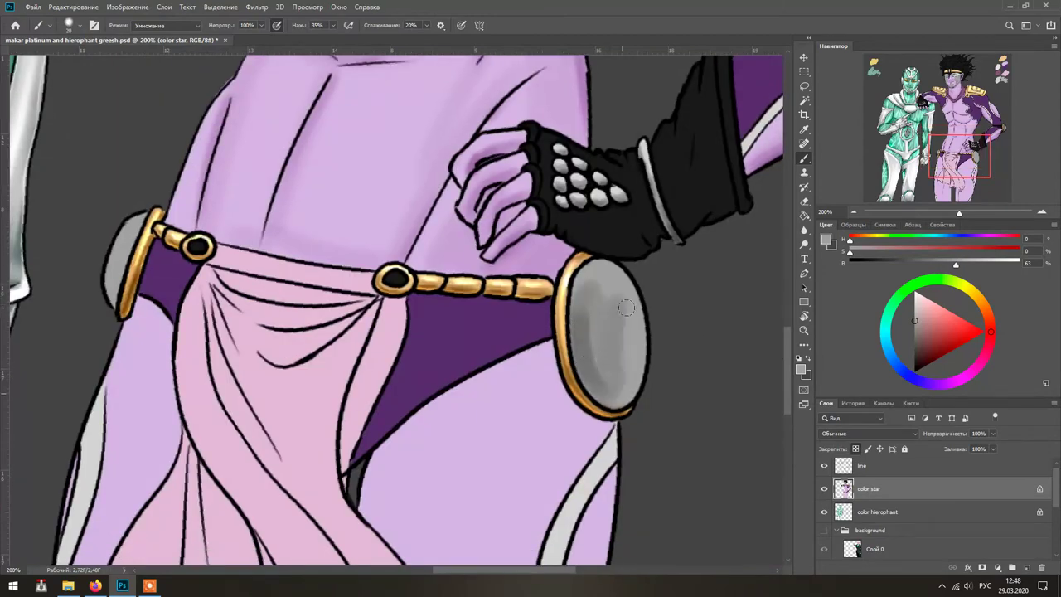
scroll(301, 270, "left", 3)
scroll(308, 267, "right", 3)
scroll(309, 267, "down", 1)
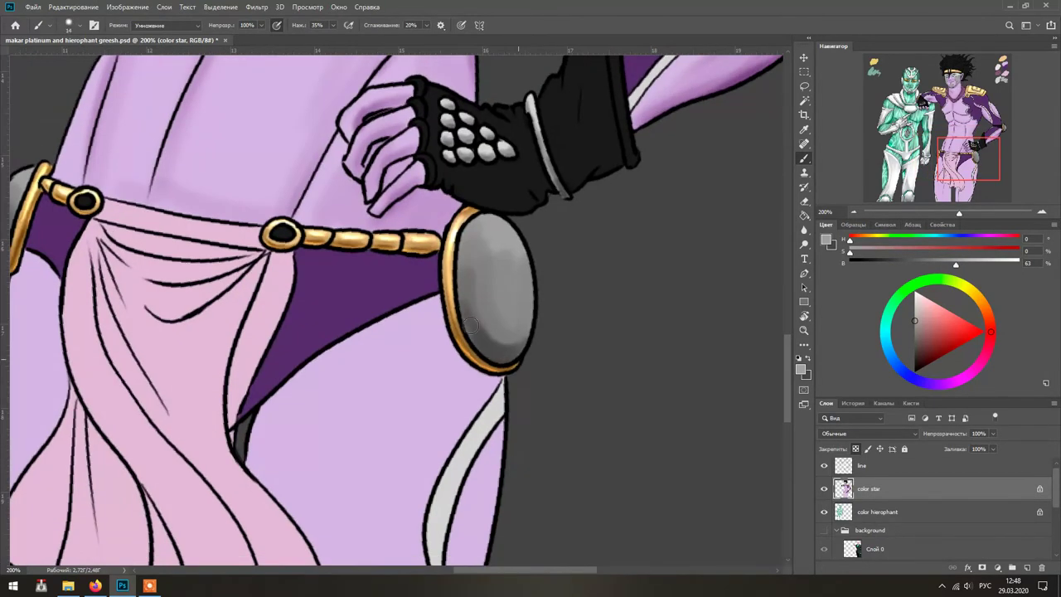
- Highlight the oval gem on the headband in near-white (B 98) with a Color Dodge brush
scroll(637, 360, "up", 5)
key("x")
left_click(165, 25)
left_click(166, 135)
key("r")
left_click_drag(426, 88, 414, 94)
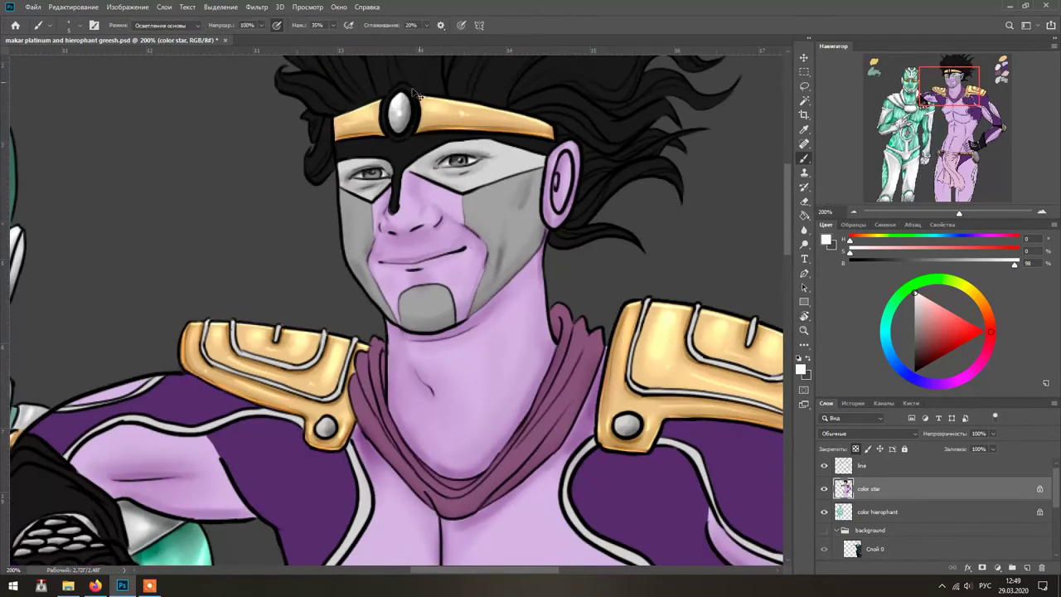
- Add white highlights to the smaller shoulder pad's stud and the scales of the glove resting on the green figure
scroll(663, 324, "down", 3)
scroll(365, 330, "left", 8)
scroll(364, 330, "down", 4)
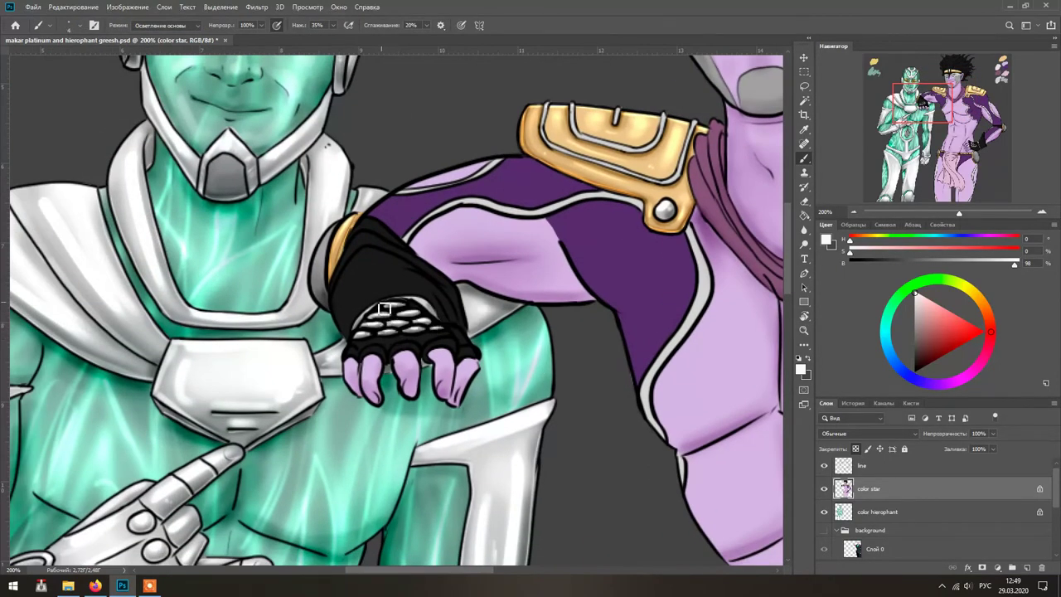
- Highlight the silver elbow caps on both of the purple figure's arms in white
scroll(320, 282, "right", 15)
scroll(319, 282, "down", 8)
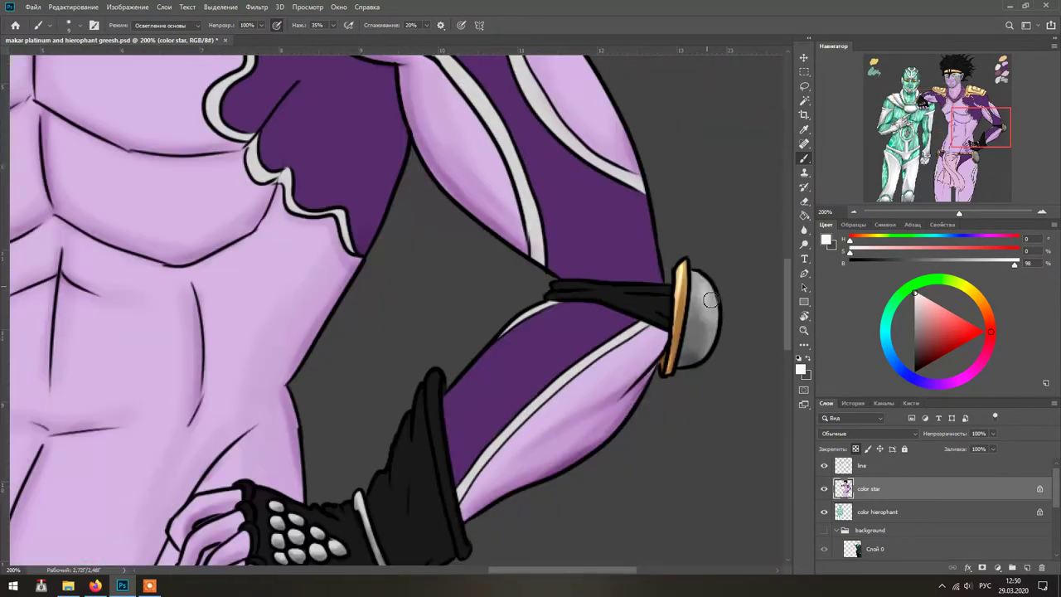
scroll(718, 343, "left", 6)
scroll(718, 343, "down", 6)
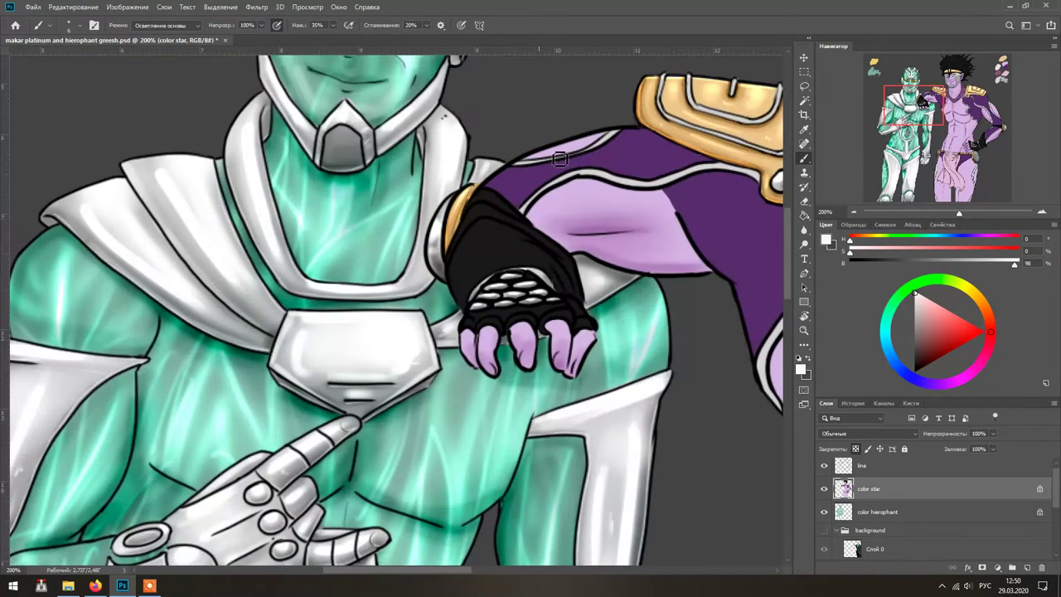
- Add white Color Dodge highlights to the studs of the glove on the hip and to both grey hip plates
scroll(717, 343, "right", 8)
scroll(718, 343, "up", 5)
scroll(727, 216, "up", 3)
scroll(727, 217, "down", 10)
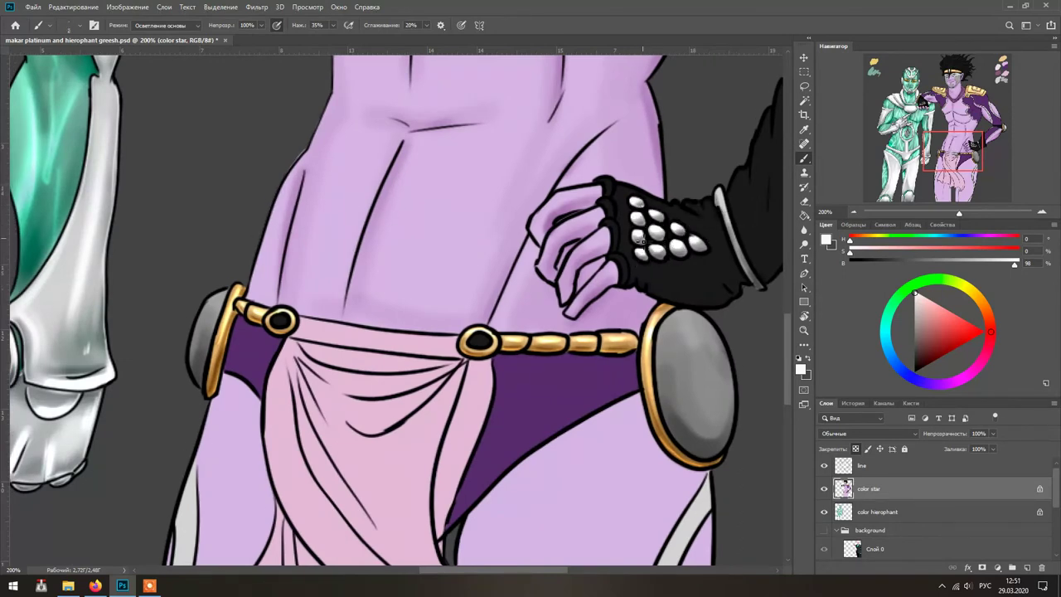
left_click_drag(694, 321, 705, 369)
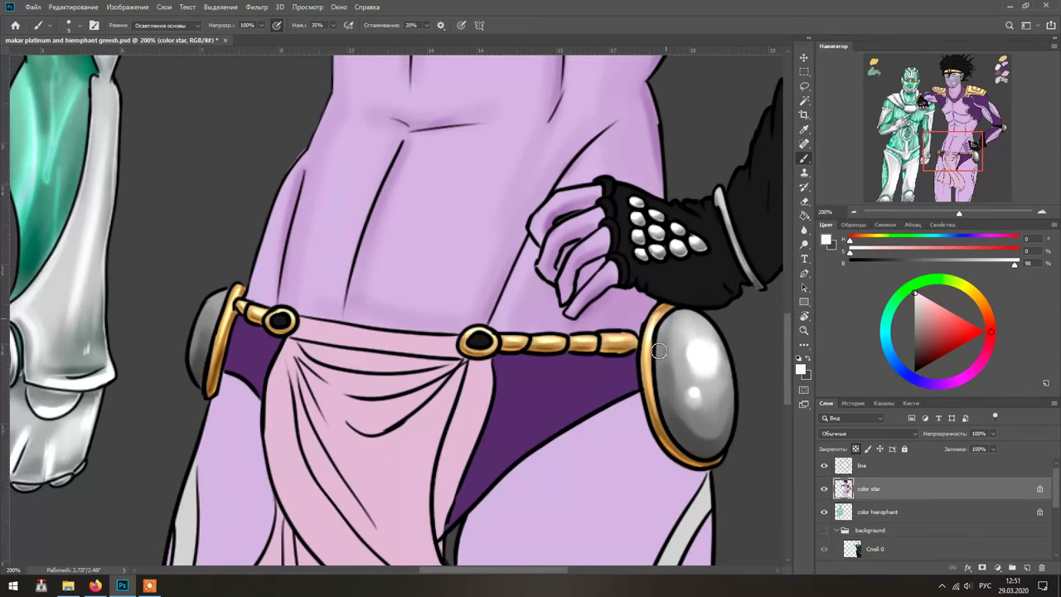
left_click_drag(207, 369, 419, 363)
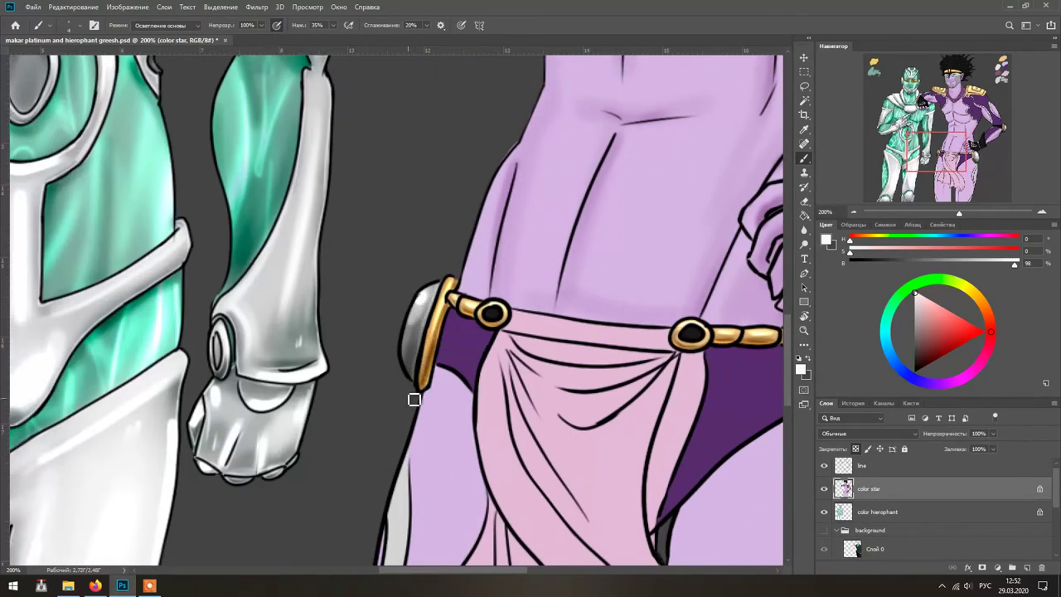
- Brighten both grey hip plates with further small white Color Dodge highlights
mouse_move(613, 464)
left_mouse_down()
mouse_move(436, 282)
mouse_move(712, 393)
left_mouse_up()
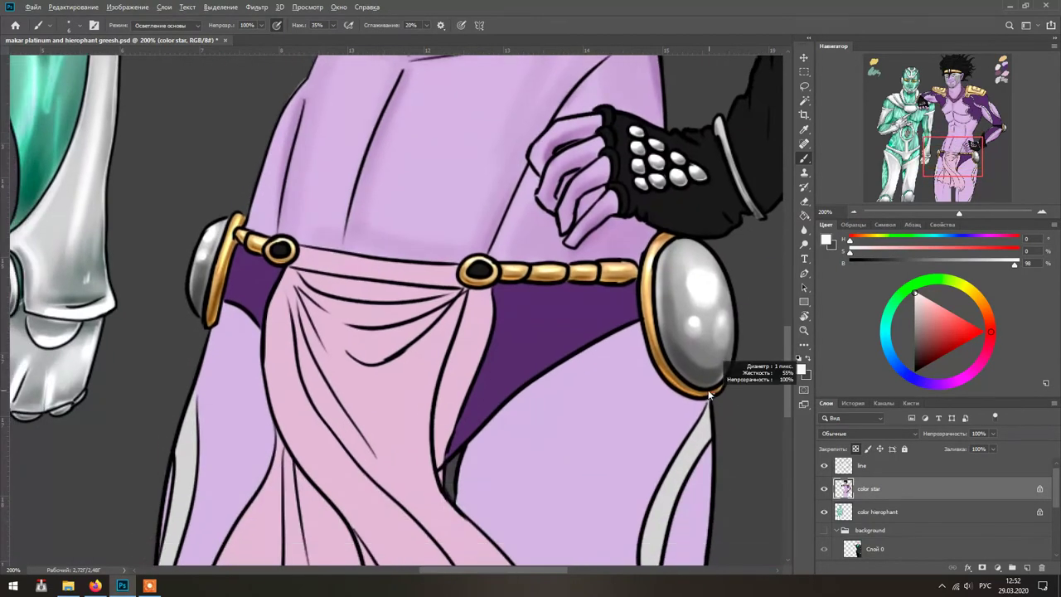
scroll(360, 308, "left", 2)
scroll(249, 332, "up", 10)
scroll(158, 353, "left", 4)
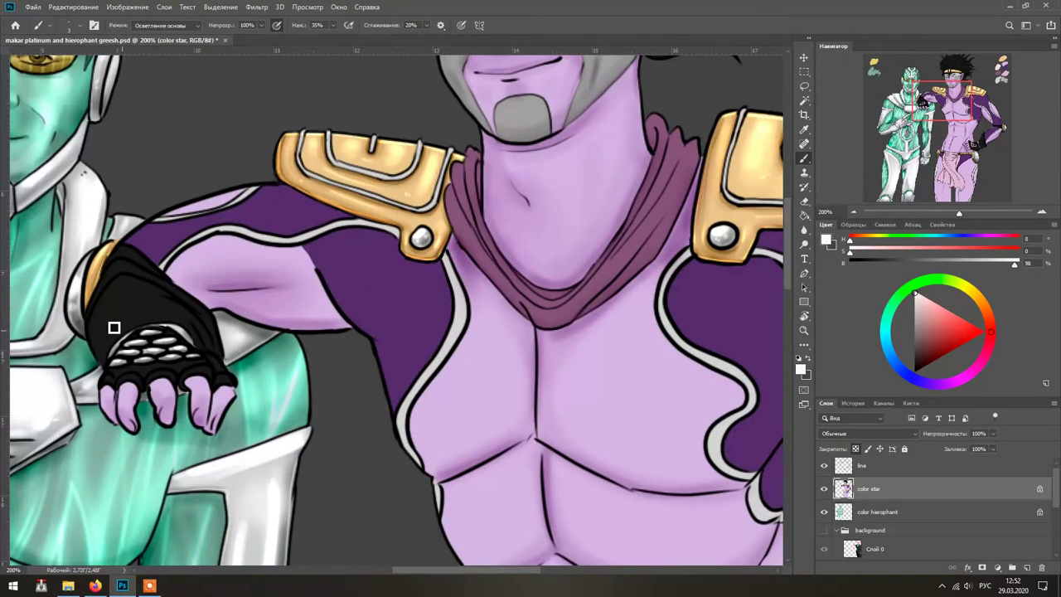
- Shade the silver trims of both shoulder pads and the upper sleeves in grey with a Multiply brush
scroll(158, 353, "up", 6)
scroll(440, 178, "right", 2)
key("alt+shift+m")
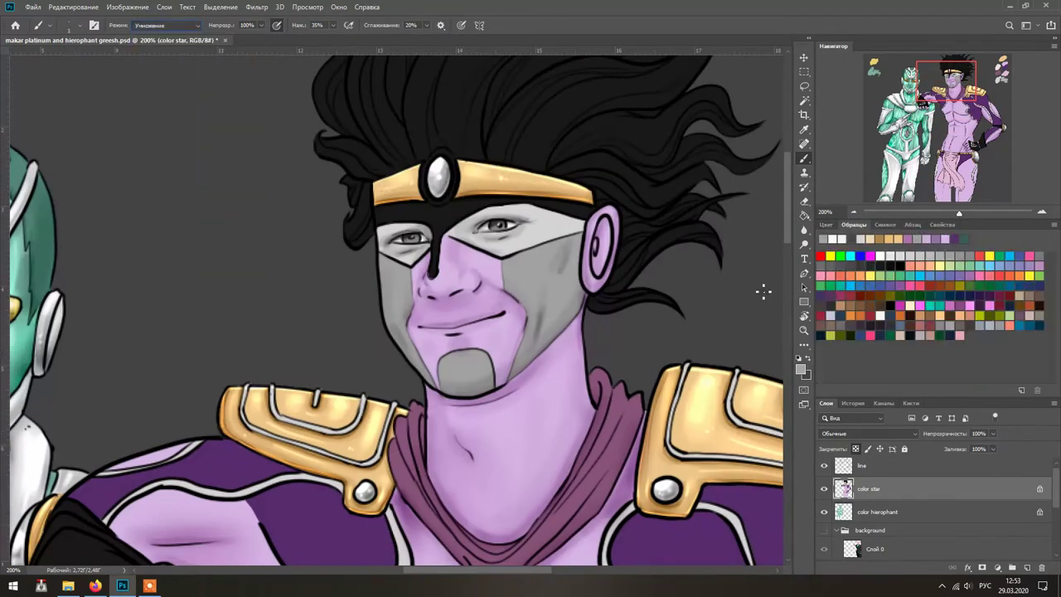
scroll(729, 315, "down", 2)
scroll(729, 315, "right", 1)
scroll(630, 348, "down", 1)
scroll(630, 348, "right", 4)
mouse_move(568, 348)
left_mouse_down()
mouse_move(510, 344)
mouse_move(605, 279)
mouse_move(675, 351)
left_mouse_up()
scroll(488, 316, "left", 6)
mouse_move(357, 308)
left_mouse_down()
mouse_move(465, 278)
mouse_move(442, 270)
left_mouse_up()
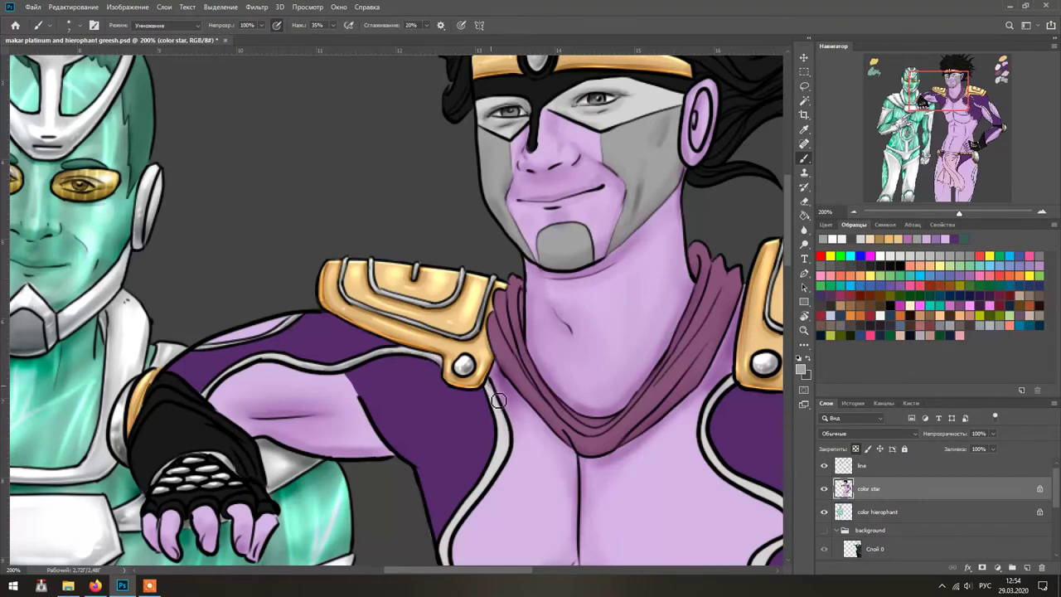
- Shade the silver trims along the purple figure's chest and bent arm in grey with the Multiply brush
scroll(543, 508, "down", 3)
scroll(543, 508, "left", 1)
mouse_move(543, 509)
left_mouse_down()
mouse_move(294, 426)
mouse_move(246, 426)
mouse_move(300, 327)
left_mouse_up()
scroll(555, 431, "down", 3)
scroll(555, 431, "left", 2)
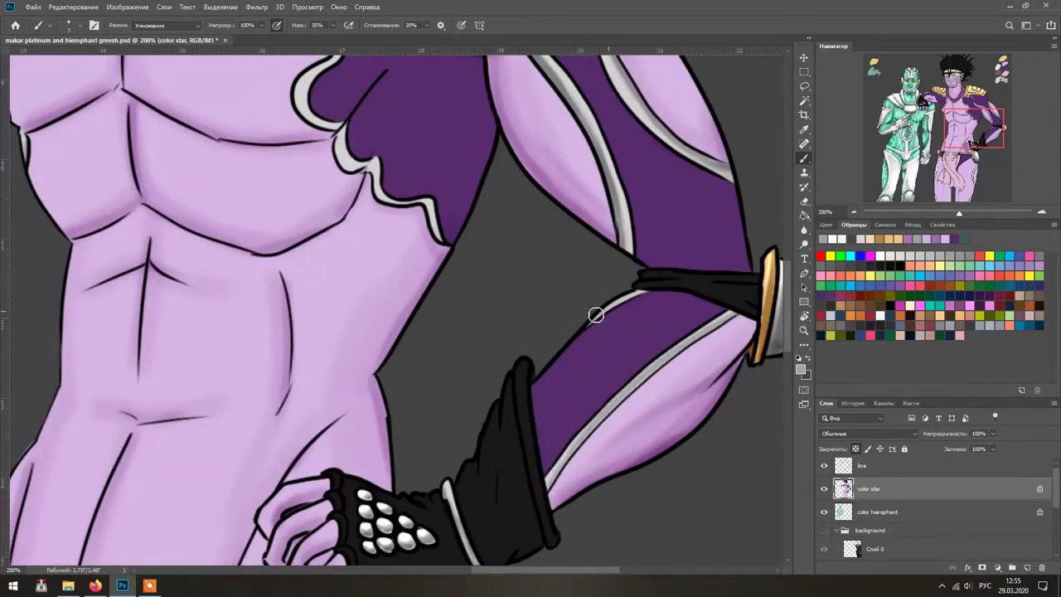
- Continue the grey Multiply shading on the silver trims of the forearm and both thighs
scroll(597, 310, "up", 3)
mouse_move(439, 256)
left_mouse_down()
mouse_move(514, 400)
mouse_move(531, 405)
left_mouse_up()
scroll(563, 387, "down", 6)
scroll(563, 387, "left", 2)
left_click_drag(547, 222, 503, 377)
scroll(502, 381, "down", 3)
scroll(360, 152, "up", 3)
scroll(360, 151, "left", 3)
mouse_move(360, 151)
left_mouse_down()
mouse_move(325, 365)
mouse_move(362, 159)
left_mouse_up()
scroll(363, 159, "up", 10)
- Highlight the silver trims of the shoulder pads, chest and arms in white with a thin Color Dodge brush
left_click(166, 25)
left_click(165, 148)
left_click_drag(359, 222, 336, 207)
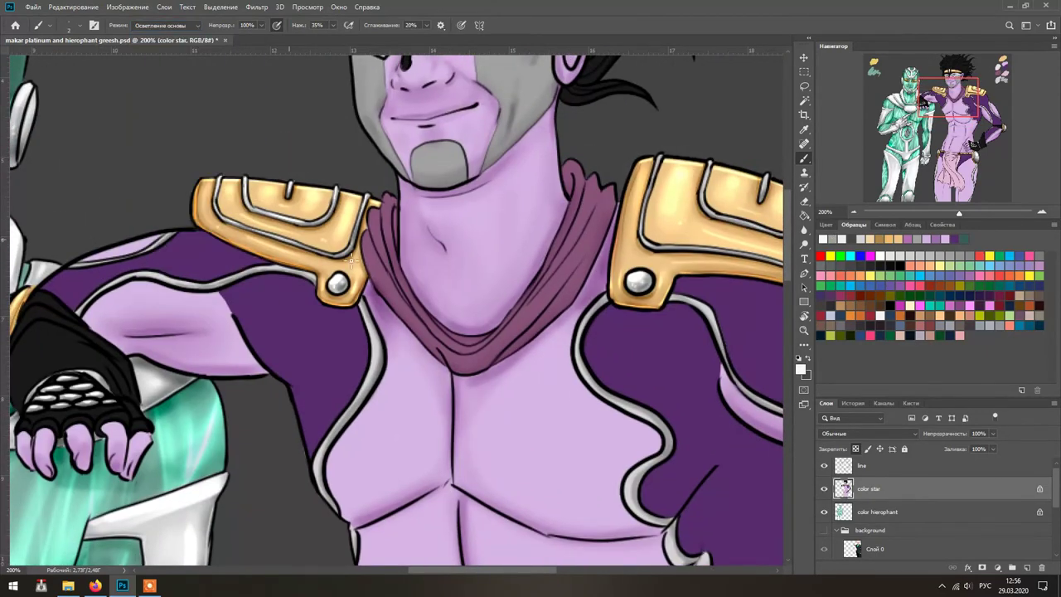
scroll(375, 332, "up", 2)
scroll(436, 323, "right", 5)
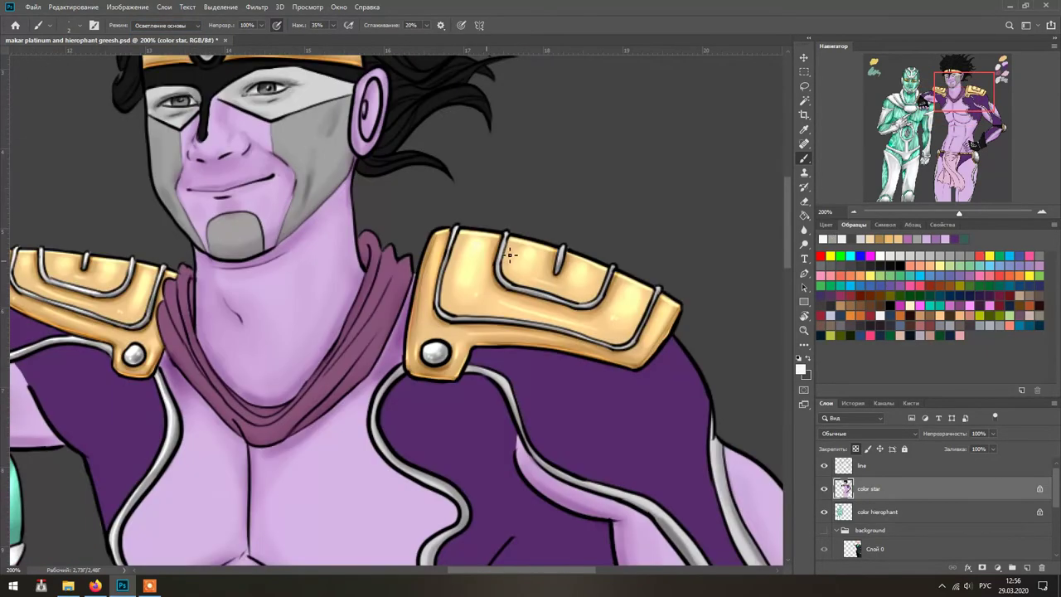
scroll(465, 323, "down", 6)
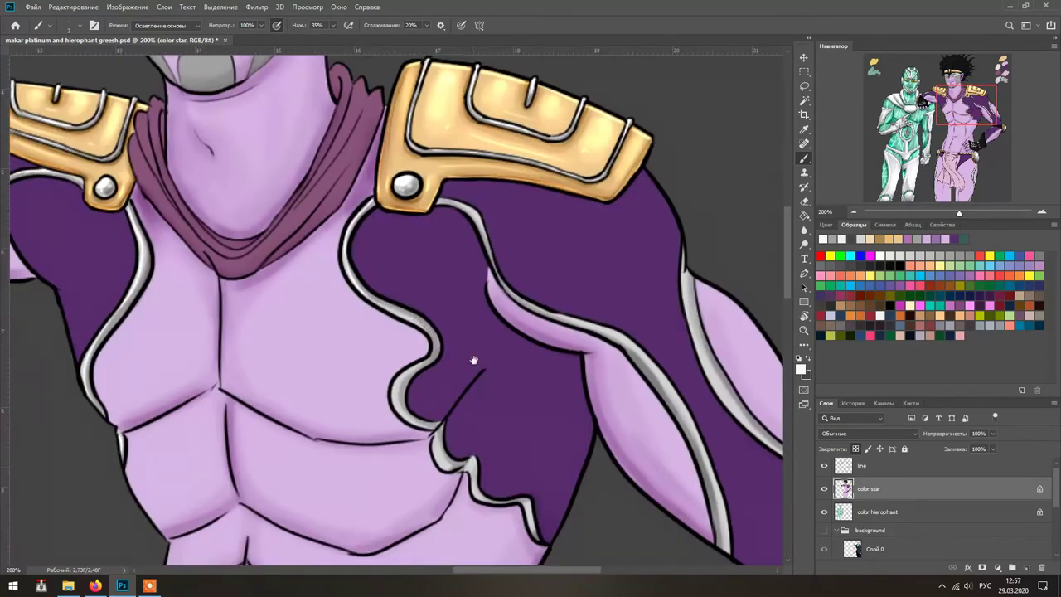
scroll(563, 251, "down", 10)
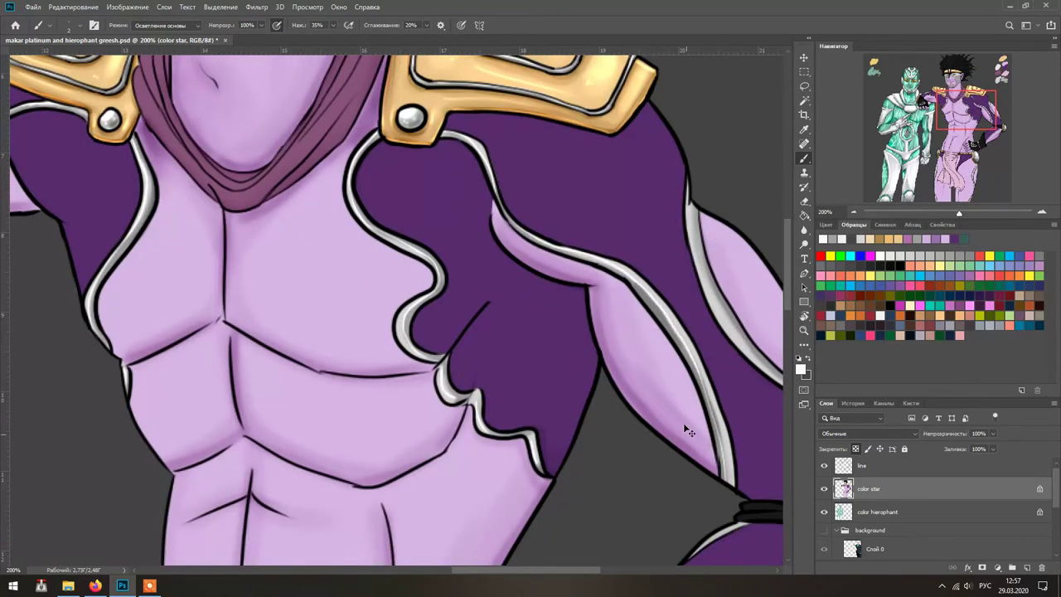
scroll(522, 393, "up", 8)
scroll(521, 393, "left", 3)
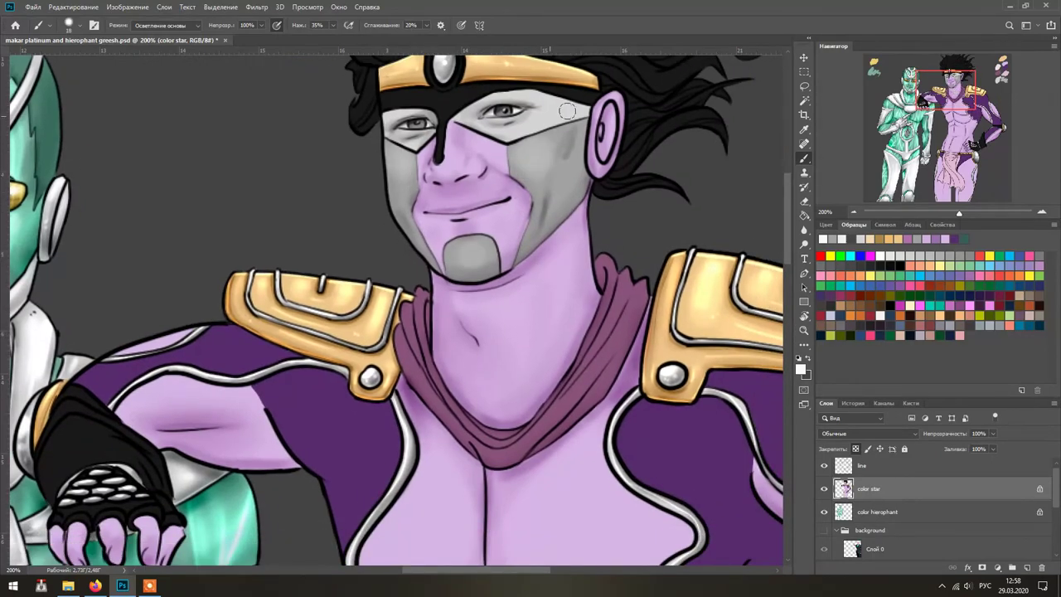
- Add white Color Dodge highlights to the face mask around the eyes and to the silver thigh trims
left_click_drag(555, 120, 570, 176)
scroll(491, 420, "down", 12)
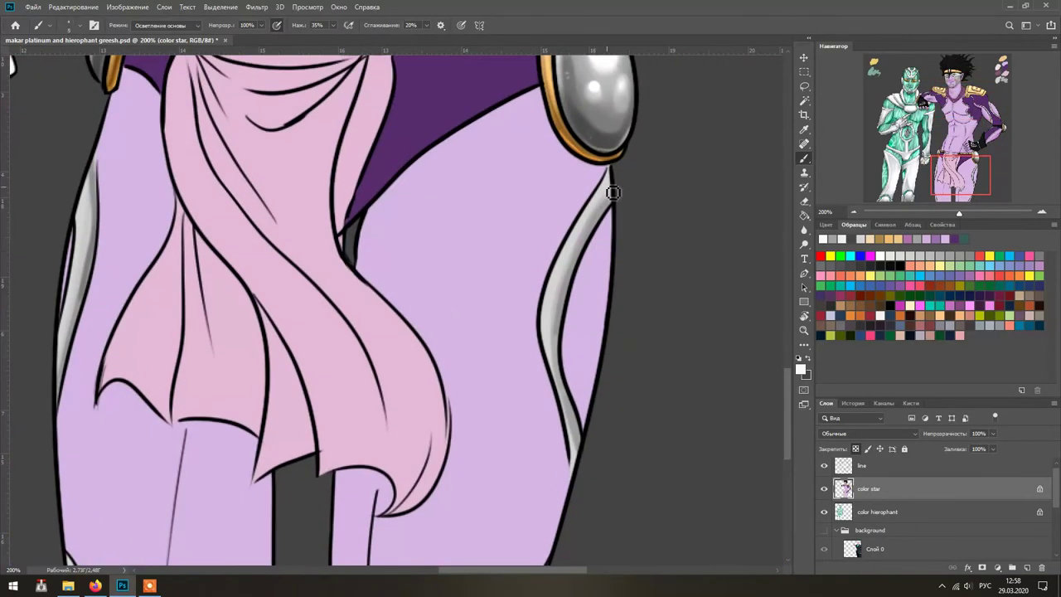
scroll(586, 360, "up", 3)
scroll(638, 311, "up", 10)
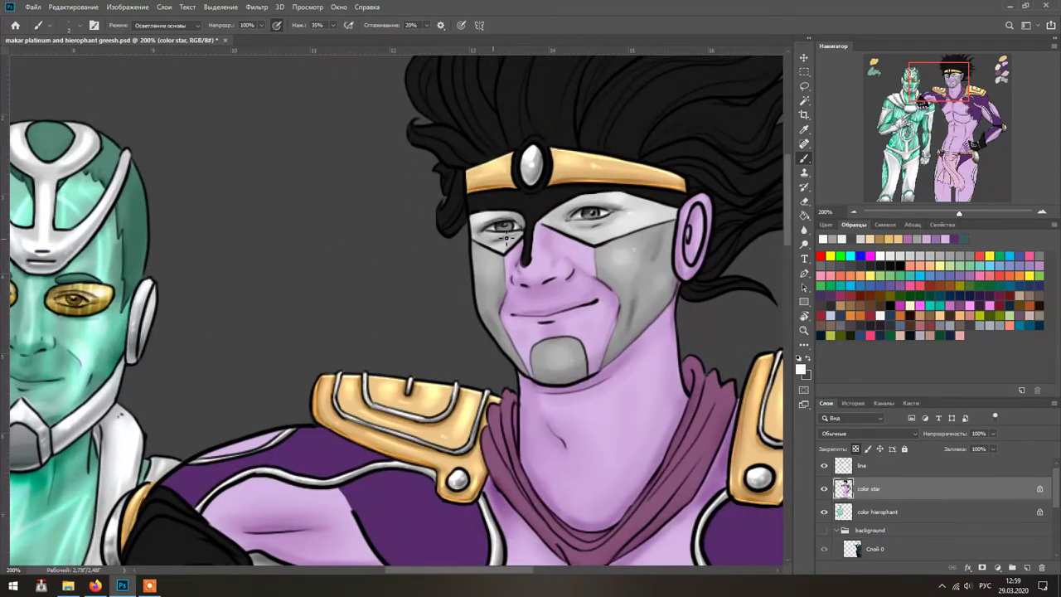
key("ctrl+0")
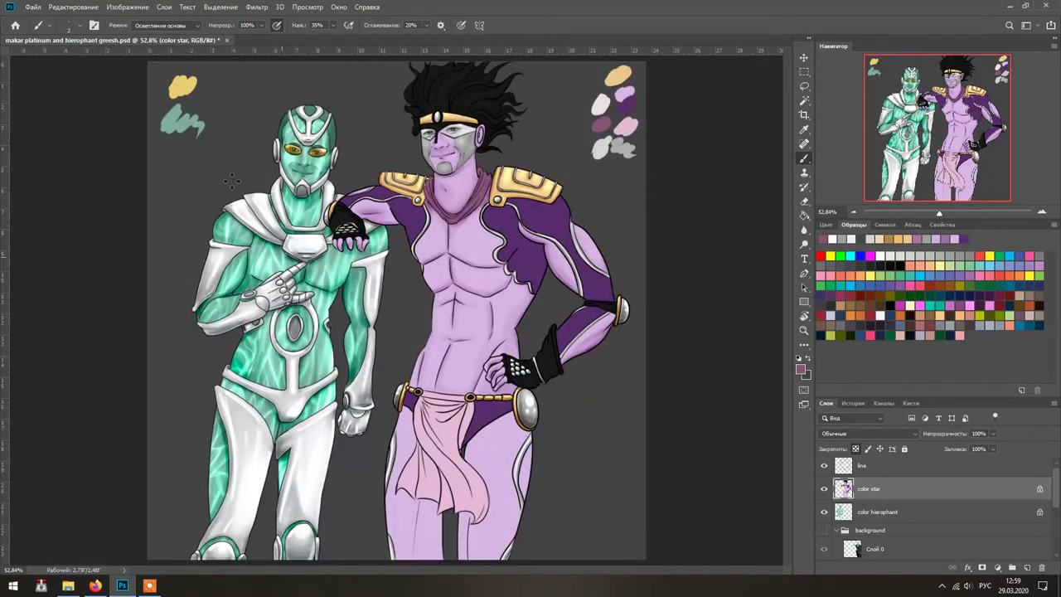
- Shade the folds of the plum scarf with a Multiply brush in dark purple tones (H 304 and 291, S 43, B 42)
key("shift+alt+m")
key("F6")
scroll(485, 207, "up", 5)
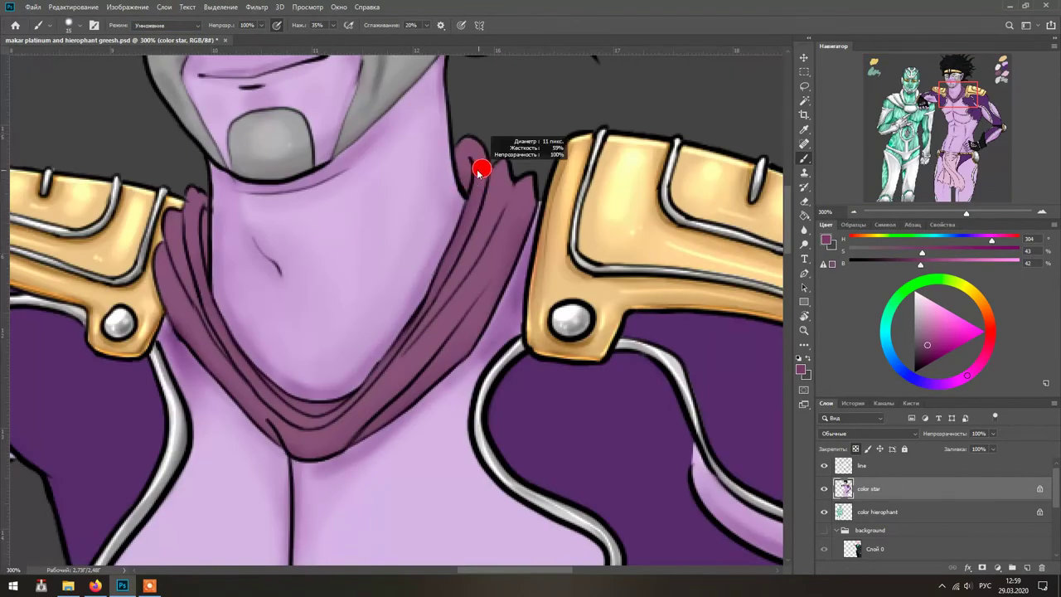
mouse_move(462, 144)
left_mouse_down()
mouse_move(308, 400)
mouse_move(207, 217)
mouse_move(311, 407)
mouse_move(210, 344)
mouse_move(497, 265)
mouse_move(327, 426)
mouse_move(272, 439)
mouse_move(426, 376)
left_mouse_up()
mouse_move(550, 191)
left_mouse_down()
mouse_move(210, 306)
mouse_move(289, 432)
left_mouse_up()
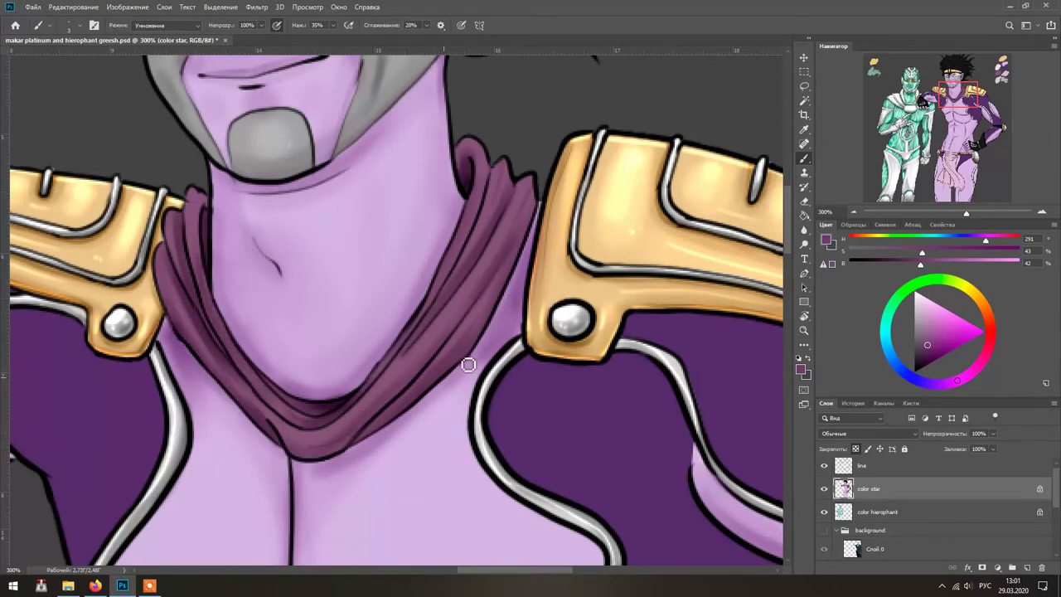
scroll(469, 365, "down", 5)
- Start broad skin shadows on the purple figure's abdomen, arm and thighs with a lilac Multiply brush (H 272, S 39, B 81)
key("ctrl+0")
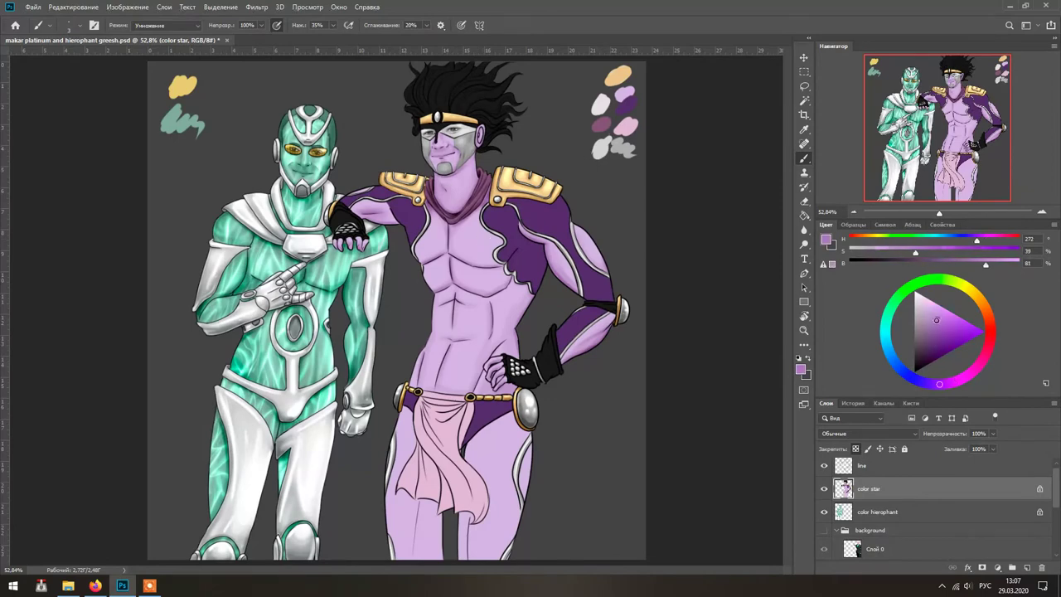
left_click_drag(498, 299, 480, 348)
left_click_drag(464, 307, 440, 381)
left_click_drag(563, 249, 581, 274)
mouse_move(414, 506)
left_mouse_down()
mouse_move(398, 543)
mouse_move(514, 456)
left_mouse_up()
left_click_drag(498, 506, 465, 431)
left_click_drag(469, 514, 477, 440)
- Deepen the skin shadows on the lower abdomen and both thighs in a darker purple (H 272, S 38, B 67)
scroll(493, 552, "up", 3)
mouse_move(452, 379)
left_mouse_down()
mouse_move(464, 323)
mouse_move(477, 321)
mouse_move(461, 332)
left_mouse_up()
left_click_drag(558, 356, 544, 498)
mouse_move(446, 556)
left_mouse_down()
mouse_move(438, 483)
mouse_move(485, 466)
left_mouse_up()
left_click_drag(389, 489, 341, 456)
left_click_drag(394, 564, 389, 485)
left_click_drag(351, 552, 348, 458)
mouse_move(296, 510)
left_mouse_down()
mouse_move(329, 286)
mouse_move(336, 348)
left_mouse_up()
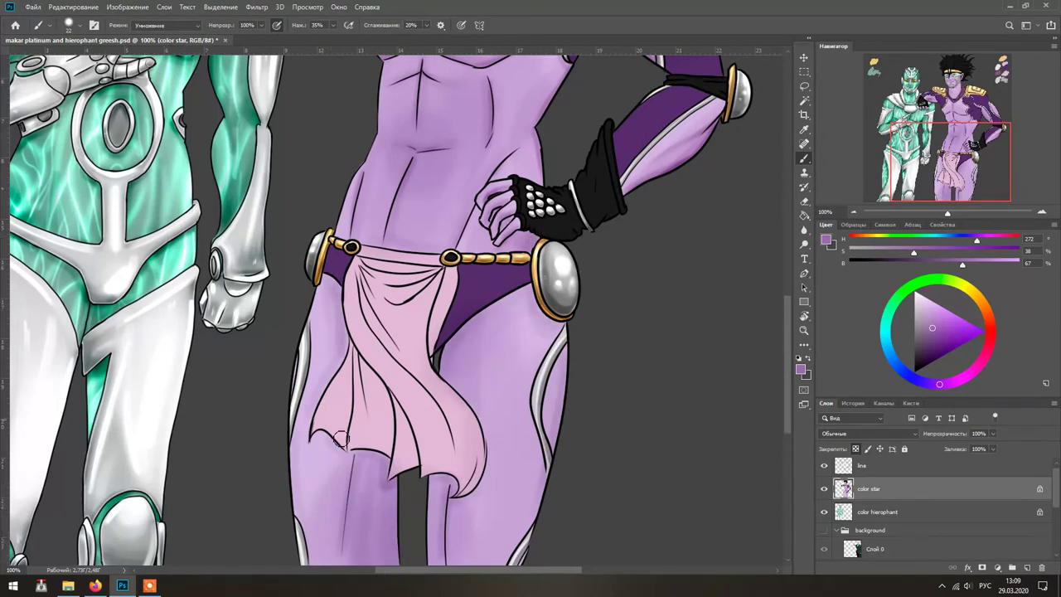
- Shade the outer edges of both thighs and the skin around and below the pink loincloth with the Multiply brush
left_click_drag(572, 353, 535, 545)
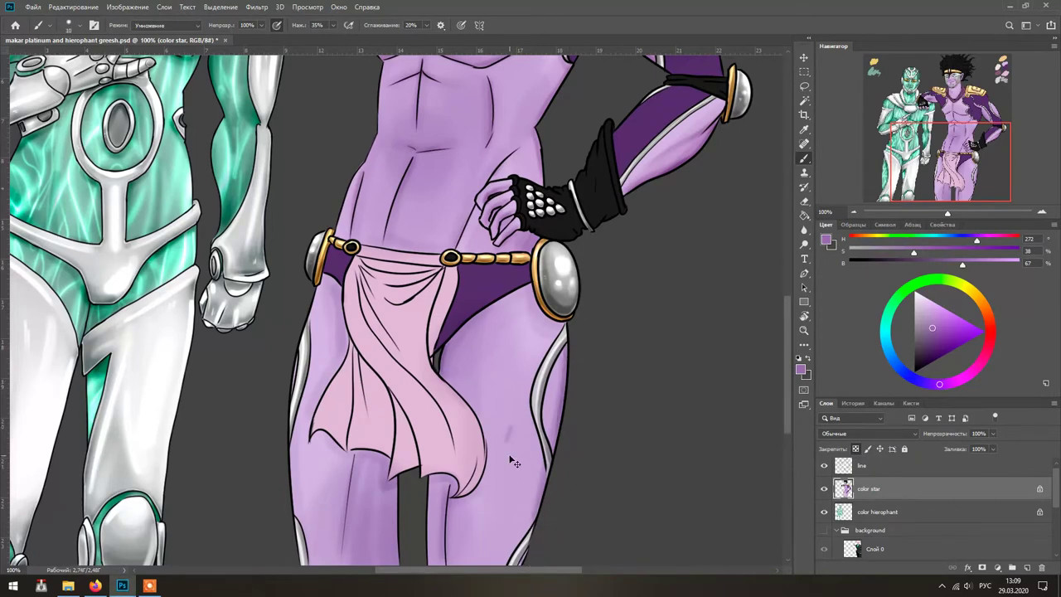
scroll(477, 425, "down", 2)
left_click_drag(412, 416, 423, 501)
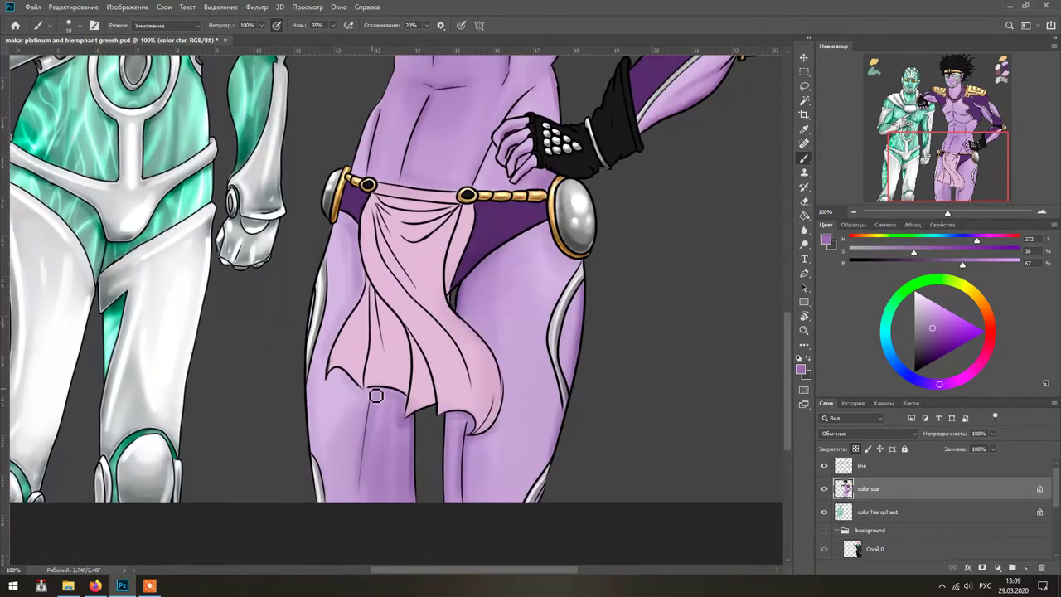
left_click_drag(333, 286, 319, 365)
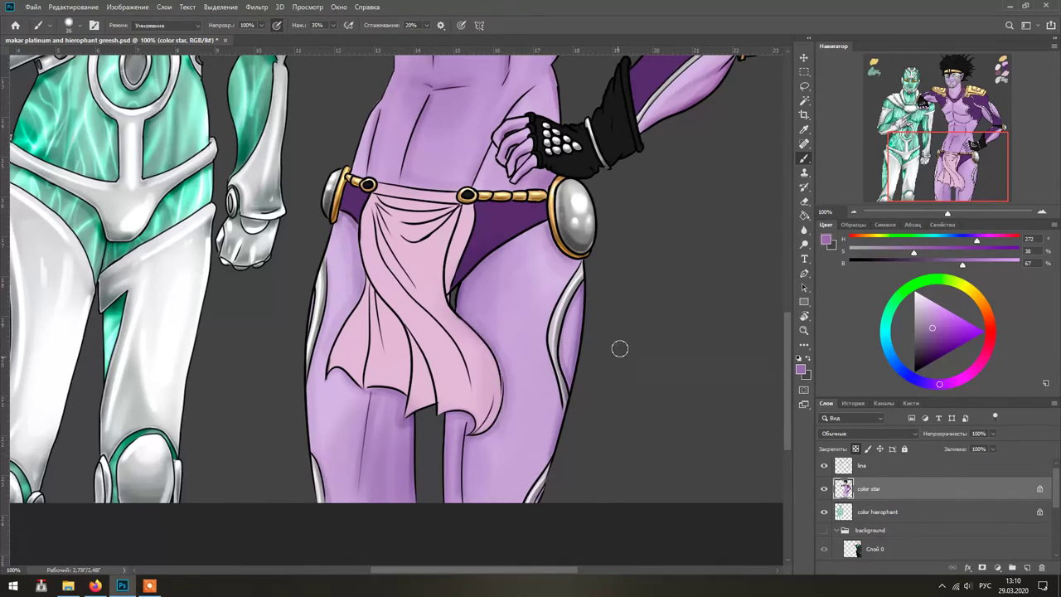
left_click_drag(497, 269, 460, 344)
left_click_drag(452, 489, 470, 432)
mouse_move(384, 446)
left_mouse_down()
mouse_move(340, 497)
mouse_move(357, 390)
left_mouse_up()
left_click_drag(501, 257, 472, 332)
- Deepen the purple Multiply shadows on the abdomen, chest muscles and bent arm, varying the brush size
scroll(572, 313, "up", 10)
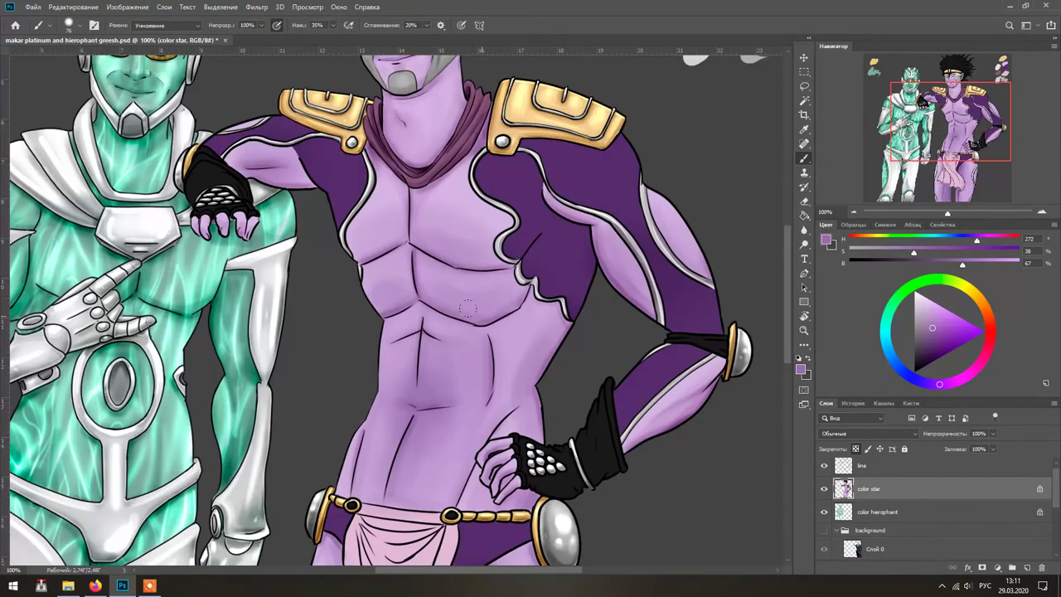
scroll(592, 415, "down", 2)
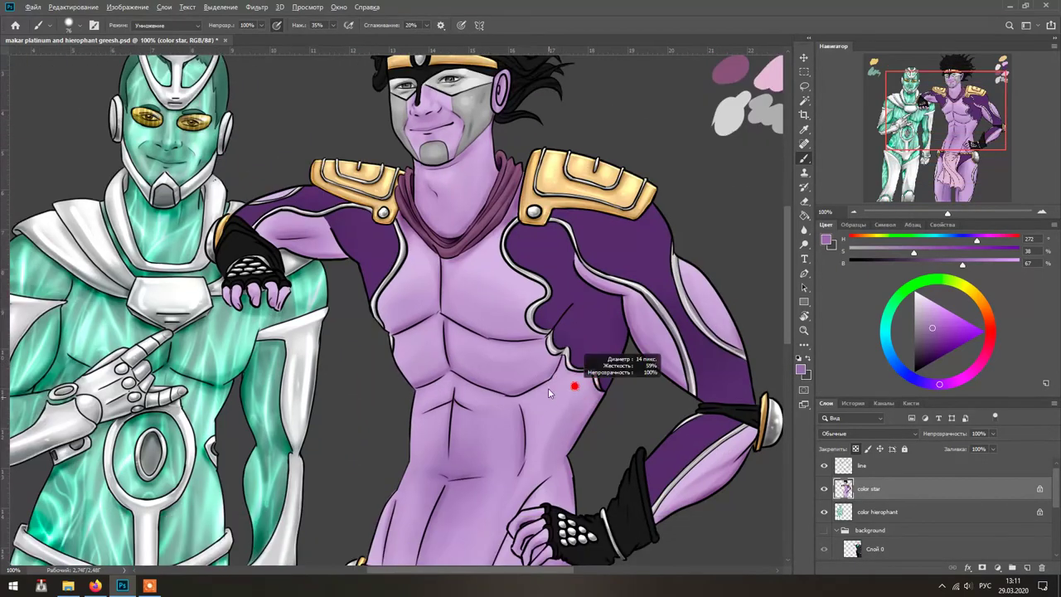
scroll(456, 446, "down", 2)
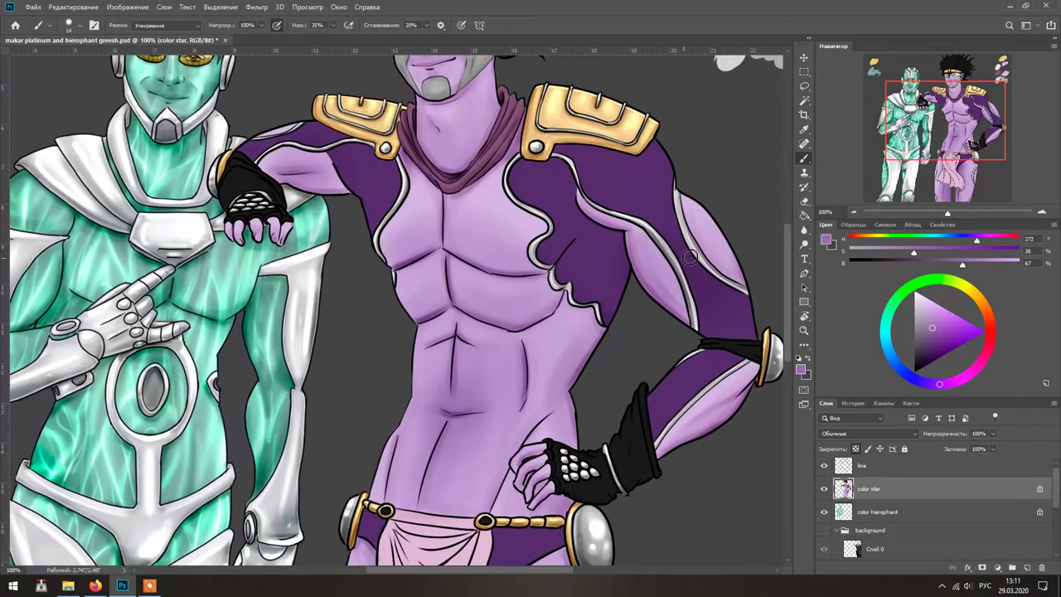
scroll(422, 402, "down", 6)
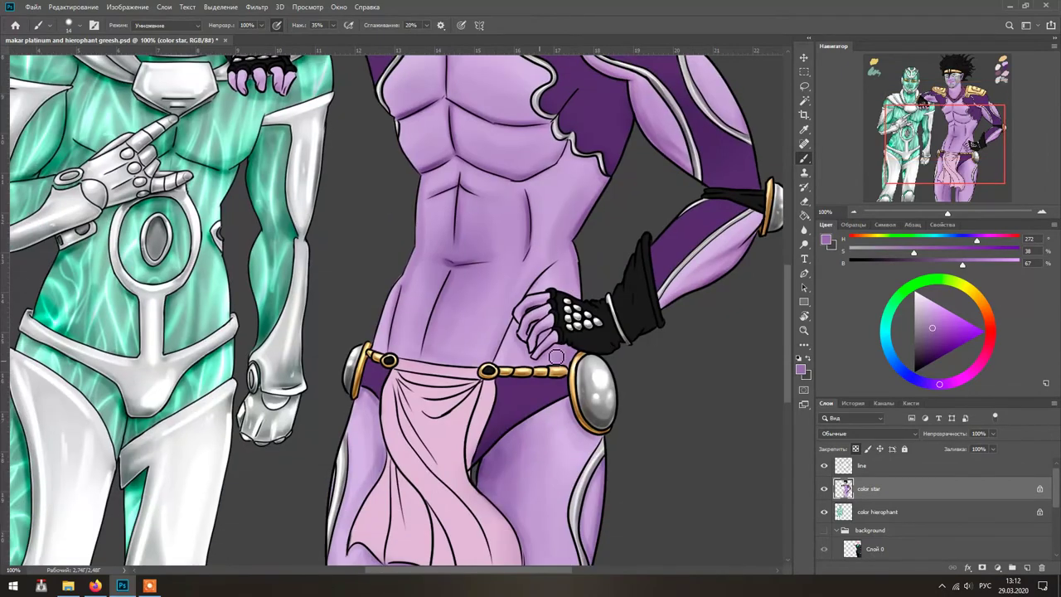
scroll(498, 419, "up", 5)
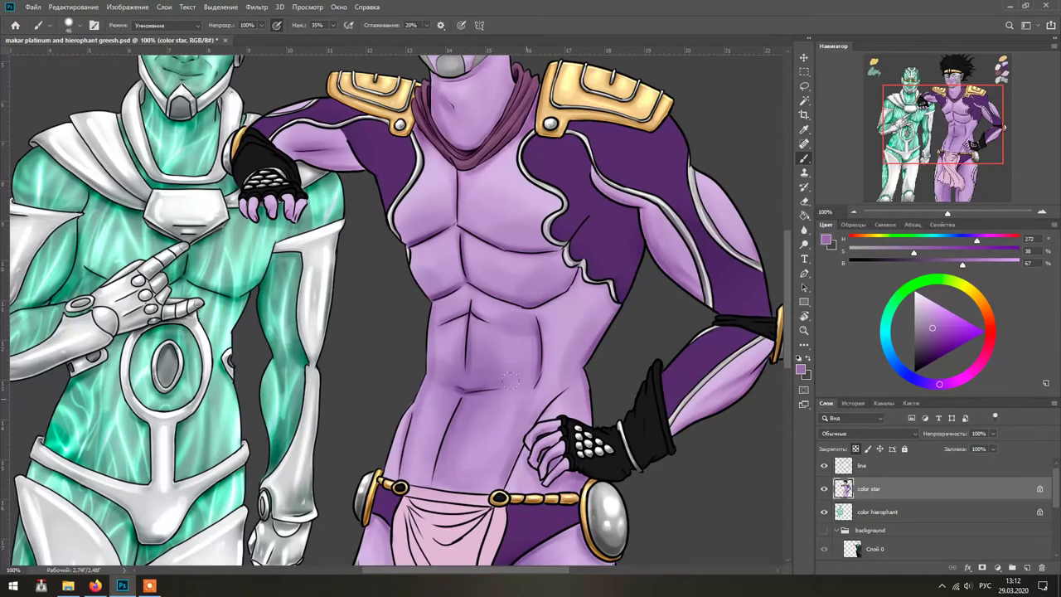
left_click_drag(638, 553, 642, 407)
scroll(643, 407, "up", 8)
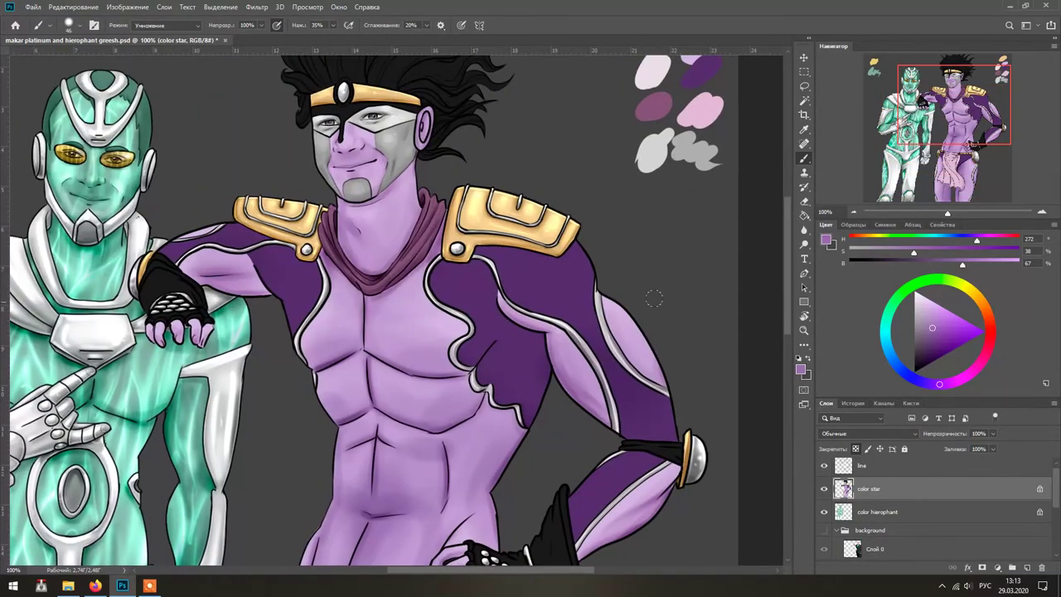
- Highlight the skin of the chest, ribs and abdomen with a Color Dodge brush in pale lilac (H 272, S 13, B 88)
scroll(617, 343, "left", 2)
scroll(498, 348, "down", 8)
scroll(456, 348, "up", 8)
key("shift+alt+d")
left_click(423, 348, "alt")
mouse_move(423, 348)
left_mouse_down()
mouse_move(389, 332)
mouse_move(514, 365)
left_mouse_up()
scroll(421, 346, "down", 5)
scroll(421, 346, "left", 1)
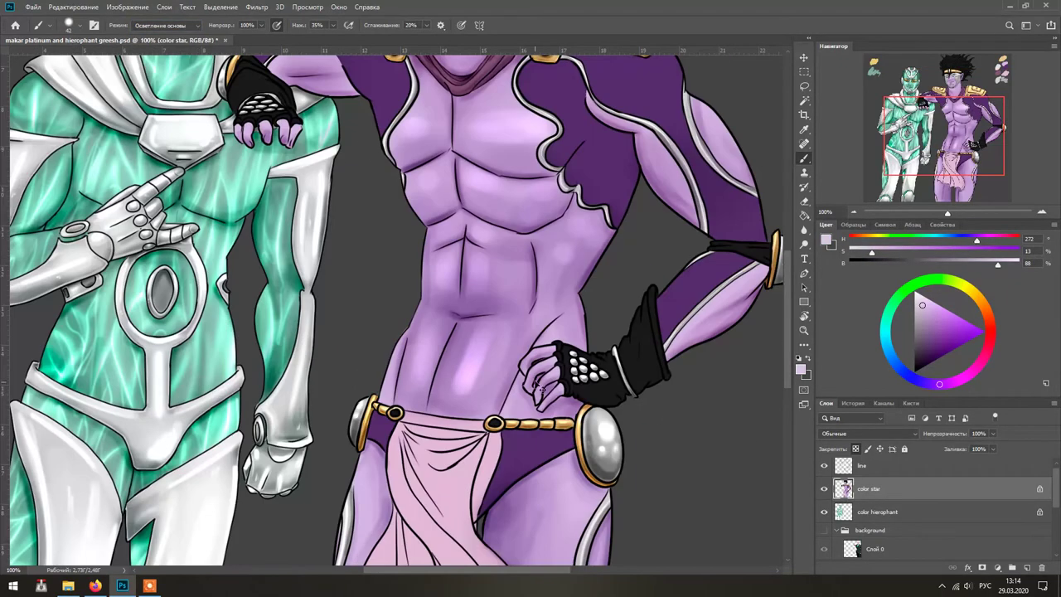
- Add pale lilac Color Dodge highlights to the skin of both thighs
scroll(569, 381, "down", 6)
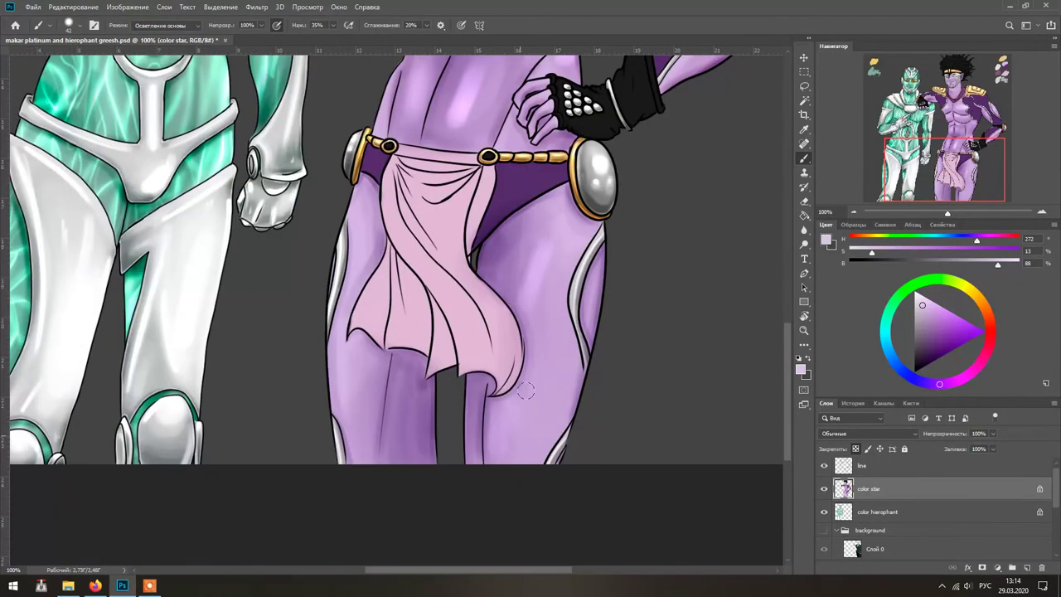
scroll(568, 357, "up", 6)
scroll(569, 356, "right", 1)
scroll(568, 357, "up", 2)
- Highlight the purple figure's arms, neck and face, including the grey cheek of the mask, in pale lilac
mouse_move(538, 294)
left_mouse_down()
mouse_move(486, 268)
mouse_move(506, 220)
mouse_move(398, 212)
mouse_move(473, 137)
left_mouse_up()
scroll(545, 171, "up", 5)
scroll(545, 170, "left", 3)
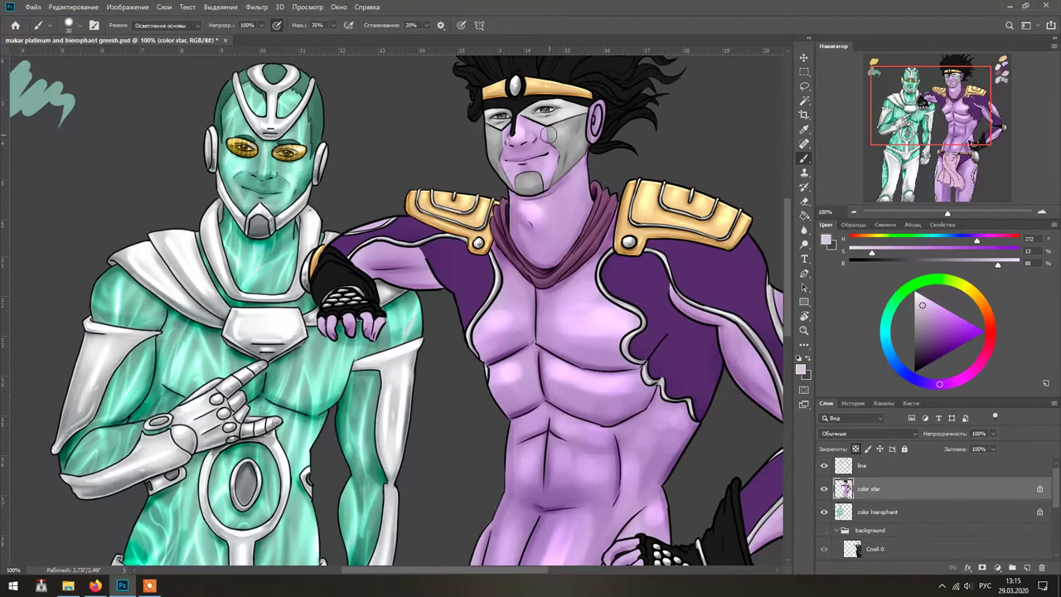
left_click_drag(555, 151, 553, 121)
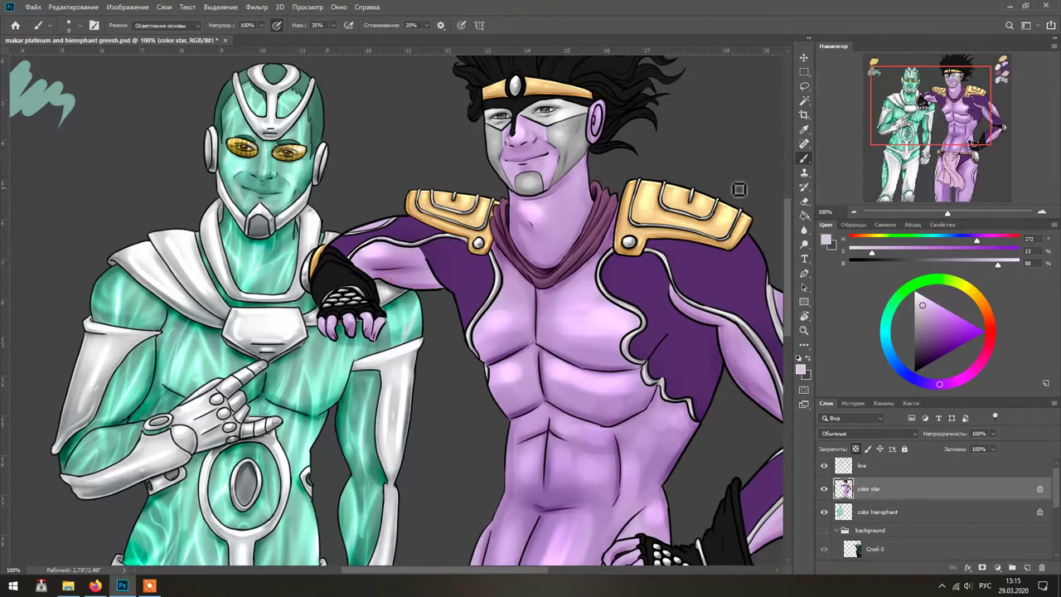
- Strengthen the pale lilac highlights on the thighs, bent arm, abdomen and neck with a medium Color Dodge brush
scroll(739, 189, "down", 5)
scroll(738, 189, "right", 3)
scroll(705, 315, "down", 2)
scroll(705, 315, "right", 2)
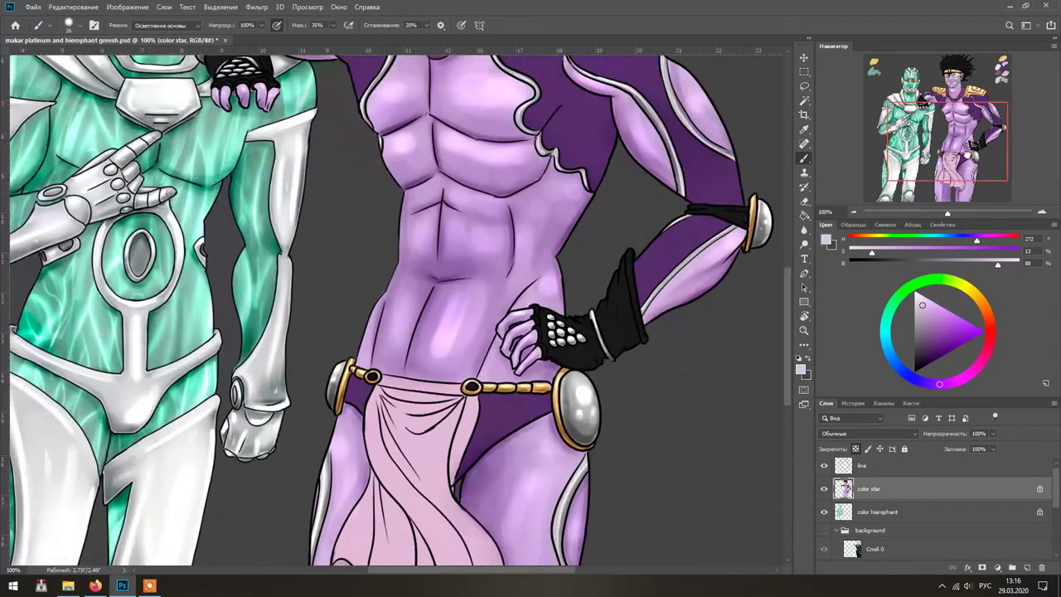
scroll(587, 434, "down", 3)
scroll(587, 434, "up", 2)
scroll(587, 434, "up", 3)
scroll(525, 241, "up", 1)
scroll(524, 242, "right", 1)
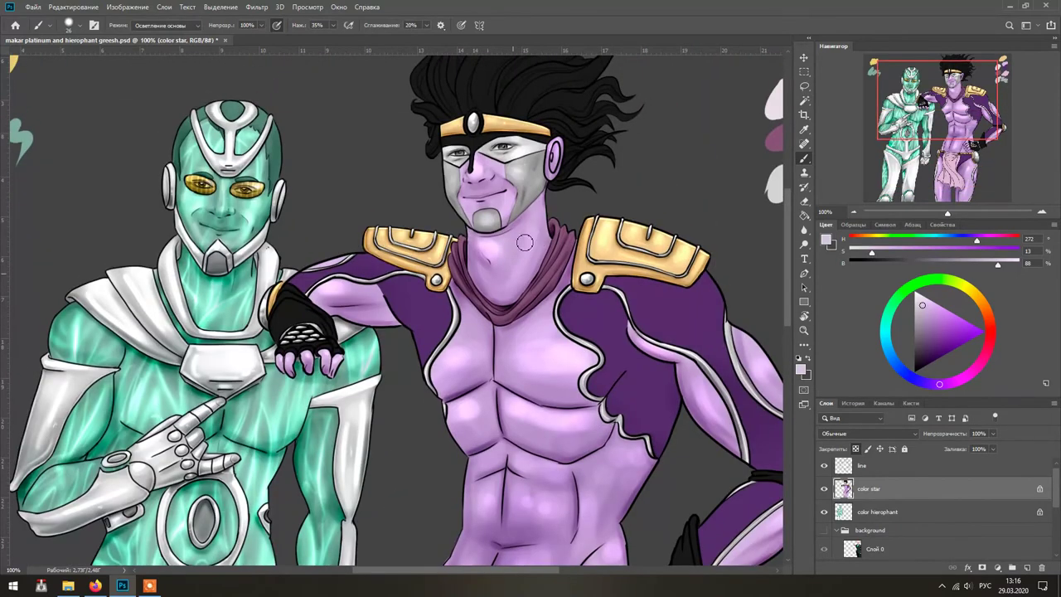
- Add smaller pale lilac highlights to the abdominal muscles and the bent forearm with a reduced Color Dodge brush
scroll(345, 312, "down", 2)
scroll(346, 312, "left", 1)
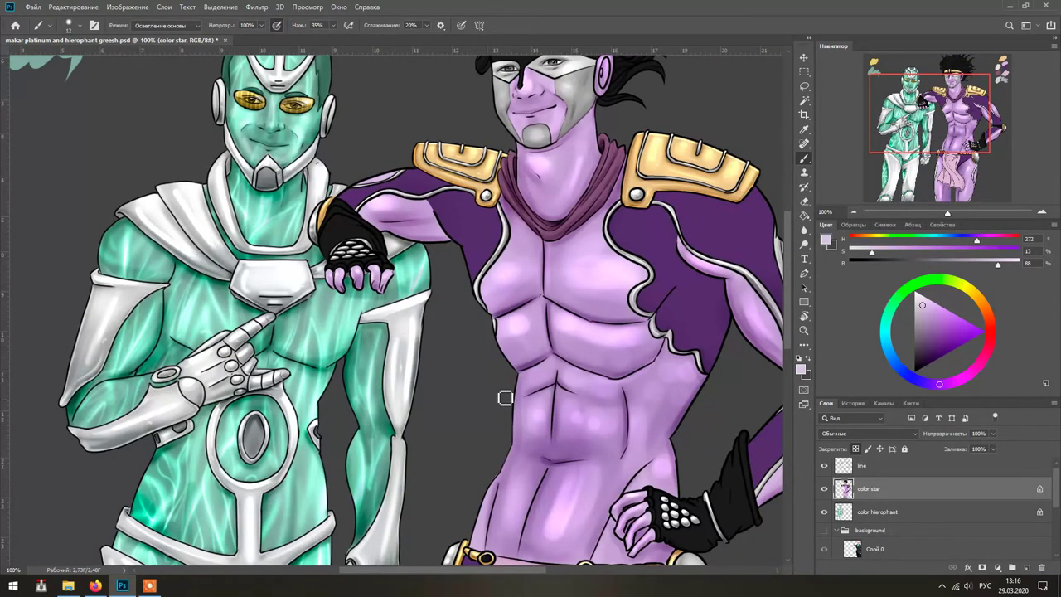
scroll(727, 374, "down", 2)
scroll(727, 374, "right", 2)
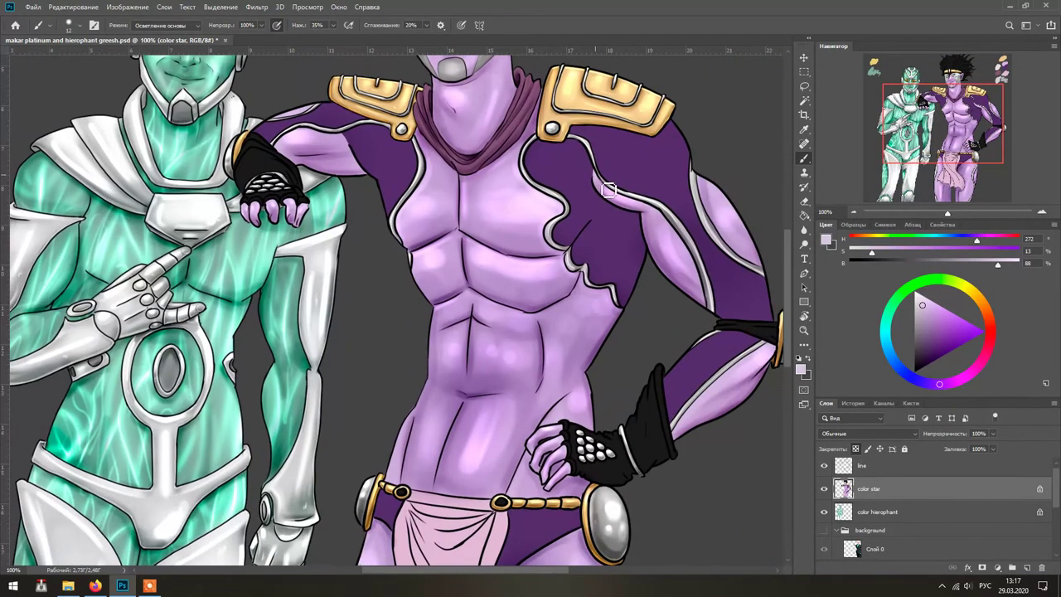
left_click_drag(740, 370, 688, 441)
scroll(634, 508, "down", 3)
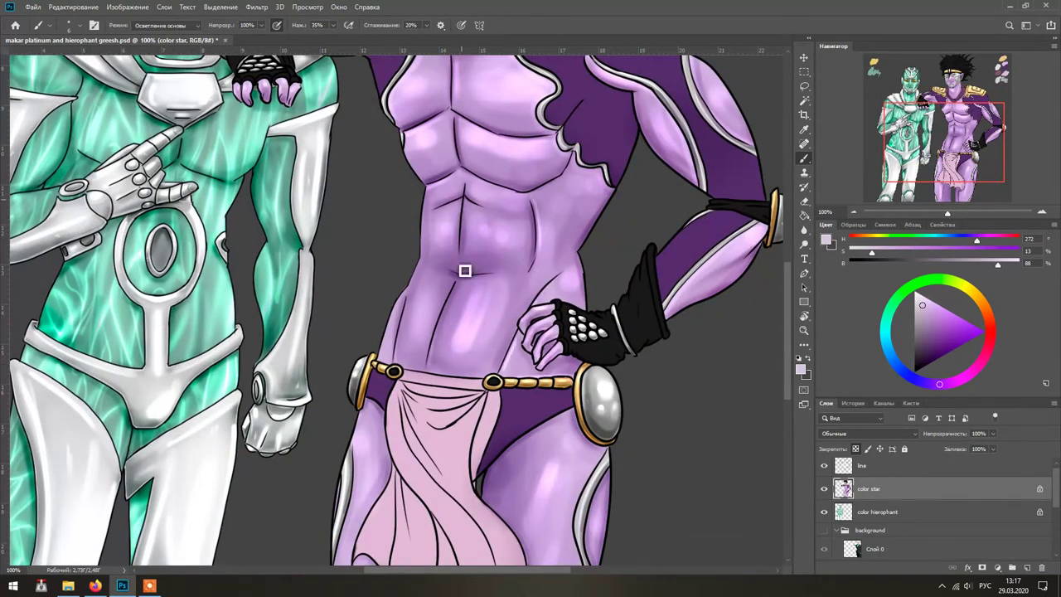
- Shade the dark purple suit on the purple figure's chest, shoulders and resting arm in deep purple with a Multiply brush
scroll(583, 563, "down", 4)
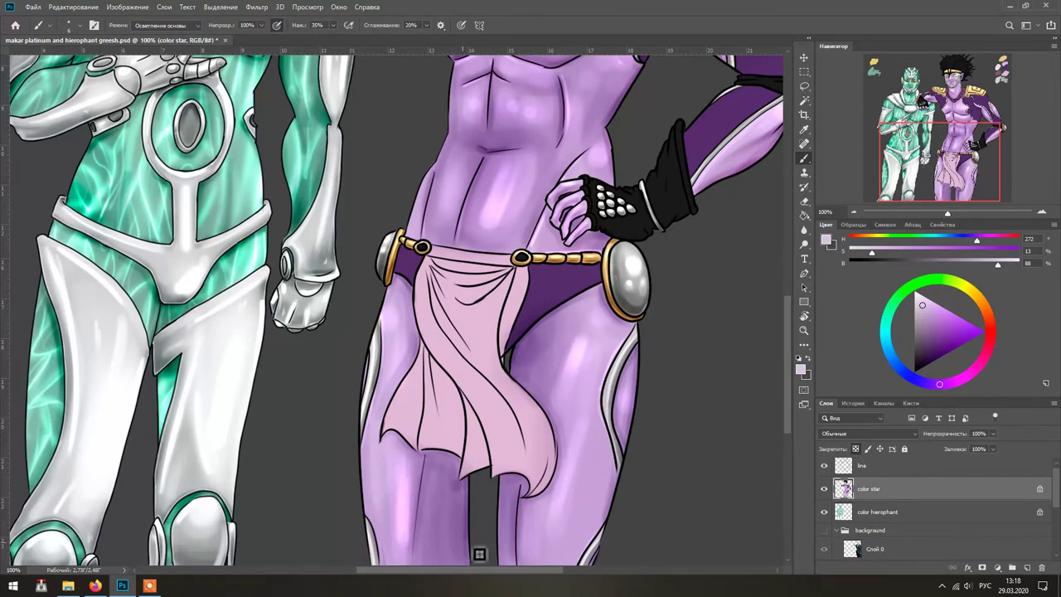
scroll(480, 555, "up", 10)
key("shift+alt+m")
left_click_drag(641, 353, 672, 419)
left_click_drag(713, 267, 603, 284)
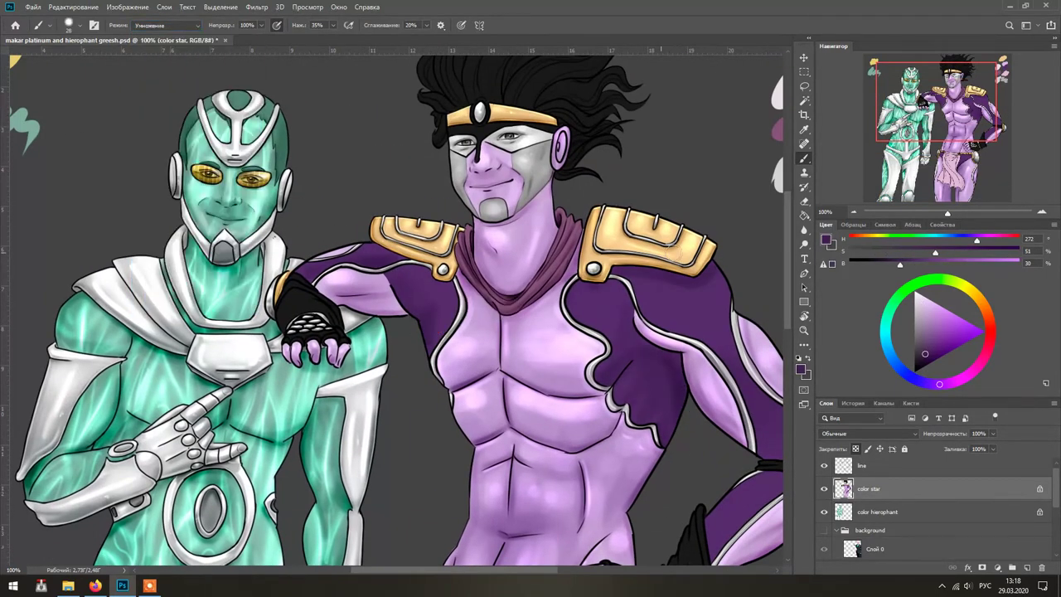
left_click_drag(773, 305, 321, 243)
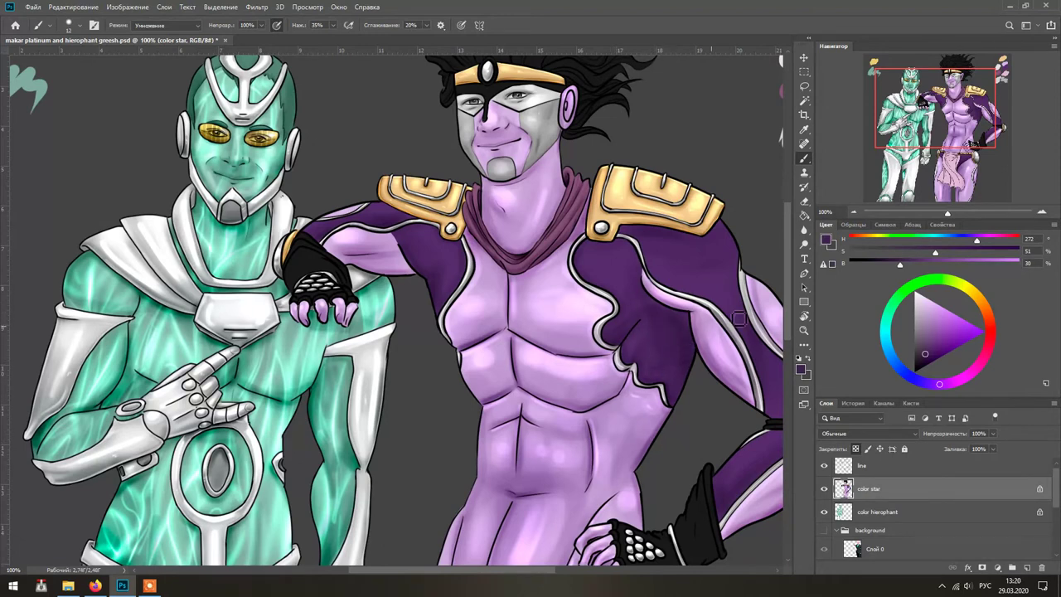
- Continue the deep purple Multiply shading on the suit's side, bent sleeve and briefs
left_click_drag(683, 354, 593, 378)
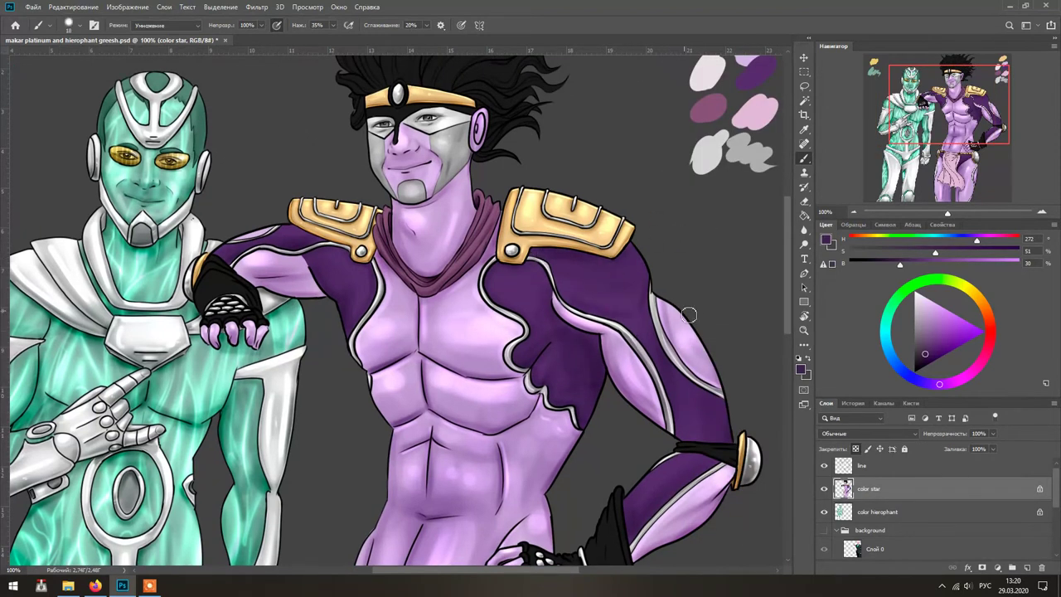
mouse_move(630, 274)
left_mouse_down()
mouse_move(581, 315)
mouse_move(523, 188)
left_mouse_up()
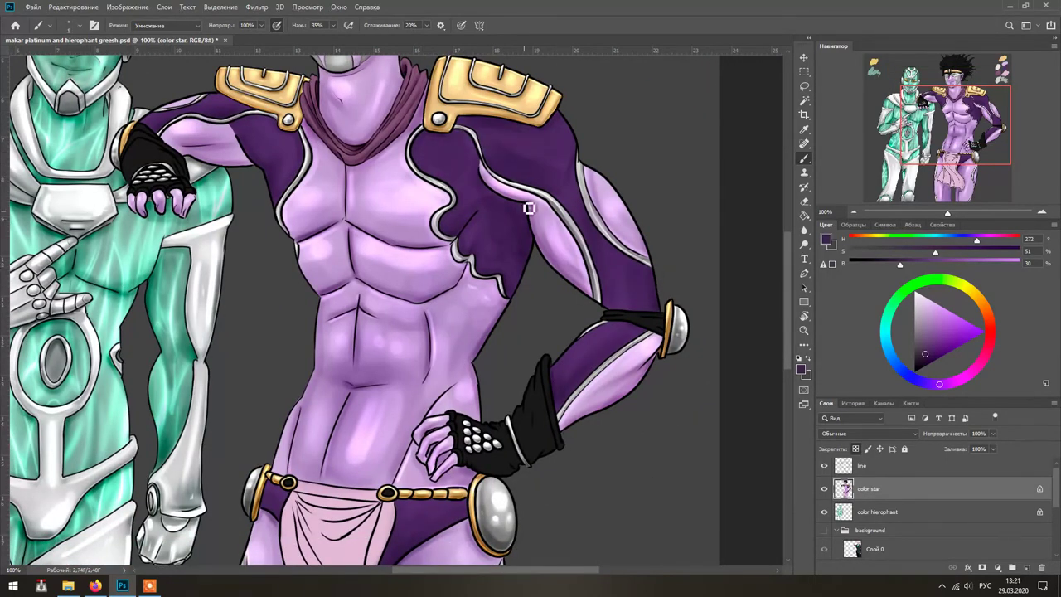
left_click_drag(575, 499, 654, 371)
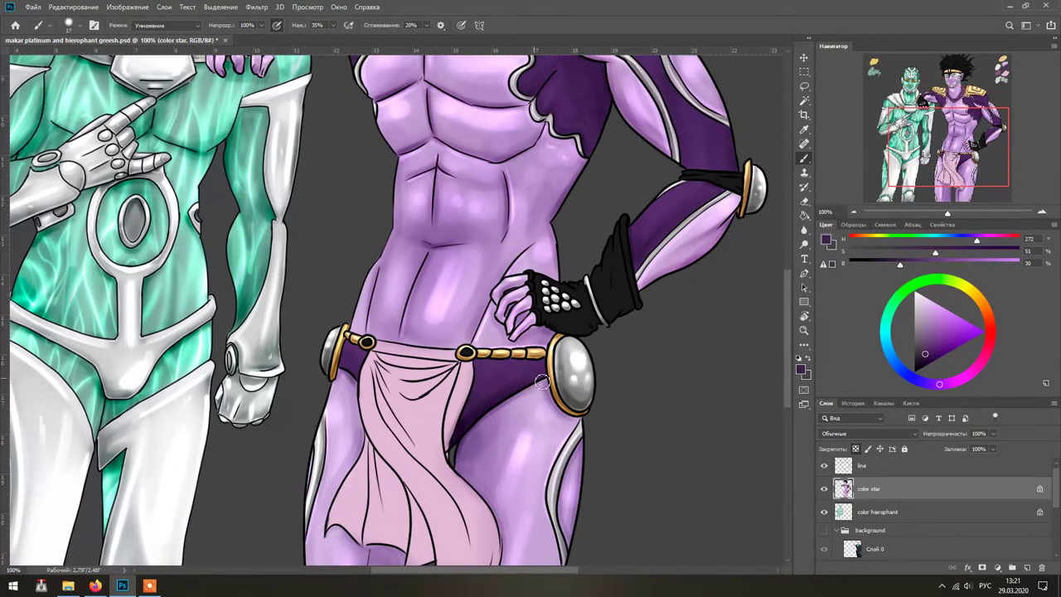
- Add lighter purple Color Dodge highlights to the dark suit on the chest side, shoulders and sleeves
scroll(653, 379, "up", 5)
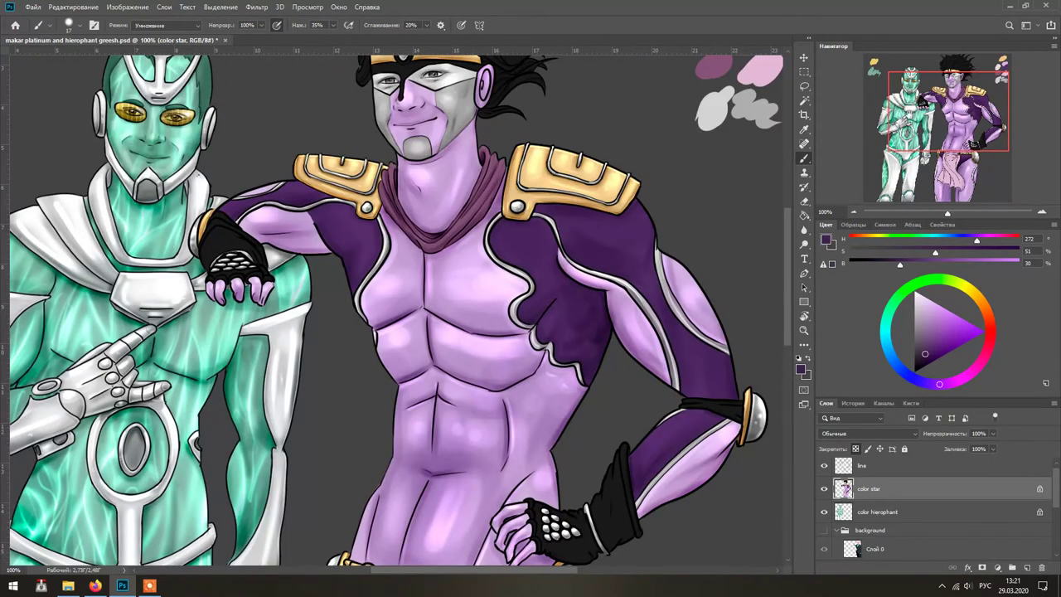
left_click(166, 25)
left_click(162, 133)
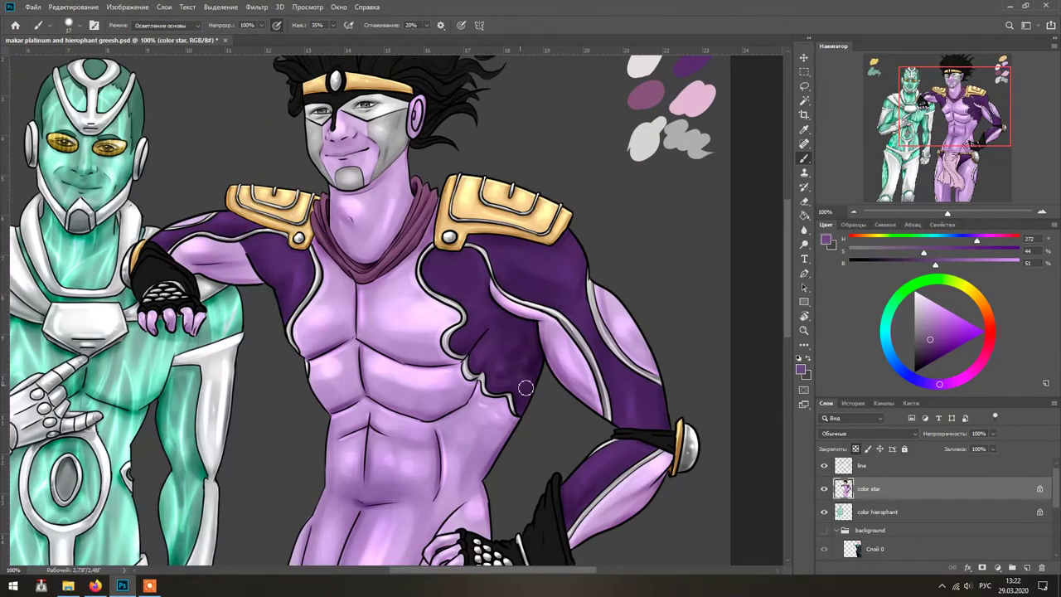
scroll(526, 388, "down", 6)
scroll(580, 332, "left", 2)
scroll(720, 466, "up", 7)
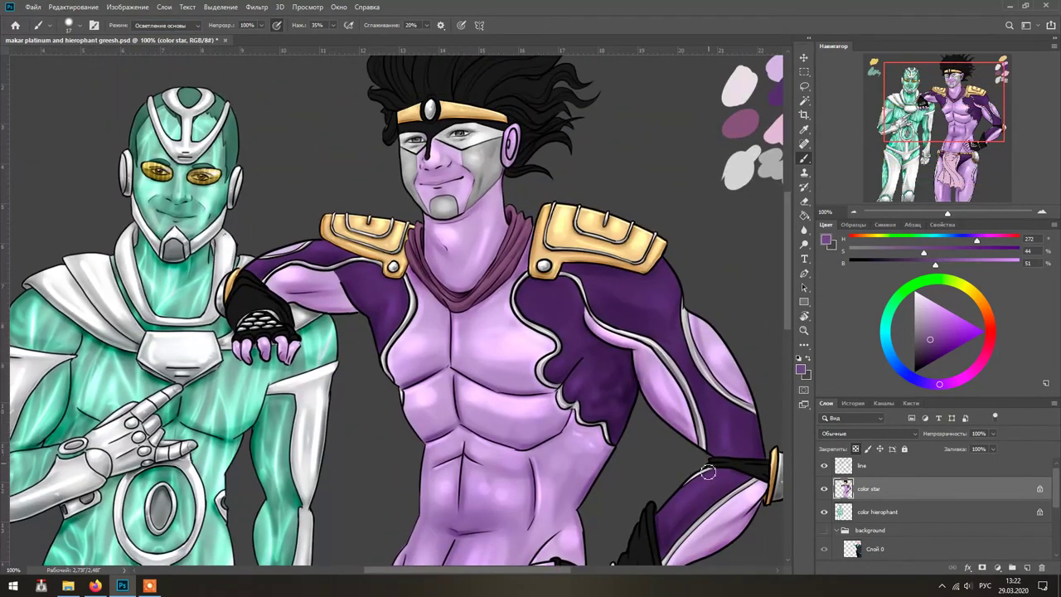
- Shade the folds of the pink loincloth in dusty mauve with a Multiply brush
scroll(708, 471, "down", 8)
scroll(708, 471, "left", 2)
left_click(539, 464, "alt")
left_click(166, 25)
left_click(162, 75)
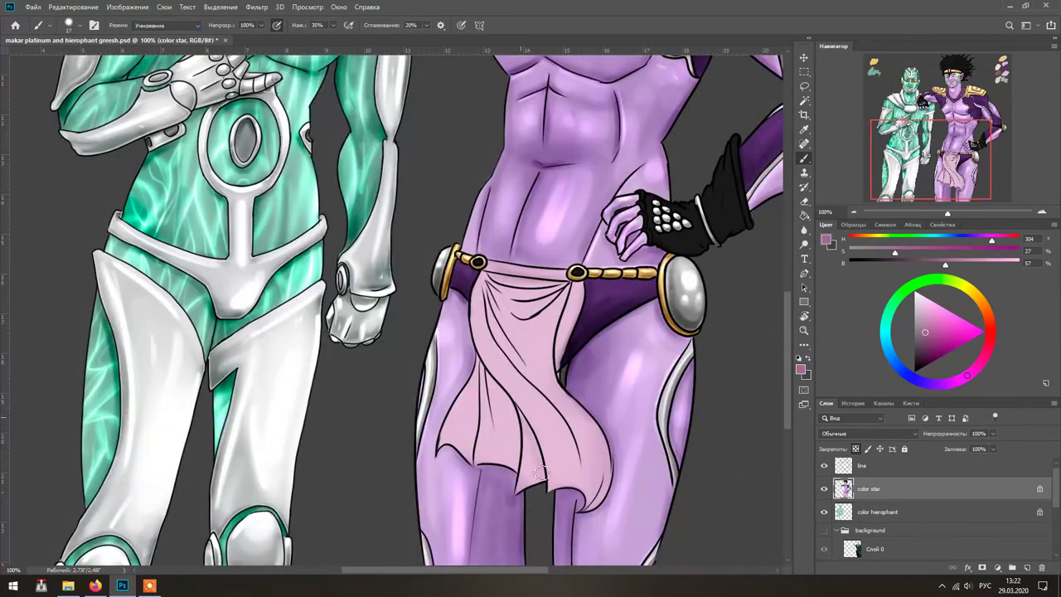
left_click_drag(540, 471, 495, 381)
left_click_drag(584, 510, 547, 393)
mouse_move(568, 315)
left_mouse_down()
mouse_move(510, 385)
mouse_move(530, 339)
mouse_move(568, 378)
left_mouse_up()
left_click_drag(597, 506, 580, 415)
left_click_drag(514, 473, 476, 373)
mouse_move(572, 307)
left_mouse_down()
mouse_move(520, 349)
mouse_move(551, 360)
left_mouse_up()
left_click_drag(539, 290, 522, 324)
left_click_drag(580, 481, 547, 349)
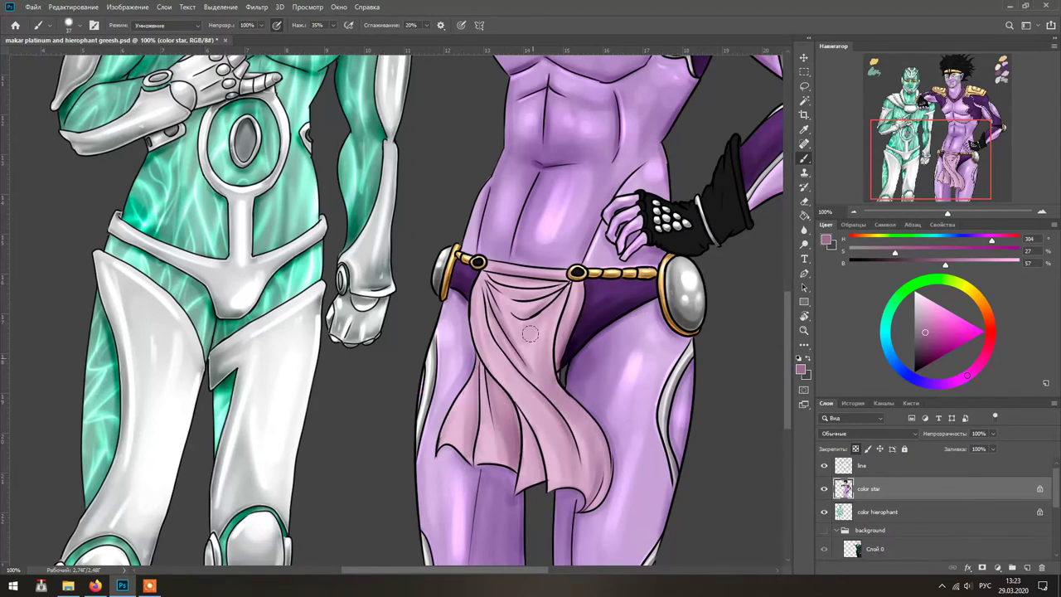
- Deepen the mauve shadows beneath the loincloth's waistband and between its folds using resized Multiply brushes
left_click_drag(547, 286, 506, 340)
right_click(546, 383, "alt")
left_click_drag(580, 481, 539, 365)
left_click_drag(518, 456, 485, 365)
right_click(547, 379, "alt")
left_click_drag(562, 333, 562, 369)
left_click_drag(547, 286, 502, 303)
left_click_drag(535, 344, 507, 381)
left_click_drag(547, 324, 497, 448)
- Highlight the raised folds of the loincloth in sampled pale pink with a Color Dodge brush
left_click(552, 514, "alt")
left_click(564, 402, "alt")
right_click(561, 406, "alt")
key("shift+alt+d")
left_click_drag(485, 298, 530, 415)
left_click_drag(547, 307, 510, 290)
left_click_drag(489, 382, 489, 448)
left_click_drag(605, 465, 524, 555)
- Strengthen the pale pink highlights along the loincloth's long folds and hem with a resized Color Dodge brush
right_click(569, 403, "alt")
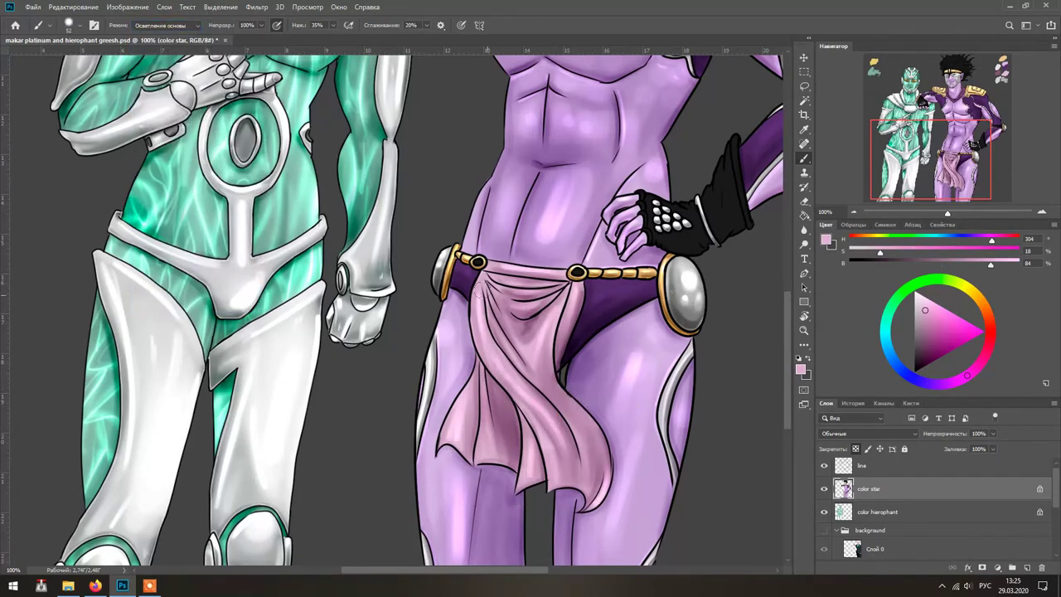
left_click_drag(497, 307, 502, 385)
left_click_drag(597, 440, 559, 485)
left_click_drag(504, 381, 463, 448)
right_click(540, 372, "alt")
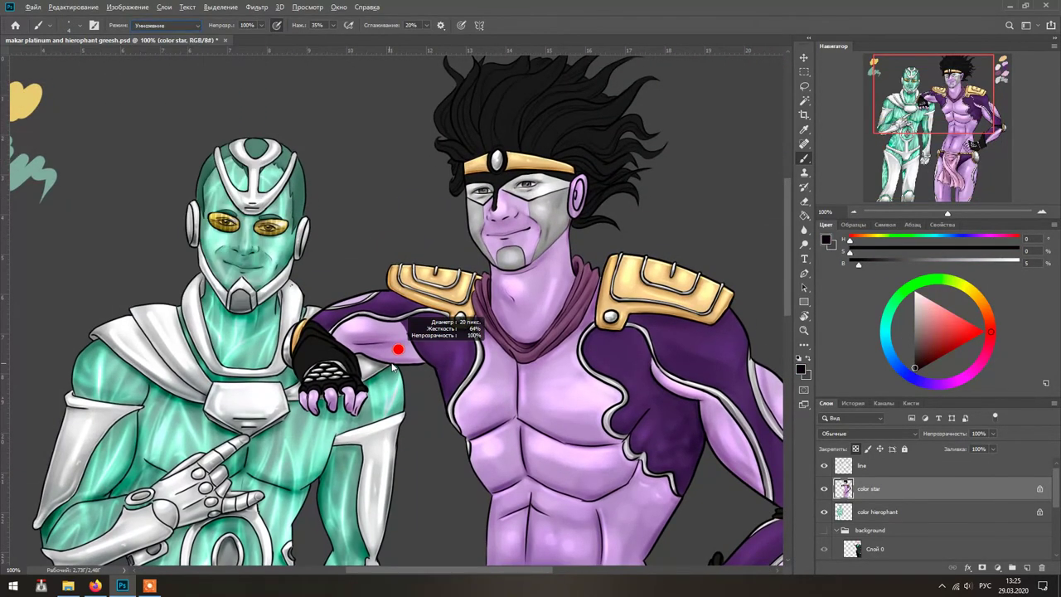
- Shade the black gloves and the strands of the black hair in near-black with a small Multiply brush
scroll(523, 291, "down", 5)
scroll(522, 290, "right", 5)
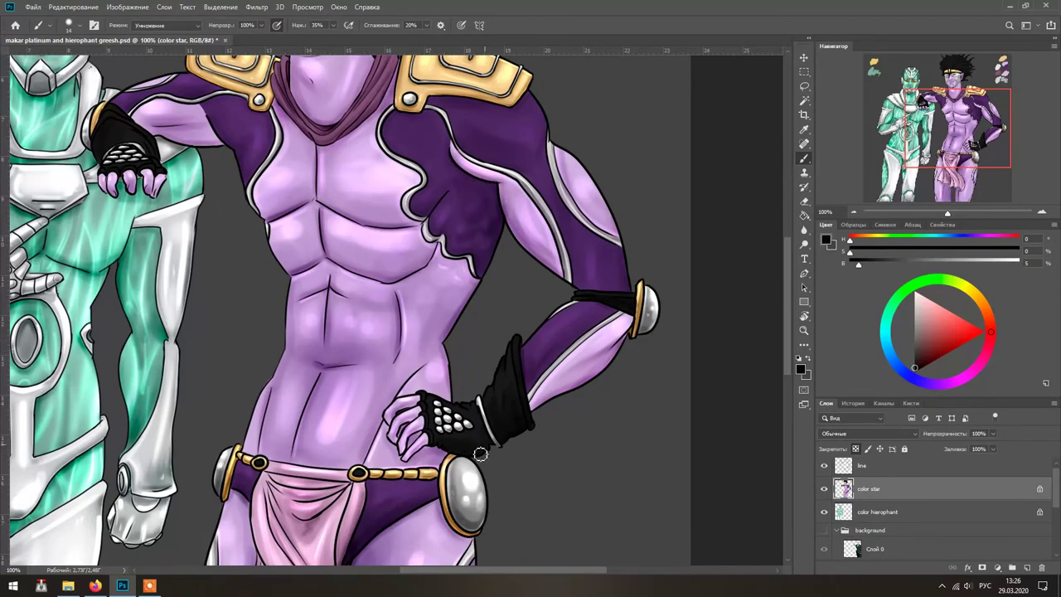
scroll(462, 455, "up", 5)
scroll(462, 455, "left", 3)
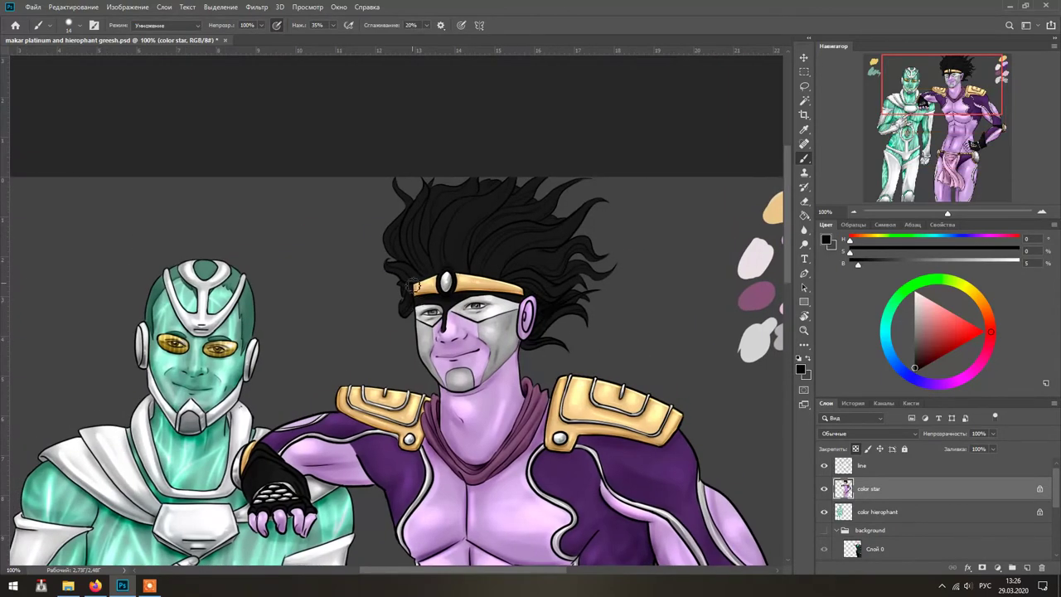
left_click_drag(475, 209, 485, 236)
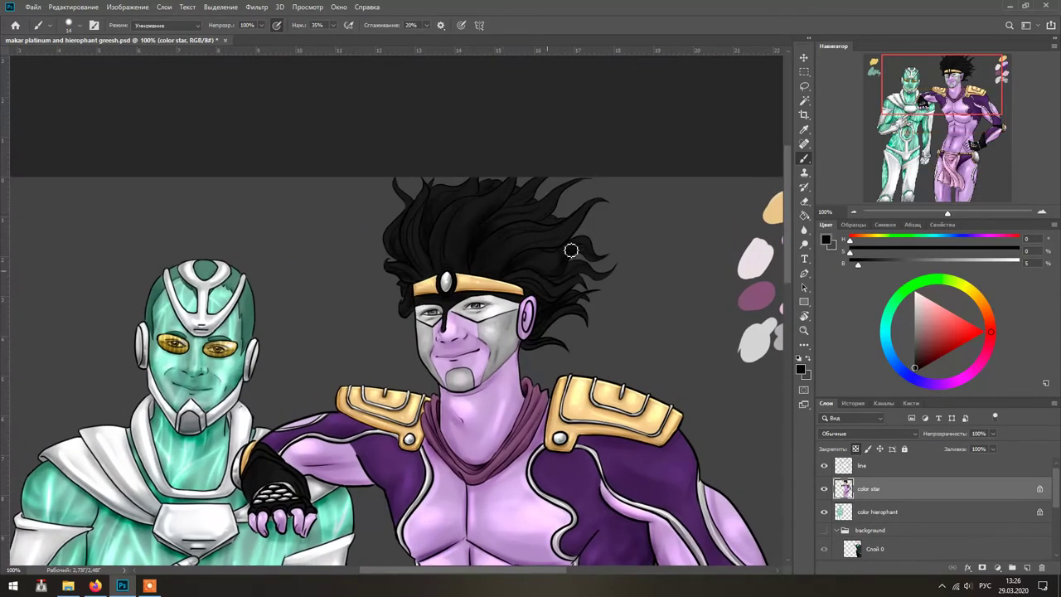
scroll(655, 238, "down", 5)
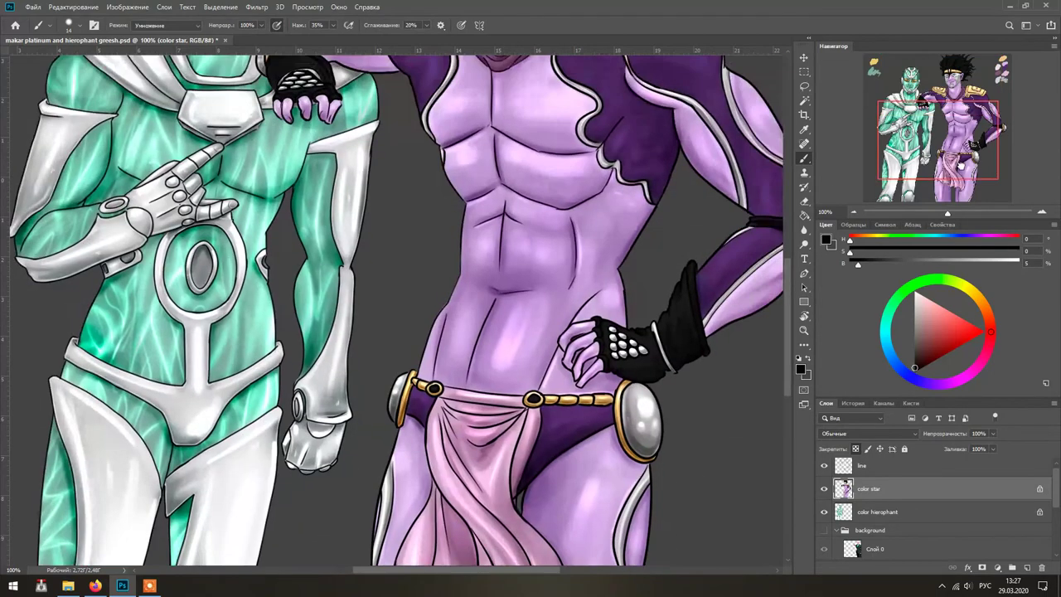
- Add light grey Color Dodge highlights to both black gloves, using a smaller brush for the glove at the hip
scroll(683, 230, "up", 3)
key("shift+alt+d")
left_click(310, 388, "alt")
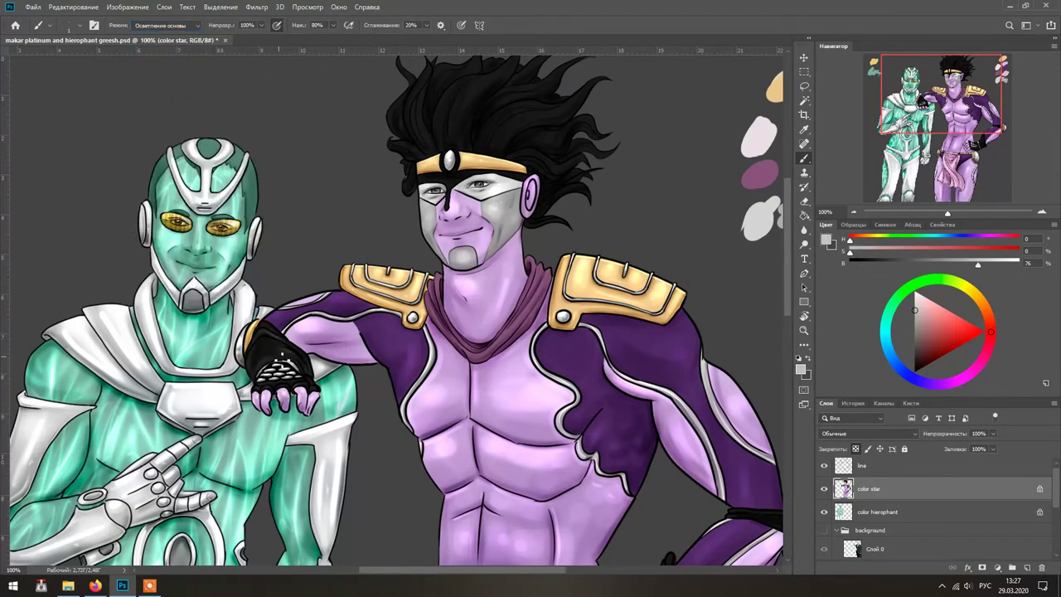
scroll(317, 388, "up", 4)
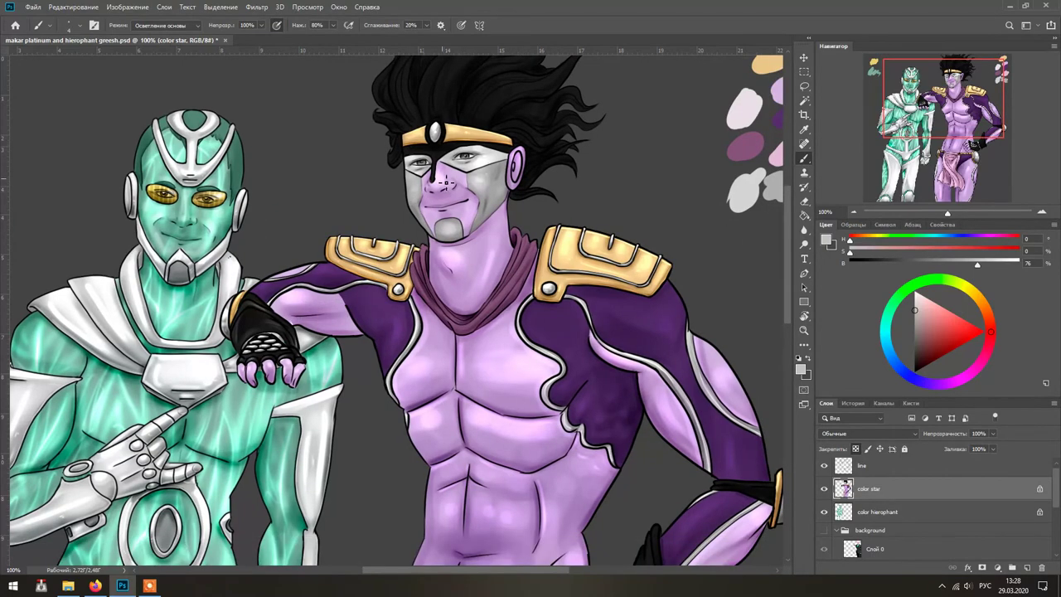
scroll(615, 213, "down", 9)
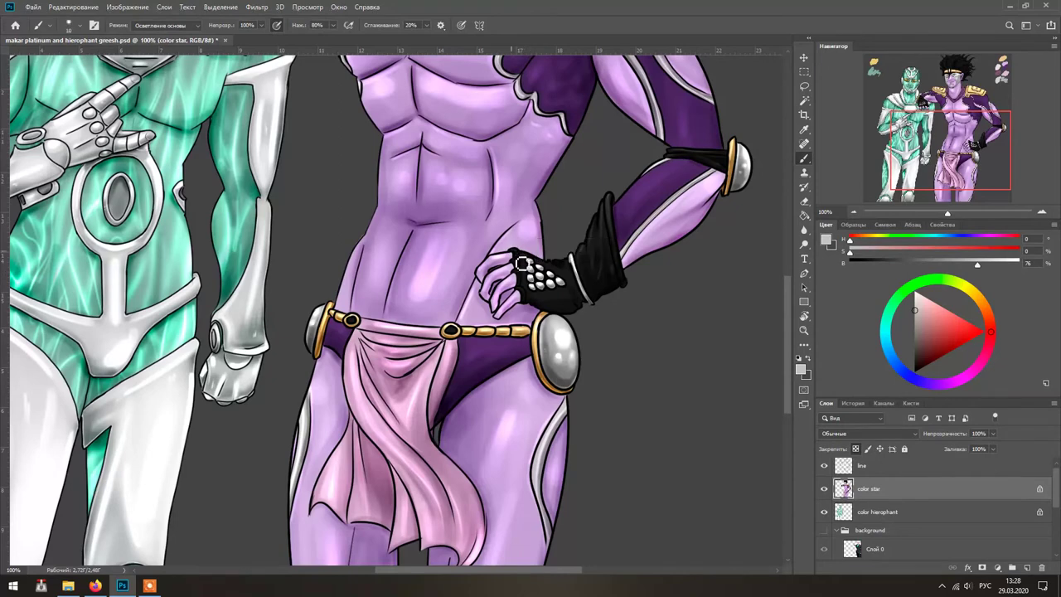
key("bracketleft")
key("bracketleft")
key("bracketleft")
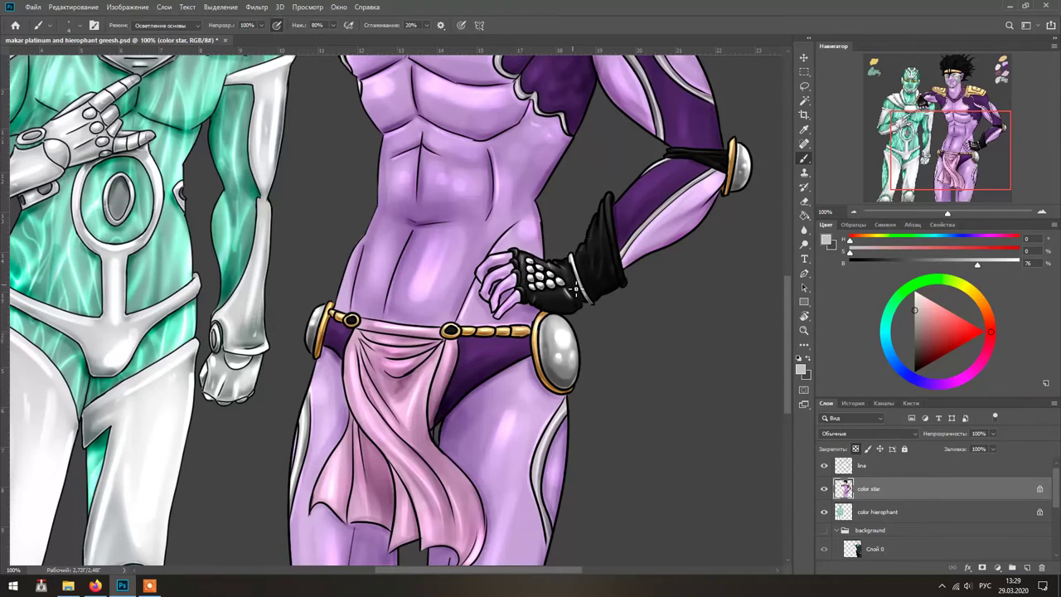
- Highlight the strands of the black hair in light grey with a larger Color Dodge brush
scroll(558, 304, "up", 8)
key("bracketright")
key("bracketright")
key("bracketright")
scroll(584, 207, "up", 3)
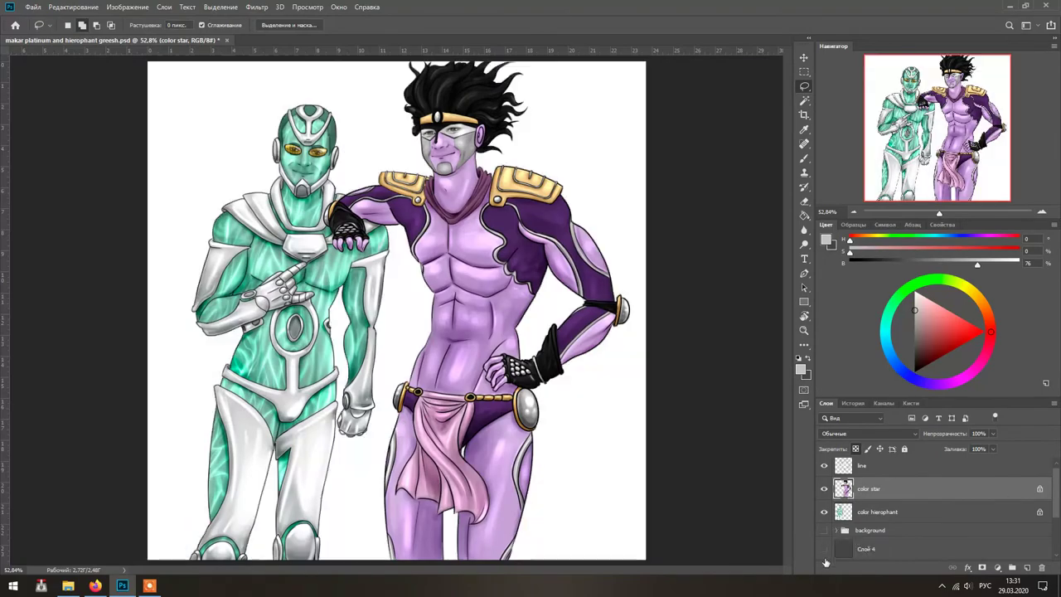
- Return to the Brush tool and select the line layer for recolouring the outlines
scroll(460, 310, "up", 5)
key("b")
mouse_move(459, 310)
left_mouse_down()
mouse_move(530, 317)
mouse_move(587, 403)
mouse_move(567, 238)
mouse_move(689, 251)
mouse_move(611, 387)
left_mouse_up()
key("ctrl+0")
left_click(863, 466)
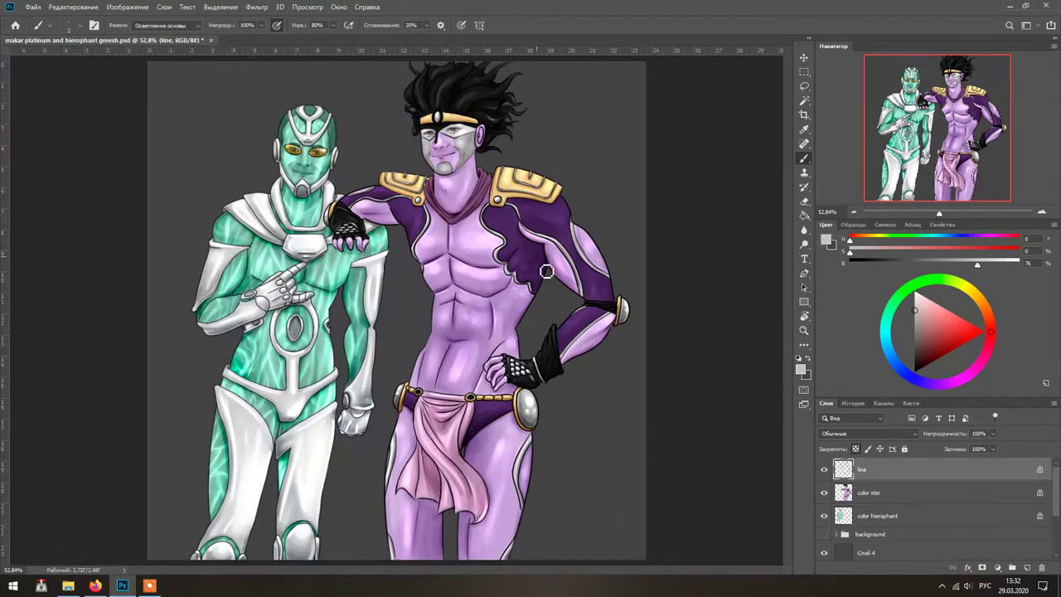
scroll(448, 95, "up", 4)
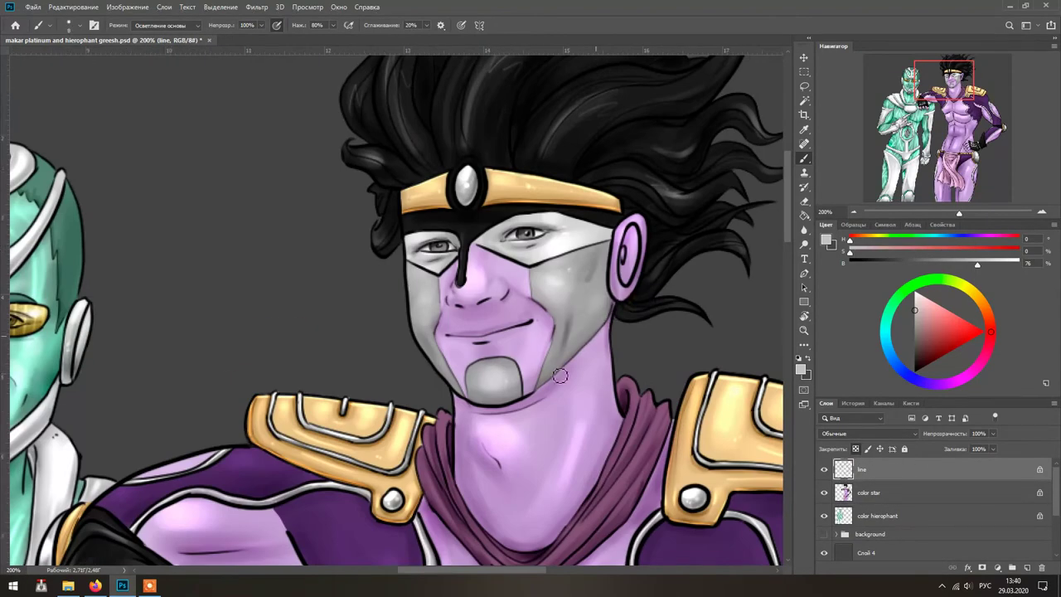
- Repaint the outlines of the mask's cheek, jaw and chin parts in medium grey with a Normal-mode brush
left_click_drag(978, 267, 996, 264)
left_click(166, 25)
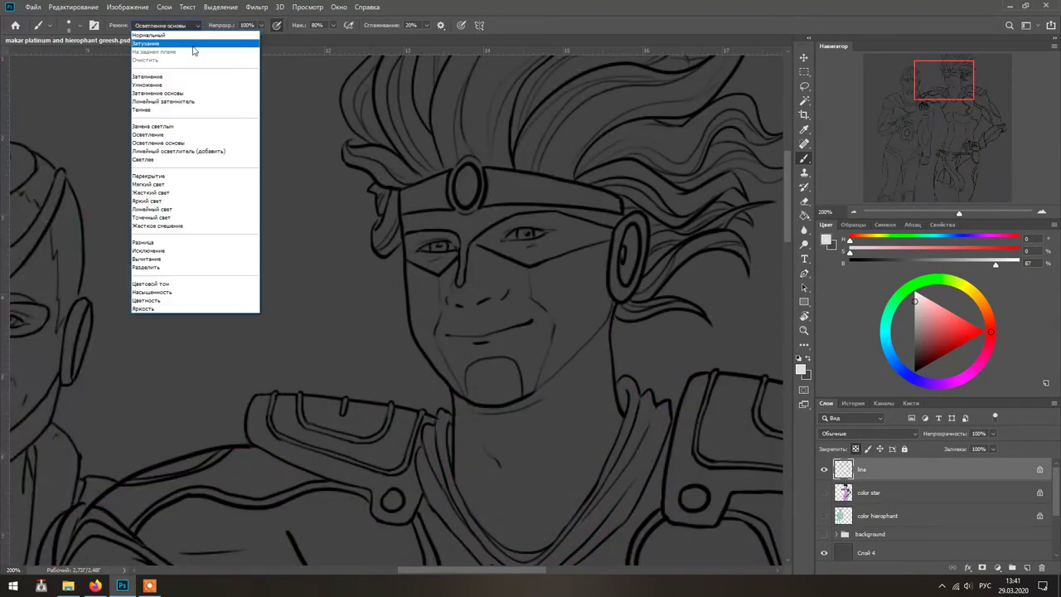
left_click(158, 33)
left_click_drag(537, 299, 562, 373)
left_click_drag(535, 291, 554, 365)
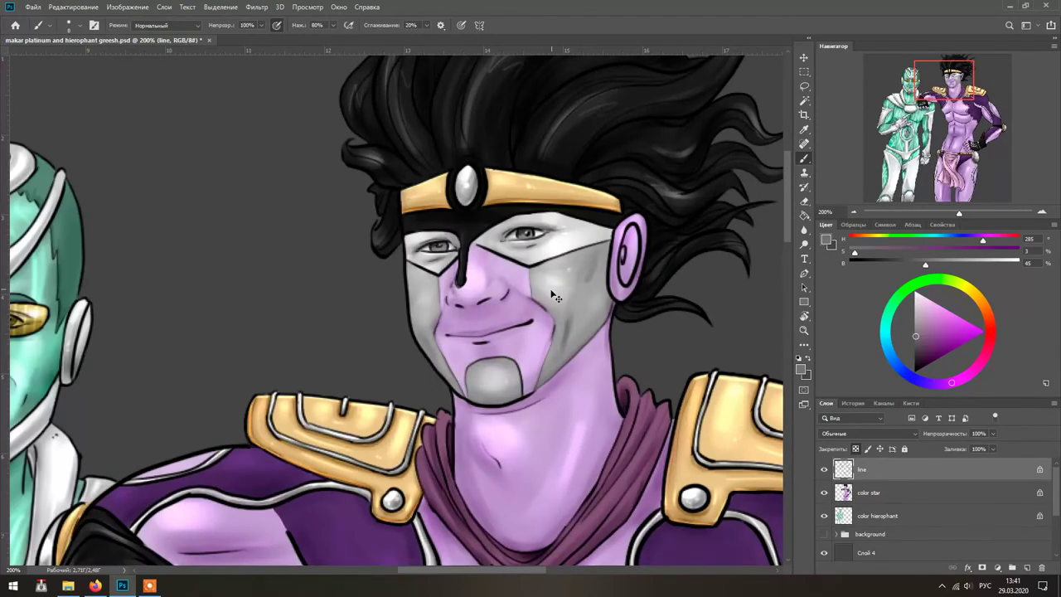
left_click(542, 296, "alt")
mouse_move(610, 245)
left_mouse_down()
mouse_move(455, 262)
mouse_move(437, 368)
left_mouse_up()
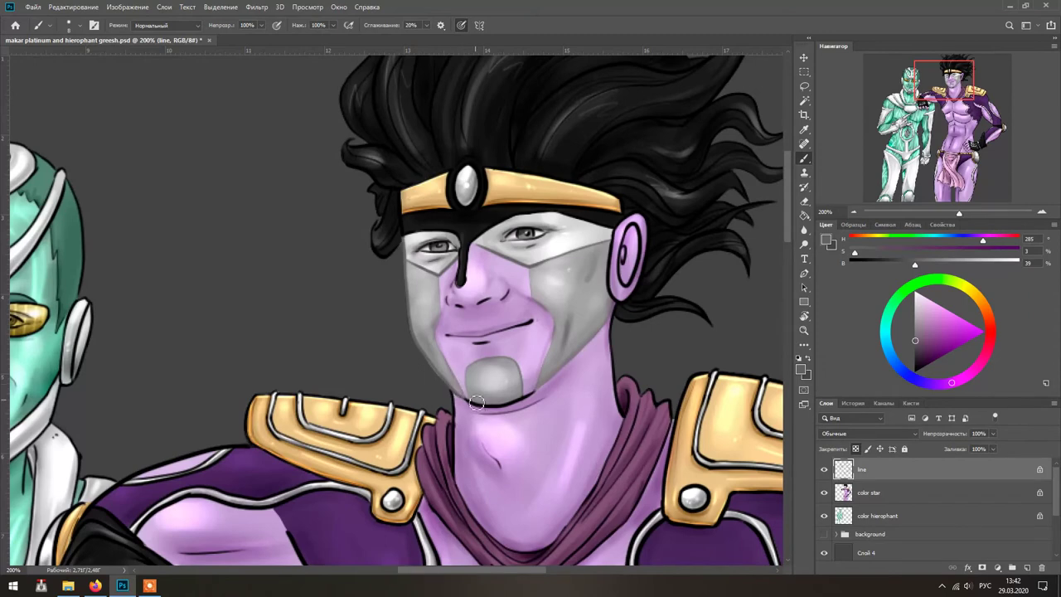
- Recolour the nose, mouth, ear and neck outlines in muted purple and the eye lines in dark grey
left_click(499, 322, "alt")
left_click(925, 264)
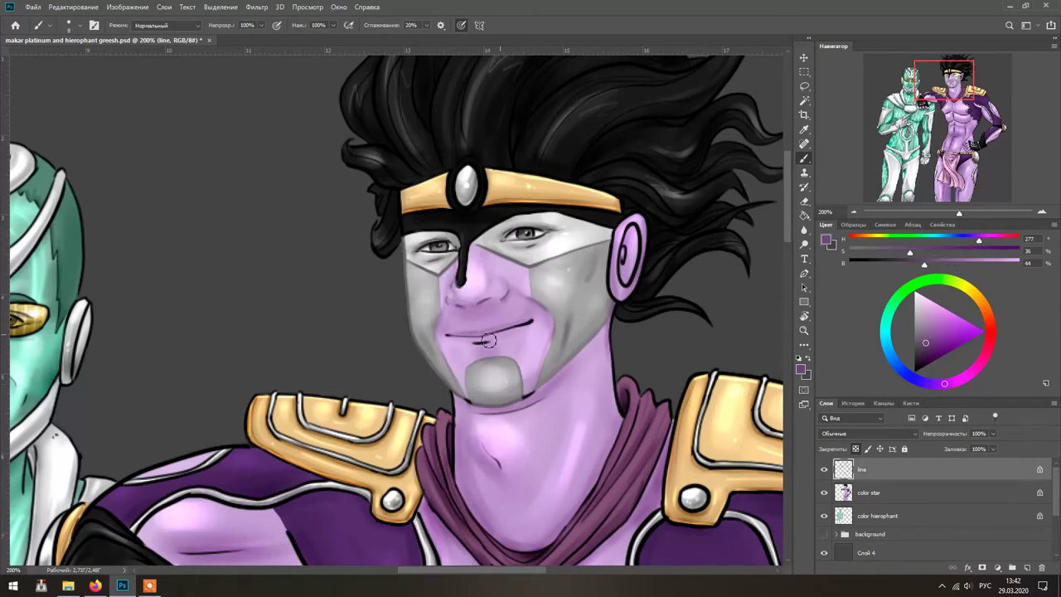
mouse_move(617, 299)
left_mouse_down()
mouse_move(637, 224)
mouse_move(628, 249)
left_mouse_up()
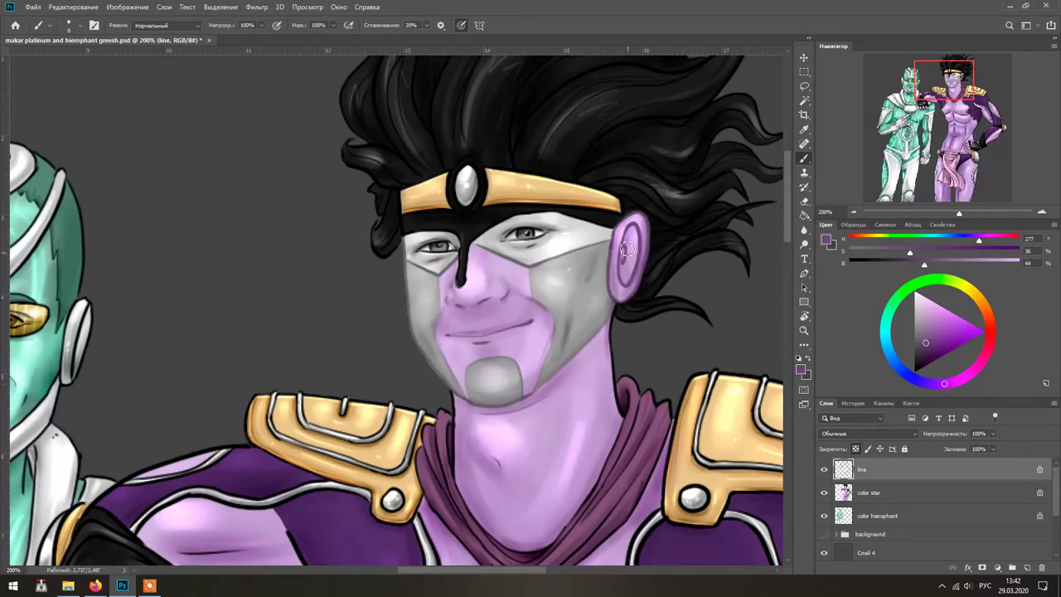
left_click(596, 342, "alt")
left_click(879, 263)
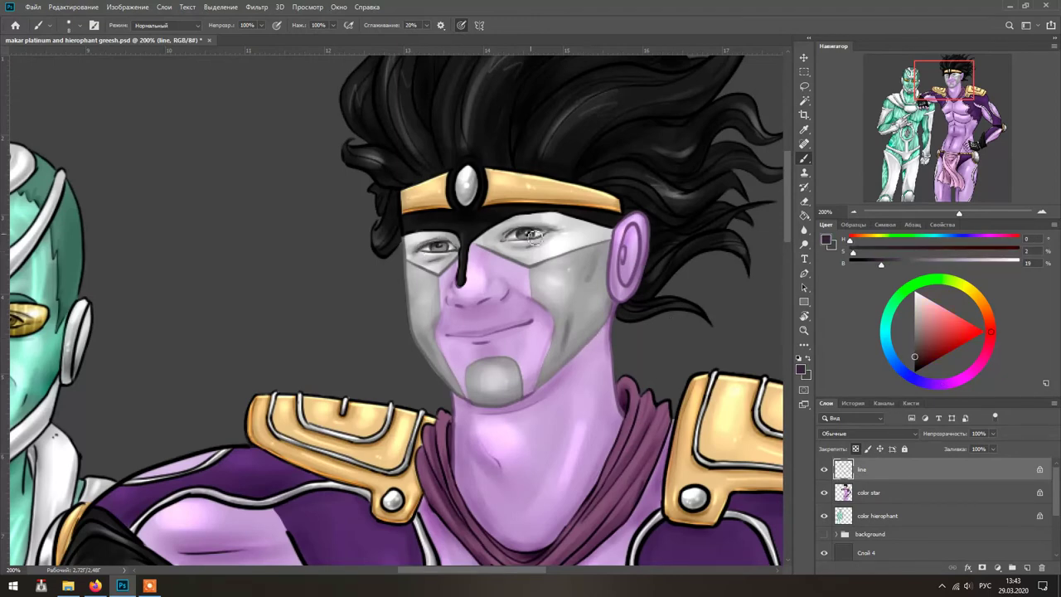
- Hide the color star layer and retouch the ear, neck and mask lines in matching purple, black and grey
left_click(497, 198, "alt")
key("ctrl+comma")
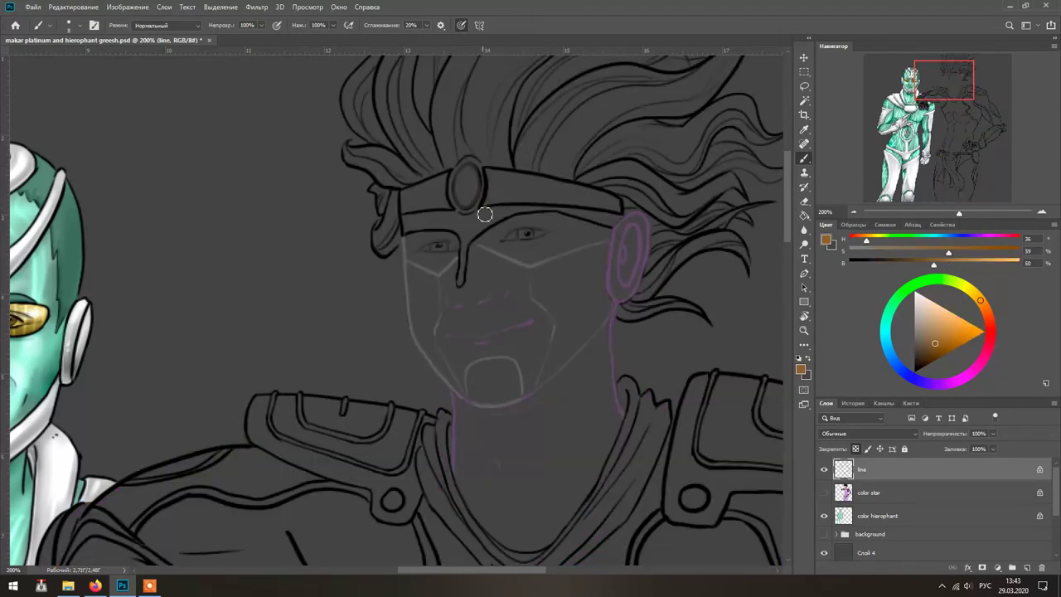
left_click(854, 225)
left_click(922, 239)
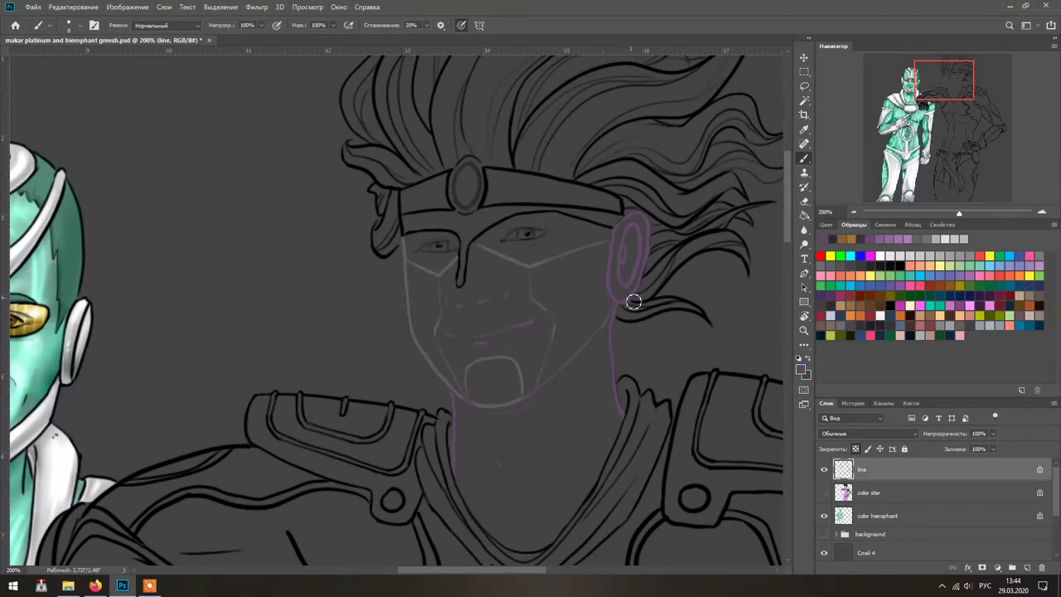
left_click(460, 282, "alt")
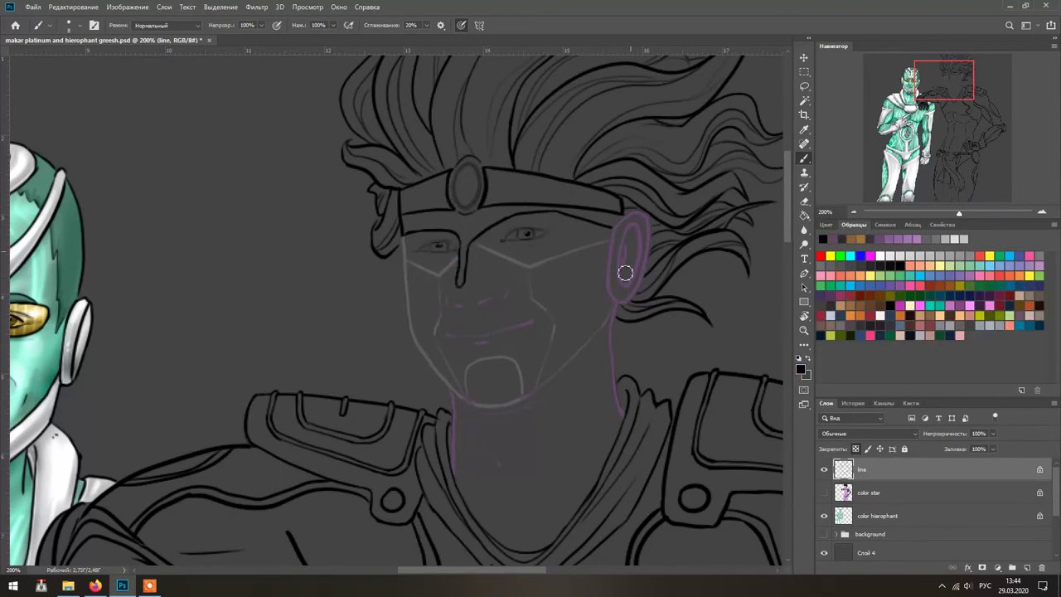
left_click(522, 397, "alt")
left_click(457, 455, "alt")
left_click(504, 249, "alt")
- Recolour the headband's outlines on both sides of the central gem in golden brown
mouse_move(458, 263)
left_mouse_down()
mouse_move(466, 242)
mouse_move(622, 220)
mouse_move(516, 173)
mouse_move(485, 172)
left_mouse_up()
left_click(521, 217, "alt")
left_click_drag(451, 208, 294, 249)
key("ctrl+plus")
left_click_drag(389, 252, 397, 292)
left_click_drag(292, 300, 298, 256)
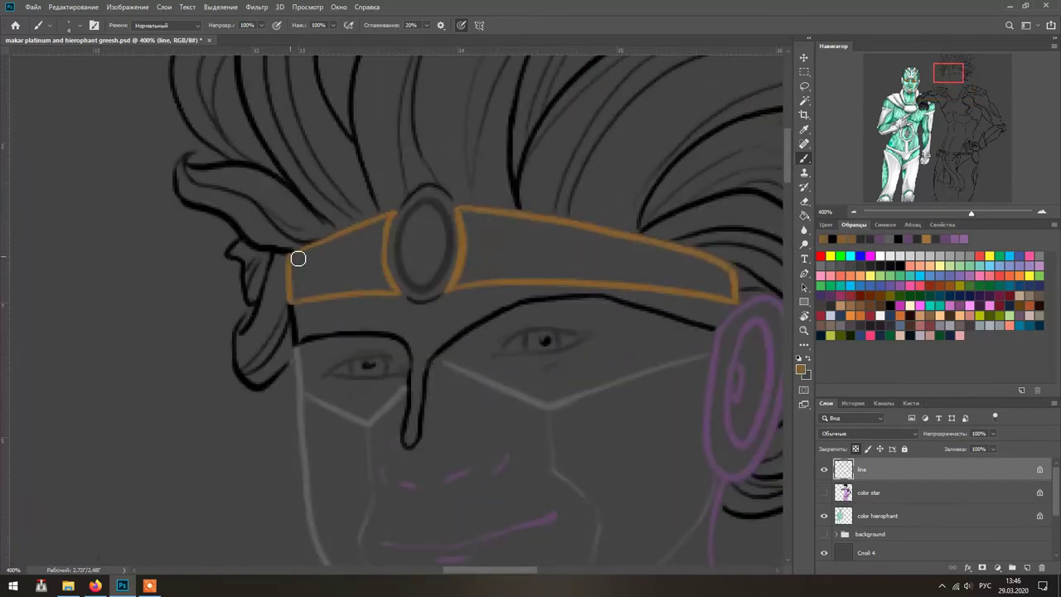
- Sample dark plum from the coloured scarf and recolour the scarf's fold outlines around the neck with it
left_click(824, 493)
left_click_drag(950, 77, 950, 91)
left_click(378, 284, "alt")
key("ctrl+comma")
mouse_move(737, 196)
left_mouse_down()
mouse_move(722, 241)
mouse_move(514, 467)
mouse_move(388, 341)
mouse_move(367, 203)
mouse_move(374, 348)
left_mouse_up()
mouse_move(327, 243)
left_mouse_down()
mouse_move(310, 310)
mouse_move(459, 493)
mouse_move(495, 512)
left_mouse_up()
left_click_drag(587, 529, 564, 474)
mouse_move(472, 523)
left_mouse_down()
mouse_move(640, 453)
mouse_move(754, 325)
left_mouse_up()
left_click_drag(618, 400, 730, 150)
key("ctrl+minus")
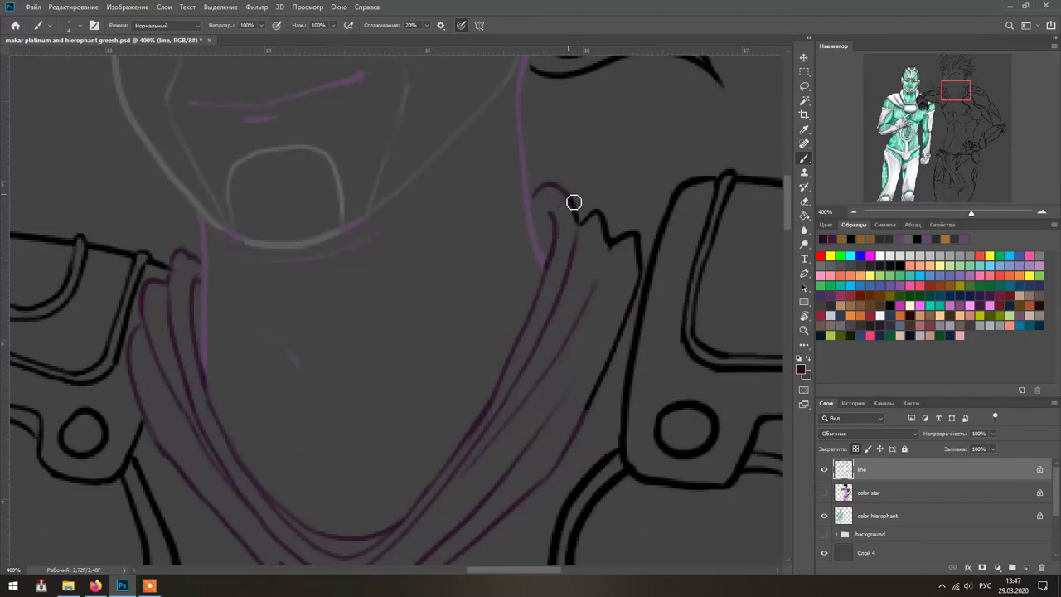
- Finish the scarf's ragged end in dark plum and recolour the shoulder pads' raised ridges and round rivets in light grey
key("ctrl+comma")
key("ctrl+plus")
mouse_move(348, 99)
left_mouse_down()
mouse_move(615, 327)
mouse_move(628, 74)
left_mouse_up()
key("ctrl+comma")
mouse_move(593, 243)
left_mouse_down()
mouse_move(588, 277)
mouse_move(508, 367)
mouse_move(423, 330)
mouse_move(286, 226)
mouse_move(294, 204)
left_mouse_up()
mouse_move(344, 212)
left_mouse_down()
mouse_move(353, 270)
mouse_move(500, 295)
left_mouse_up()
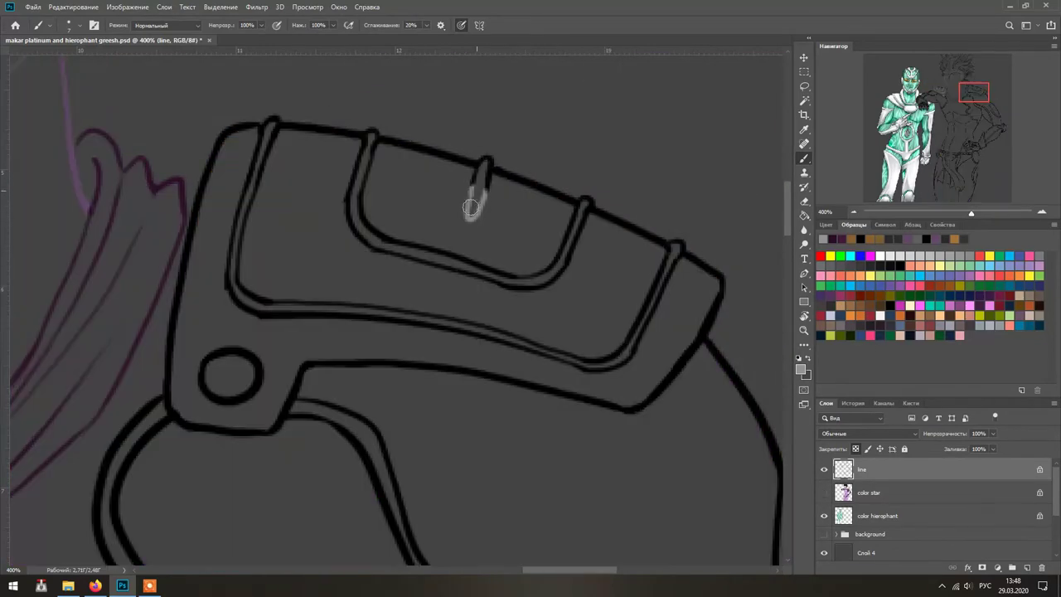
left_click_drag(486, 161, 471, 218)
mouse_move(582, 214)
left_mouse_down()
mouse_move(519, 288)
mouse_move(389, 249)
mouse_move(371, 137)
left_mouse_up()
left_click_drag(271, 124, 236, 291)
left_click_drag(231, 352, 233, 355)
mouse_move(236, 294)
left_mouse_down()
mouse_move(387, 303)
mouse_move(621, 362)
mouse_move(651, 303)
left_mouse_up()
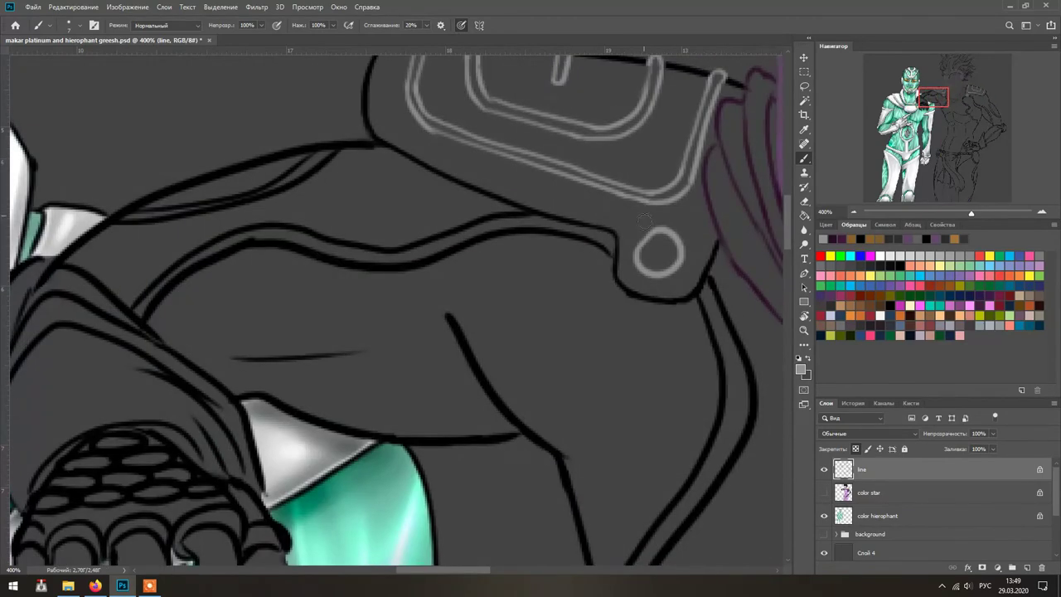
- Try recolouring the outstretched arm's wavy trim and the glove's scale plates in light grey, comparing with the colour layer shown and hidden
mouse_move(613, 248)
left_mouse_down()
mouse_move(421, 247)
mouse_move(196, 265)
mouse_move(134, 320)
left_mouse_up()
left_click_drag(518, 209, 601, 174)
left_click_drag(199, 187, 394, 130)
left_click_drag(199, 184, 315, 134)
mouse_move(237, 410)
left_mouse_down()
mouse_move(352, 390)
mouse_move(274, 375)
left_mouse_up()
left_click(824, 493)
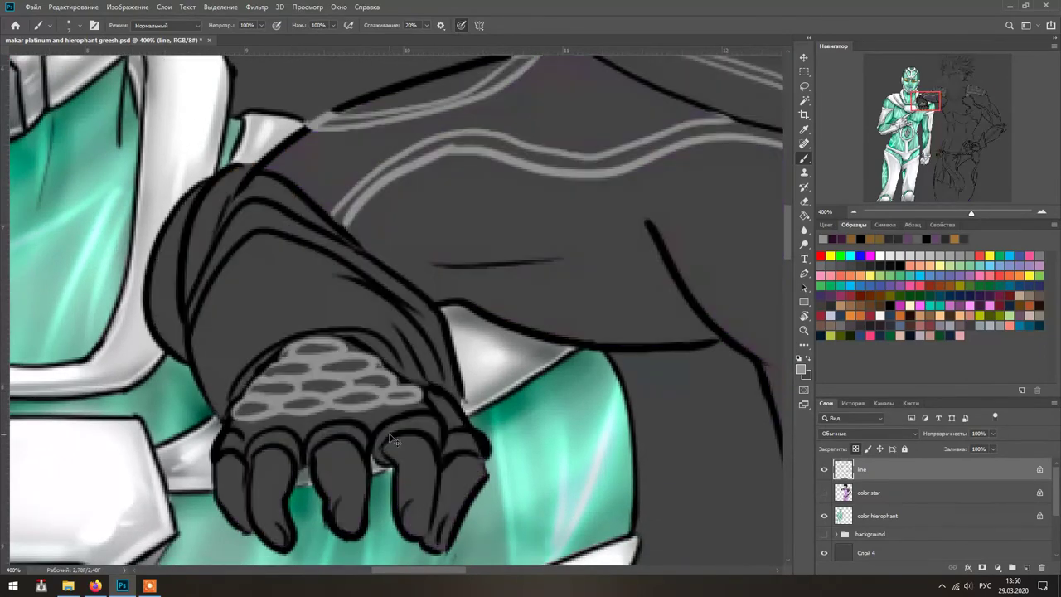
left_click(823, 492)
left_click(823, 493)
left_click(823, 493)
left_click(823, 493)
left_click(823, 493)
left_click(824, 493)
- Recolour the outer contours of both shoulder pads in golden orange
left_click_drag(796, 249, 458, 359)
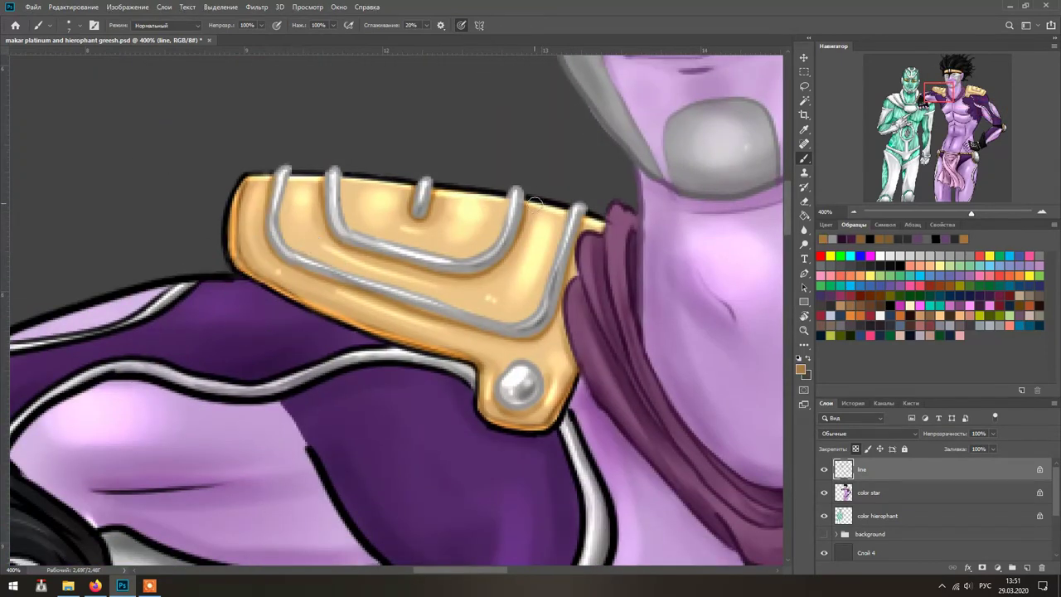
left_click(823, 493)
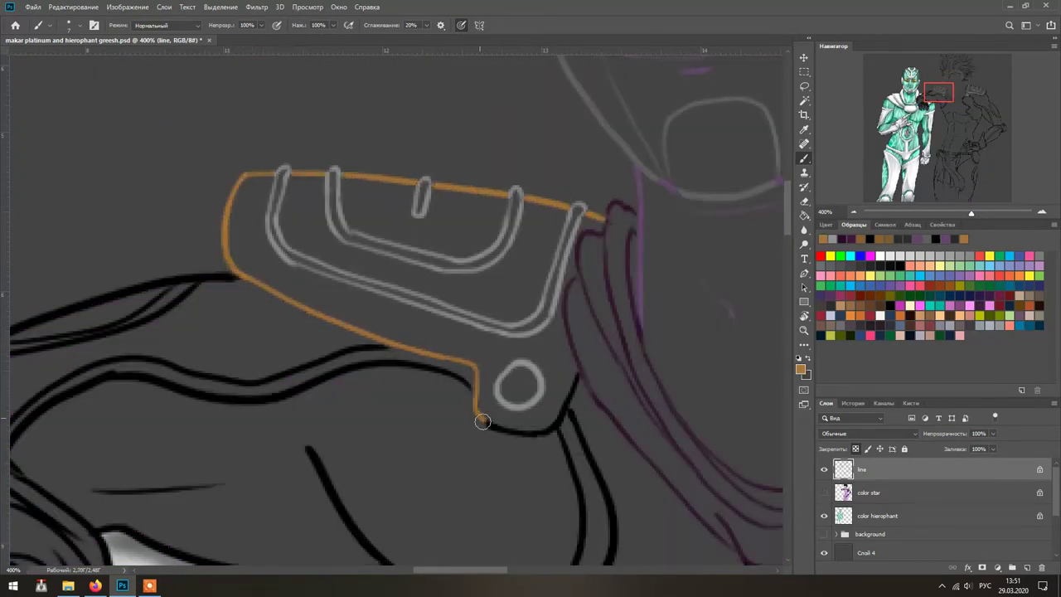
left_click_drag(273, 274, 344, 130)
mouse_move(253, 390)
left_mouse_down()
mouse_move(351, 436)
mouse_move(713, 415)
mouse_move(444, 470)
left_mouse_up()
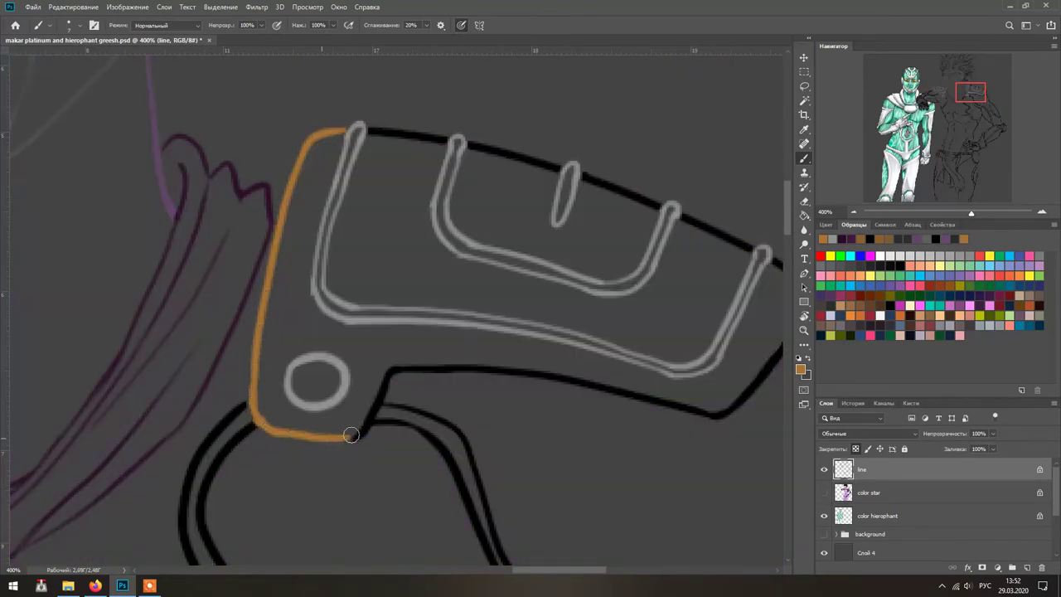
left_click_drag(445, 471, 527, 339)
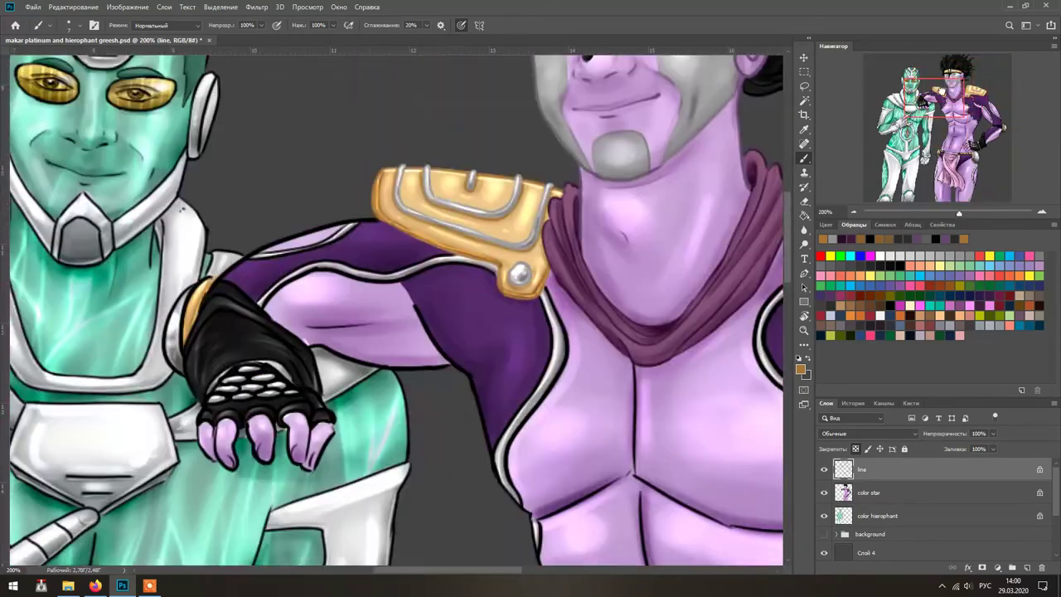
- Recolour the outlines of the rounded ornament behind the outstretched arm's black glove in light and medium grey
scroll(506, 331, "up", 2)
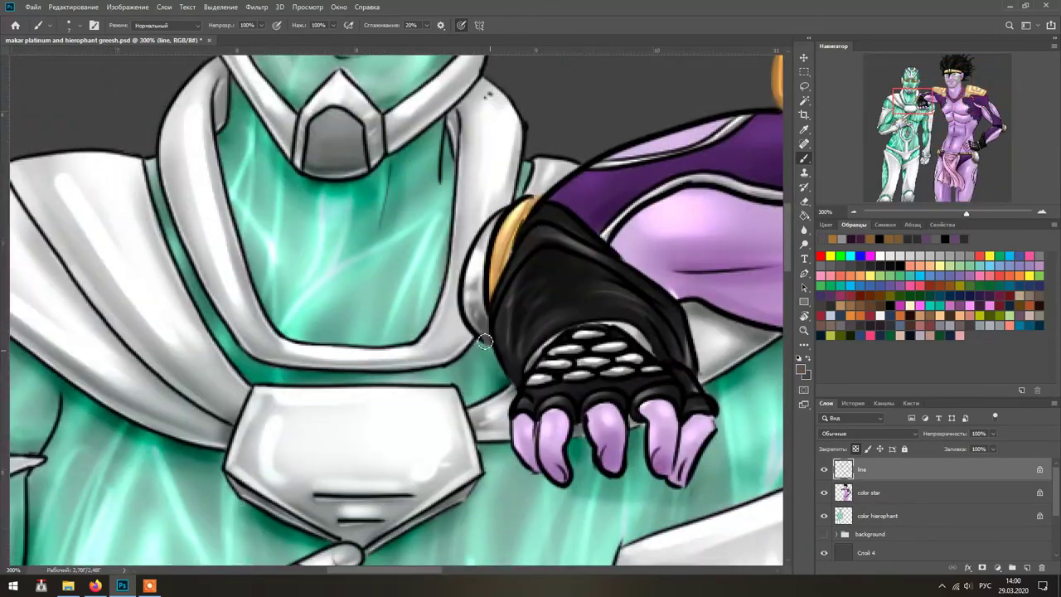
left_click_drag(489, 275, 489, 222)
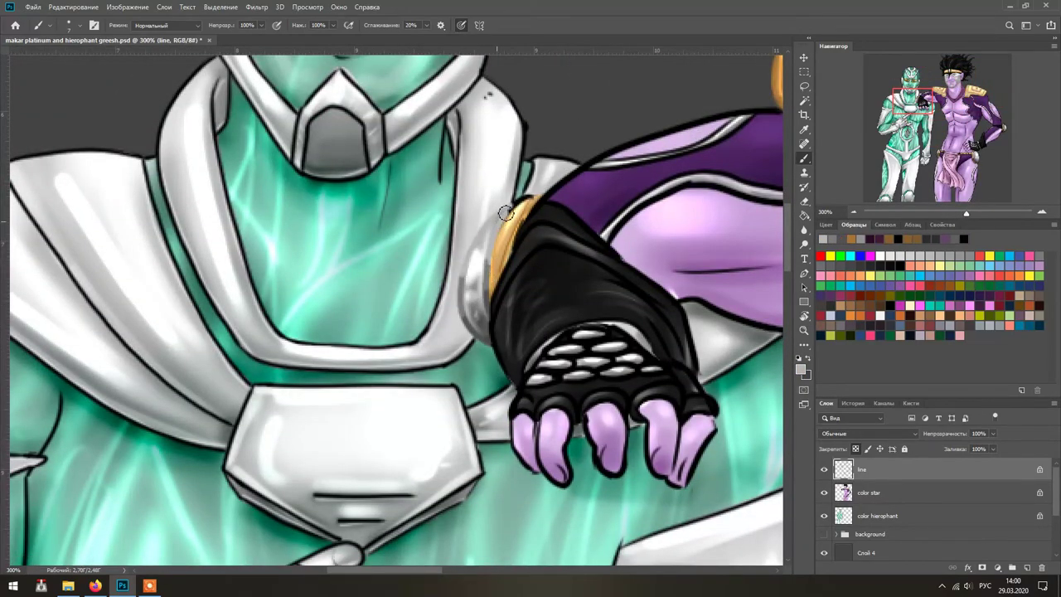
left_click(824, 493)
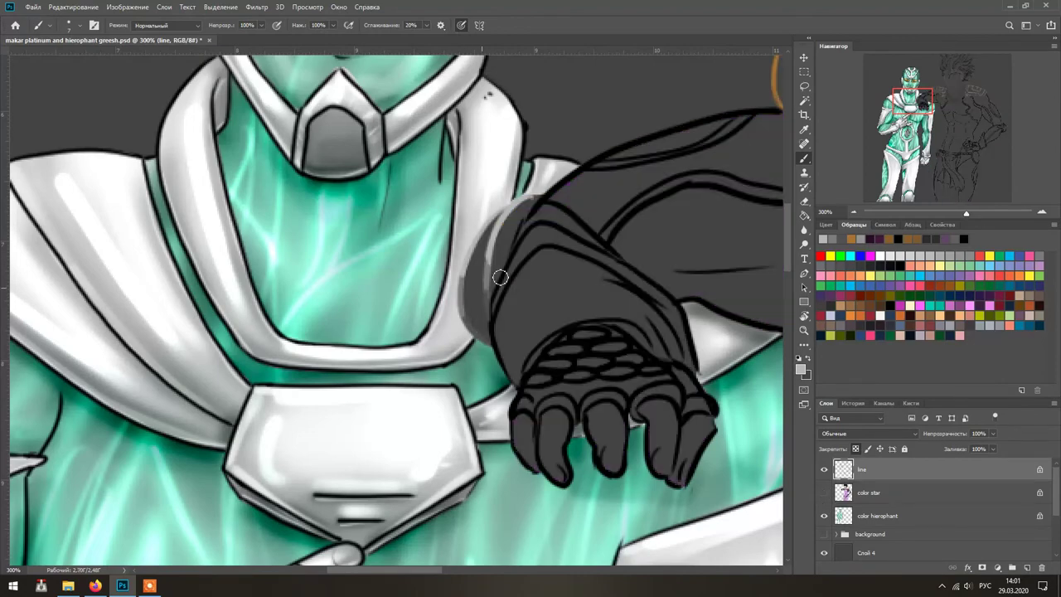
left_click(824, 493)
scroll(514, 282, "up", 1)
left_click(824, 494)
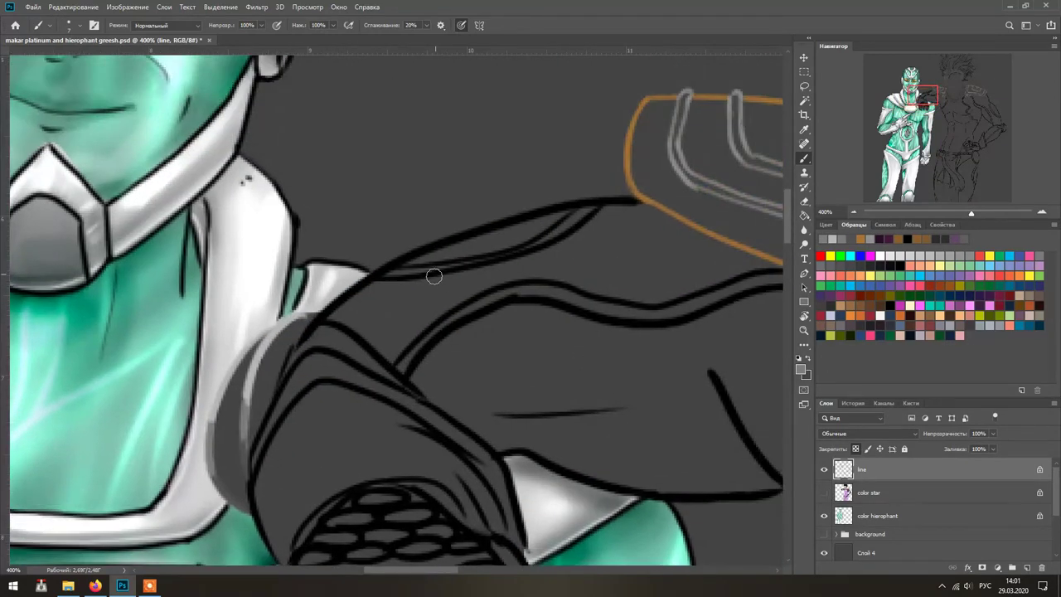
- Recolour the outstretched arm's narrow upper trim and the scale plates on its glove in grey
left_click_drag(382, 277, 590, 211)
left_click(824, 493)
scroll(537, 458, "down", 2)
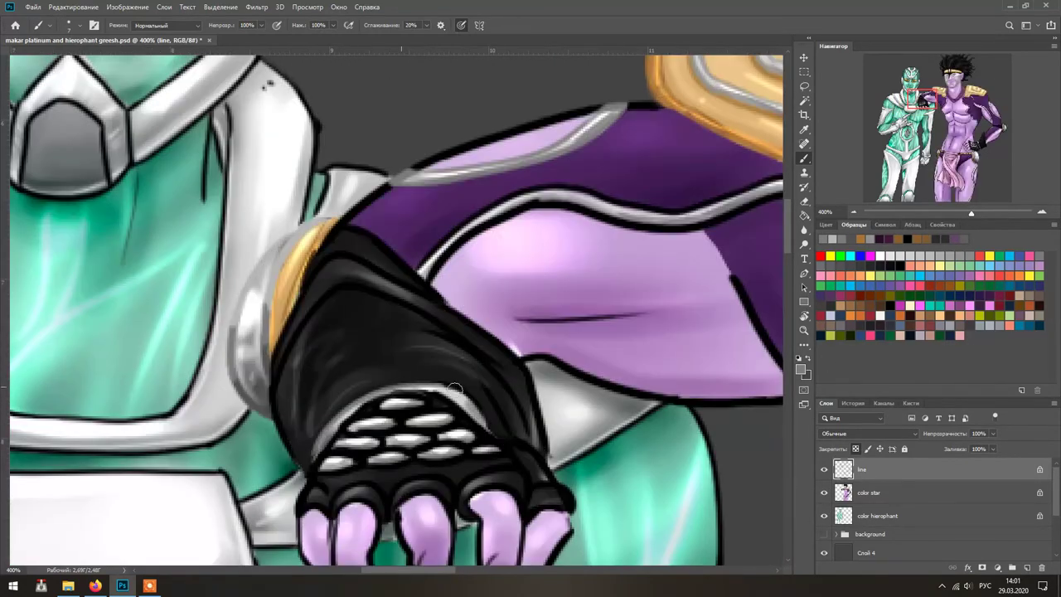
left_click(824, 493)
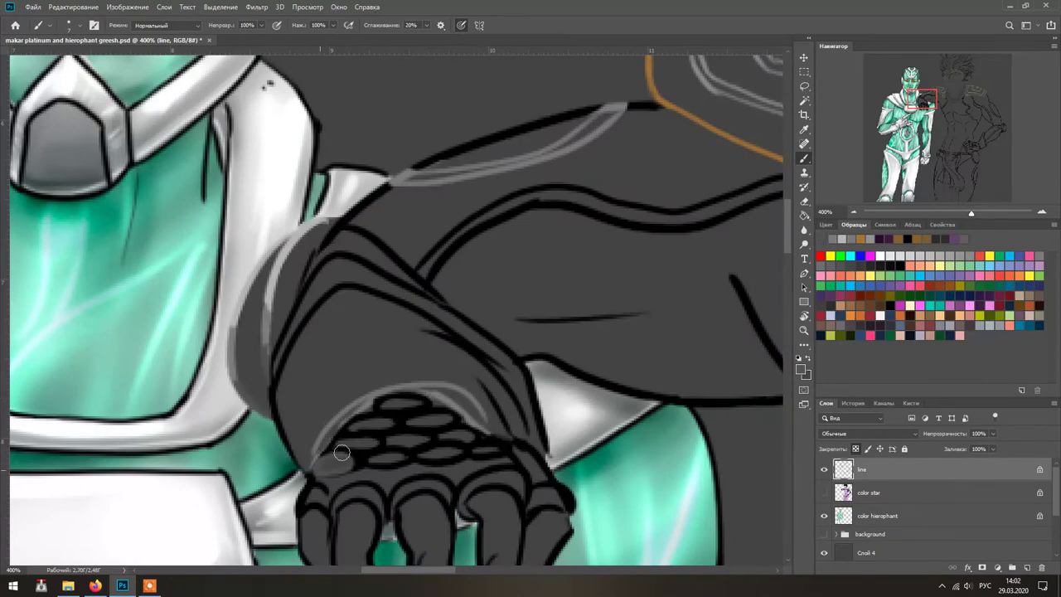
left_click_drag(321, 471, 492, 448)
left_click_drag(369, 415, 460, 415)
left_click(824, 493)
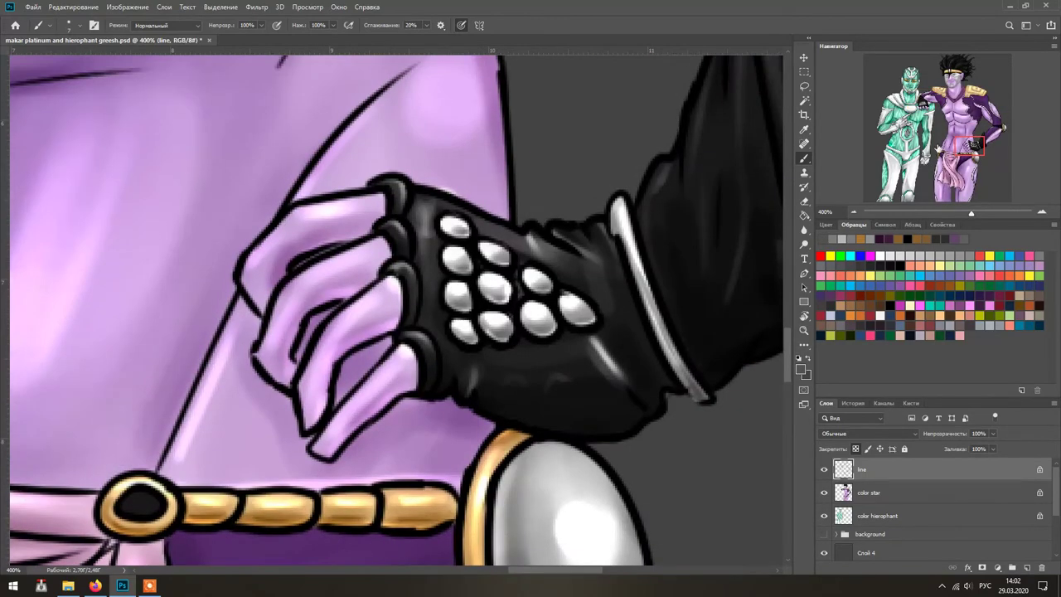
- Recolour the studs and the wrist band of the glove resting on the hip in dark and light grey
left_click(824, 493)
mouse_move(467, 244)
left_mouse_down()
mouse_move(526, 315)
mouse_move(563, 288)
left_mouse_up()
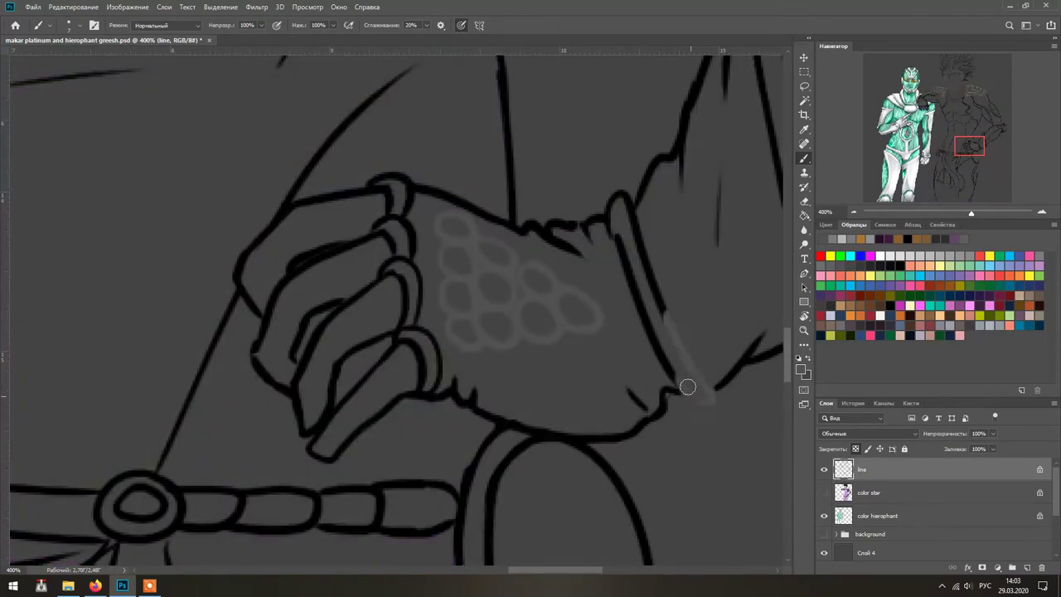
left_click_drag(573, 309, 587, 351)
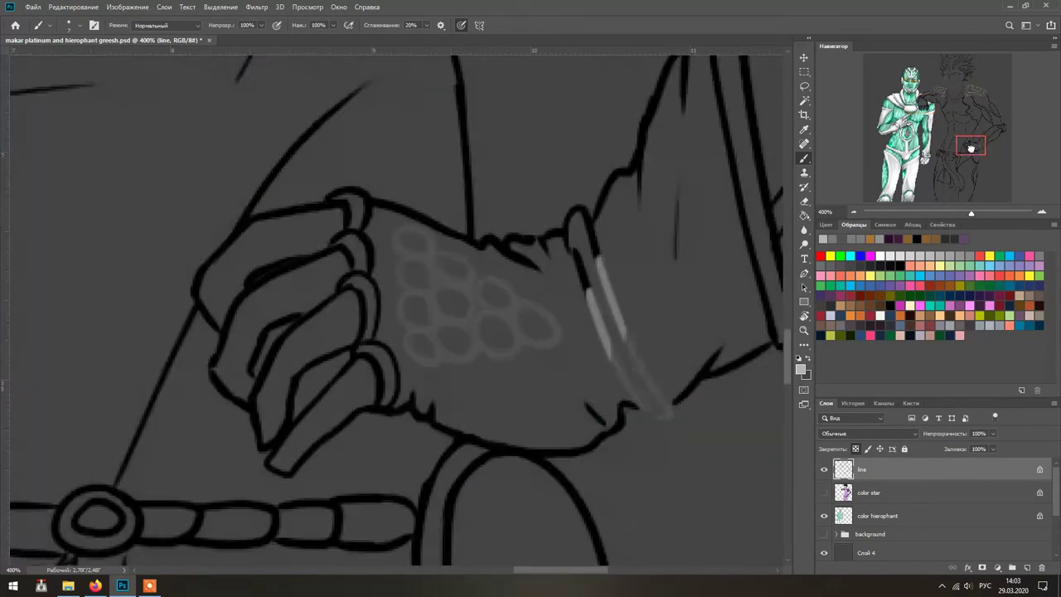
left_click_drag(567, 165, 601, 220)
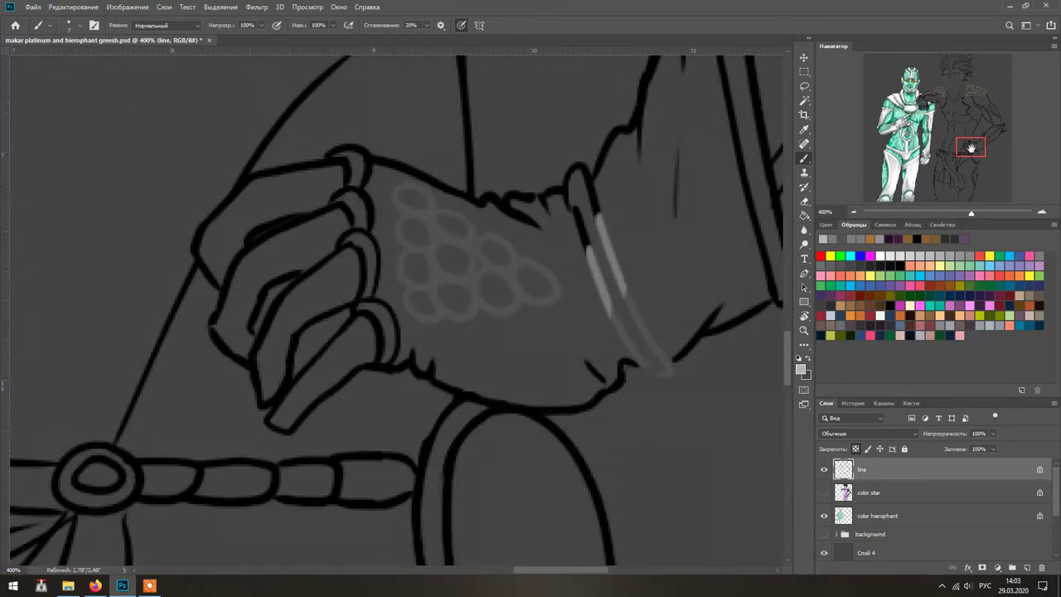
- Recolour the oval dome outline of the hip ornament below the gloved hand in light to dark grey
left_click(824, 493)
mouse_move(512, 381)
left_mouse_down()
mouse_move(496, 232)
mouse_move(554, 290)
left_mouse_up()
left_click_drag(408, 364, 421, 241)
left_click_drag(556, 356, 570, 440)
mouse_move(405, 348)
left_mouse_down()
mouse_move(418, 440)
mouse_move(472, 493)
left_mouse_up()
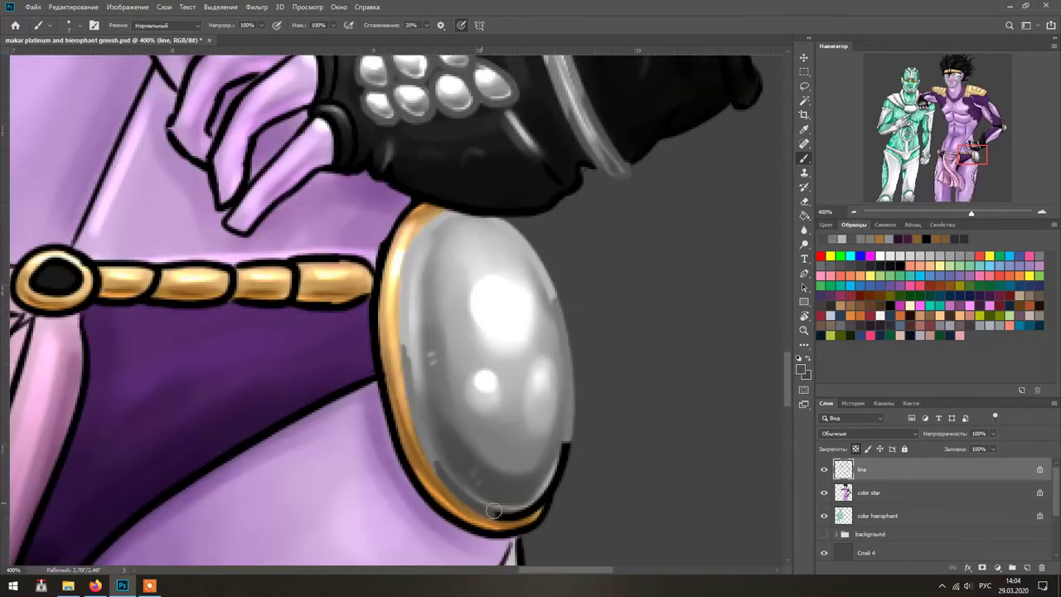
- Recolour the hip ornaments' rims and adjoining belt links in golden brown, and the opposite ornament's dome in grey shades
left_click_drag(420, 400, 406, 347)
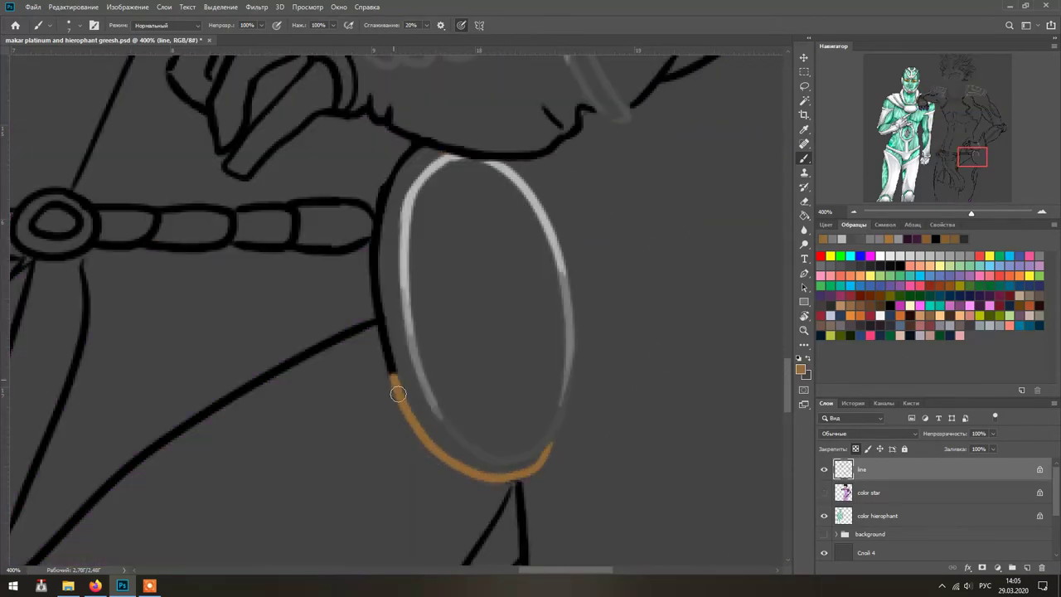
mouse_move(398, 394)
left_mouse_down()
mouse_move(384, 315)
mouse_move(393, 175)
mouse_move(303, 244)
left_mouse_up()
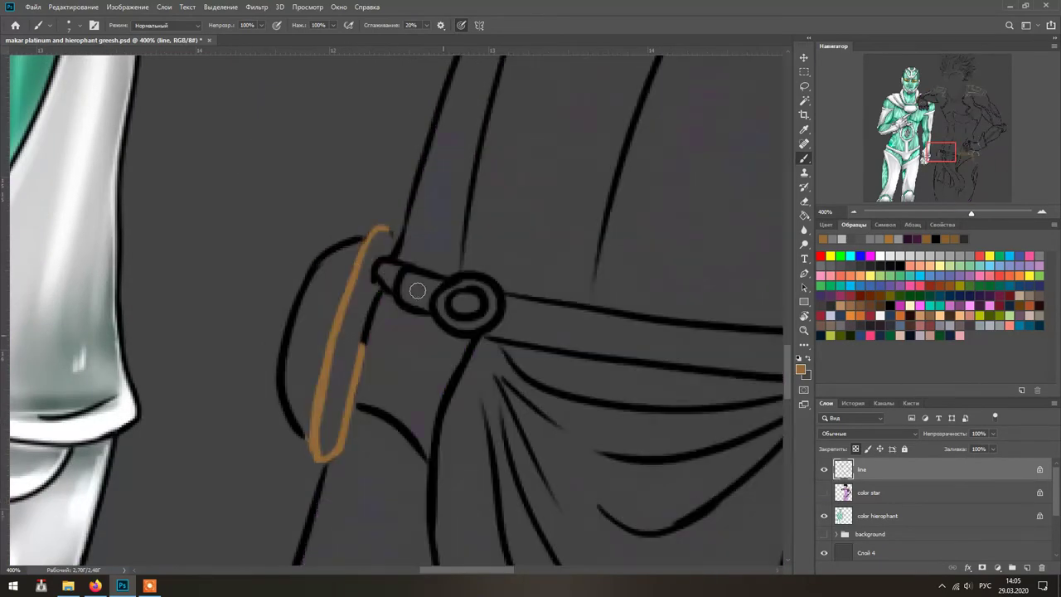
left_click_drag(370, 241, 390, 287)
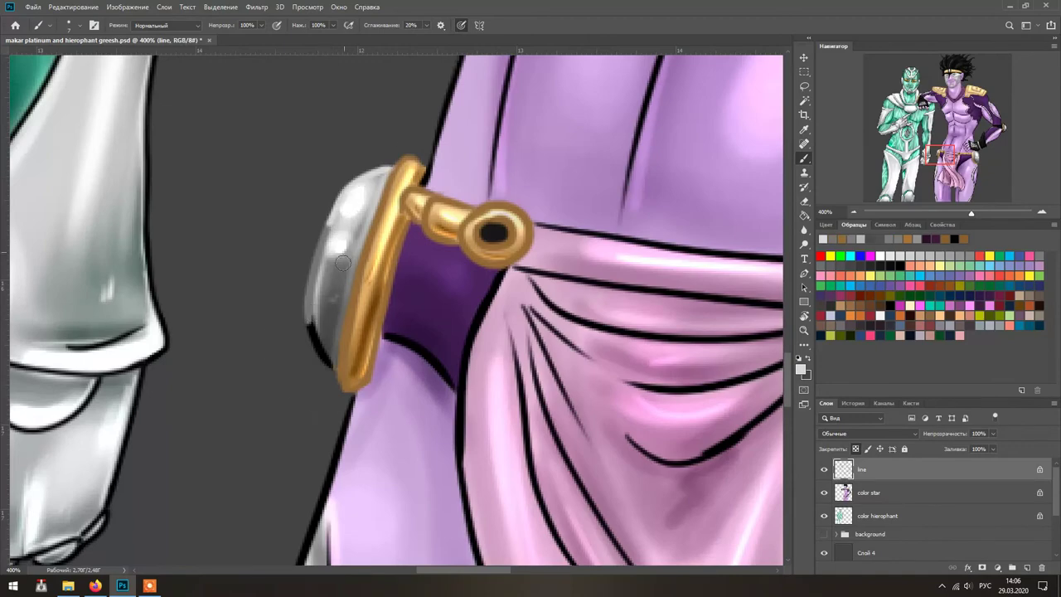
left_click(342, 262, "alt")
left_click_drag(332, 372, 311, 310)
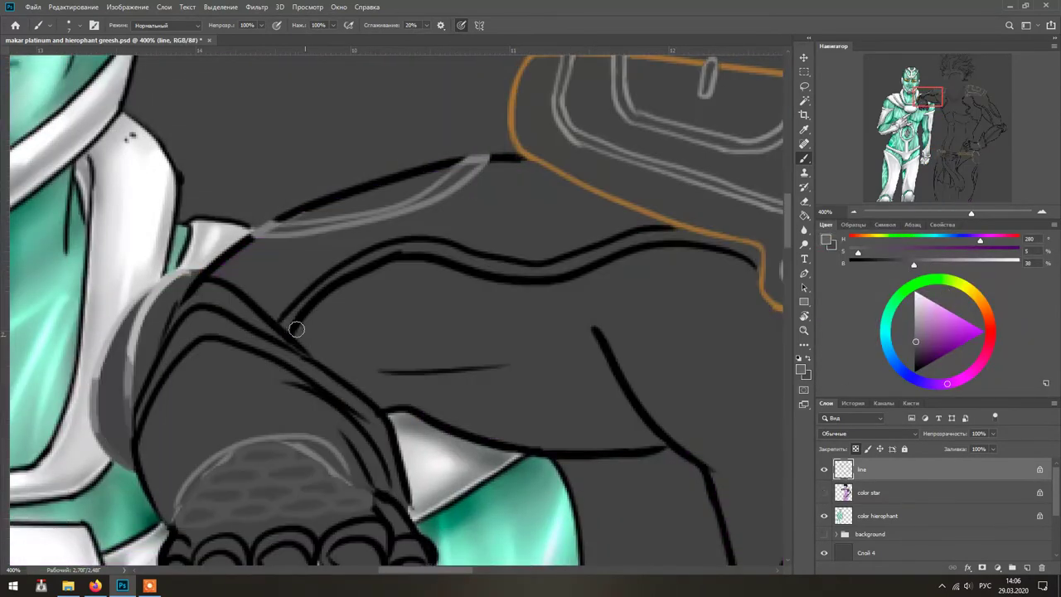
- Recolour the outstretched arm's wavy trim and the chest trim below its shoulder pad in dark grey
mouse_move(297, 329)
left_mouse_down()
mouse_move(406, 247)
mouse_move(676, 238)
left_mouse_up()
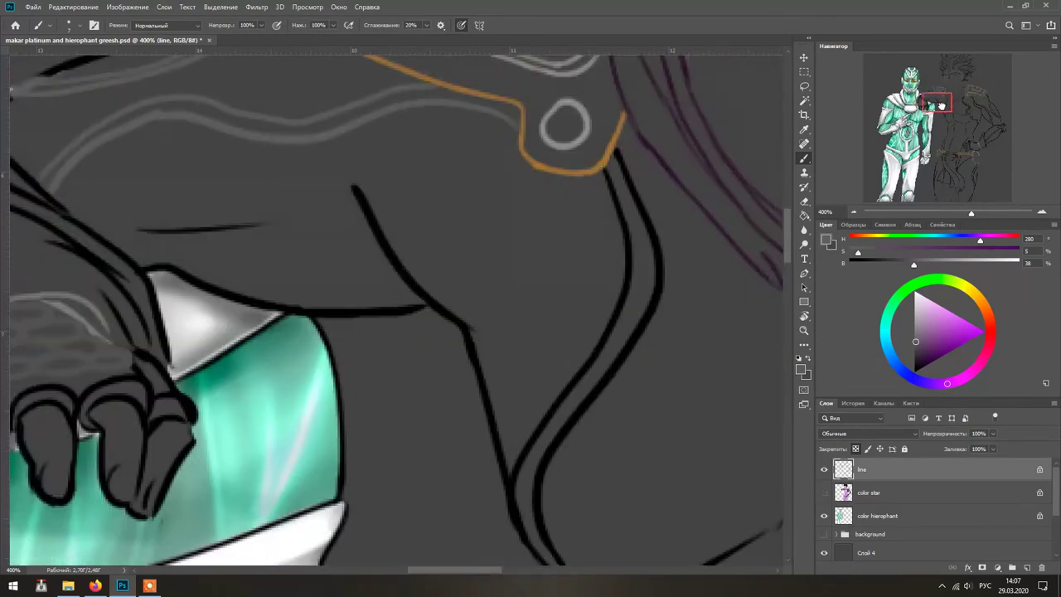
mouse_move(577, 170)
left_mouse_down()
mouse_move(611, 291)
mouse_move(526, 403)
left_mouse_up()
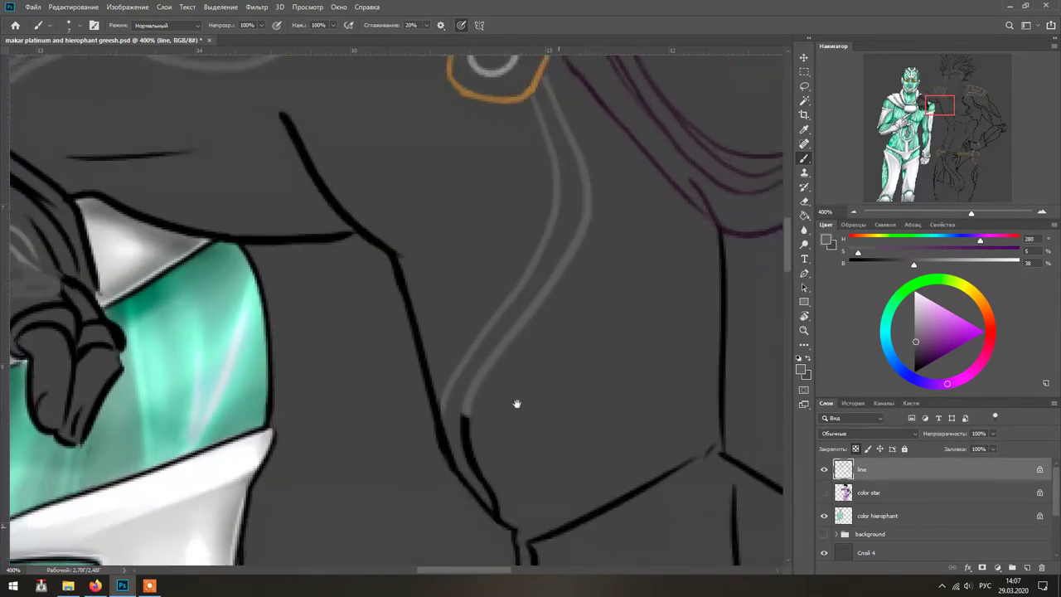
left_click_drag(517, 404, 500, 352)
left_click_drag(476, 460, 450, 391)
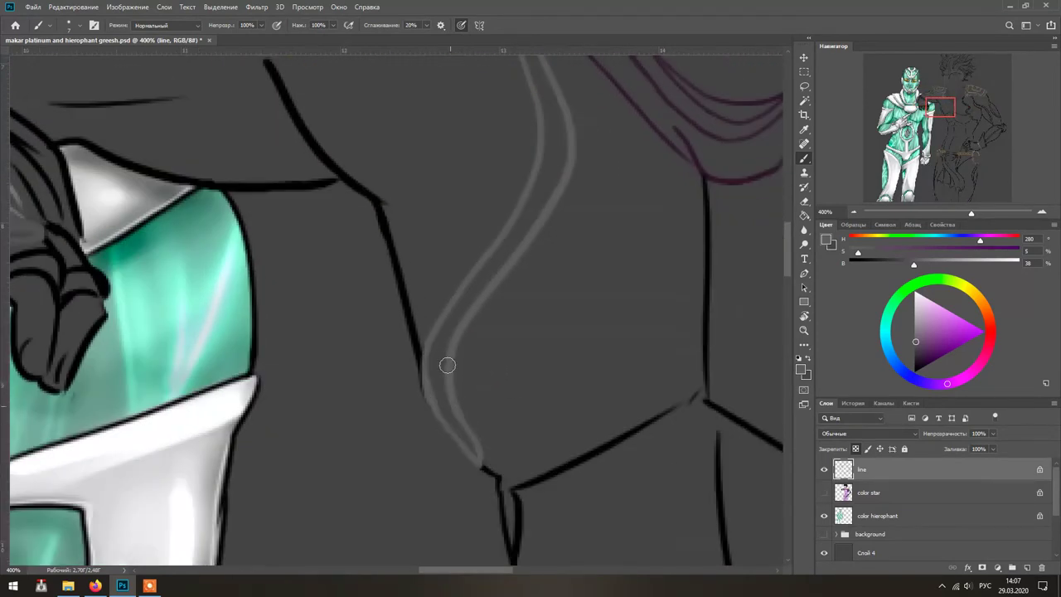
- Recolour the curving chest trim and the start of the arm trim beneath the other shoulder pad in dark grey
mouse_move(502, 175)
left_mouse_down()
mouse_move(526, 367)
mouse_move(650, 494)
left_mouse_up()
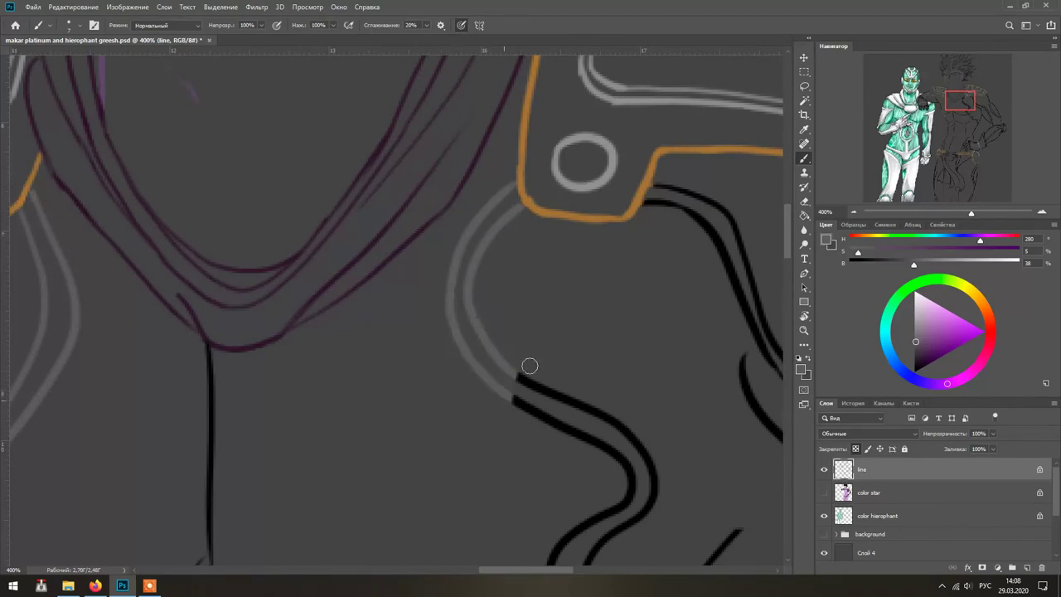
mouse_move(650, 494)
left_mouse_down()
mouse_move(633, 389)
mouse_move(600, 505)
mouse_move(668, 497)
left_mouse_up()
mouse_move(669, 498)
left_mouse_down()
mouse_move(597, 361)
mouse_move(631, 419)
mouse_move(601, 338)
mouse_move(577, 349)
mouse_move(622, 310)
mouse_move(603, 382)
mouse_move(759, 489)
left_mouse_up()
left_click_drag(964, 116, 967, 99)
left_click_drag(477, 214, 580, 353)
left_click_drag(680, 373, 492, 274)
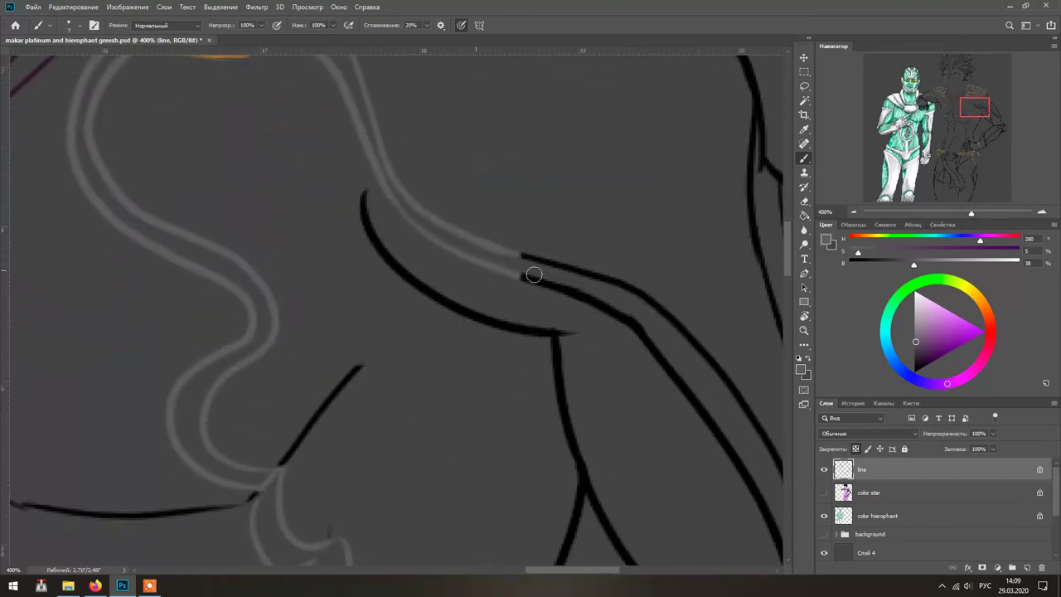
- Recolour the trim bands running down the bent upper arm towards the elbow wrap in dark grey
left_click_drag(663, 414, 533, 276)
mouse_move(614, 365)
left_mouse_down()
mouse_move(450, 254)
mouse_move(559, 404)
left_mouse_up()
left_click_drag(536, 219, 514, 332)
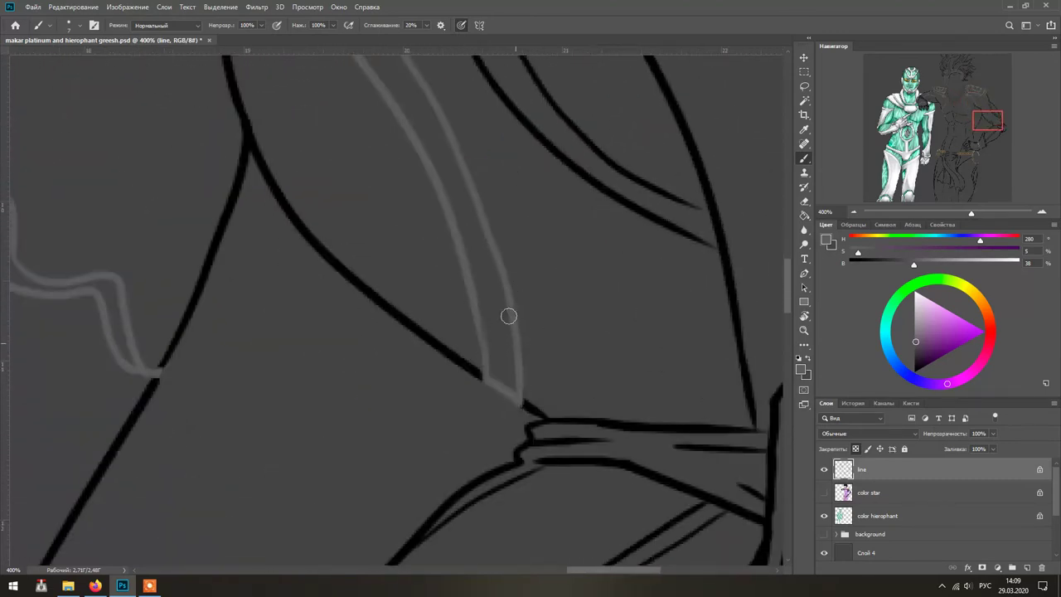
left_click_drag(545, 125, 524, 237)
left_click_drag(451, 158, 486, 419)
mouse_move(480, 244)
left_mouse_down()
mouse_move(525, 404)
mouse_move(434, 270)
mouse_move(535, 344)
left_mouse_up()
- Check the sleeve against the colour layer and recolour the bent forearm's trim bands below the elbow wrap in dark grey
left_click(824, 492)
left_click(543, 284, "alt")
scroll(543, 285, "down", 3)
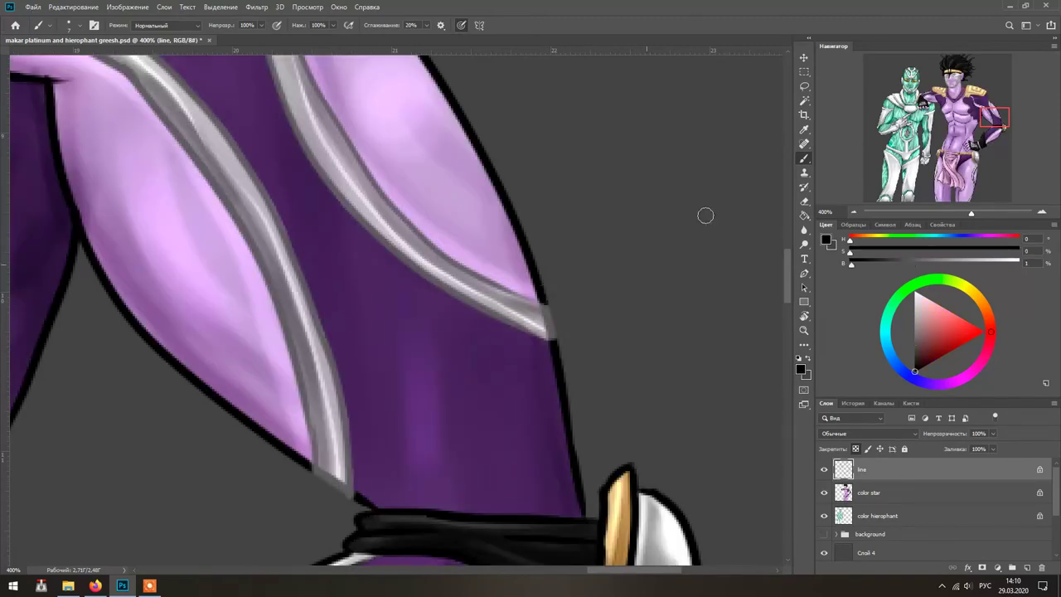
left_click(885, 224)
left_click(824, 492)
left_click_drag(367, 348, 441, 291)
left_click(824, 493)
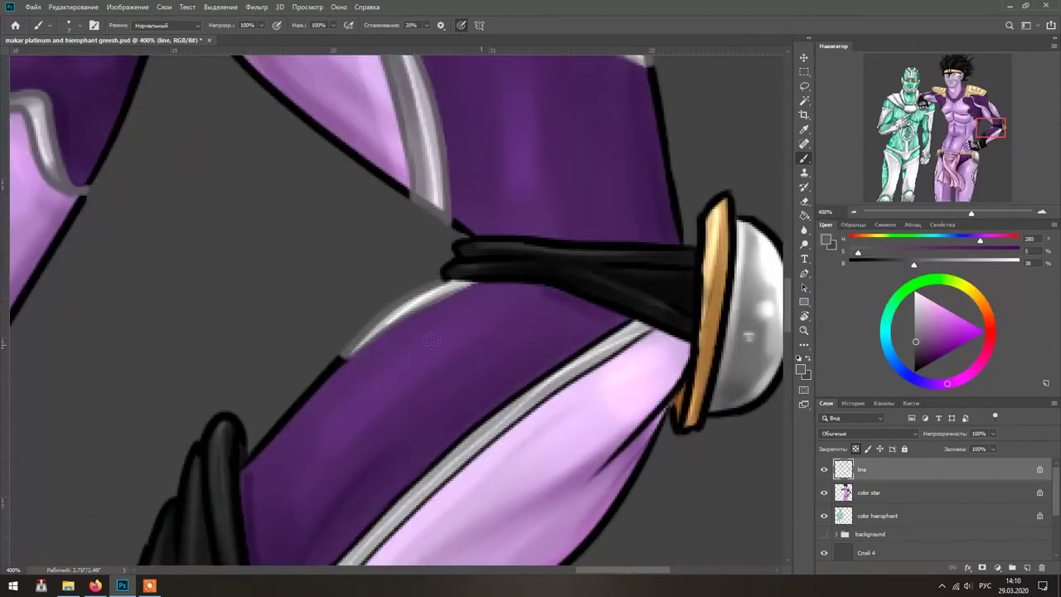
scroll(545, 371, "down", 3)
left_click(824, 492)
mouse_move(286, 531)
left_mouse_down()
mouse_move(439, 357)
mouse_move(647, 186)
mouse_move(597, 303)
left_mouse_up()
- Recolour the trim lines down the outer thigh below the hip ornament in grey, undoing a stray stroke
scroll(660, 261, "up", 3)
scroll(660, 262, "right", 3)
scroll(659, 261, "left", 5)
scroll(516, 414, "down", 3)
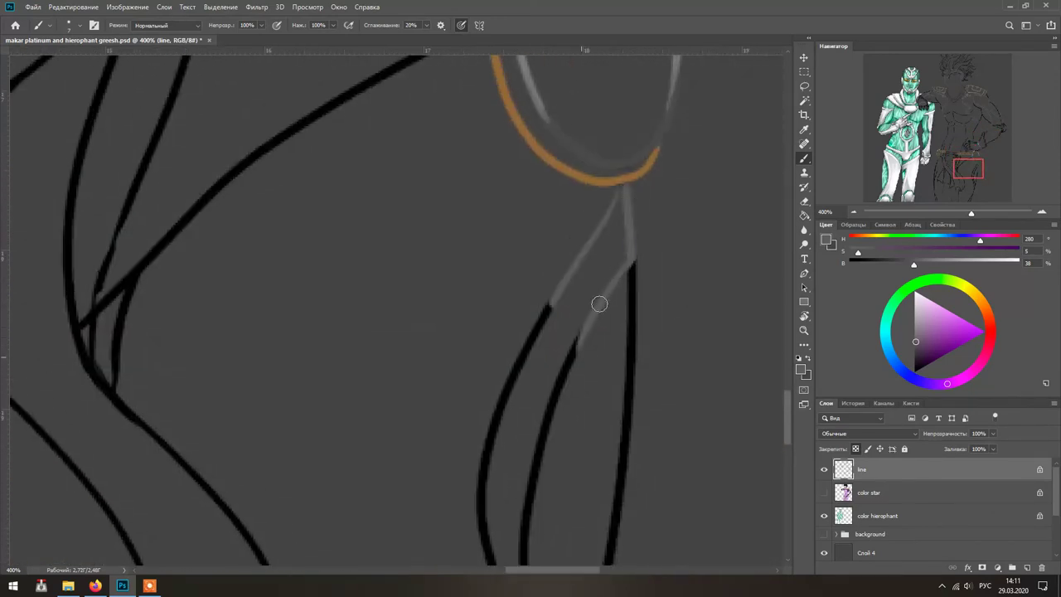
scroll(597, 304, "right", 3)
key("ctrl+z")
scroll(490, 358, "down", 3)
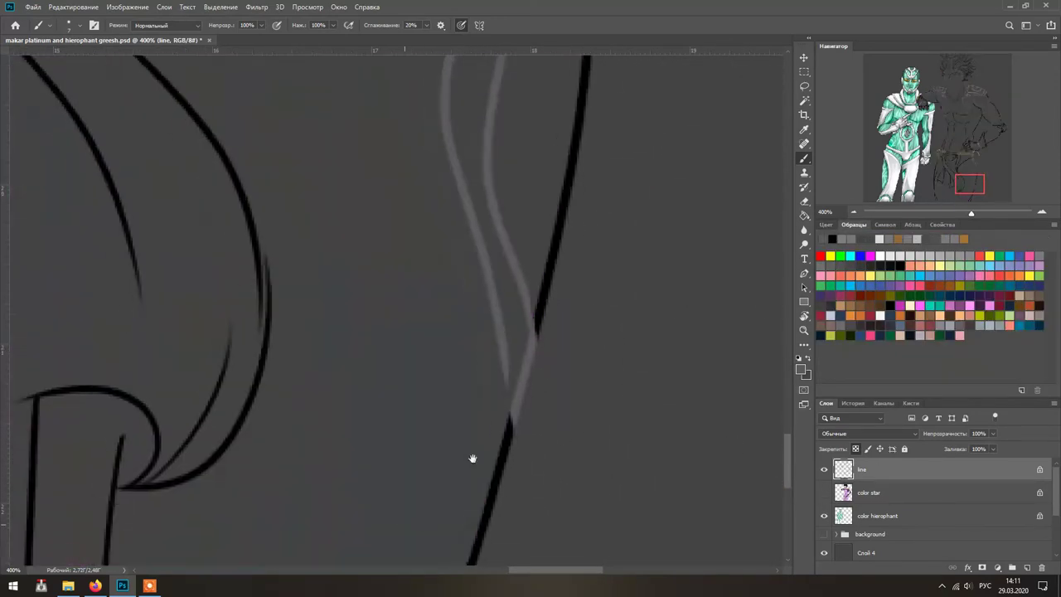
- Recolour the remaining leg trim lines on both legs in grey and the rim of the elbow ornament in gold
scroll(471, 457, "down", 5)
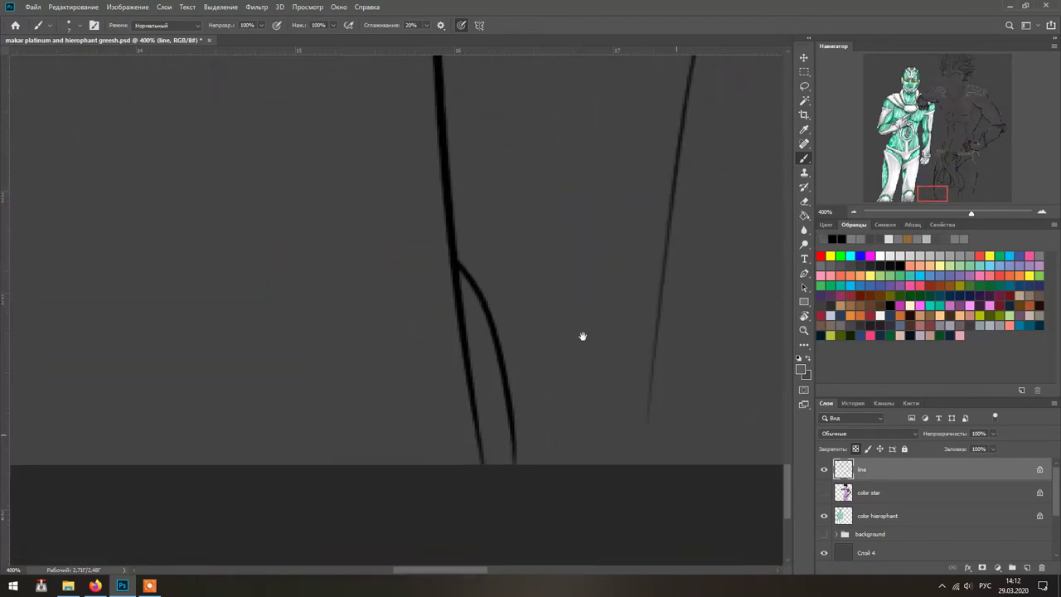
left_click_drag(502, 462, 462, 277)
scroll(462, 277, "up", 3)
left_click_drag(374, 492, 400, 371)
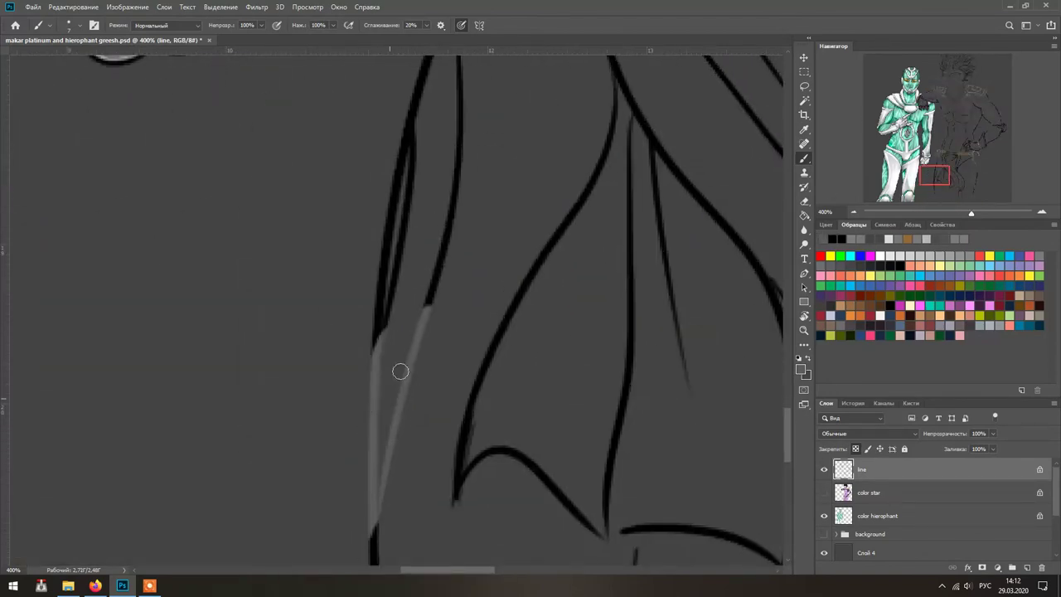
scroll(410, 213, "up", 5)
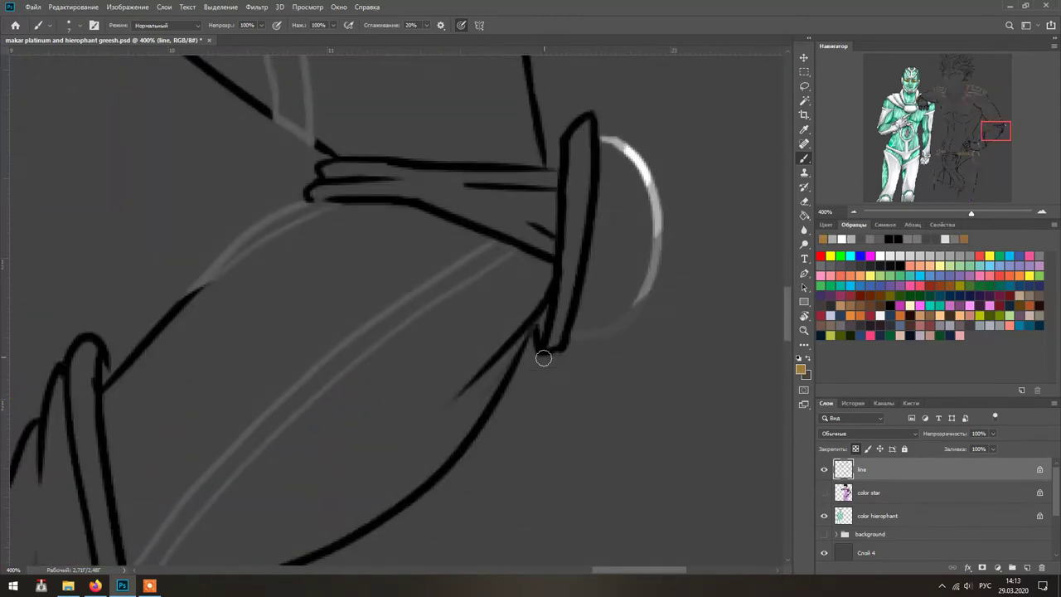
left_click_drag(591, 258, 567, 177)
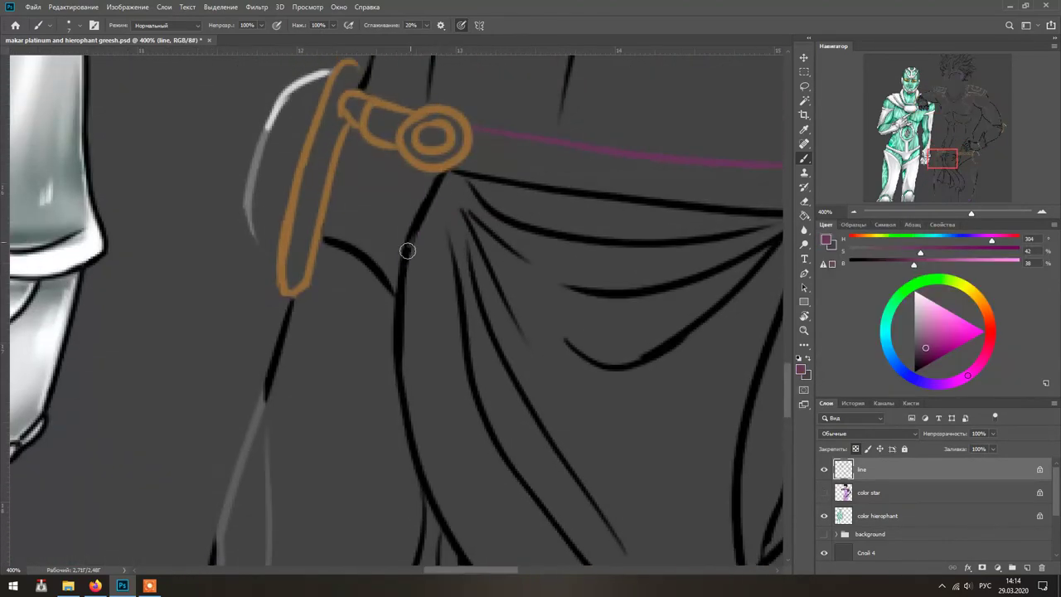
- Recolour the upper edge and gathered fold lines of the loincloth below the belt in dark magenta (H 304, S 42, B 38)
mouse_move(439, 179)
left_mouse_down()
mouse_move(407, 450)
mouse_move(427, 497)
left_mouse_up()
left_click_drag(452, 212, 481, 407)
left_click_drag(464, 211, 507, 365)
left_click_drag(501, 177, 633, 182)
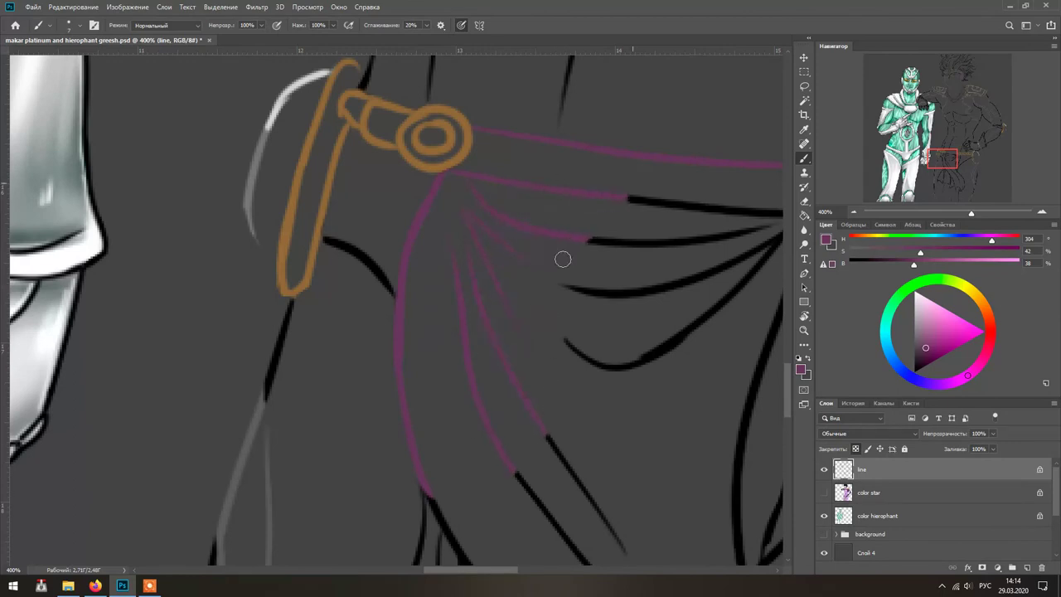
left_click_drag(572, 236, 746, 217)
left_click_drag(585, 360, 779, 240)
left_click_drag(717, 228, 595, 216)
- Recolour the loincloth's long hanging folds, side edges and hem lines in dark magenta
left_click_drag(680, 214, 638, 352)
mouse_move(615, 412)
left_mouse_down()
mouse_move(623, 256)
mouse_move(572, 401)
left_mouse_up()
left_click_drag(572, 402, 538, 238)
left_click_drag(355, 201, 602, 550)
left_click_drag(231, 254, 350, 416)
left_click_drag(249, 530, 407, 352)
left_click_drag(396, 80, 232, 506)
mouse_move(242, 481)
left_mouse_down()
mouse_move(275, 464)
mouse_move(407, 199)
left_mouse_up()
scroll(415, 168, "down", 3)
mouse_move(433, 291)
left_mouse_down()
mouse_move(519, 331)
mouse_move(542, 146)
left_mouse_up()
scroll(542, 147, "right", 1)
left_click_drag(554, 249, 560, 373)
left_click_drag(730, 442, 607, 473)
- Compare the recoloured line art with the color star layer across the whole picture and close up
left_click(824, 493)
key("ctrl+0")
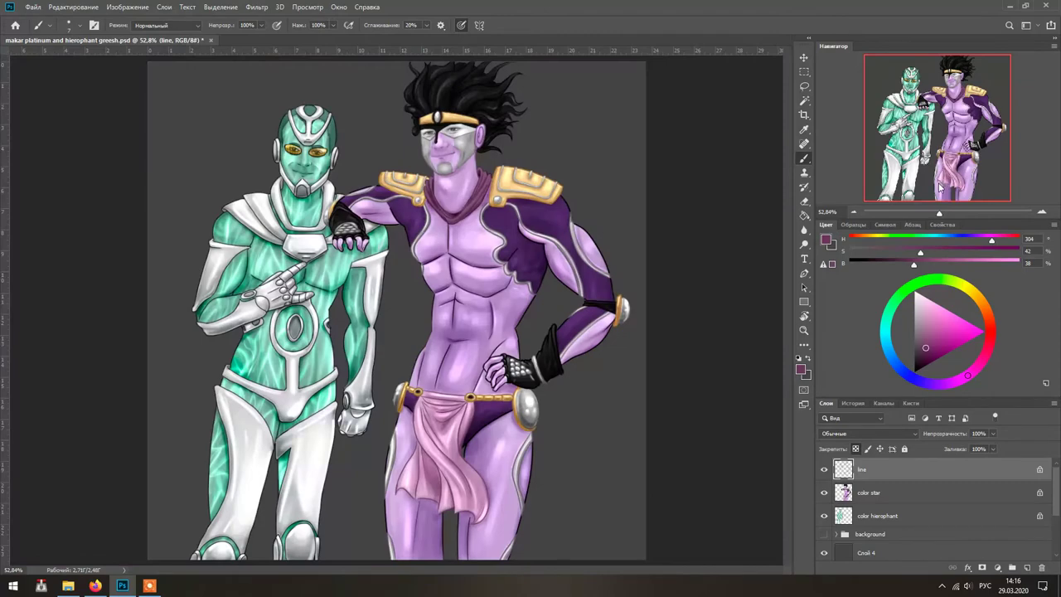
key("ctrl+plus")
key("ctrl+plus")
key("ctrl+plus")
left_click(824, 493)
left_click(824, 493)
left_click(824, 493)
- Recolour the raised arm's underside, the chest's centre line and the pectoral contours in muted purple (H 278, S 35, B 44)
left_click_drag(460, 206, 315, 238)
key("ctrl+z")
mouse_move(592, 426)
left_mouse_down()
mouse_move(565, 374)
mouse_move(490, 332)
left_mouse_up()
key("ctrl+z")
key("ctrl+z")
left_click(824, 493)
left_click(824, 492)
left_click(824, 492)
left_click(824, 493)
key("ctrl+z")
key("ctrl+z")
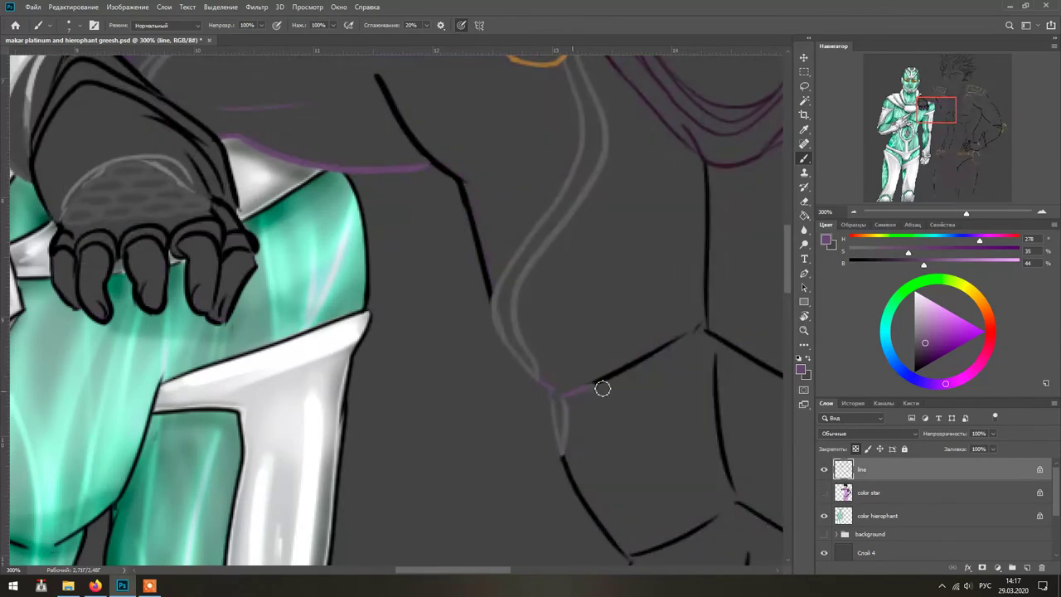
left_click_drag(755, 154, 360, 161)
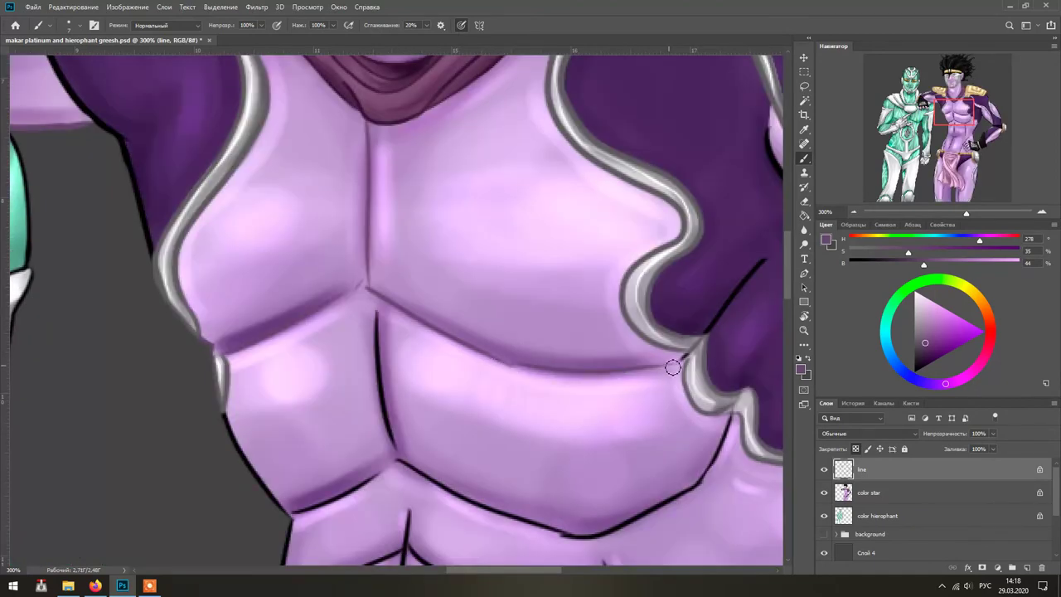
- Recolour the upper abdominal muscle lines and the bare fingers resting on the green figure's shoulder in muted purple
key("ctrl+z")
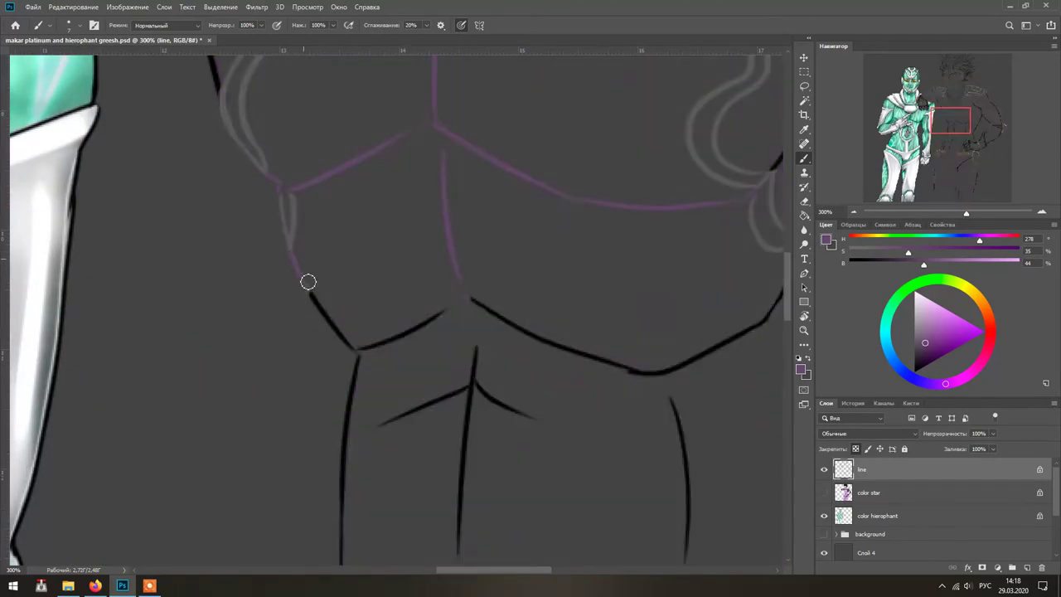
key("ctrl+z")
key("ctrl+z")
key("ctrl+z")
key("ctrl+z")
key("ctrl+z")
key("ctrl+z")
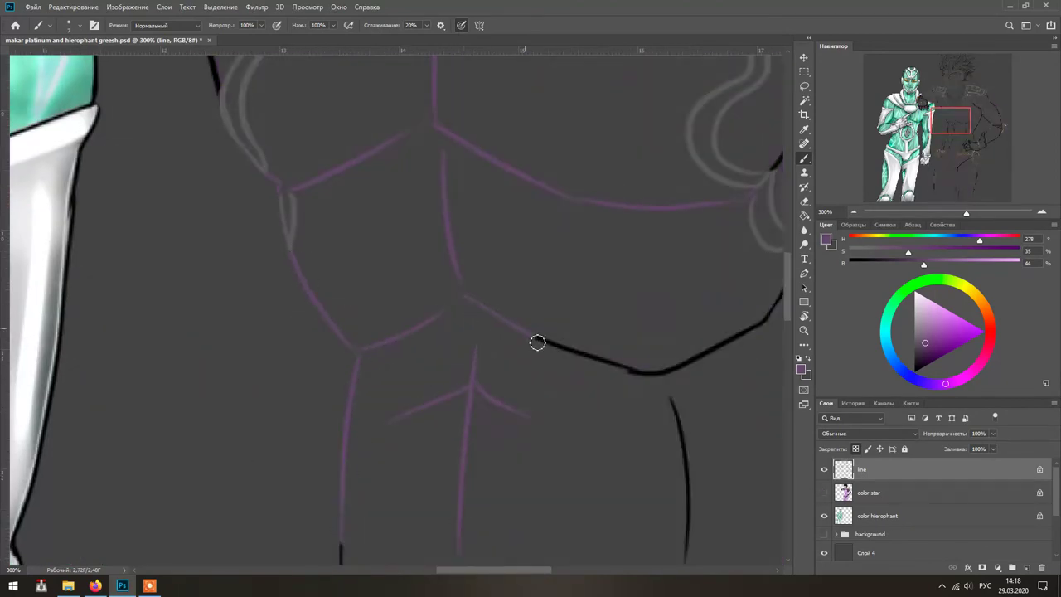
key("ctrl+z")
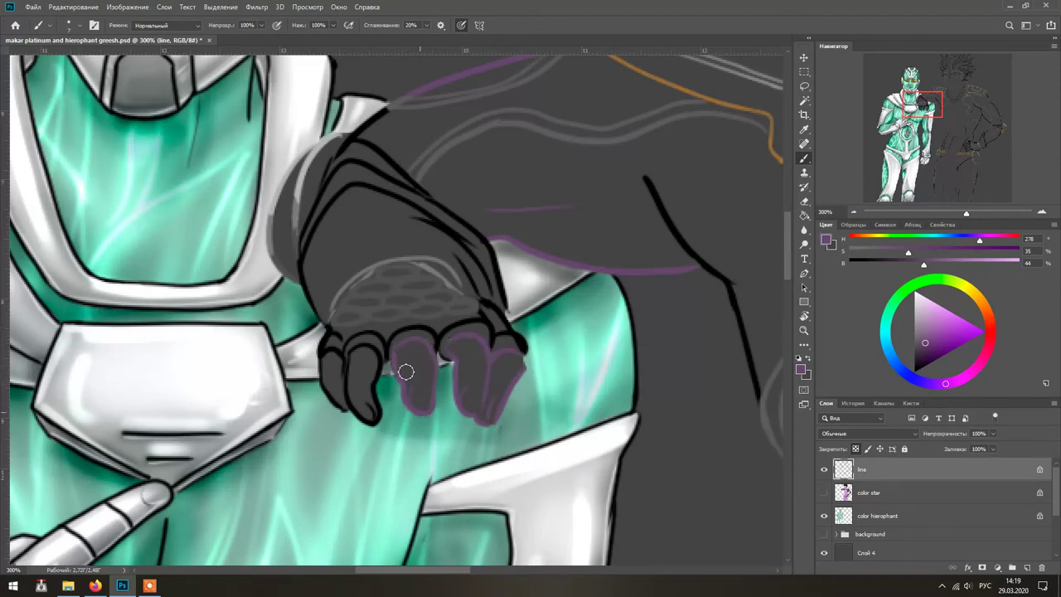
key("ctrl+z")
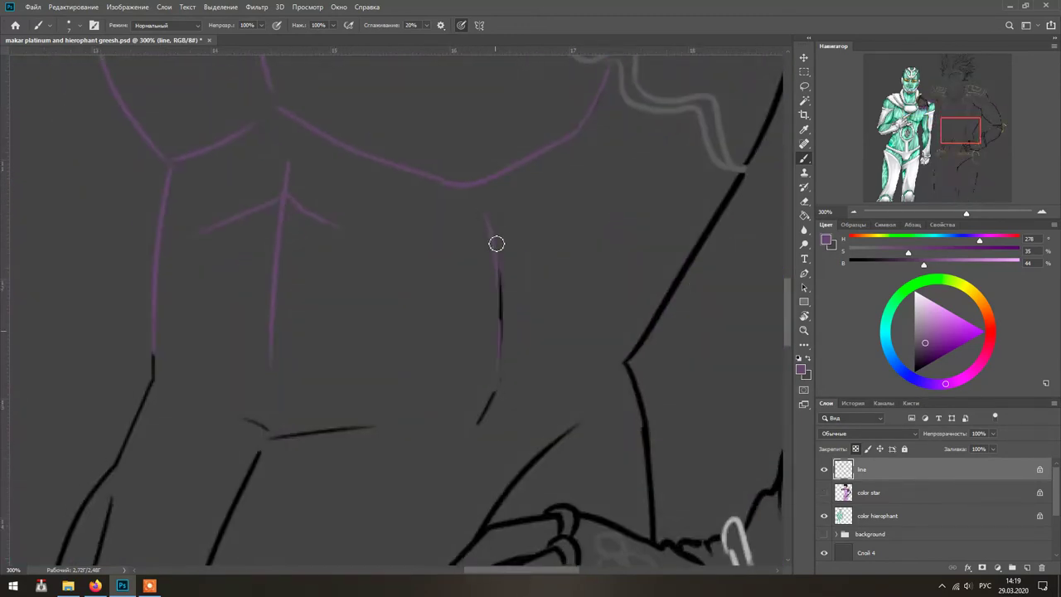
- Recolour the lower abdomen's side muscle line and the waist contour above the hand on the hip in muted purple
key("ctrl+z")
key("ctrl+z")
key("ctrl+z")
scroll(644, 379, "down", 3)
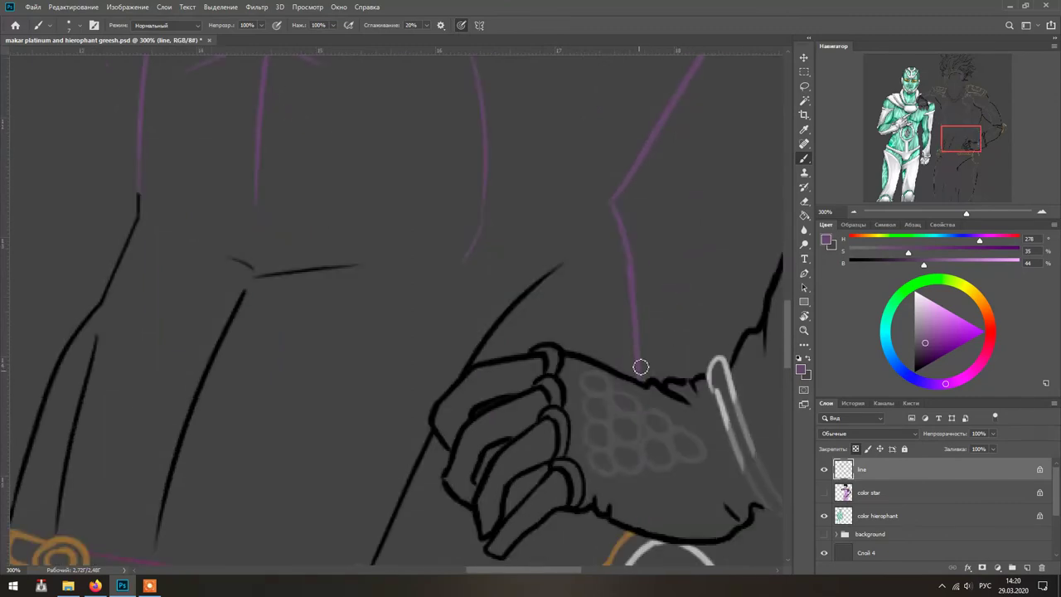
key("ctrl+z")
- Recolour the pelvis lines running down to the belt and the bare fingers of the hand on the hip in muted purple
scroll(492, 261, "left", 3)
key("ctrl+z")
key("ctrl+z")
key("ctrl+z")
scroll(337, 341, "down", 3)
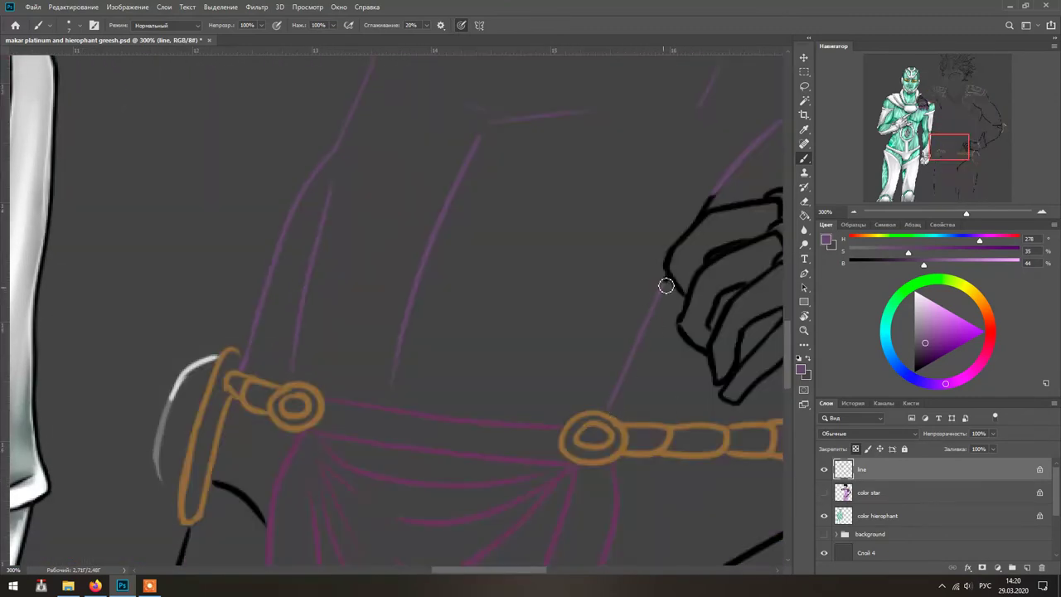
scroll(665, 284, "right", 3)
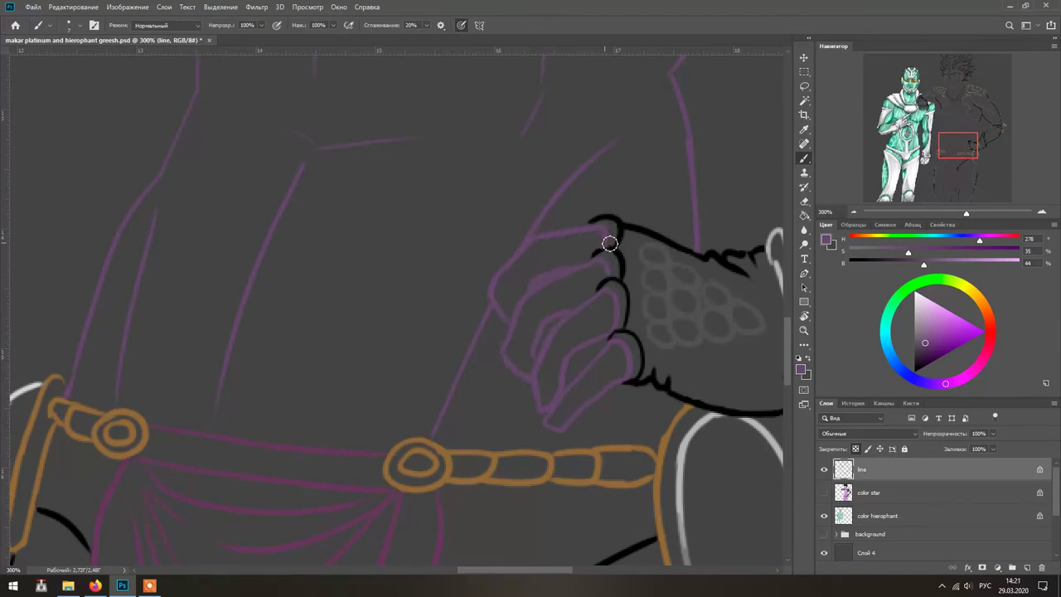
- Recolour the outer thigh contour below the narrow hip ornament in muted purple, between the grey trim bands
scroll(564, 325, "down", 3)
scroll(705, 365, "left", 3)
scroll(330, 263, "up", 1)
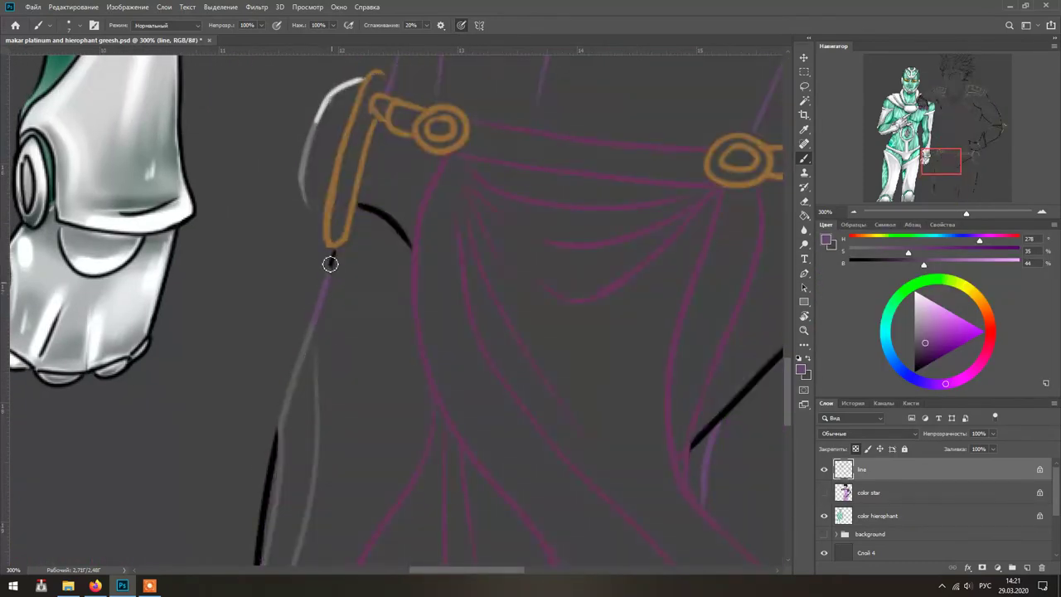
scroll(451, 237, "down", 3)
scroll(451, 237, "left", 3)
key("ctrl+z")
scroll(439, 337, "down", 3)
scroll(464, 323, "left", 1)
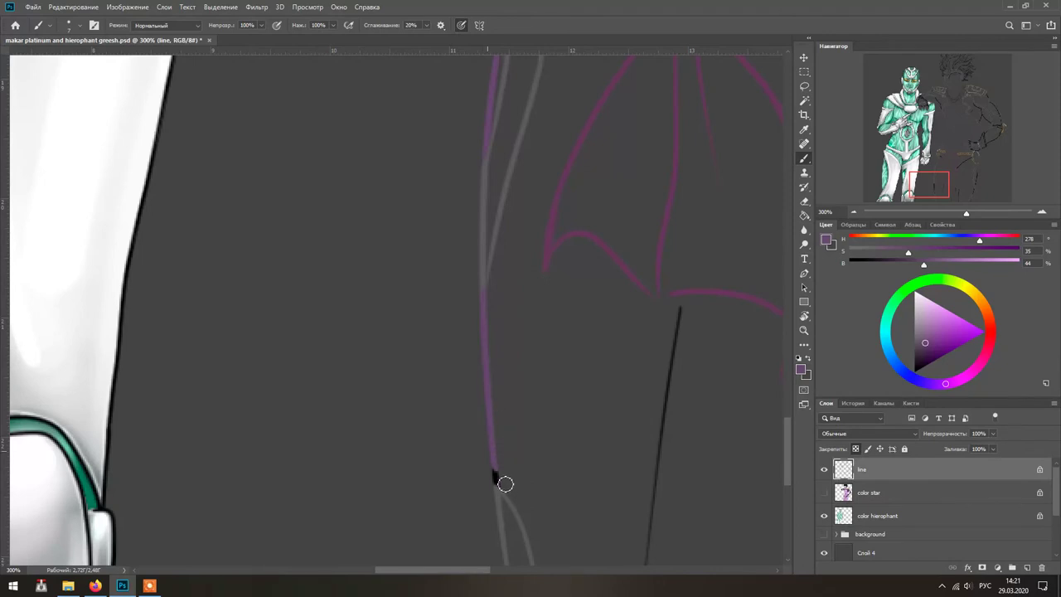
- Recolour the leg contours and inner muscle lines below the loincloth's hem in muted purple
scroll(505, 484, "down", 3)
scroll(538, 381, "right", 1)
key("ctrl+z")
key("ctrl+z")
key("ctrl+z")
key("ctrl+z")
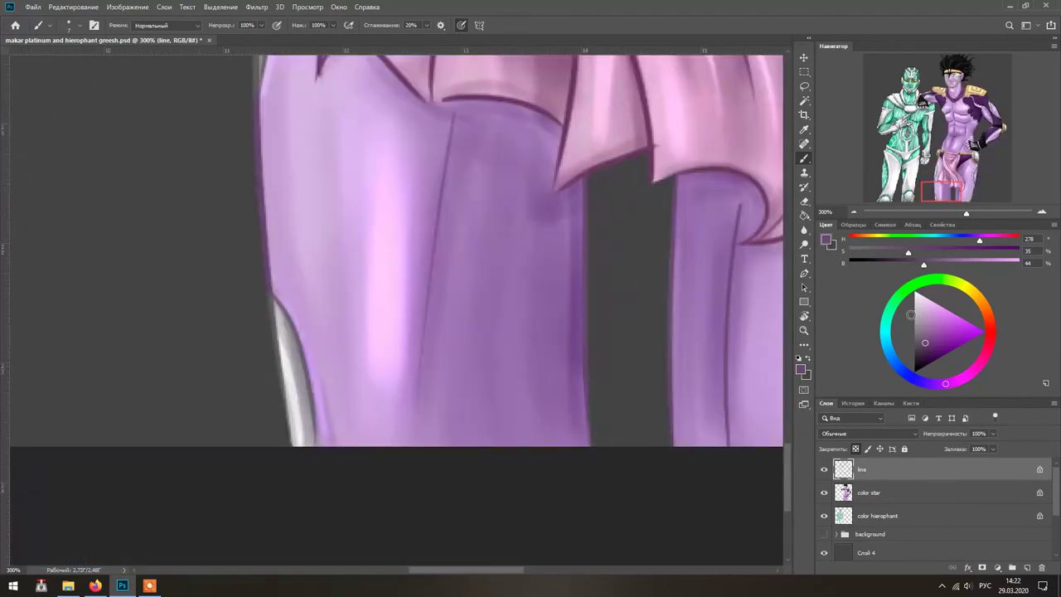
- Recolour the other leg's outer contour up to the large hip ornament and the forearm's skin lines by the elbow in muted purple
key("ctrl+shift+z")
scroll(699, 412, "right", 3)
scroll(699, 412, "up", 1)
scroll(676, 280, "up", 3)
scroll(668, 295, "right", 1)
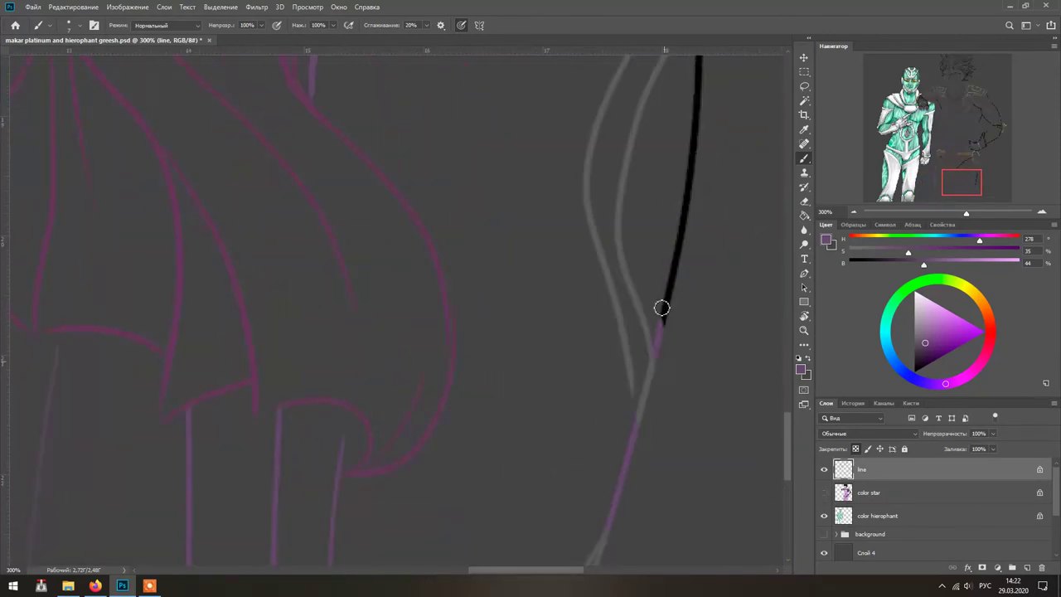
key("ctrl+z")
key("ctrl+z")
scroll(698, 113, "up", 5)
scroll(606, 287, "right", 3)
key("ctrl+z")
scroll(725, 187, "up", 5)
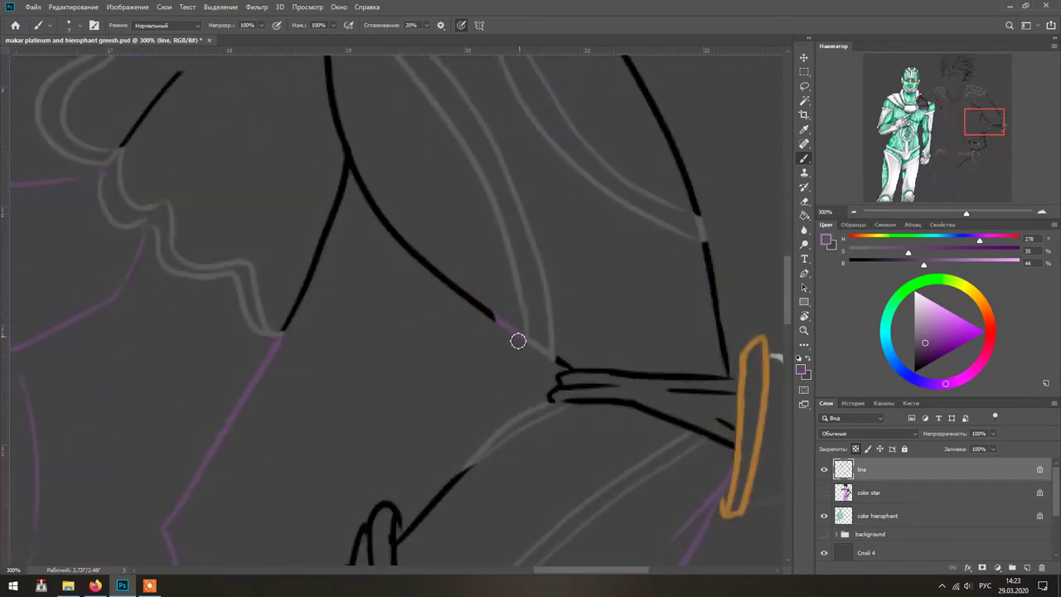
- Recolour the bent upper arm's inner and outer skin contours in muted purple, checking them against the color star layer
scroll(498, 285, "up", 10)
scroll(498, 285, "left", 3)
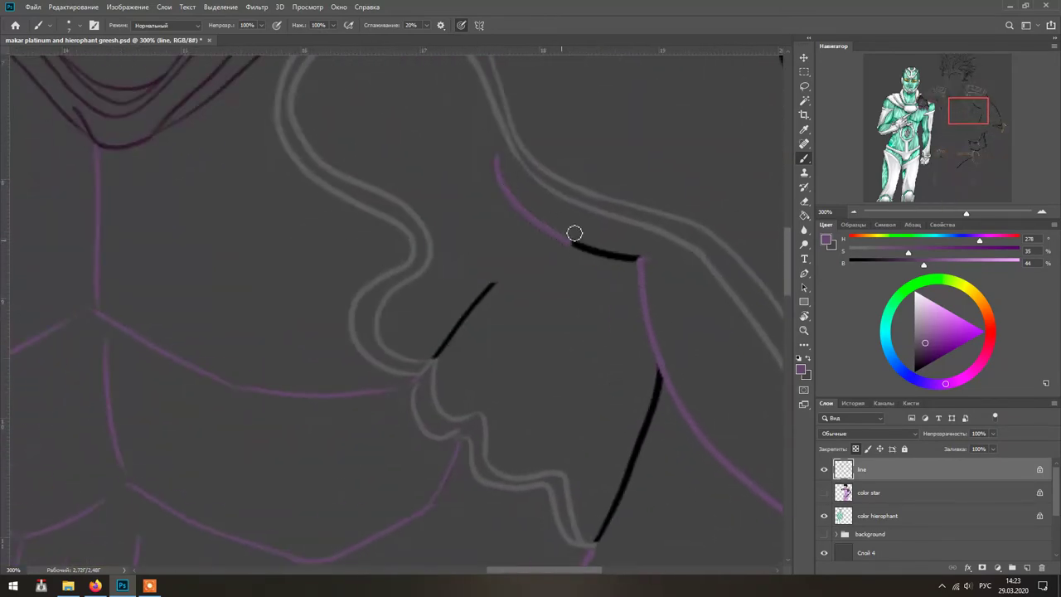
left_click(825, 495)
left_click(825, 495)
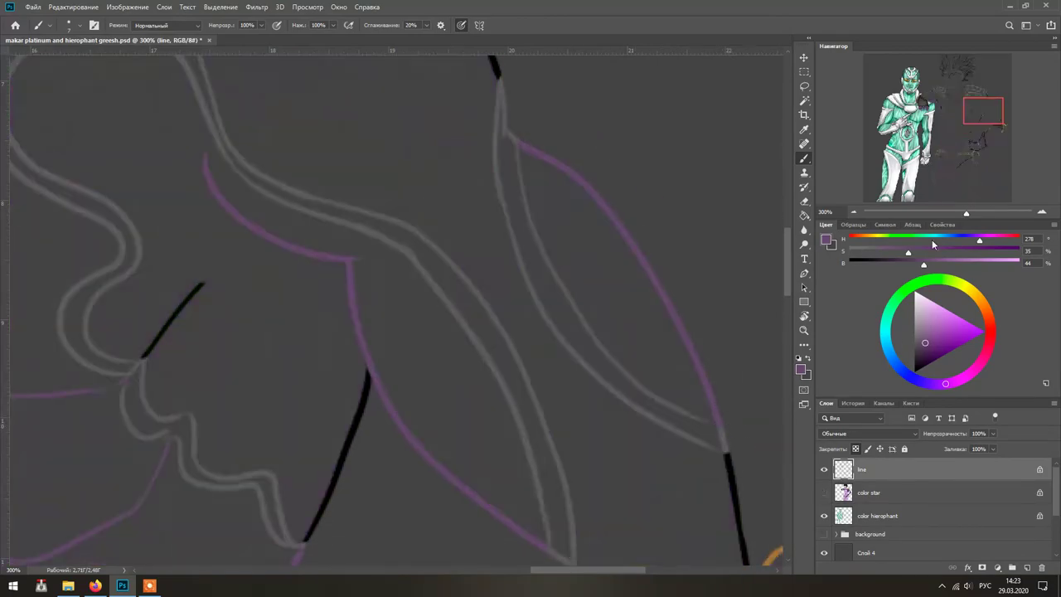
- Set the brush to dark violet (H 269, S 62, B 20) and recolour the suit's side and sleeve contours by the raised arm
left_click(826, 493)
left_click(965, 162)
left_click_drag(966, 161, 945, 110)
left_click_drag(890, 264, 883, 264)
left_click(826, 493)
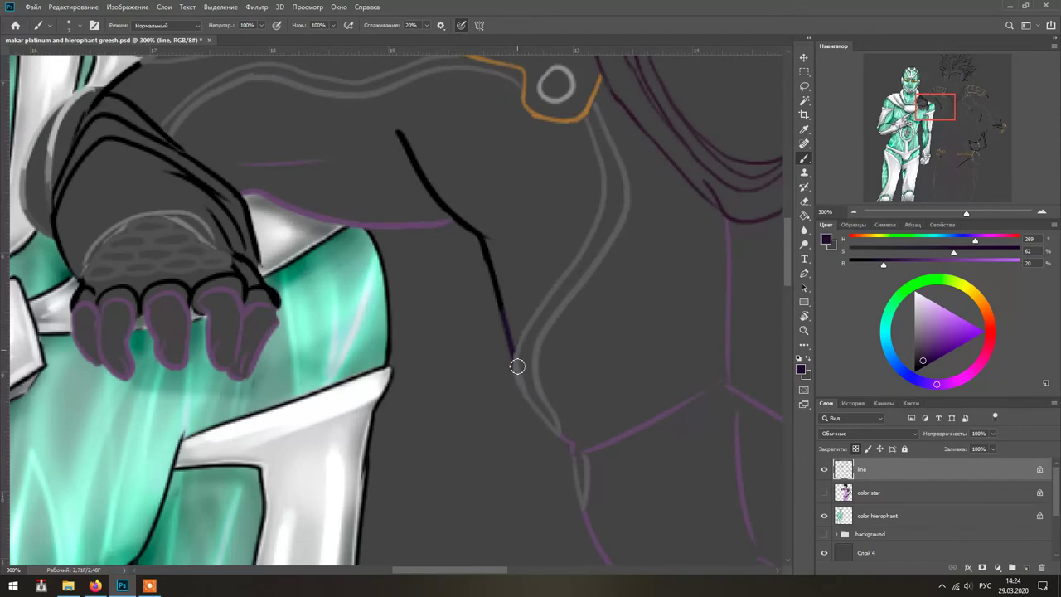
scroll(464, 274, "up", 1)
scroll(332, 232, "up", 2)
scroll(332, 232, "left", 2)
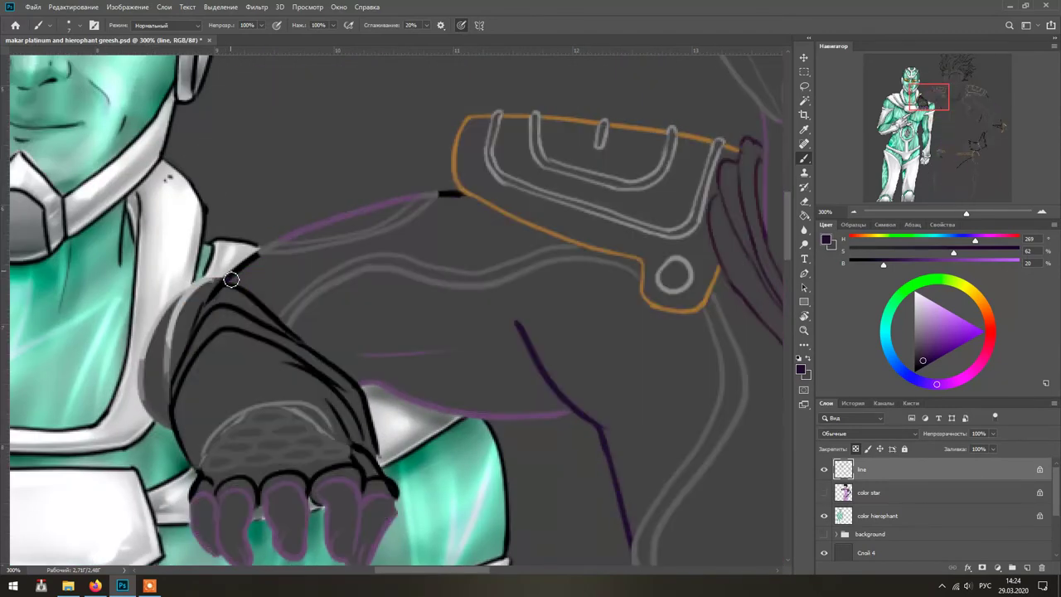
scroll(461, 199, "down", 2)
scroll(462, 199, "right", 2)
- Recolour the suit lines around the other armpit, its side and the sleeve above the elbow wrap in dark violet
scroll(555, 455, "right", 3)
left_click_drag(558, 194, 511, 100)
left_click_drag(663, 411, 547, 117)
left_click(853, 225)
left_click_drag(683, 283, 638, 237)
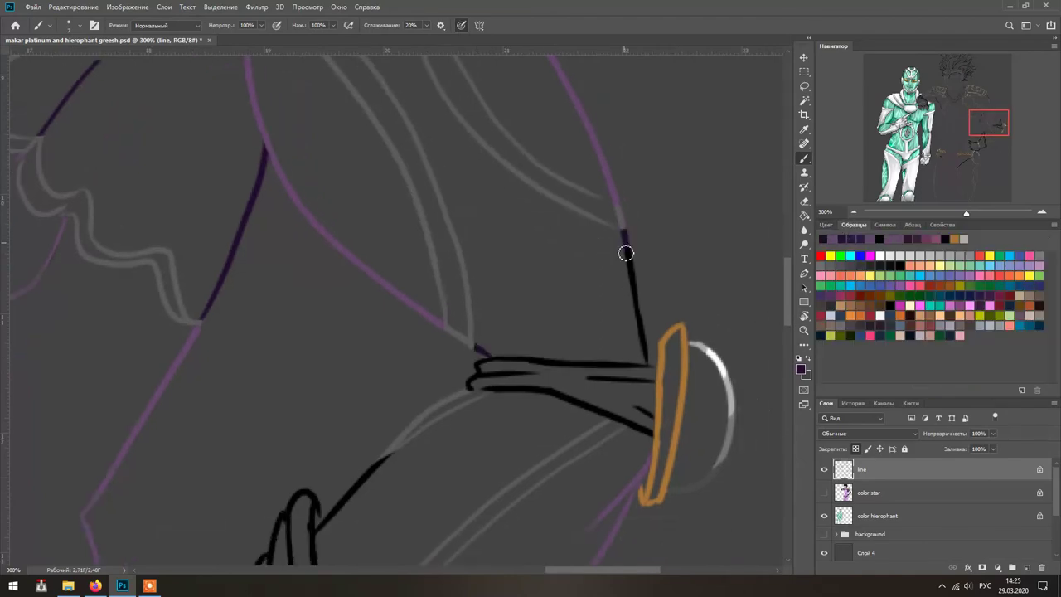
scroll(478, 352, "down", 6)
scroll(450, 256, "left", 4)
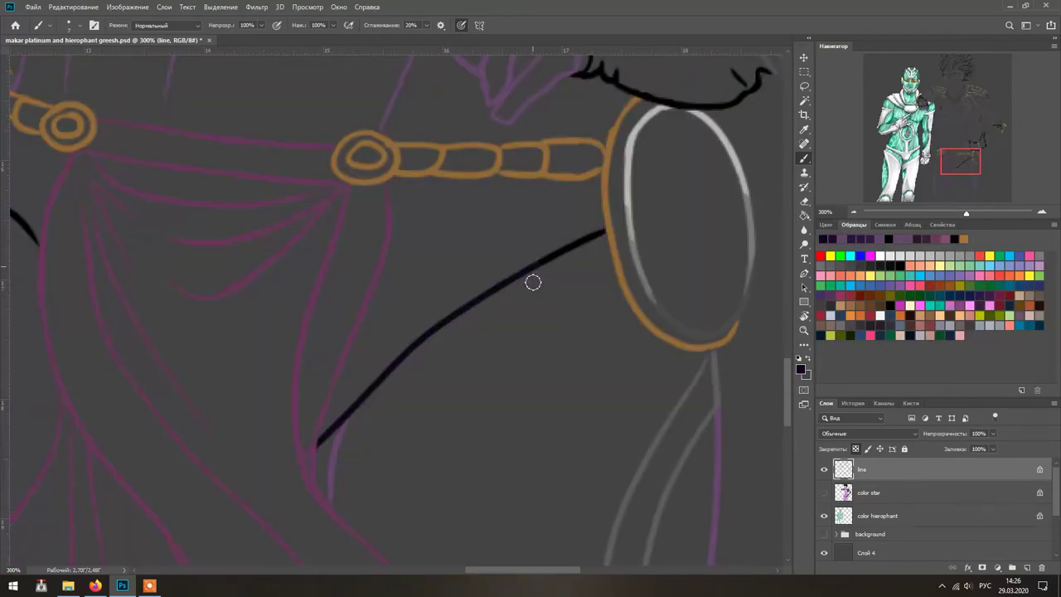
- Recolour the briefs' leg lines in near-black violet (H 263, S 68, B 10) and review the result against the color star layer
scroll(440, 212, "left", 5)
left_click(825, 495)
scroll(398, 306, "up", 5)
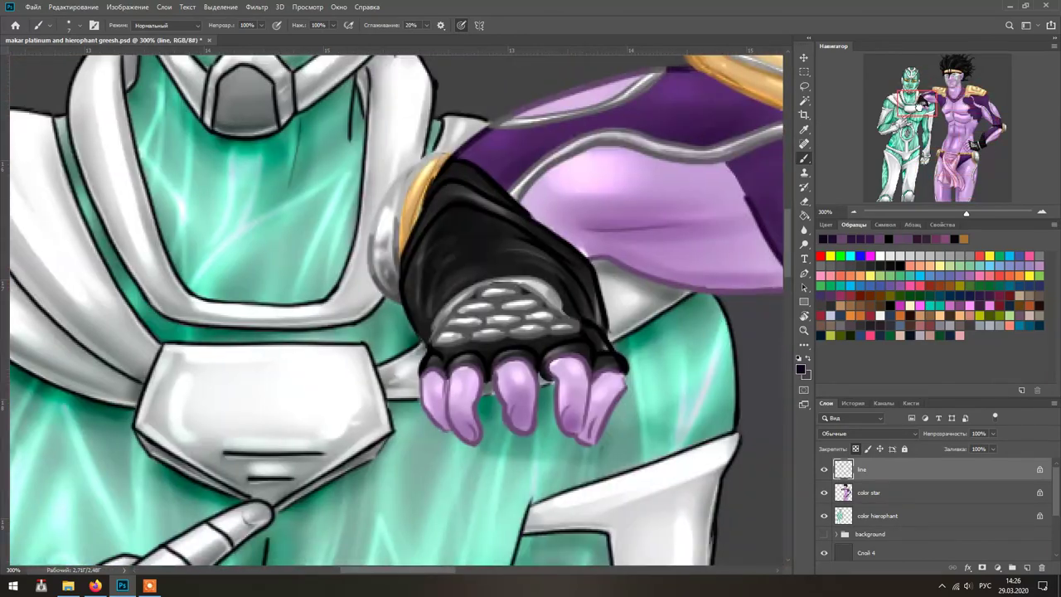
left_click(825, 495)
left_click_drag(954, 253, 934, 257)
left_click(972, 239)
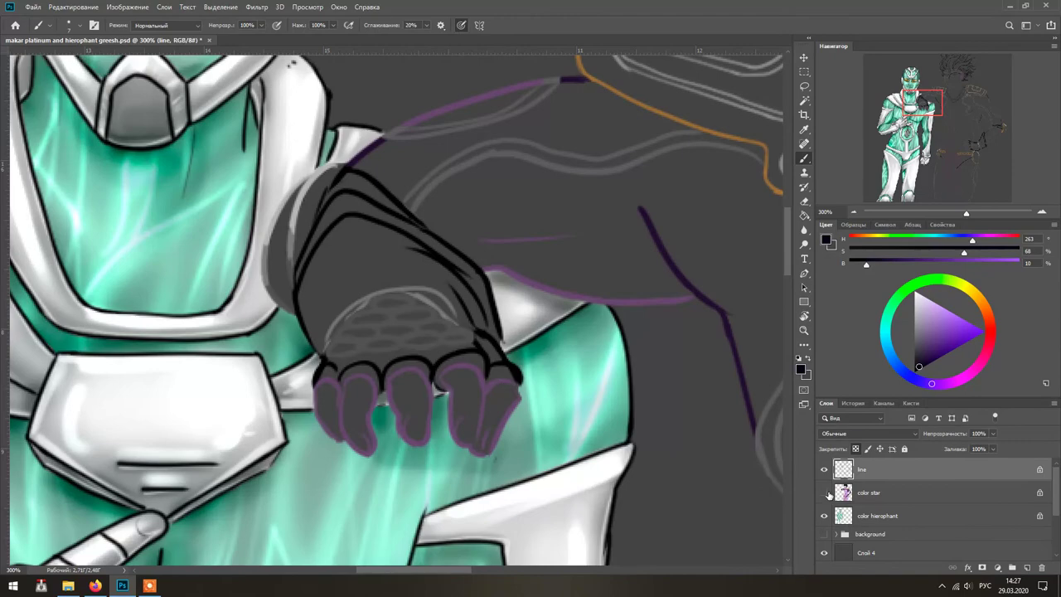
left_click(825, 493)
key("ctrl+0")
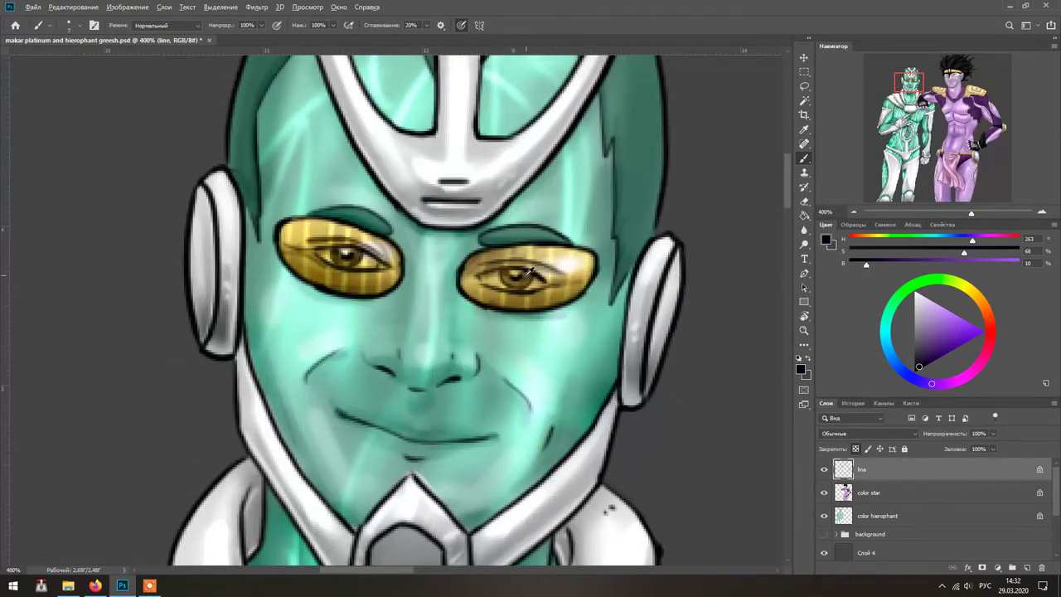
- Recolour the green figure's eye and lens outlines in brown and its eyebrows in green (H 151, S 35, B 37)
left_click(529, 272, "alt")
left_click(893, 264)
left_click(824, 516)
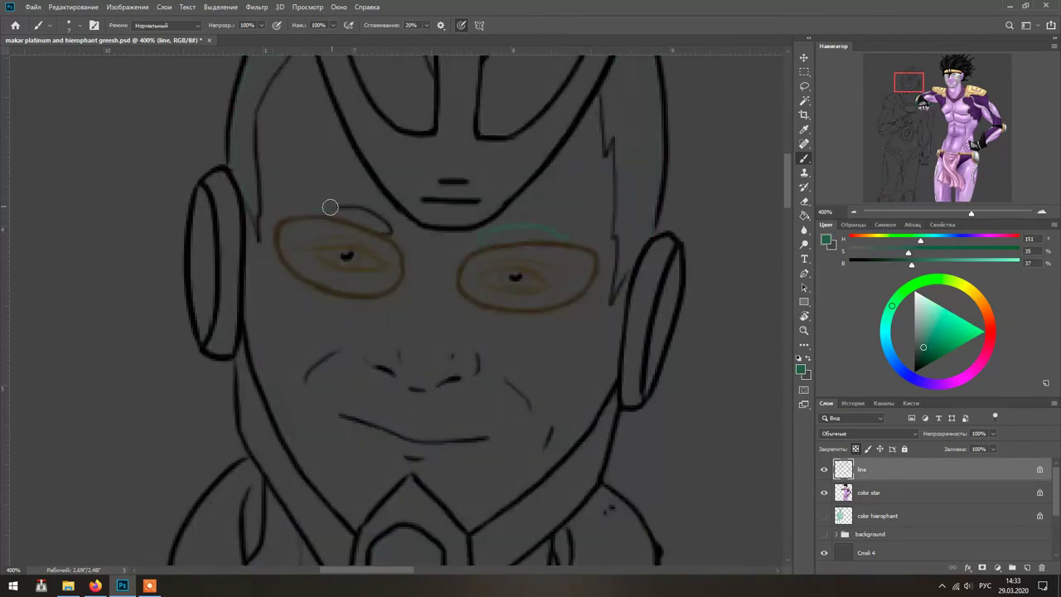
left_click_drag(330, 207, 316, 208)
- Recolour the green figure's hair, head outline and facial feature lines in dark green, leaving the helmet pieces black
left_click(824, 518)
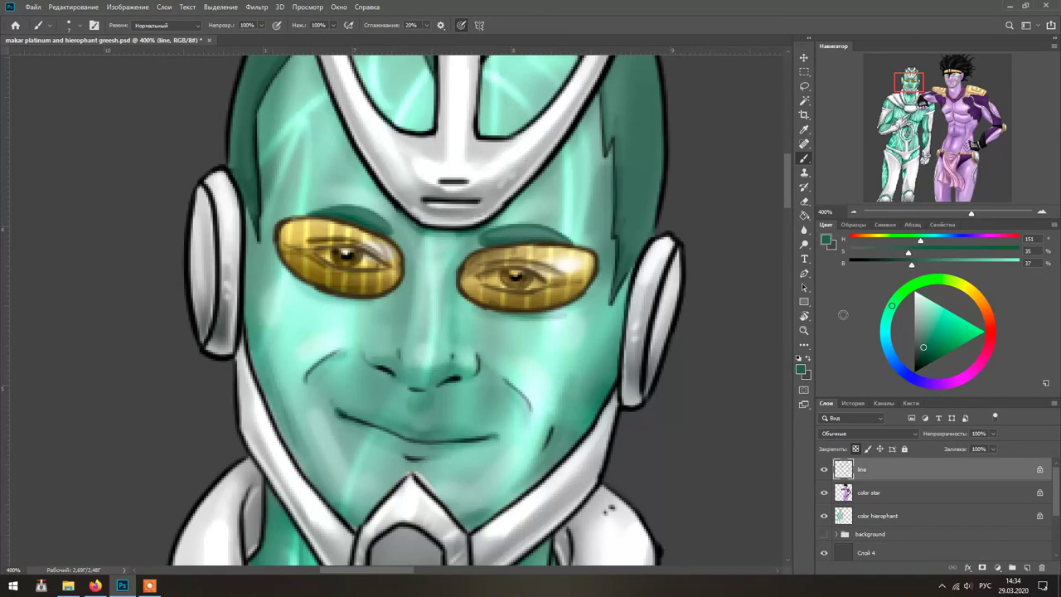
left_click(825, 516)
scroll(531, 187, "up", 3)
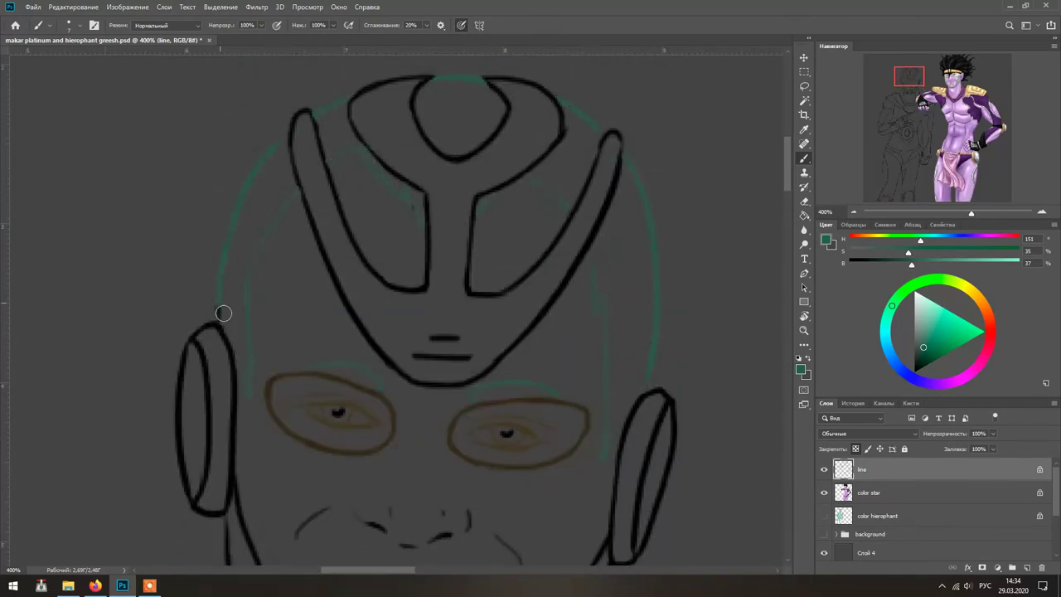
scroll(435, 393, "down", 2)
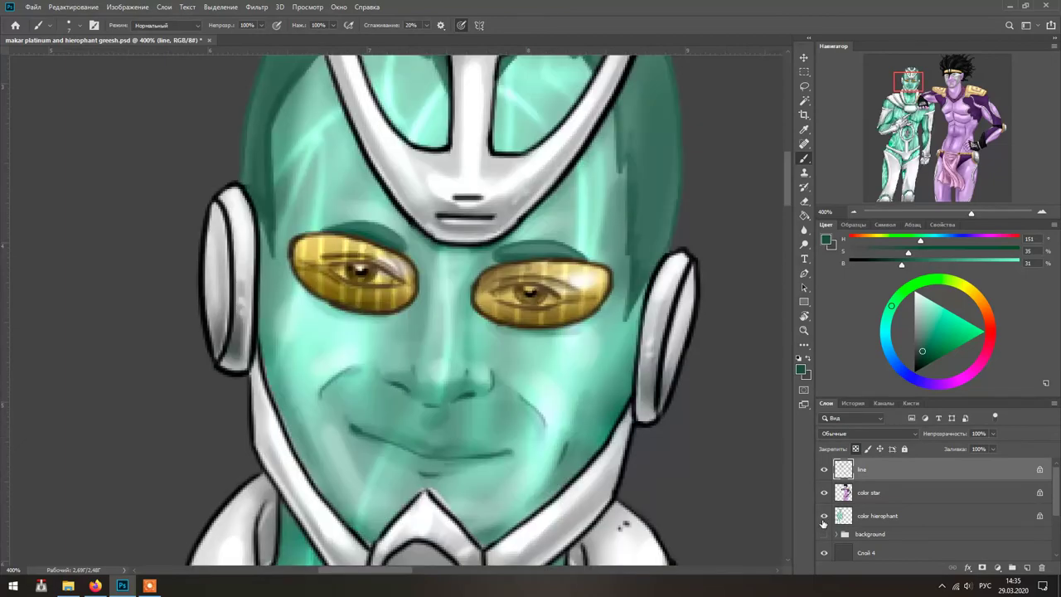
- Recolour the green figure's chest and bent arm skin contours in dark green (H 151, S 35, B 31), leaving the armour lines black
scroll(569, 249, "down", 3)
left_click(824, 516)
left_click_drag(913, 96, 895, 104)
left_click(824, 515)
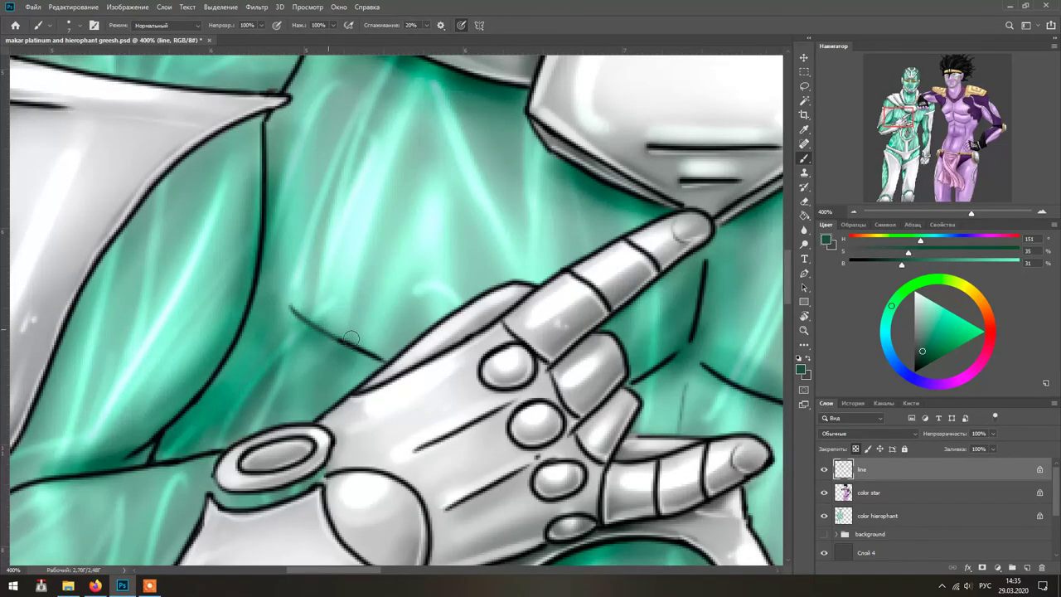
scroll(409, 126, "up", 4)
left_click(824, 515)
scroll(393, 201, "down", 4)
scroll(310, 373, "up", 5)
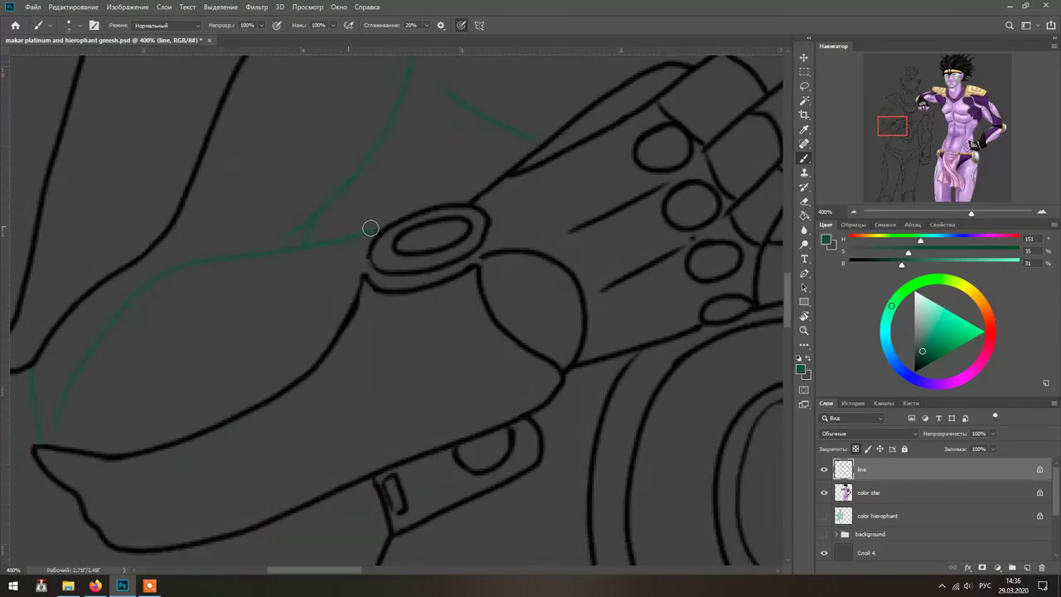
- Recolour the green figure's forearm, chest and upper torso skin contours in dark green (H 151, S 35, B 31), leaving the armour black
scroll(526, 191, "down", 4)
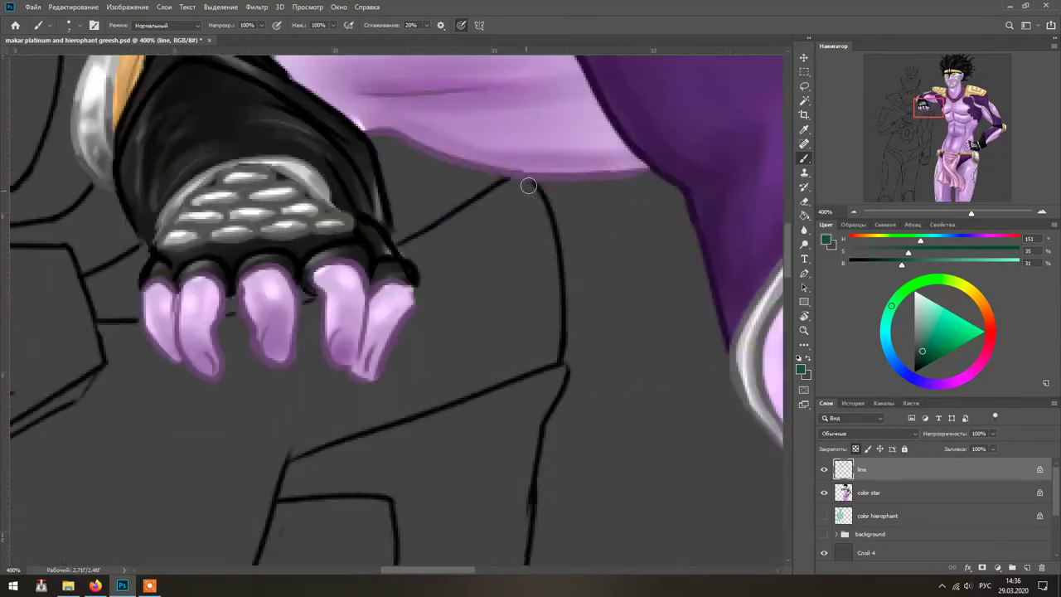
scroll(558, 352, "down", 4)
scroll(455, 266, "right", 3)
scroll(213, 343, "left", 4)
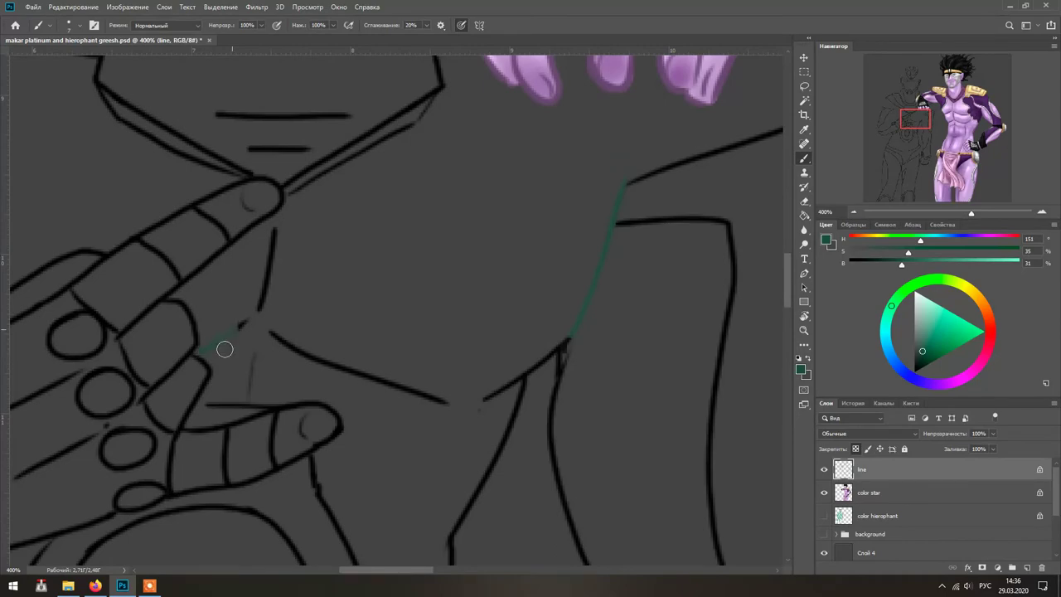
scroll(247, 394, "down", 10)
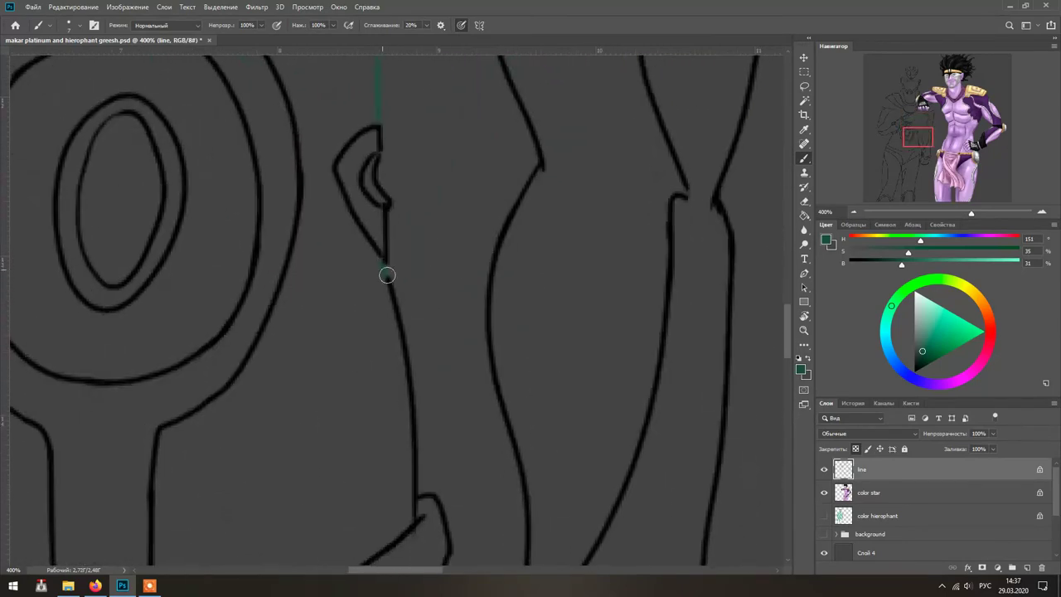
scroll(405, 287, "down", 8)
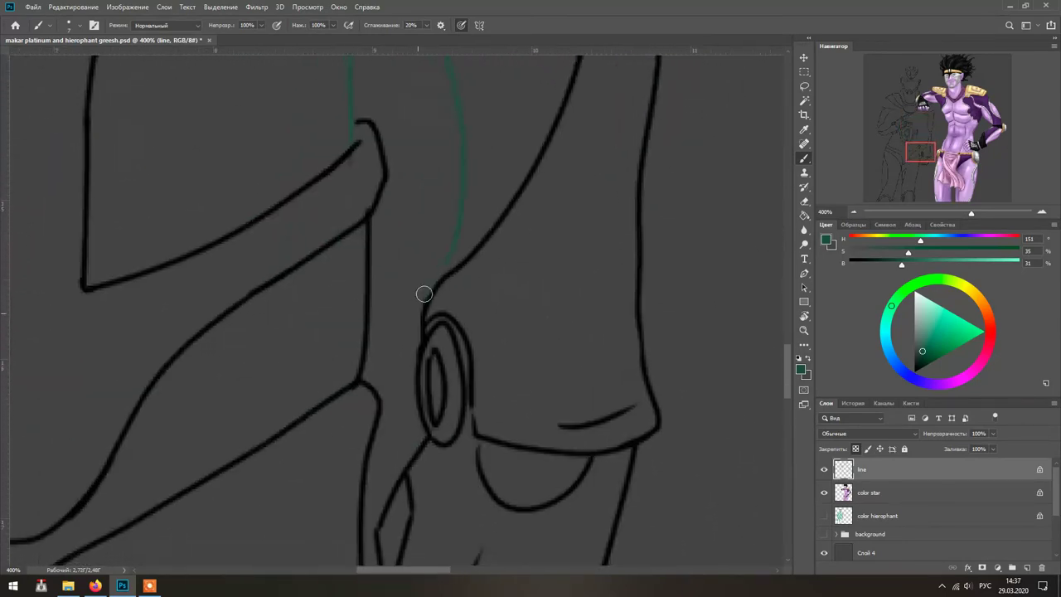
- Recolour the green figure's waist, hip and leg skin contours in the same dark green, leaving the armour lines black
scroll(581, 149, "left", 3)
scroll(639, 111, "down", 3)
scroll(320, 465, "down", 4)
scroll(448, 376, "up", 10)
scroll(390, 350, "left", 3)
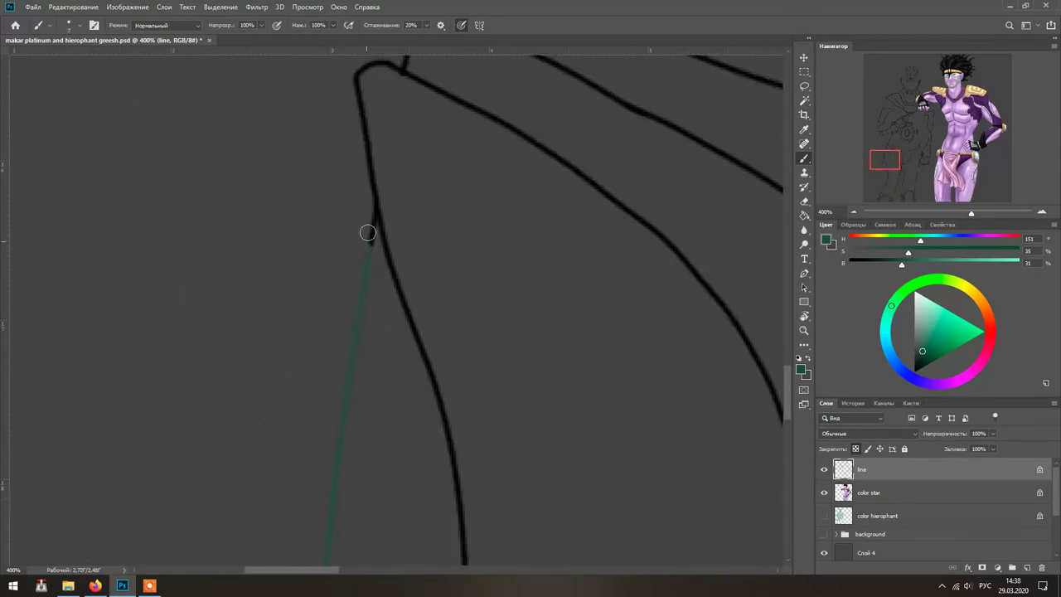
scroll(398, 248, "down", 5)
scroll(416, 366, "right", 4)
scroll(337, 464, "up", 5)
scroll(498, 351, "left", 3)
- Compare the lines with the color hierophant layer, sample a dark grey-green (H 160, S 12, B 29) near the chin armour, and hide the layer again
key("ctrl+0")
left_click(825, 517)
left_click(825, 517)
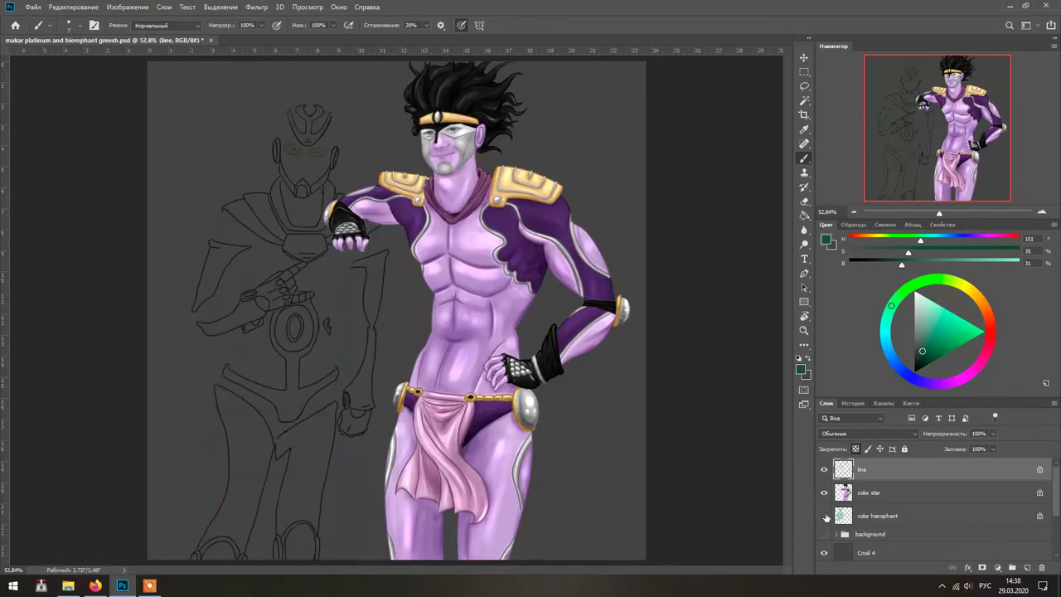
left_click(825, 517)
left_click(825, 517)
left_click(825, 517)
key("ctrl+plus")
key("ctrl+plus")
key("ctrl+plus")
key("ctrl+plus")
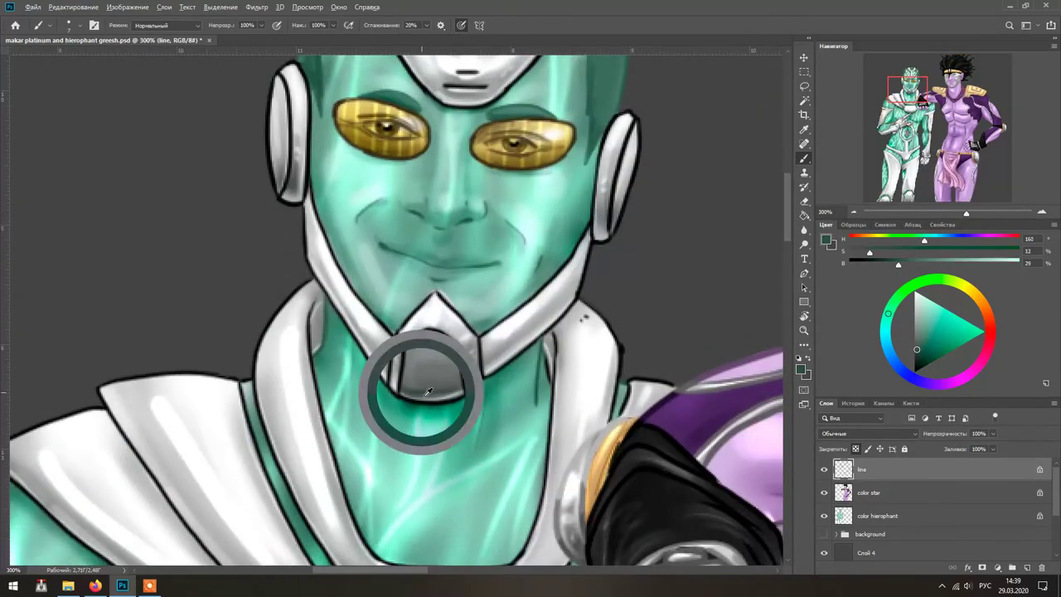
left_click(825, 516)
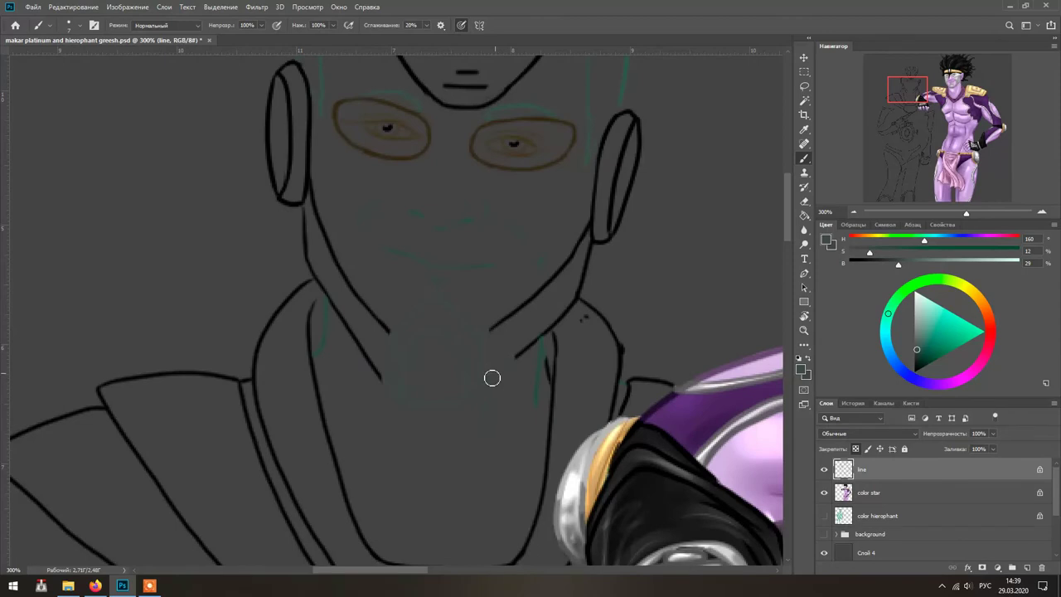
- Recolour the green figure's chin guard, ear pieces and forehead helmet lines in dark grey-green (H 160, S 12, B 29)
left_click_drag(376, 374, 384, 340)
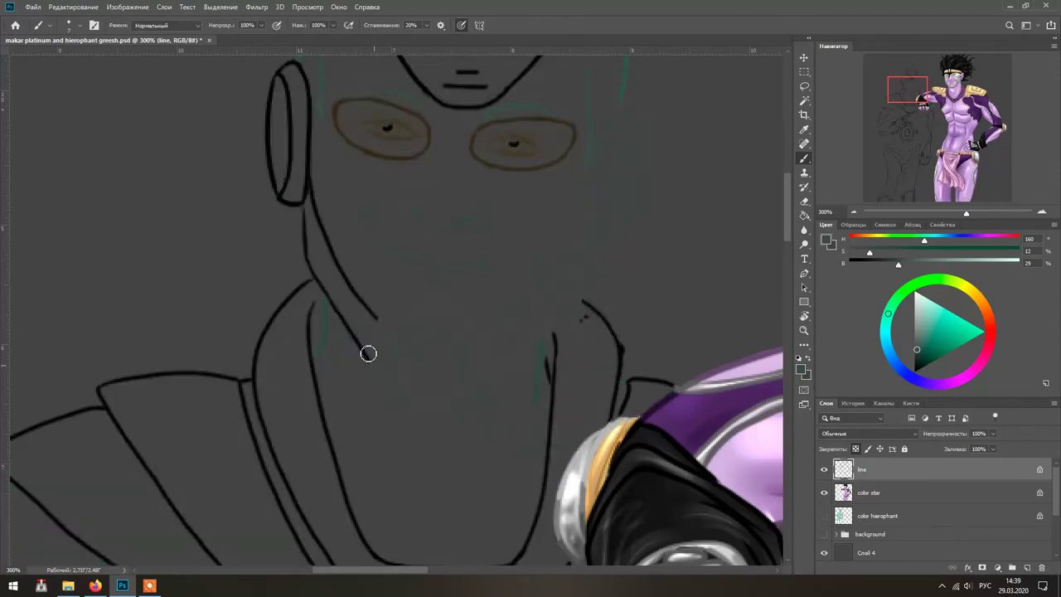
scroll(327, 235, "up", 3)
scroll(370, 218, "left", 2)
scroll(350, 166, "up", 3)
scroll(350, 149, "right", 2)
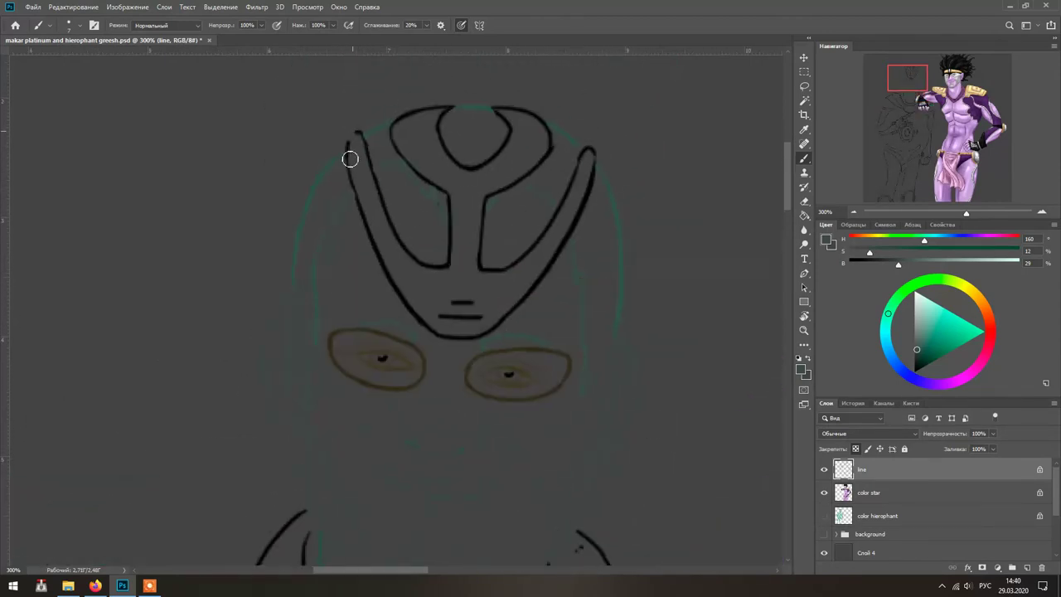
left_click_drag(483, 254, 402, 237)
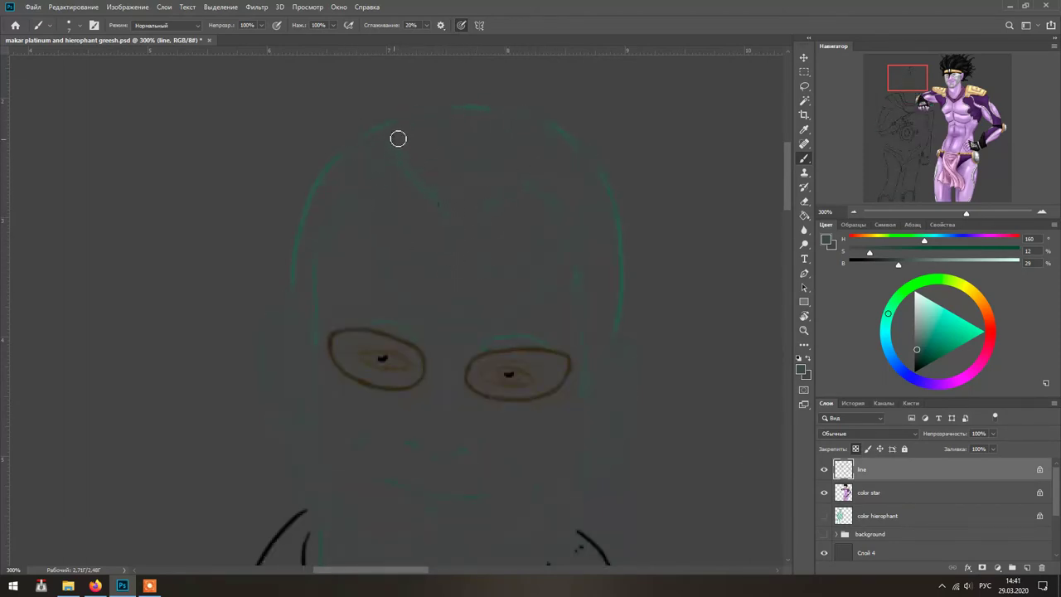
- Recolour the collar and chest plate lines on the side facing the purple figure in the dark grey-green
scroll(599, 171, "down", 10)
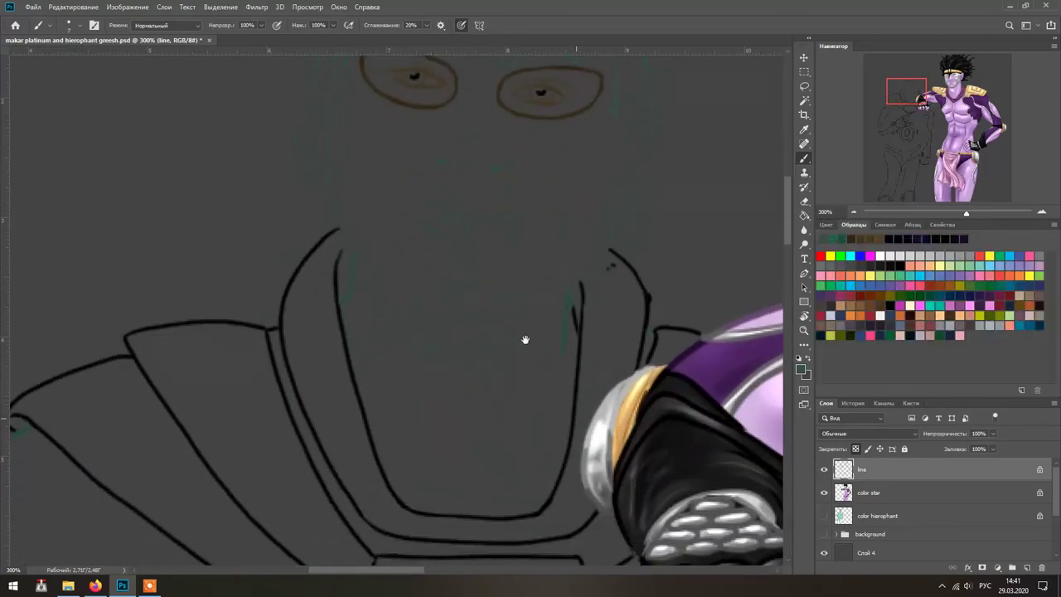
left_click_drag(583, 251, 577, 257)
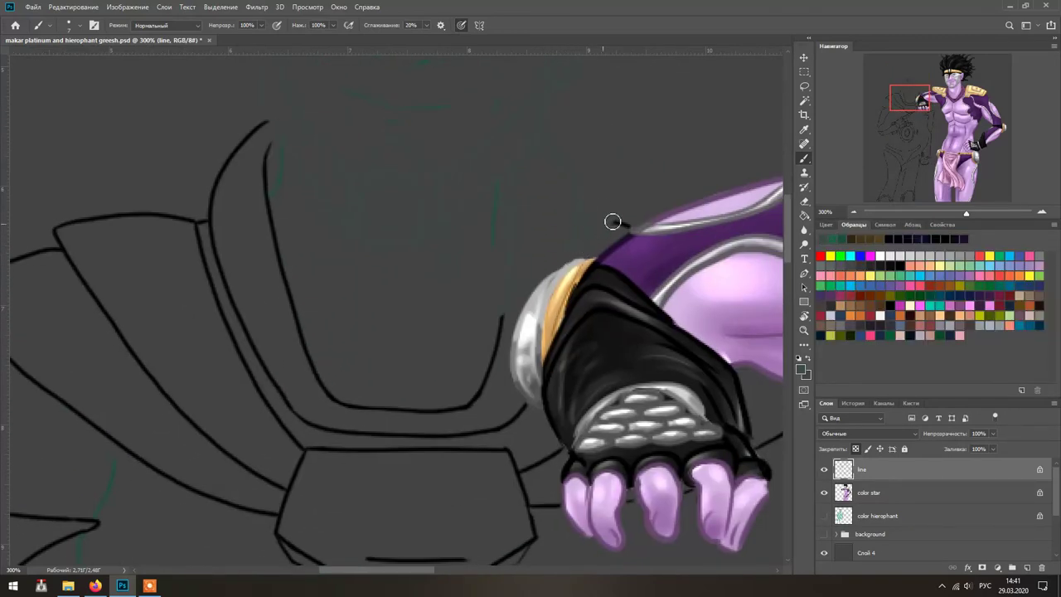
scroll(498, 351, "down", 5)
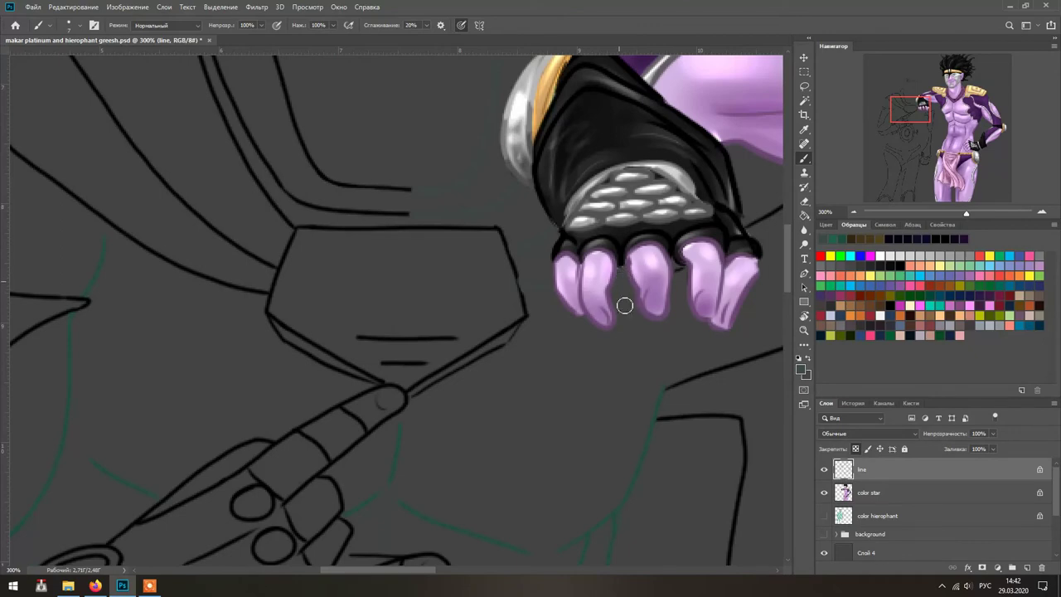
scroll(630, 286, "up", 3)
scroll(638, 291, "down", 5)
scroll(365, 290, "down", 2)
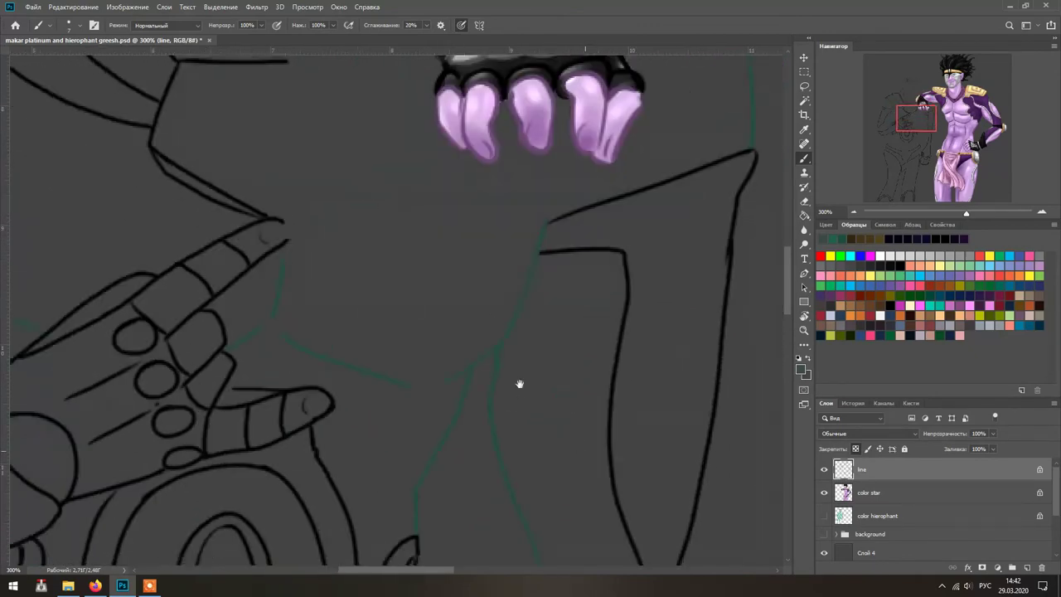
- Recolour the armour and hand lines of the green figure's straight arm in the dark grey-green
left_click_drag(520, 384, 460, 421)
scroll(499, 291, "down", 8)
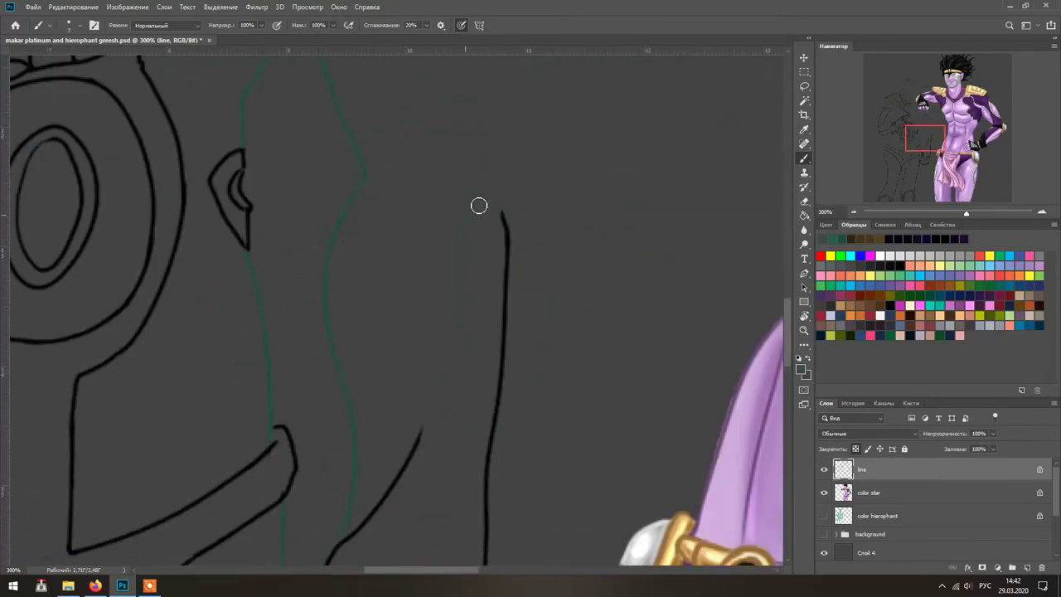
mouse_move(532, 412)
left_mouse_down()
mouse_move(348, 445)
mouse_move(505, 394)
left_mouse_up()
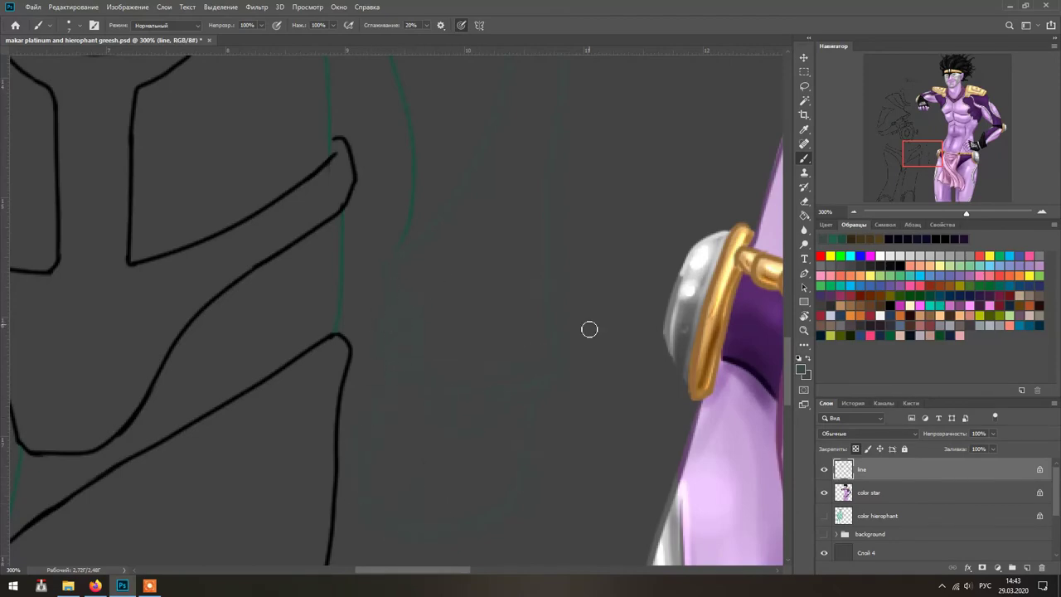
scroll(617, 348, "up", 5)
scroll(602, 244, "left", 4)
left_click_drag(599, 328, 574, 534)
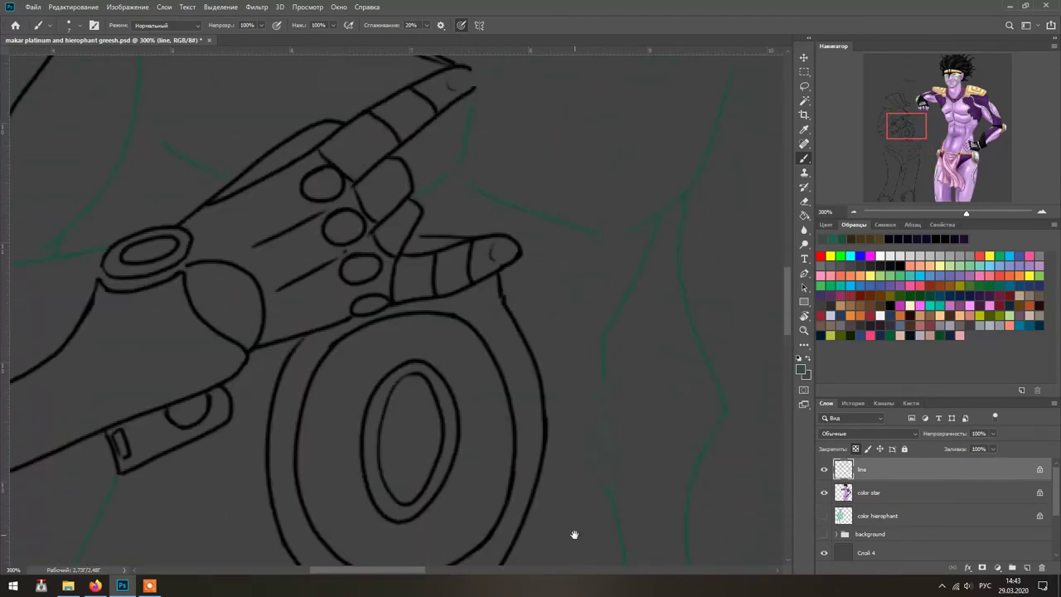
- Recolour the remaining collar lines and the layered shoulder plates above the bent arm in the dark grey-green
scroll(355, 170, "up", 6)
scroll(355, 170, "left", 1)
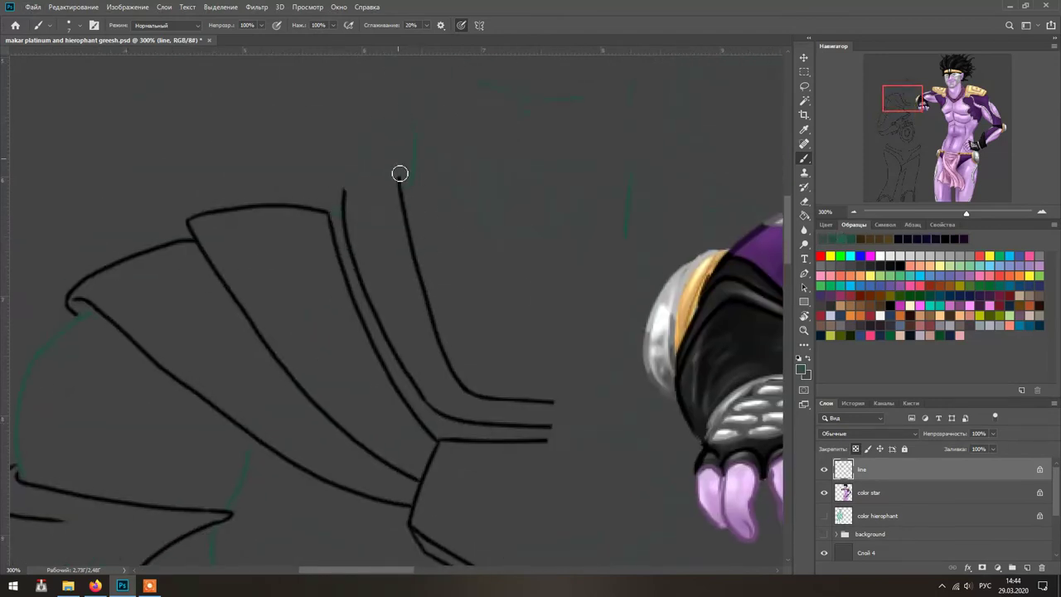
mouse_move(522, 433)
left_mouse_down()
mouse_move(404, 360)
mouse_move(348, 215)
left_mouse_up()
left_click_drag(182, 229, 343, 268)
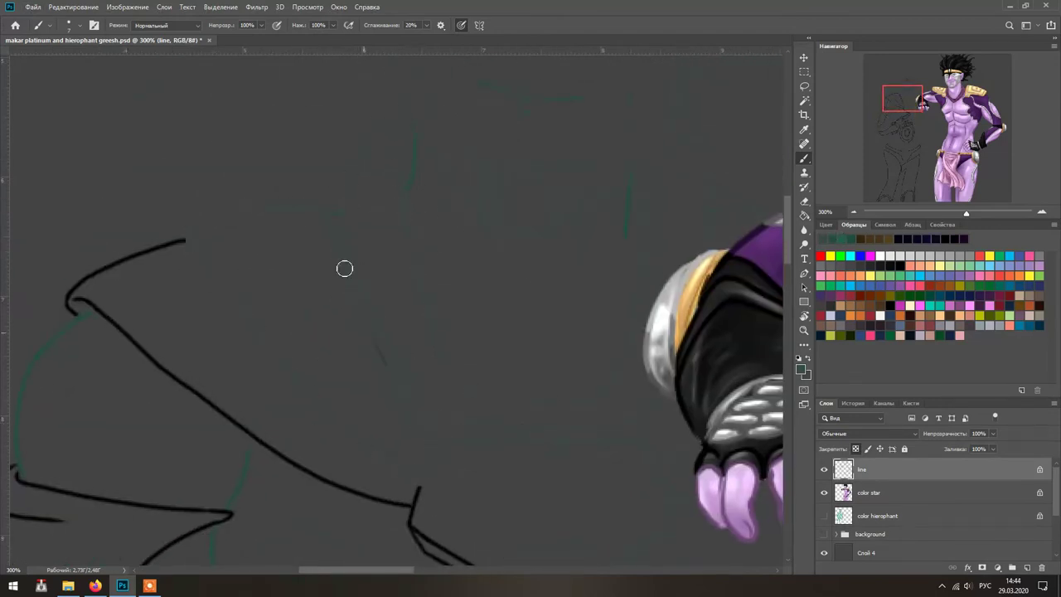
- Recolour the rest of the chest plate and the bent arm's upper armour piece in the dark grey-green
scroll(228, 241, "down", 1)
scroll(229, 241, "left", 2)
scroll(584, 427, "down", 3)
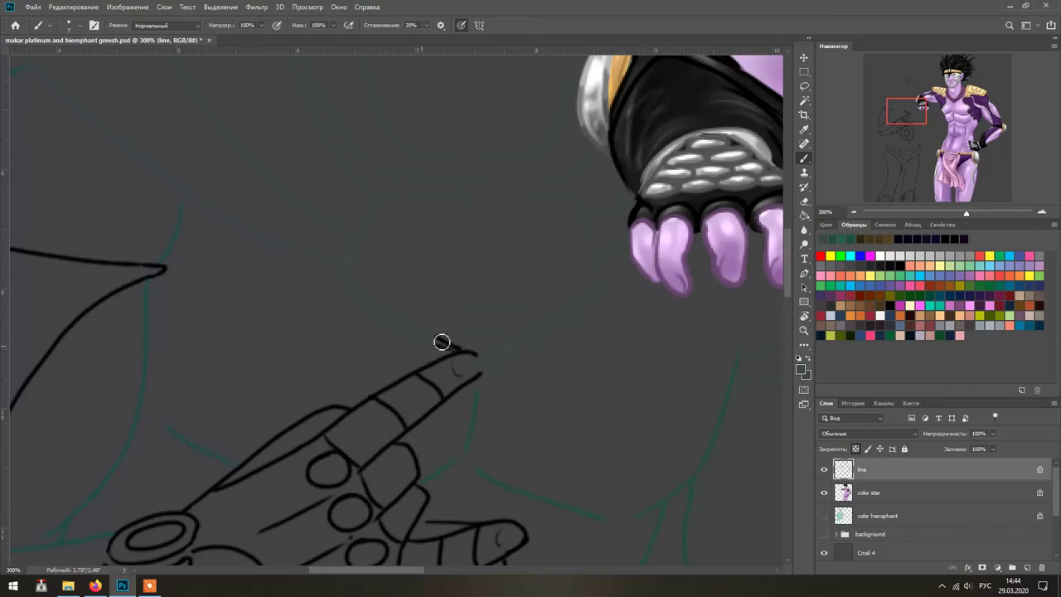
scroll(439, 343, "left", 3)
mouse_move(457, 214)
left_mouse_down()
mouse_move(410, 310)
mouse_move(304, 407)
mouse_move(418, 454)
left_mouse_up()
- Recolour the bent arm's forearm armour and oval wrist ornament in the dark grey-green
scroll(304, 408, "down", 3)
scroll(329, 341, "left", 2)
scroll(329, 340, "right", 1)
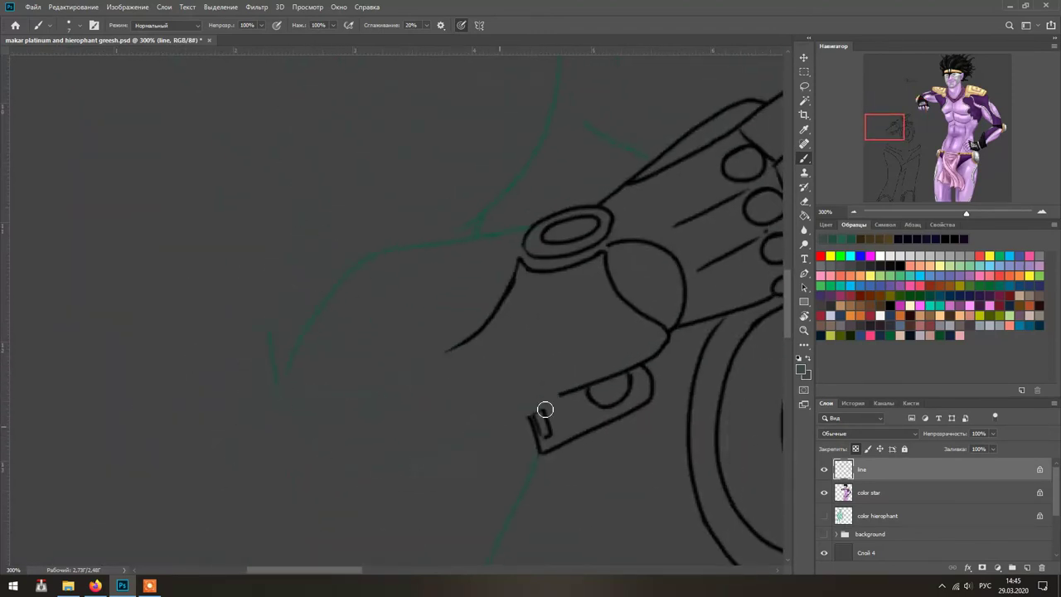
left_click_drag(487, 332, 516, 265)
scroll(360, 293, "right", 3)
scroll(360, 293, "up", 1)
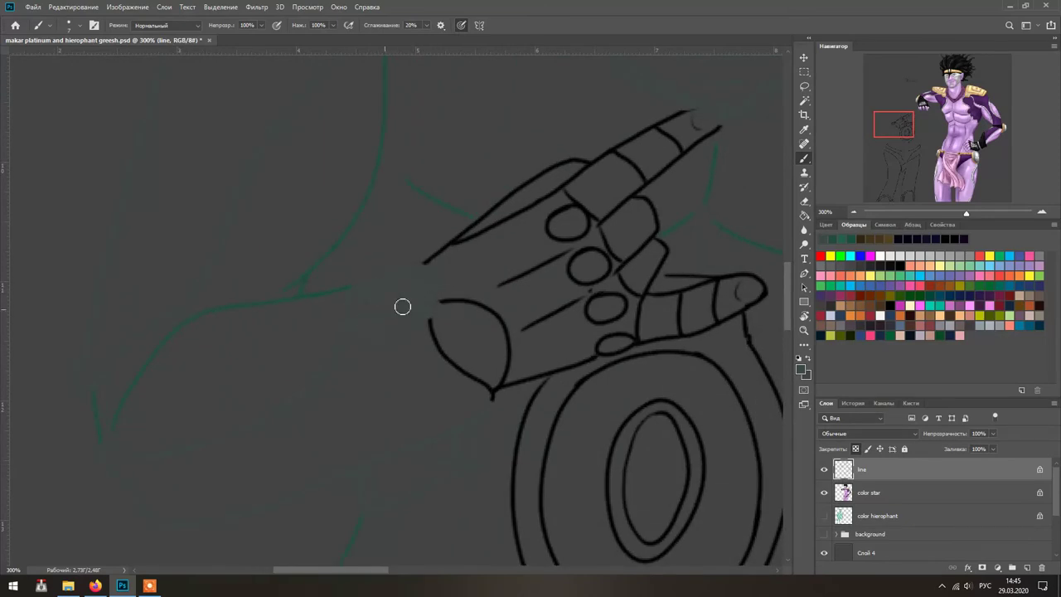
- Recolour the pointing hand's outline, knuckle circles and finger segment lines in the dark grey-green
left_click_drag(368, 317, 531, 213)
scroll(531, 213, "right", 1)
scroll(530, 213, "up", 1)
left_click_drag(422, 286, 631, 206)
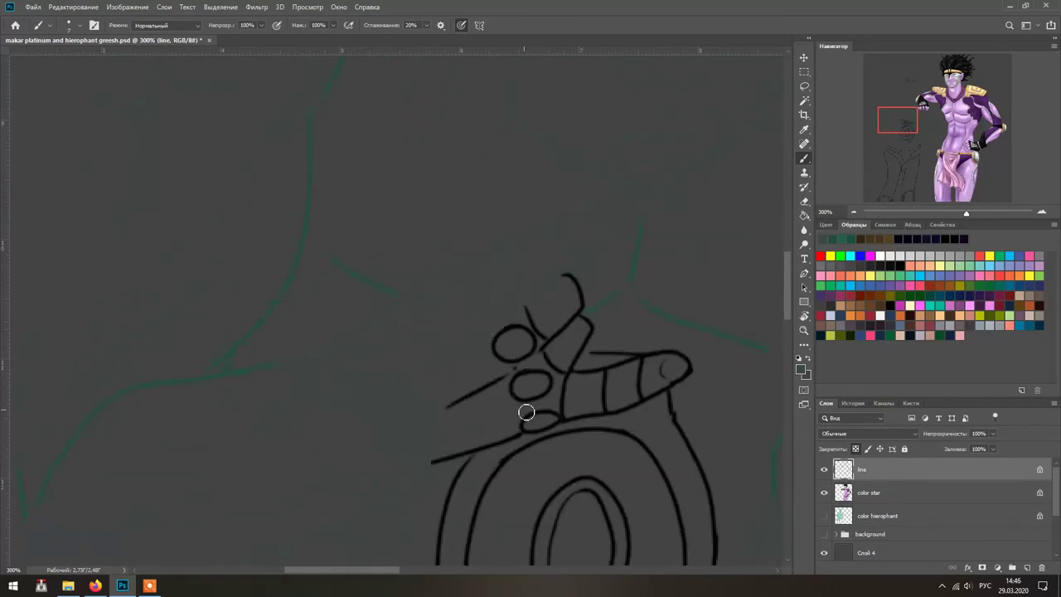
scroll(526, 412, "down", 1)
scroll(526, 413, "right", 1)
left_click_drag(414, 335, 466, 247)
left_click_drag(503, 364, 538, 296)
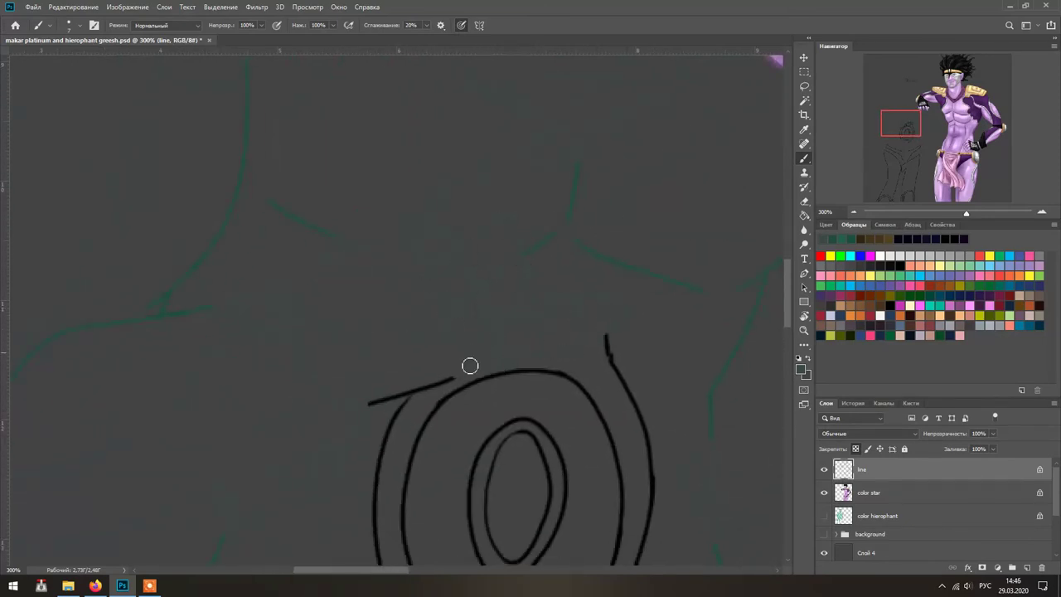
- Recolour the belly ring ornament, including its inner ovals and outer outline, in the dark grey-green
left_click_drag(454, 378, 368, 404)
scroll(368, 404, "right", 1)
scroll(369, 404, "down", 1)
scroll(533, 379, "down", 1)
left_click_drag(533, 378, 420, 479)
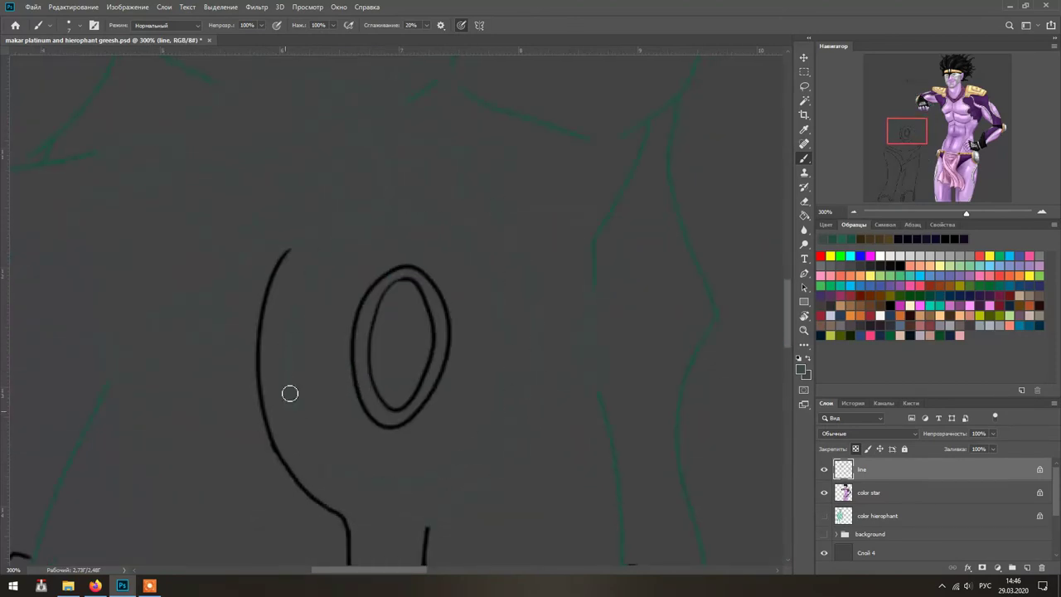
left_click_drag(359, 365, 369, 337)
- Recolour the belly ornament's stem, the hip straps and the pelvic armour edges in the dark grey-green
scroll(419, 517, "down", 4)
scroll(419, 518, "left", 1)
left_click_drag(490, 443, 348, 461)
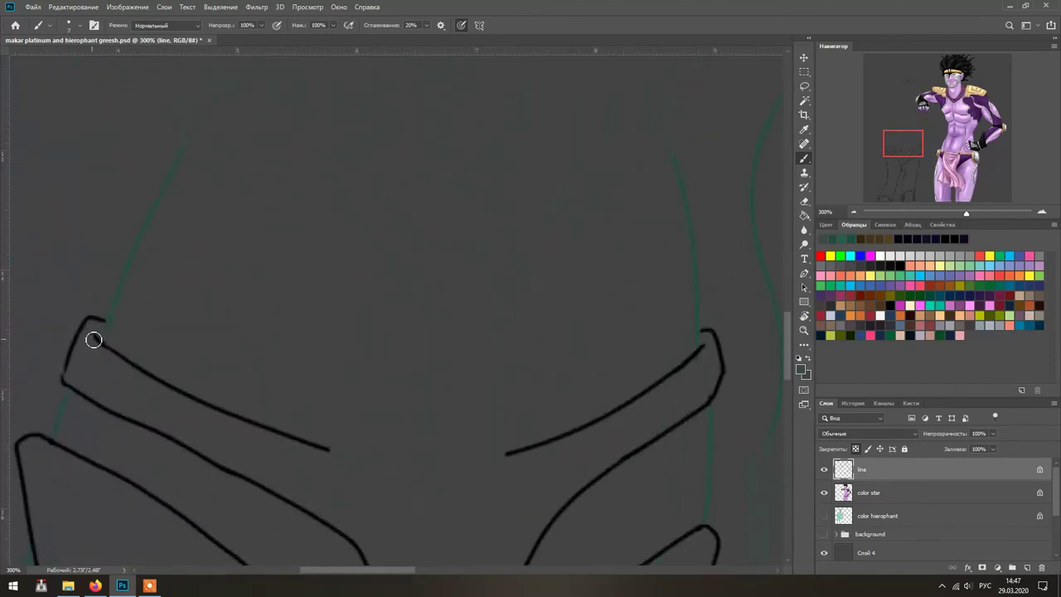
left_click_drag(82, 396, 319, 518)
scroll(571, 302, "down", 2)
scroll(571, 301, "right", 1)
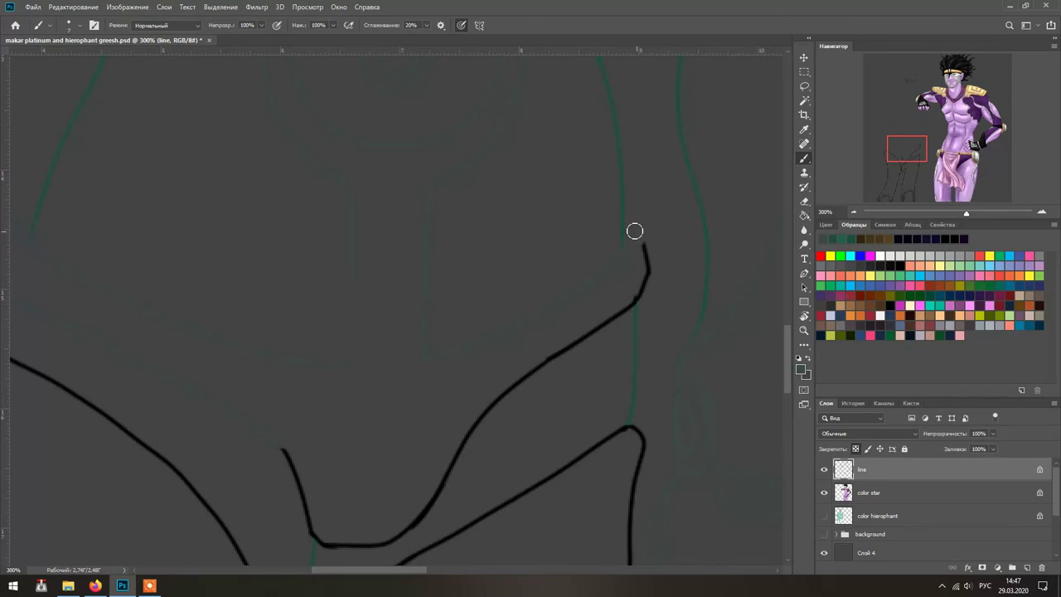
left_click_drag(492, 414, 381, 541)
scroll(382, 541, "down", 3)
left_click_drag(299, 260, 328, 340)
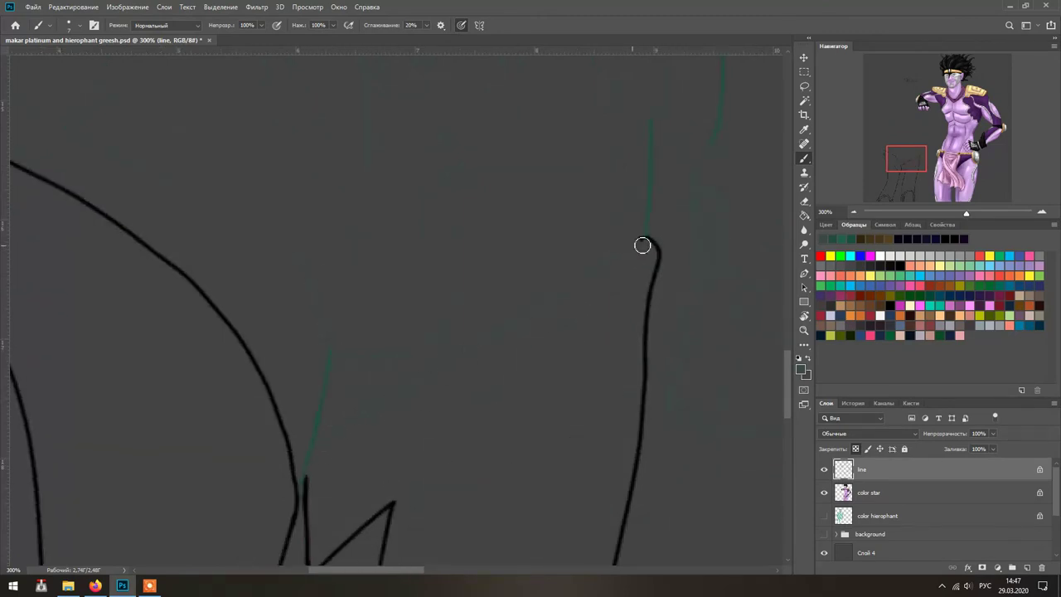
- Recolour the thigh and knee armour lines of the leg nearer the purple figure in the dark grey-green
left_click_drag(634, 249, 618, 564)
scroll(536, 308, "down", 4)
scroll(531, 313, "left", 1)
left_click_drag(356, 330, 371, 226)
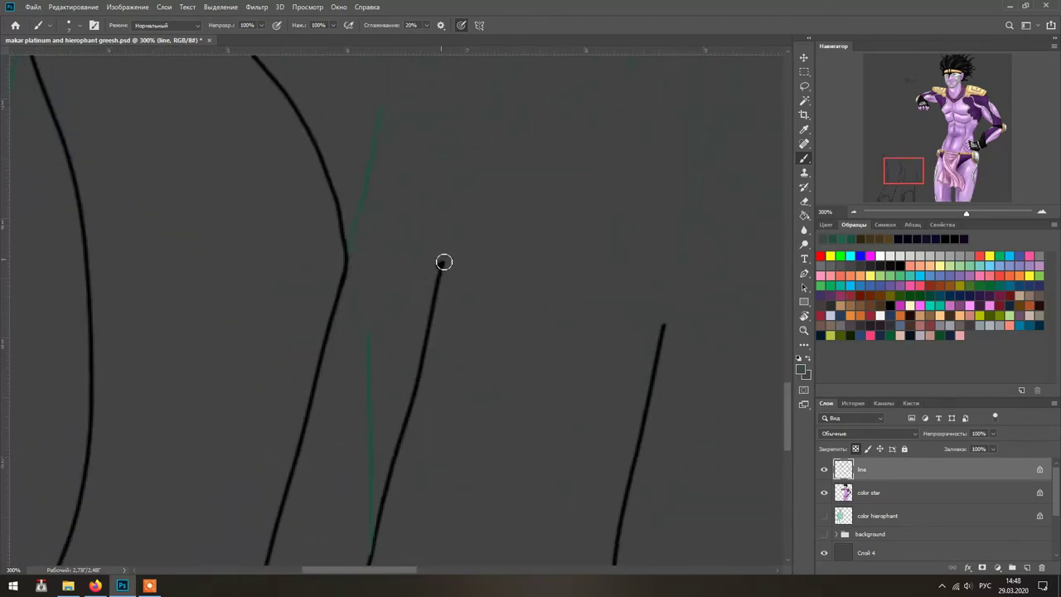
scroll(444, 262, "down", 3)
left_click_drag(696, 90, 639, 440)
scroll(639, 440, "down", 2)
mouse_move(282, 539)
left_mouse_down()
mouse_move(327, 448)
mouse_move(374, 390)
mouse_move(533, 561)
left_mouse_up()
scroll(534, 514, "down", 2)
mouse_move(414, 464)
left_mouse_down()
mouse_move(373, 439)
mouse_move(396, 403)
left_mouse_up()
- Recolour the other leg's armour lines in the dark grey-green and show the color hierophant layer over a white background
left_click_drag(464, 116, 403, 356)
left_click_drag(438, 174, 509, 353)
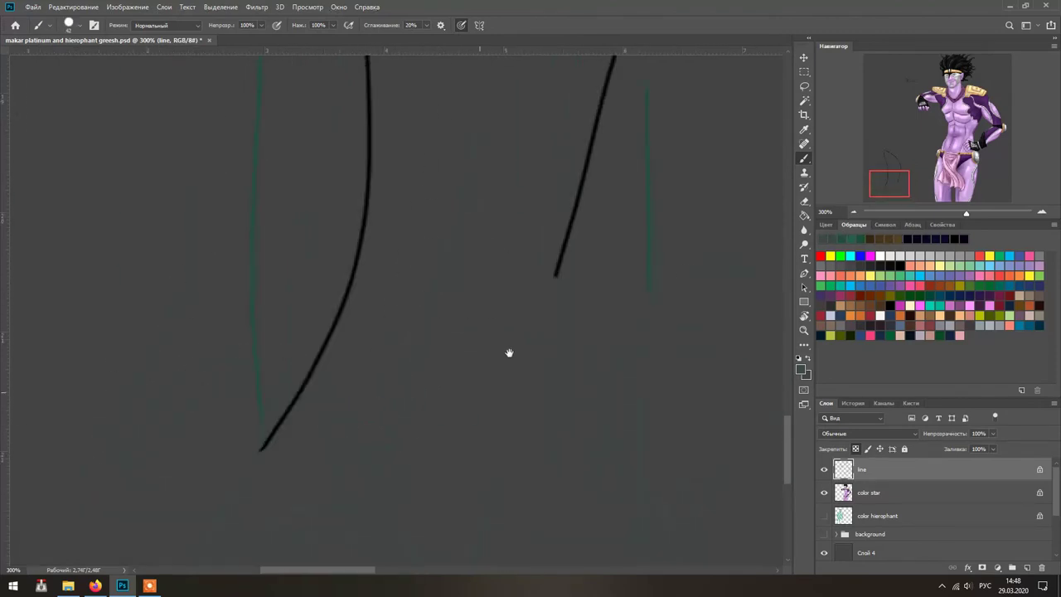
scroll(509, 353, "up", 8)
mouse_move(556, 267)
left_mouse_down()
mouse_move(523, 306)
mouse_move(376, 153)
left_mouse_up()
left_click_drag(344, 247, 303, 373)
scroll(303, 373, "down", 4)
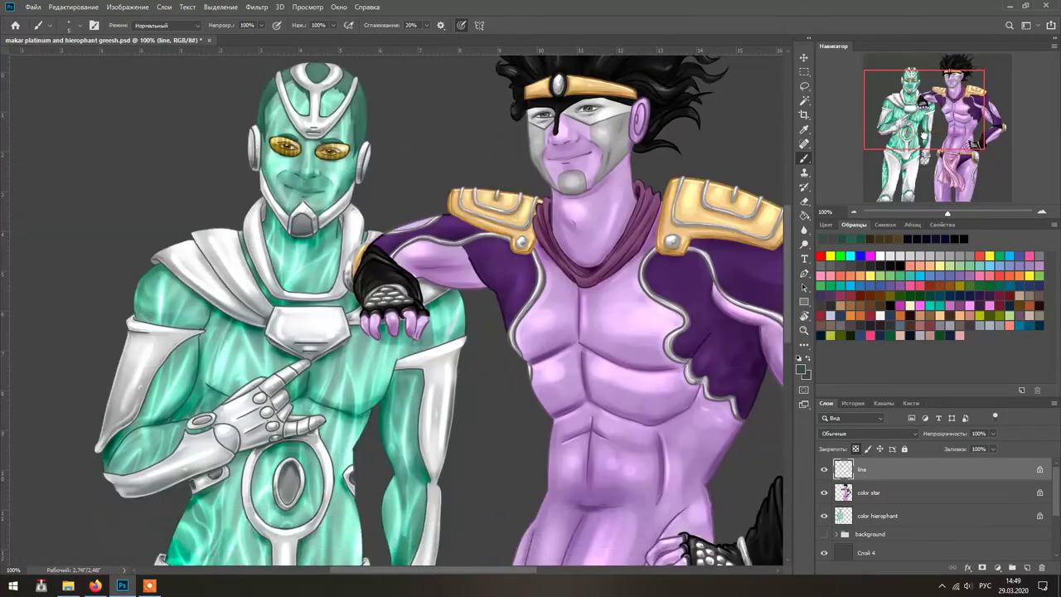
key("ctrl+0")
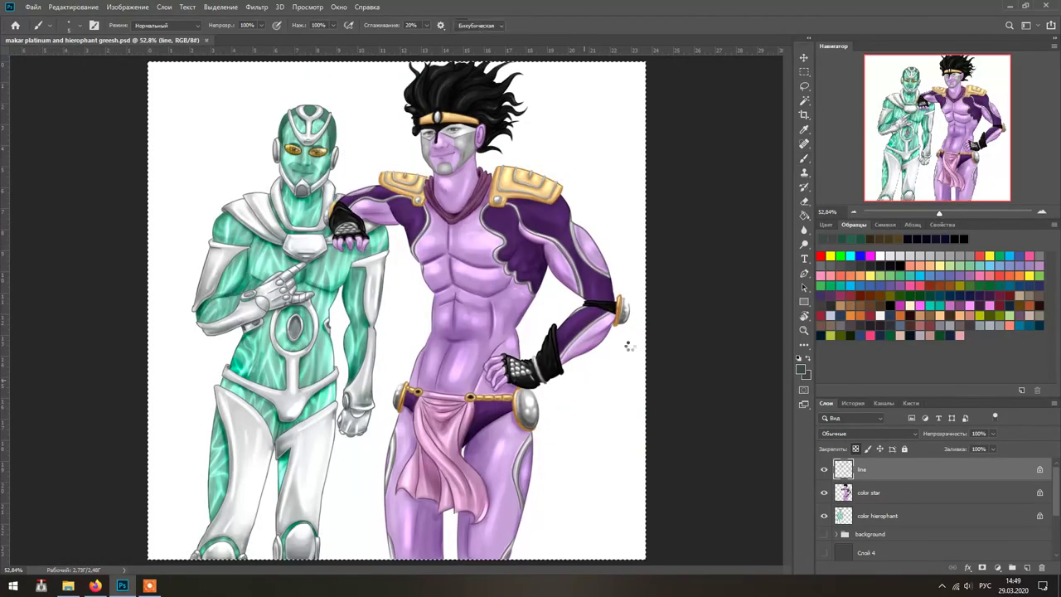
key("ctrl+a")
key("ctrl+t")
left_click(221, 6)
key("Escape")
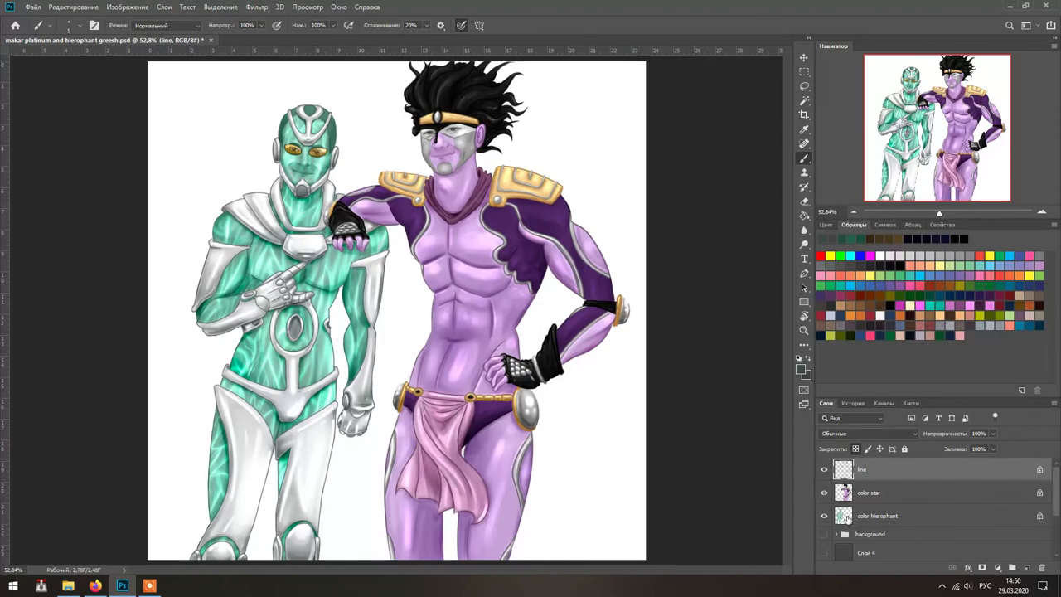
- Duplicate the line, color star and color hierophant layers and merge the copies into one layer, keeping the originals hidden
mouse_move(862, 522)
left_mouse_down()
mouse_move(902, 570)
mouse_move(863, 466)
left_mouse_up()
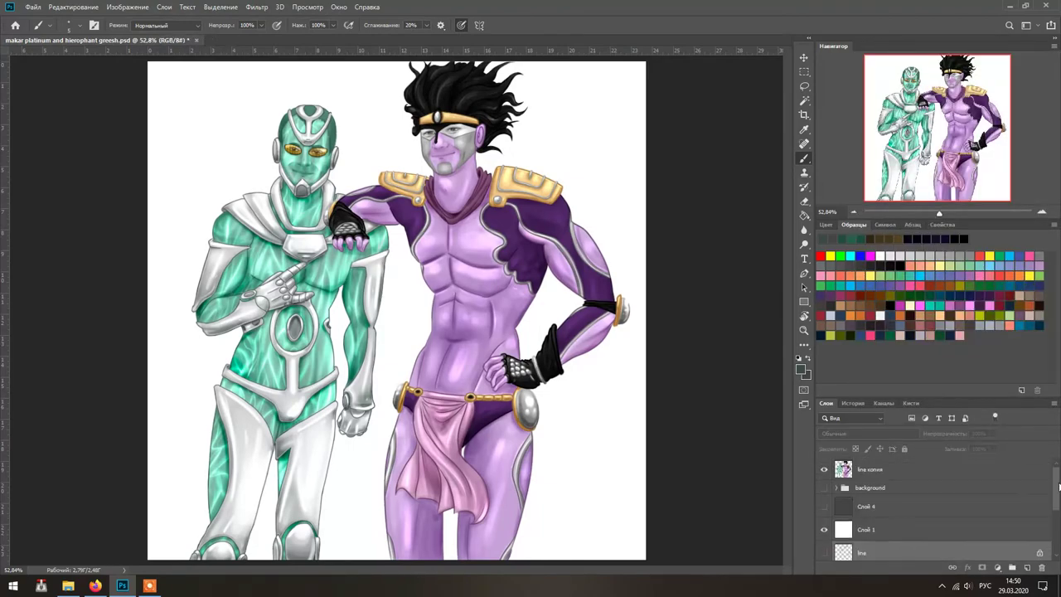
left_click(877, 477)
key("ctrl+a")
key("ctrl+t")
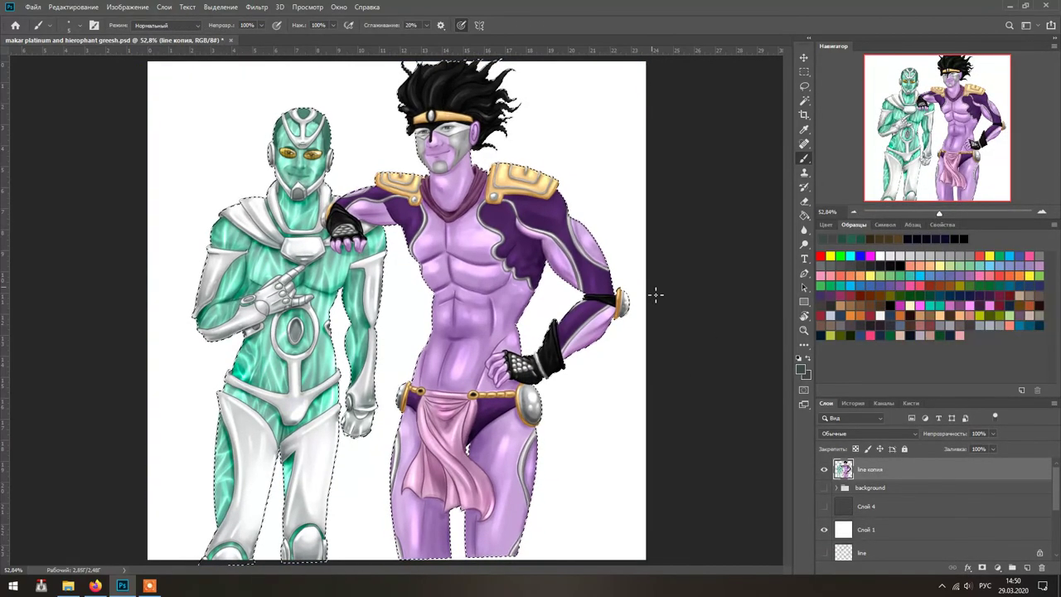
key("Escape")
key("c")
left_click_drag(652, 386, 745, 485)
key("ctrl+z")
key("ctrl+z")
key("ctrl+z")
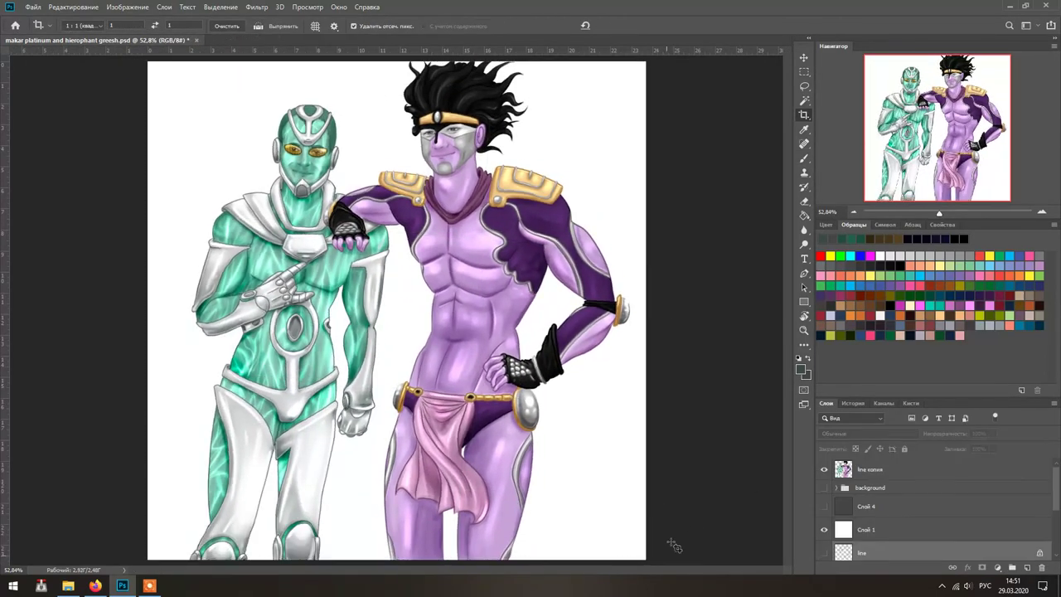
- Draw a horizontal linear gradient from teal to dark purple on a new layer behind the figures
left_click(803, 215)
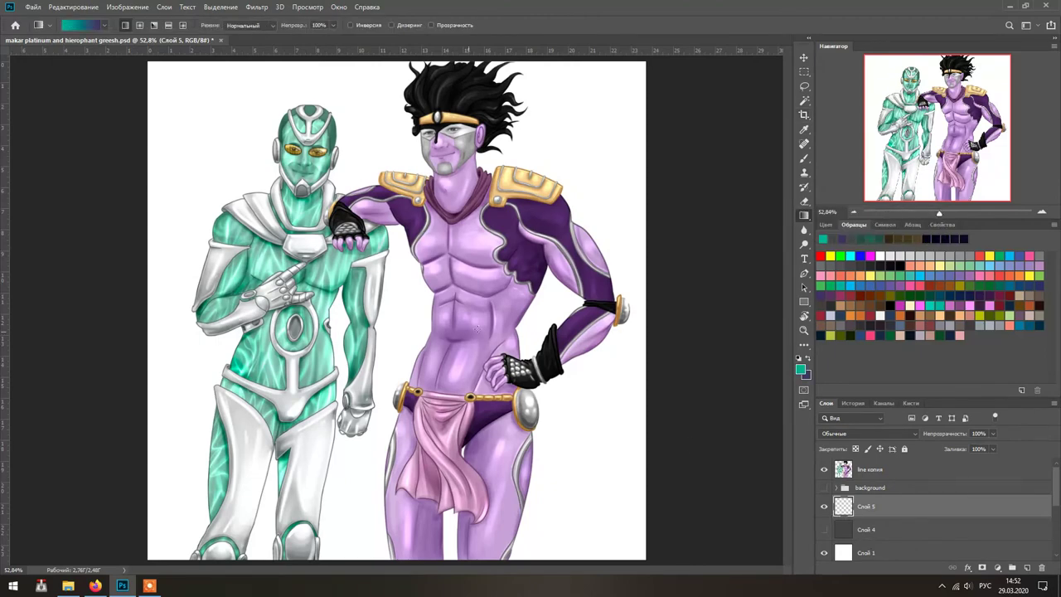
left_click_drag(489, 369, 124, 369)
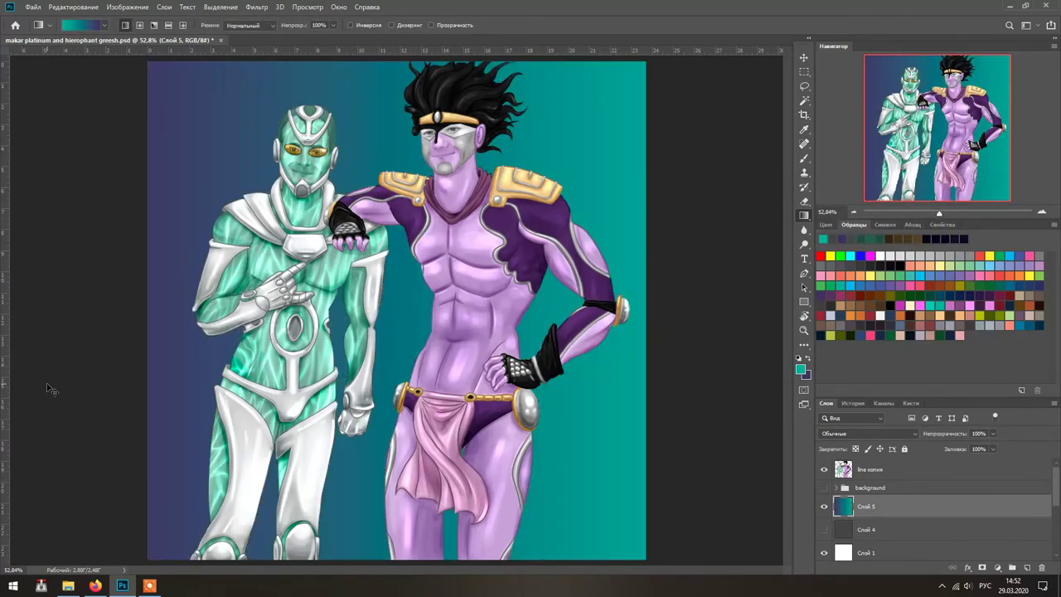
key("ctrl+z")
key("ctrl+shift+z")
- Try a Brightness/Contrast adjustment on the purple and teal gradient background, cancel it and undo the gradient
left_click(128, 7)
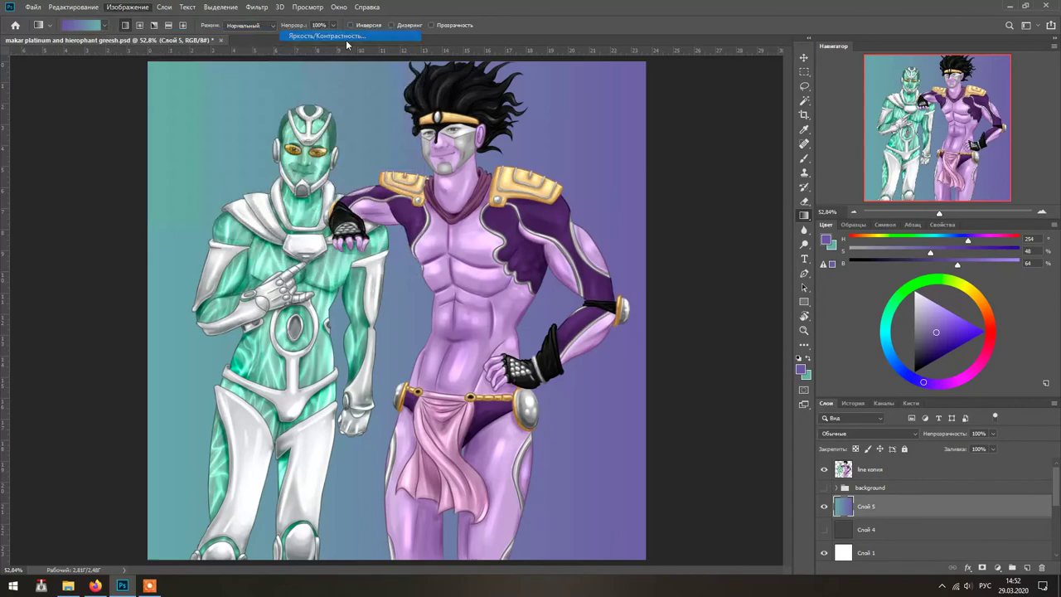
left_click(351, 35)
mouse_move(837, 222)
left_mouse_down()
mouse_move(873, 223)
mouse_move(833, 233)
left_mouse_up()
key("Escape")
key("ctrl+z")
- Redraw the horizontal background gradient in purple and teal and try adjusting its brightness and contrast
left_click_drag(166, 369, 580, 369)
left_click(127, 6)
left_click(350, 36)
left_click_drag(832, 224, 840, 222)
key("Escape")
- Try lowering the background gradient's saturation to -32, cancel it and delete the gradient layer
key("ctrl+u")
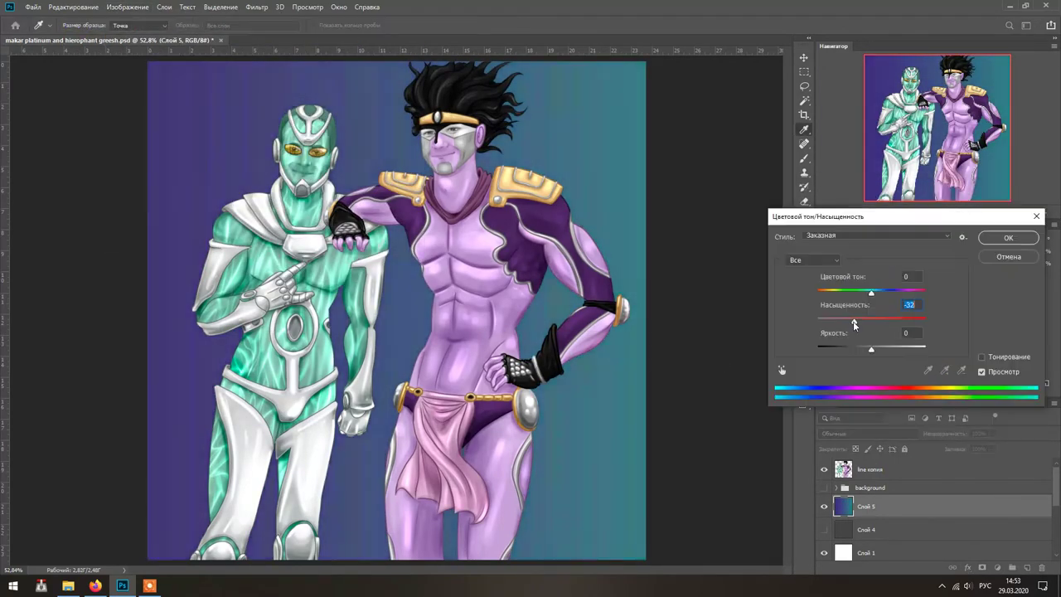
key("Escape")
key("Delete")
- Shade the dark grey background layer vertically with low-opacity black and white gradients at 22% to 28%, lighter above and darker below
key("g")
left_click(809, 360)
key("2")
key("2")
left_click_drag(490, 555, 489, 467)
left_click(335, 26)
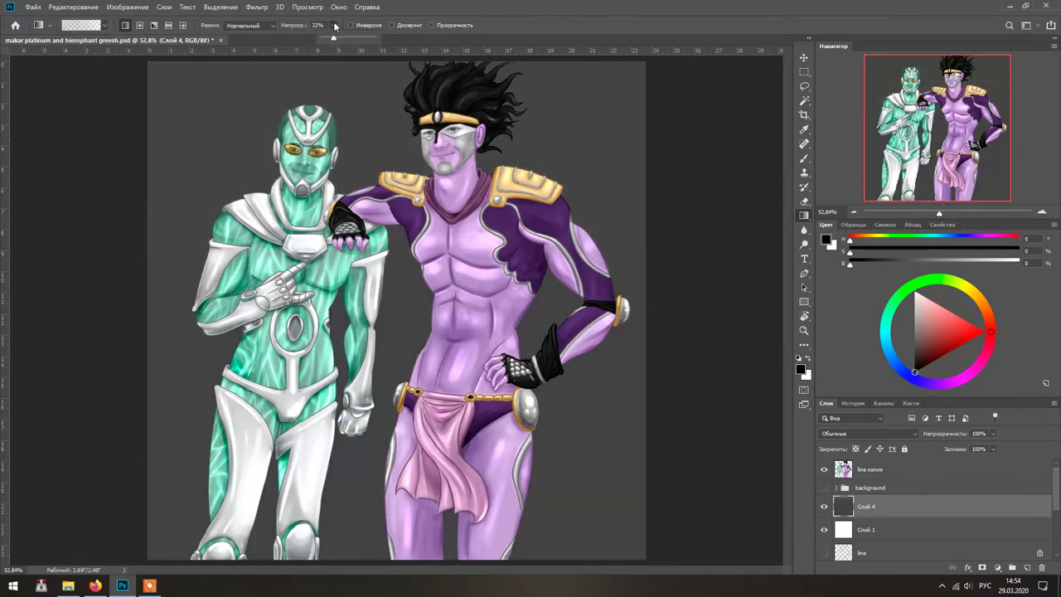
left_click_drag(336, 39, 326, 39)
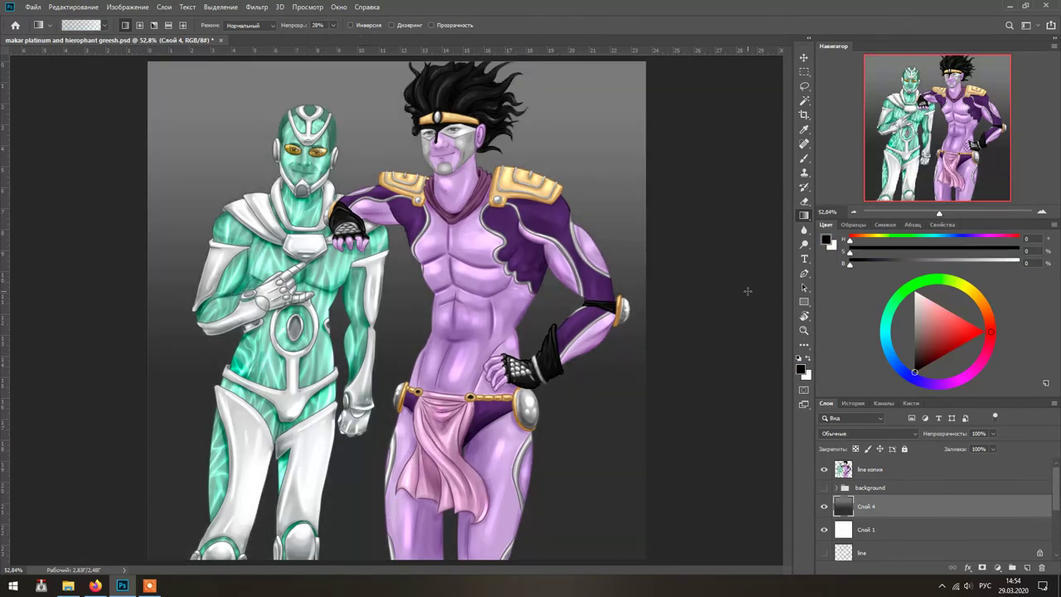
- Add a red-filled layer above the figures and set its blend mode to Soft Light
key("ctrl+shift+alt+n")
key("g")
left_click(635, 254)
left_click(838, 345)
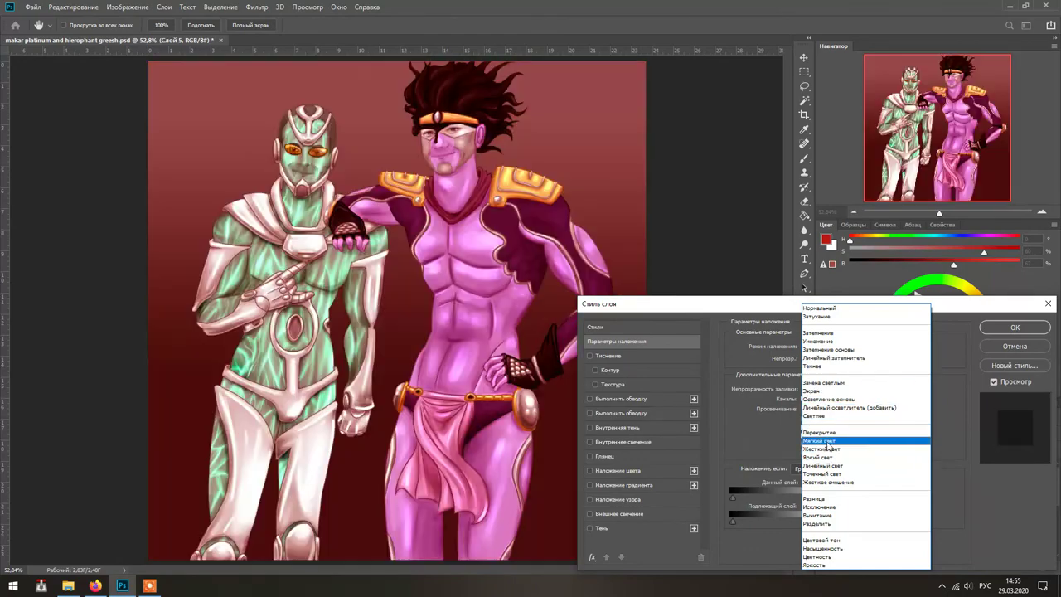
left_click(829, 440)
key("Return")
- Try green and lavender fills on the Soft Light overlay layer
left_click(632, 450)
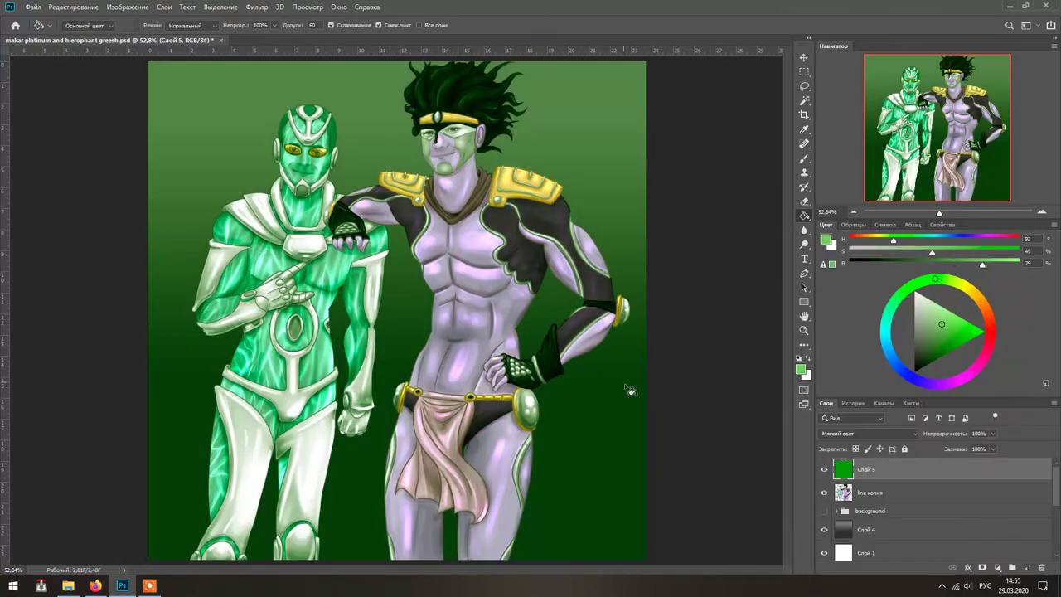
left_click(626, 472)
left_click(621, 512)
left_click(633, 460)
left_click(632, 459)
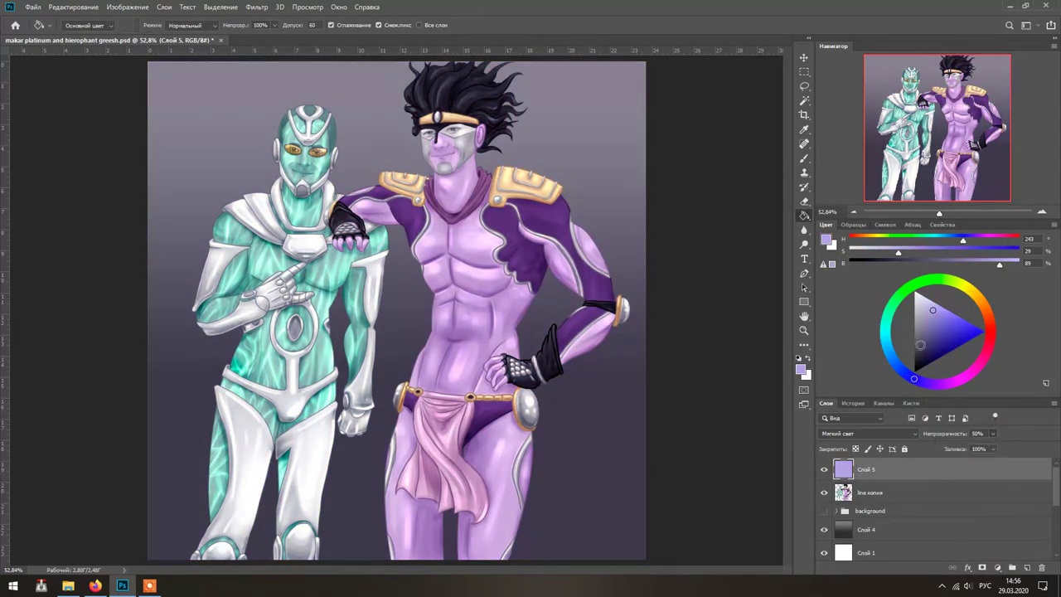
- Try the overlay layer at 50% opacity with a magenta fill
left_click(630, 484)
key("5")
left_click(618, 475)
left_click(635, 485)
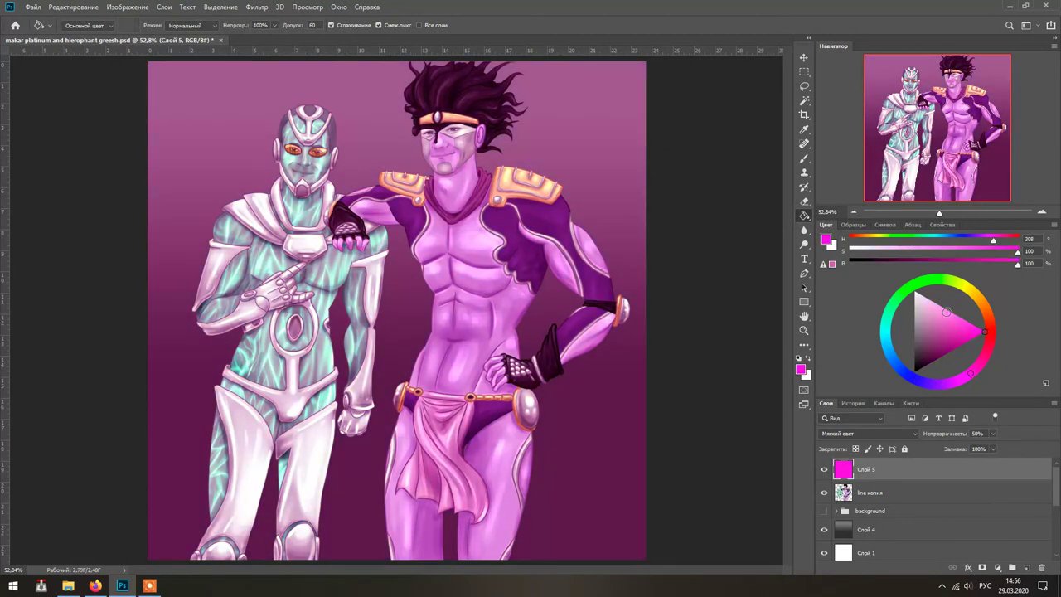
- Fill the Soft Light overlay with dark blue (H 235, S 100, B 42) and adjust its opacity
left_click(647, 490)
left_click(645, 489)
left_click(643, 480)
left_click(971, 342)
key("alt+BackSpace")
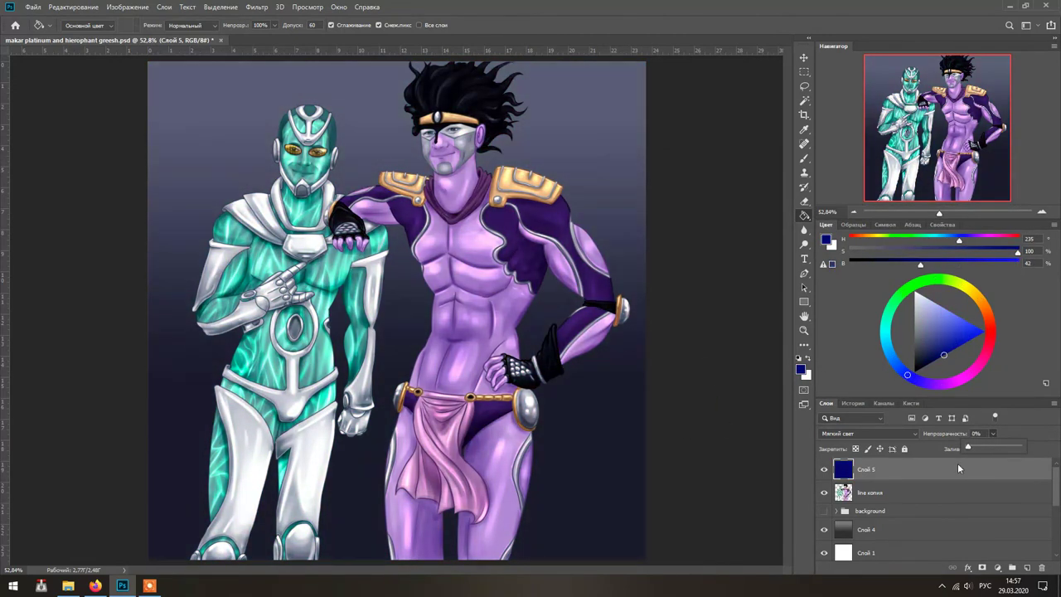
left_click_drag(993, 432, 992, 463)
- Handwrite HIEROPHANT GREEN in dark teal beside the green figure's head on a new layer
key("ctrl+shift+alt+n")
key("x")
key("b")
key("r")
mouse_move(403, 351)
left_mouse_down()
mouse_move(357, 307)
mouse_move(348, 227)
left_mouse_up()
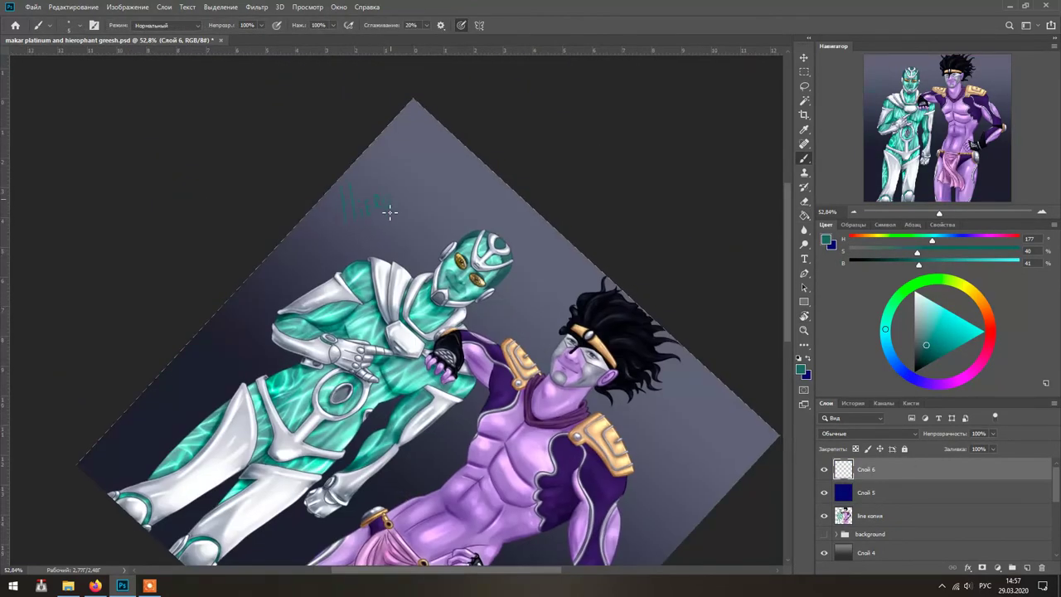
- Handwrite STAR PLATINUM in dark purple beside the purple figure's head and add the red MAK and SH corrections to the labels
key("r")
mouse_move(516, 259)
left_mouse_down()
mouse_move(559, 276)
mouse_move(432, 194)
left_mouse_up()
key("b")
key("x")
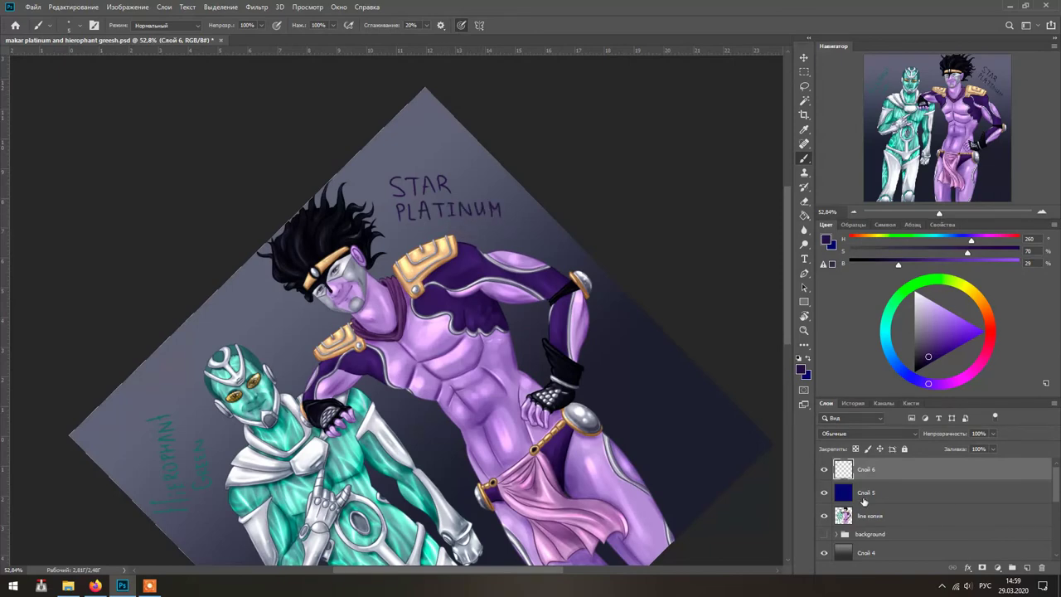
left_click(992, 333)
left_click_drag(463, 306, 423, 278)
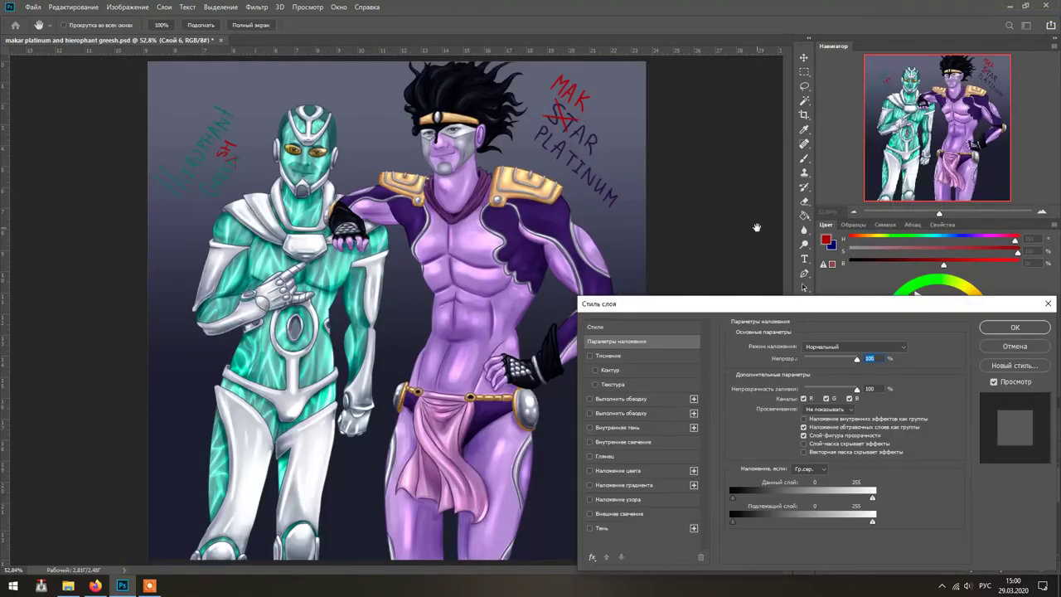
- Add an Outer Glow to the lettering layer with 100% opacity, 15% spread, 13 px size and 23% range
left_click(738, 389)
left_click(966, 380)
left_click_drag(817, 431, 794, 432)
left_click_drag(843, 495, 800, 495)
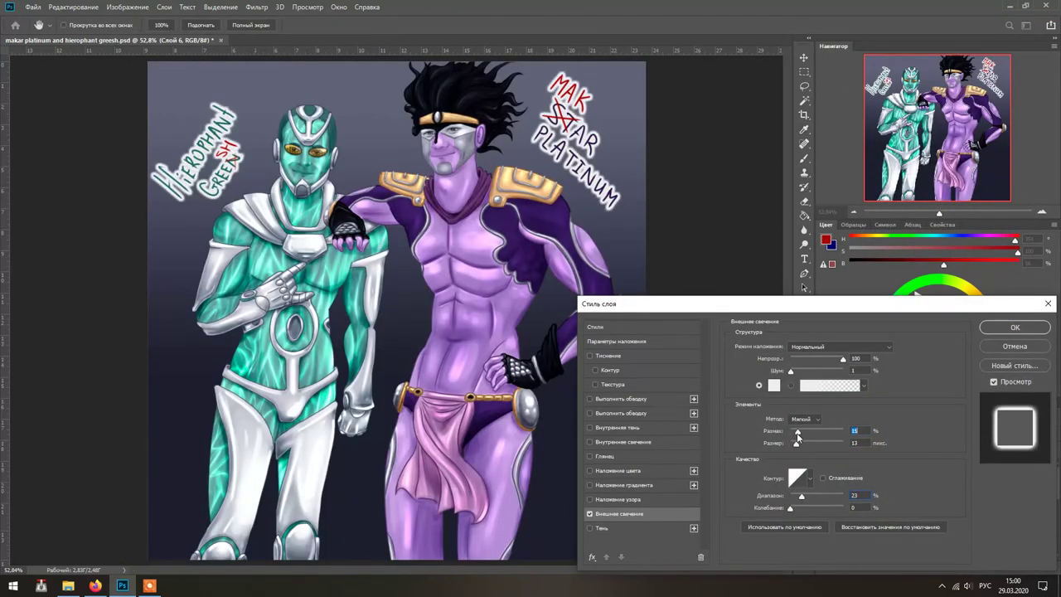
- Pick a pale colour for the lettering's outer glow and apply the layer style
left_click(774, 384)
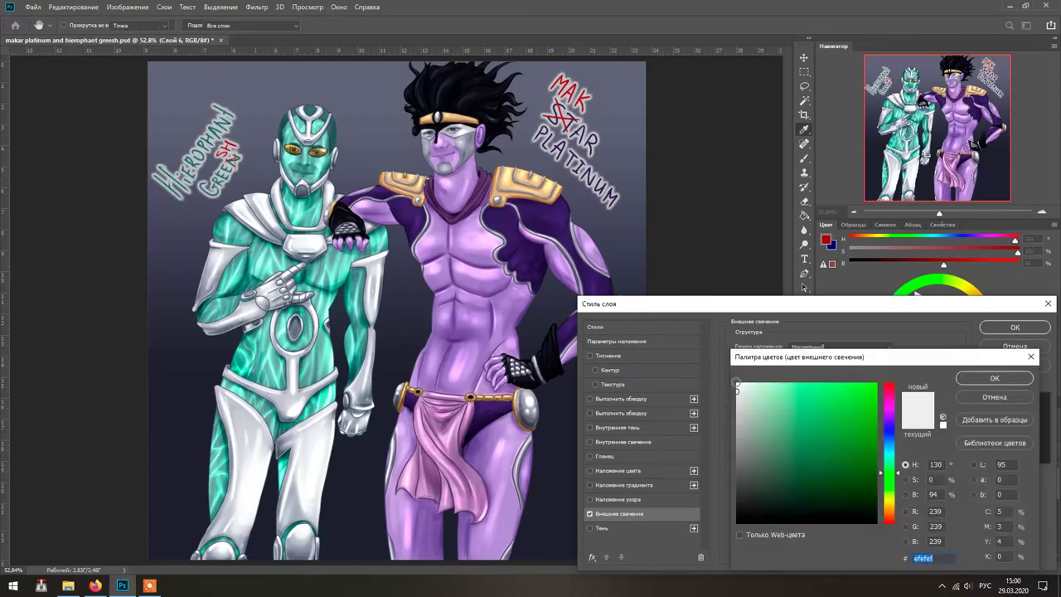
left_click(890, 420)
key("Return")
key("Return")
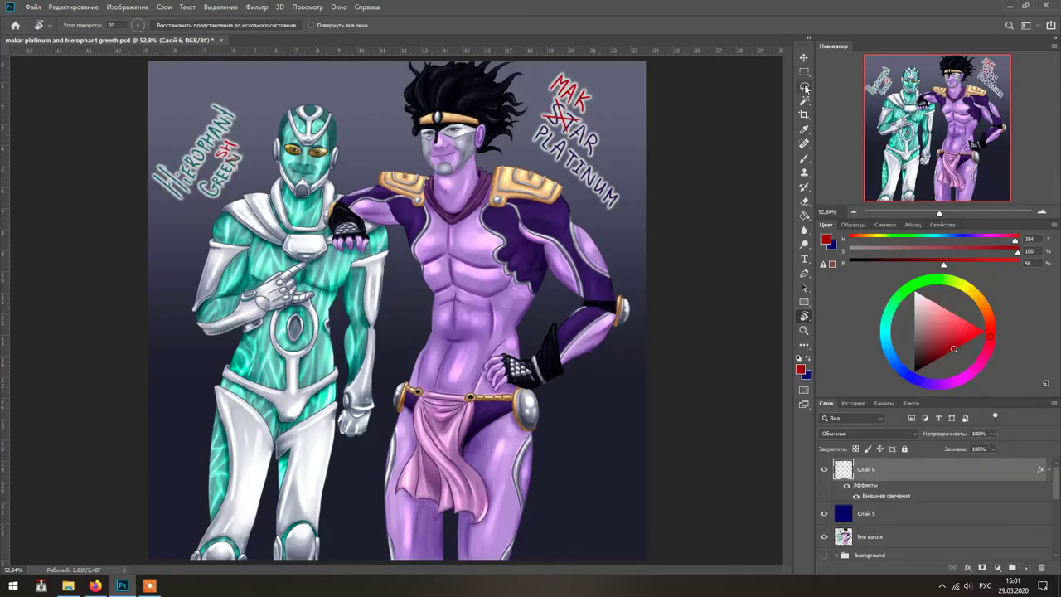
- Enlarge the Hierophant Greensh lettering to about 127% and reposition it beside the green figure's head
key("ctrl+t")
left_click_drag(259, 81, 282, 55)
left_click_drag(212, 166, 240, 166)
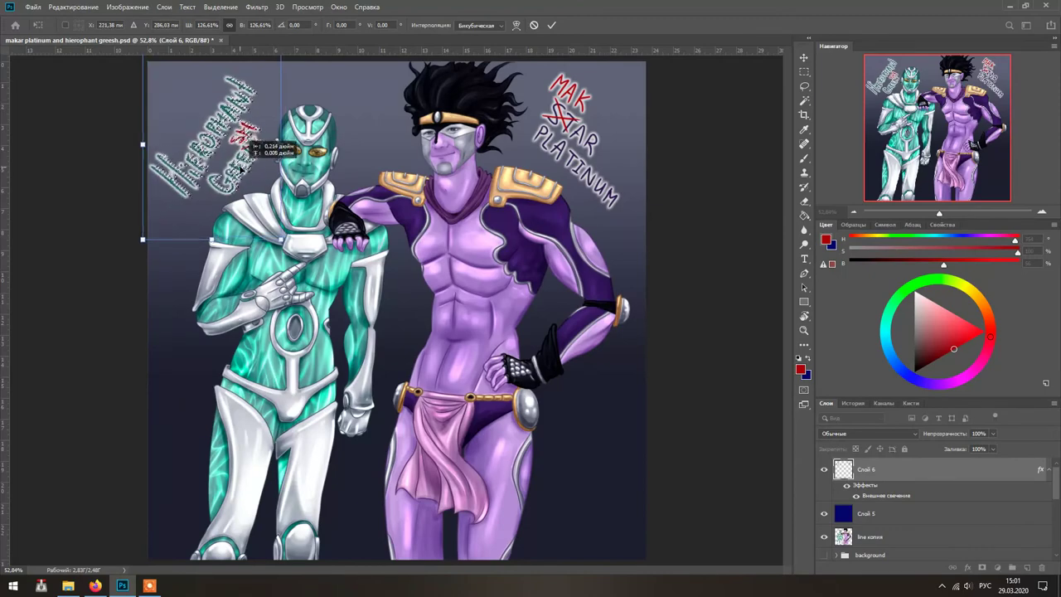
key("Return")
key("l")
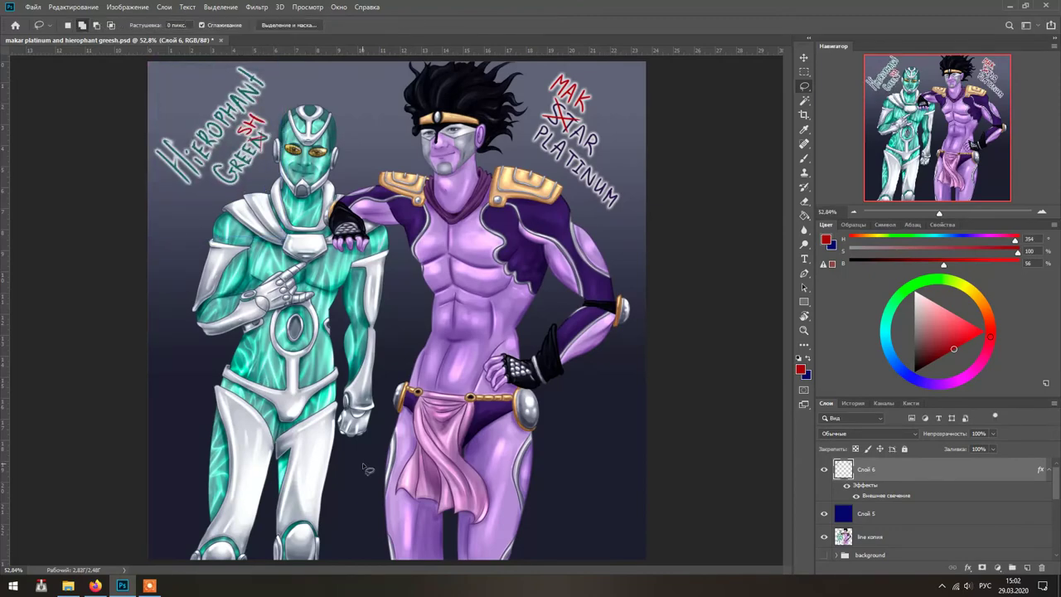
- Add a new layer and handwrite an ampersand between the two names, undoing the white version in favour of black
key("ctrl+shift+alt+n")
key("d")
key("x")
key("b")
key("ctrl+1")
left_click_drag(398, 133, 431, 182)
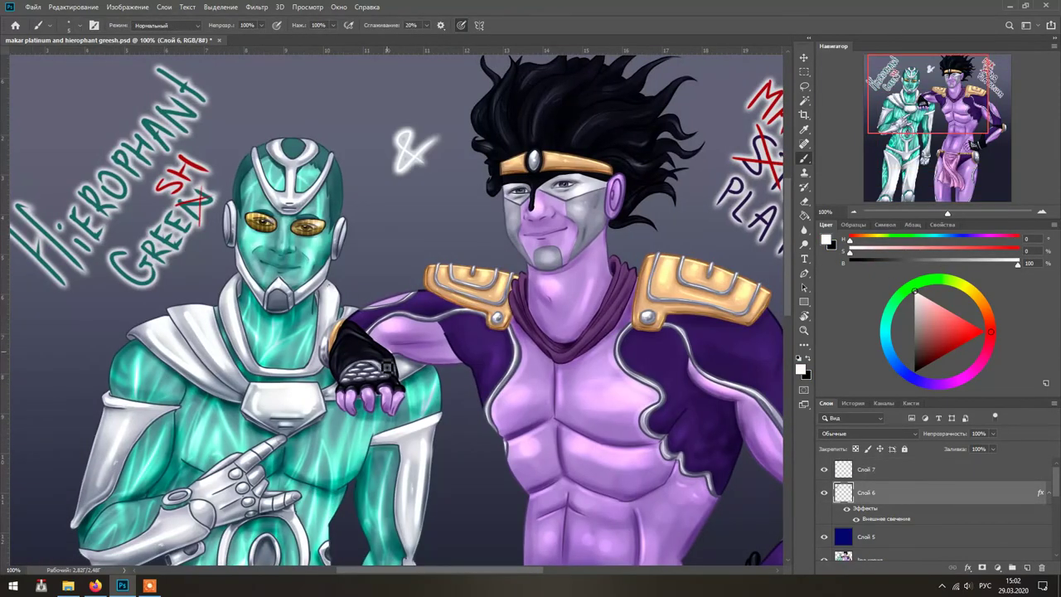
key("x")
key("ctrl+z")
- Handwrite a tiny white signature on the green figure's waist just below the forearm armour
scroll(448, 184, "down", 5)
key("x")
key("alt+bracketright")
scroll(446, 257, "up", 2)
right_click(447, 257)
left_click_drag(363, 352, 384, 336)
left_click_drag(415, 334, 427, 343)
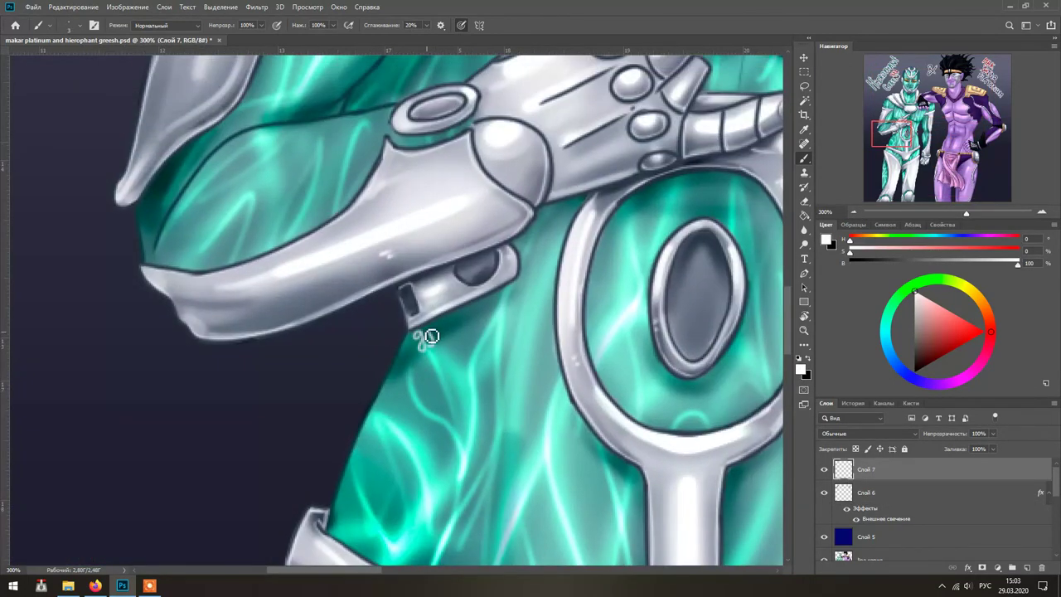
- Handwrite the artist's VK page address in white in the artwork's lower corner beside the purple figure's leg
scroll(487, 325, "down", 3)
scroll(487, 325, "right", 5)
scroll(699, 354, "up", 2)
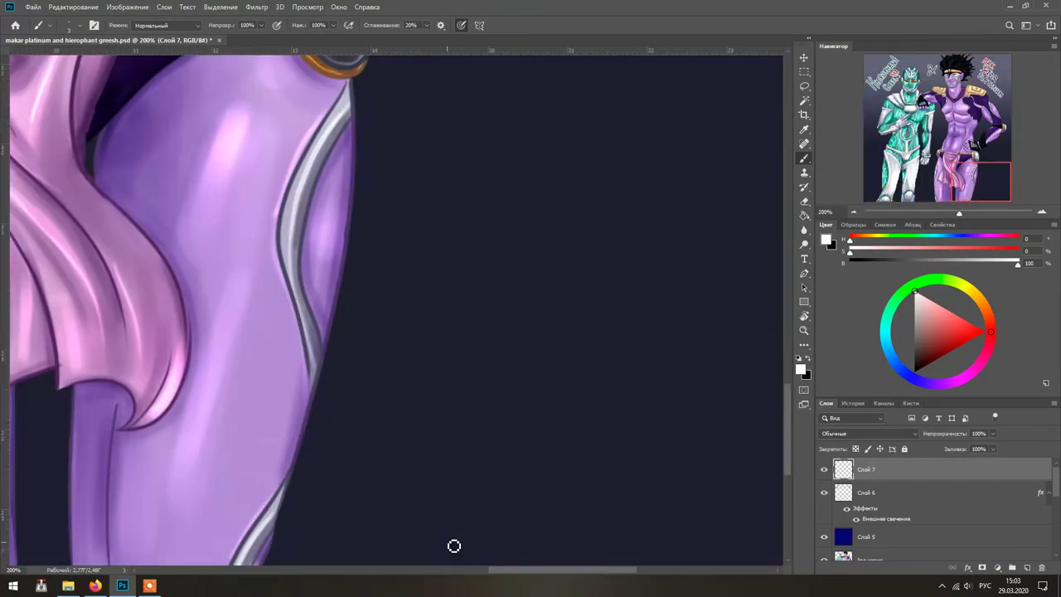
left_click_drag(575, 531, 592, 557)
left_click_drag(599, 531, 620, 548)
left_click_drag(626, 549, 431, 369)
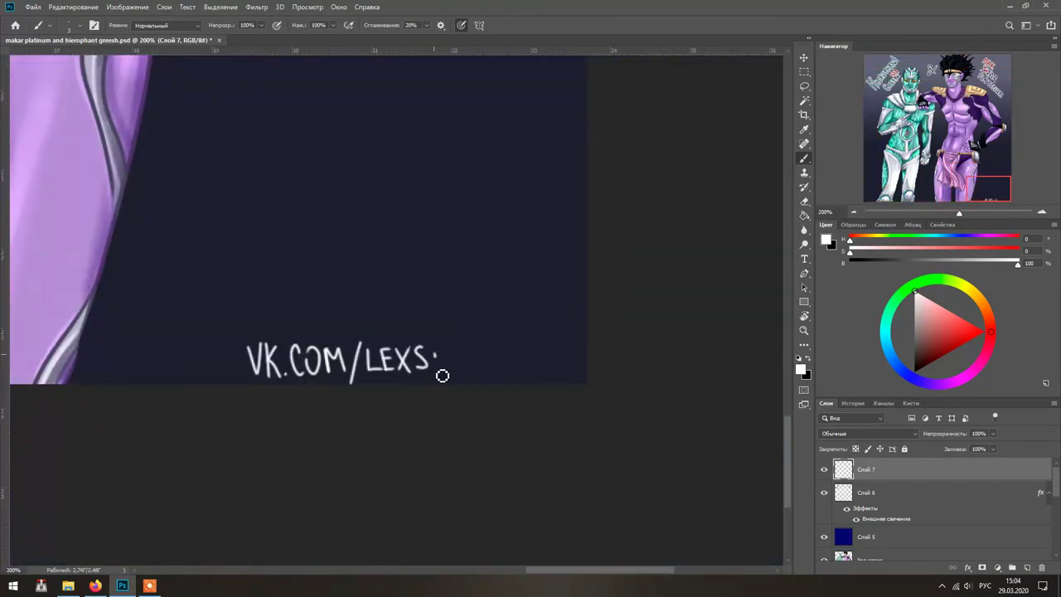
left_click_drag(504, 349, 501, 370)
- Transform the handwritten VK address to fit the artwork's lower corner
key("ctrl+t")
key("ctrl+0")
mouse_move(580, 547)
left_mouse_down()
mouse_move(470, 544)
mouse_move(595, 544)
left_mouse_up()
scroll(580, 548, "up", 2)
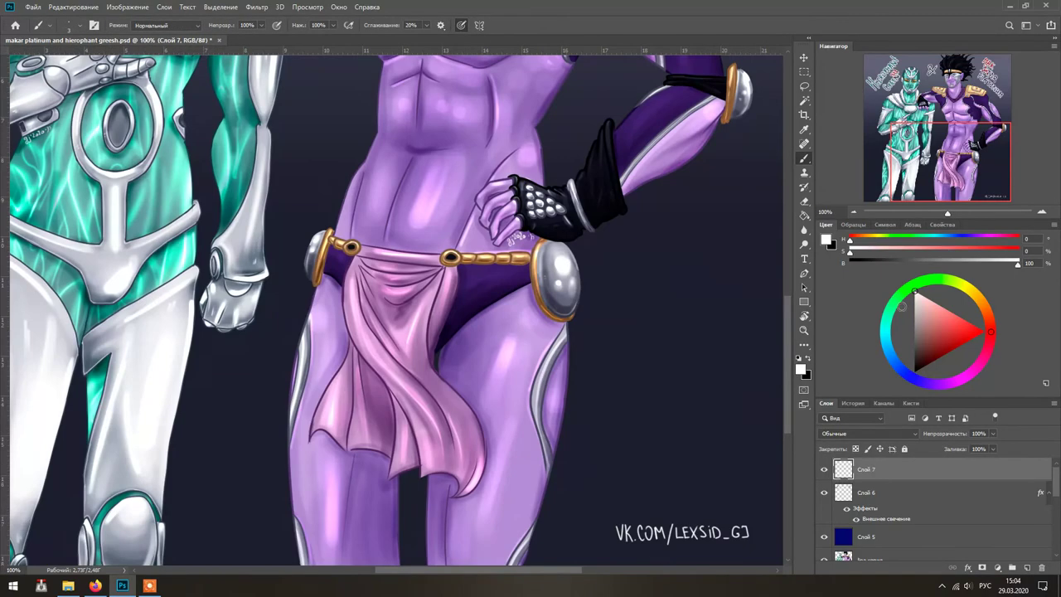
key("Return")
- Add an Outer Glow to the layer holding the signature and VK address
left_click_drag(695, 544, 568, 473)
double_click(904, 470)
key("Return")
key("ctrl+0")
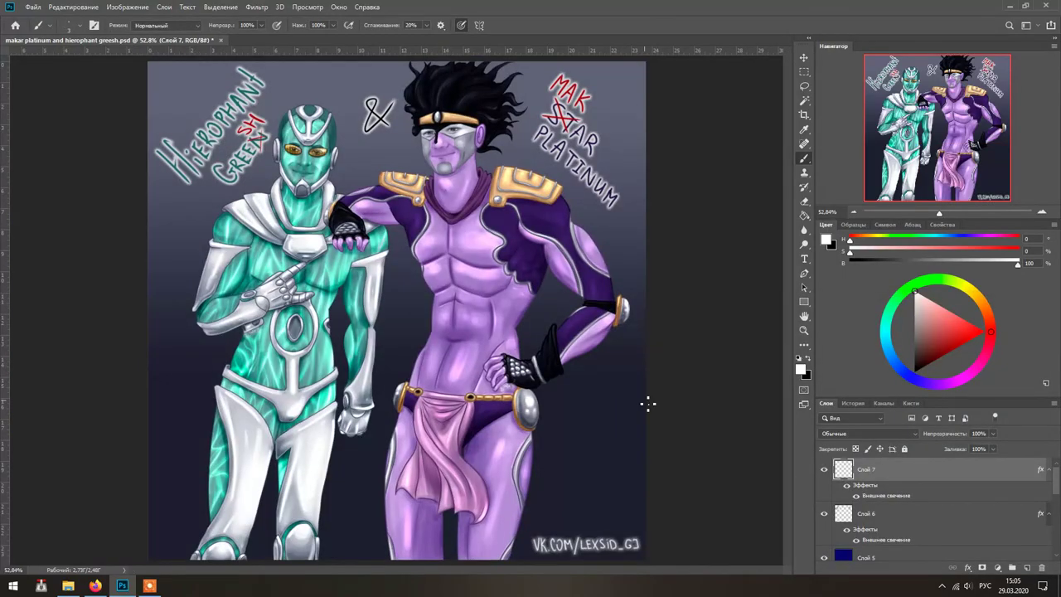